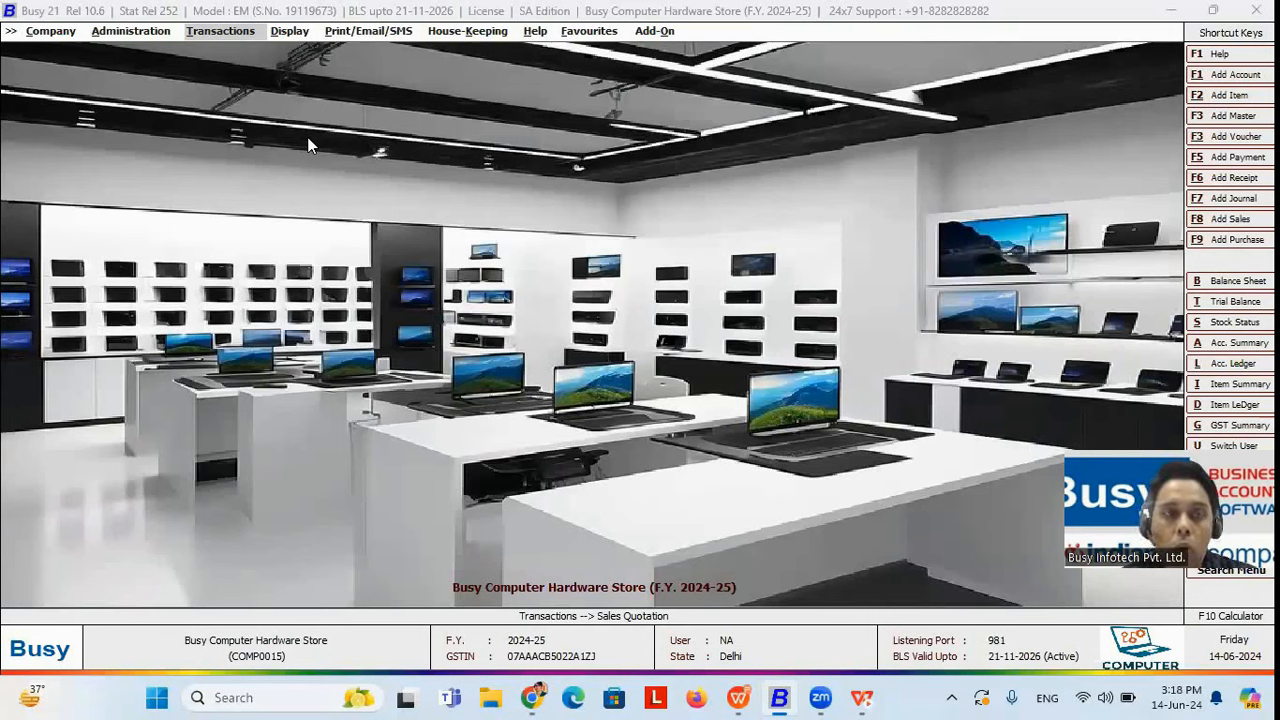
- Open the item serial number detail options from the inventory features configuration
{"action": "left_click", "coordinate": [128, 34]}
{"action": "key", "text": "Left"}
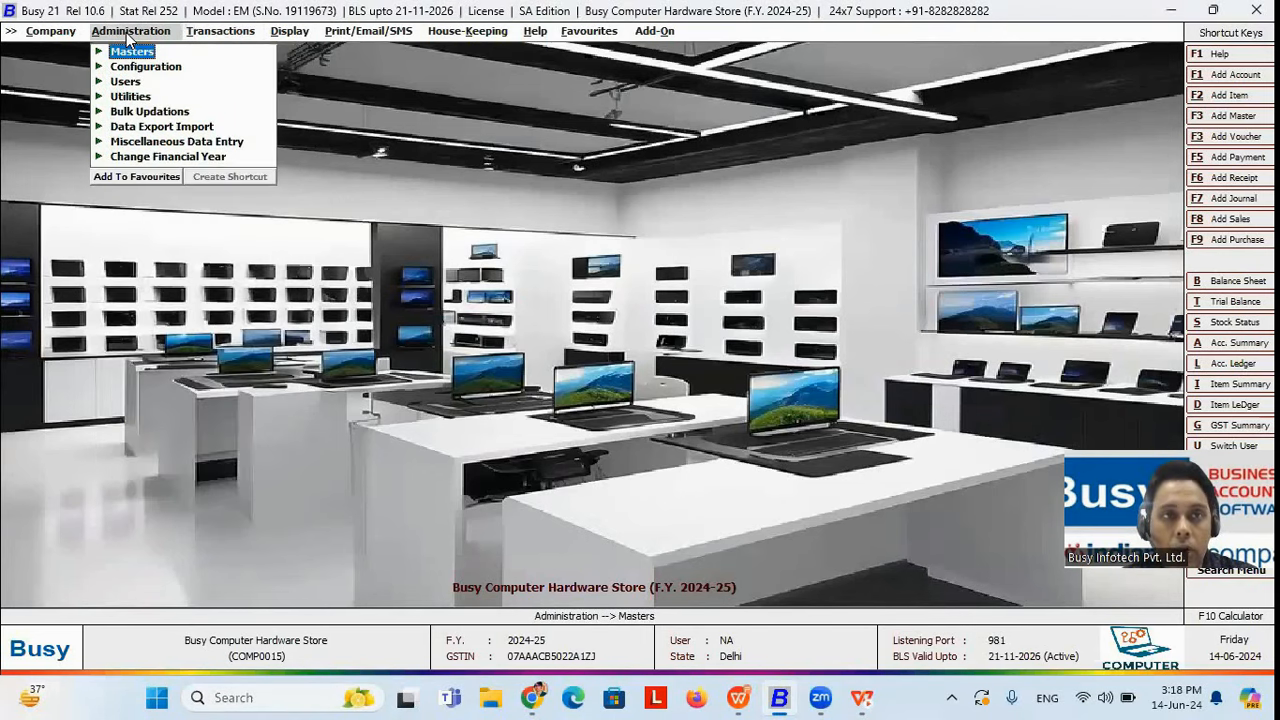
{"action": "left_click", "coordinate": [150, 67]}
{"action": "left_click", "coordinate": [150, 70]}
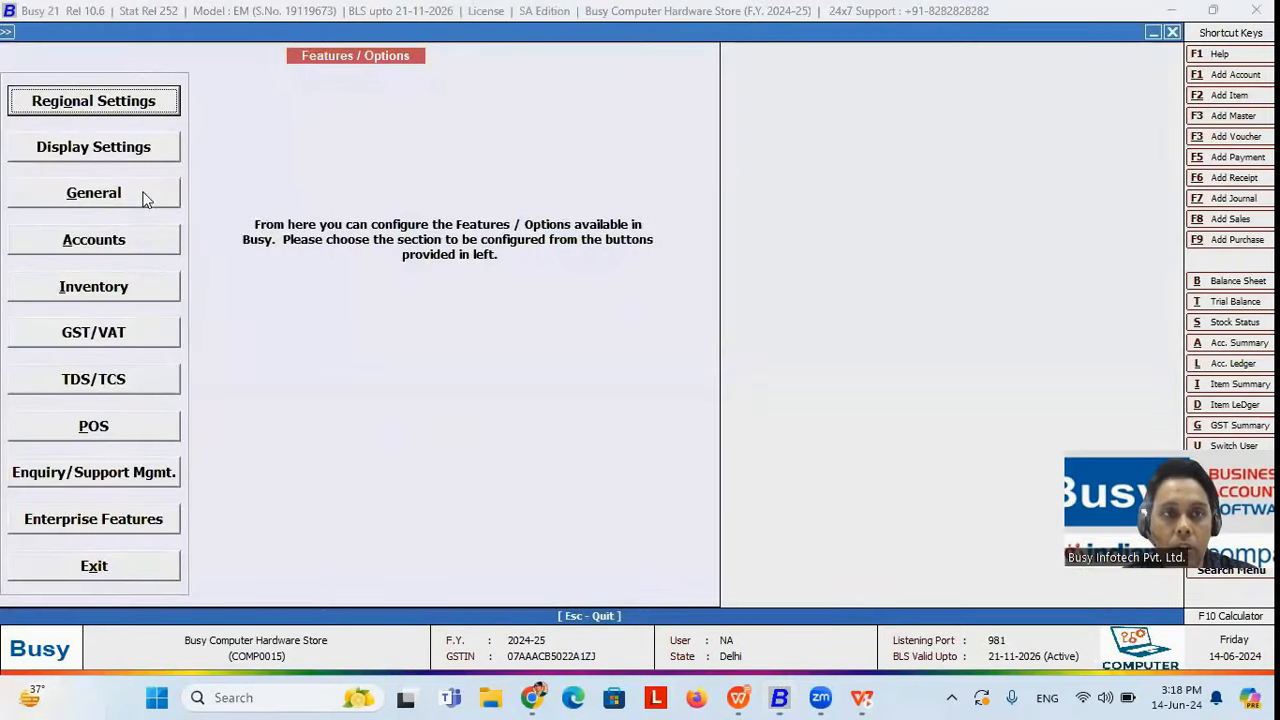
{"action": "left_click", "coordinate": [130, 288]}
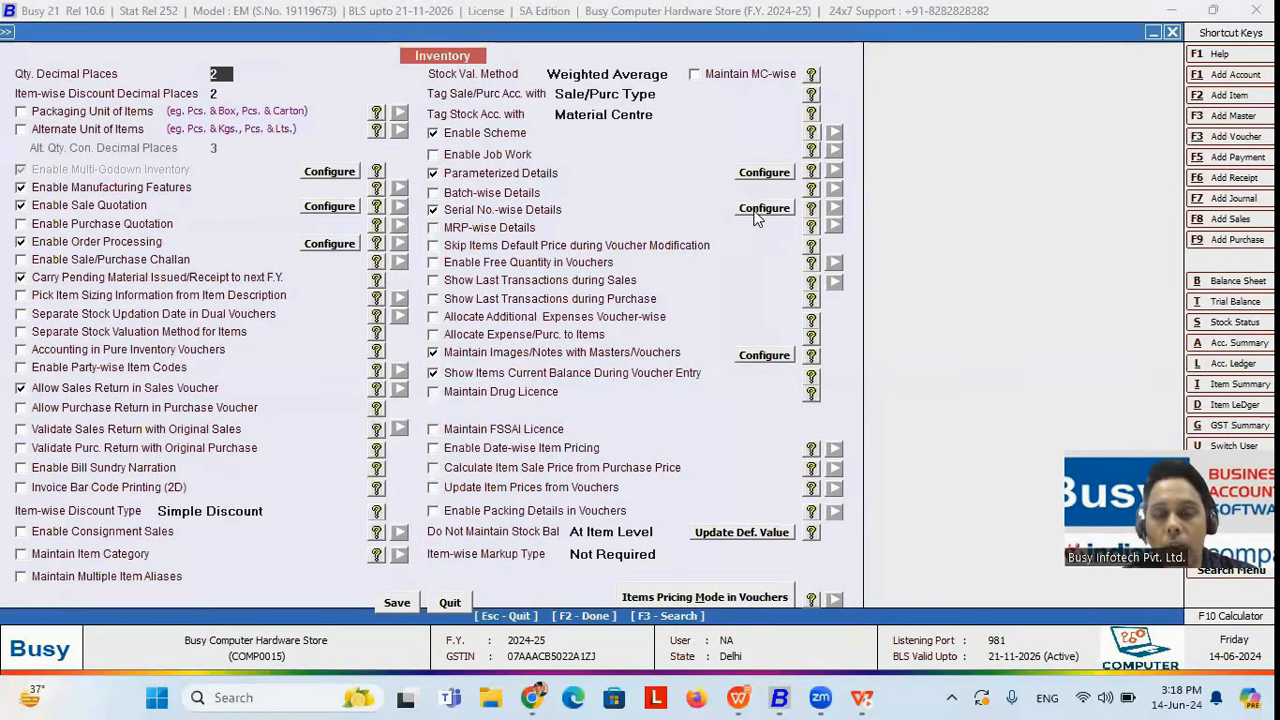
{"action": "left_click", "coordinate": [523, 214]}
{"action": "left_click", "coordinate": [523, 214]}
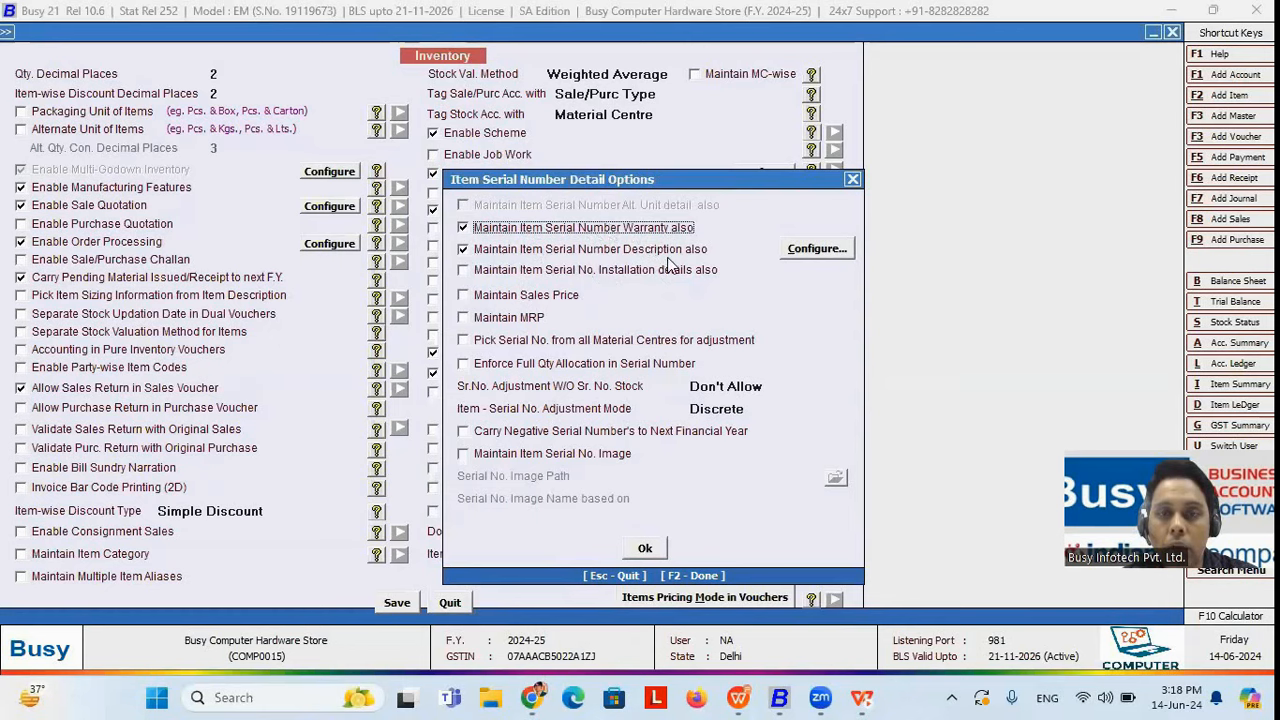
- Examine the serial number description configuration and the choices for adjustment without serial number stock, and leave the configuration unchanged
{"action": "left_click", "coordinate": [803, 252]}
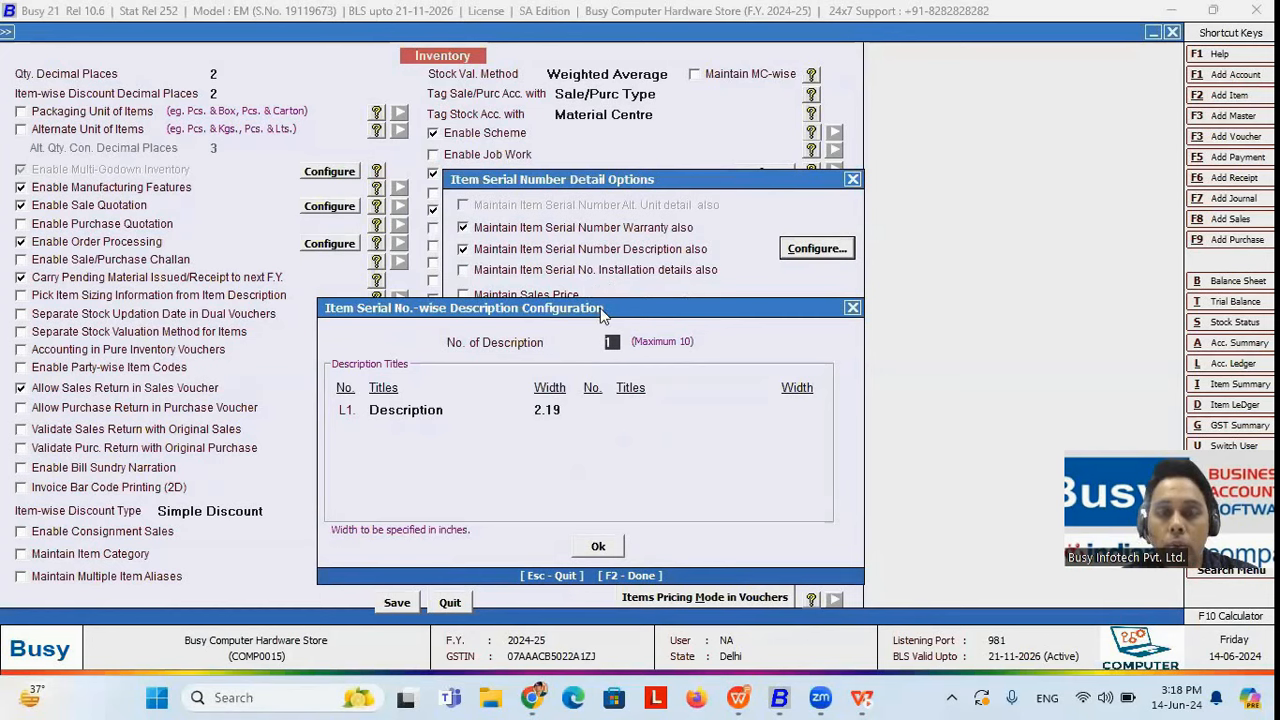
{"action": "left_click", "coordinate": [851, 310]}
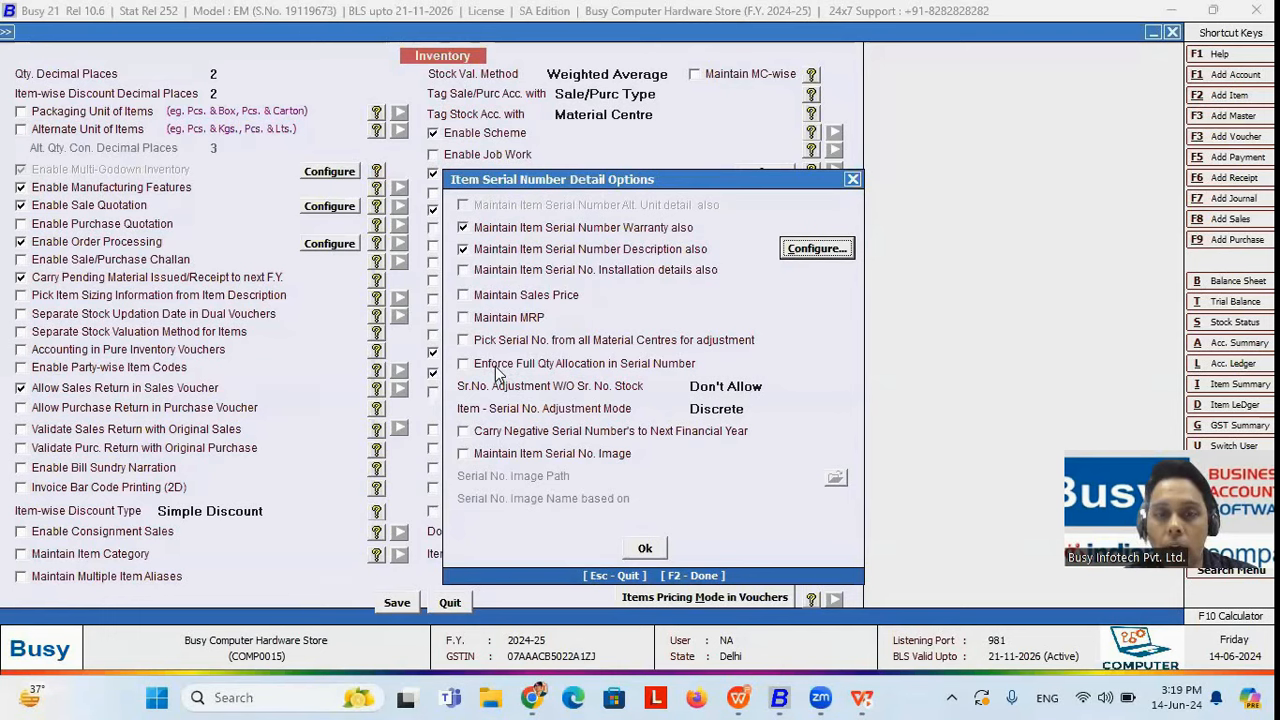
{"action": "left_click", "coordinate": [757, 387]}
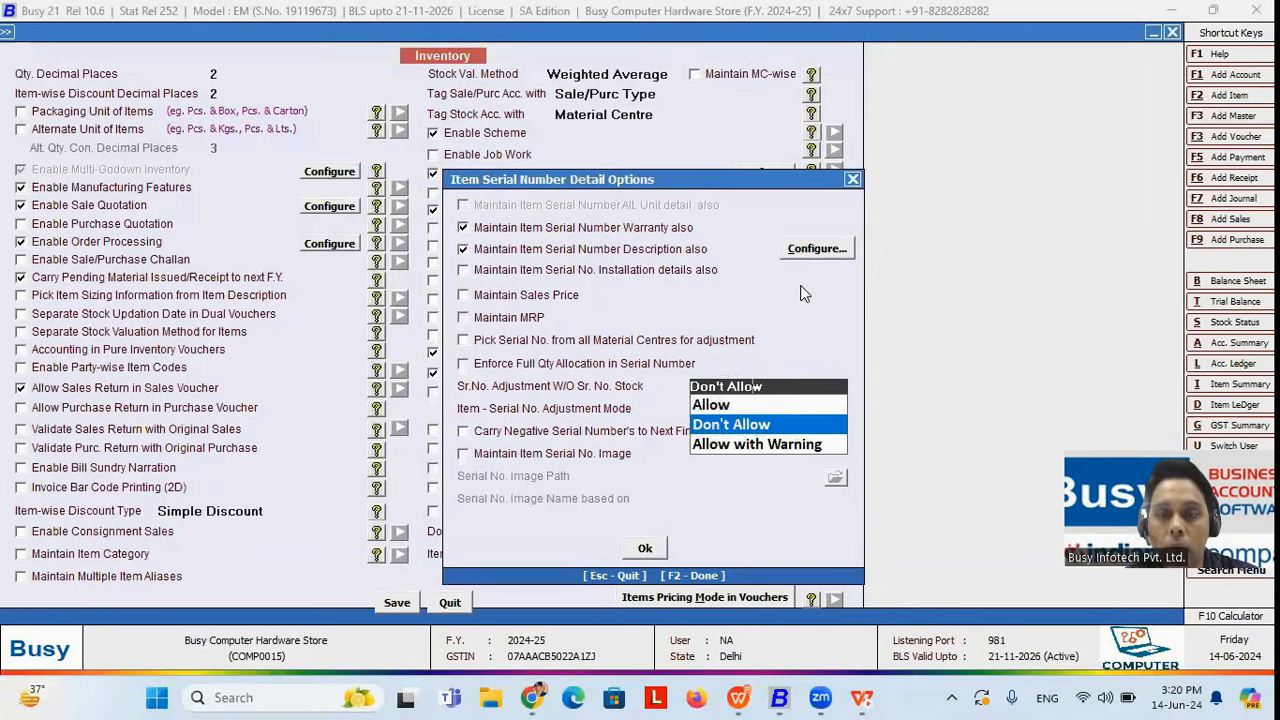
{"action": "left_click", "coordinate": [852, 179]}
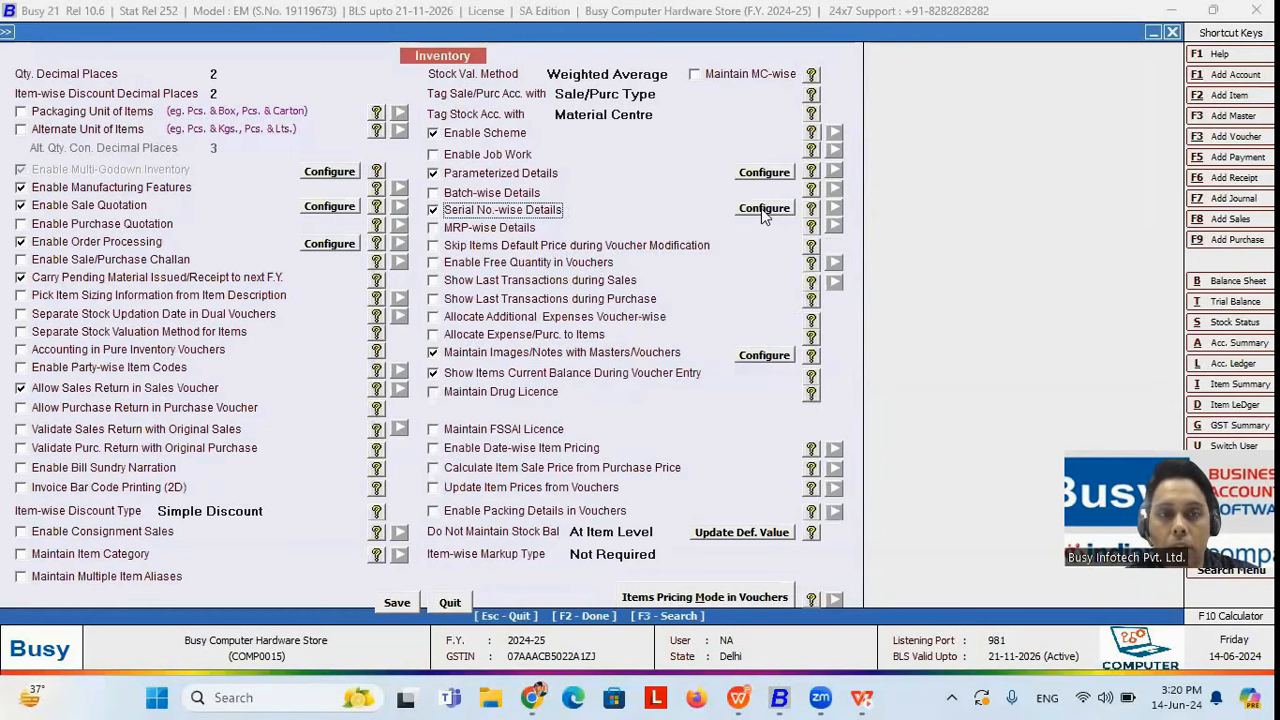
{"action": "key", "text": "Escape"}
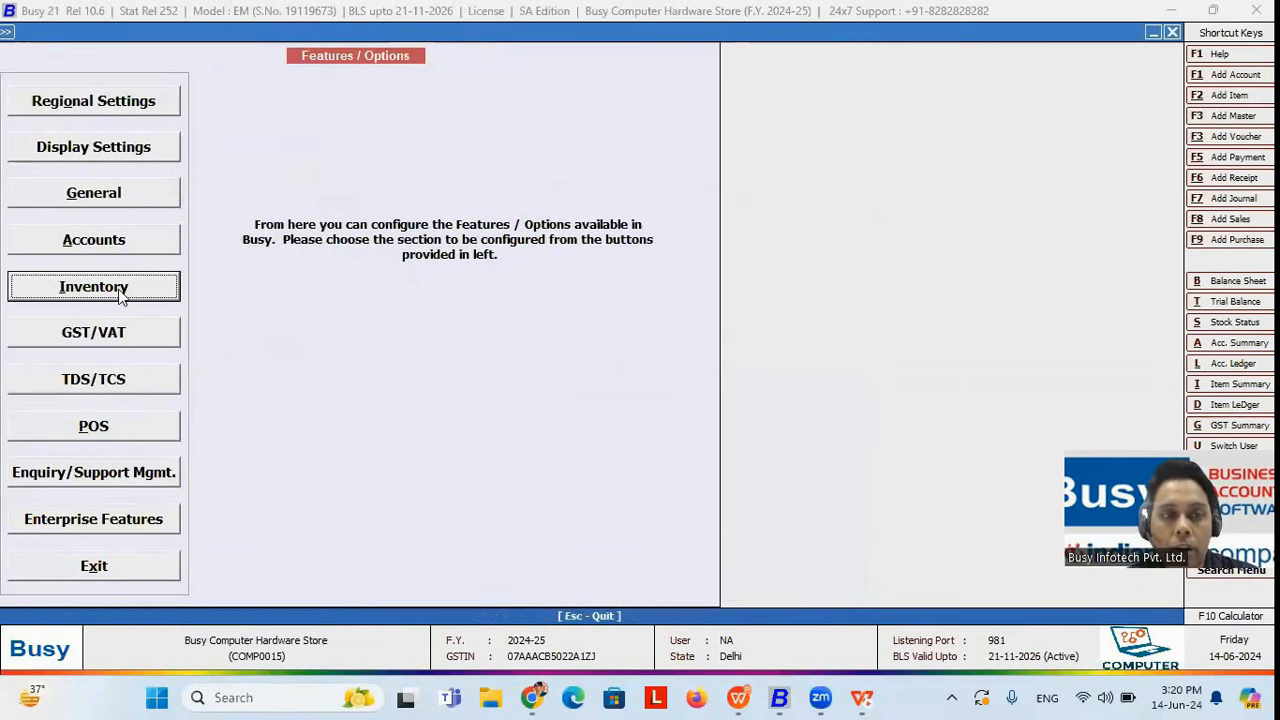
{"action": "left_click", "coordinate": [130, 567]}
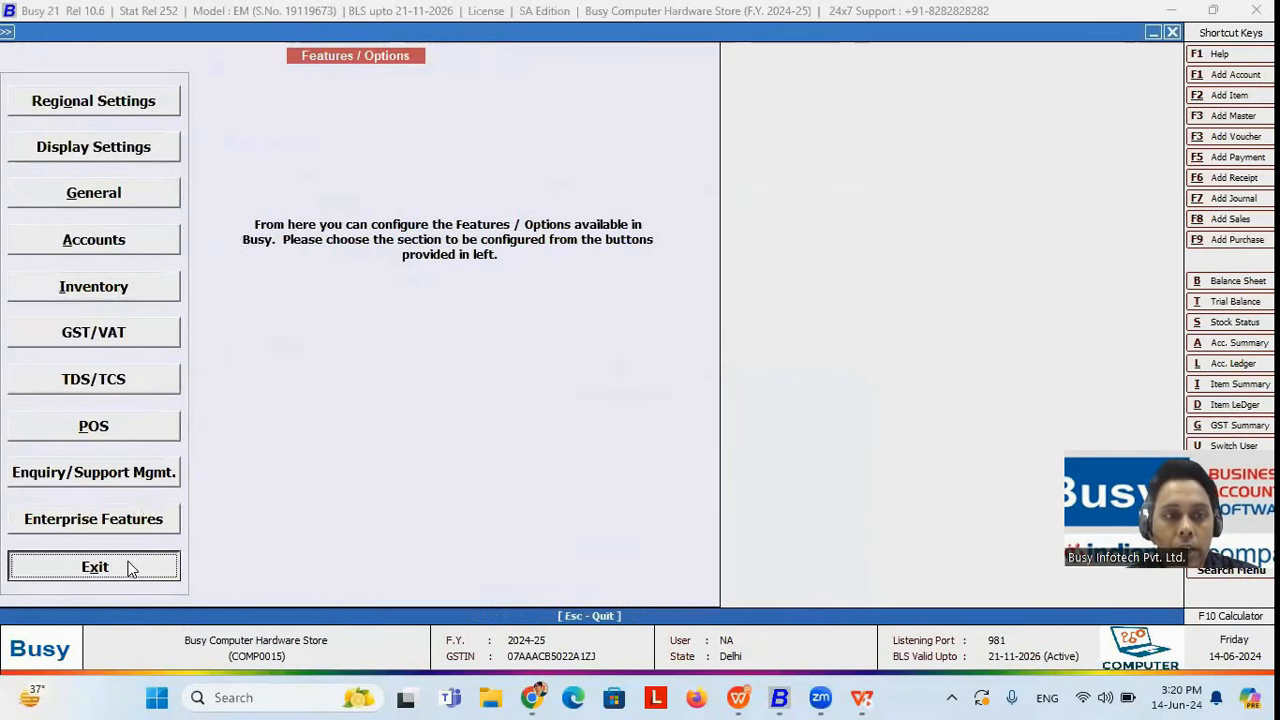
{"action": "key", "text": "Escape"}
- Open the item master of AOne 11th Gen I3 Pro Laptop for modification
{"action": "left_click", "coordinate": [137, 53]}
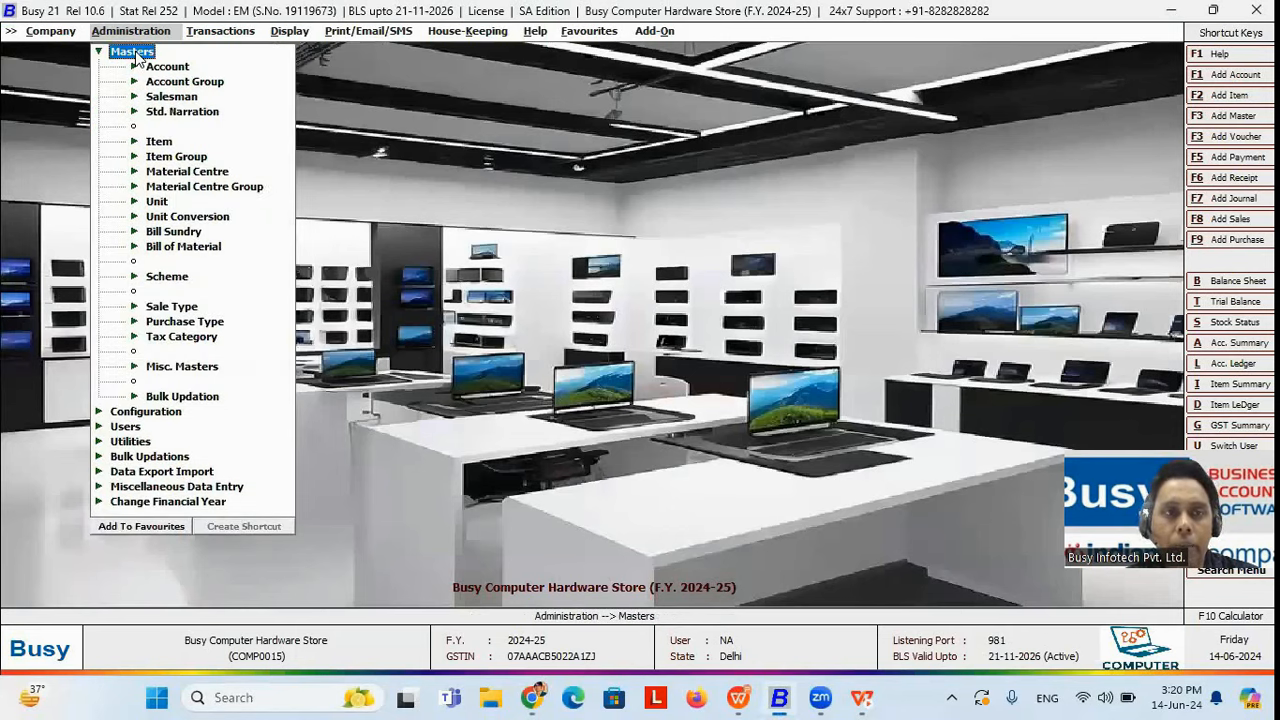
{"action": "left_click", "coordinate": [164, 146]}
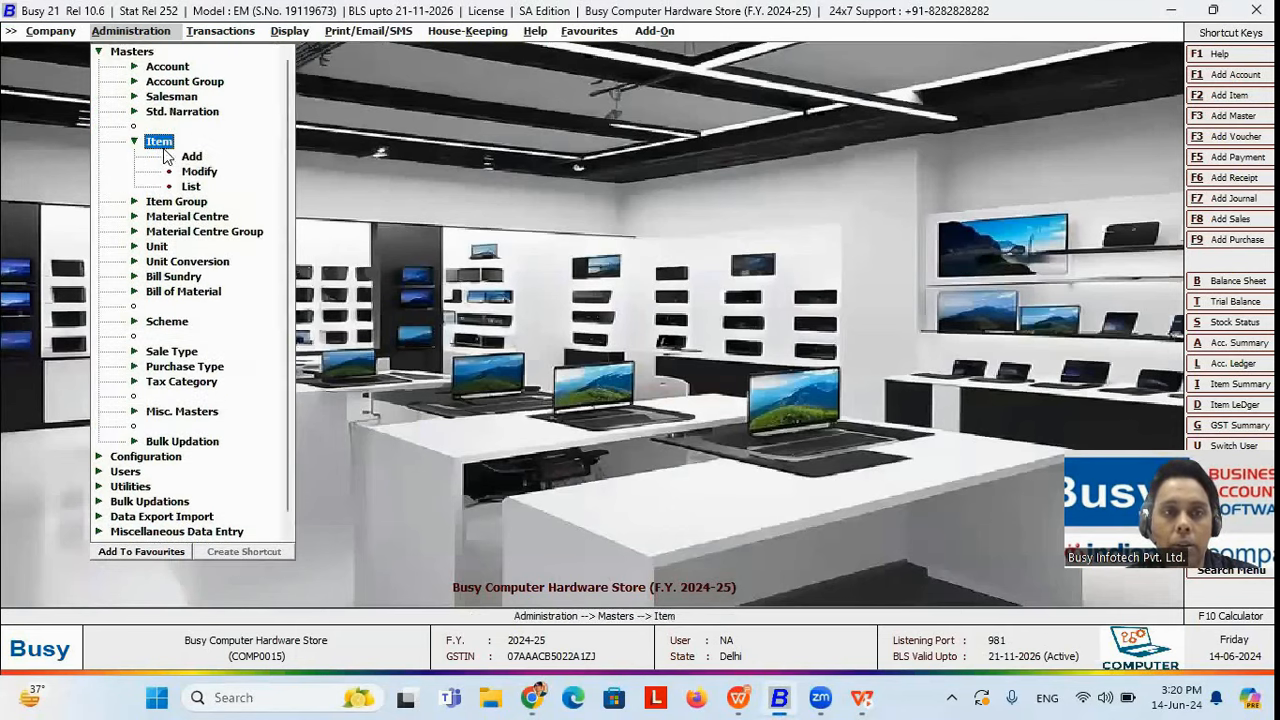
{"action": "left_click", "coordinate": [196, 172]}
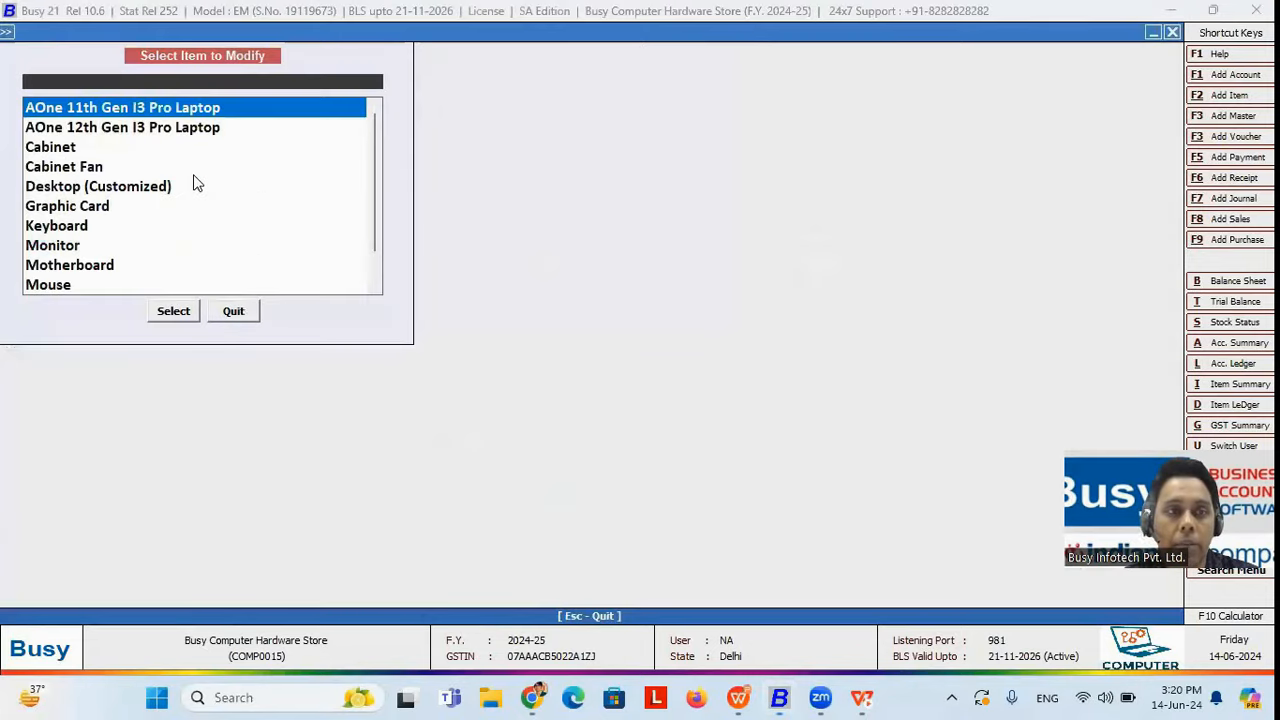
{"action": "key", "text": "Return"}
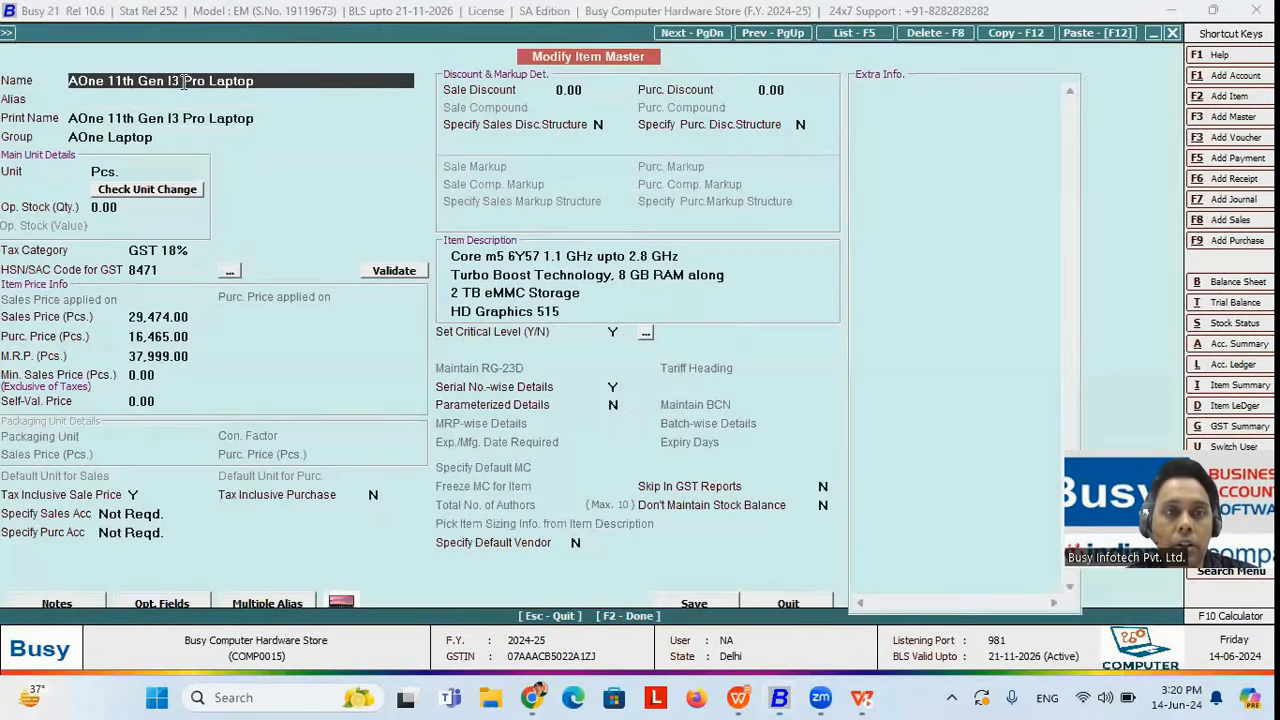
- Look through the available item groups and the new item group form, keeping the laptop under AOne Laptop
{"action": "key", "text": "Return"}
{"action": "key", "text": "Return"}
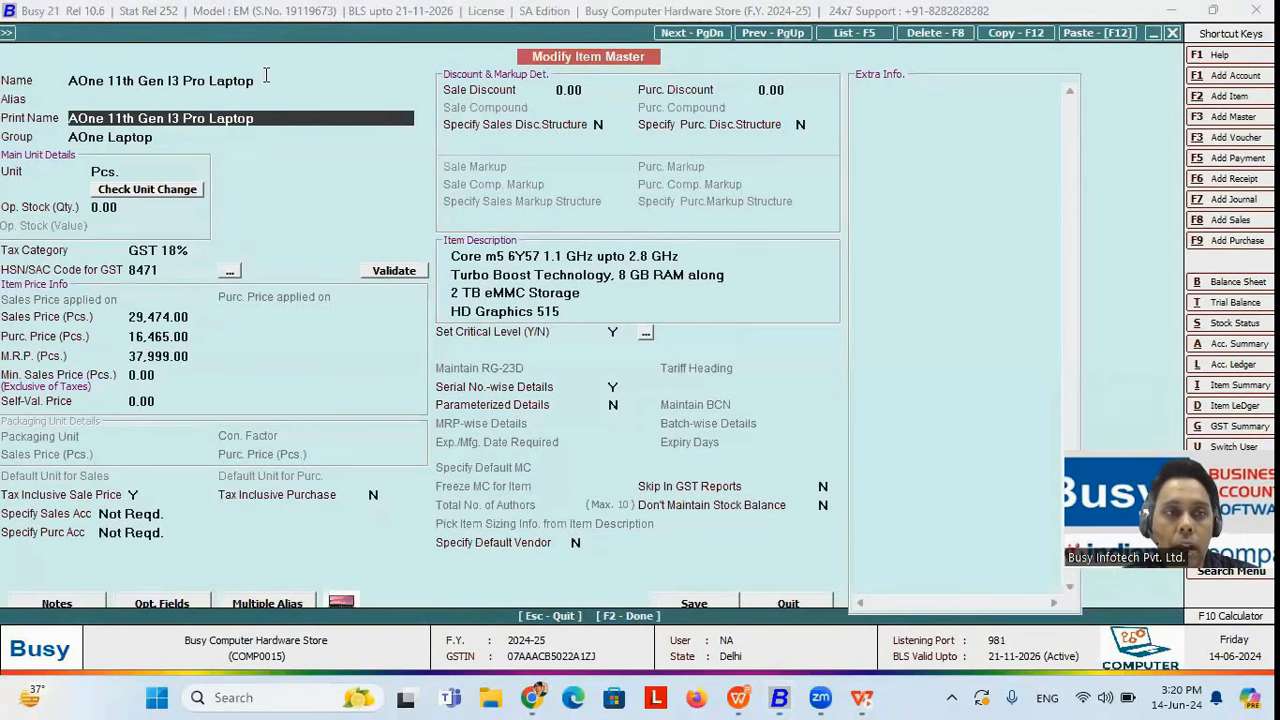
{"action": "key", "text": "Return"}
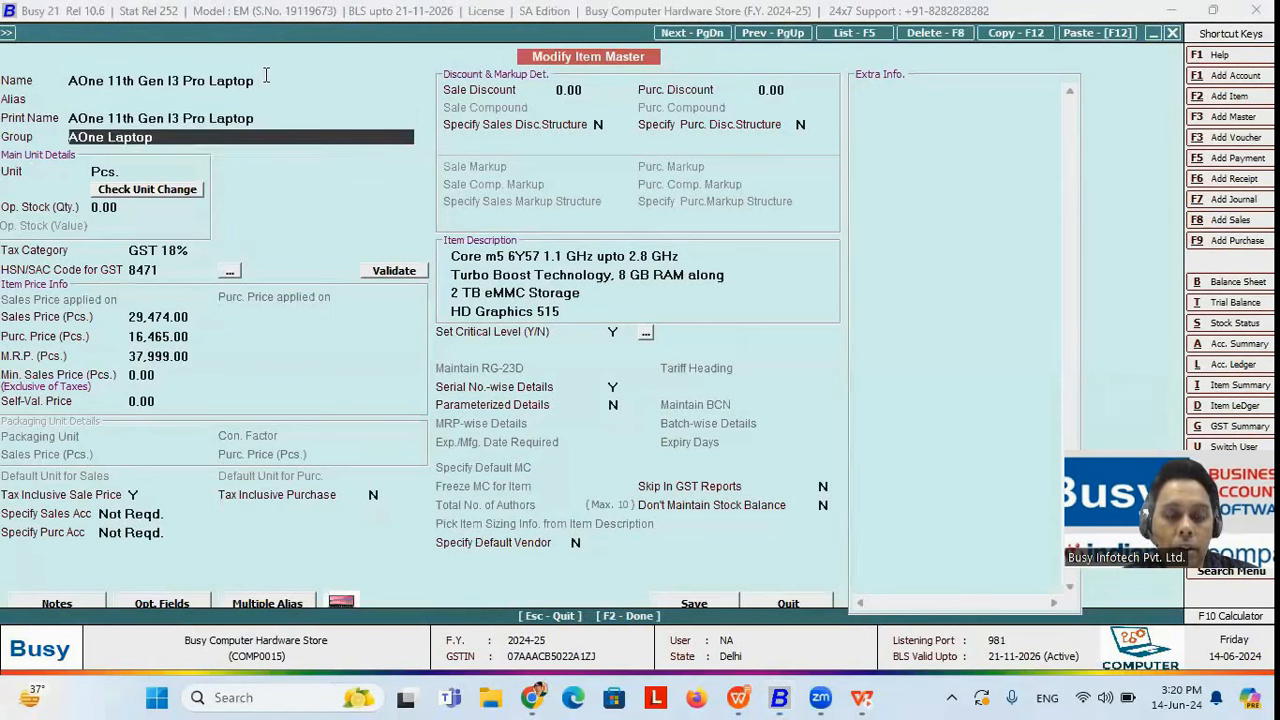
{"action": "key", "text": "space"}
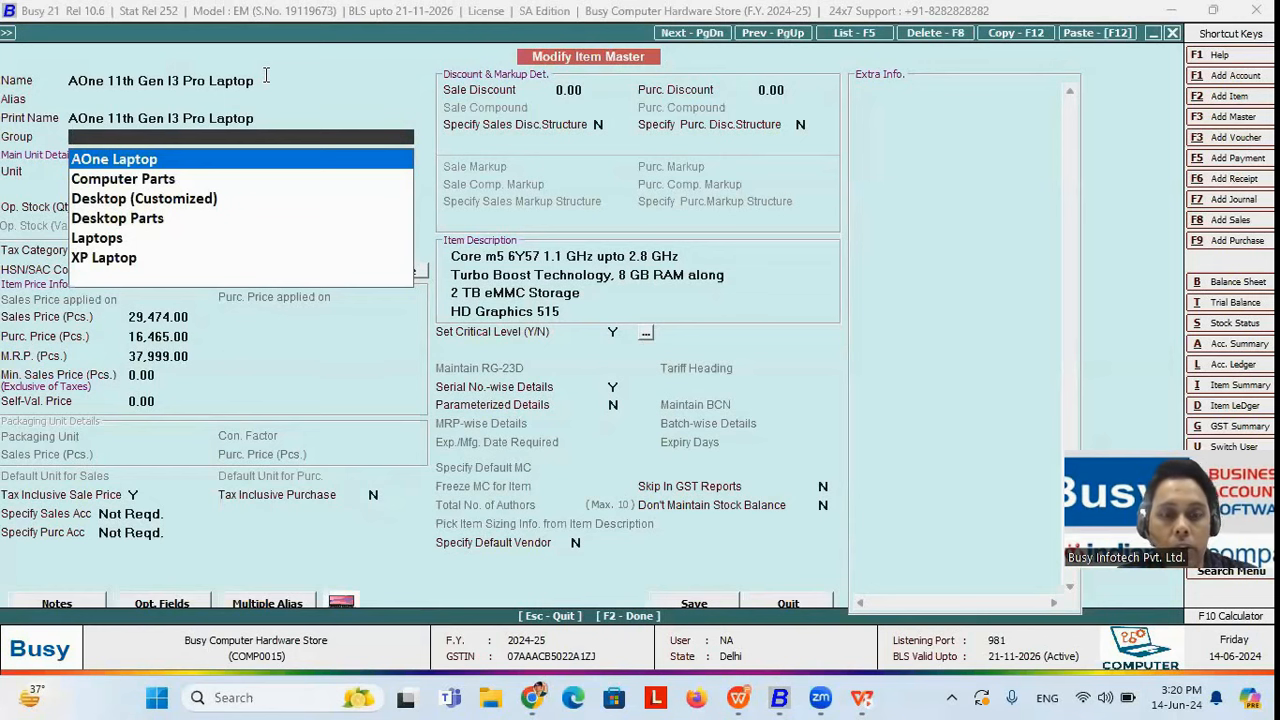
{"action": "key", "text": "F3"}
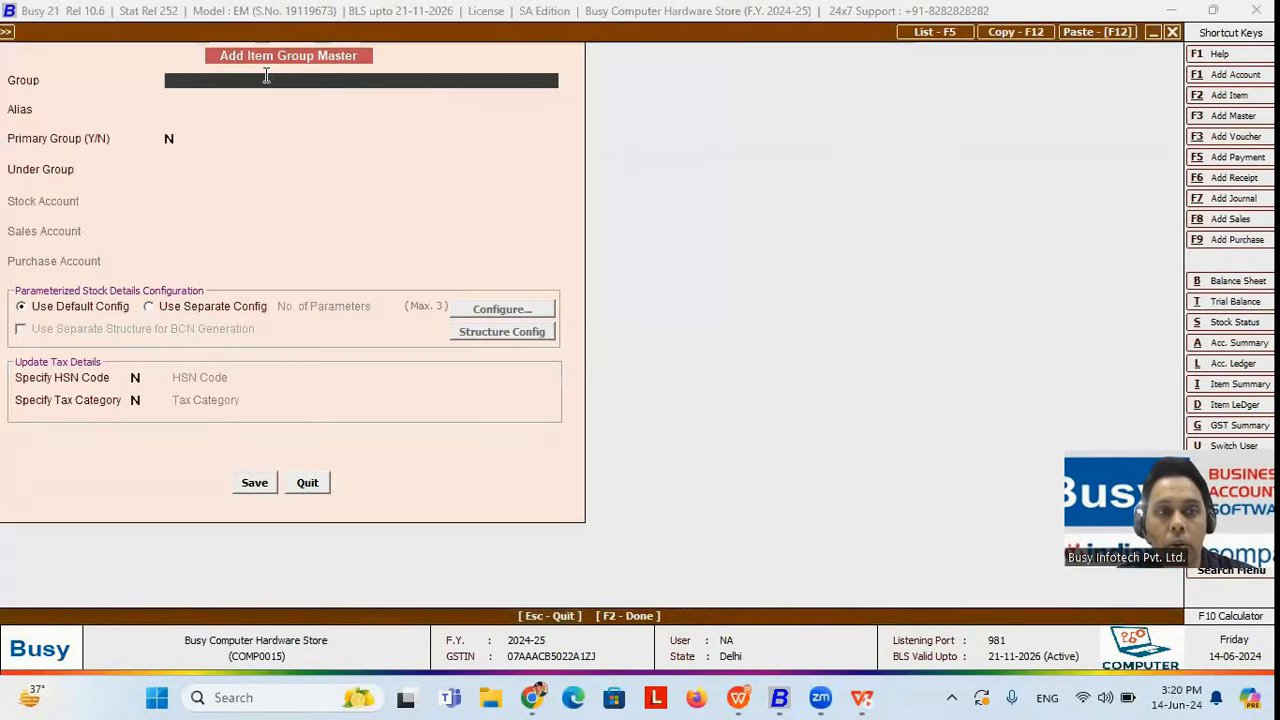
{"action": "key", "text": "Escape"}
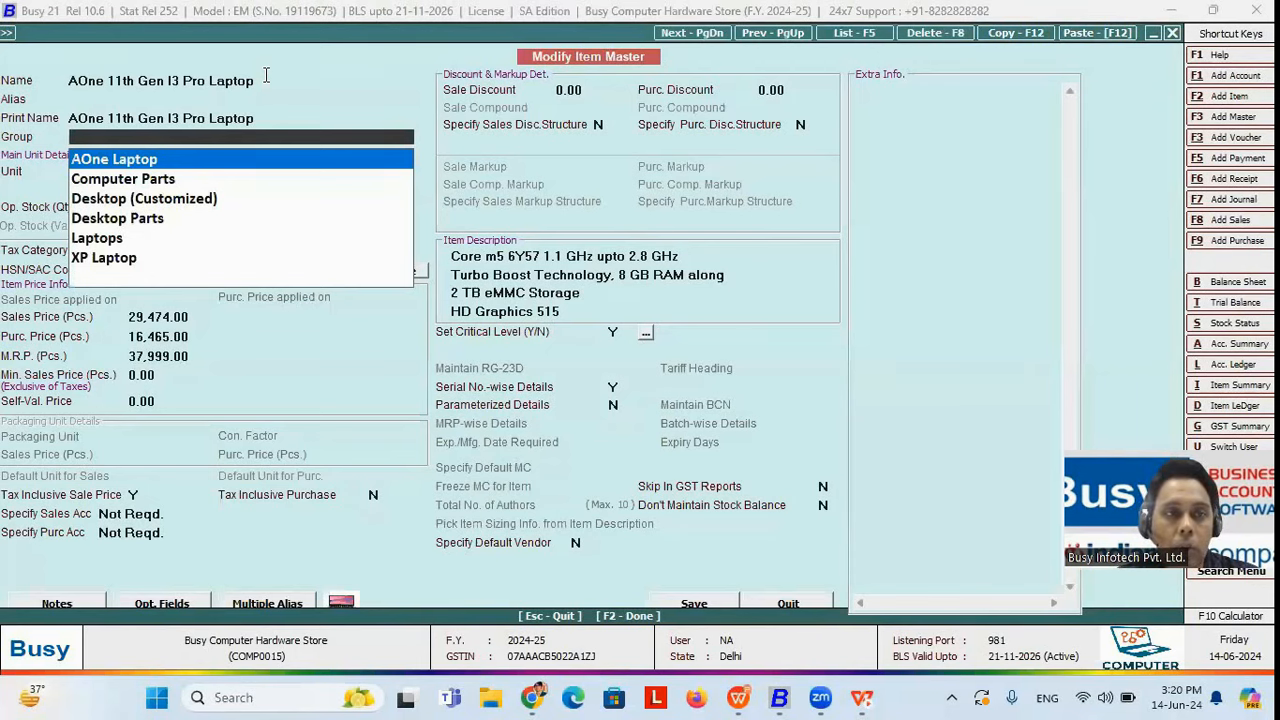
{"action": "key", "text": "Return"}
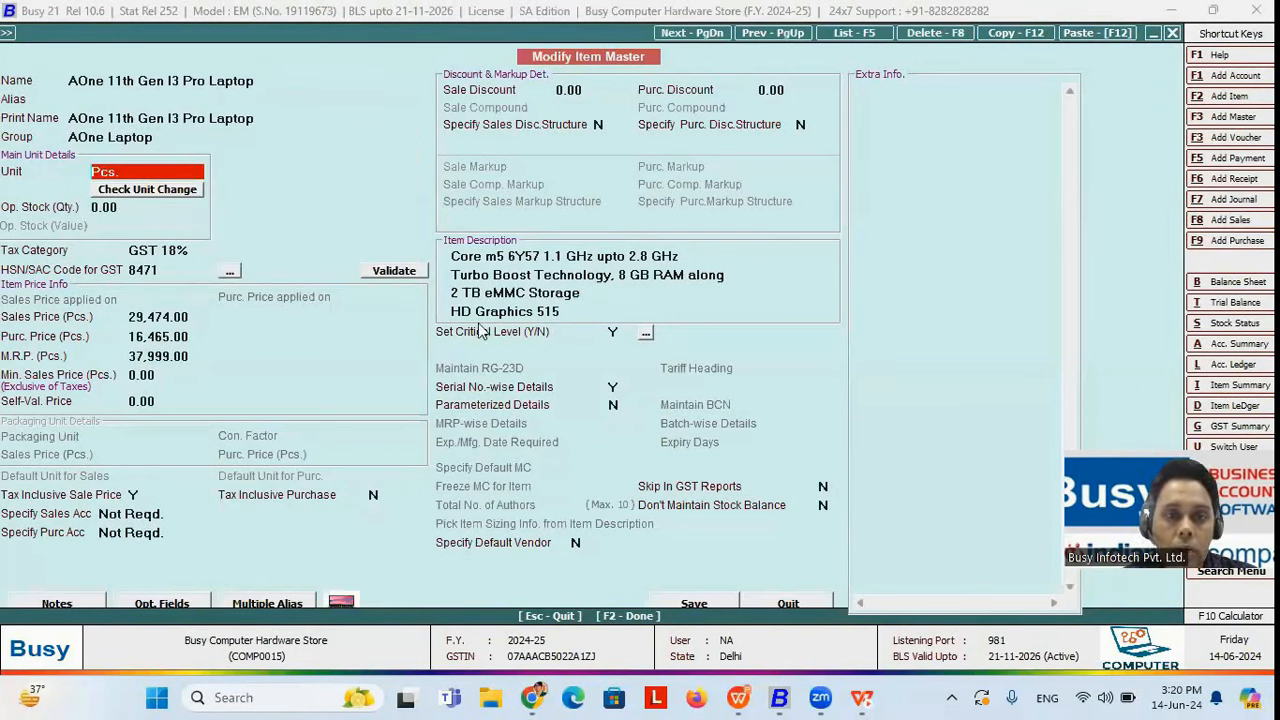
- Review the laptop's description lines and serial no.-wise setting, and open its serial numbering type and warranty details
{"action": "left_click", "coordinate": [567, 311]}
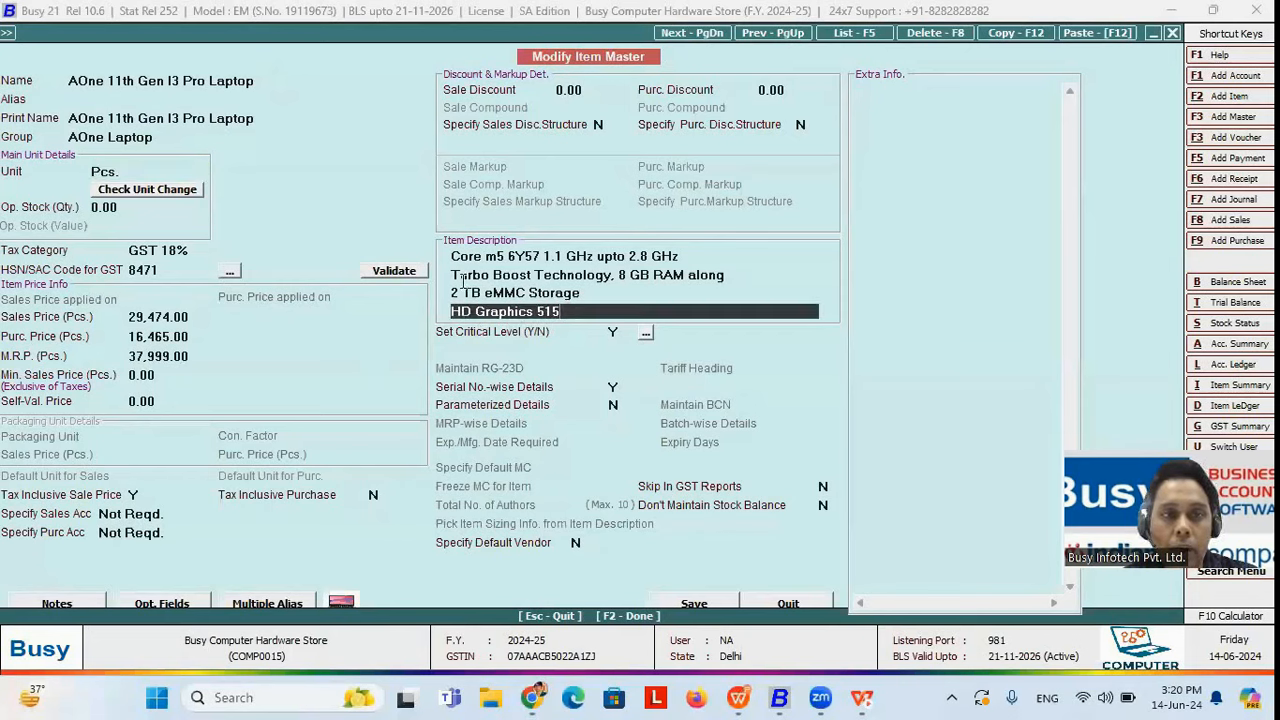
{"action": "left_click", "coordinate": [454, 256]}
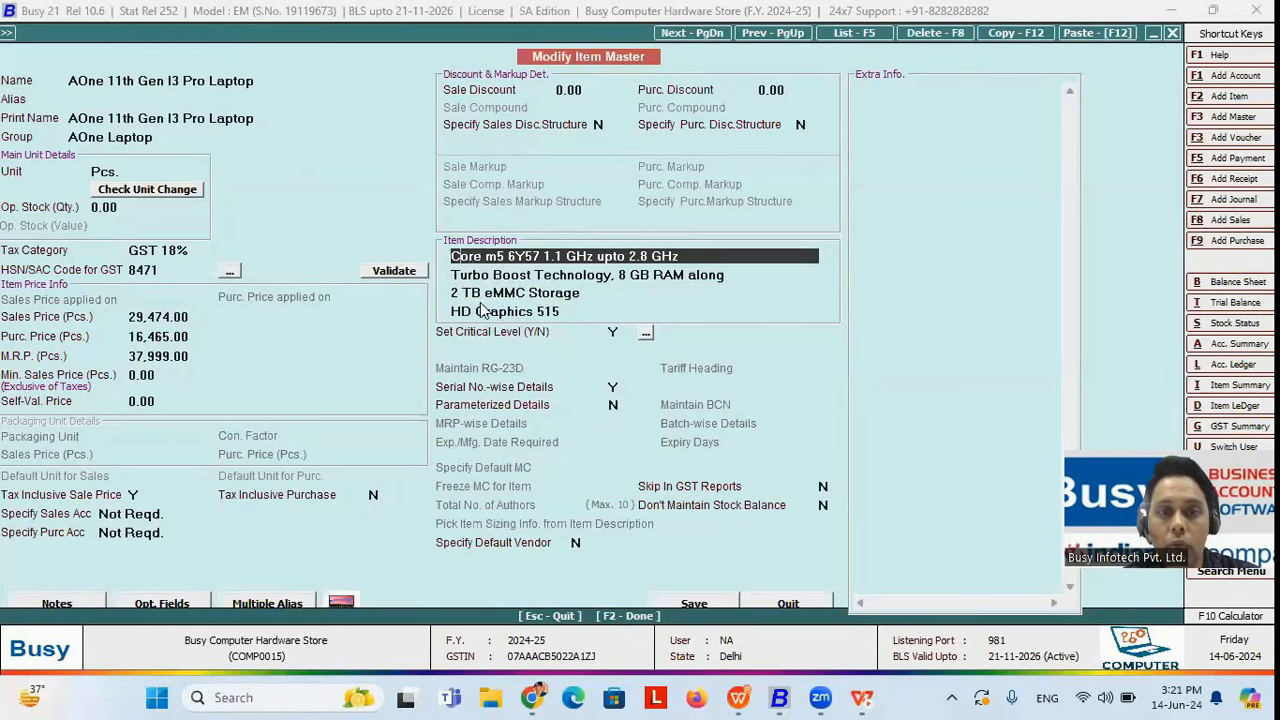
{"action": "left_click", "coordinate": [614, 386]}
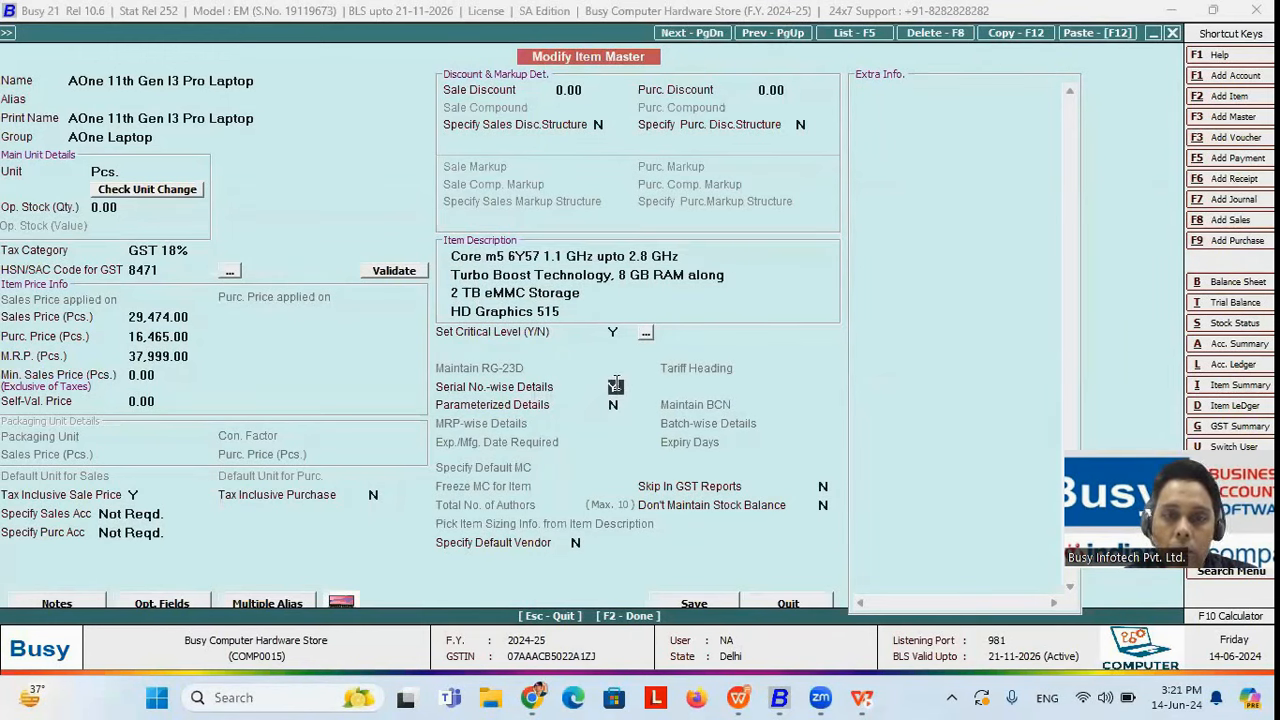
{"action": "left_click", "coordinate": [697, 601]}
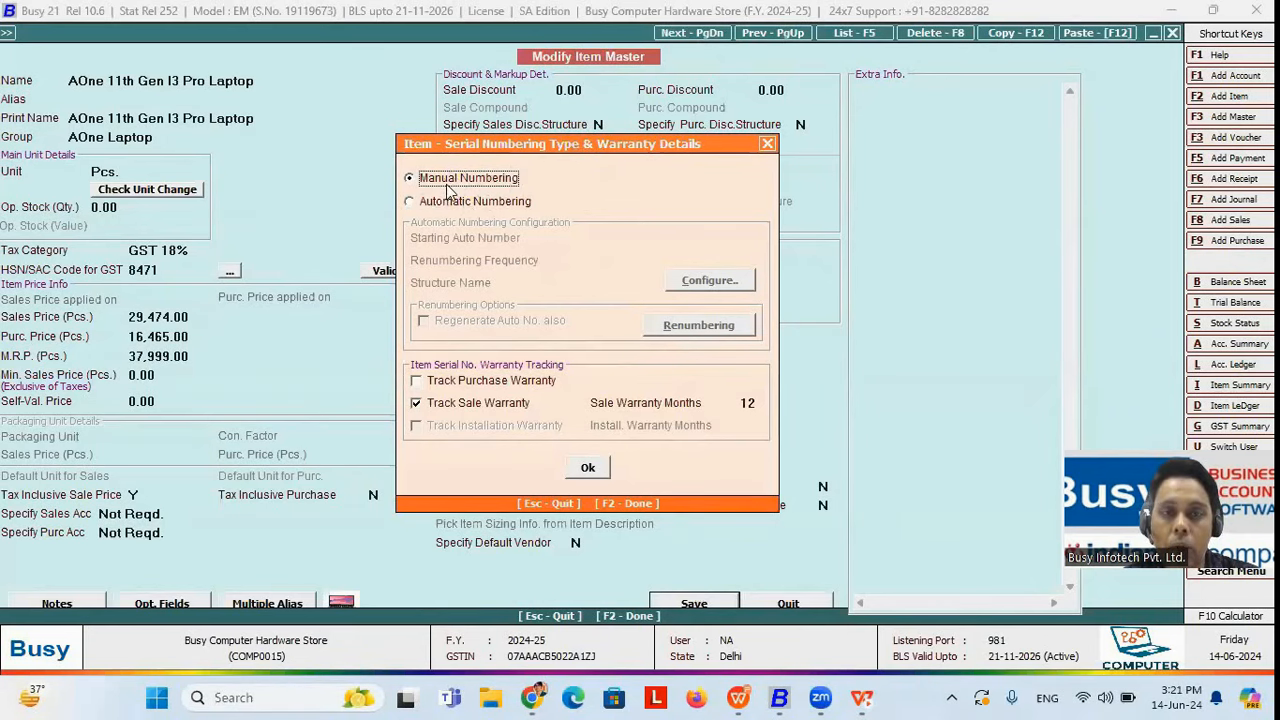
- Compare manual and automatic serial numbering for the laptop and select Automatic Numbering
{"action": "left_click", "coordinate": [421, 205]}
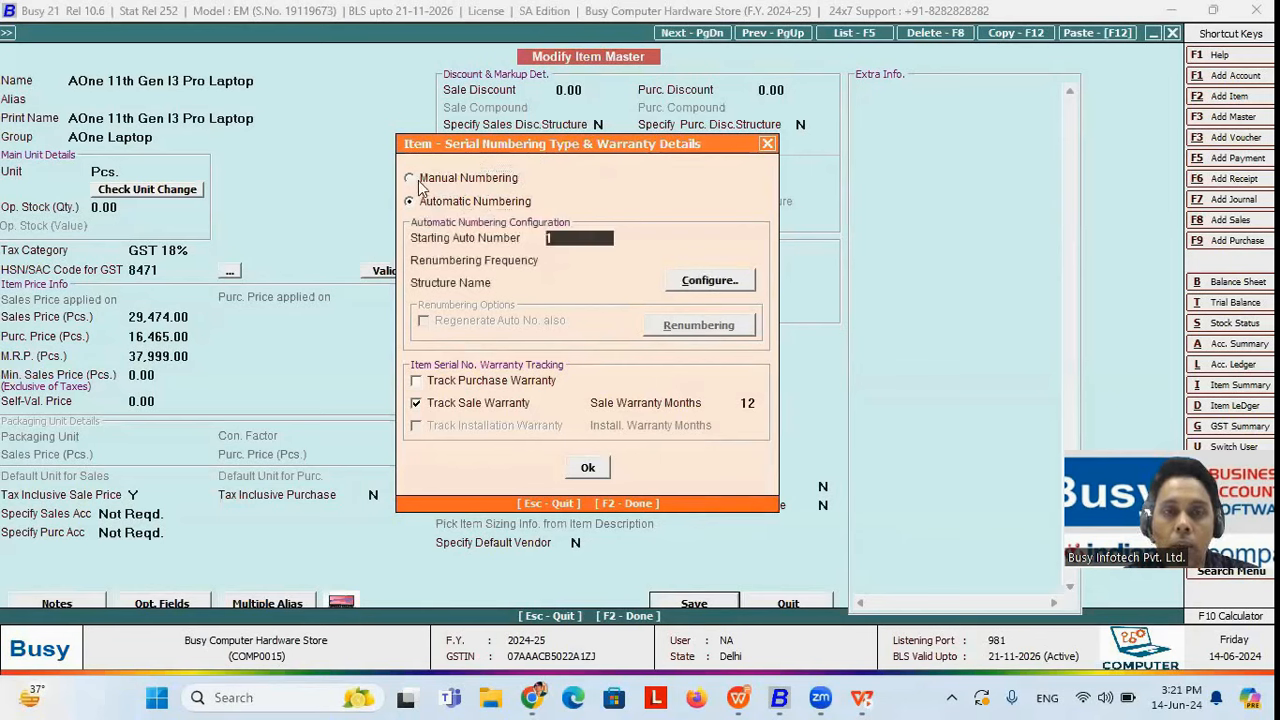
{"action": "left_click", "coordinate": [421, 182]}
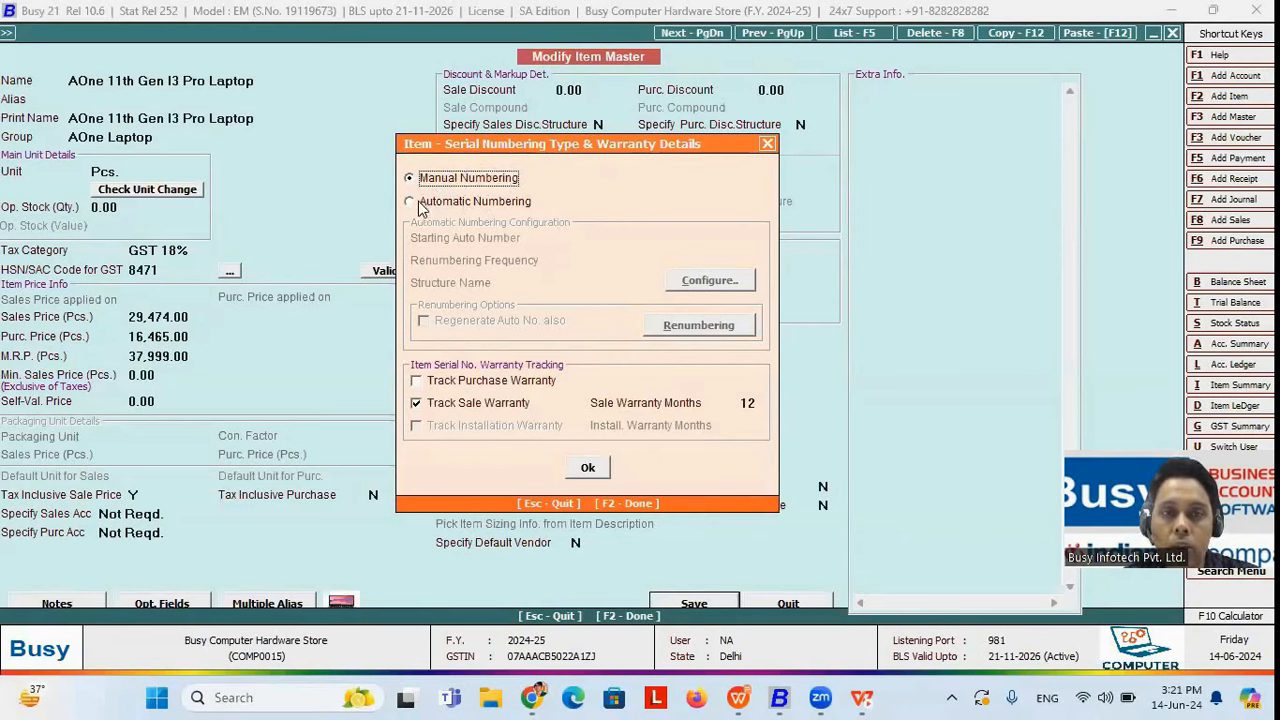
{"action": "left_click", "coordinate": [421, 203]}
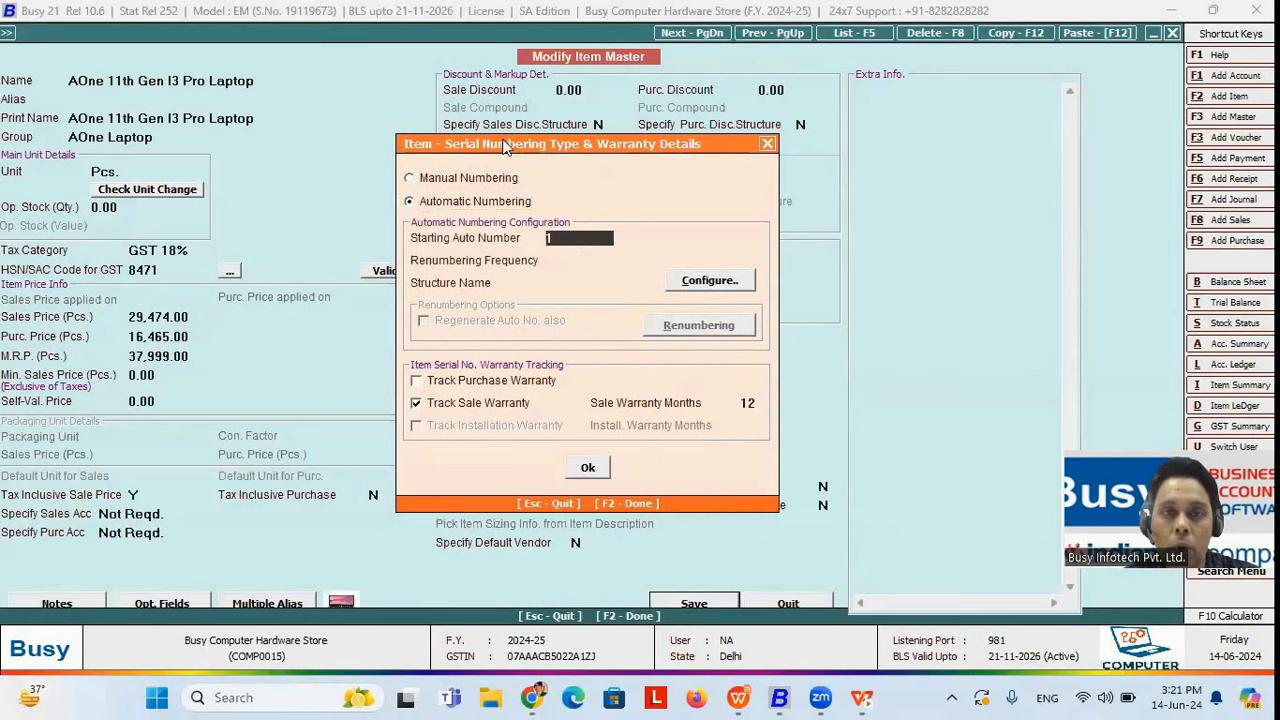
{"action": "left_click", "coordinate": [428, 178]}
{"action": "left_click", "coordinate": [424, 202]}
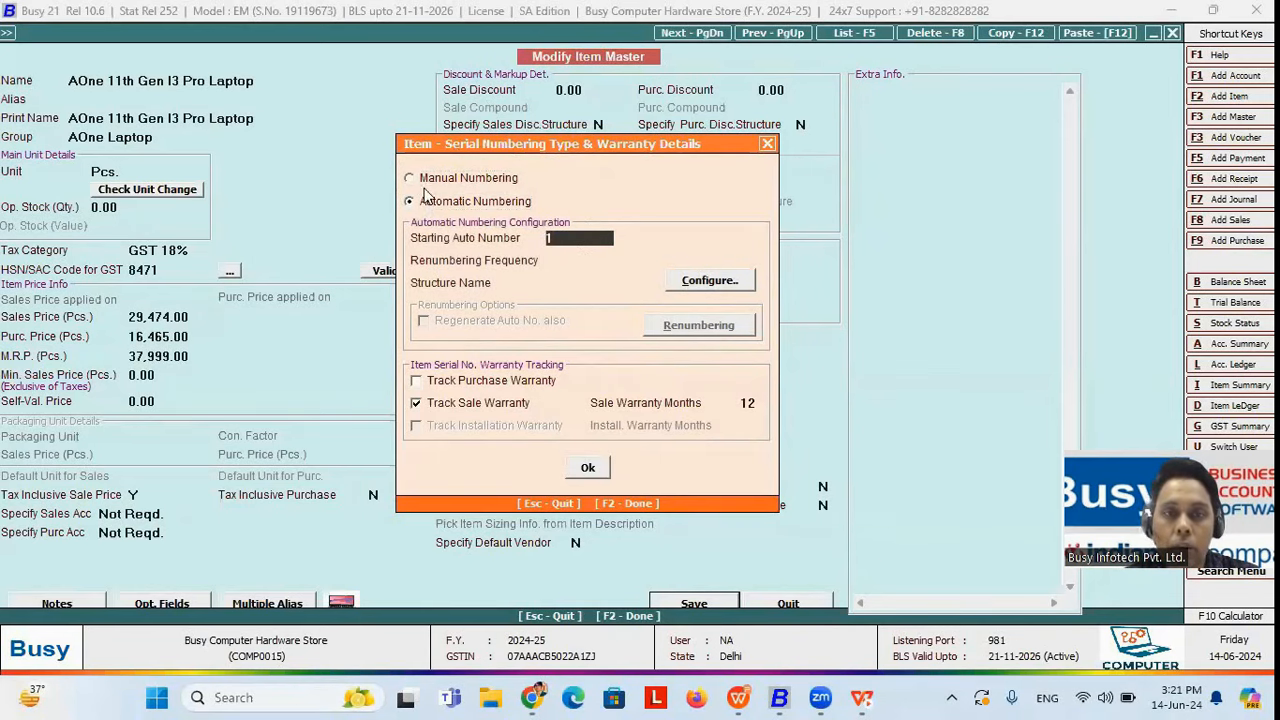
{"action": "left_click", "coordinate": [426, 182]}
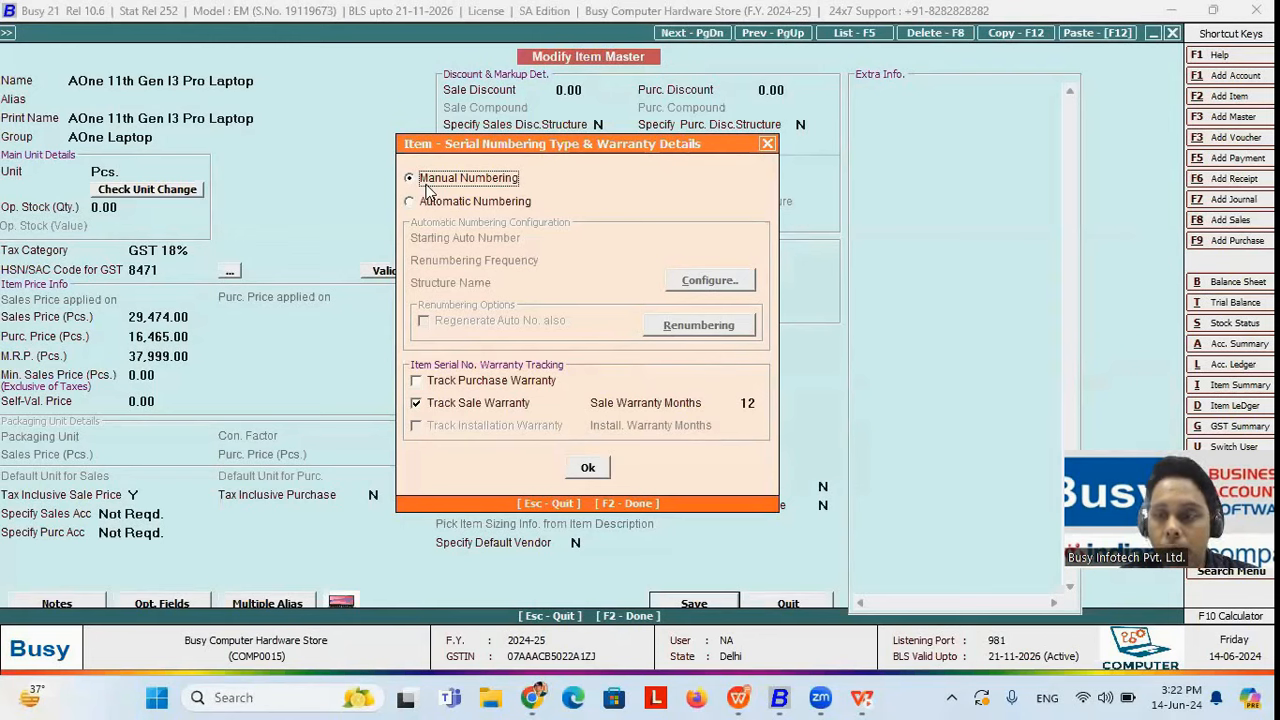
{"action": "left_click", "coordinate": [435, 201]}
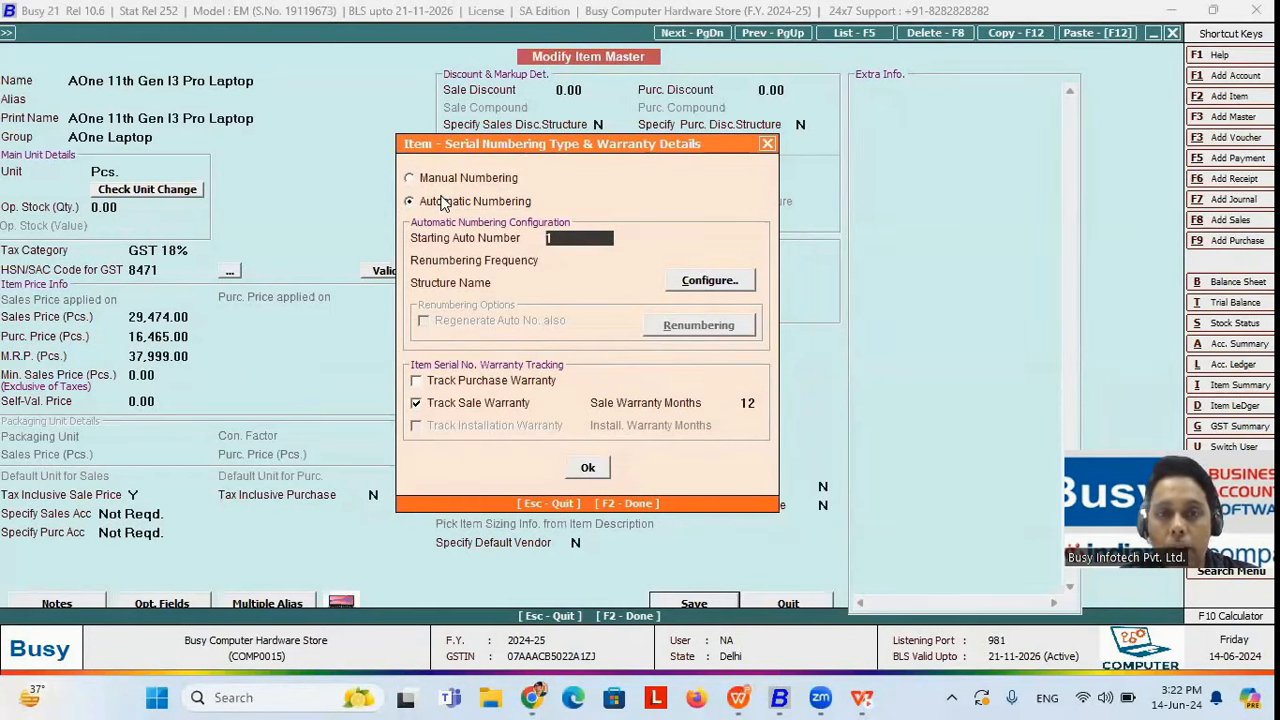
- Add a serial number structure named A for the laptop's automatic numbering
{"action": "left_click", "coordinate": [583, 282]}
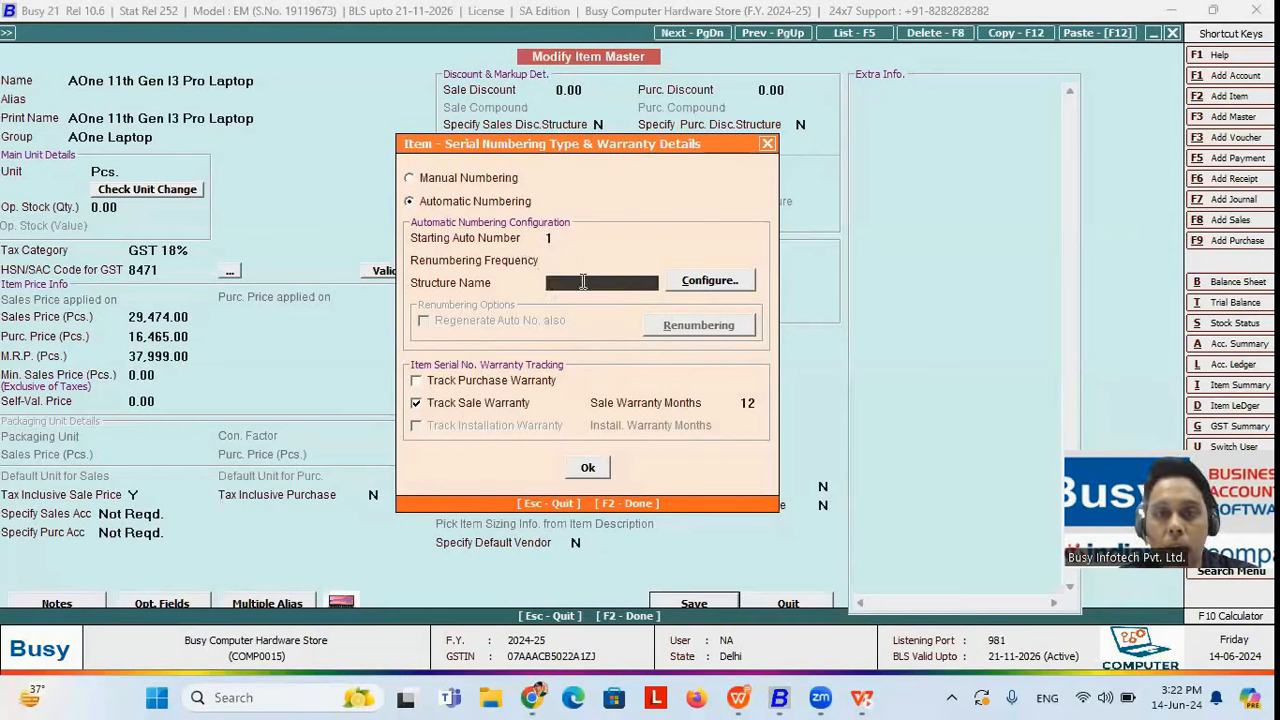
{"action": "left_click", "coordinate": [708, 283]}
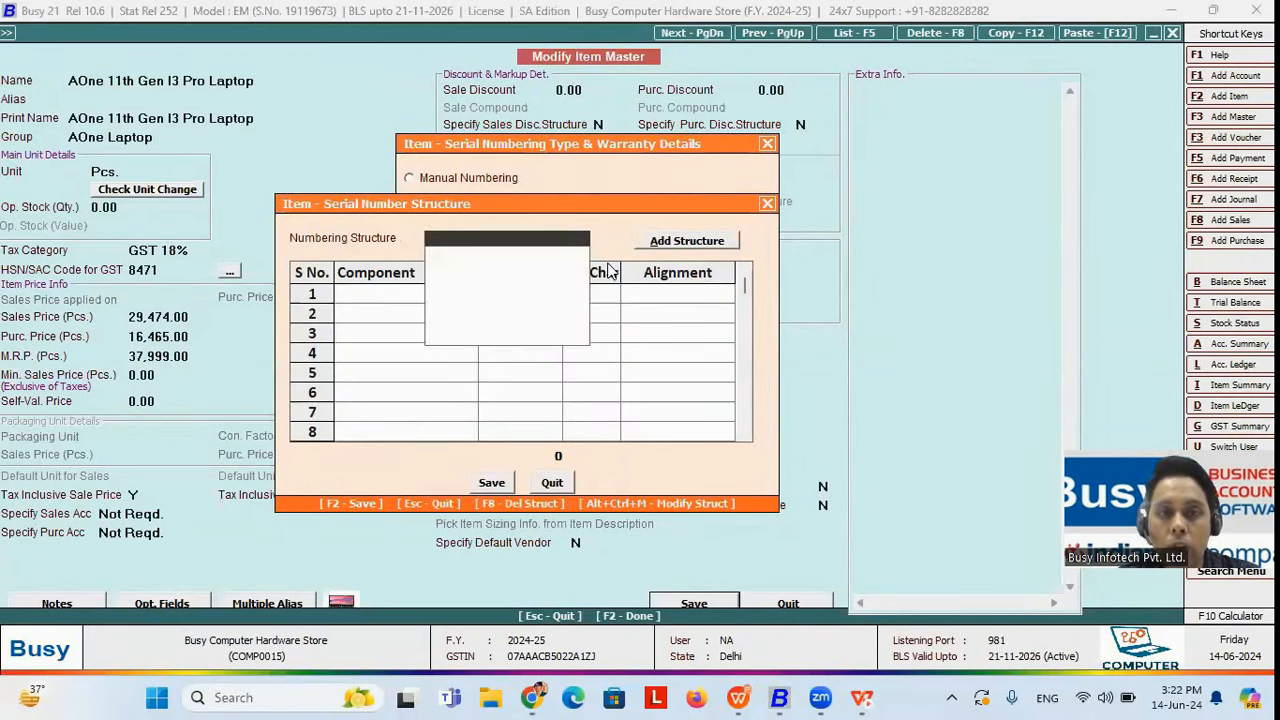
{"action": "left_click", "coordinate": [684, 244]}
{"action": "type", "text": "A"}
{"action": "key", "text": "Return"}
{"action": "key", "text": "Return"}
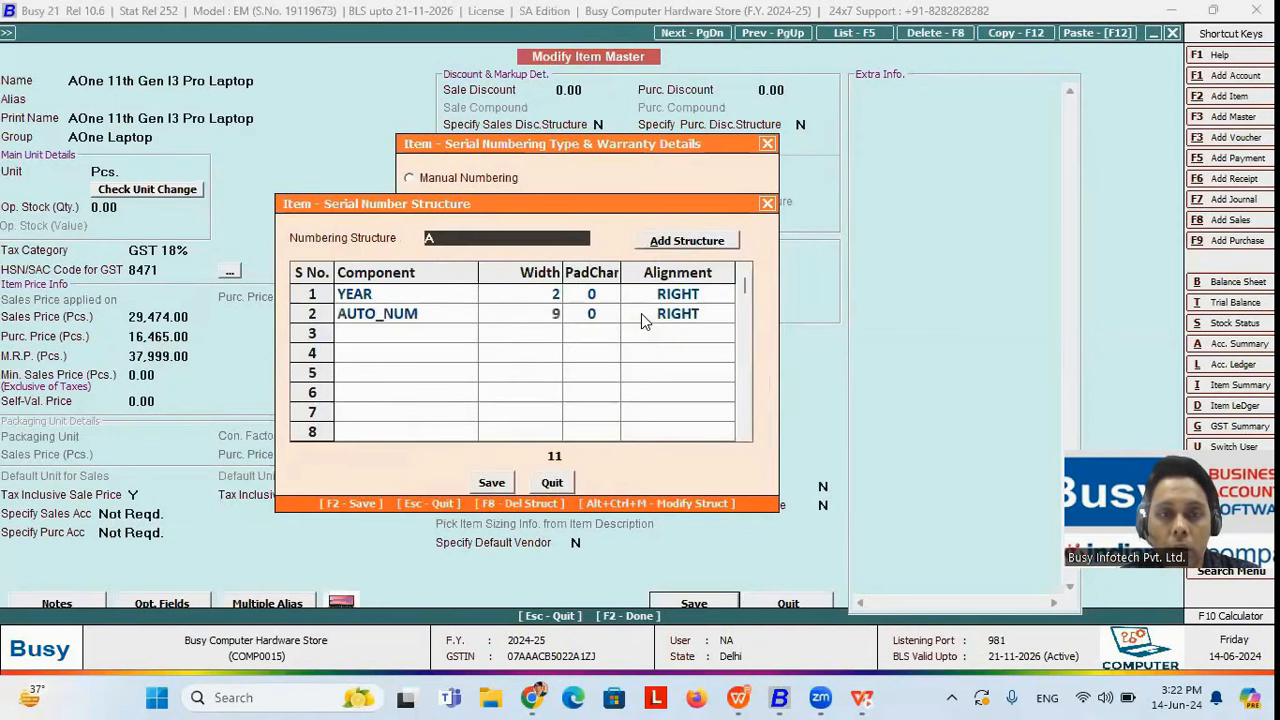
- Set the first component of serial number structure A to DAY and the second to MONTH
{"action": "left_click", "coordinate": [448, 296]}
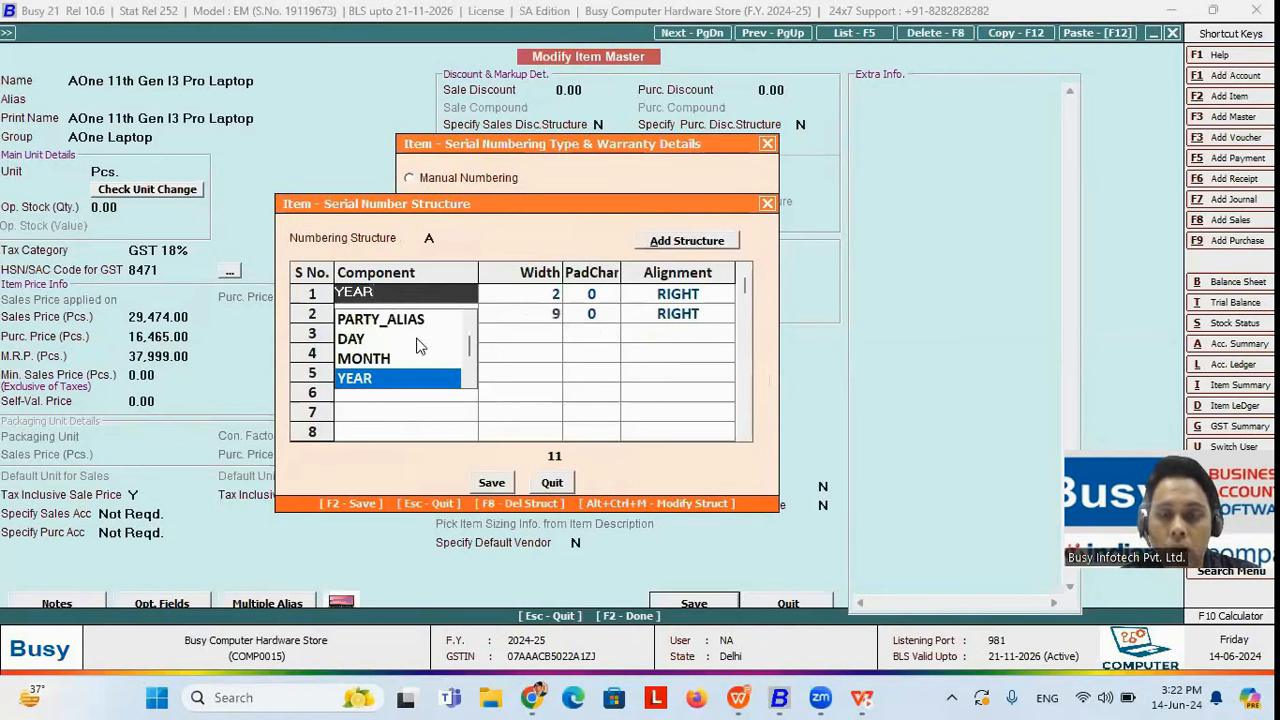
{"action": "key", "text": "Up"}
{"action": "key", "text": "Up"}
{"action": "key", "text": "Return"}
{"action": "key", "text": "Down"}
{"action": "key", "text": "Left"}
{"action": "key", "text": "Return"}
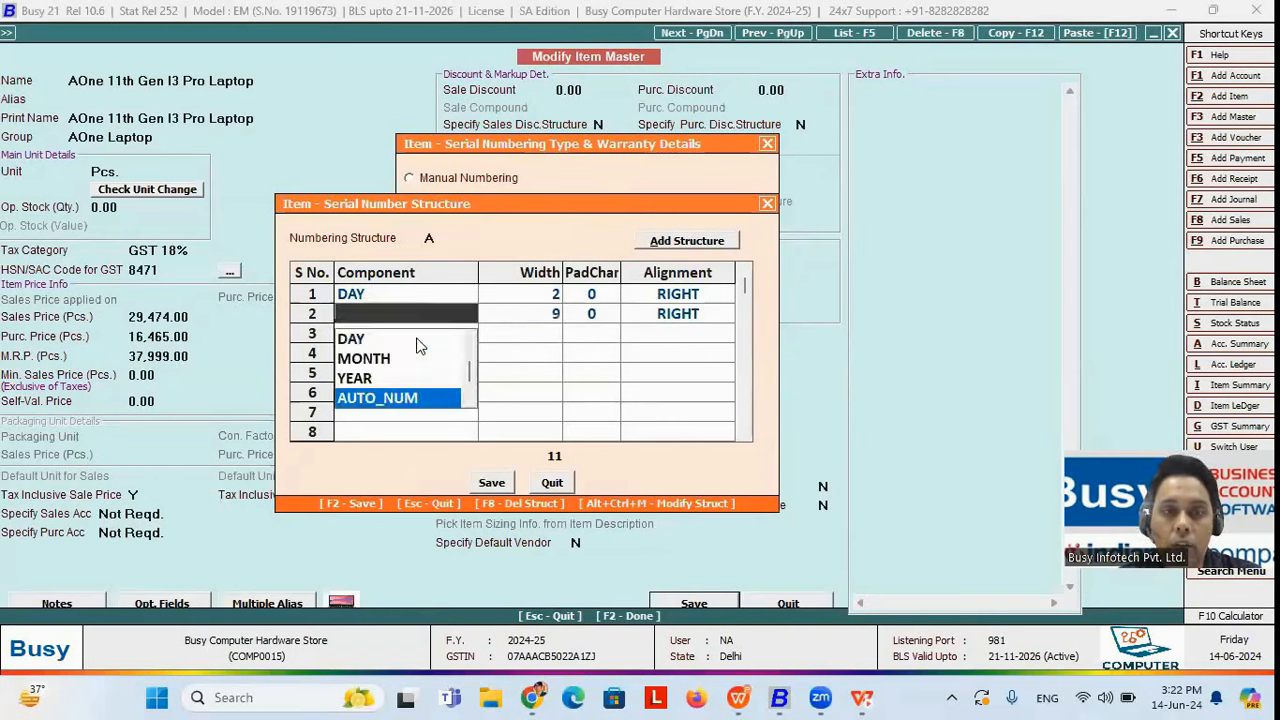
{"action": "key", "text": "Up"}
{"action": "key", "text": "Up"}
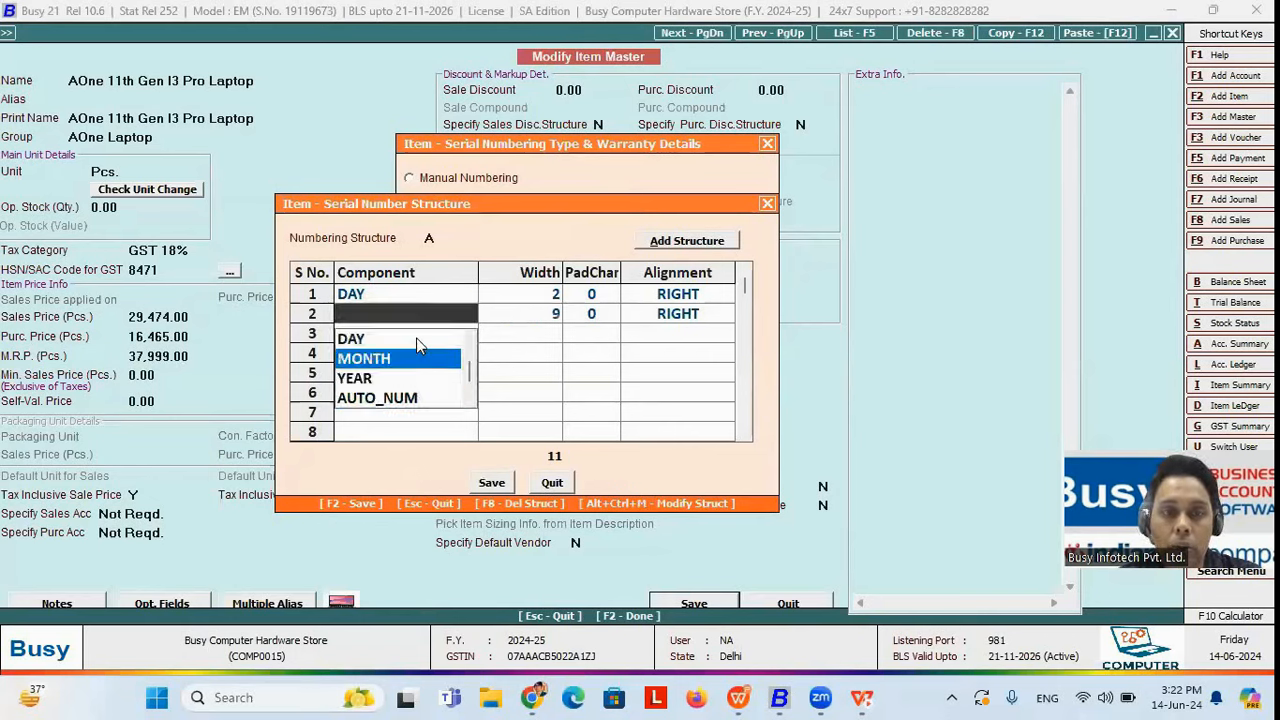
{"action": "key", "text": "Return"}
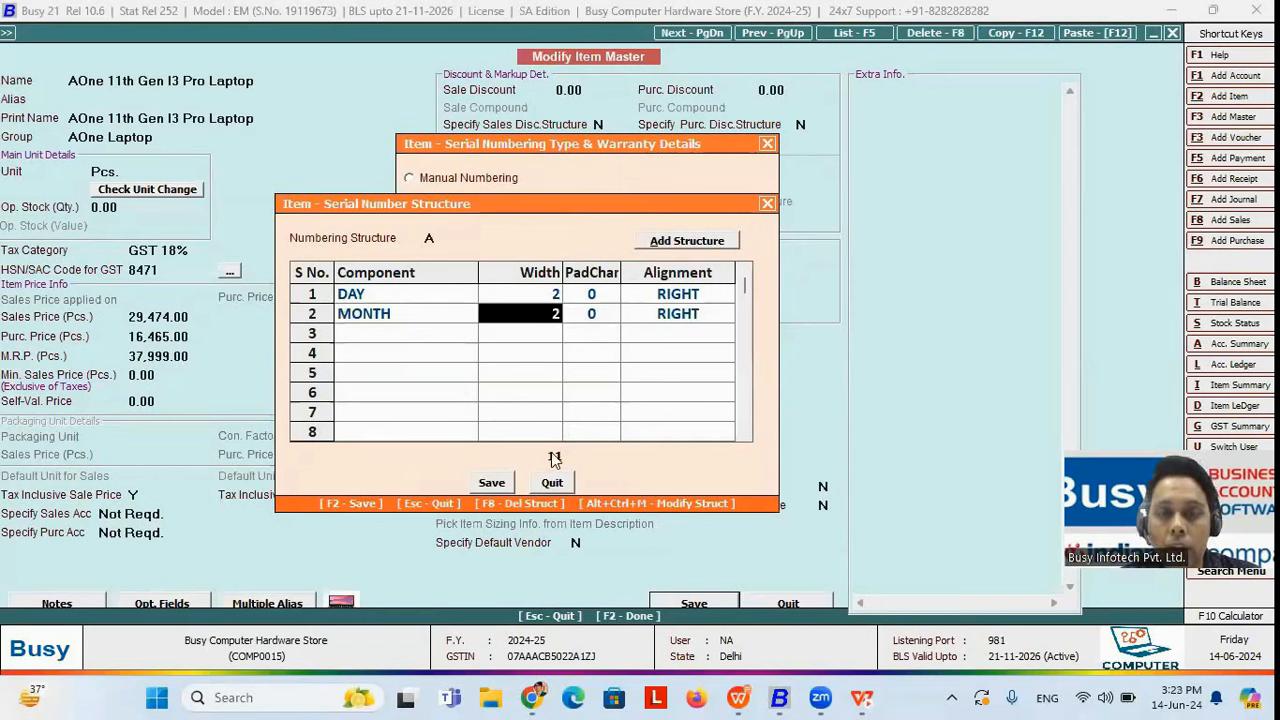
- Try to change the width of the DAY and MONTH components in structure A
{"action": "left_click", "coordinate": [536, 299]}
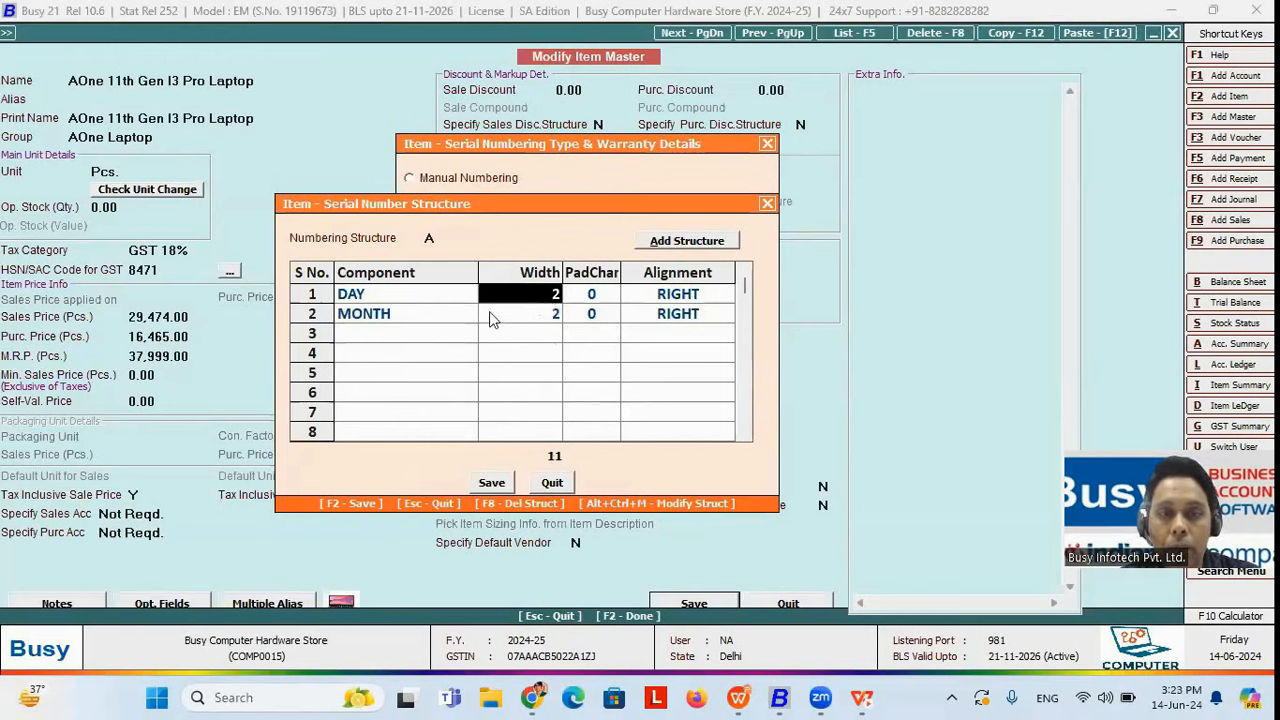
{"action": "double_click", "coordinate": [509, 318]}
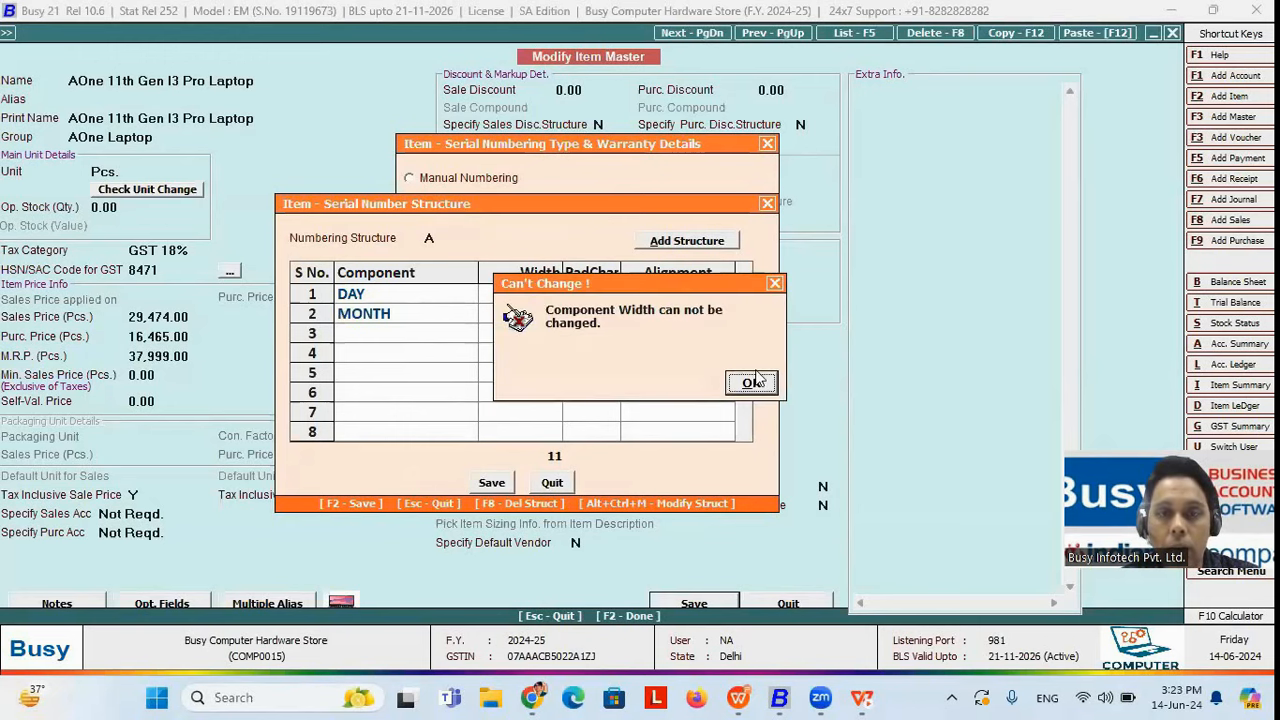
{"action": "left_click", "coordinate": [750, 384]}
{"action": "key", "text": "Return"}
{"action": "key", "text": "Return"}
{"action": "key", "text": "Return"}
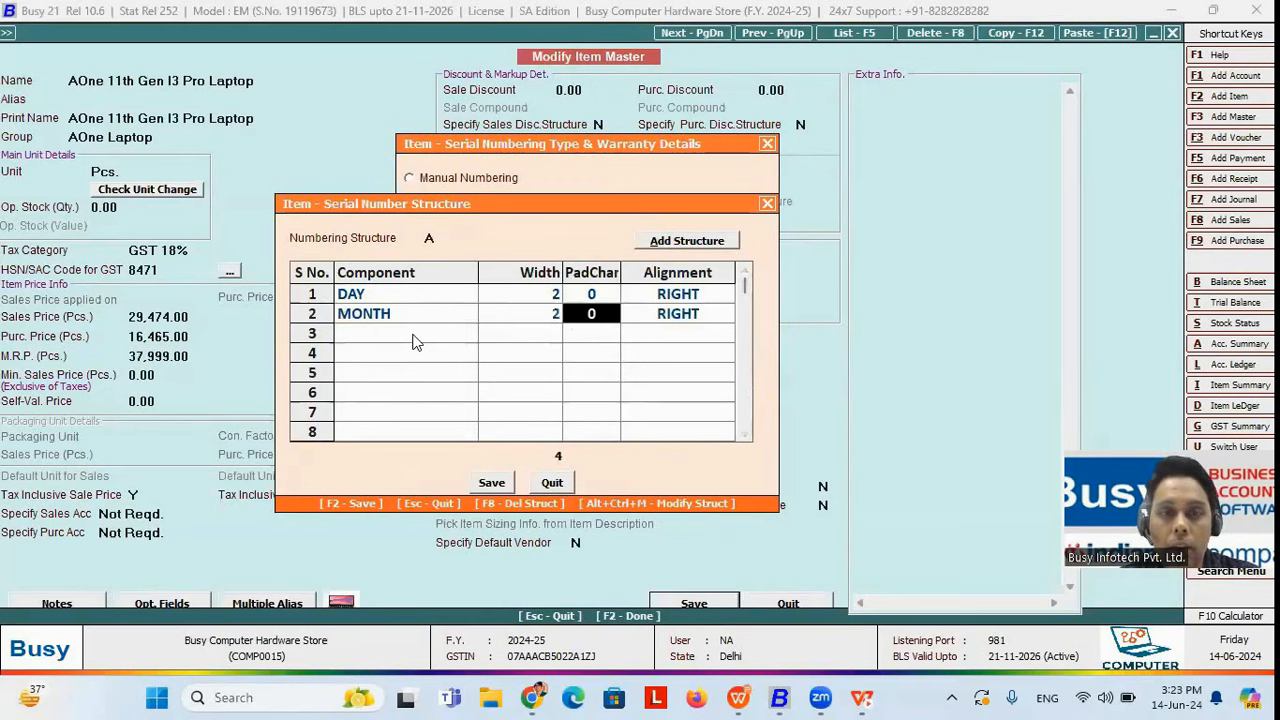
- Add AUTO_NUM with a width of 7 as the third component, review the components, and leave the structure without saving
{"action": "key", "text": "Down"}
{"action": "key", "text": "Down"}
{"action": "key", "text": "Down"}
{"action": "key", "text": "Down"}
{"action": "key", "text": "Down"}
{"action": "key", "text": "Down"}
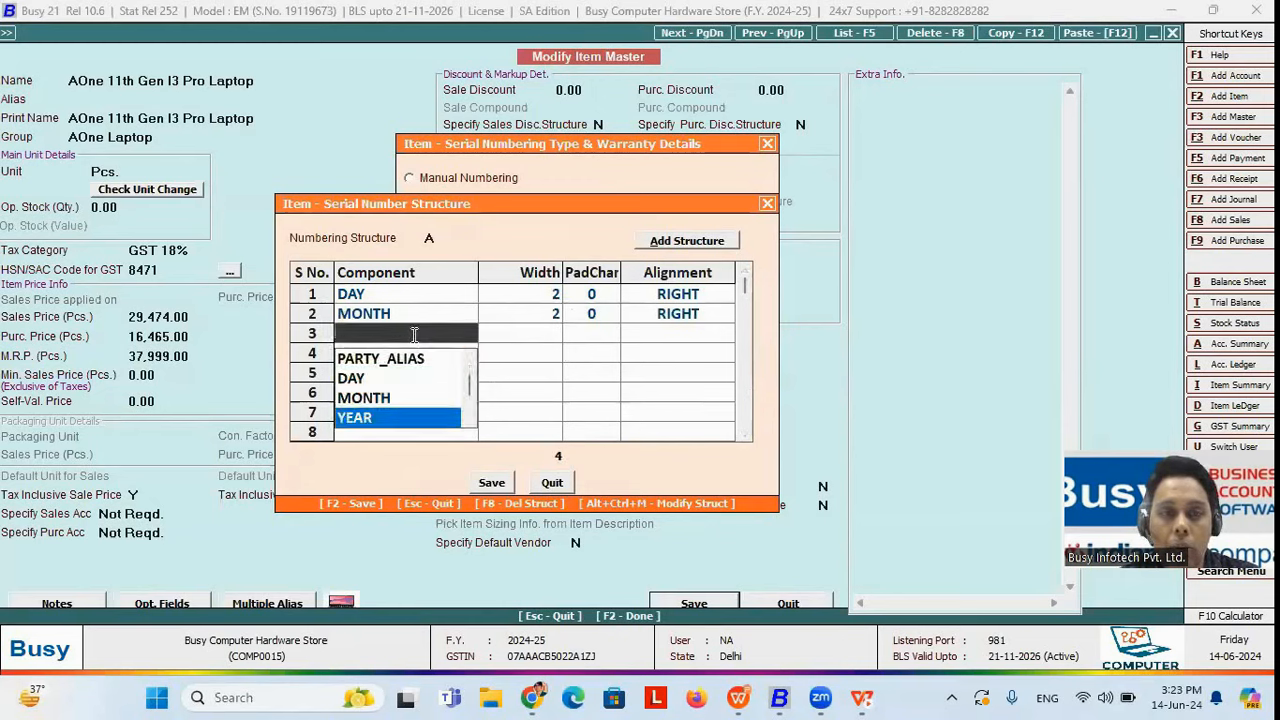
{"action": "key", "text": "Return"}
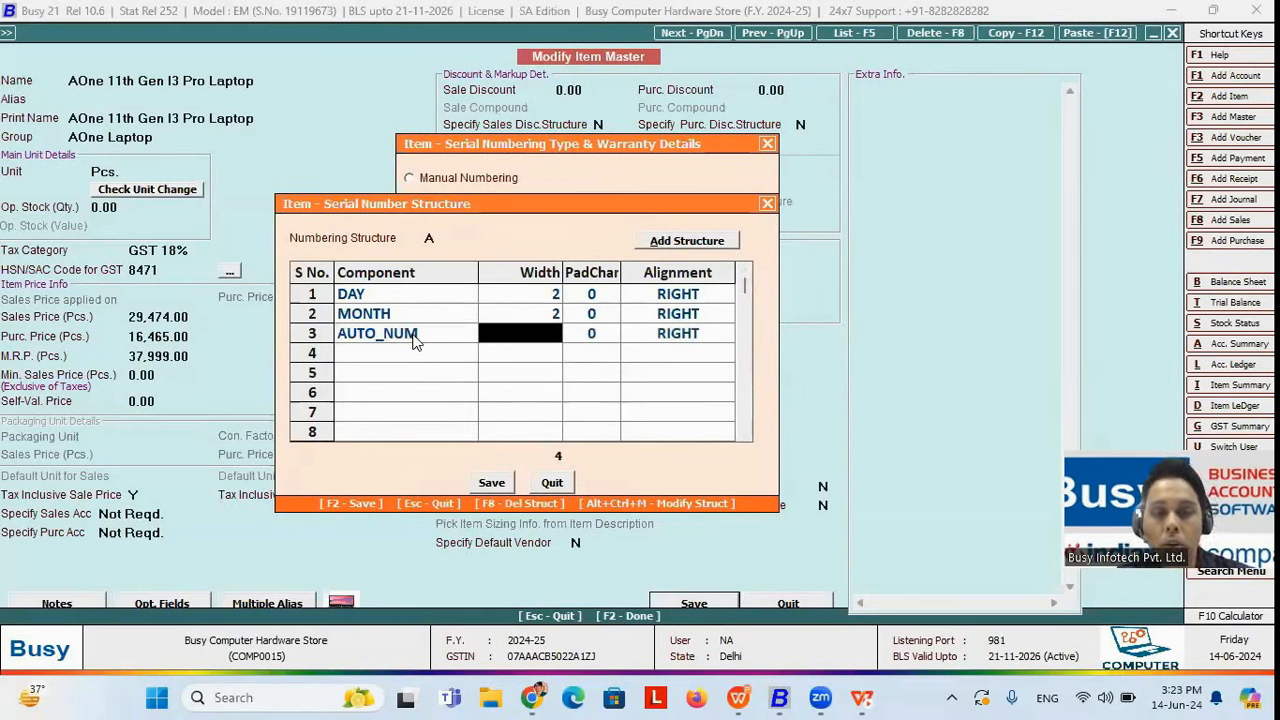
{"action": "type", "text": "7"}
{"action": "key", "text": "Return"}
{"action": "key", "text": "shift+Tab"}
{"action": "key", "text": "shift+Tab"}
{"action": "key", "text": "Up"}
{"action": "key", "text": "Up"}
{"action": "key", "text": "Down"}
{"action": "key", "text": "Down"}
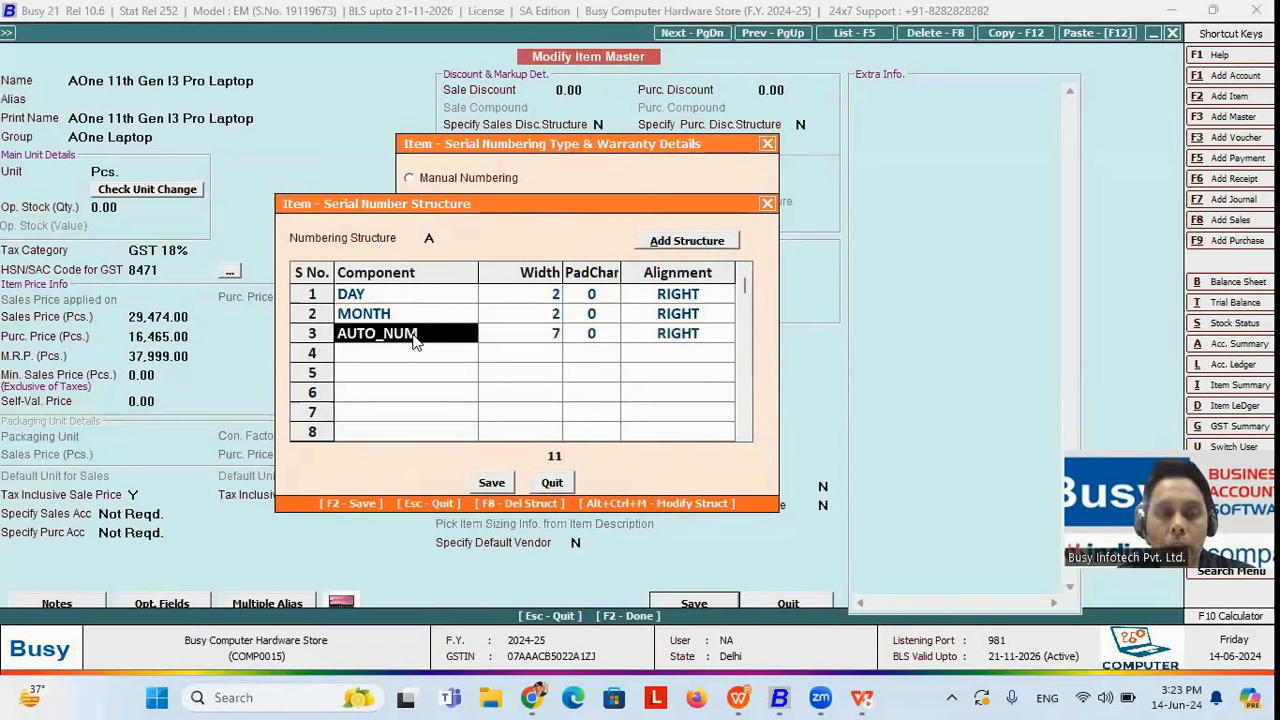
{"action": "left_click", "coordinate": [557, 481]}
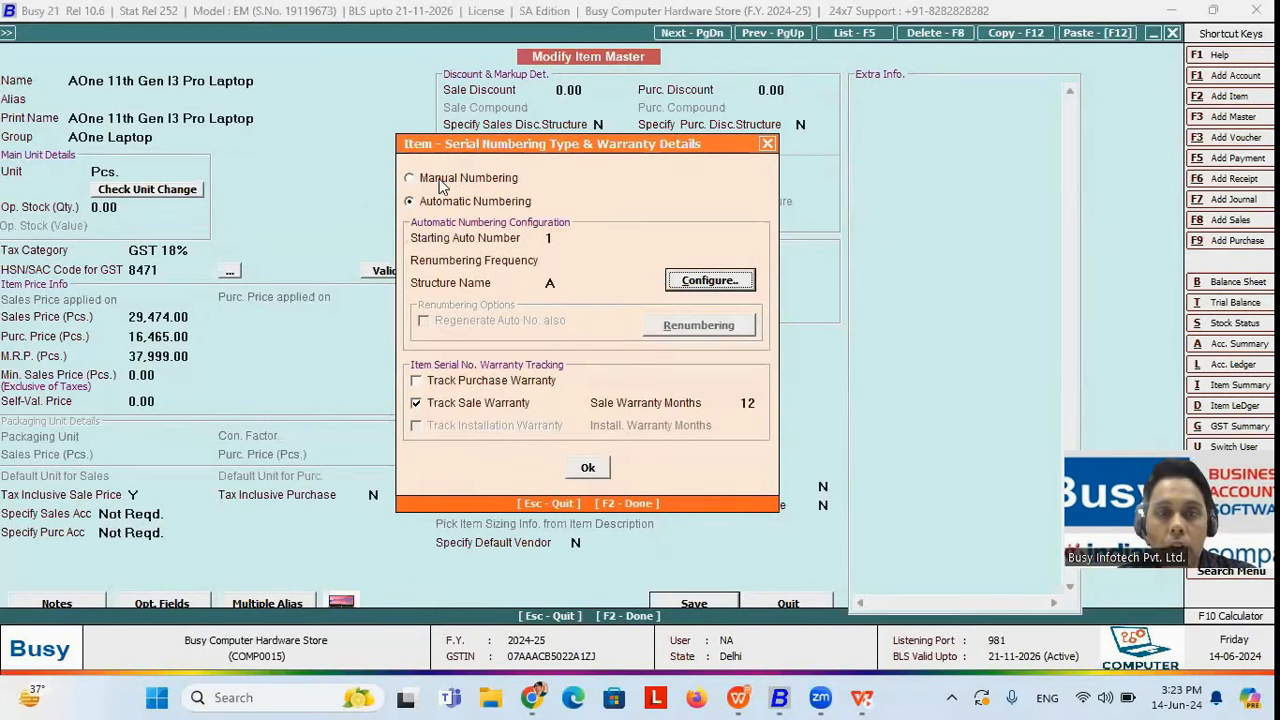
- Set the laptop to Manual Numbering with only sale warranty tracked for 12 months, accept the details, and leave item modification
{"action": "left_click", "coordinate": [440, 182]}
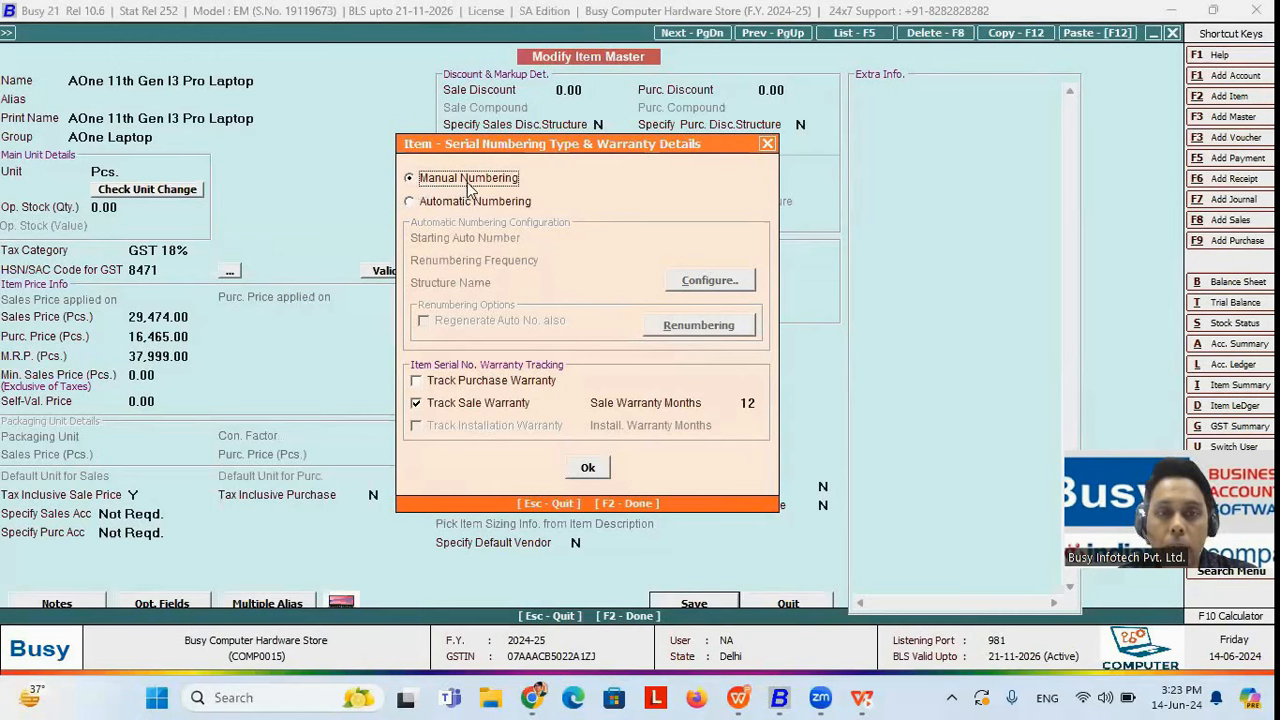
{"action": "left_click", "coordinate": [465, 388]}
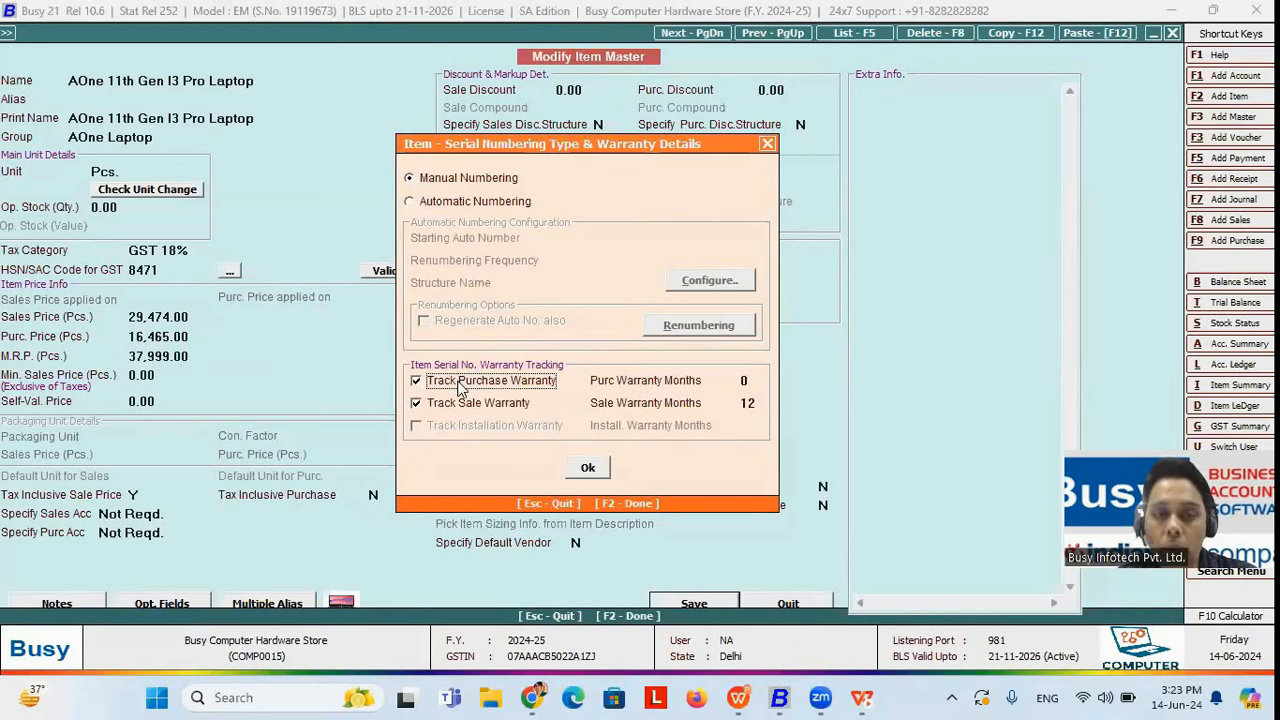
{"action": "left_click", "coordinate": [461, 388]}
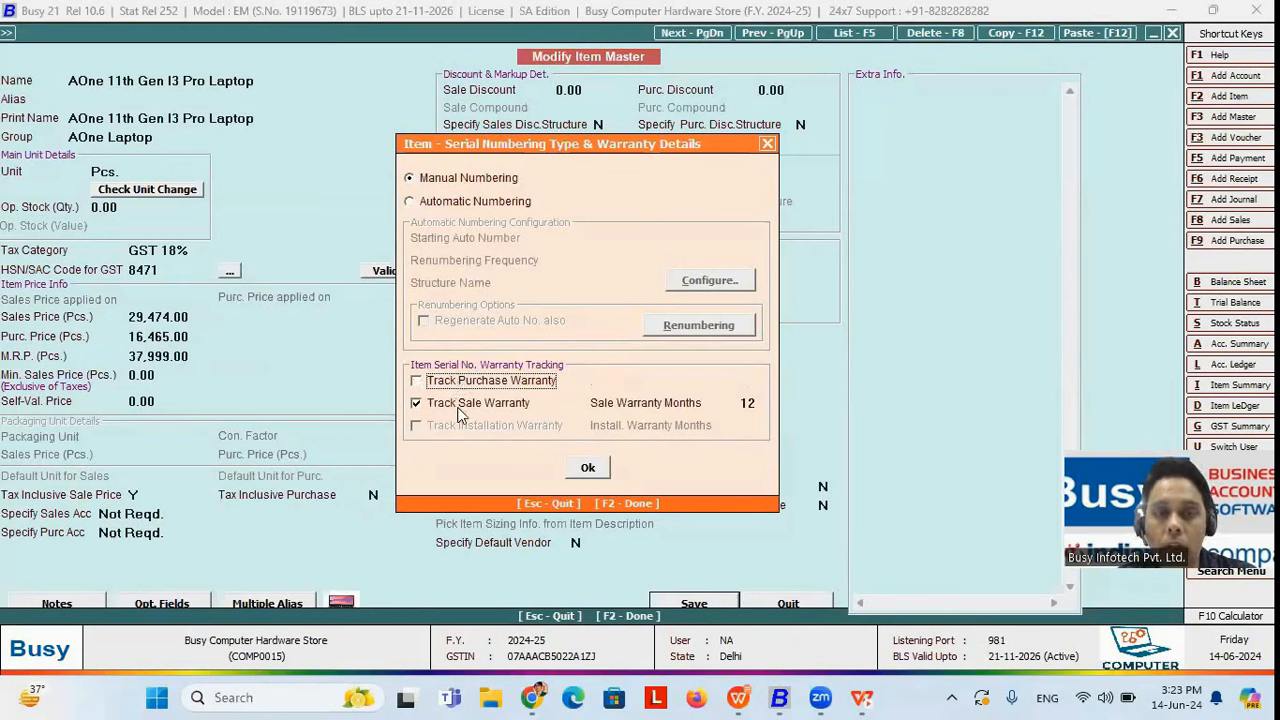
{"action": "left_click", "coordinate": [758, 403]}
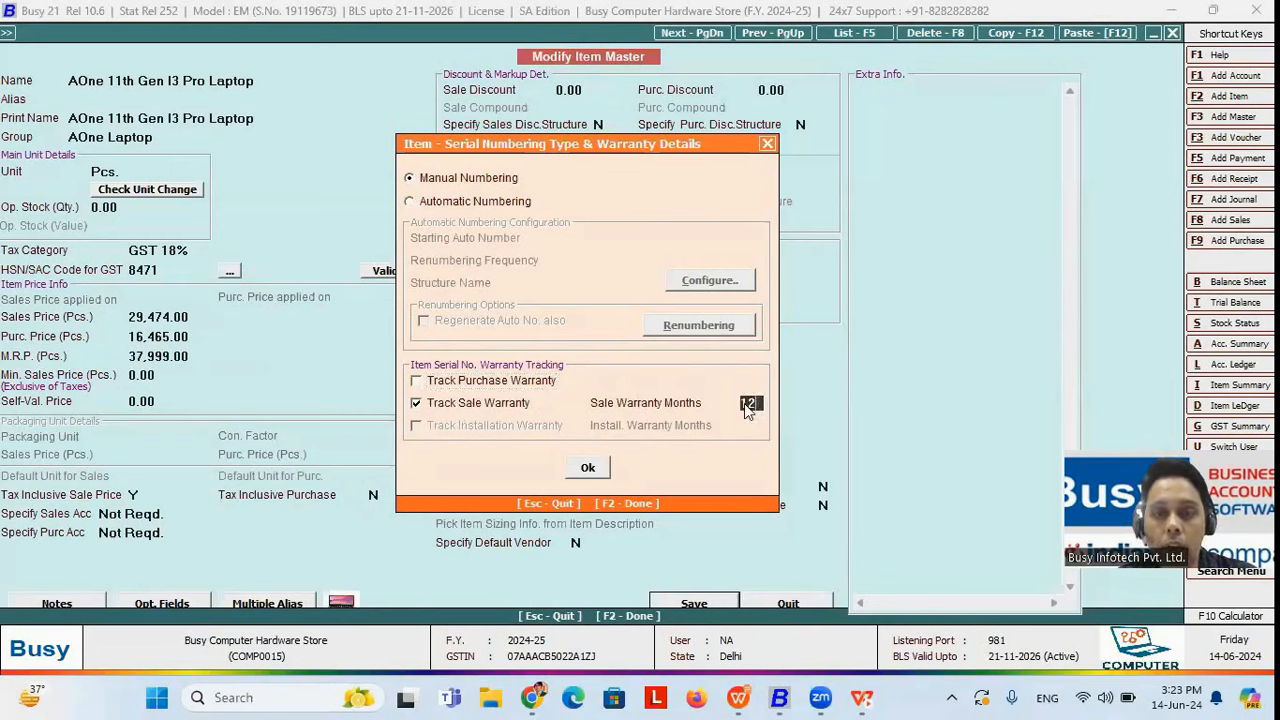
{"action": "left_click", "coordinate": [437, 403]}
{"action": "left_click", "coordinate": [437, 403]}
{"action": "left_click", "coordinate": [758, 403]}
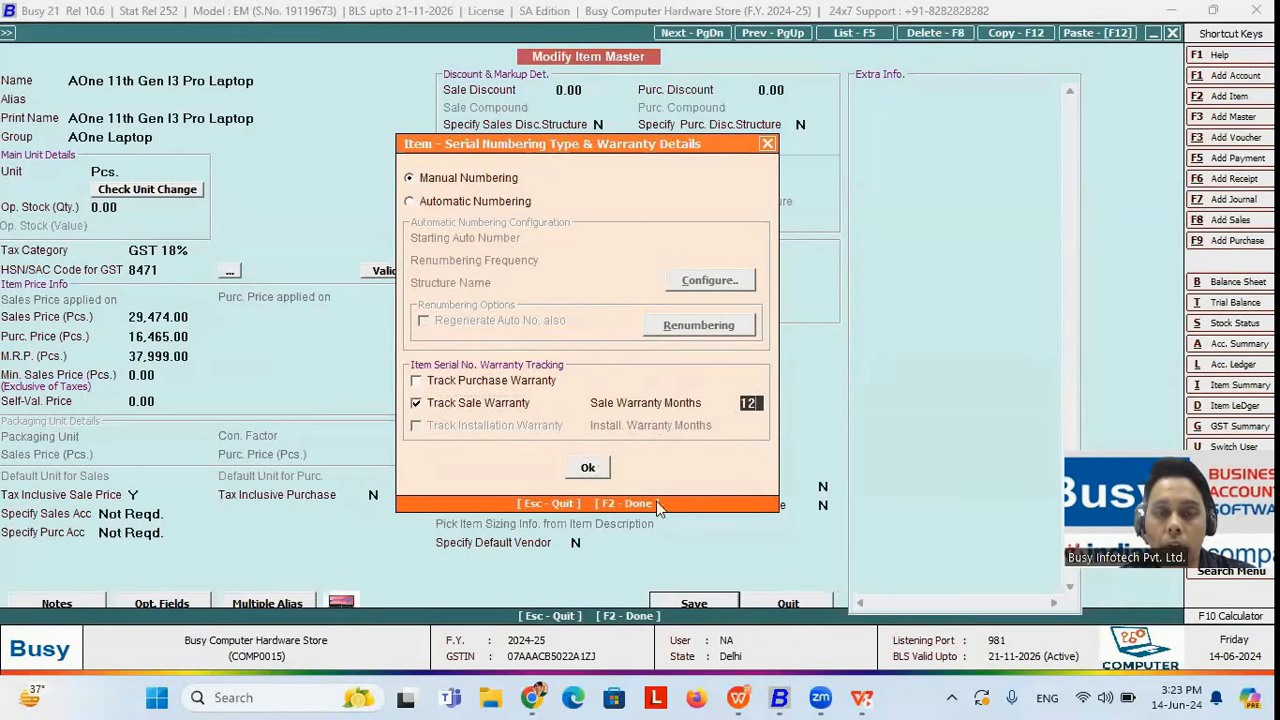
{"action": "left_click", "coordinate": [589, 467]}
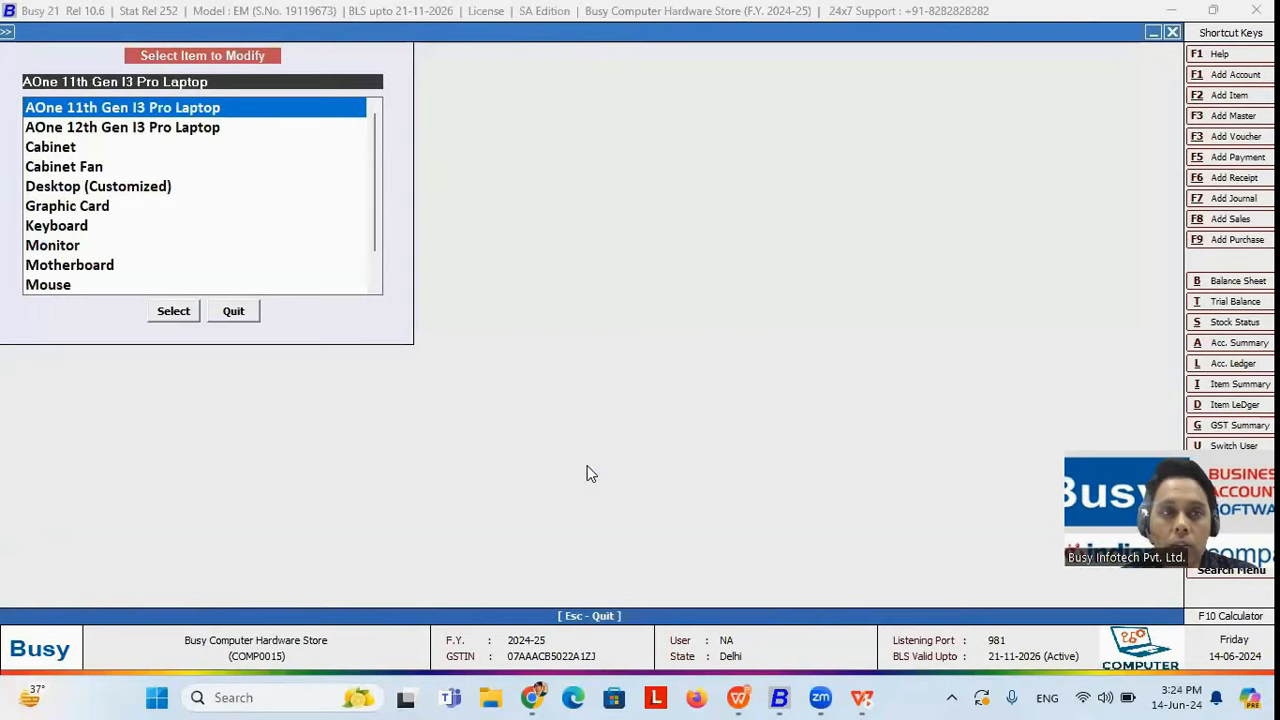
{"action": "key", "text": "Escape"}
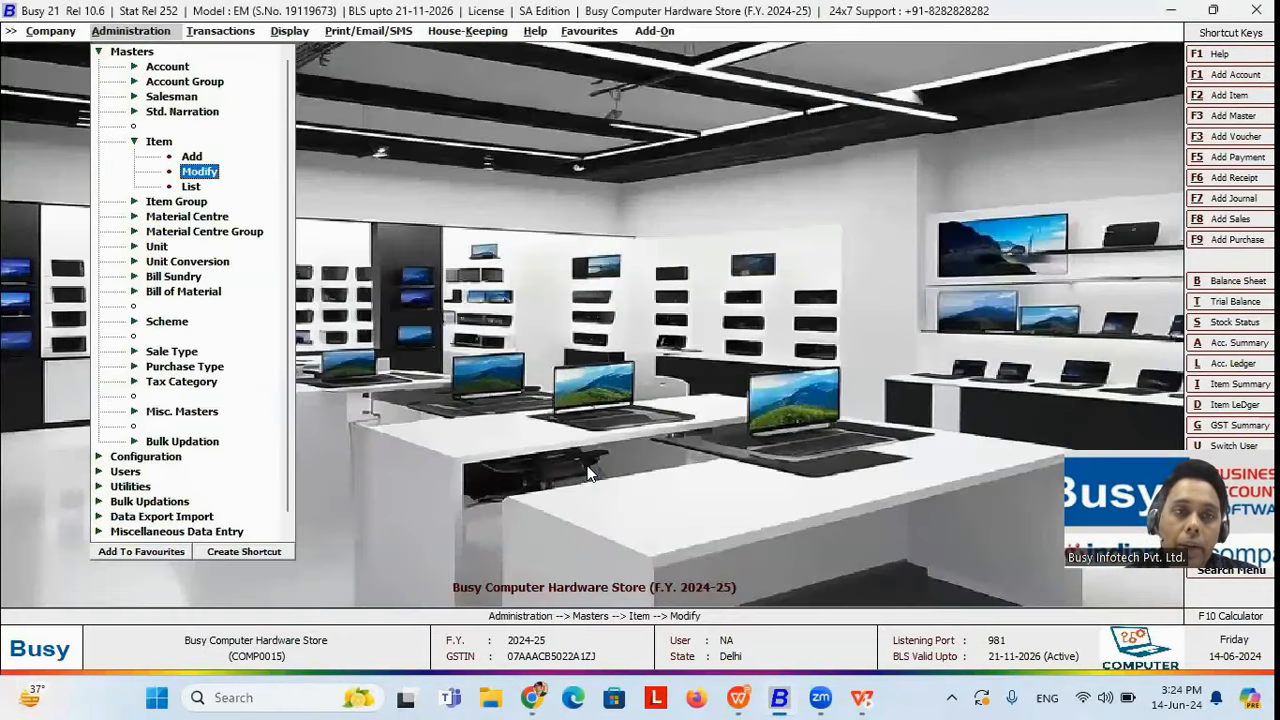
- Start a new purchase voucher in series Main dated 10-04-2024 with voucher number 1212 and purchase type Local-MultiRate
{"action": "key", "text": "Right"}
{"action": "key", "text": "Down"}
{"action": "key", "text": "Down"}
{"action": "key", "text": "Down"}
{"action": "key", "text": "Down"}
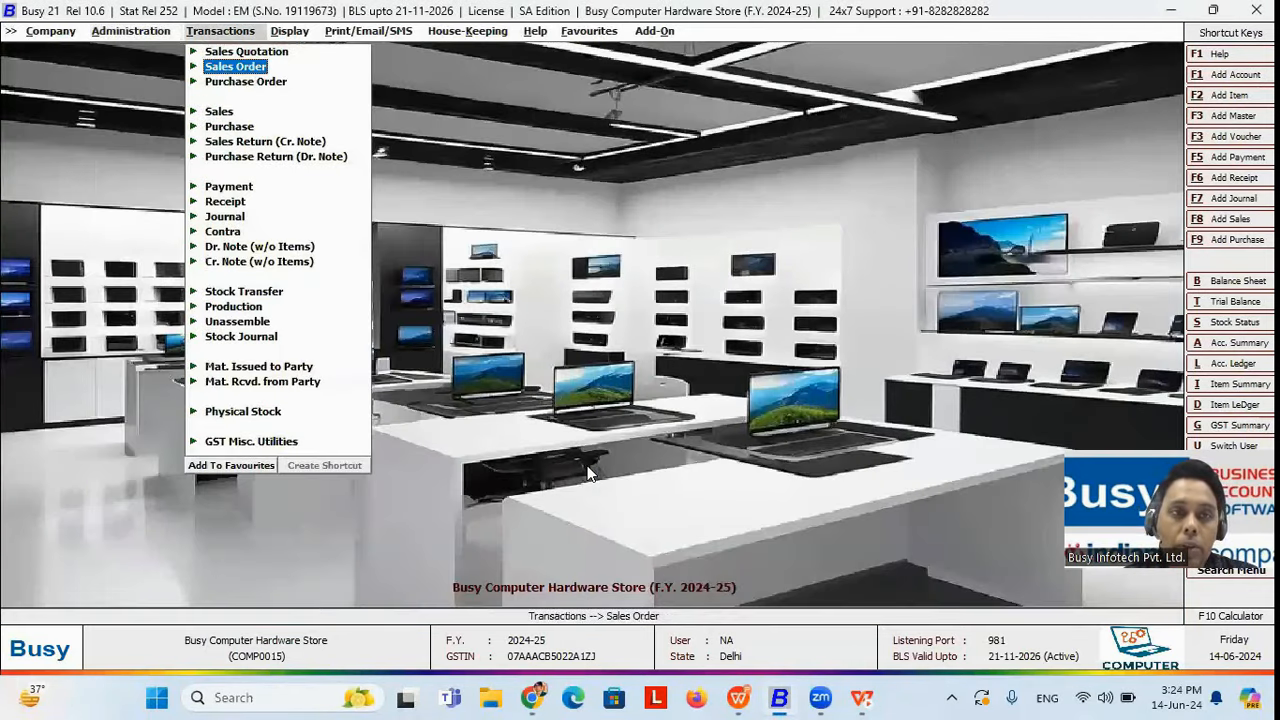
{"action": "key", "text": "Up"}
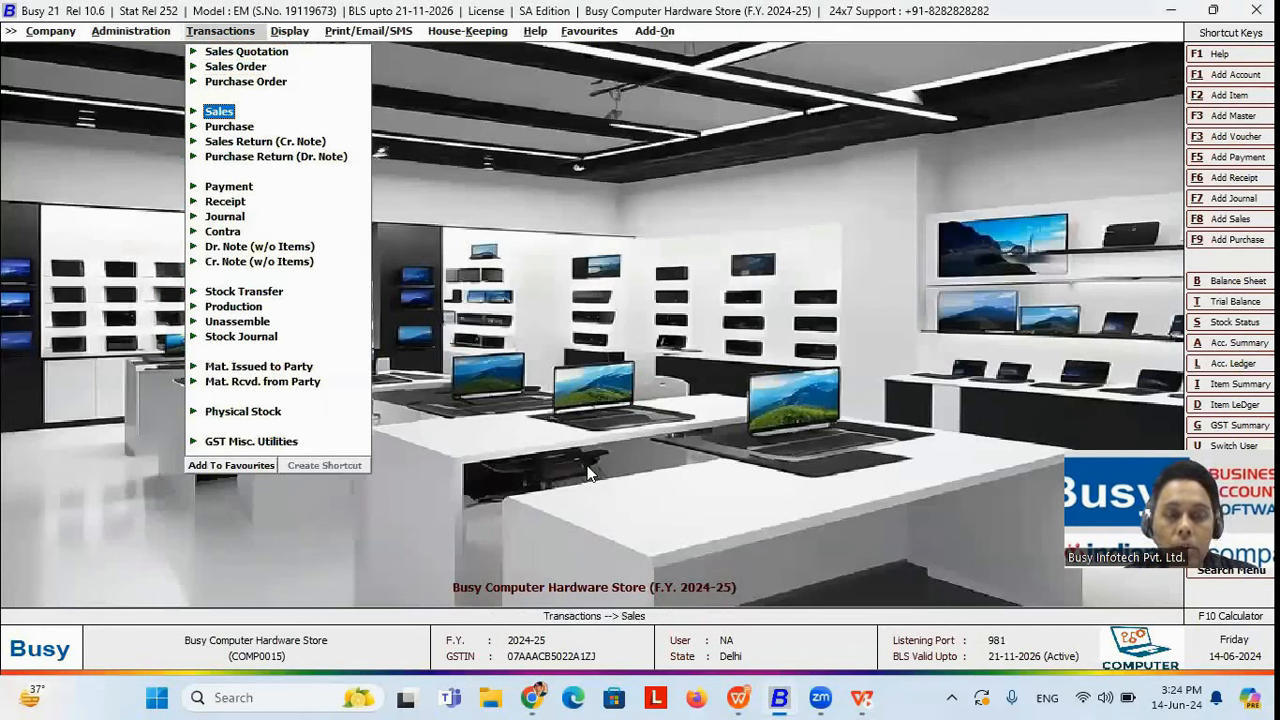
{"action": "key", "text": "Down"}
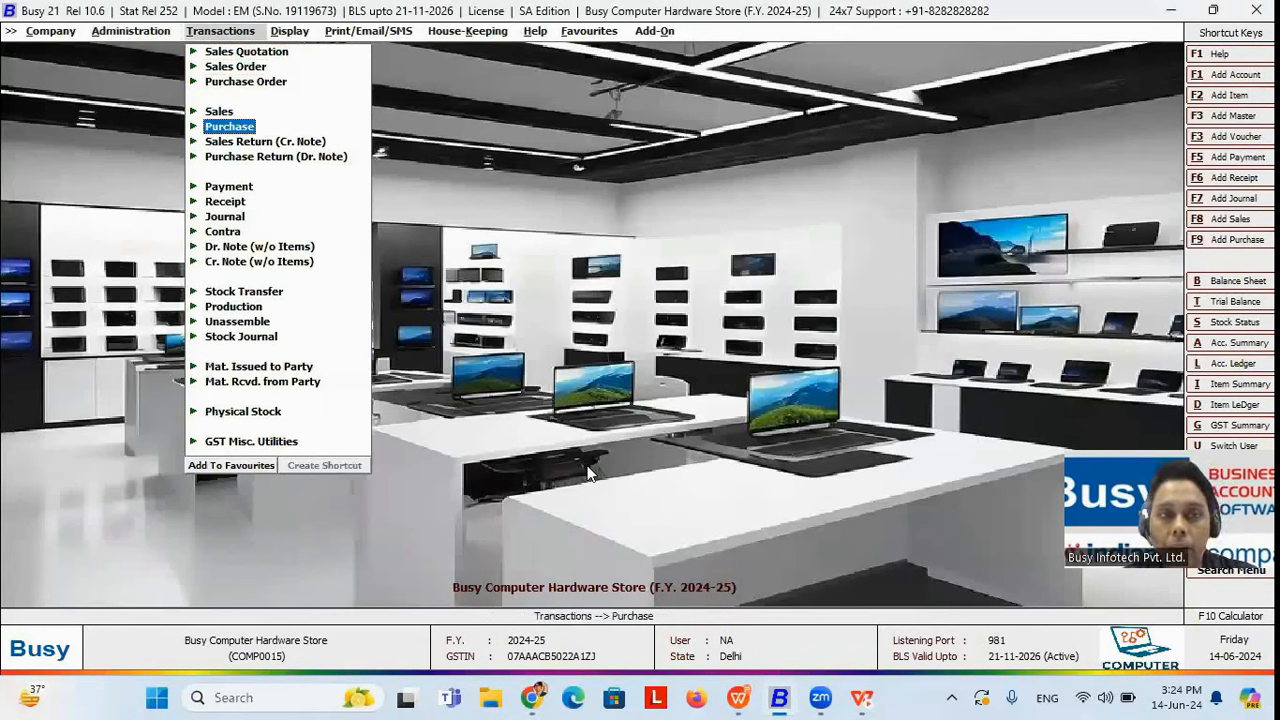
{"action": "key", "text": "Return"}
{"action": "key", "text": "Return"}
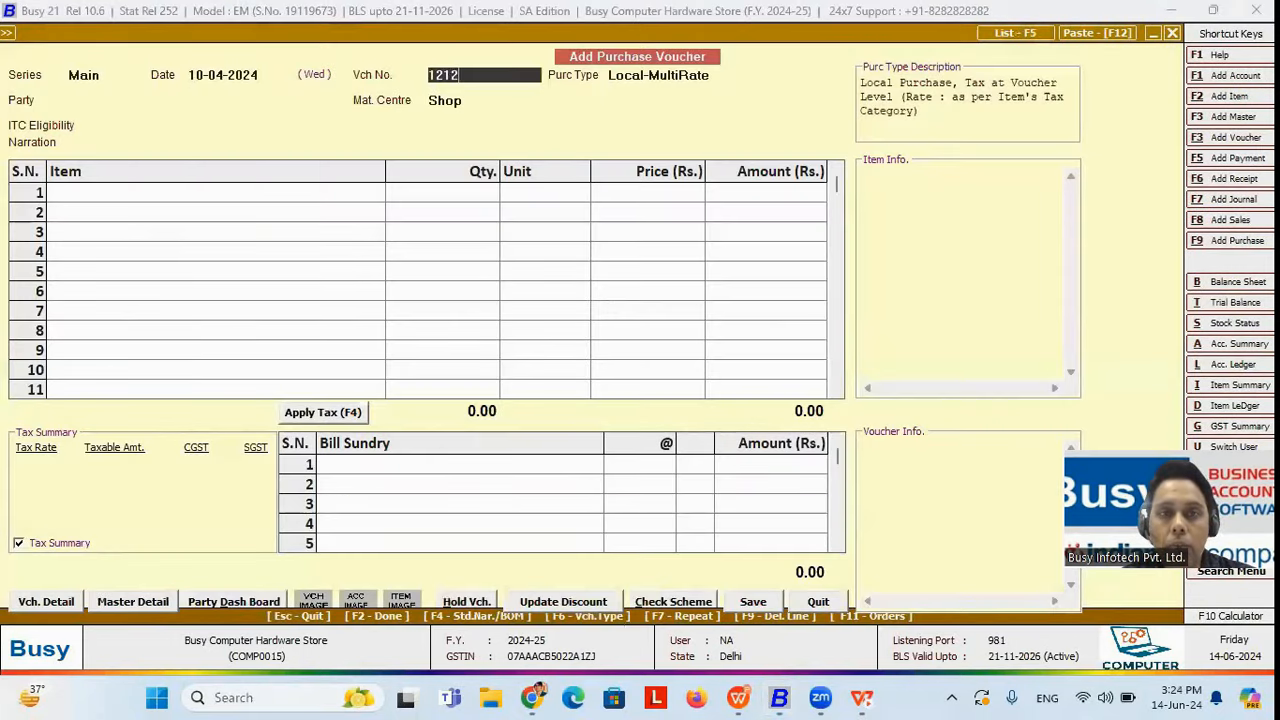
{"action": "key", "text": "Return"}
{"action": "key", "text": "Return"}
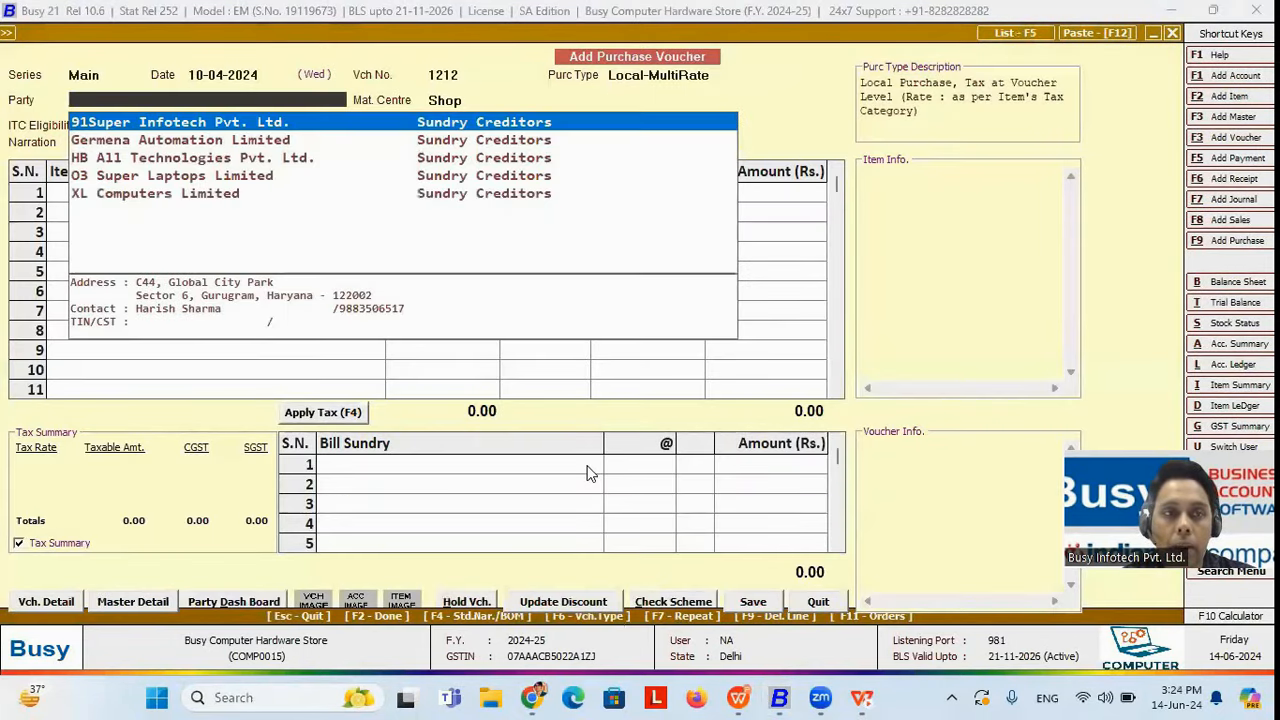
- Choose 91Super Infotech Pvt. Ltd. as the voucher's party and Shop as its material centre
{"action": "key", "text": "Return"}
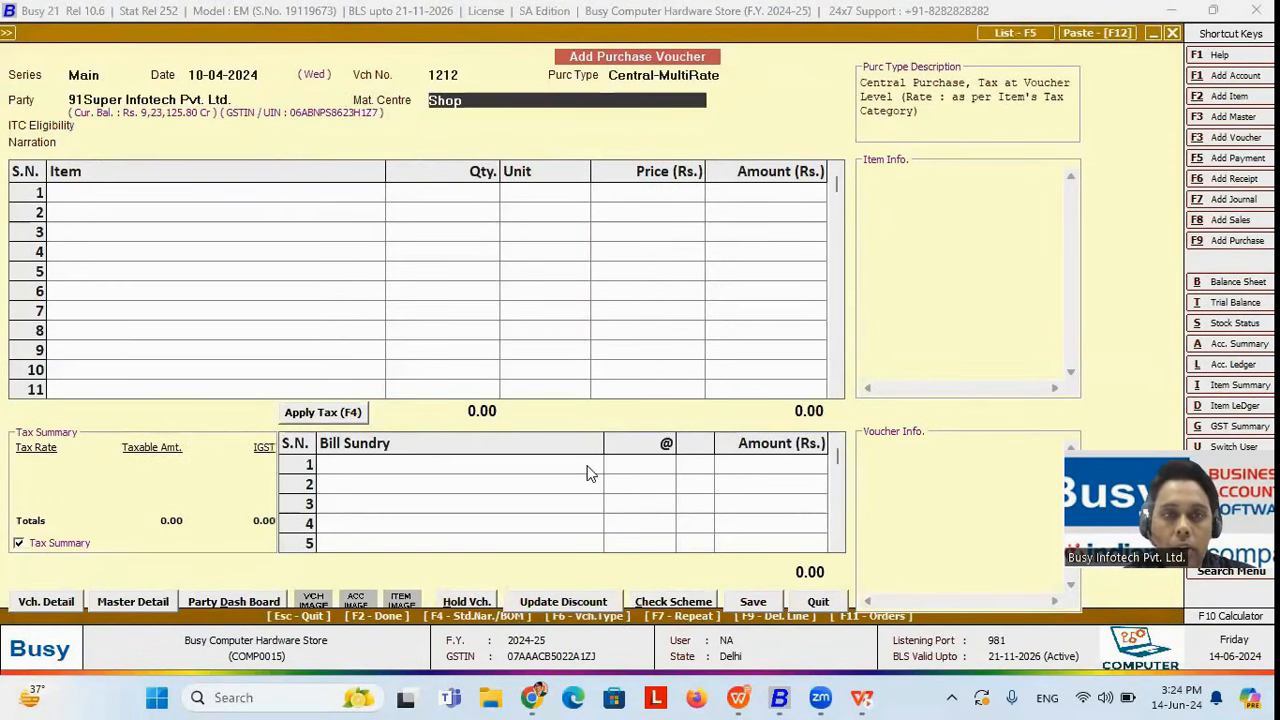
{"action": "key", "text": "Down"}
{"action": "key", "text": "Down"}
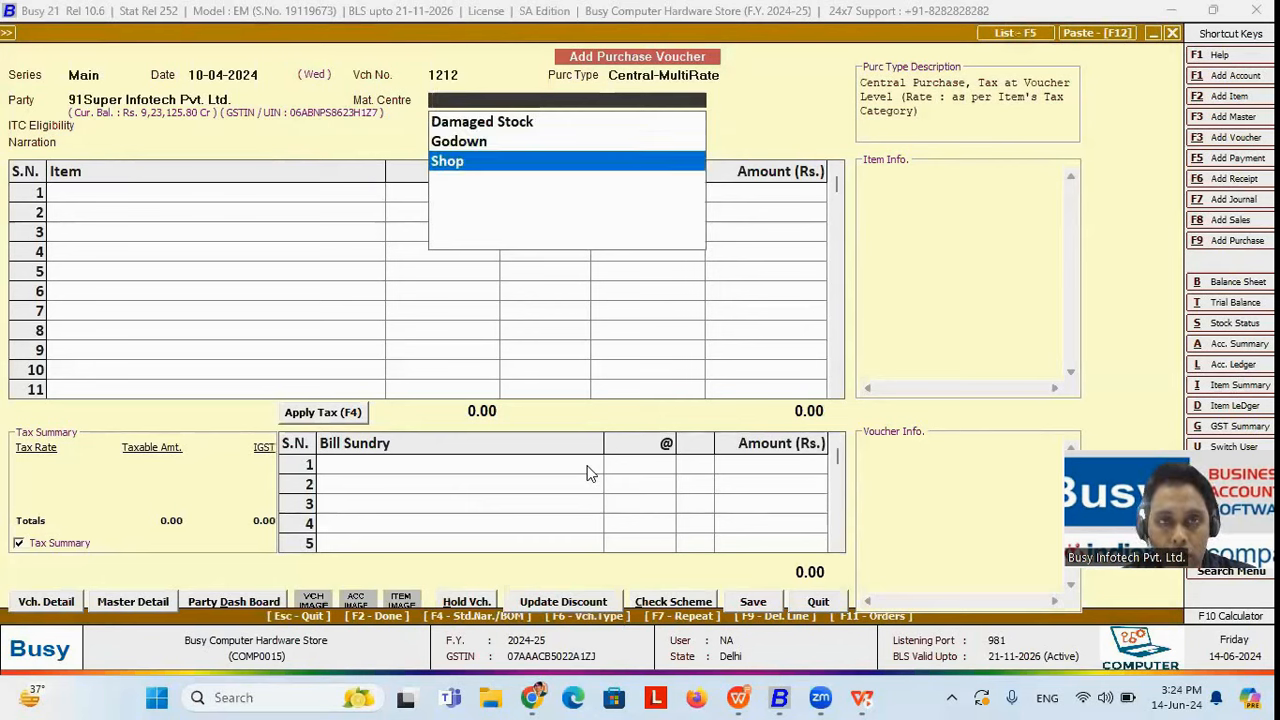
{"action": "key", "text": "Return"}
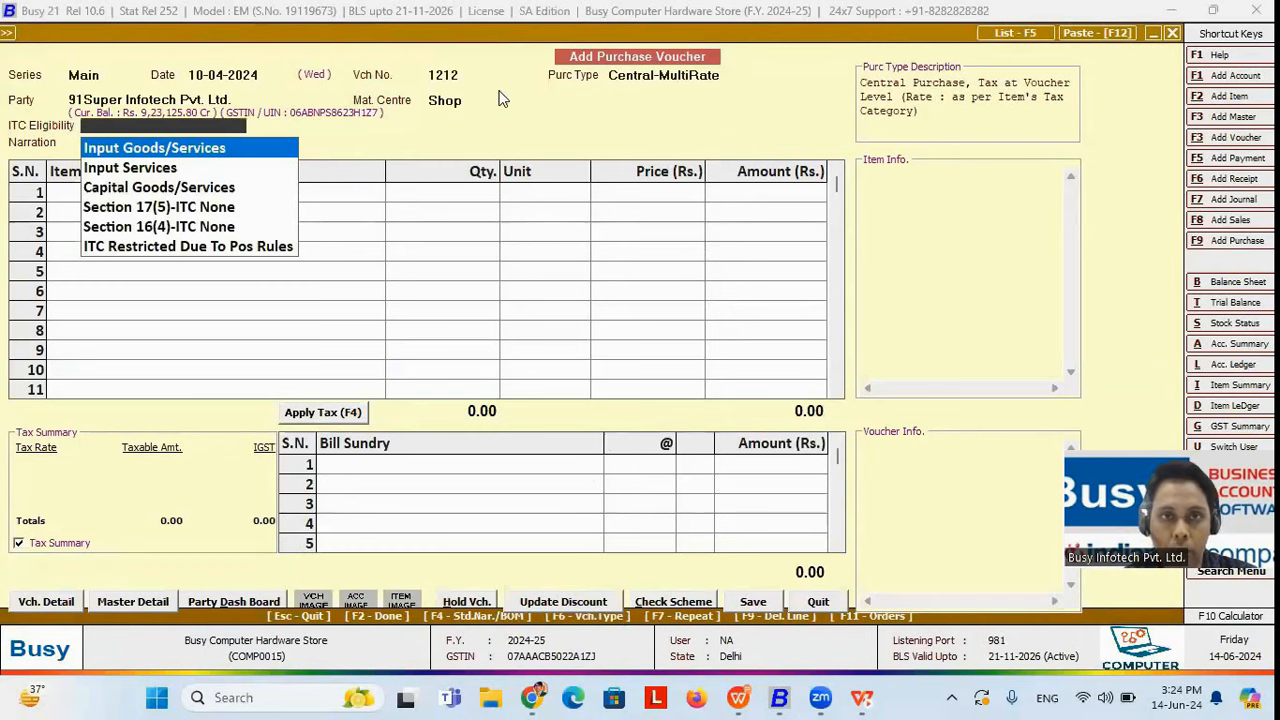
{"action": "left_click", "coordinate": [466, 100]}
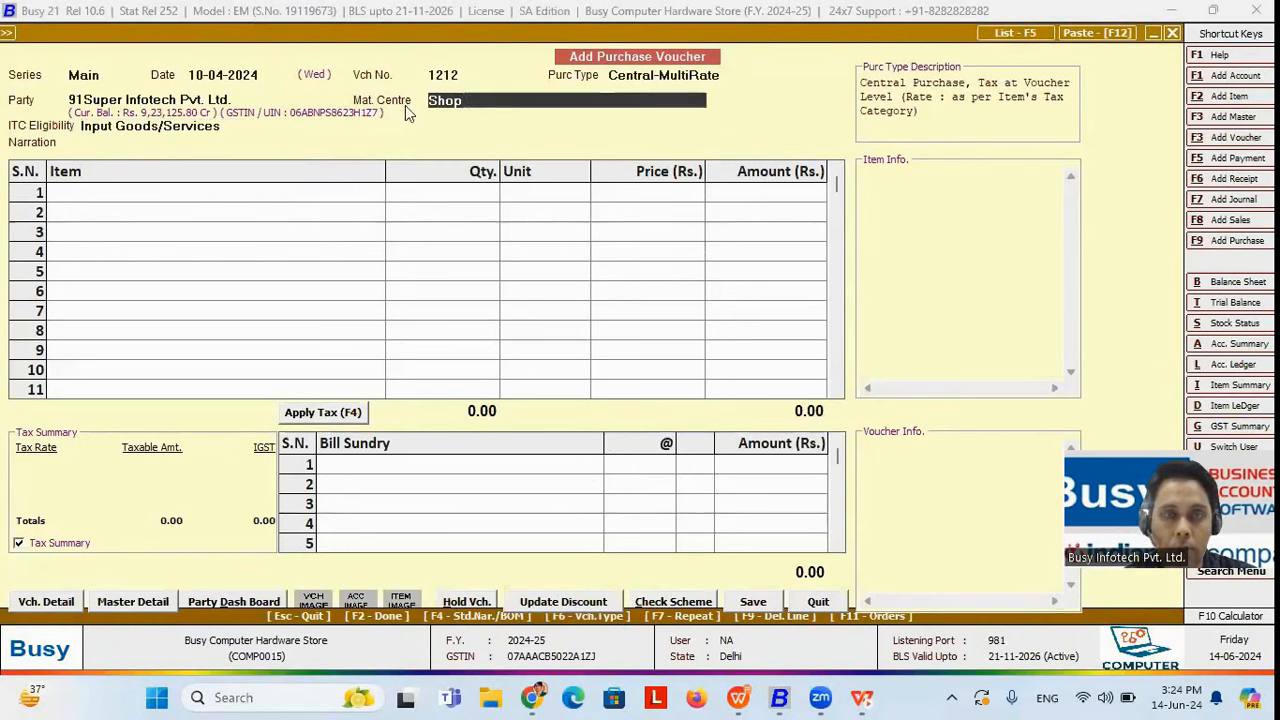
{"action": "key", "text": "F3"}
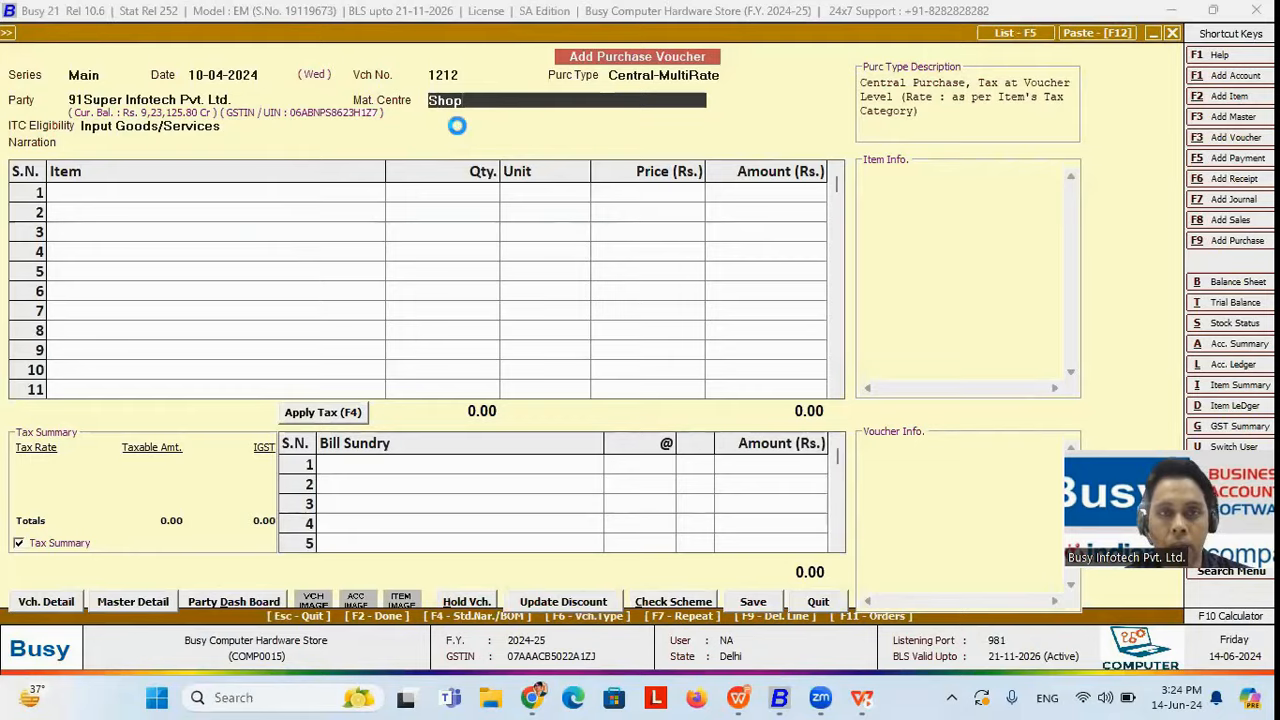
{"action": "key", "text": "Escape"}
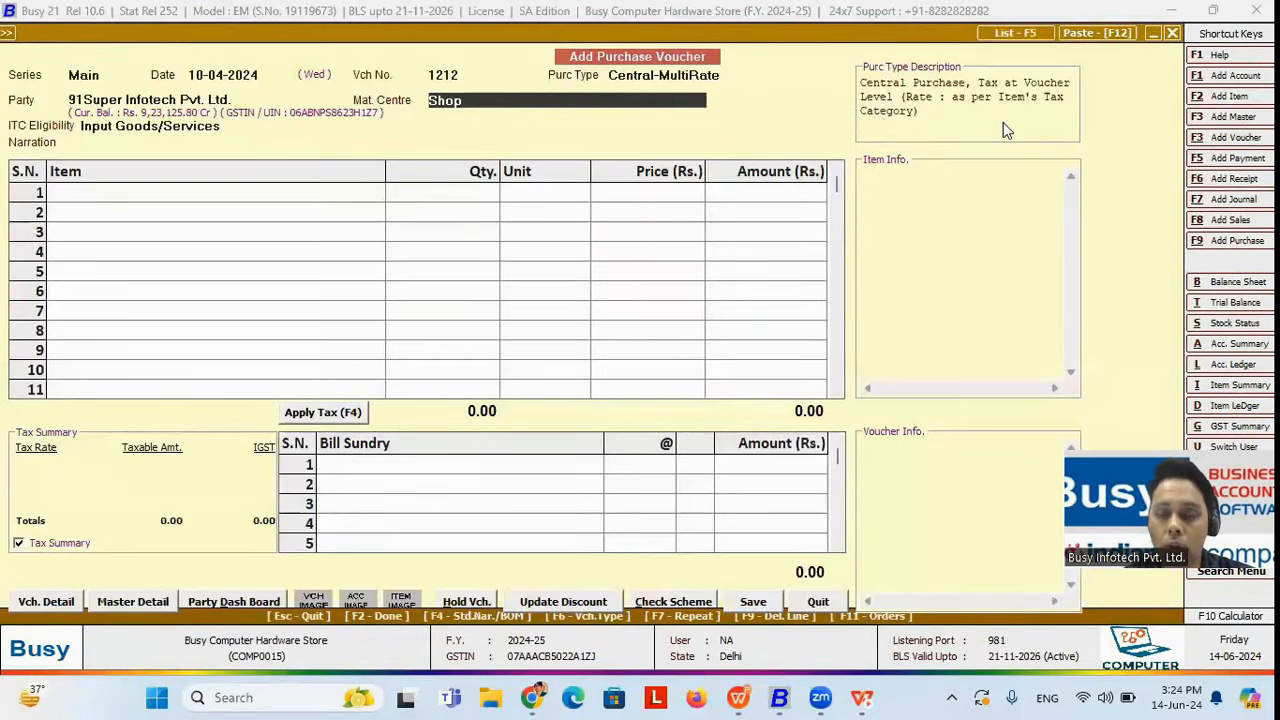
- Set the ITC eligibility to Input Goods/Services and enter 2 pcs. of AOne 11th Gen I3 Pro Laptop as the first item
{"action": "key", "text": "Return"}
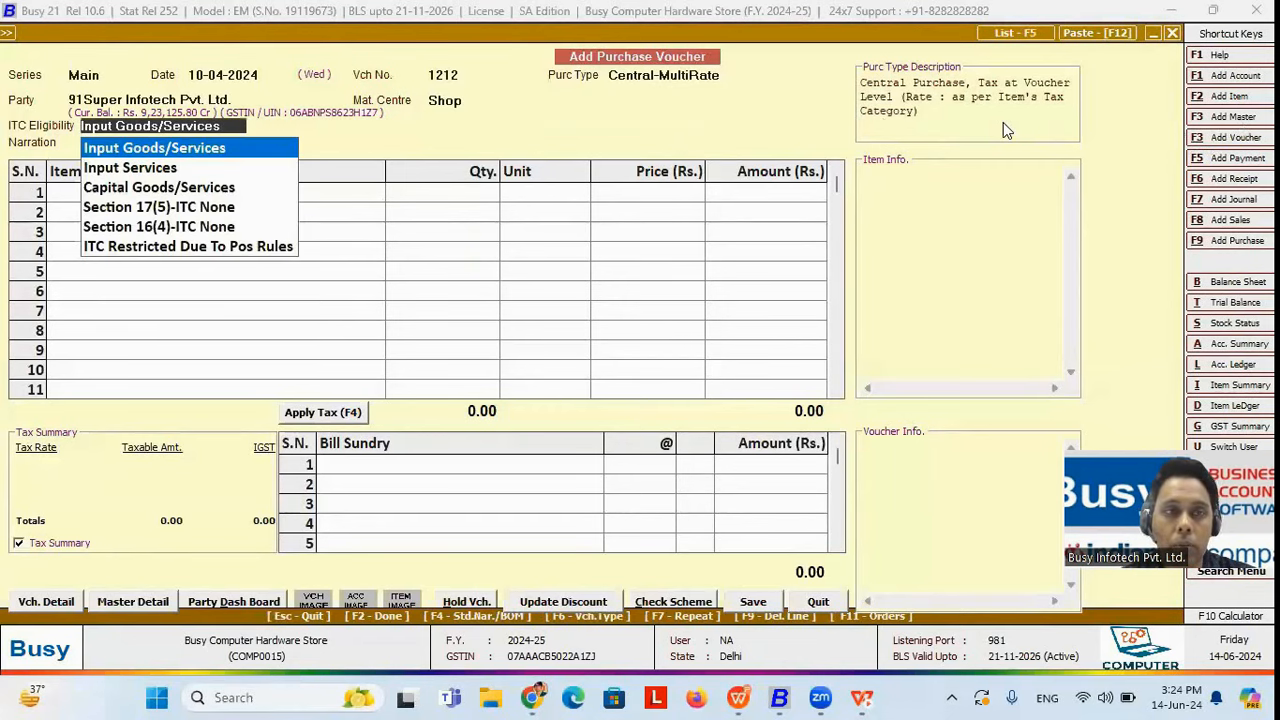
{"action": "key", "text": "Return"}
{"action": "key", "text": "Return"}
{"action": "key", "text": "Return"}
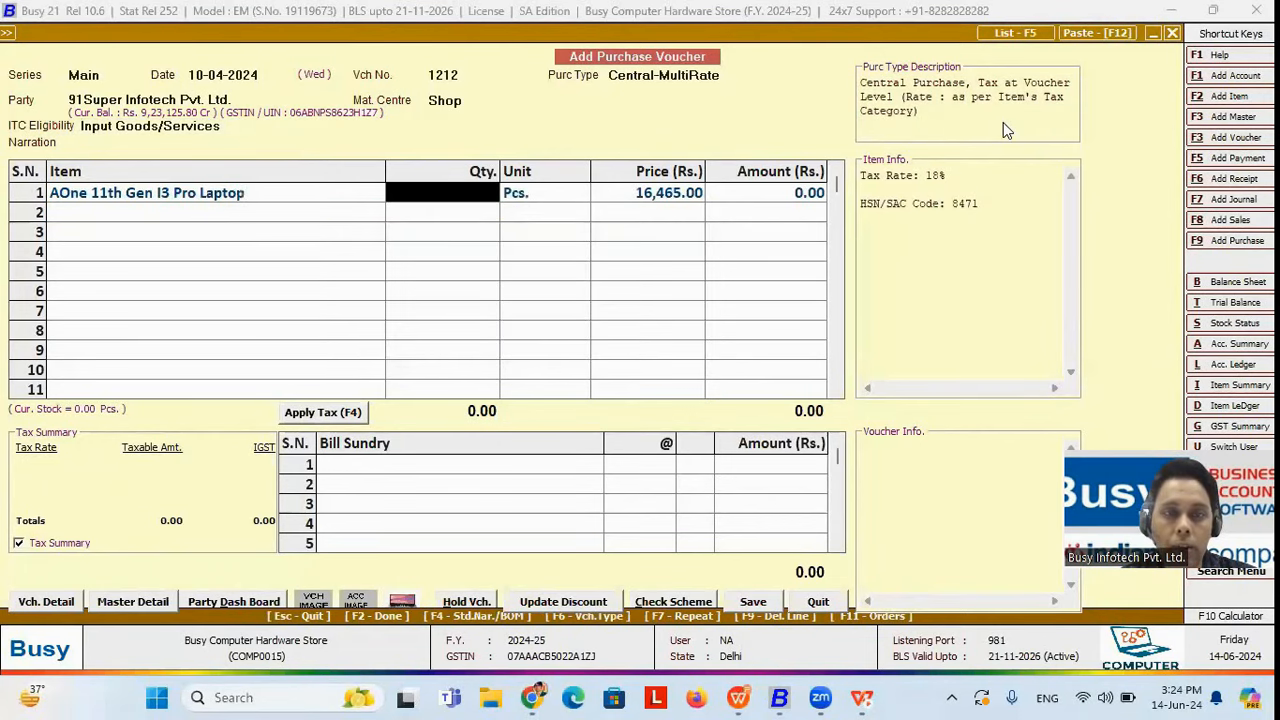
{"action": "type", "text": "2"}
{"action": "key", "text": "Return"}
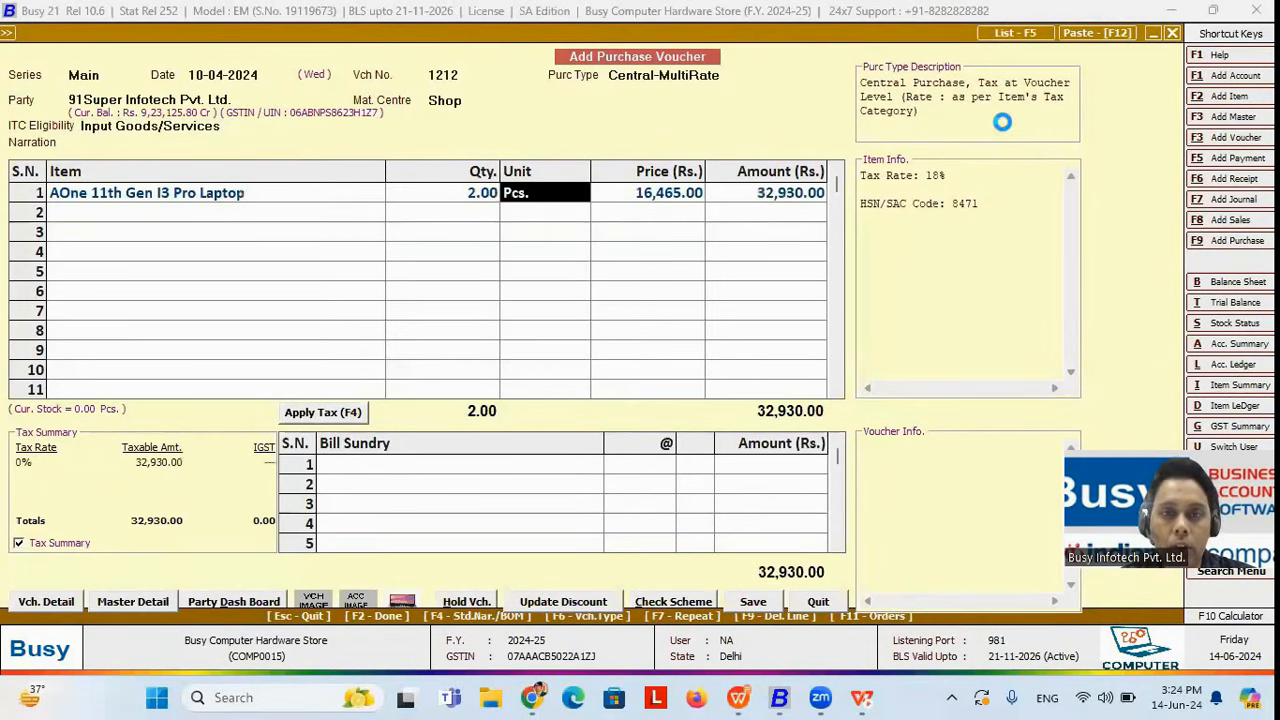
{"action": "key", "text": "Return"}
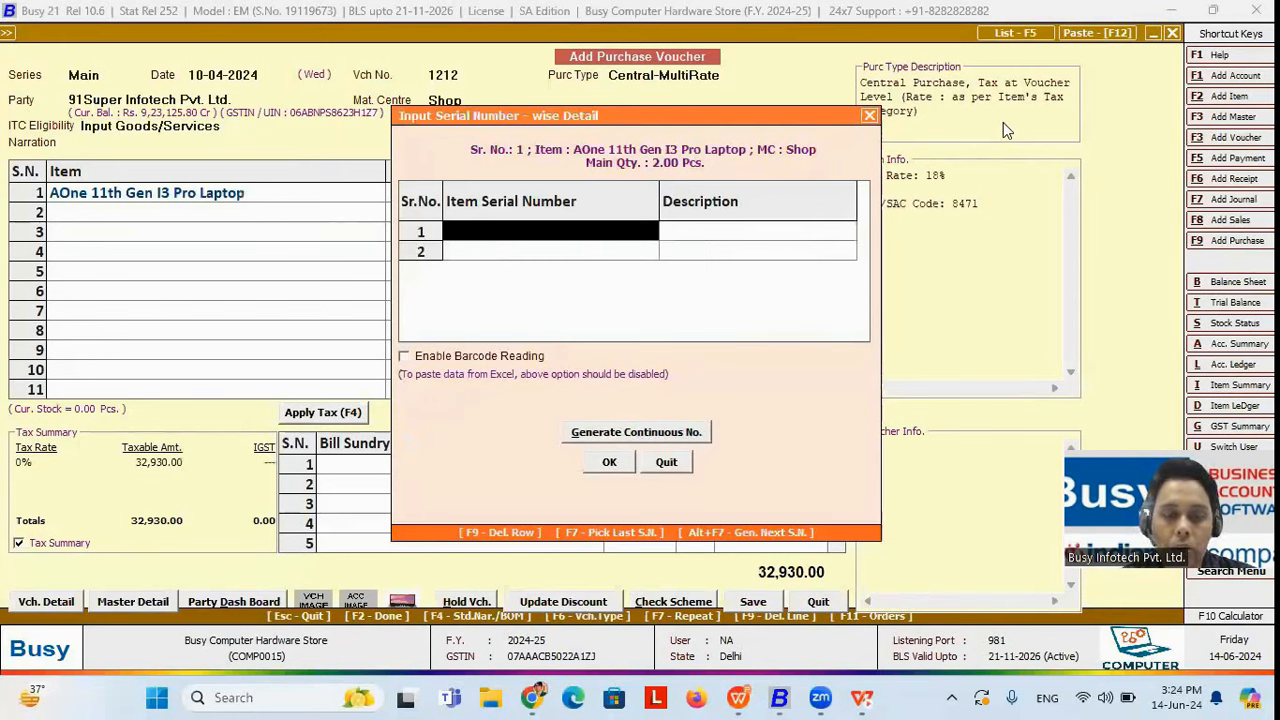
- Enter A0001 and A0002 as the serial numbers of the two laptop pieces
{"action": "type", "text": "a0"}
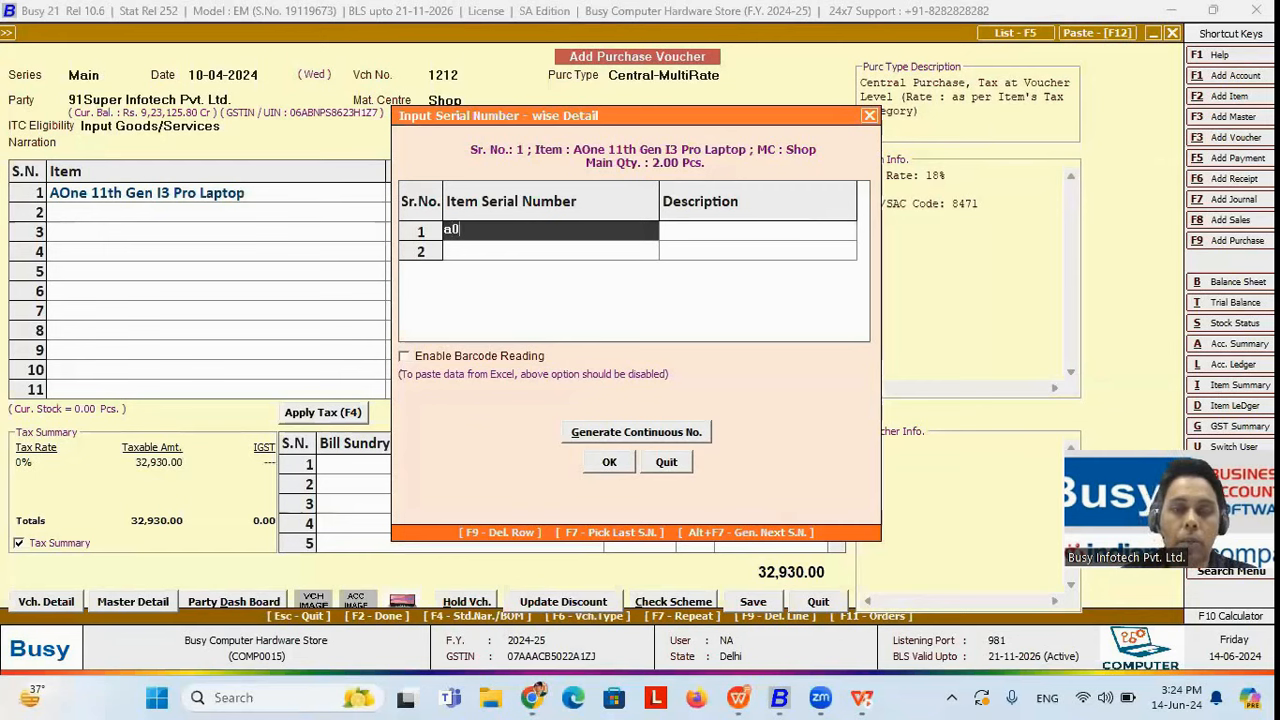
{"action": "type", "text": "001"}
{"action": "key", "text": "Return"}
{"action": "key", "text": "Return"}
{"action": "type", "text": "a0"}
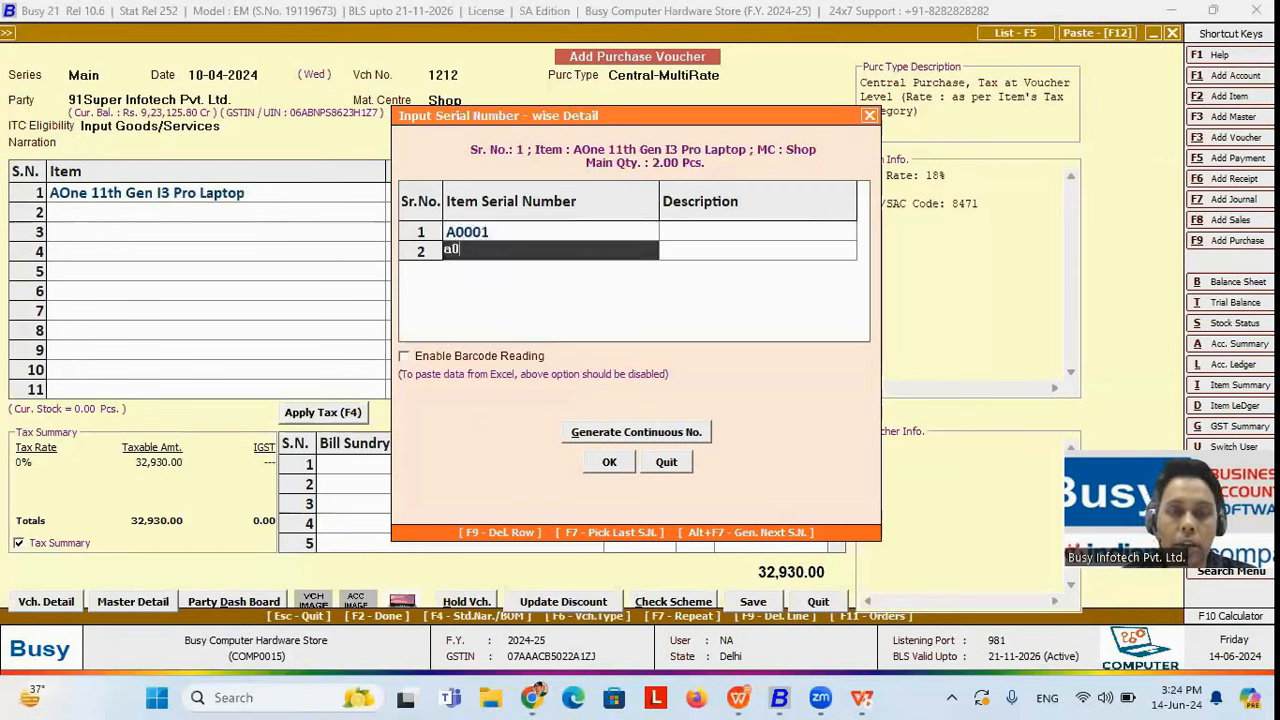
{"action": "type", "text": "002"}
{"action": "key", "text": "Return"}
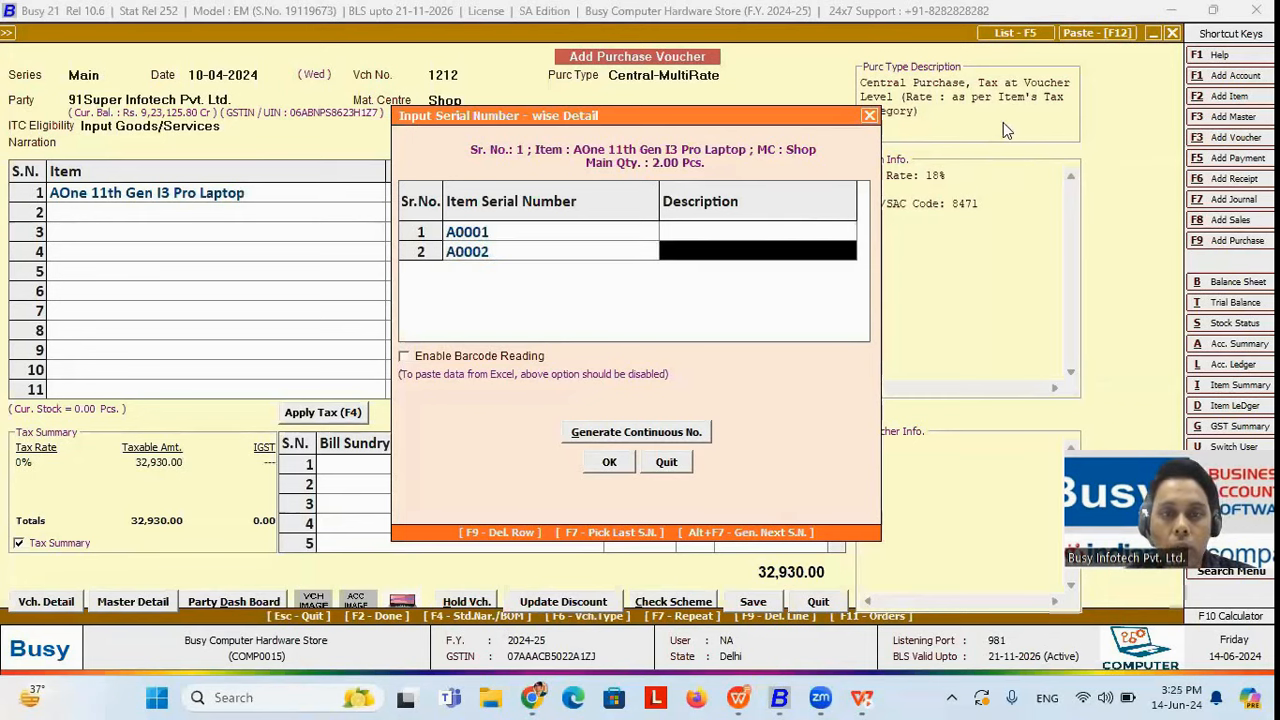
- Enable barcode reading in the laptop's serial number details and accept the entered numbers
{"action": "left_click", "coordinate": [505, 237]}
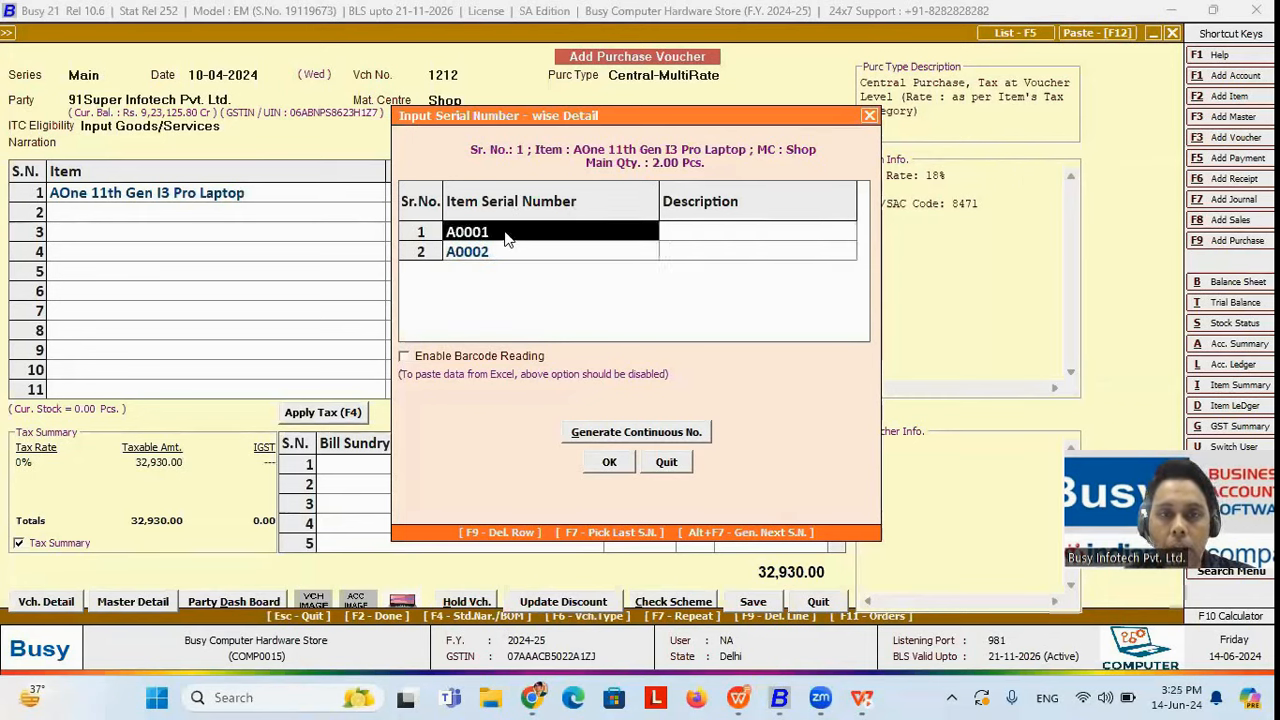
{"action": "left_click", "coordinate": [433, 362]}
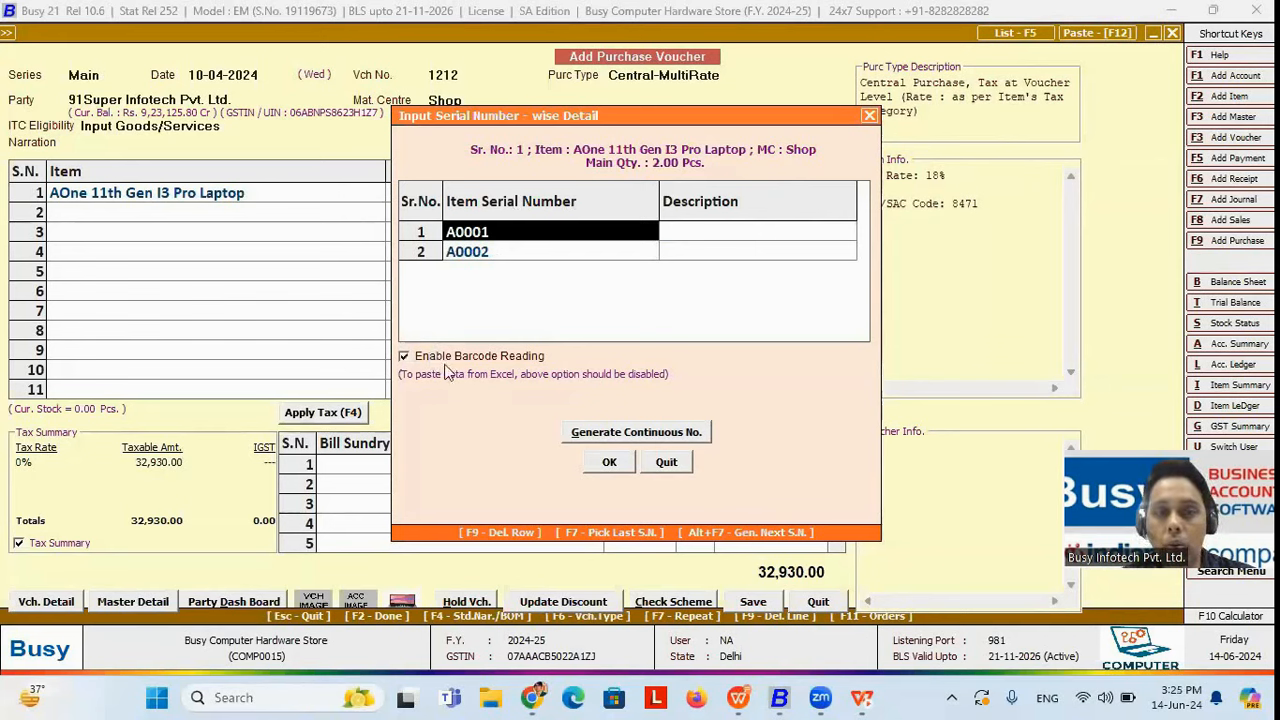
{"action": "left_click", "coordinate": [490, 251]}
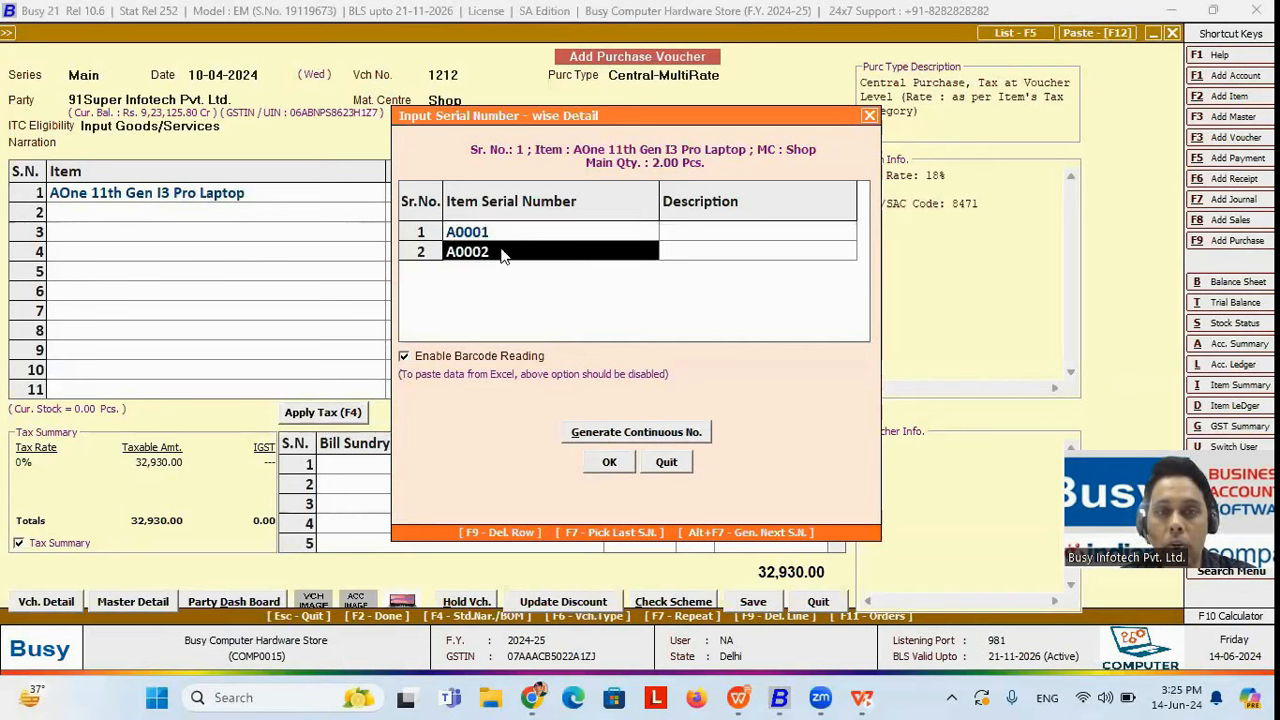
{"action": "left_click", "coordinate": [609, 463]}
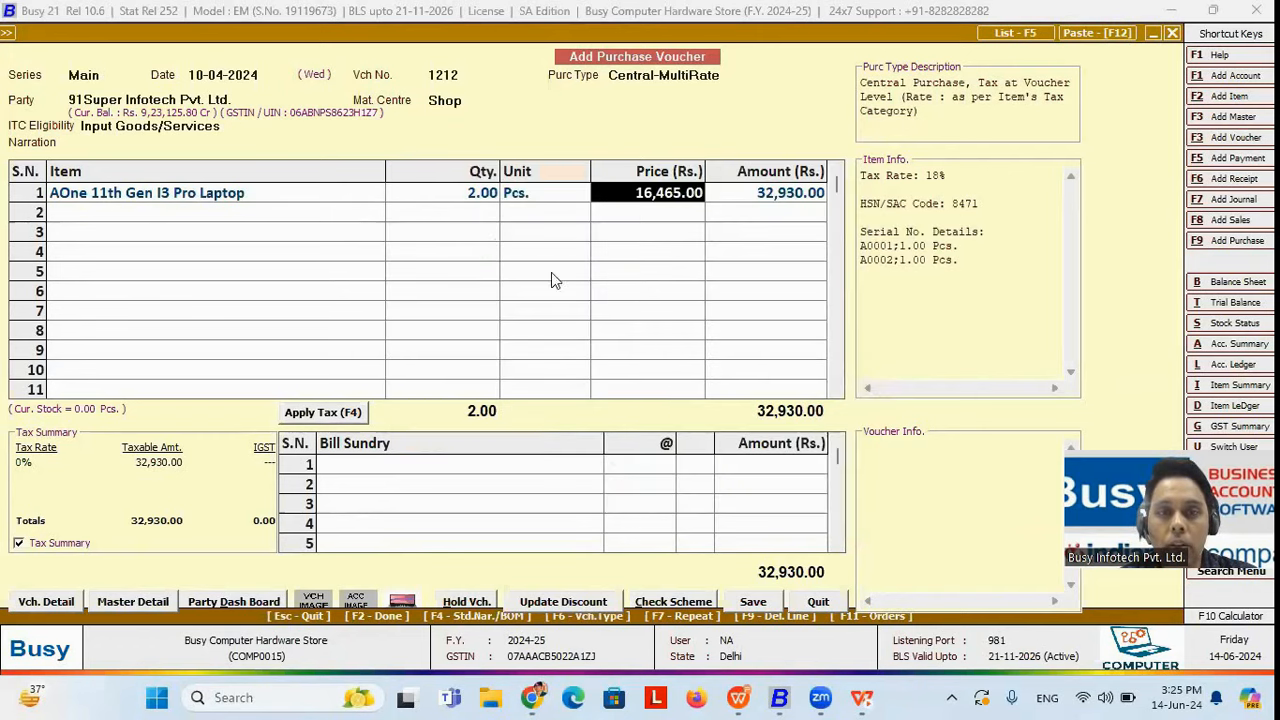
- Reopen the laptop line's serial number details from its quantity and accept them as entered
{"action": "left_click", "coordinate": [472, 198]}
{"action": "key", "text": "Return"}
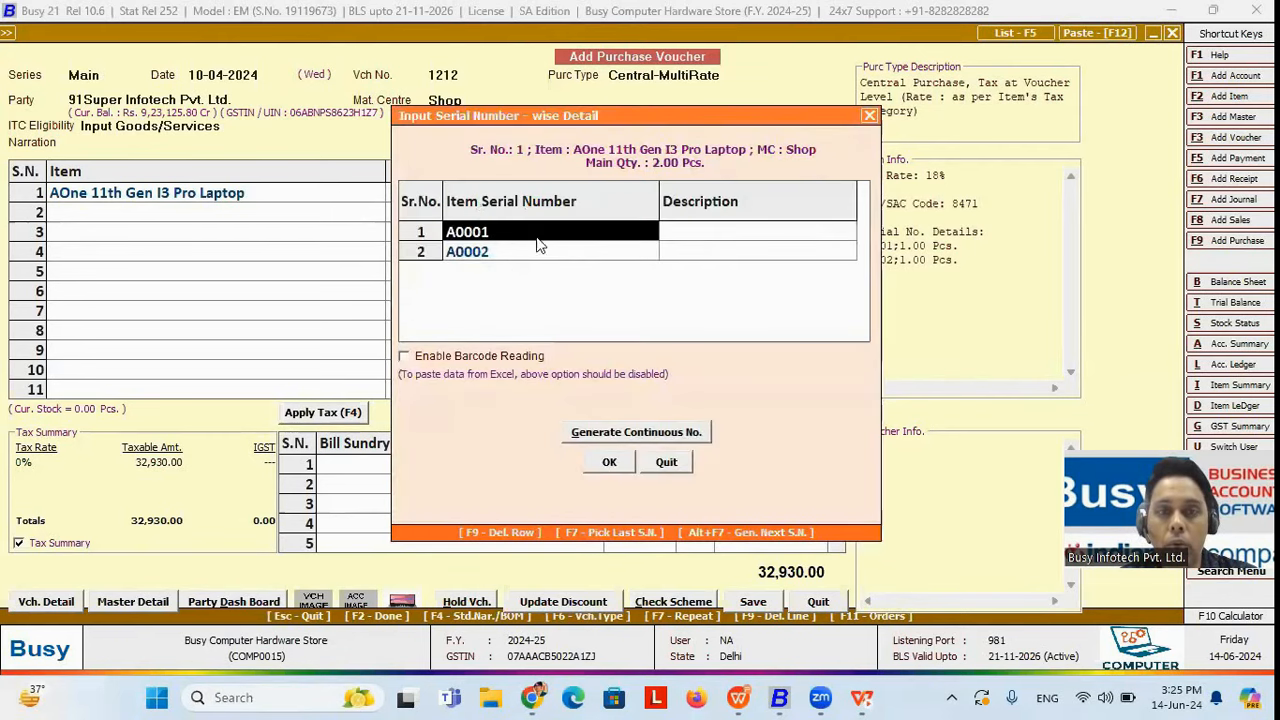
{"action": "key", "text": "F2"}
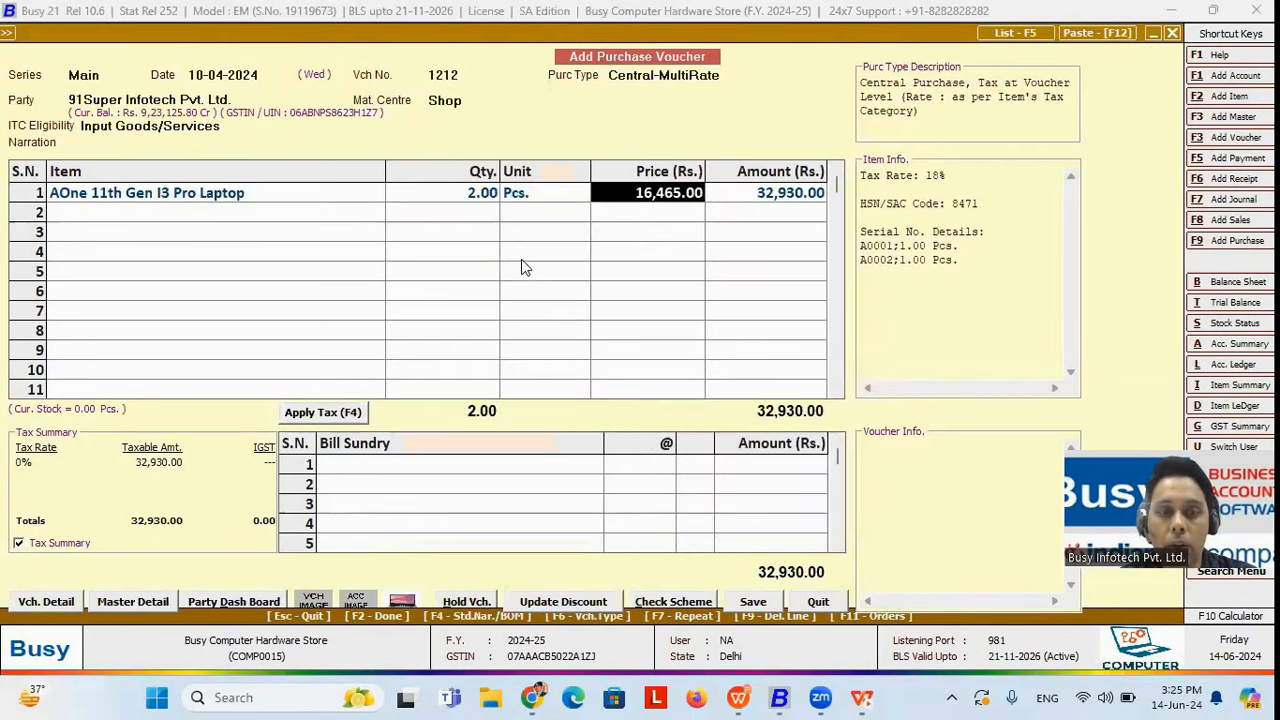
- Apply tax and save the purchase voucher, accepting the GST bill details and the new bill reference 1212, and leave voucher entry
{"action": "left_click", "coordinate": [355, 422]}
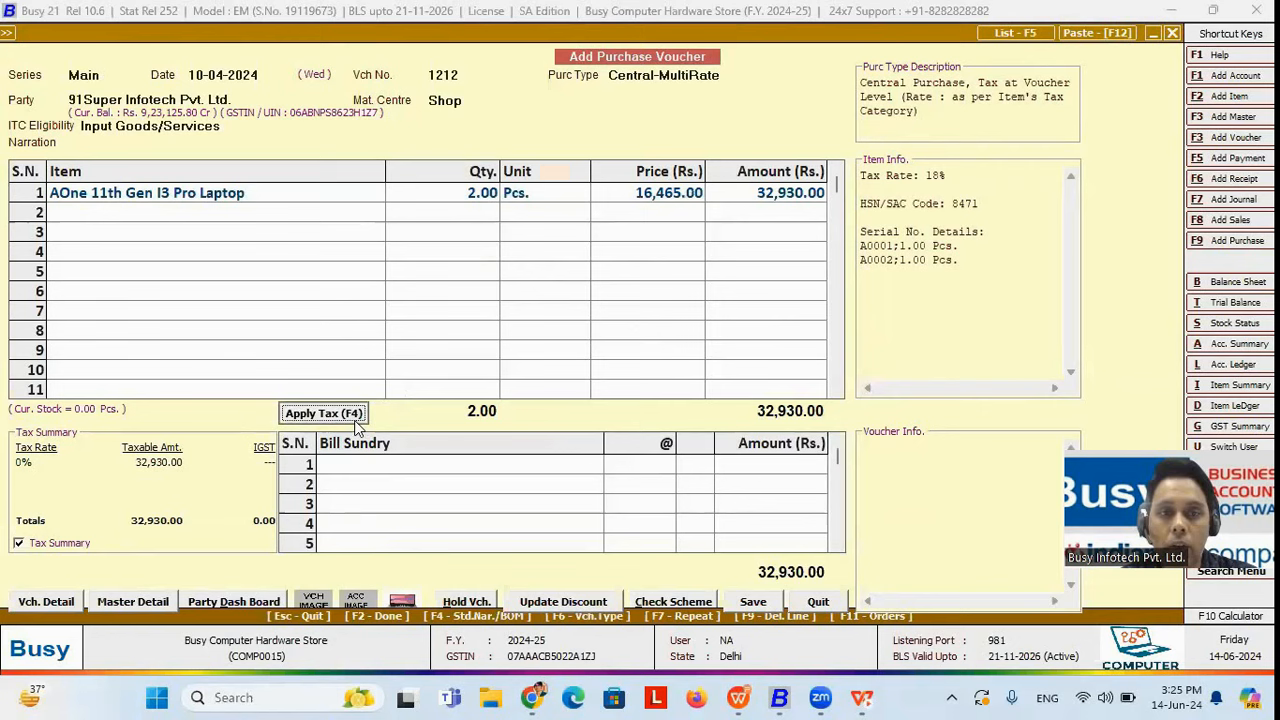
{"action": "left_click", "coordinate": [766, 603]}
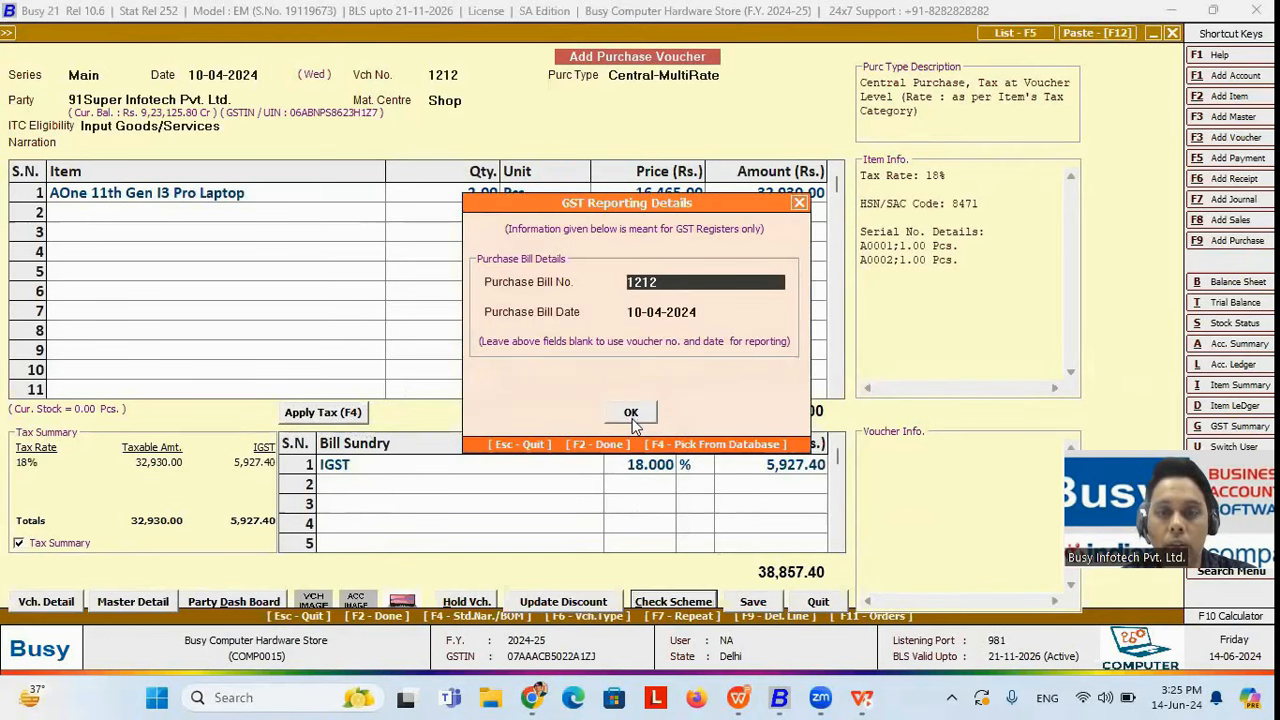
{"action": "left_click", "coordinate": [631, 413]}
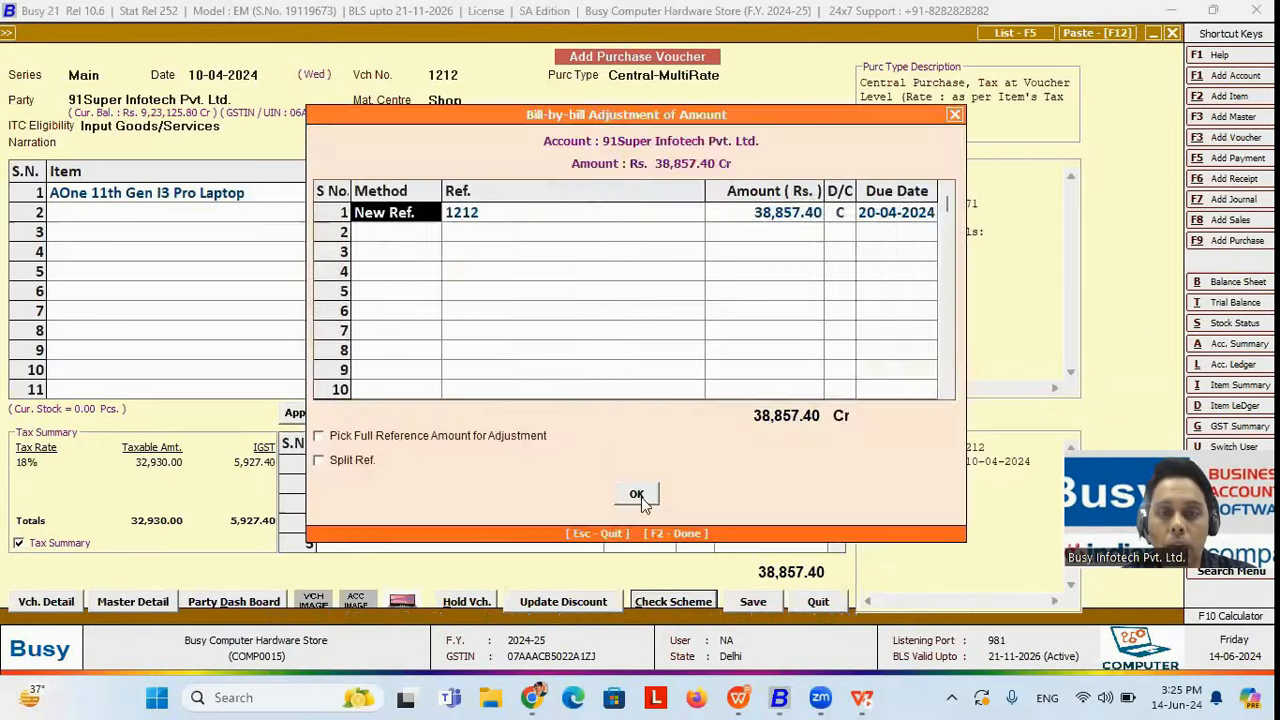
{"action": "key", "text": "F2"}
{"action": "key", "text": "Escape"}
{"action": "key", "text": "Return"}
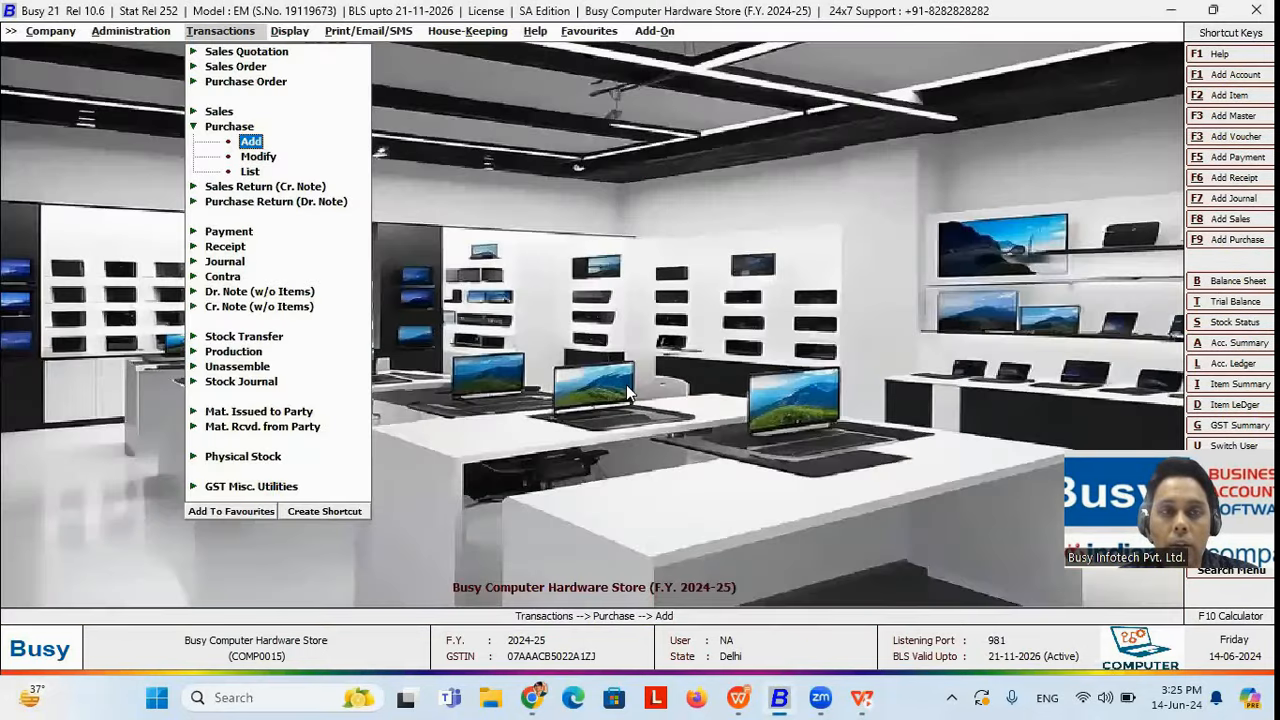
- Open the Item Serial No. Stock report from the serial number and parameter-wise reports
{"action": "key", "text": "Right"}
{"action": "key", "text": "Down"}
{"action": "key", "text": "Down"}
{"action": "key", "text": "Down"}
{"action": "key", "text": "Down"}
{"action": "key", "text": "Down"}
{"action": "key", "text": "Down"}
{"action": "key", "text": "Down"}
{"action": "key", "text": "Down"}
{"action": "key", "text": "Down"}
{"action": "key", "text": "Down"}
{"action": "key", "text": "Down"}
{"action": "key", "text": "Down"}
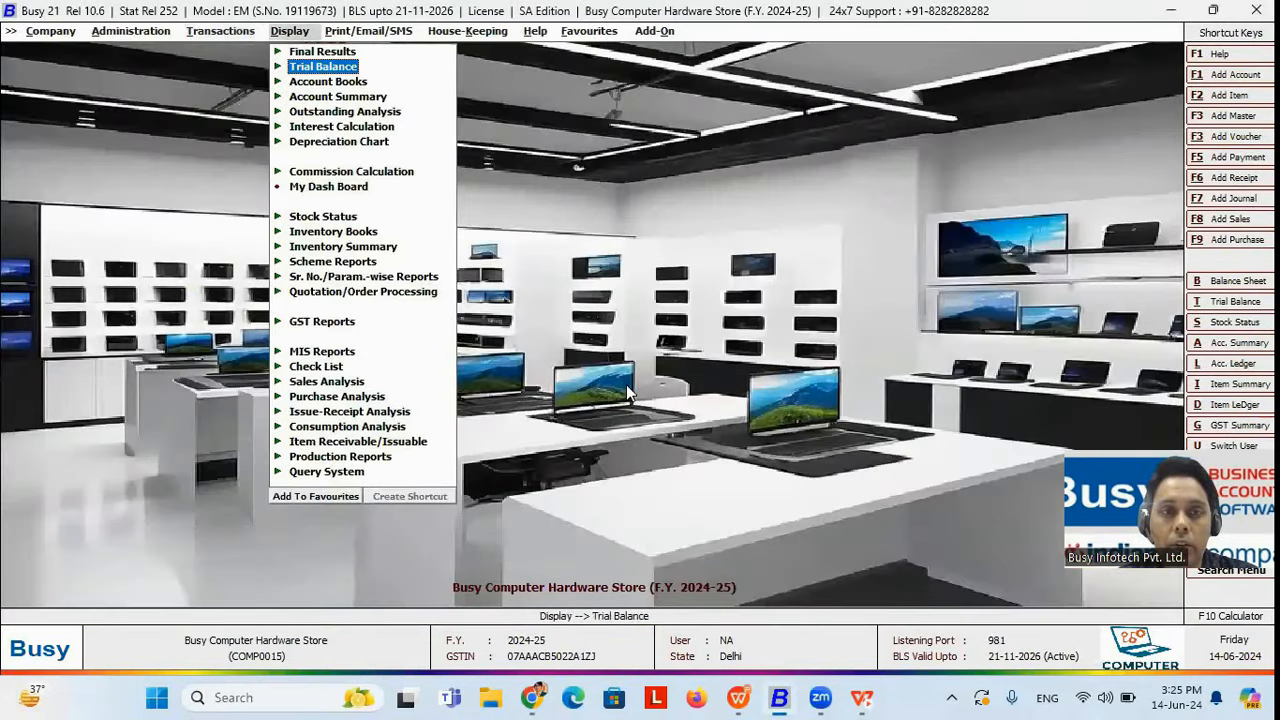
{"action": "key", "text": "Down"}
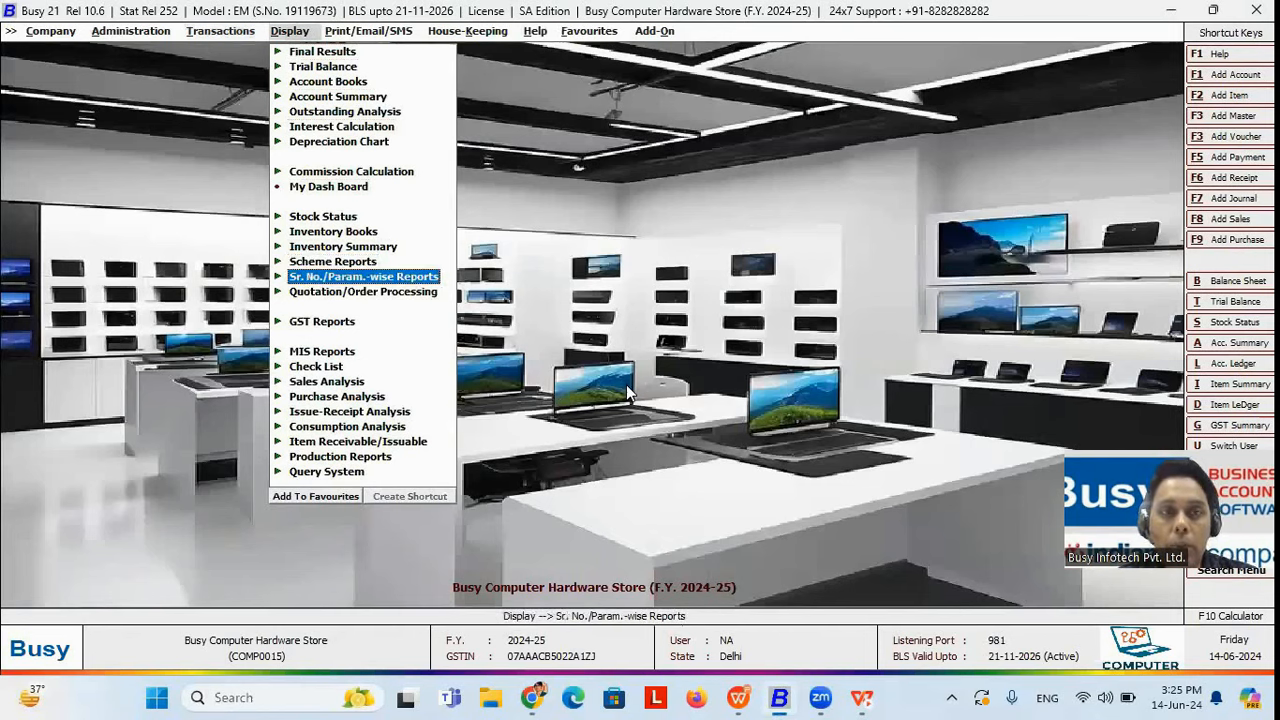
{"action": "key", "text": "Return"}
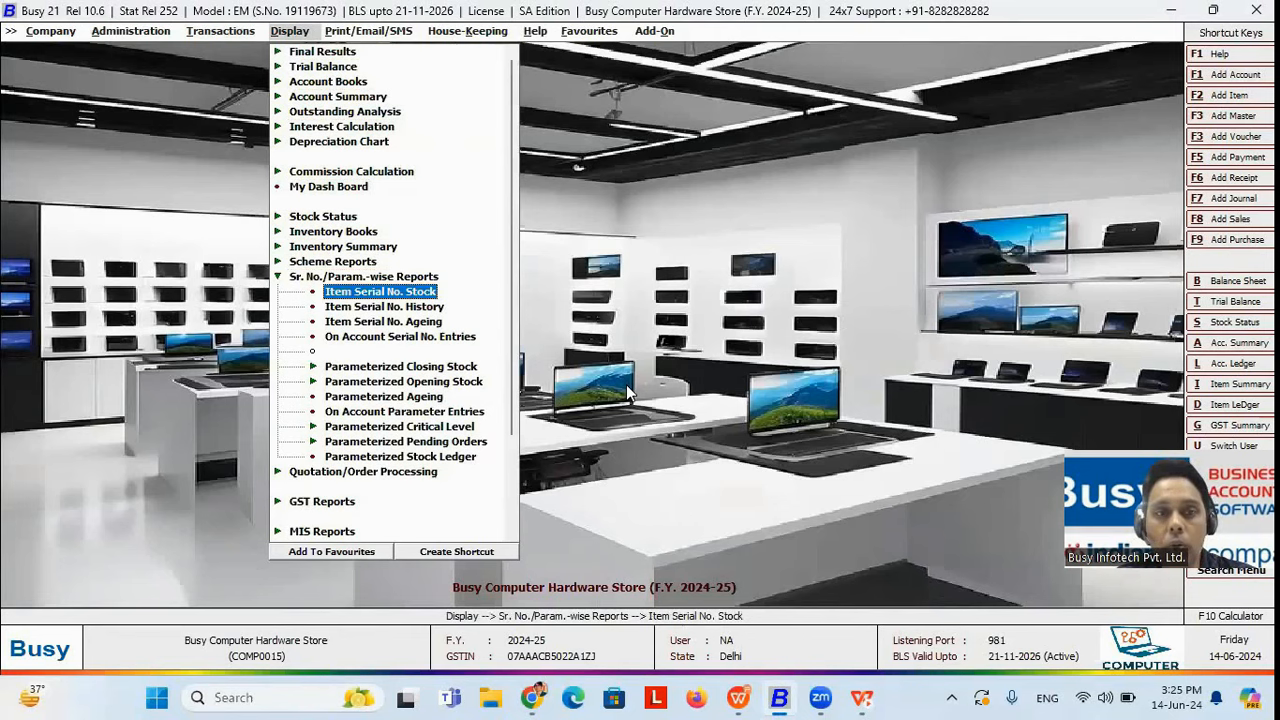
{"action": "key", "text": "Down"}
{"action": "key", "text": "Up"}
{"action": "key", "text": "Return"}
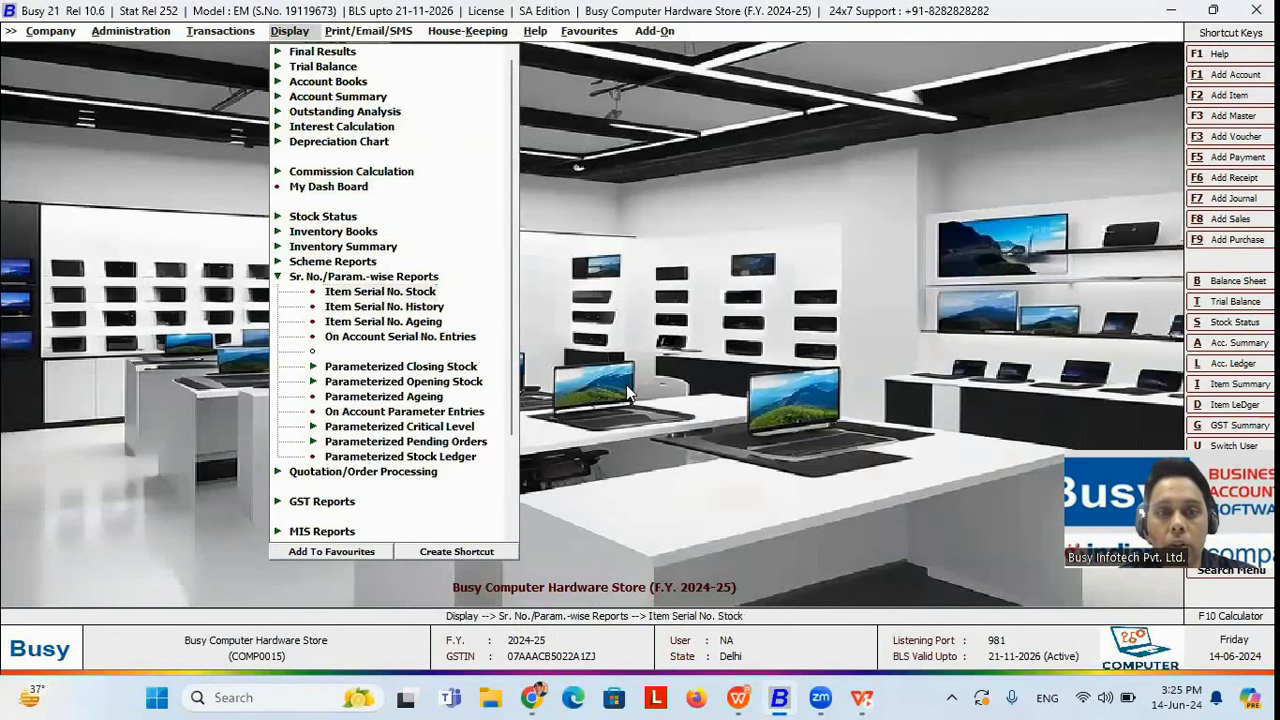
- Generate the serial number stock status for AOne 11th Gen I3 Pro Laptop as on 15-04-2024, with item serial number values shown
{"action": "key", "text": "Return"}
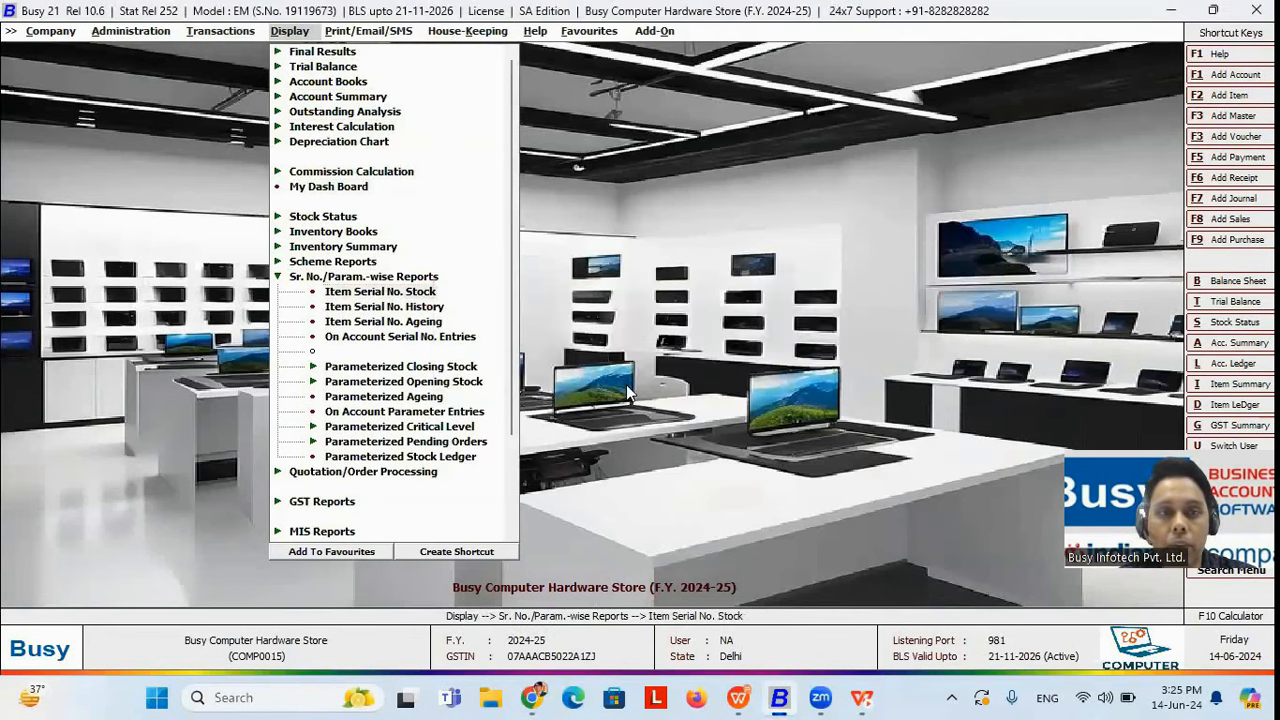
{"action": "key", "text": "Return"}
{"action": "key", "text": "Return"}
{"action": "key", "text": "Return"}
{"action": "key", "text": "Return"}
{"action": "key", "text": "Up"}
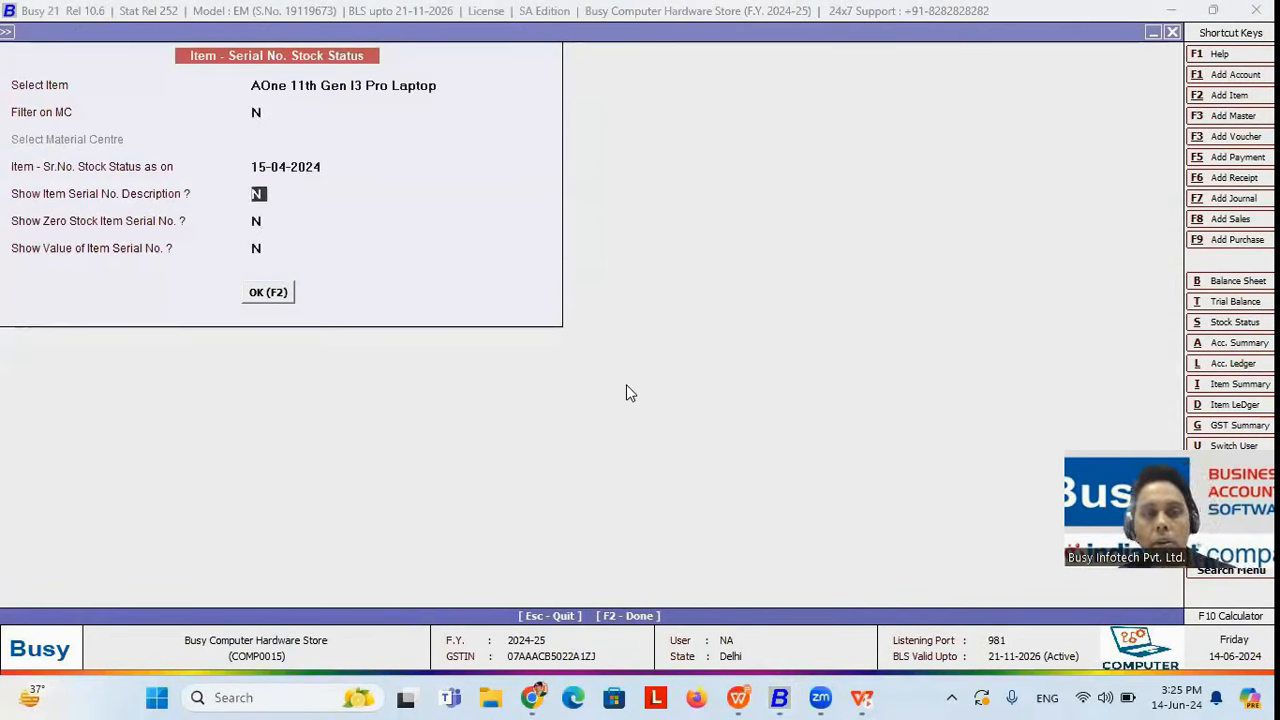
{"action": "key", "text": "Return"}
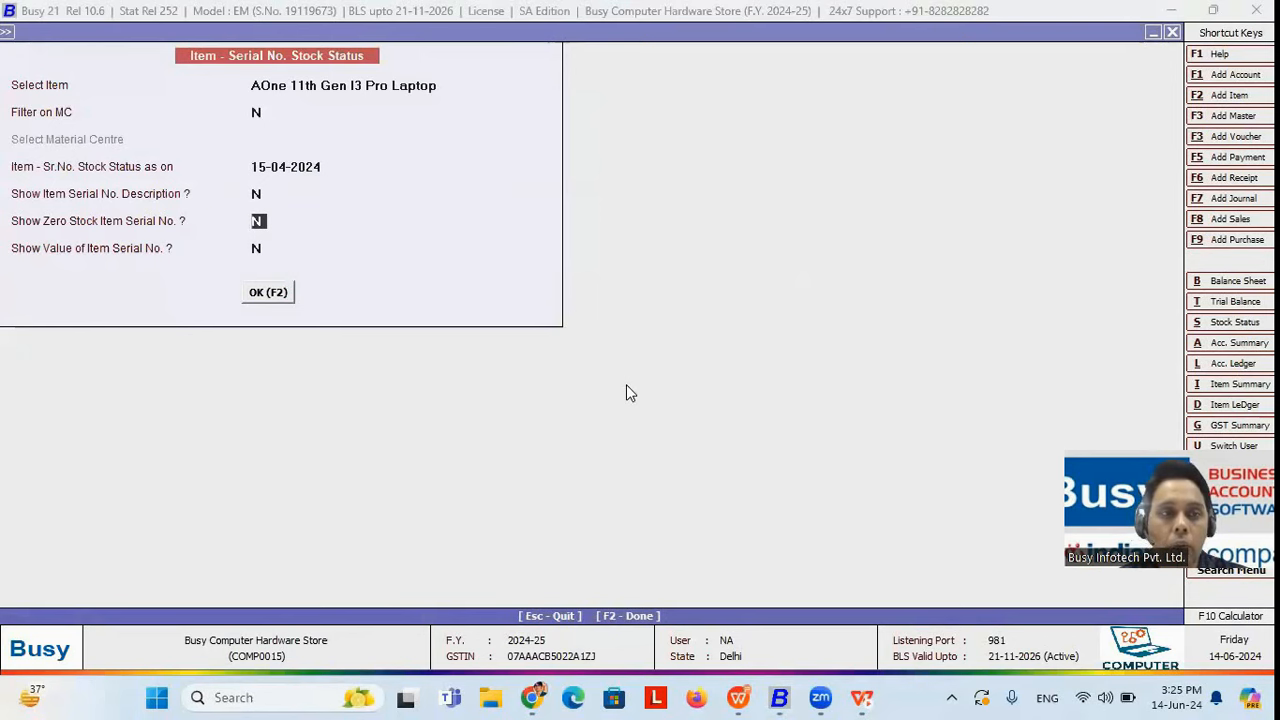
{"action": "key", "text": "Return"}
{"action": "key", "text": "y"}
{"action": "key", "text": "Return"}
{"action": "key", "text": "Return"}
- Examine the laptop's serial number stock rows at Shop, checking A0001, A0002 and UDHJG3
{"action": "key", "text": "Down"}
{"action": "key", "text": "Down"}
{"action": "key", "text": "Up"}
{"action": "key", "text": "Up"}
{"action": "key", "text": "Down"}
{"action": "key", "text": "Down"}
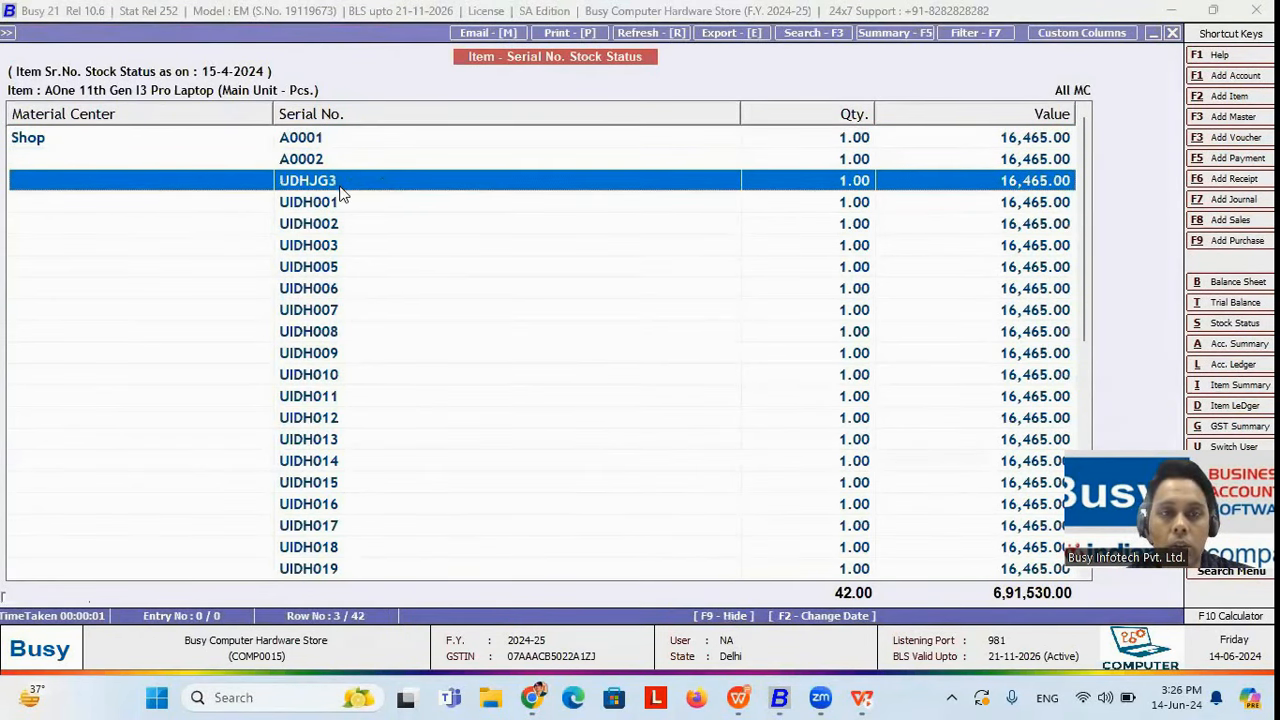
{"action": "key", "text": "Up"}
{"action": "key", "text": "Up"}
{"action": "key", "text": "Down"}
{"action": "key", "text": "Up"}
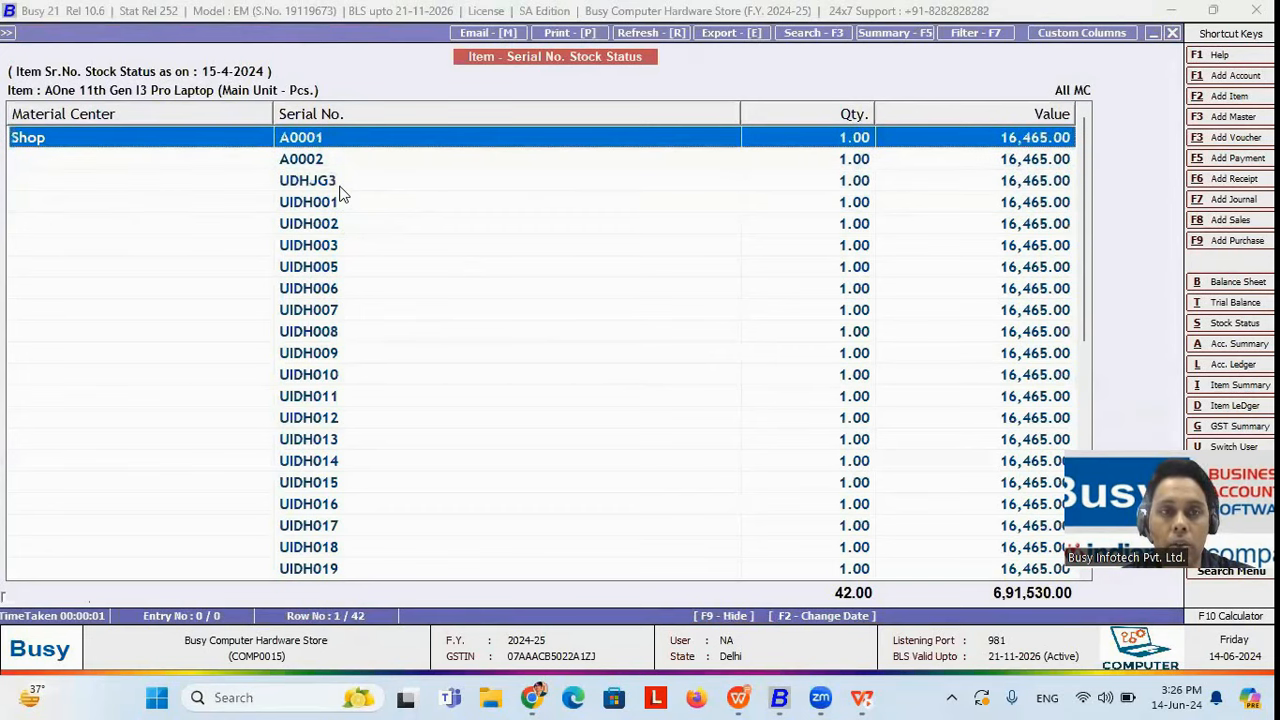
{"action": "left_click", "coordinate": [285, 160]}
{"action": "key", "text": "Up"}
{"action": "key", "text": "Down"}
{"action": "key", "text": "Down"}
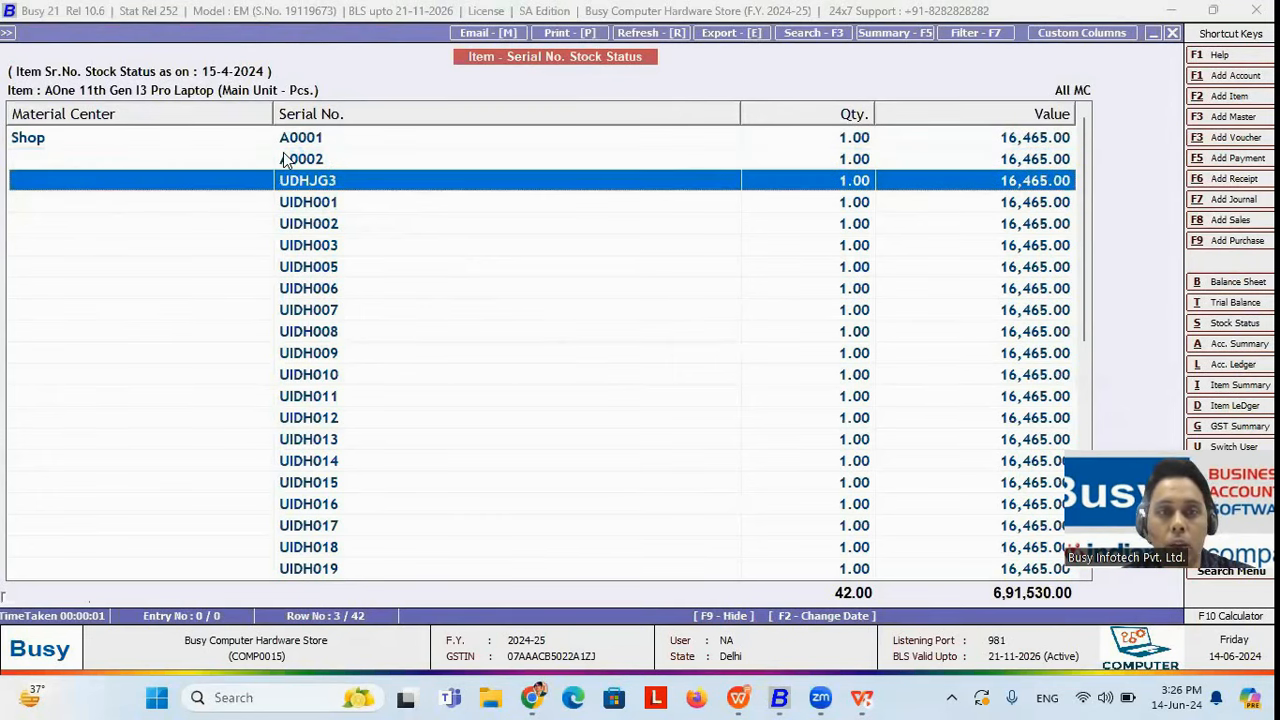
- View the history of serial number UDHJG3 and its purchase voucher 9812, and close the voucher and reports
{"action": "key", "text": "Return"}
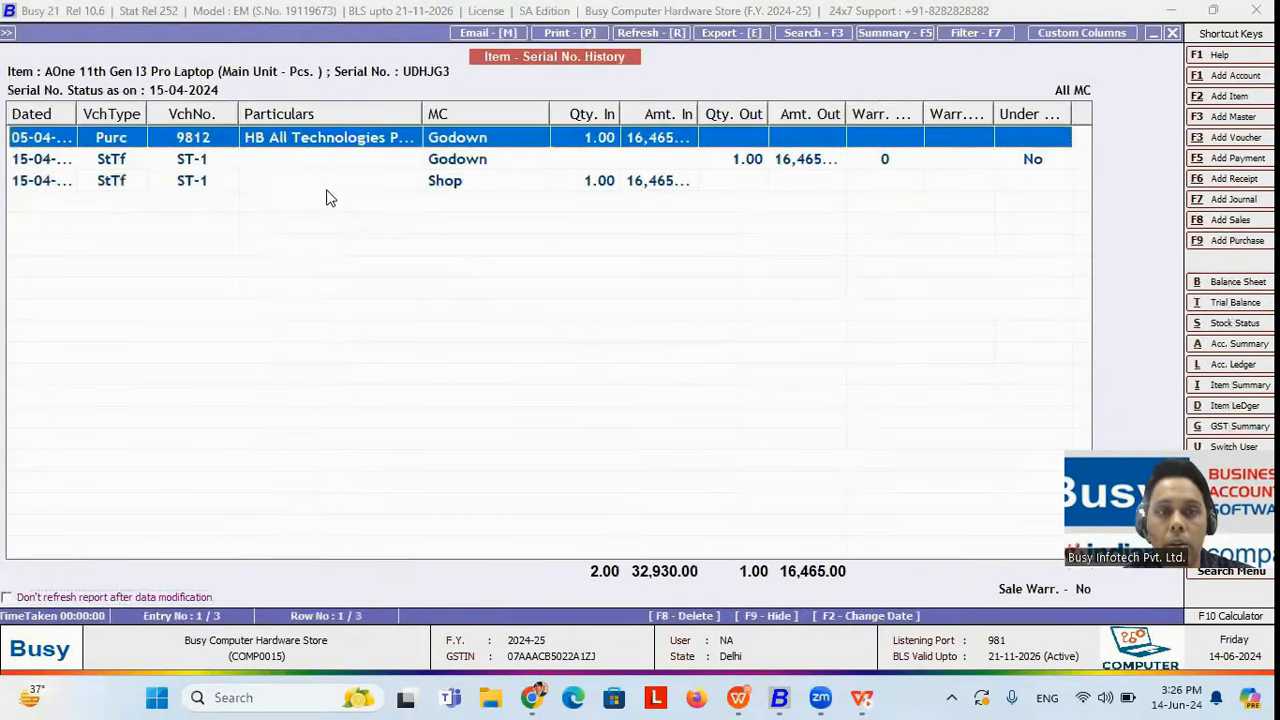
{"action": "key", "text": "Down"}
{"action": "key", "text": "Up"}
{"action": "key", "text": "Return"}
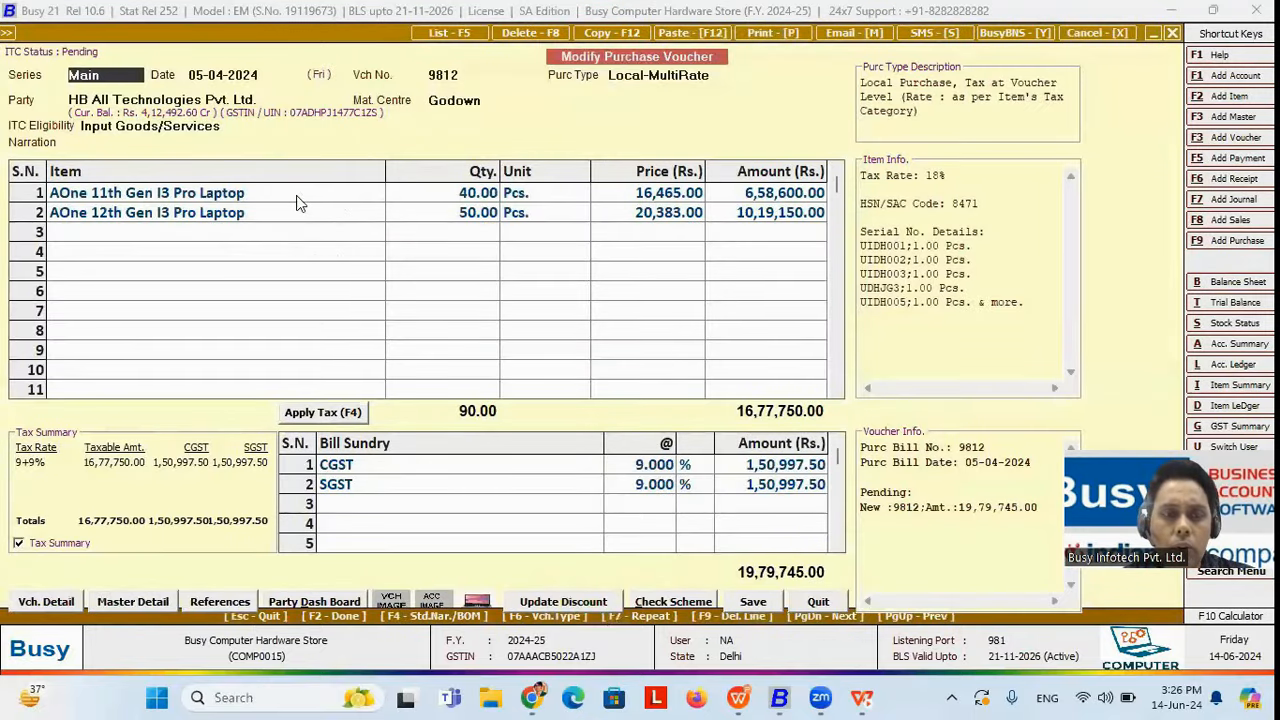
{"action": "key", "text": "Escape"}
{"action": "key", "text": "Escape"}
{"action": "key", "text": "Escape"}
{"action": "key", "text": "Escape"}
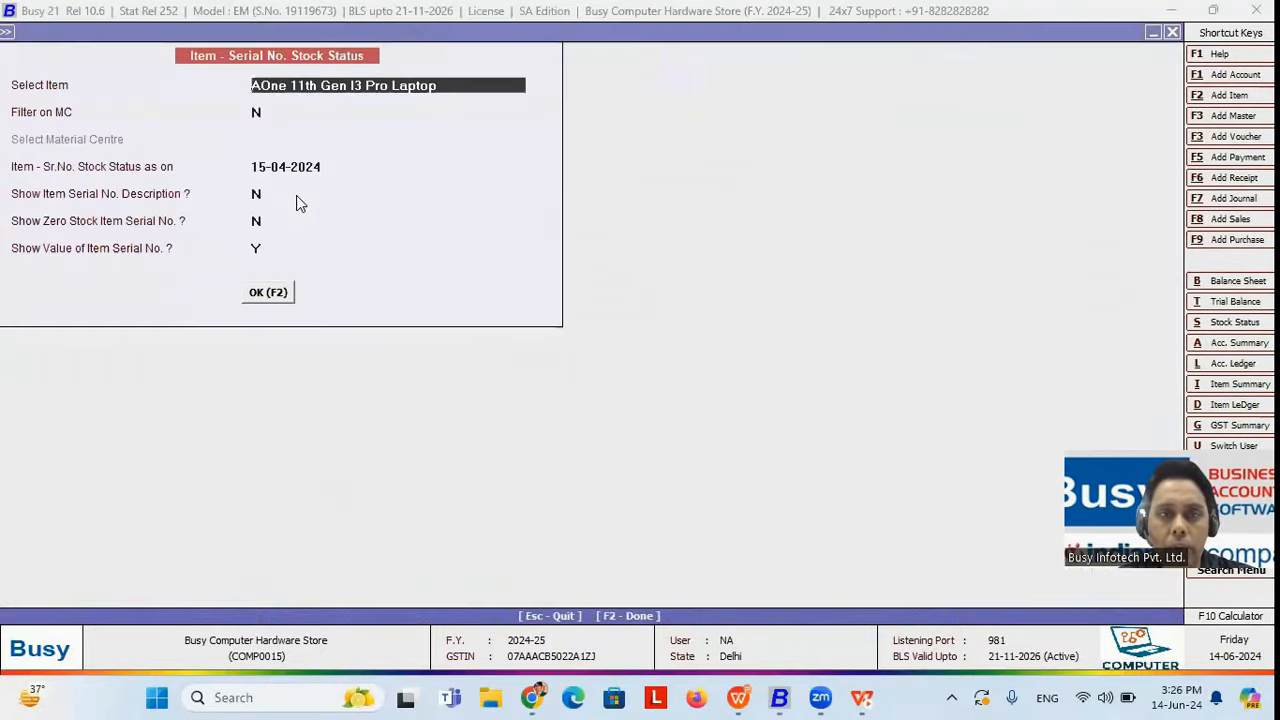
- Open the Desktop Assembling bill of material master for modification
{"action": "key", "text": "Left"}
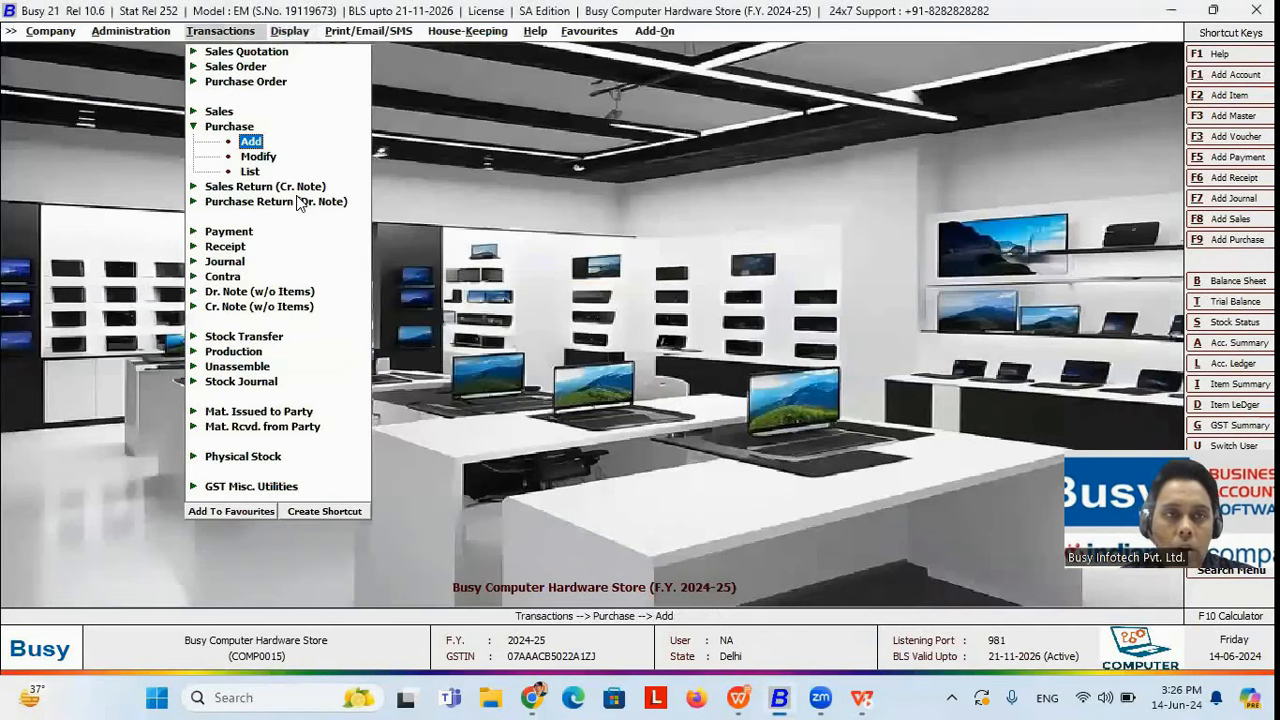
{"action": "key", "text": "Left"}
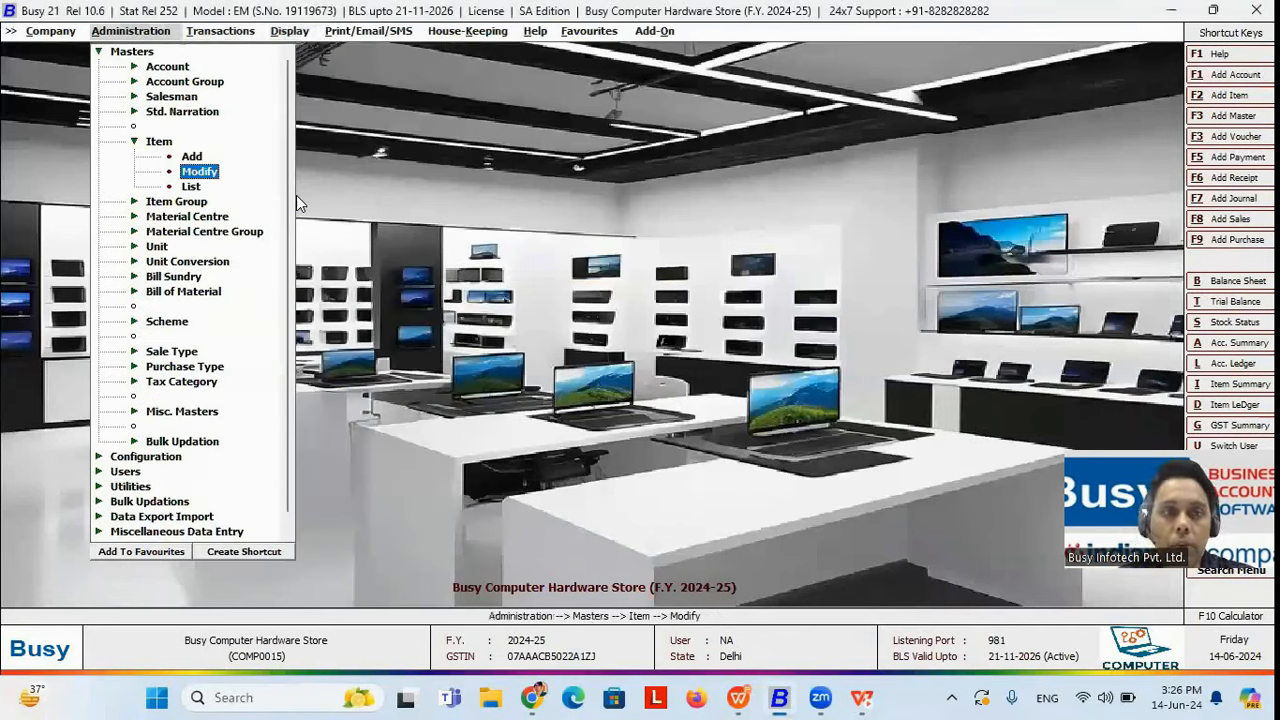
{"action": "key", "text": "Escape"}
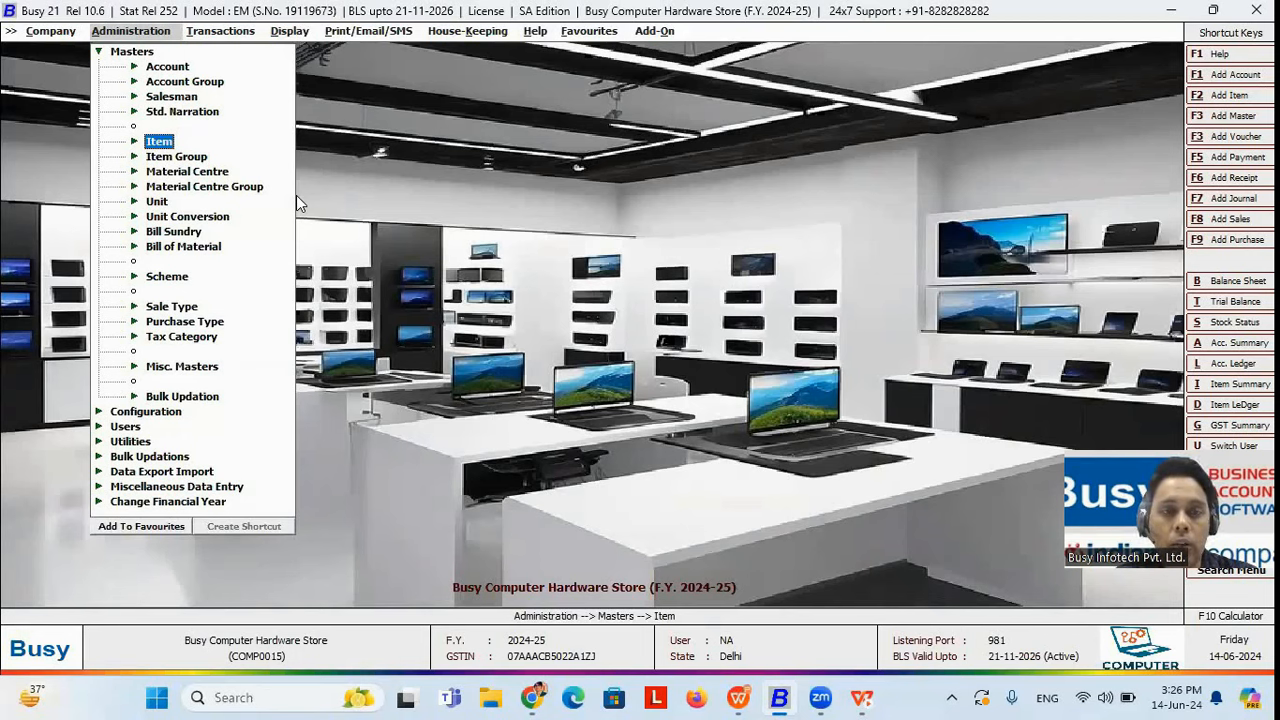
{"action": "key", "text": "Down"}
{"action": "key", "text": "Down"}
{"action": "key", "text": "Down"}
{"action": "key", "text": "Down"}
{"action": "key", "text": "Down"}
{"action": "key", "text": "Down"}
{"action": "key", "text": "Down"}
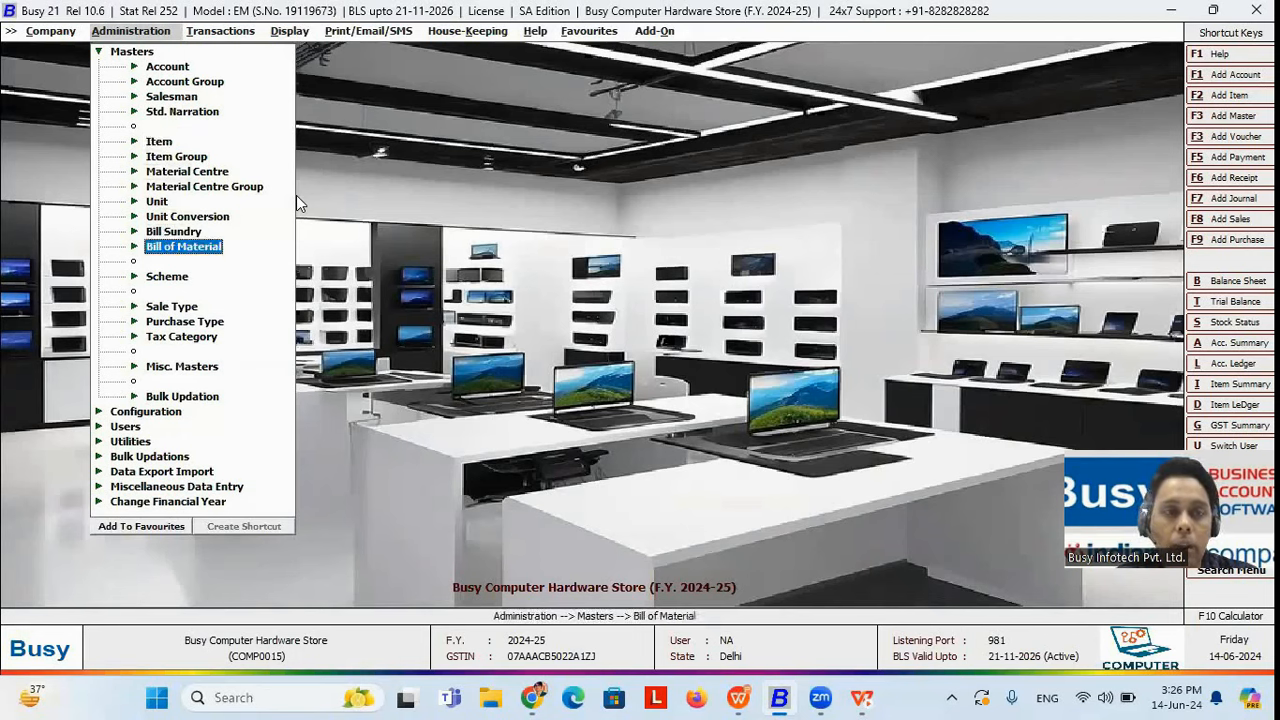
{"action": "key", "text": "Return"}
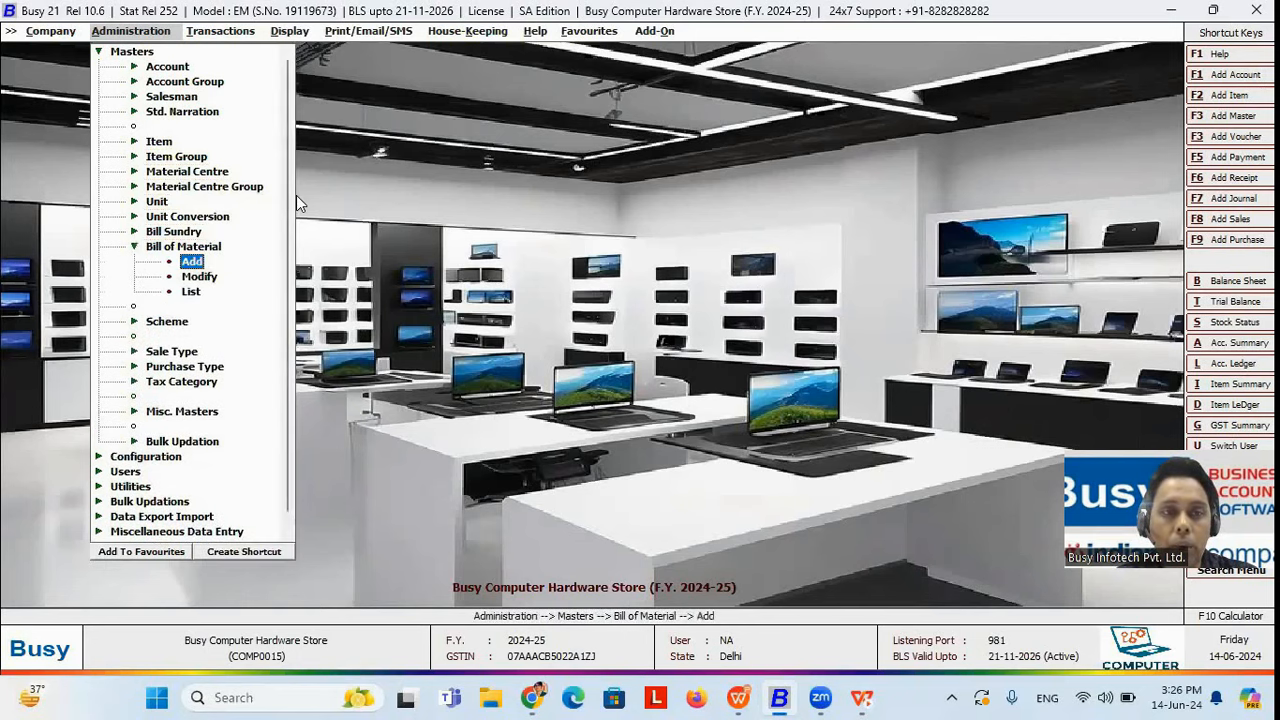
{"action": "key", "text": "Down"}
{"action": "key", "text": "Return"}
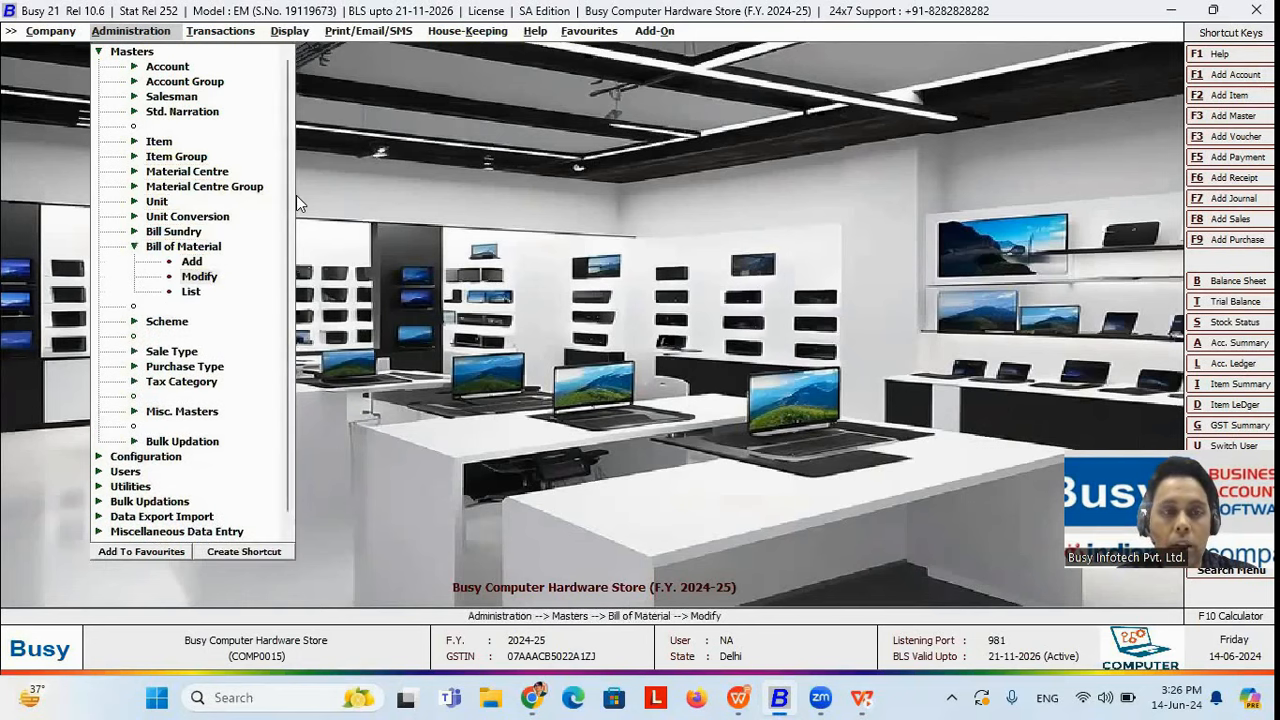
{"action": "key", "text": "Return"}
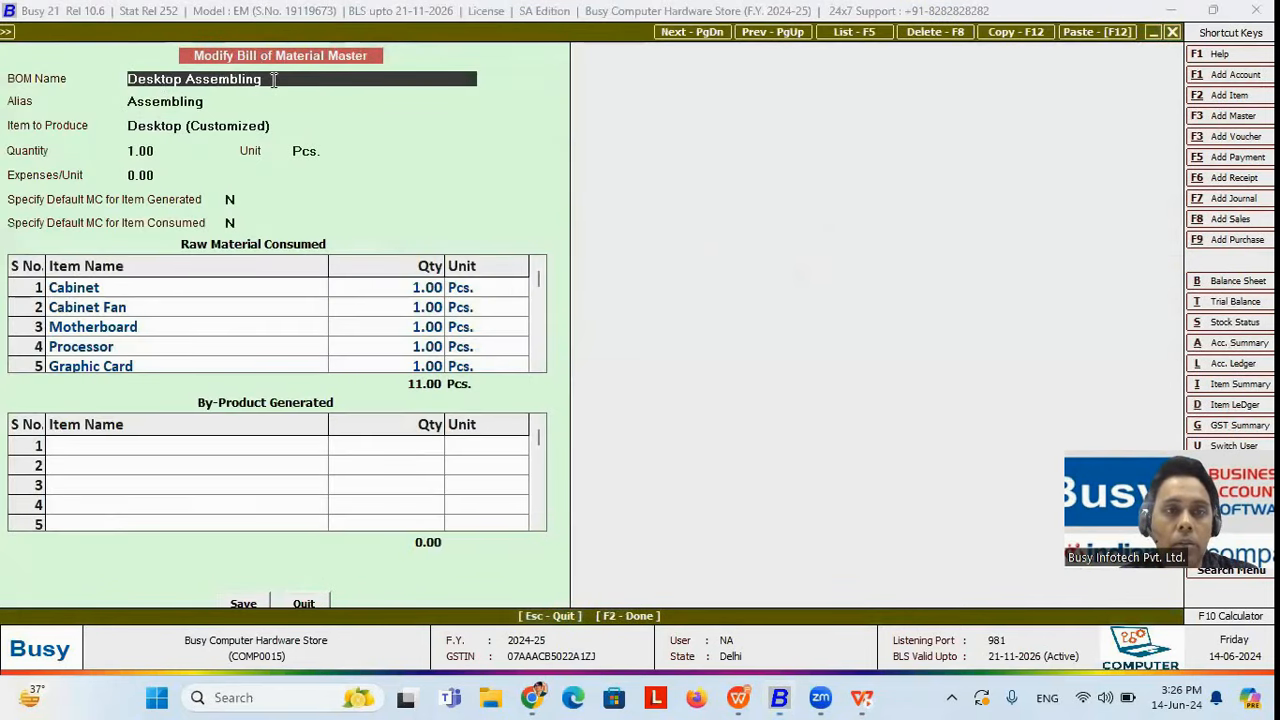
- Review the Desktop Assembling header fields, including item to produce, quantity, expenses per unit and default material centre options
{"action": "key", "text": "Return"}
{"action": "key", "text": "Return"}
{"action": "key", "text": "Return"}
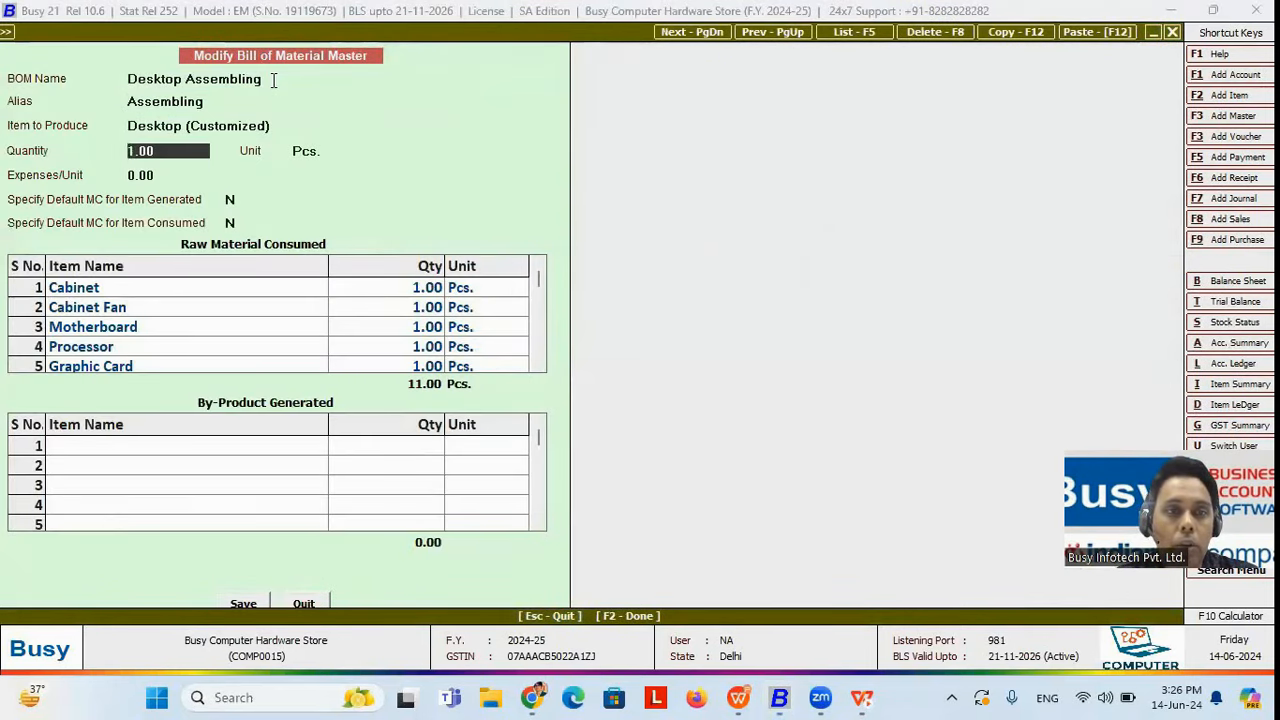
{"action": "key", "text": "Return"}
{"action": "key", "text": "Return"}
{"action": "key", "text": "Return"}
{"action": "key", "text": "Return"}
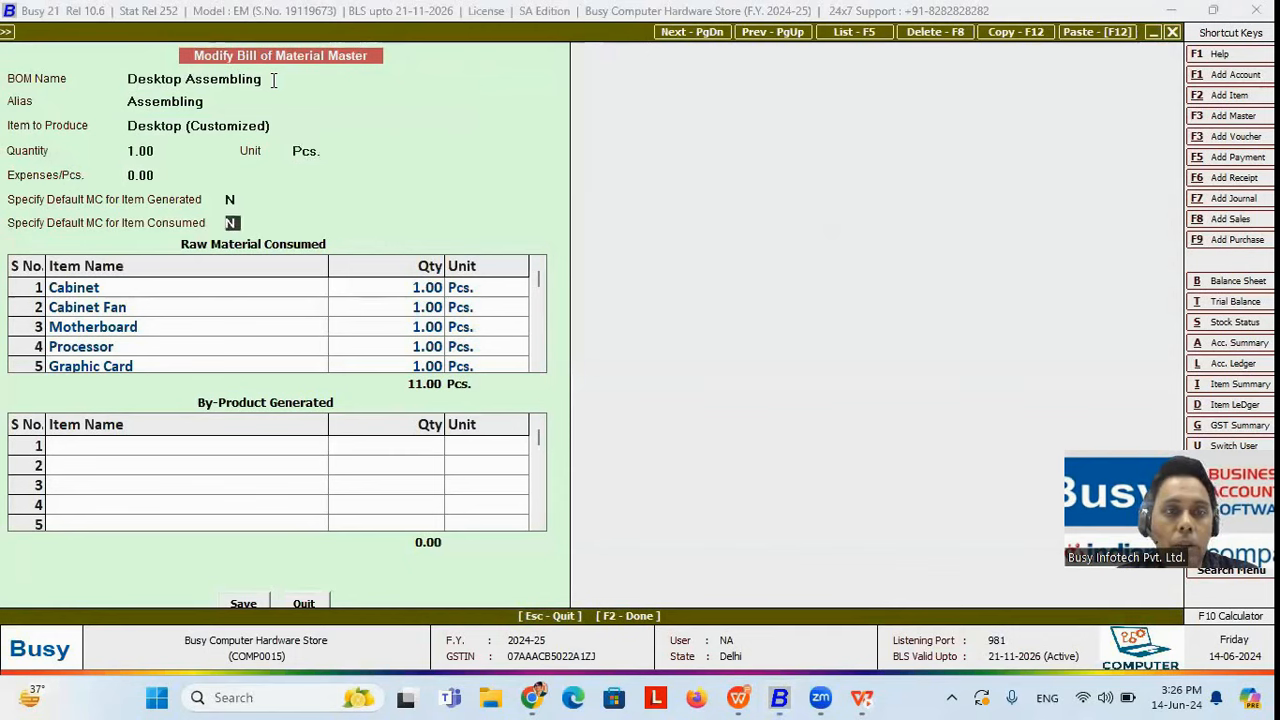
{"action": "key", "text": "Return"}
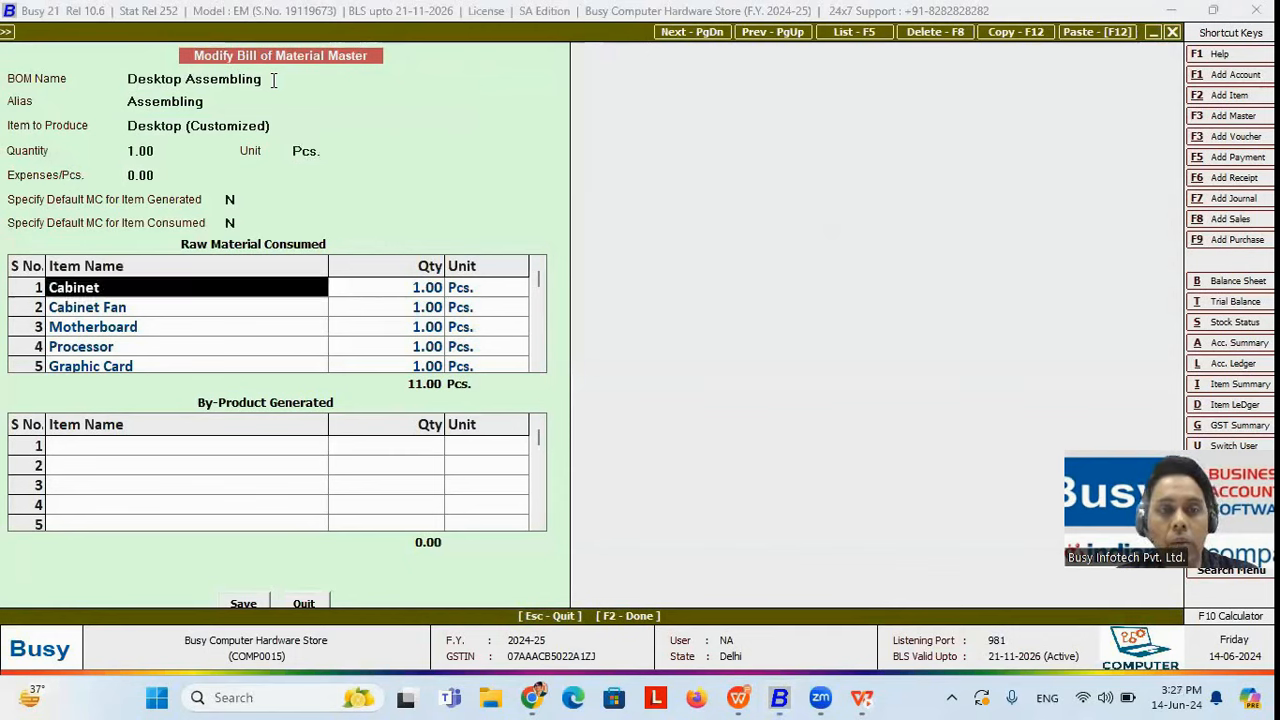
- Clear the item name in the third raw material row and browse the list of items available for it
{"action": "key", "text": "Return"}
{"action": "key", "text": "Return"}
{"action": "key", "text": "Return"}
{"action": "key", "text": "Return"}
{"action": "key", "text": "Return"}
{"action": "key", "text": "Return"}
{"action": "key", "text": "BackSpace"}
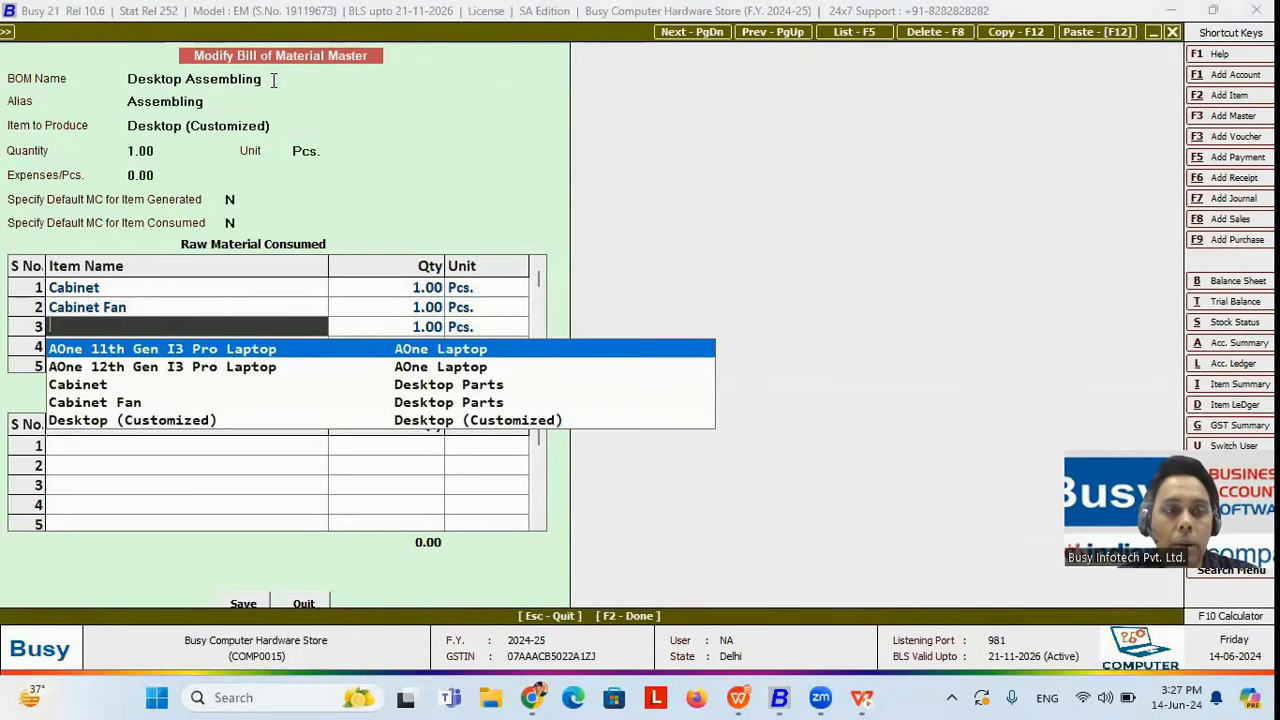
{"action": "key", "text": "Down"}
{"action": "key", "text": "Down"}
{"action": "key", "text": "Down"}
{"action": "key", "text": "Down"}
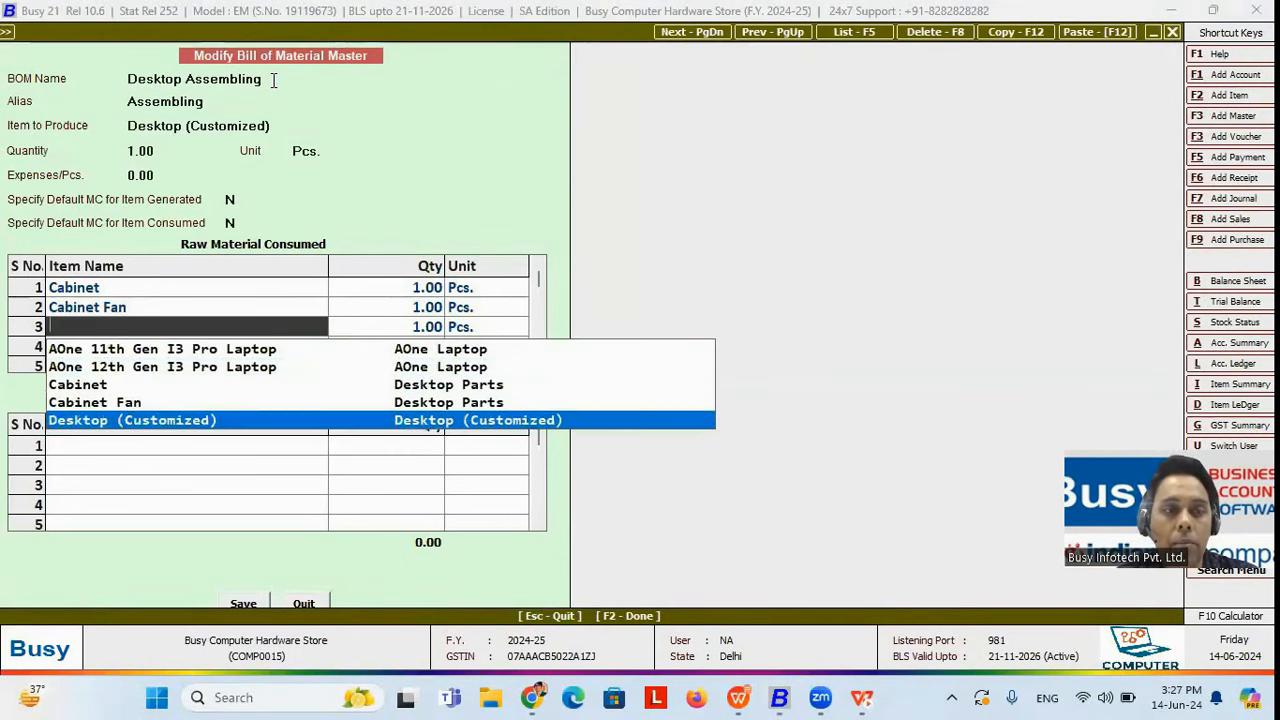
{"action": "key", "text": "Up"}
{"action": "key", "text": "Up"}
{"action": "key", "text": "Up"}
{"action": "key", "text": "Up"}
{"action": "key", "text": "Down"}
{"action": "key", "text": "Down"}
{"action": "key", "text": "Down"}
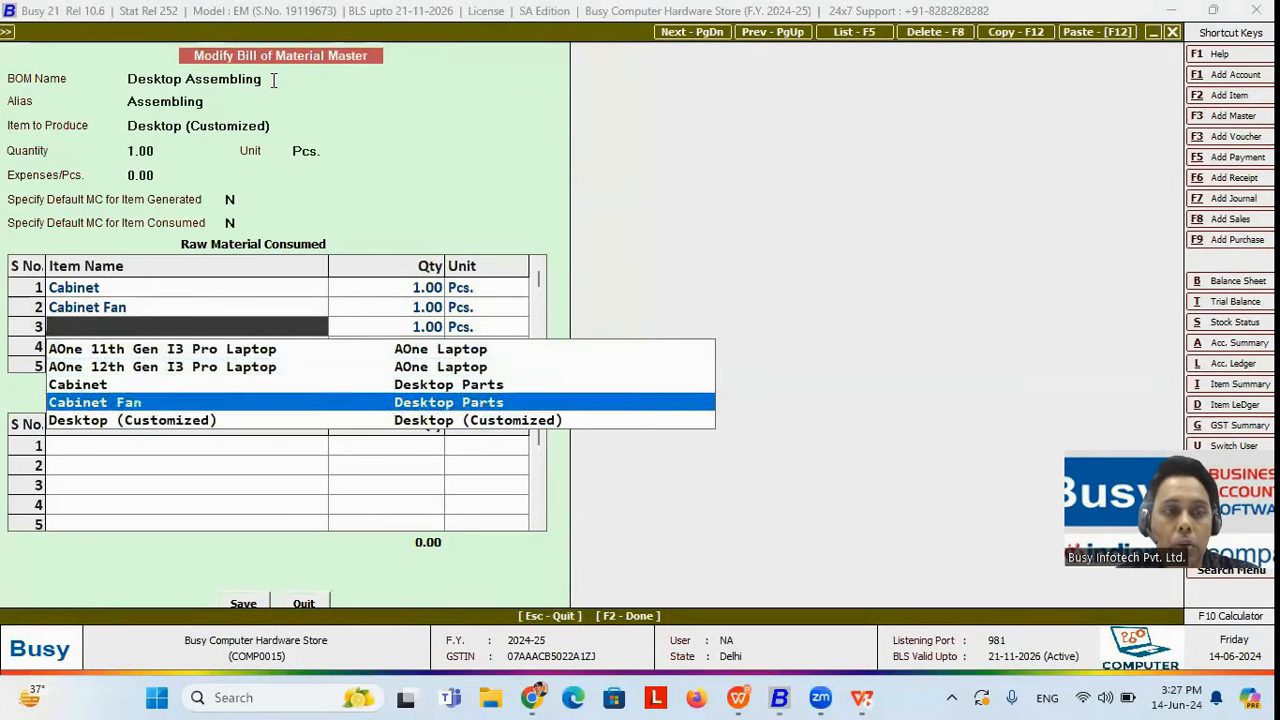
{"action": "key", "text": "Down"}
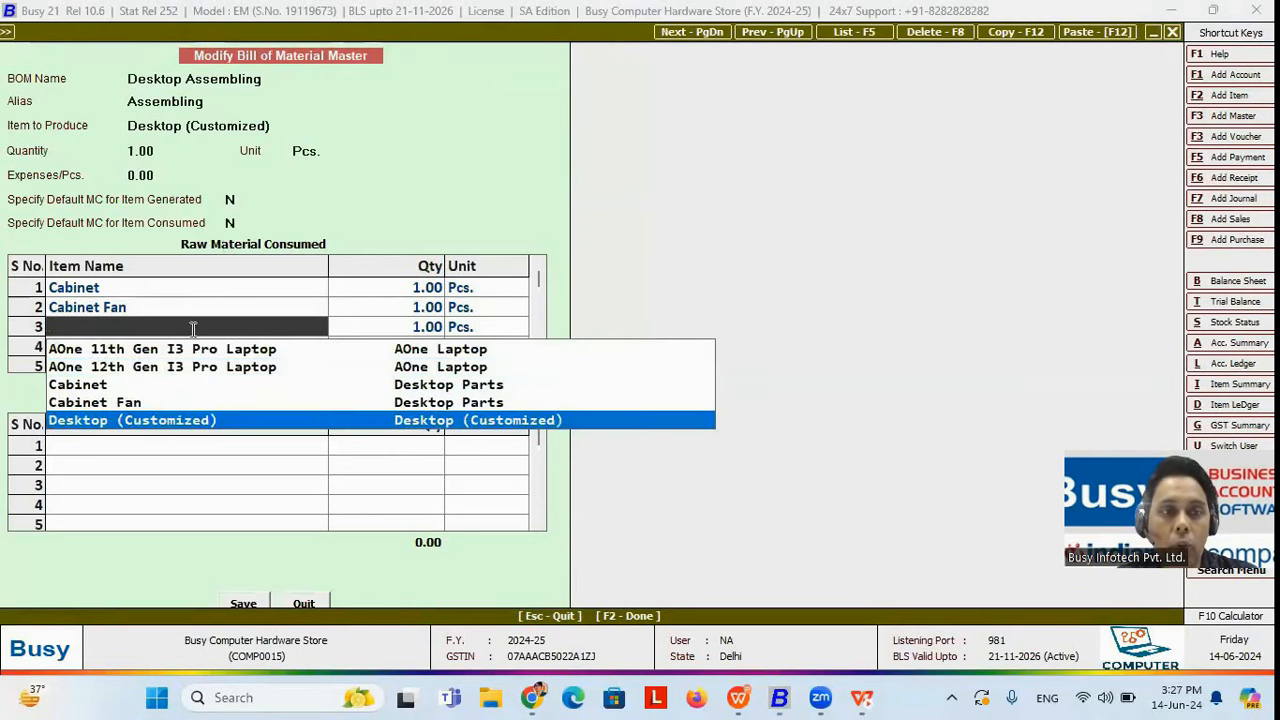
{"action": "key", "text": "Escape"}
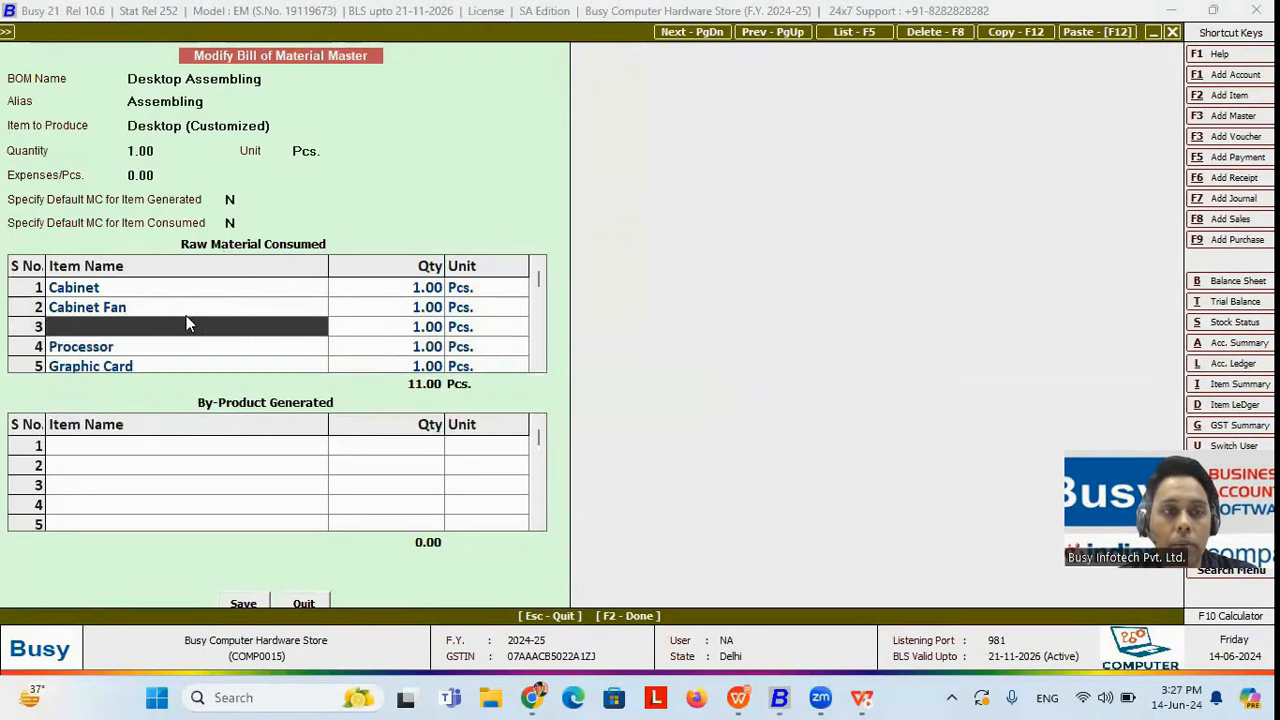
- Quit the bill of material without saving the cleared row and reopen Desktop Assembling for modification
{"action": "key", "text": "Escape"}
{"action": "key", "text": "Right"}
{"action": "key", "text": "Return"}
{"action": "key", "text": "Escape"}
{"action": "key", "text": "Escape"}
{"action": "key", "text": "Return"}
{"action": "left_click", "coordinate": [185, 313]}
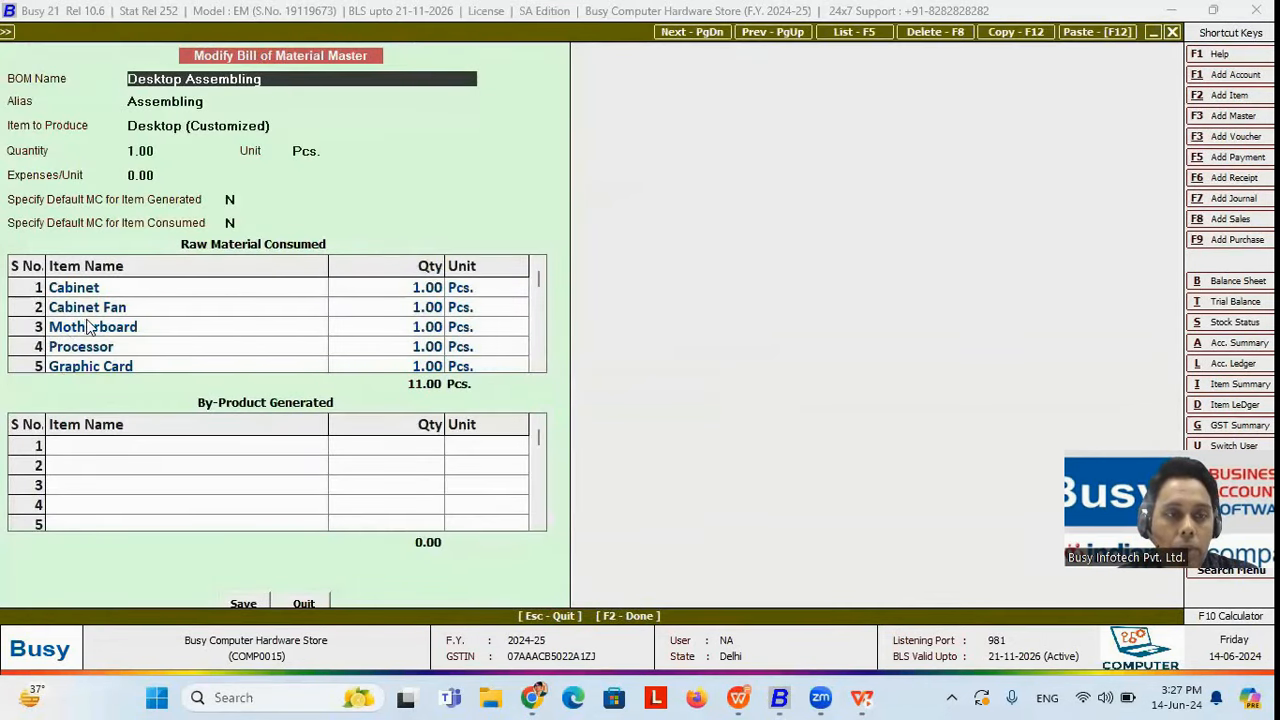
- Examine the raw materials consumed in the Desktop Assembling bill of material and close the master
{"action": "left_click", "coordinate": [88, 326]}
{"action": "scroll", "coordinate": [88, 326], "scroll_direction": "down", "scroll_amount": 2}
{"action": "scroll", "coordinate": [88, 326], "scroll_direction": "down", "scroll_amount": 5}
{"action": "scroll", "coordinate": [88, 326], "scroll_direction": "up", "scroll_amount": 3}
{"action": "scroll", "coordinate": [88, 326], "scroll_direction": "up", "scroll_amount": 4}
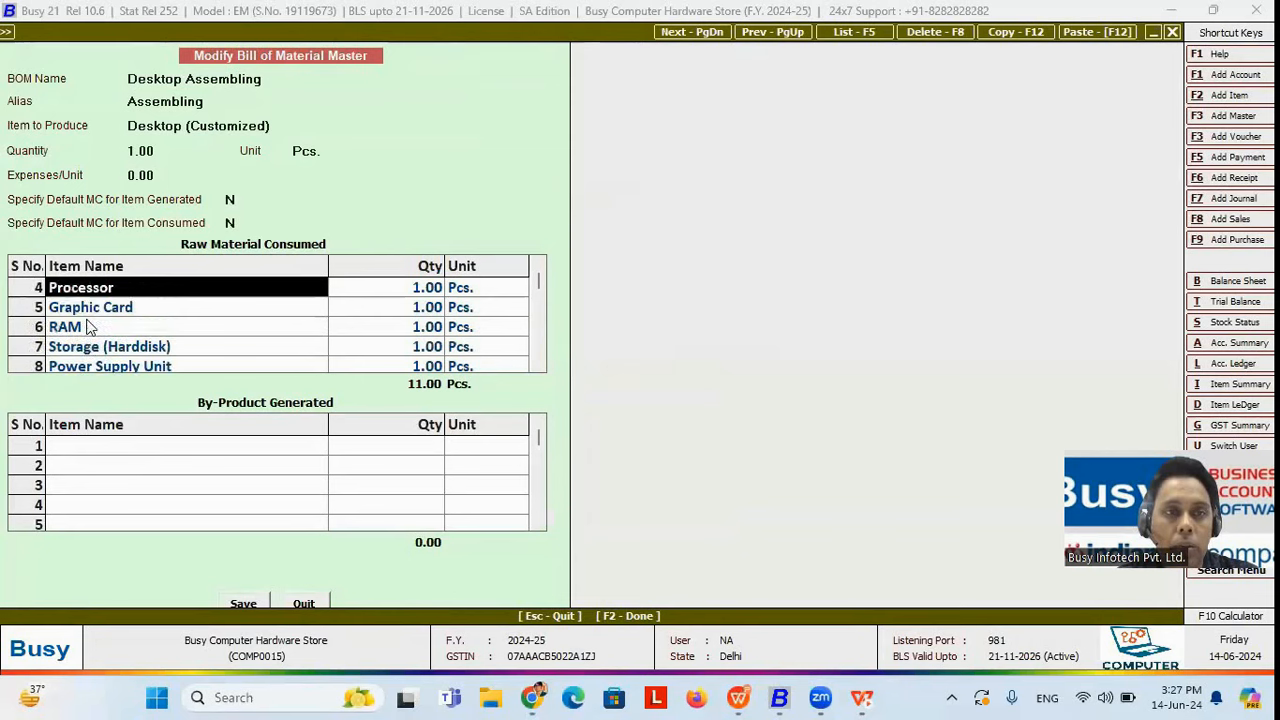
{"action": "key", "text": "F2"}
{"action": "key", "text": "F2"}
{"action": "key", "text": "Return"}
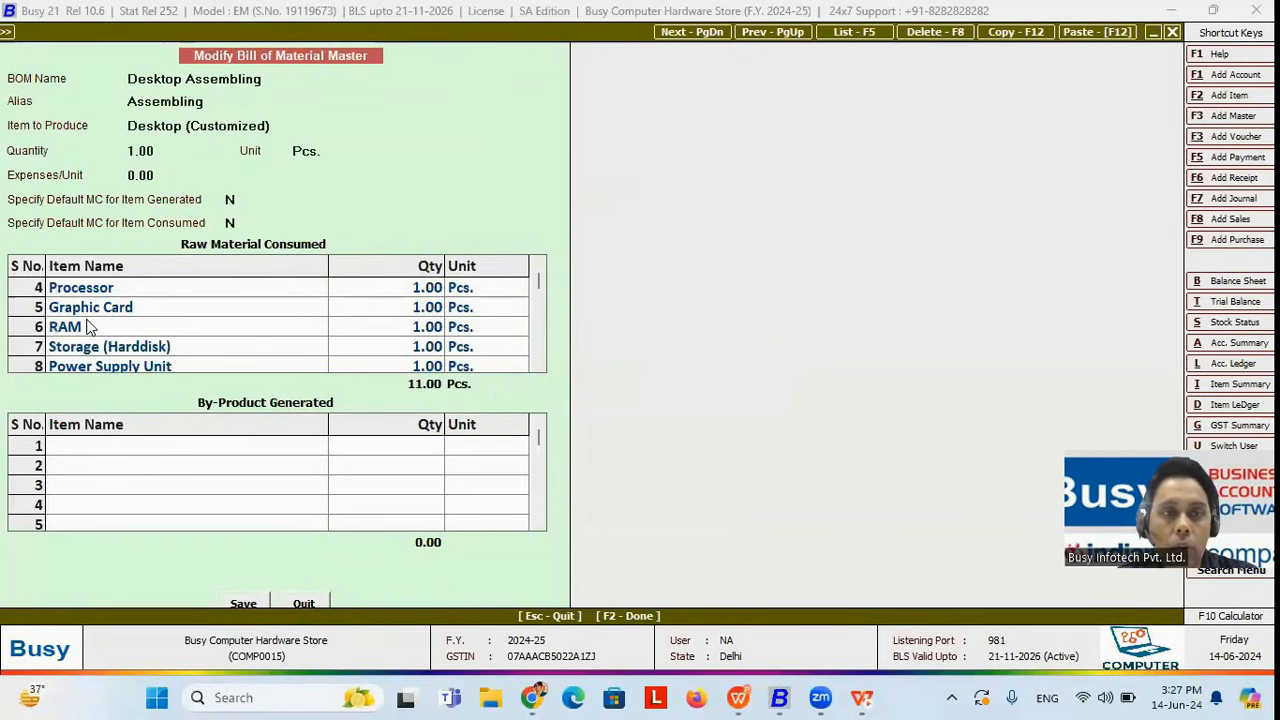
{"action": "left_click", "coordinate": [302, 603]}
- Start a new production voucher in the Main series dated 01-04-2024
{"action": "key", "text": "Down"}
{"action": "key", "text": "Down"}
{"action": "key", "text": "Down"}
{"action": "key", "text": "Down"}
{"action": "key", "text": "Down"}
{"action": "key", "text": "Down"}
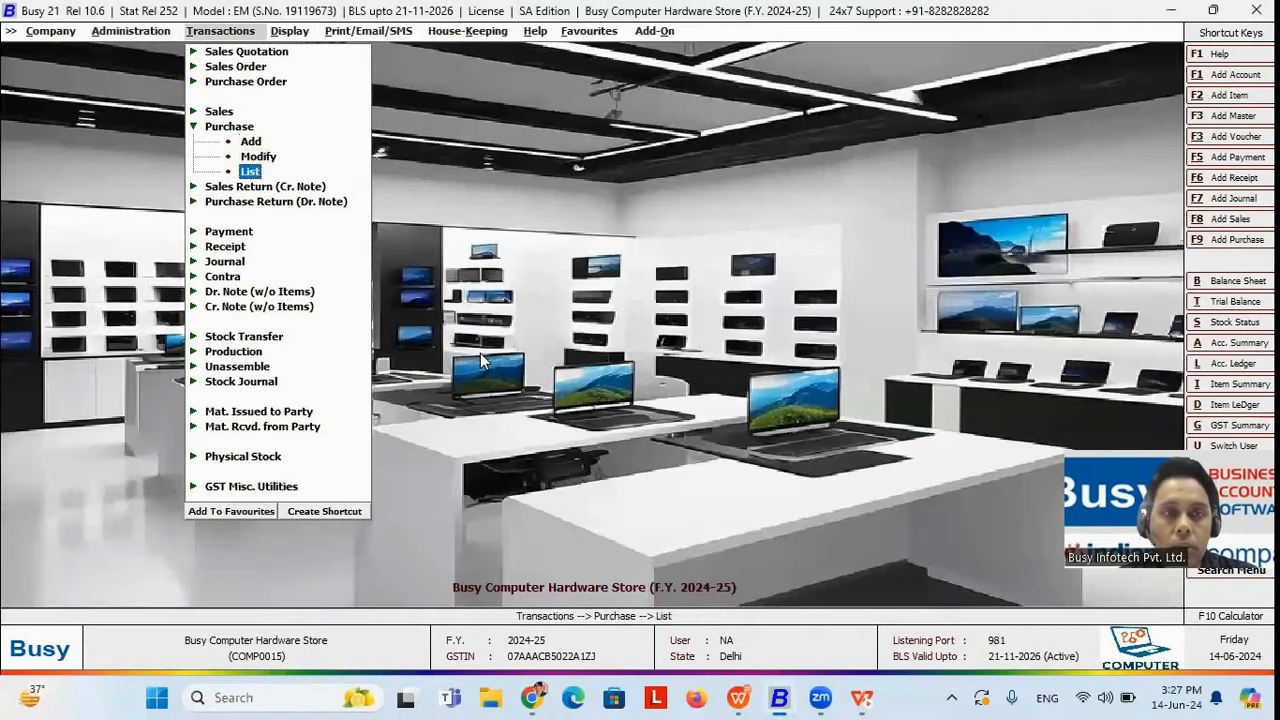
{"action": "key", "text": "Down"}
{"action": "key", "text": "Down"}
{"action": "key", "text": "Down"}
{"action": "key", "text": "Down"}
{"action": "key", "text": "Down"}
{"action": "key", "text": "Down"}
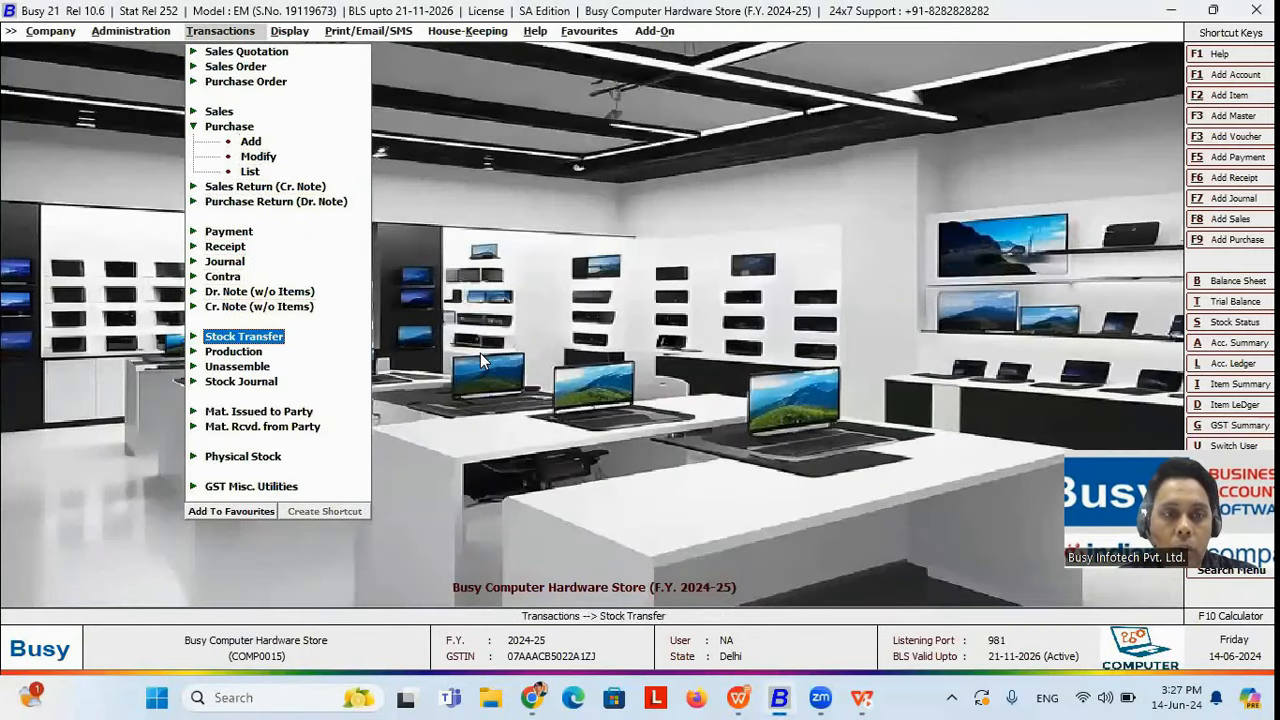
{"action": "key", "text": "Return"}
{"action": "key", "text": "Return"}
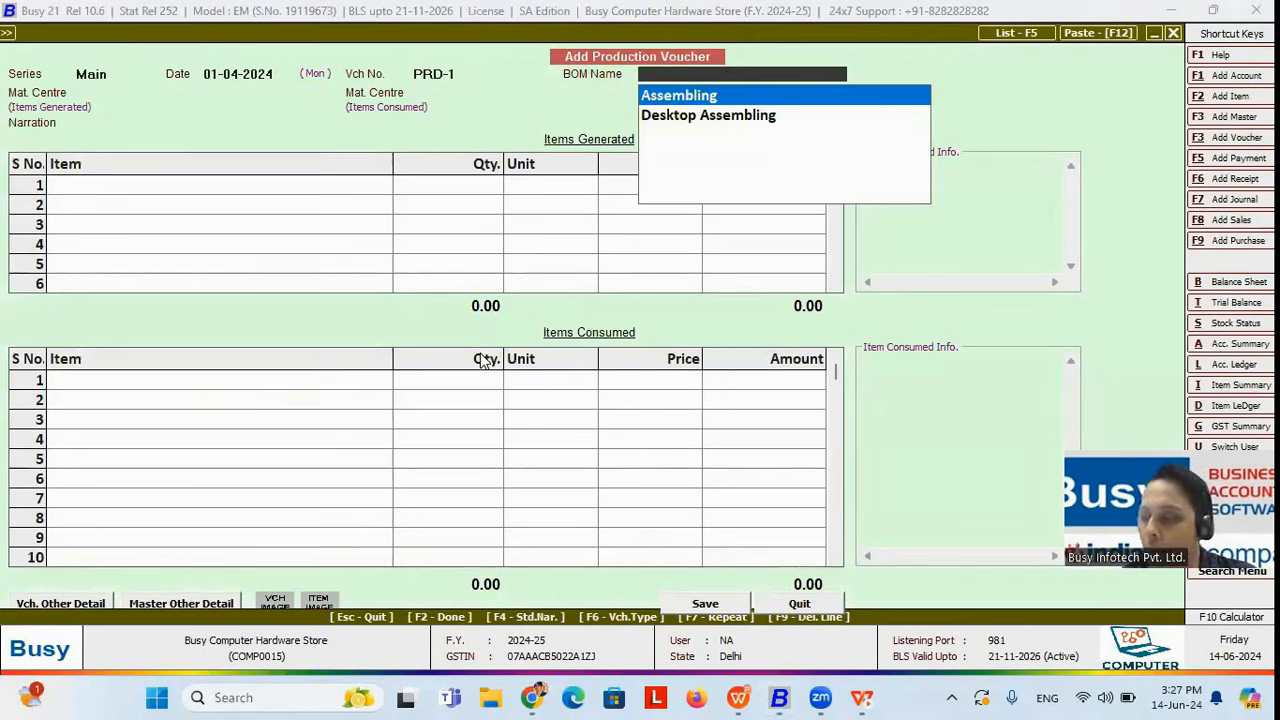
- Load the Desktop Assembling bill of material into the voucher with a quantity to produce of 1.00 Pcs. and extra expenses of 0.00
{"action": "key", "text": "Down"}
{"action": "key", "text": "Return"}
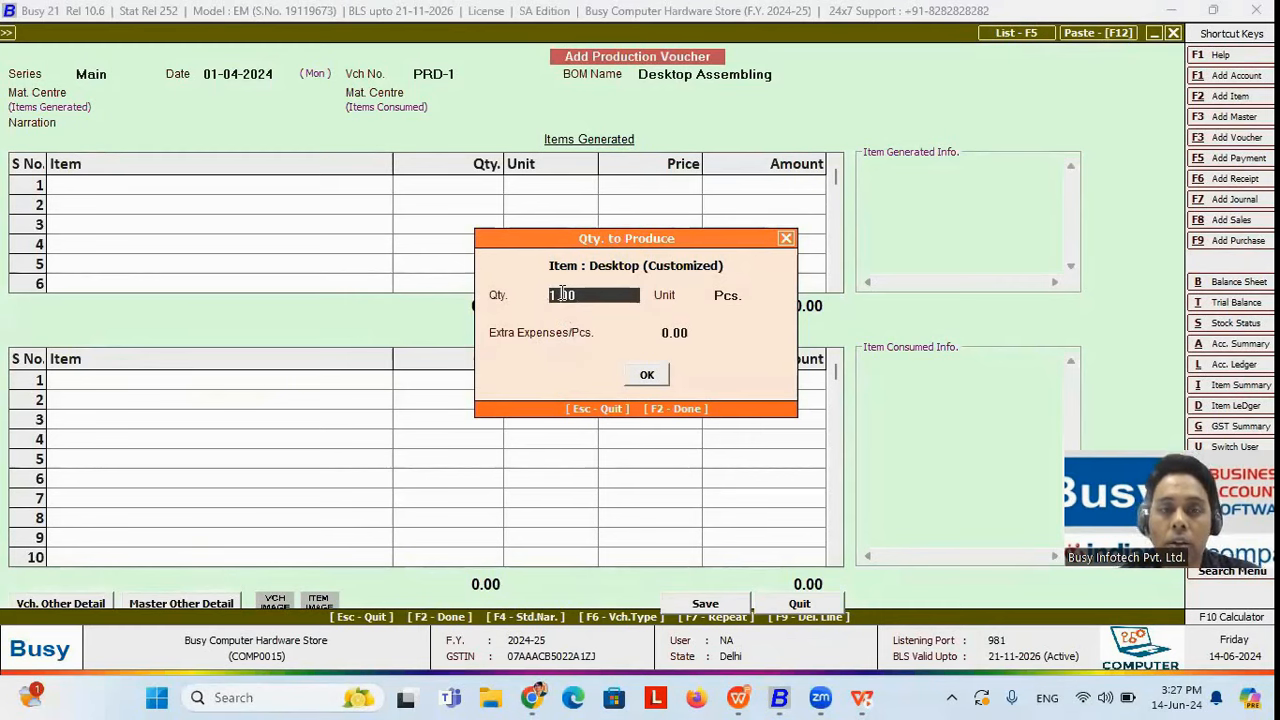
{"action": "key", "text": "Return"}
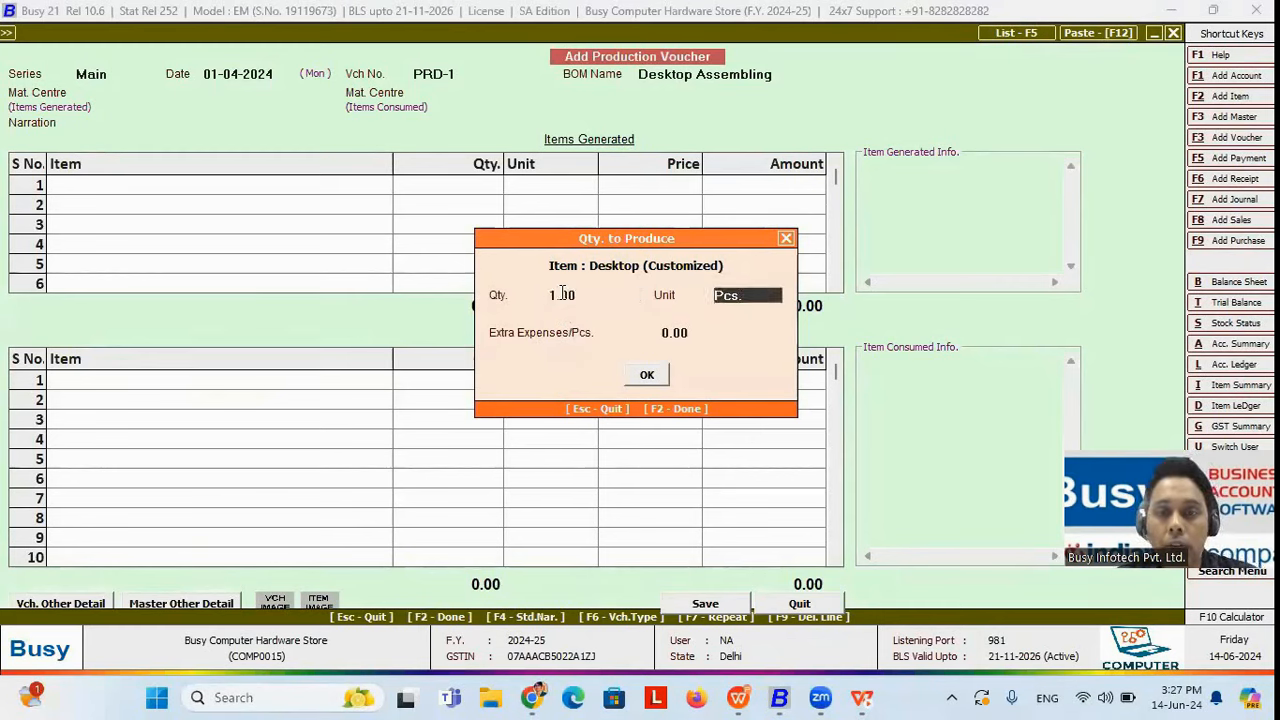
{"action": "key", "text": "Return"}
{"action": "key", "text": "Return"}
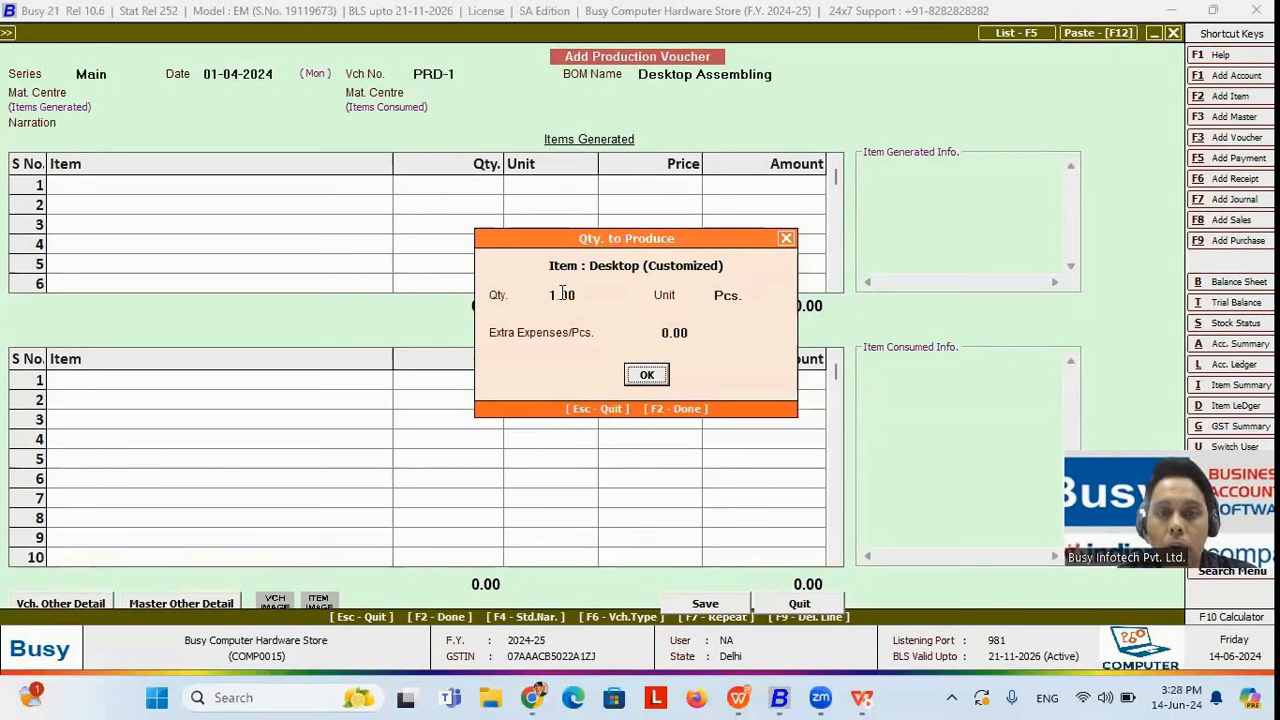
{"action": "key", "text": "Return"}
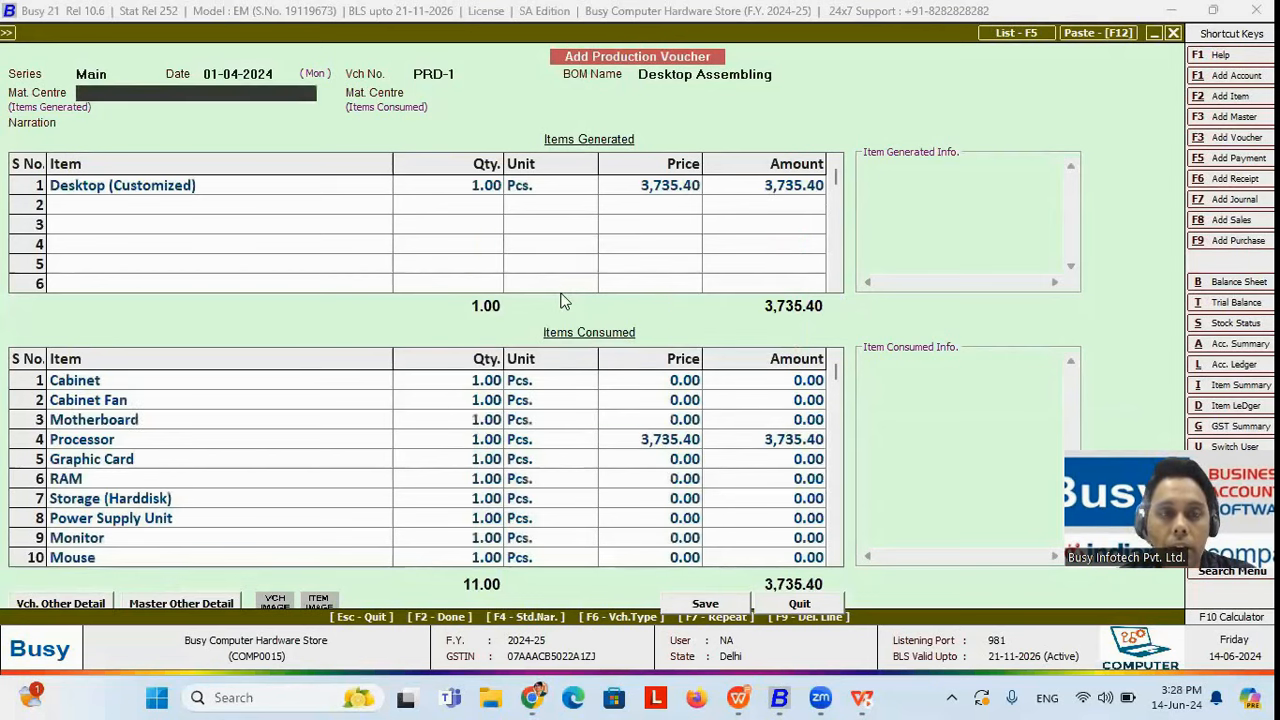
- Set the material centre to Shop for both the items generated and the items consumed
{"action": "left_click", "coordinate": [328, 376]}
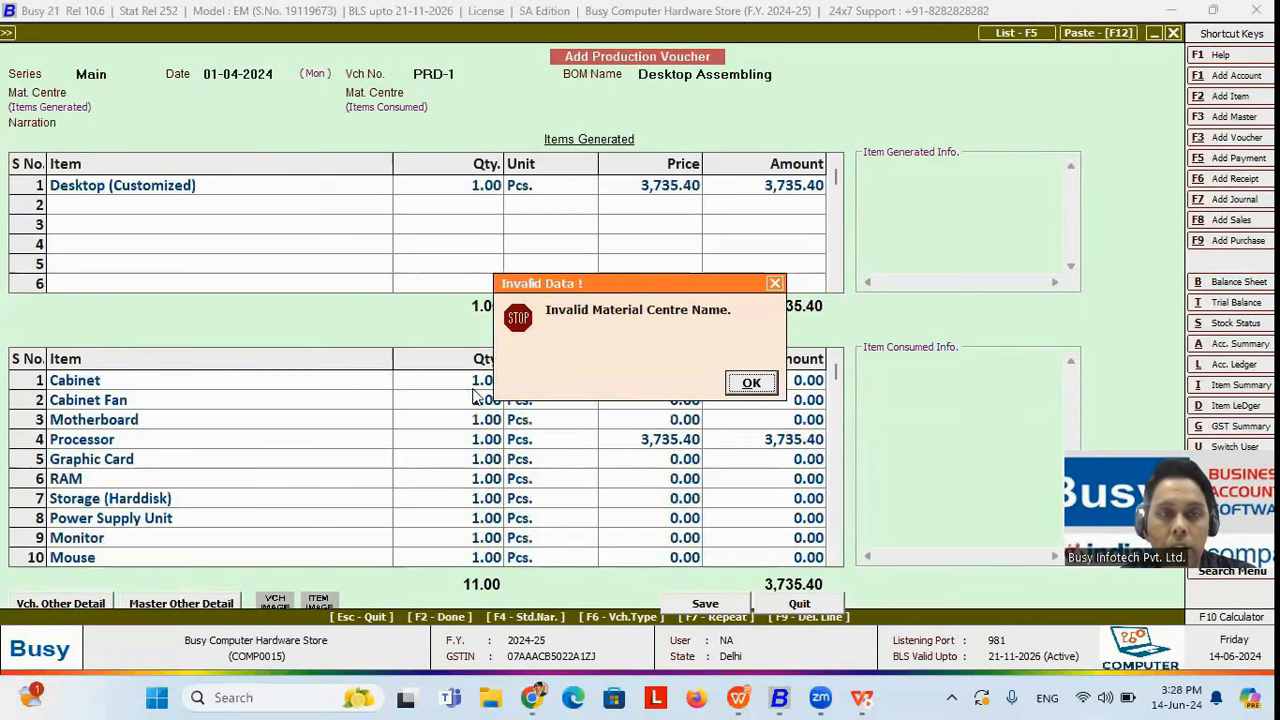
{"action": "key", "text": "Return"}
{"action": "key", "text": "Down"}
{"action": "key", "text": "Down"}
{"action": "key", "text": "Return"}
{"action": "key", "text": "Return"}
{"action": "key", "text": "Return"}
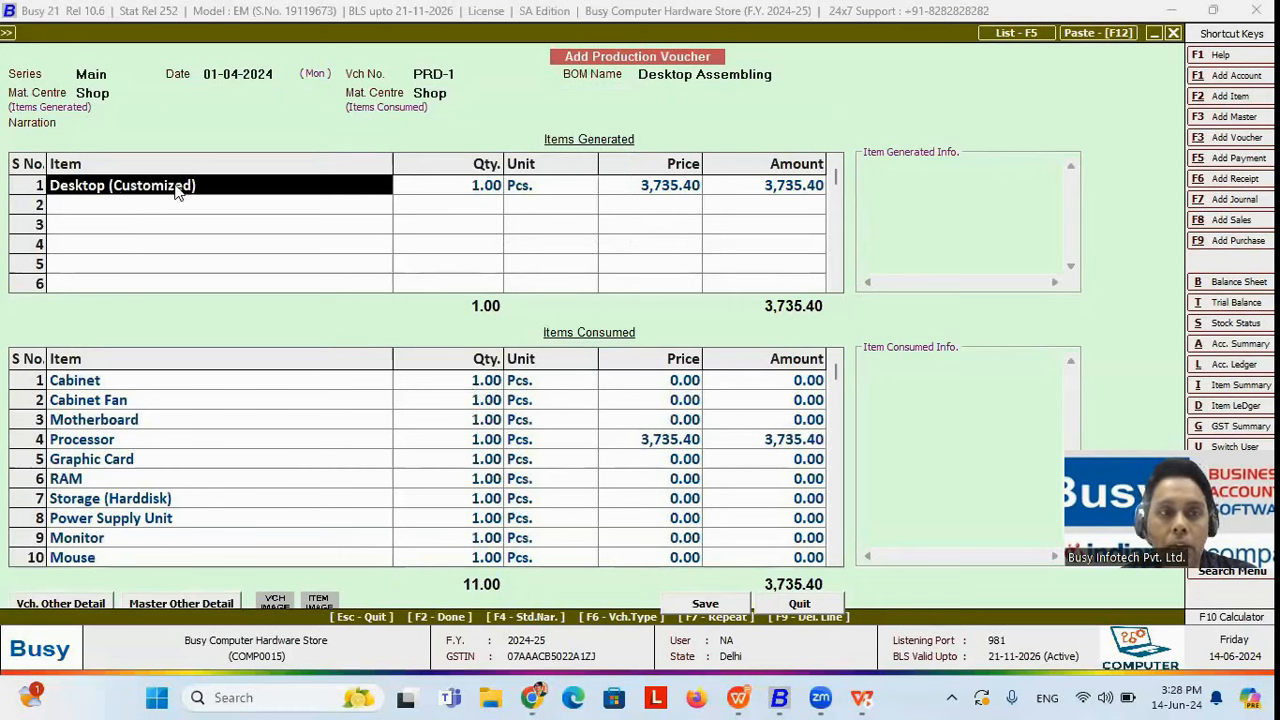
- Examine the generated Desktop (Customized) line and the component lines consumed in the production voucher
{"action": "key", "text": "Return"}
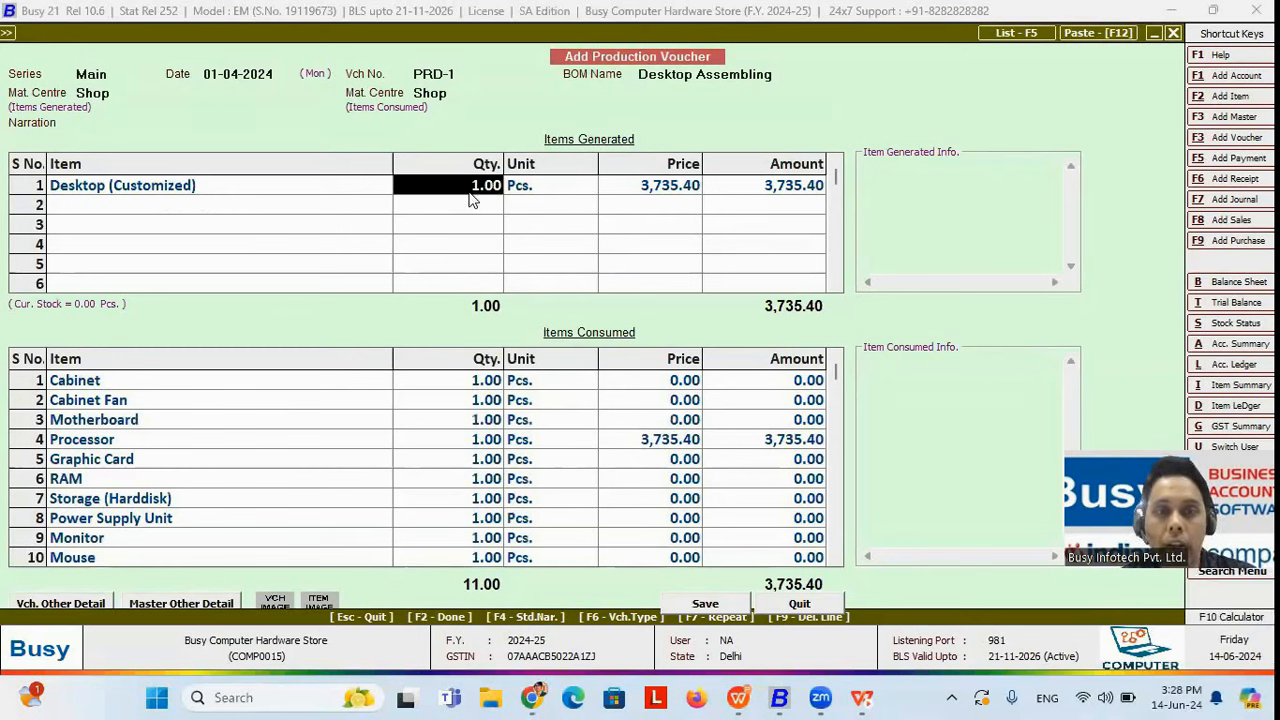
{"action": "left_click", "coordinate": [271, 382]}
{"action": "key", "text": "Down"}
{"action": "key", "text": "Down"}
{"action": "key", "text": "Down"}
{"action": "key", "text": "Down"}
{"action": "key", "text": "Down"}
{"action": "key", "text": "Down"}
{"action": "key", "text": "Down"}
{"action": "key", "text": "Up"}
{"action": "key", "text": "Up"}
{"action": "key", "text": "Up"}
{"action": "key", "text": "Up"}
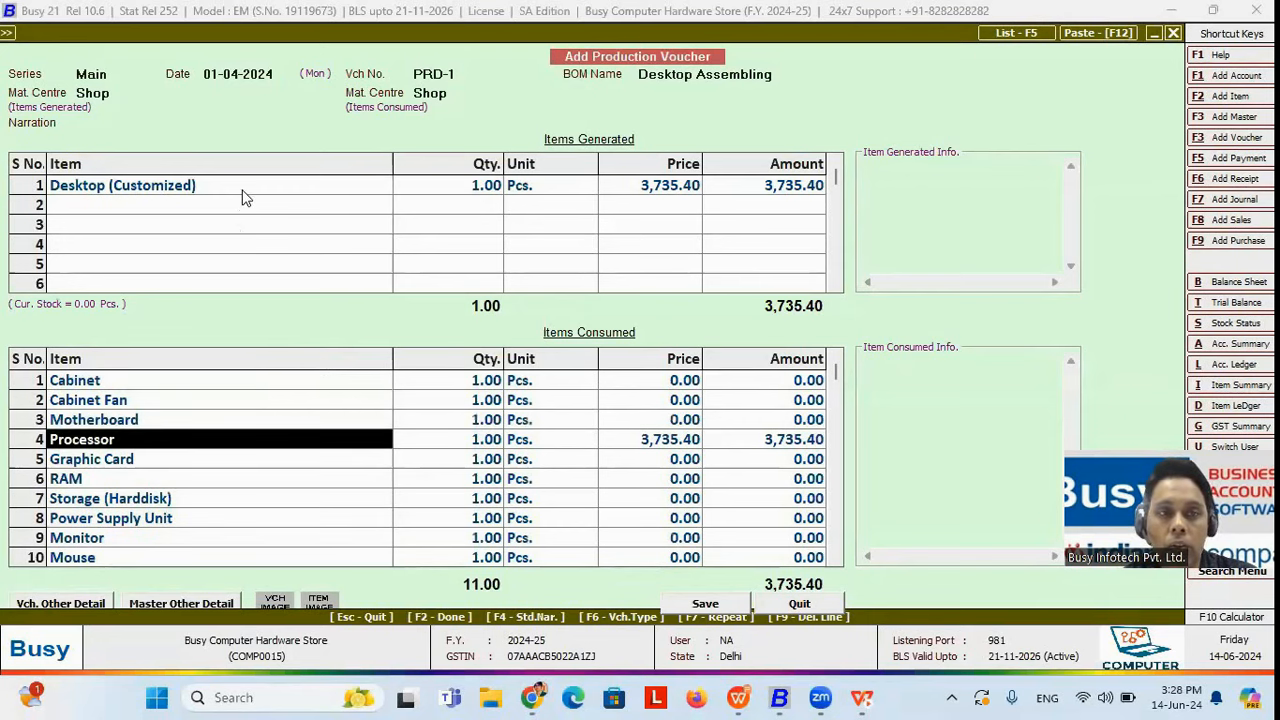
- Quit the production voucher without saving it
{"action": "key", "text": "F2"}
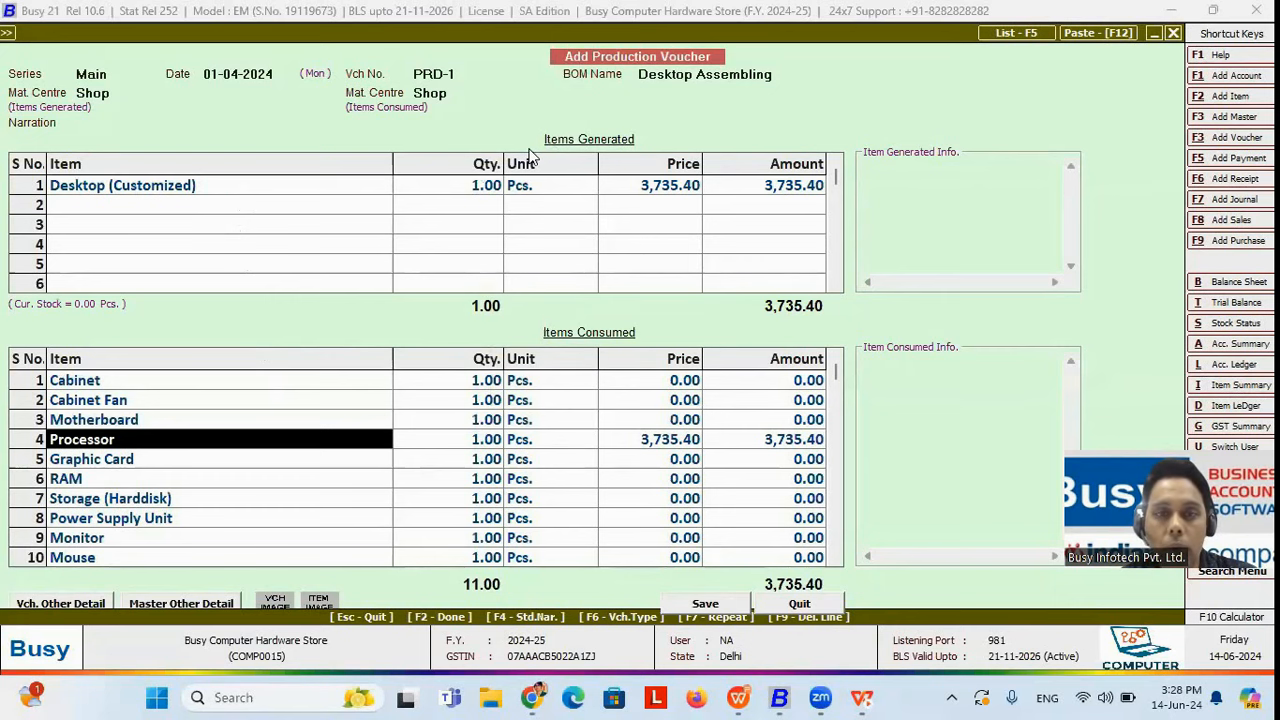
{"action": "key", "text": "Escape"}
{"action": "key", "text": "Escape"}
{"action": "key", "text": "Left"}
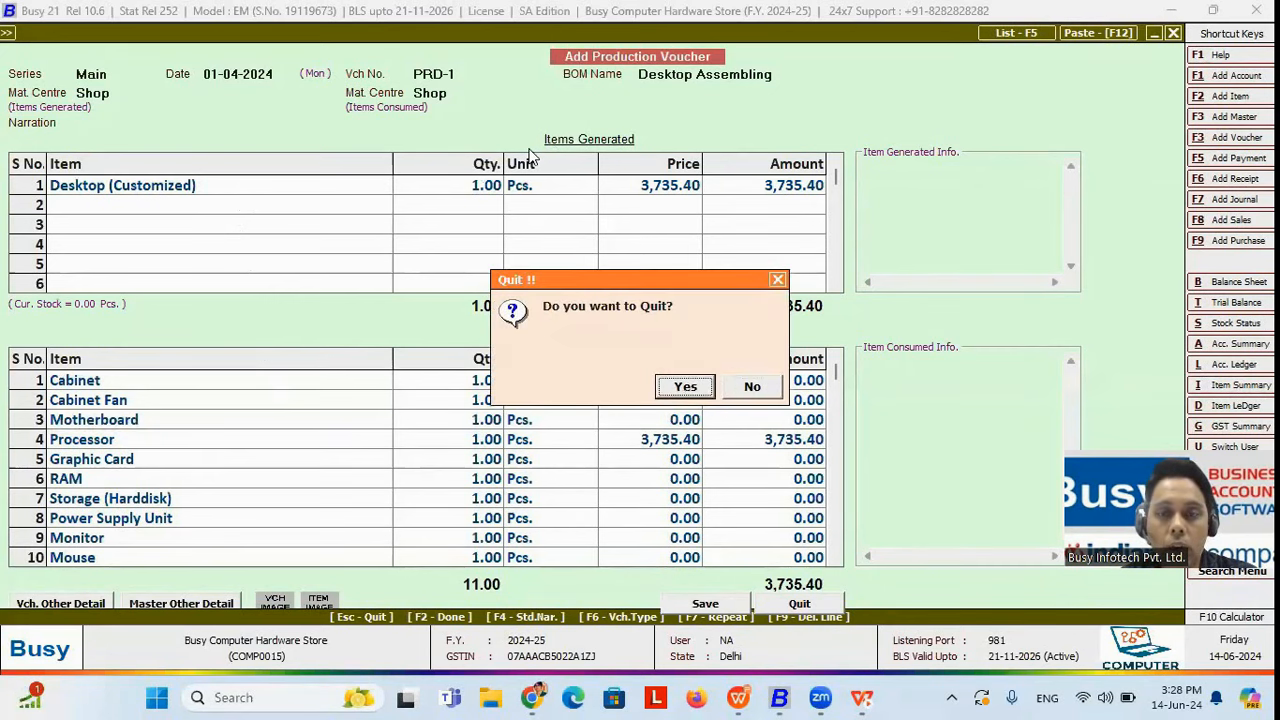
{"action": "key", "text": "Return"}
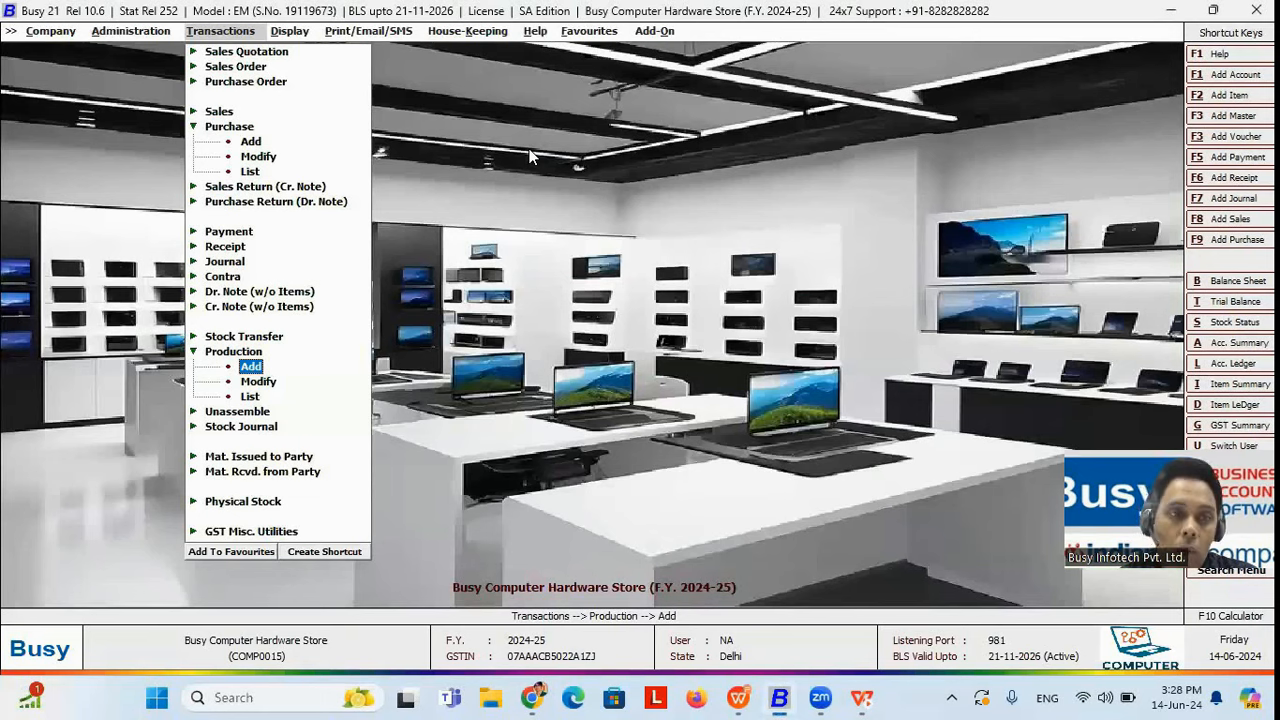
- Open a new Cash sales voucher with GST reporting as per party master and material centre Shop, and quit it without saving
{"action": "key", "text": "Up"}
{"action": "key", "text": "Up"}
{"action": "key", "text": "Down"}
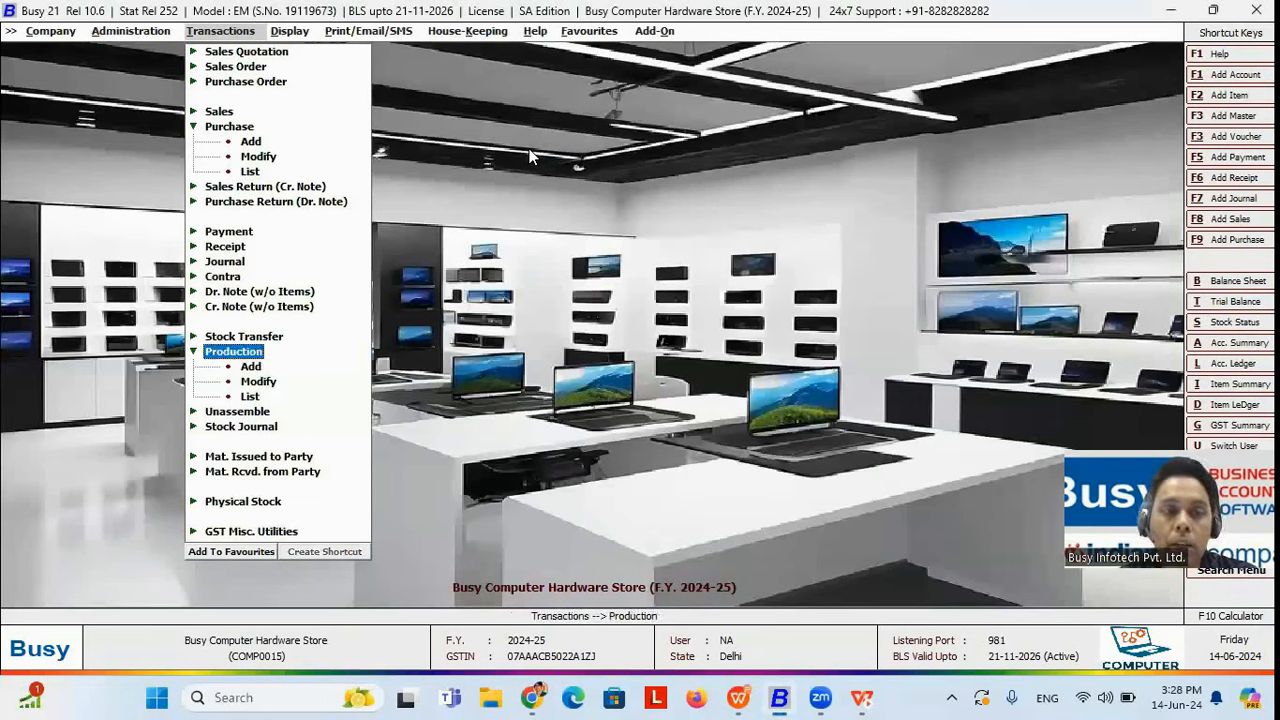
{"action": "key", "text": "Up"}
{"action": "key", "text": "Up"}
{"action": "key", "text": "Up"}
{"action": "key", "text": "Up"}
{"action": "key", "text": "Up"}
{"action": "key", "text": "Up"}
{"action": "key", "text": "Up"}
{"action": "key", "text": "Up"}
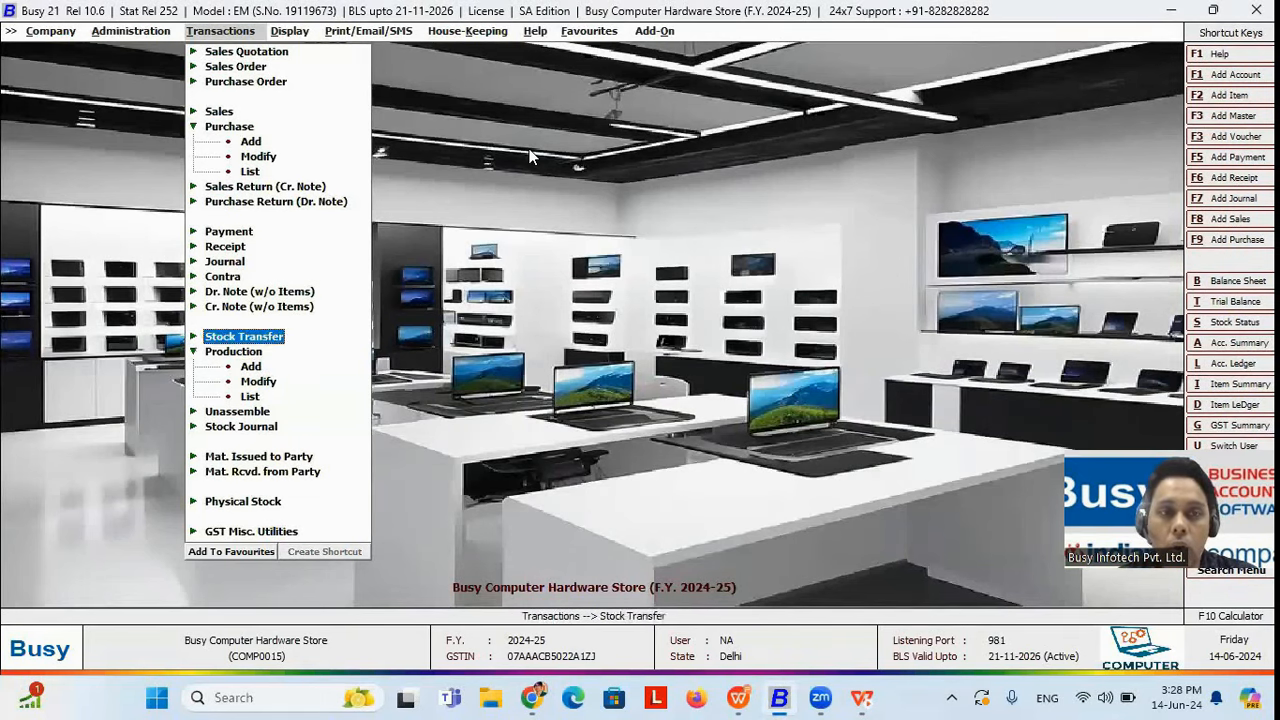
{"action": "key", "text": "Up"}
{"action": "key", "text": "Up"}
{"action": "key", "text": "Up"}
{"action": "key", "text": "Up"}
{"action": "key", "text": "Up"}
{"action": "key", "text": "Up"}
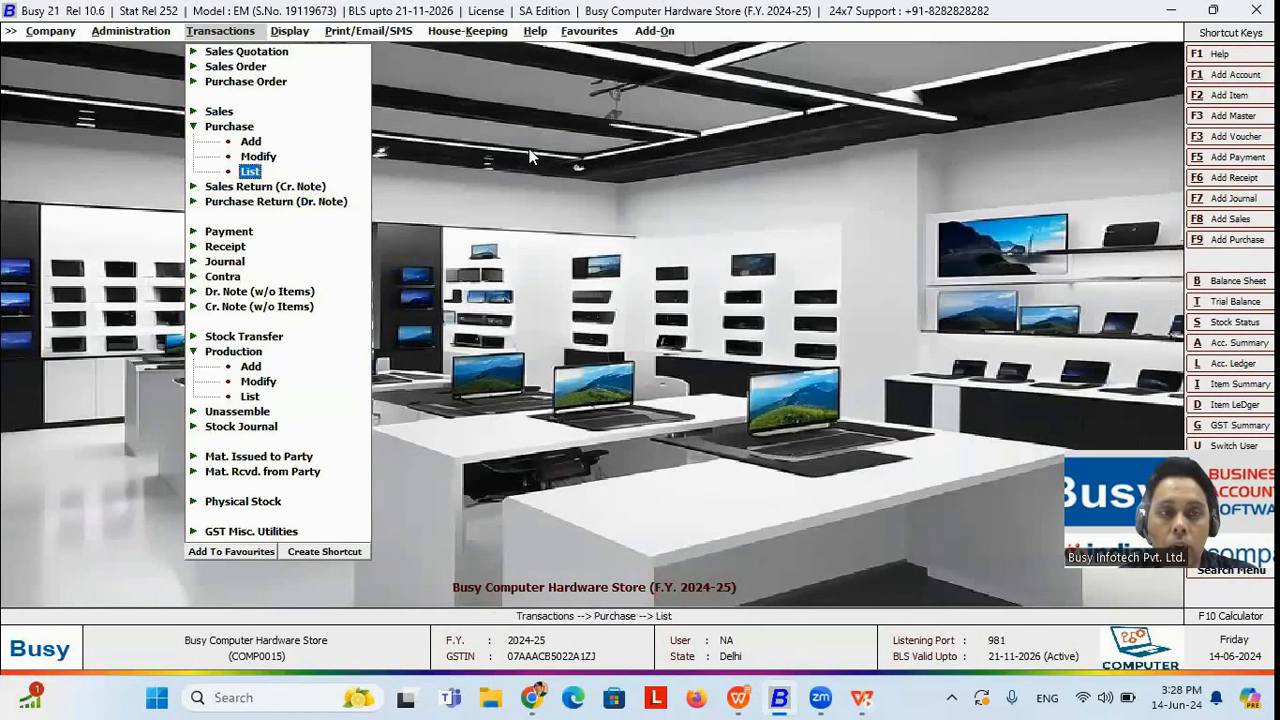
{"action": "key", "text": "Right"}
{"action": "key", "text": "Down"}
{"action": "key", "text": "Return"}
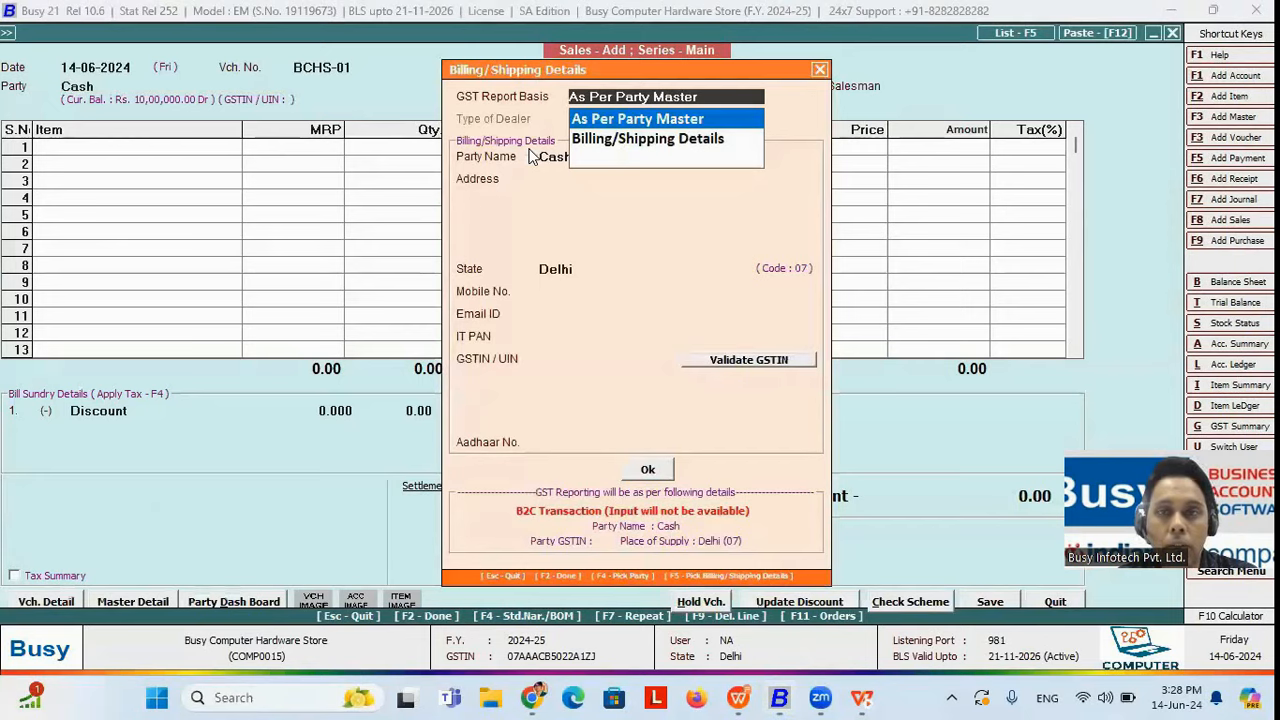
{"action": "key", "text": "Return"}
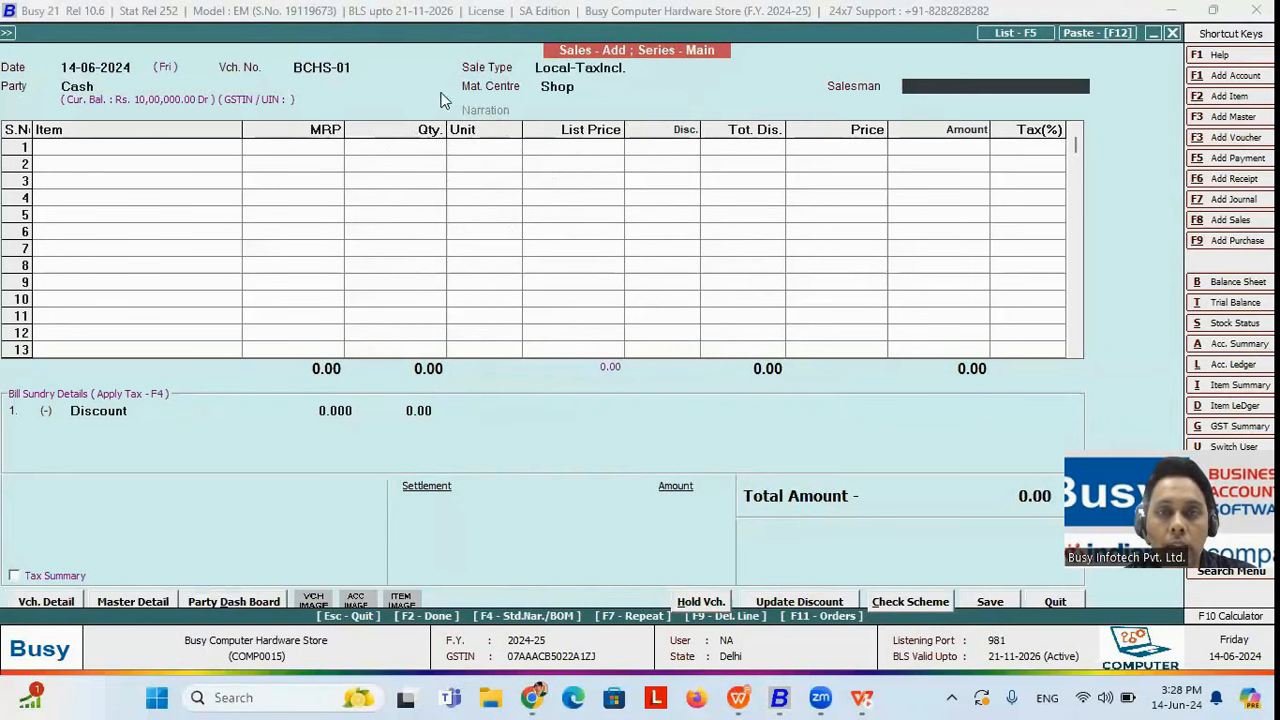
{"action": "key", "text": "Escape"}
{"action": "key", "text": "Return"}
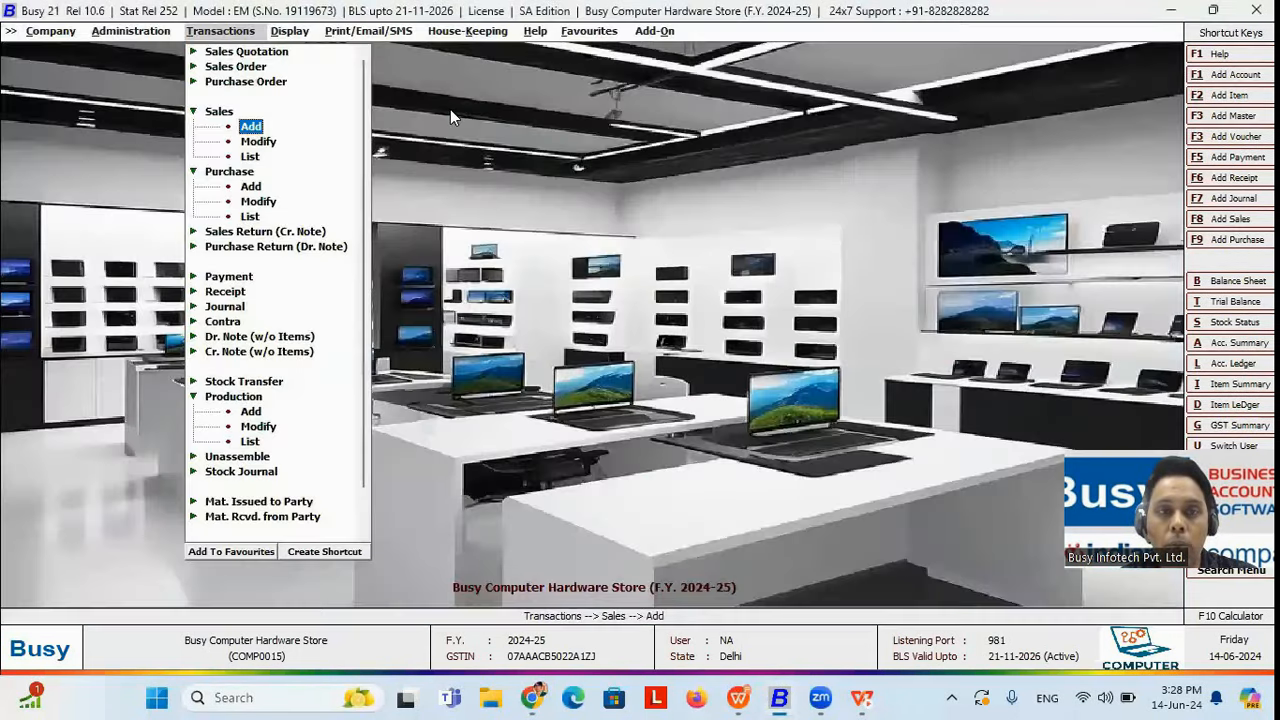
- Open the Features / Options configuration
{"action": "key", "text": "Left"}
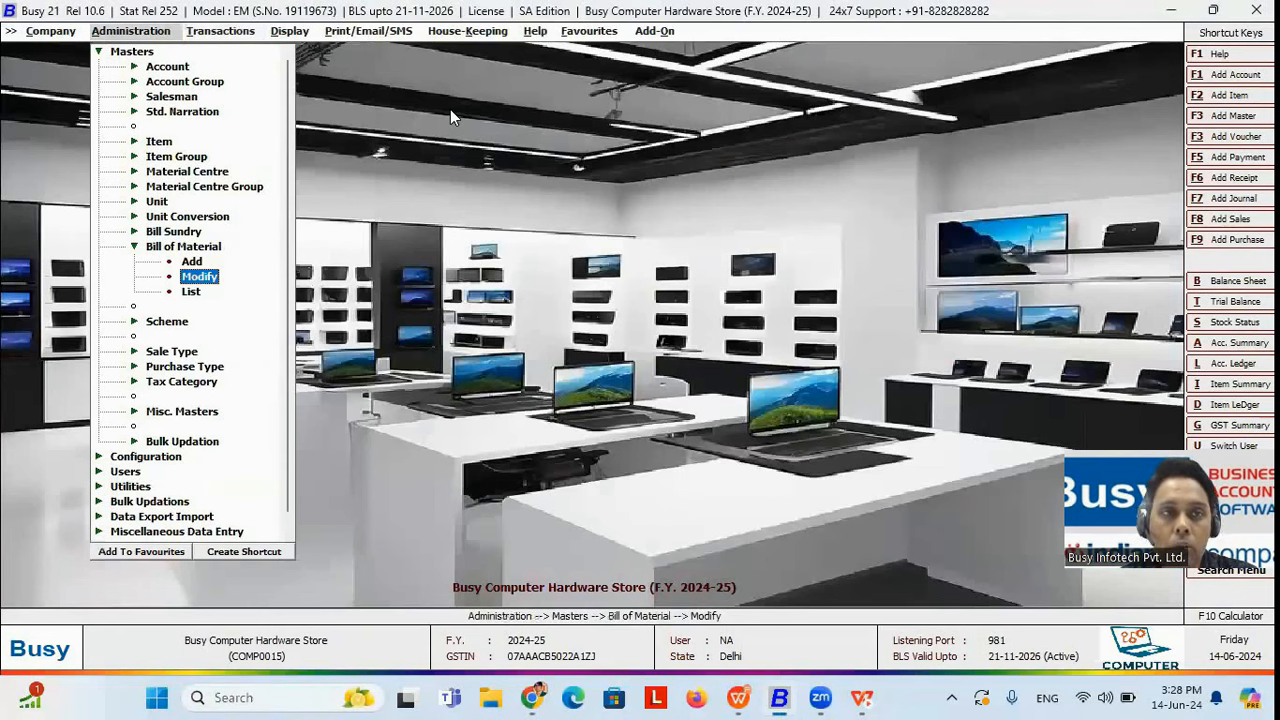
{"action": "key", "text": "Left"}
{"action": "key", "text": "Left"}
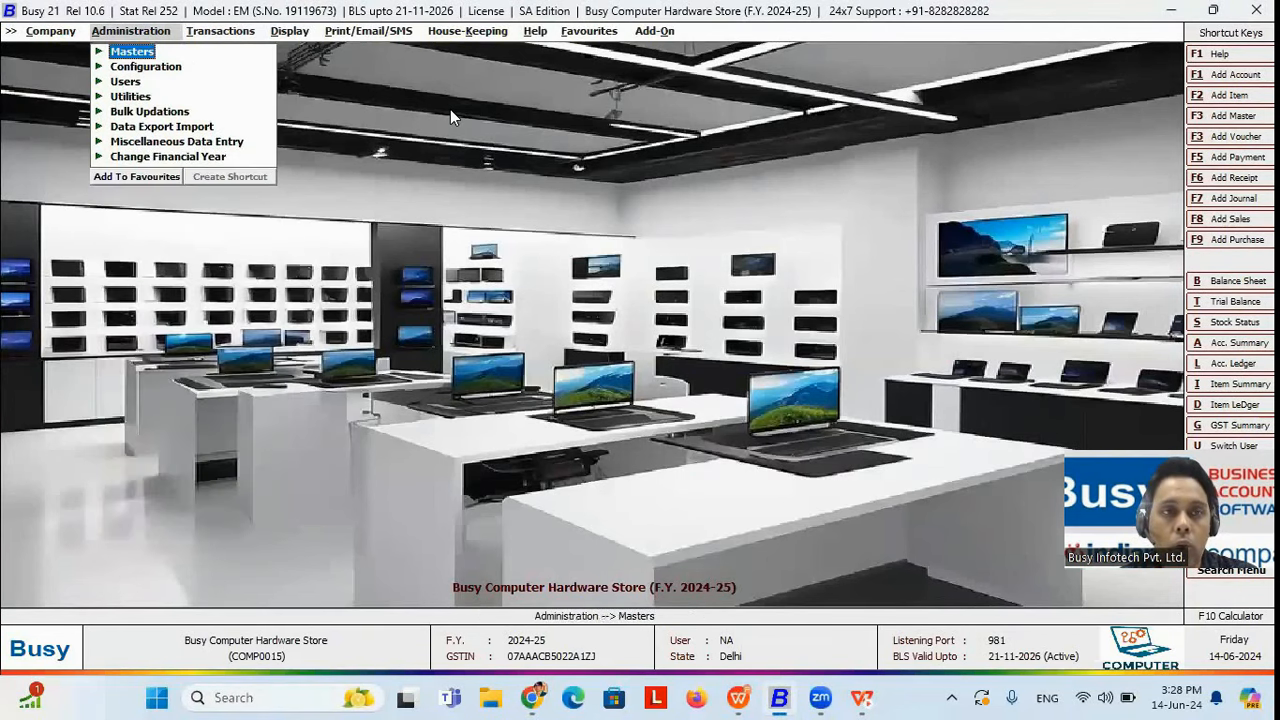
{"action": "key", "text": "Down"}
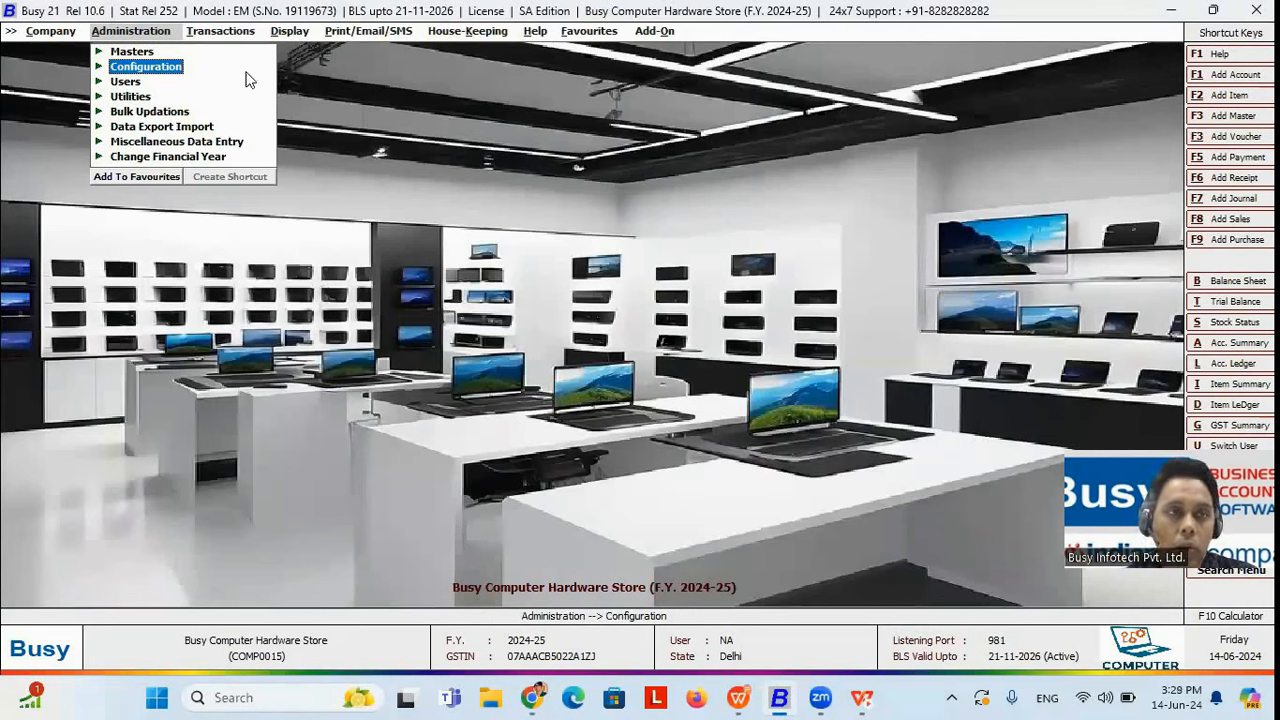
{"action": "left_click", "coordinate": [168, 74]}
{"action": "left_click", "coordinate": [166, 69]}
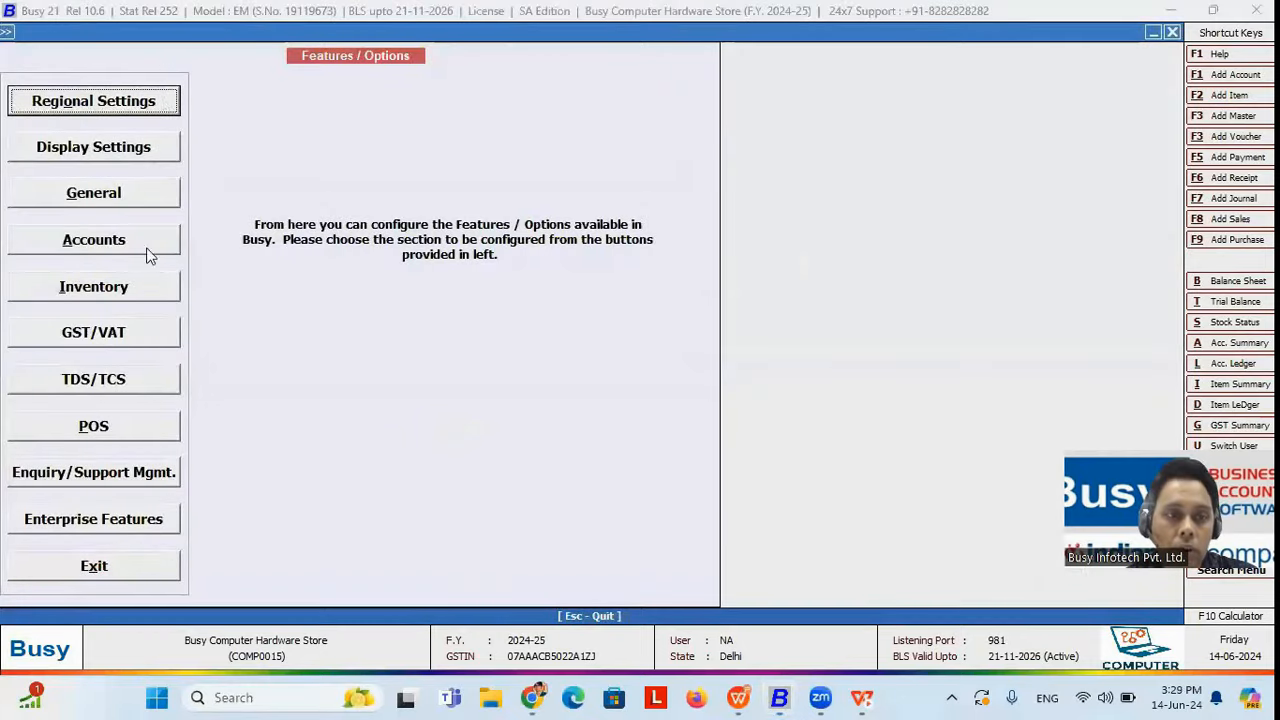
- Open the POS features, toggle the Enable Advanced POS Data Entry option off and on, and quit without saving
{"action": "left_click", "coordinate": [102, 430]}
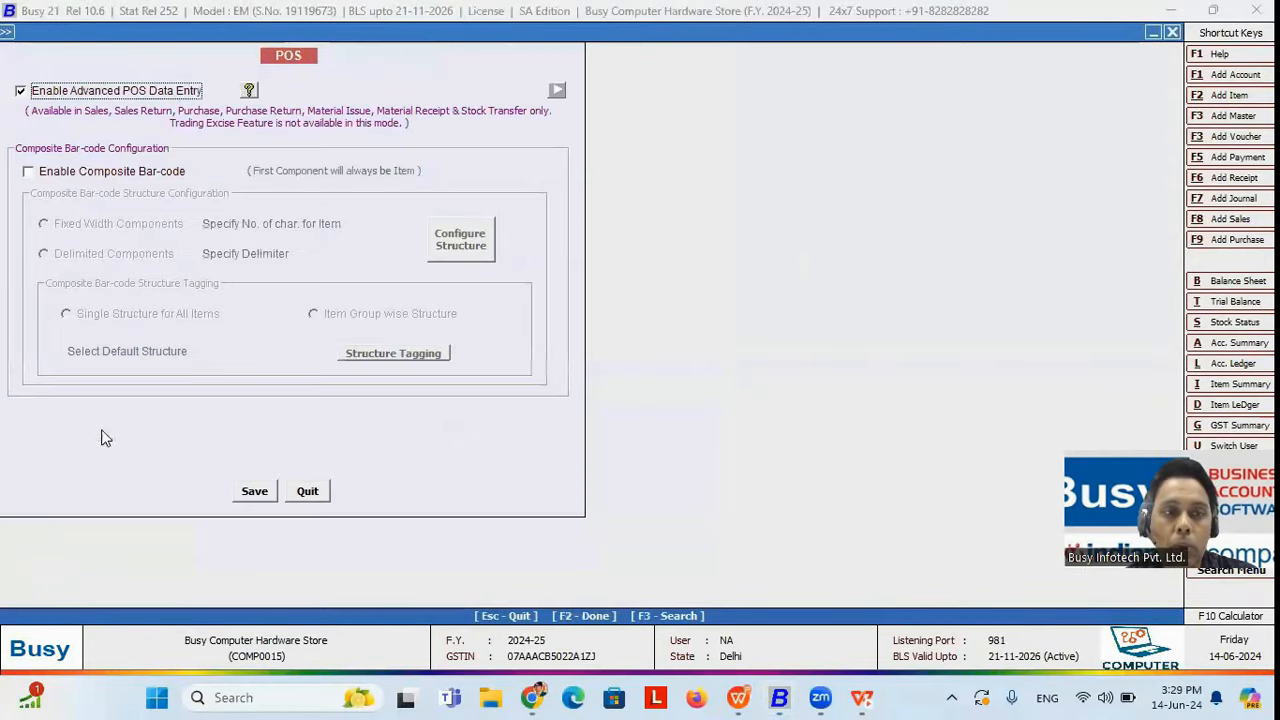
{"action": "left_click", "coordinate": [43, 93]}
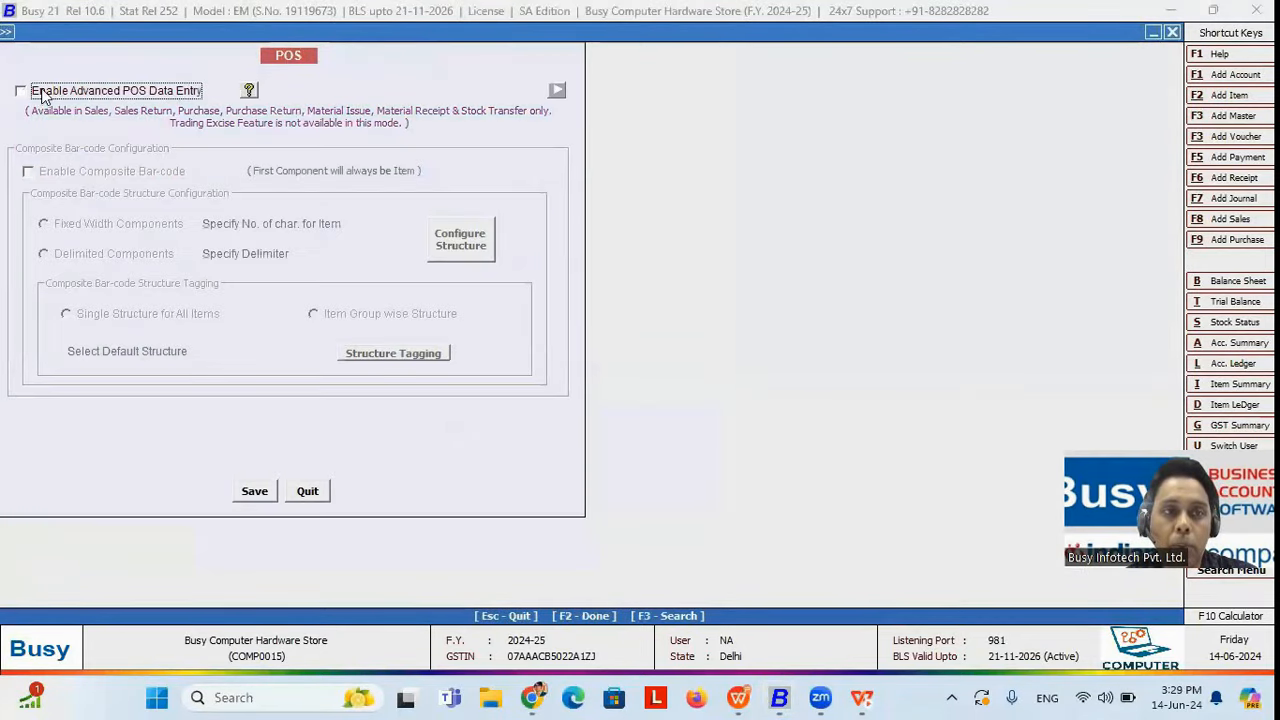
{"action": "left_click", "coordinate": [43, 93]}
{"action": "left_click", "coordinate": [308, 494]}
{"action": "key", "text": "Escape"}
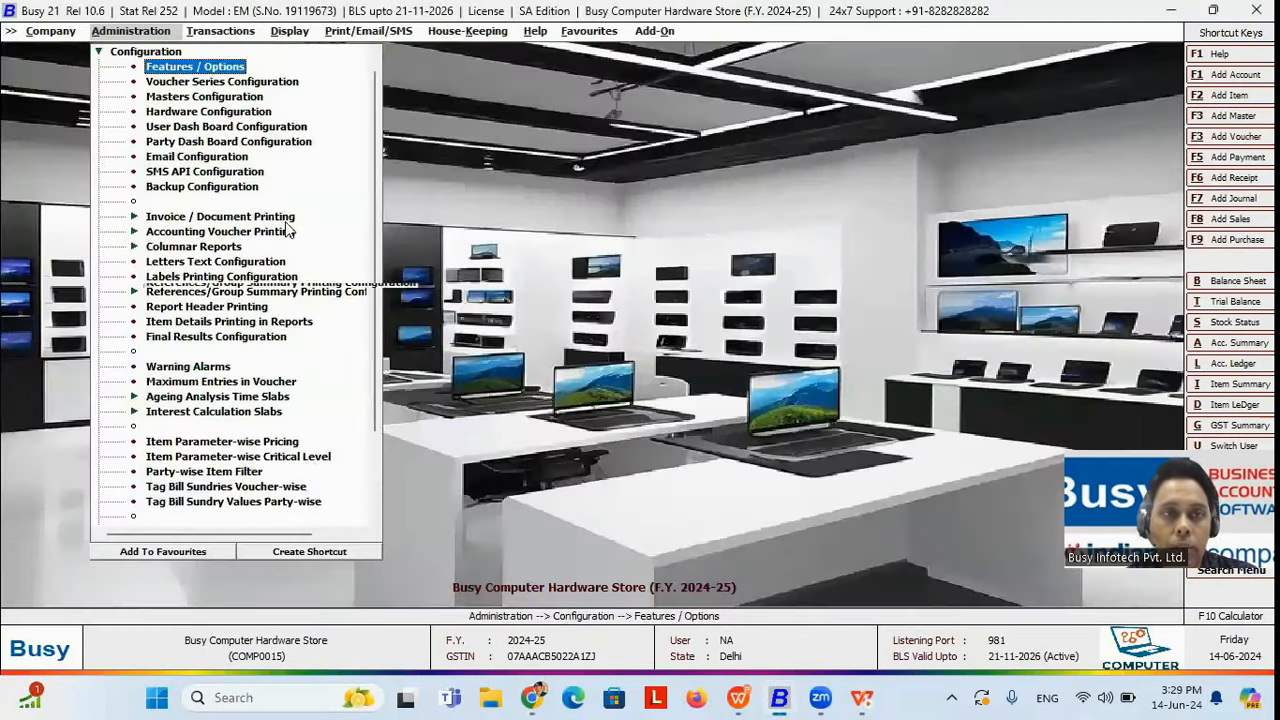
- Open the voucher configuration of the Main sales series in Voucher Series Configuration
{"action": "left_click", "coordinate": [197, 84]}
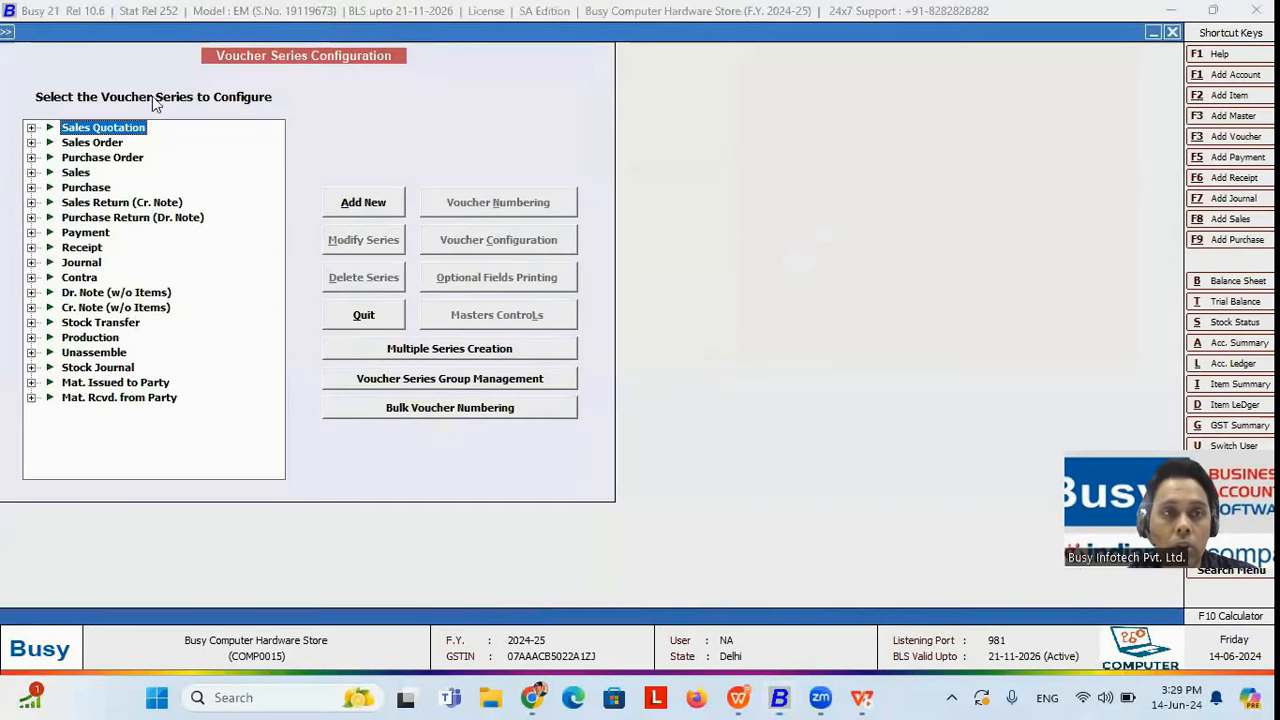
{"action": "left_click", "coordinate": [74, 174]}
{"action": "double_click", "coordinate": [74, 175]}
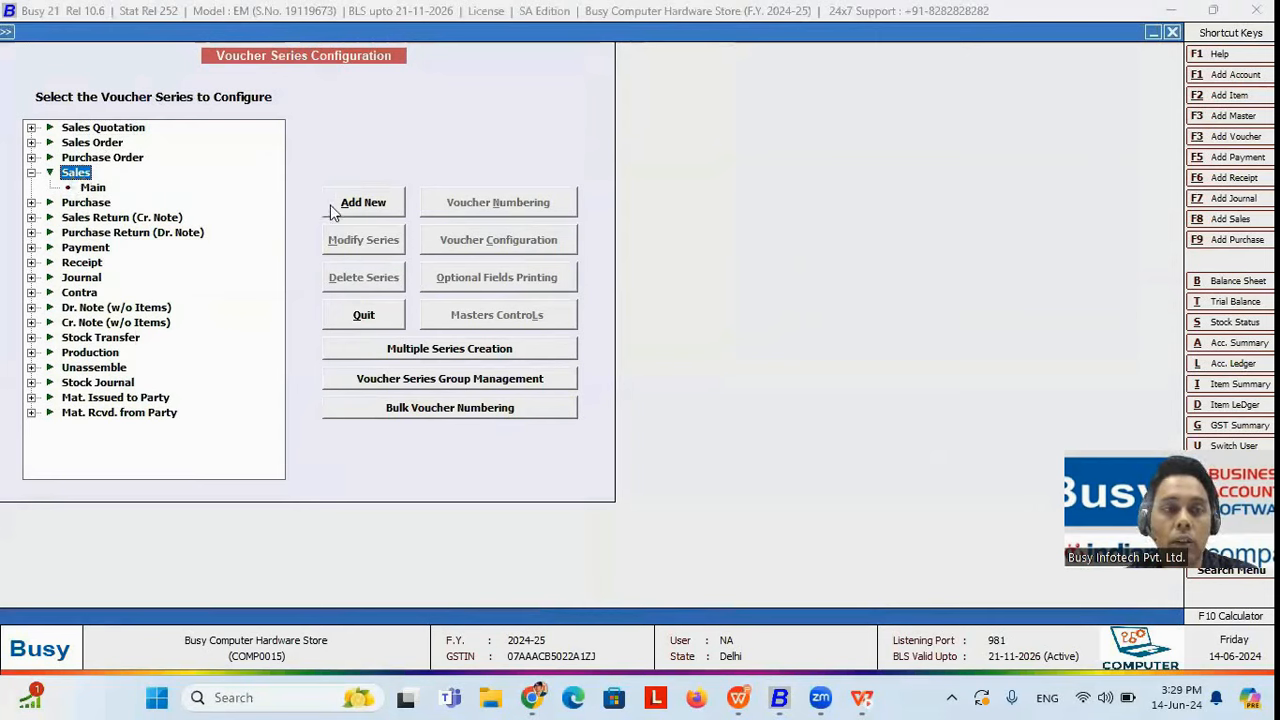
{"action": "left_click", "coordinate": [360, 203]}
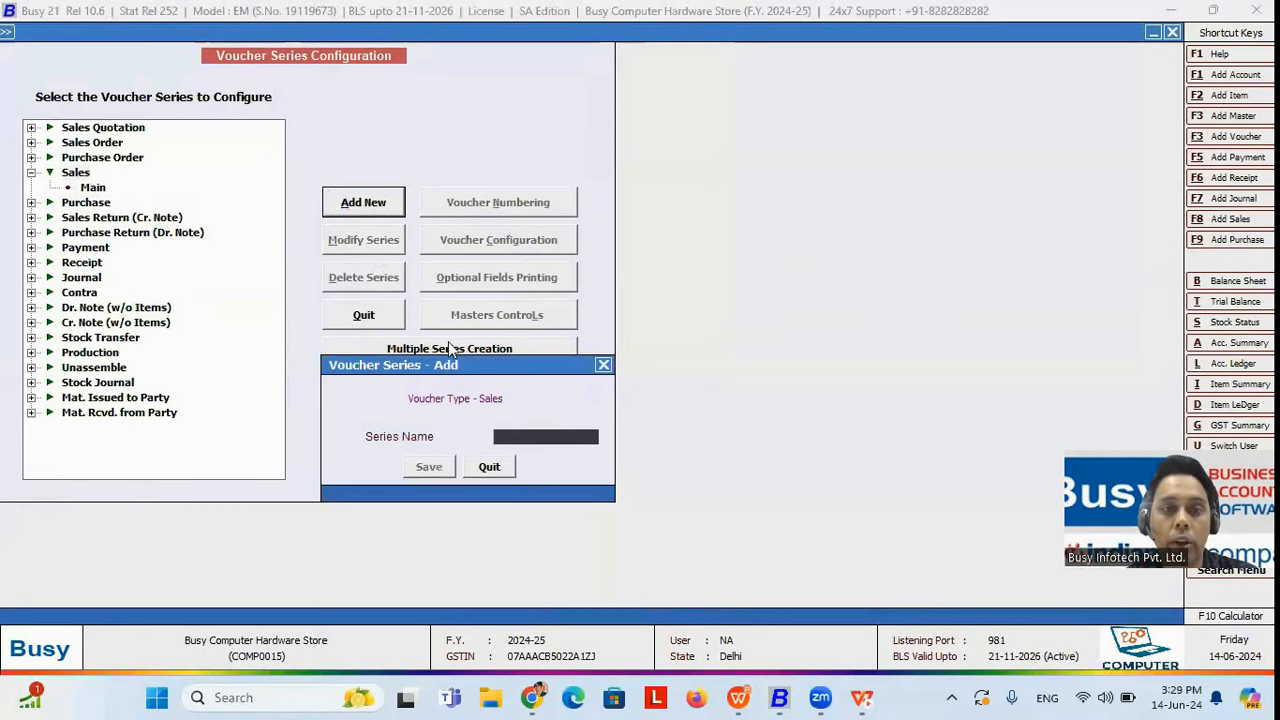
{"action": "left_click", "coordinate": [603, 364]}
{"action": "left_click", "coordinate": [94, 188]}
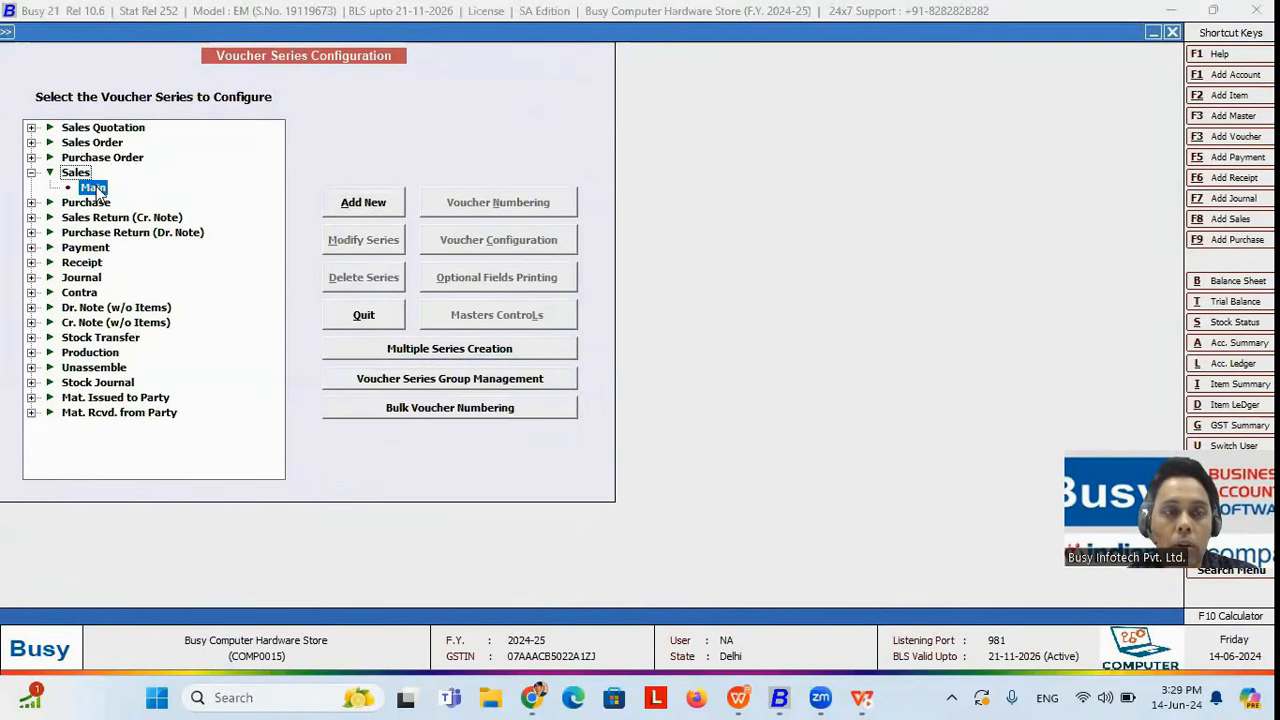
{"action": "left_click", "coordinate": [508, 244]}
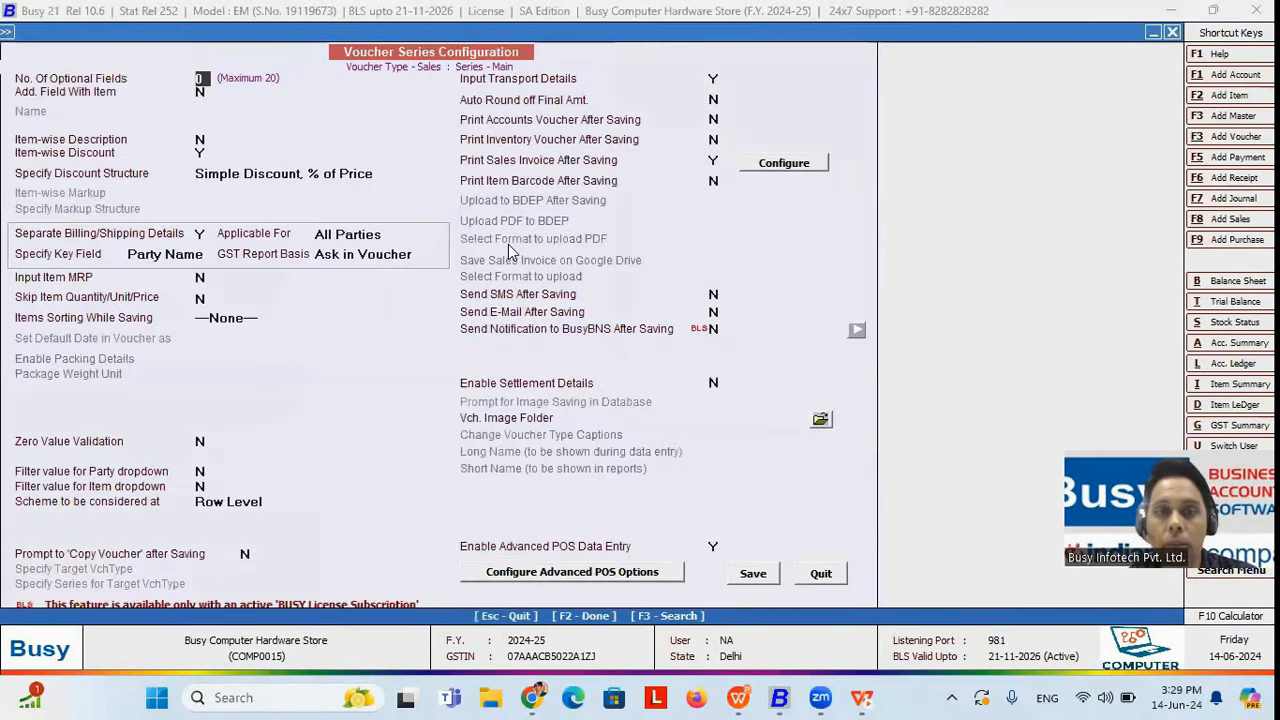
- Set Enable Advanced POS Data Entry to Y for the Main sales series and open its advanced POS options
{"action": "left_click", "coordinate": [714, 546]}
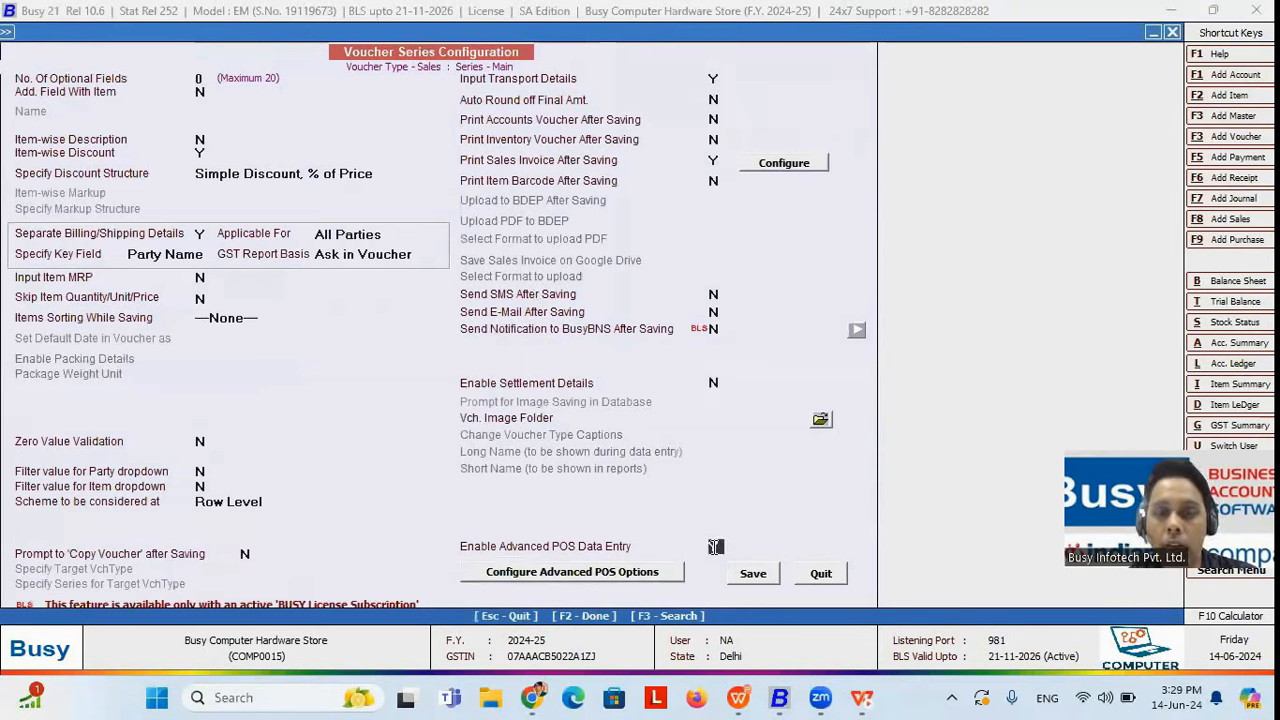
{"action": "key", "text": "y"}
{"action": "left_click", "coordinate": [560, 578]}
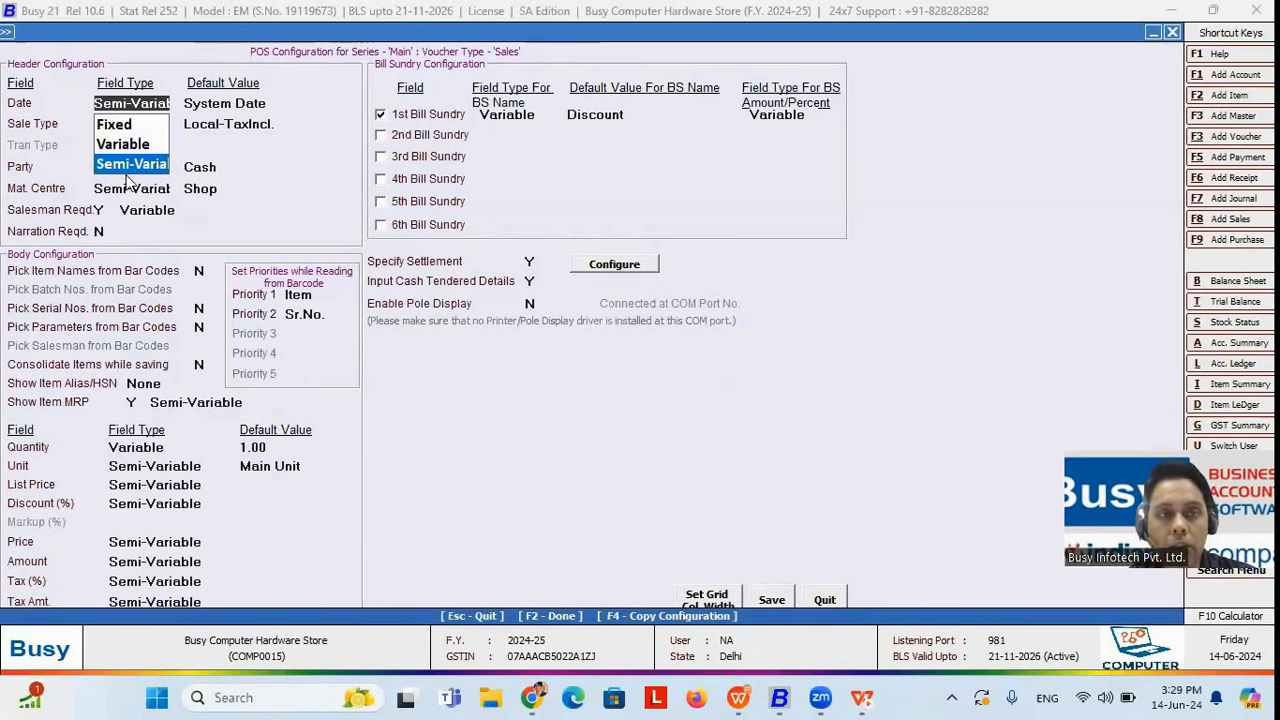
- Try the Fixed and Variable field types for the Date field and set it back to Semi-Variable
{"action": "left_click", "coordinate": [113, 126]}
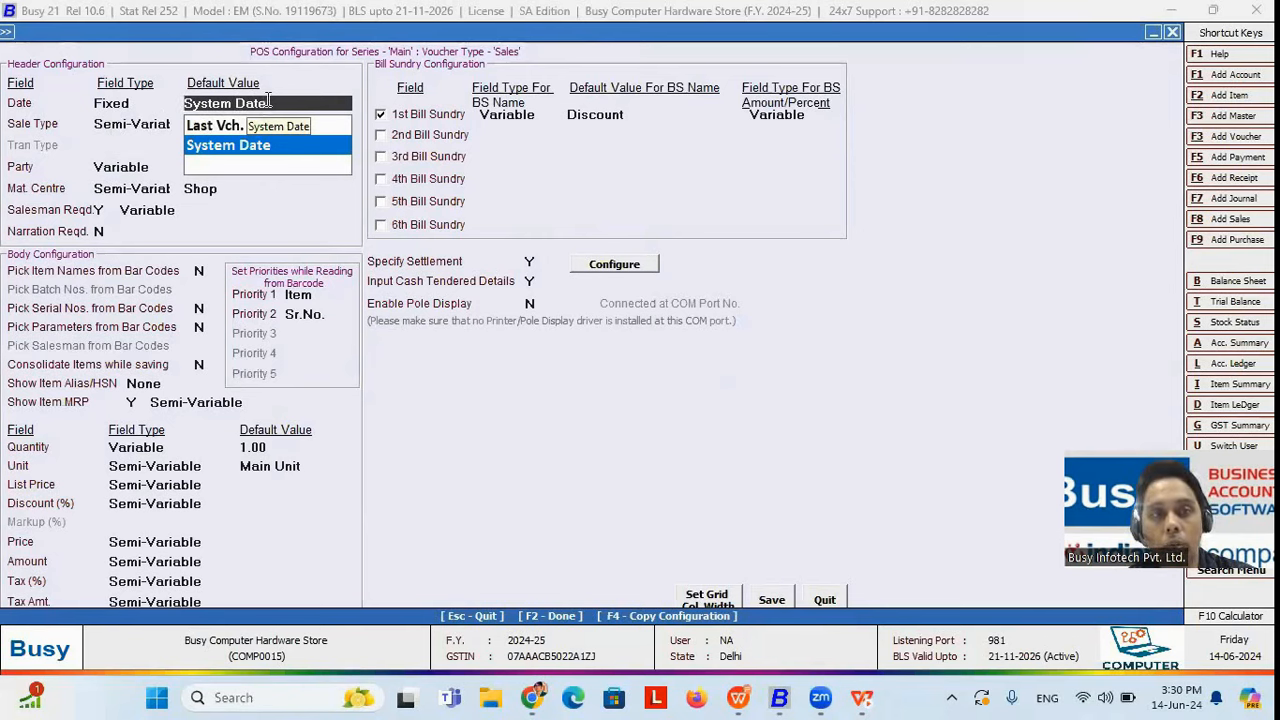
{"action": "left_click", "coordinate": [118, 103]}
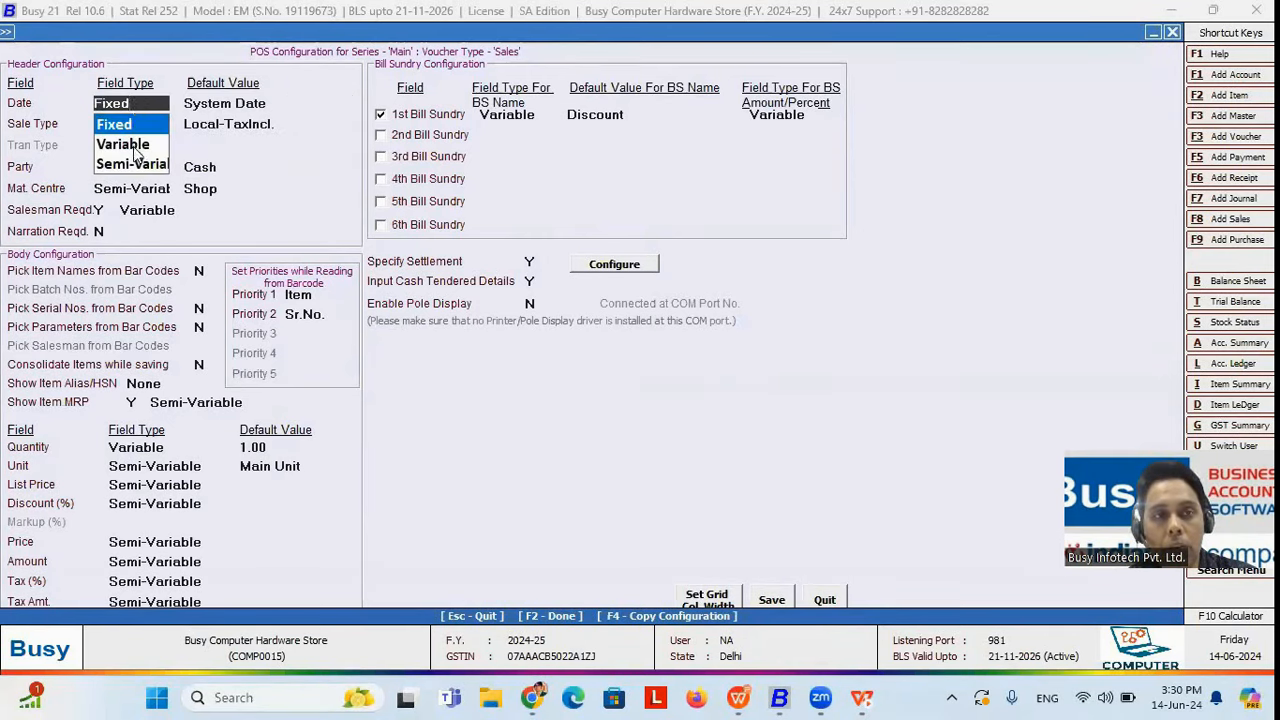
{"action": "left_click", "coordinate": [133, 146]}
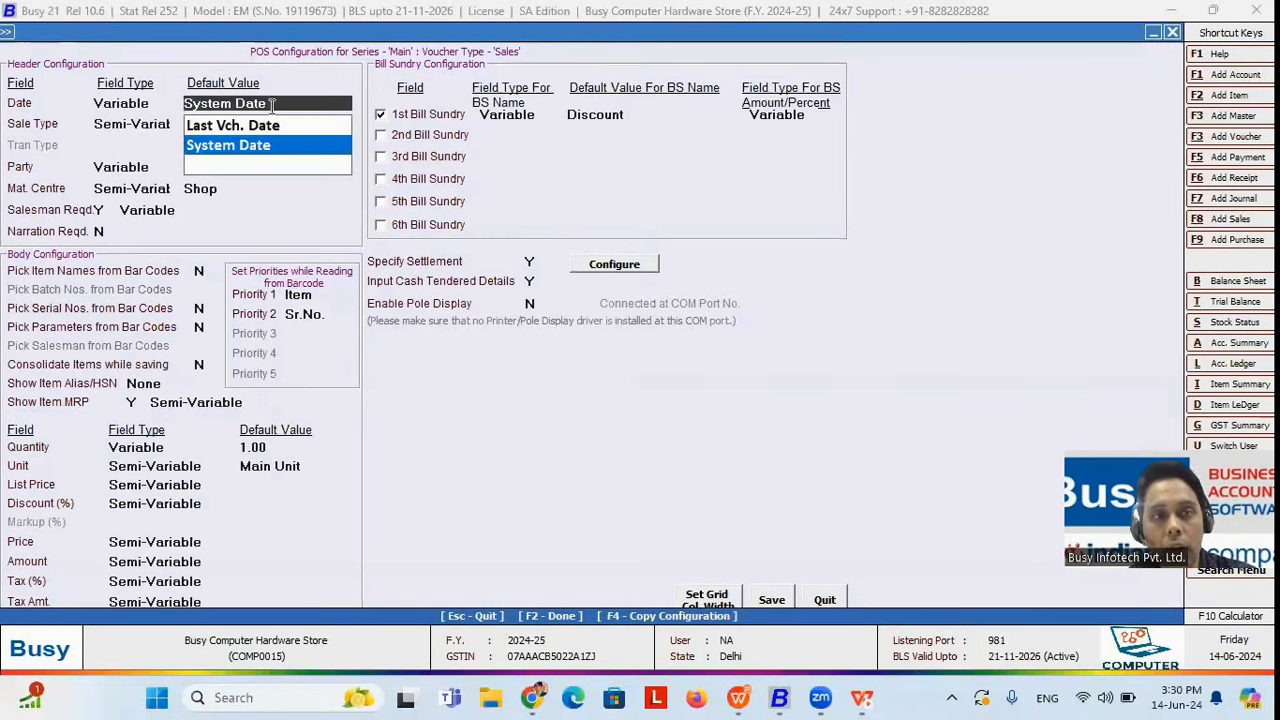
{"action": "left_click", "coordinate": [131, 104]}
{"action": "left_click", "coordinate": [121, 163]}
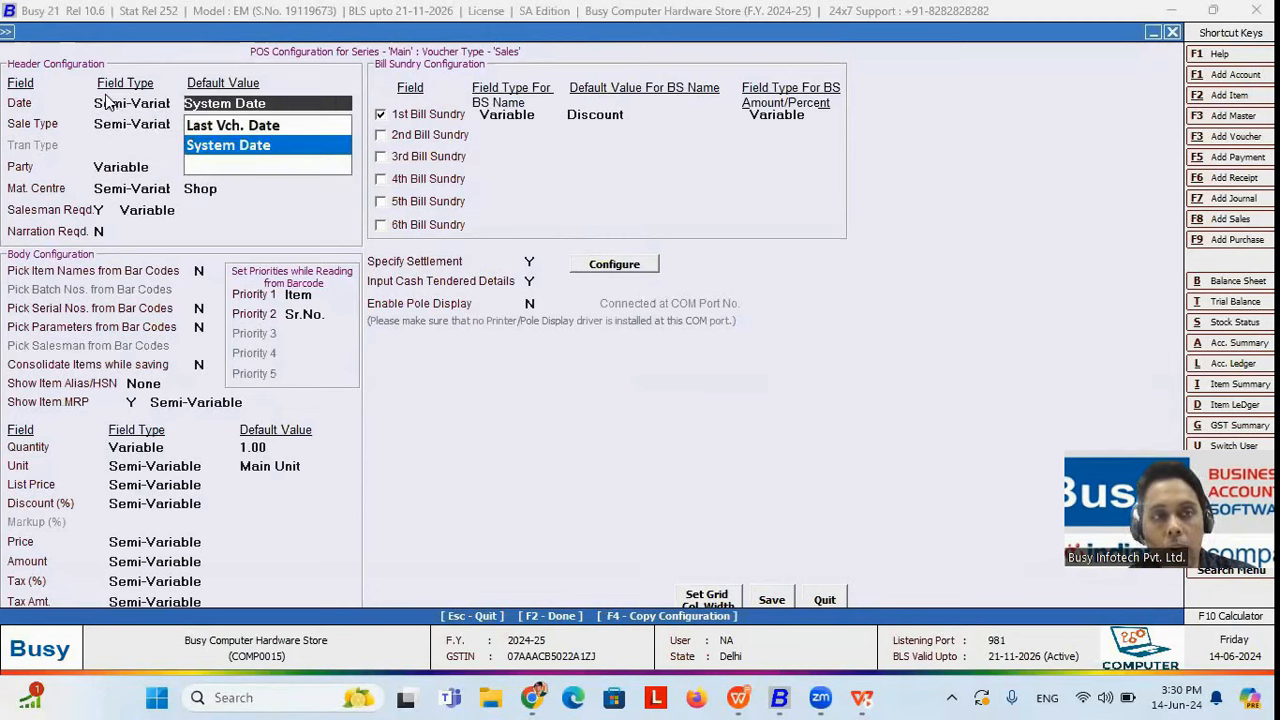
{"action": "left_click", "coordinate": [120, 103]}
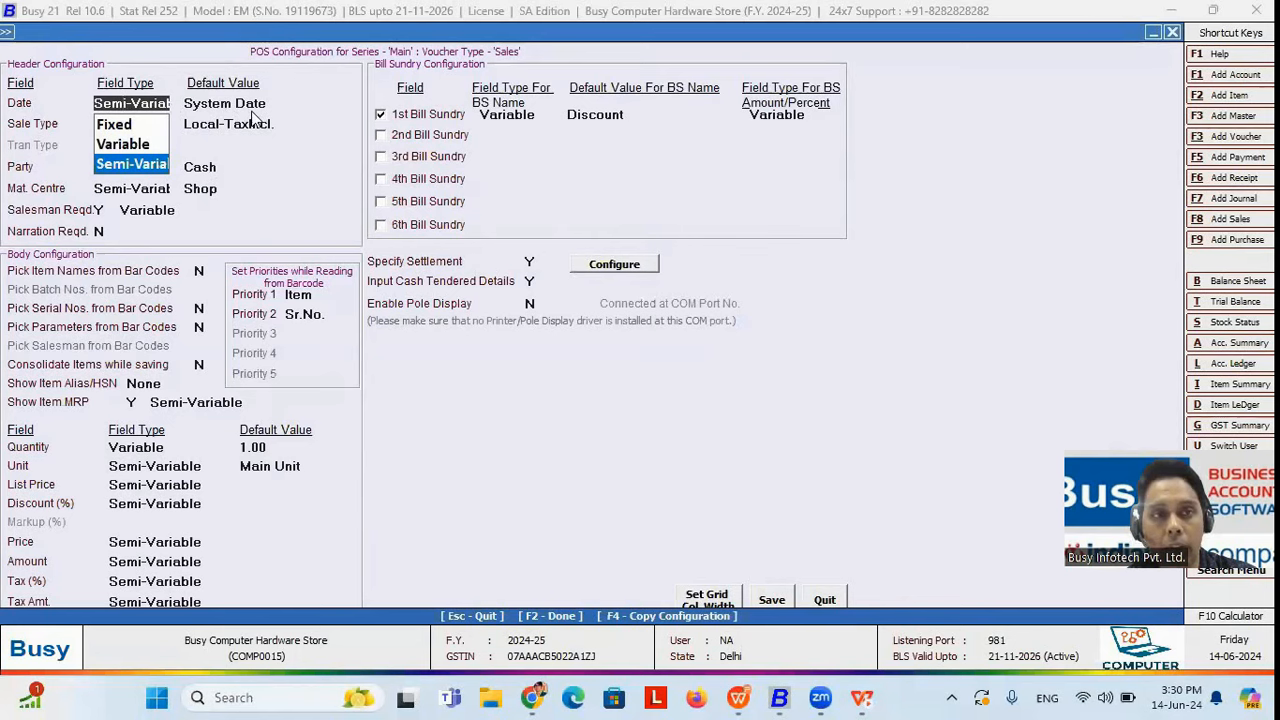
{"action": "key", "text": "Return"}
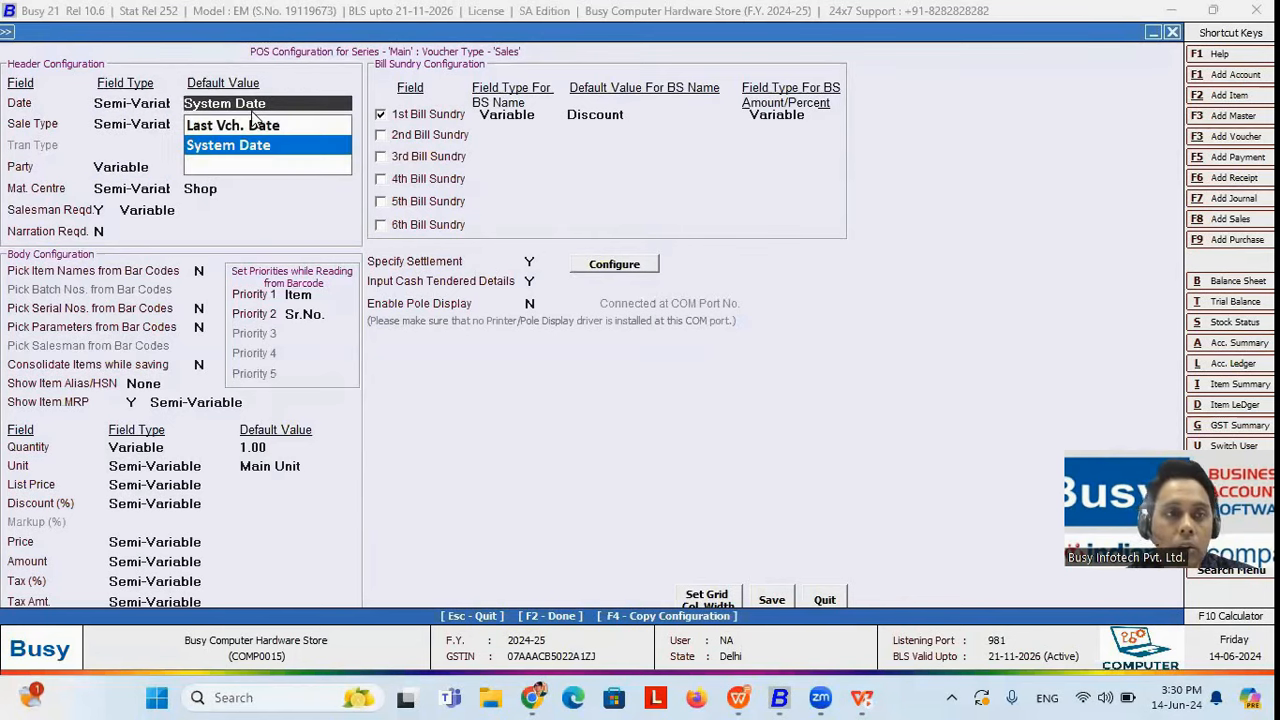
{"action": "left_click", "coordinate": [128, 101]}
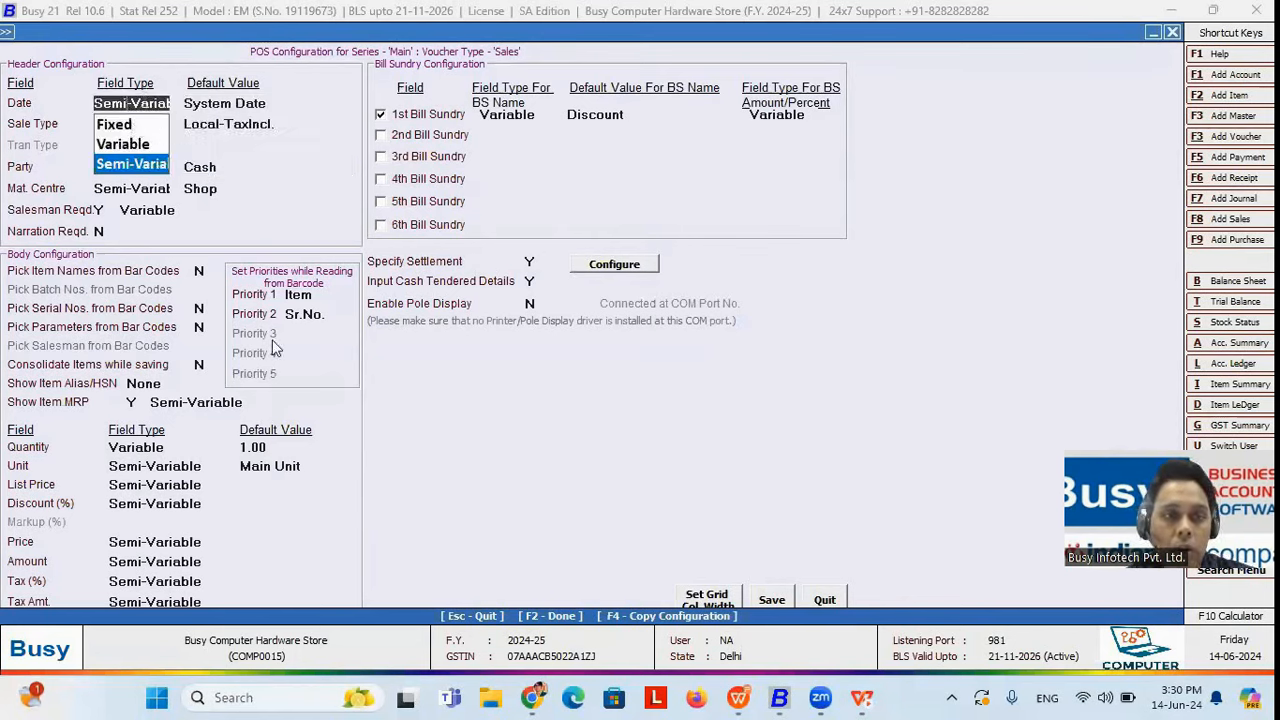
- Set the account of the Cash settlement mode to Cash in the voucher settlement configuration and accept it
{"action": "left_click", "coordinate": [199, 309]}
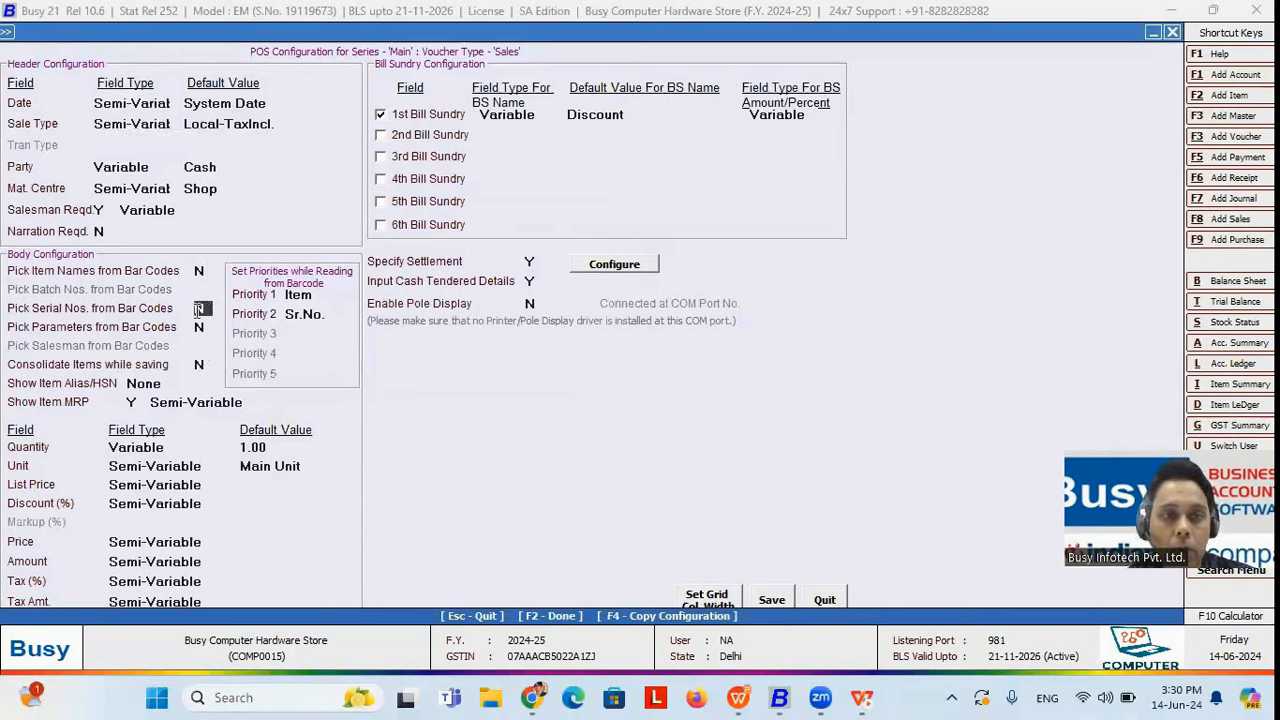
{"action": "left_click", "coordinate": [624, 266]}
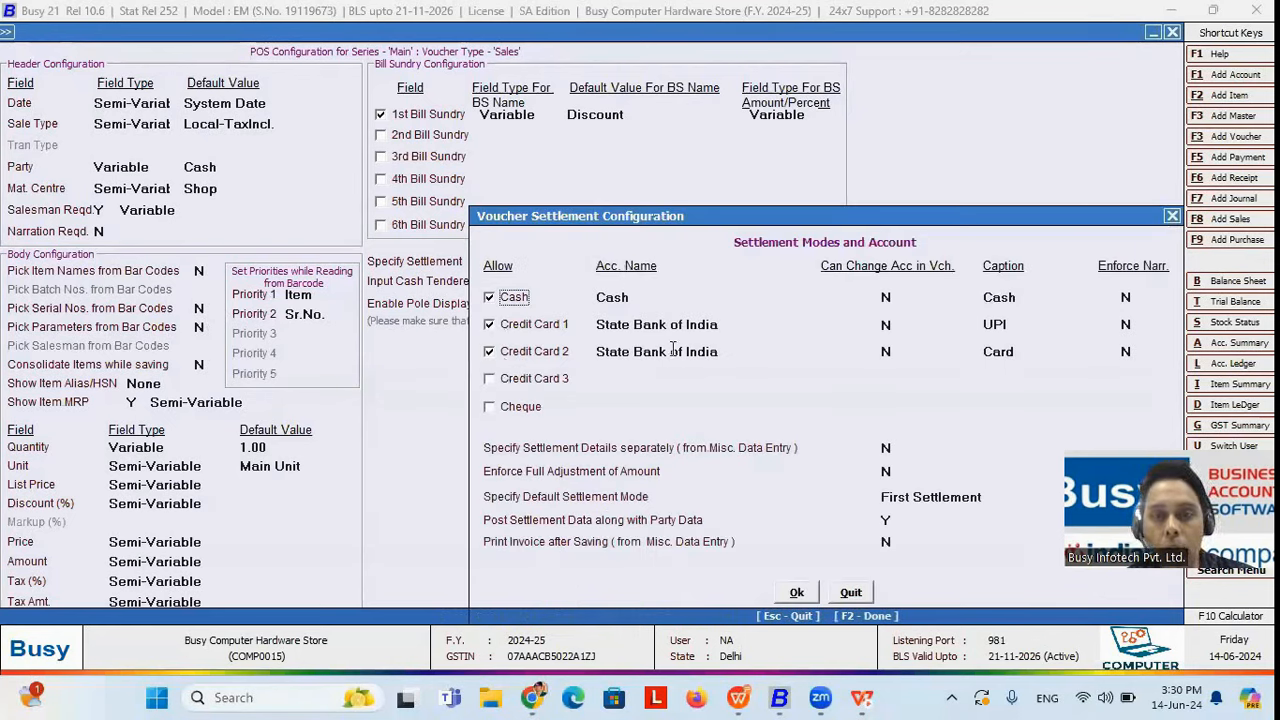
{"action": "left_click", "coordinate": [651, 292]}
{"action": "type", "text": "C"}
{"action": "key", "text": "BackSpace"}
{"action": "type", "text": "cash"}
{"action": "key", "text": "Return"}
{"action": "key", "text": "Return"}
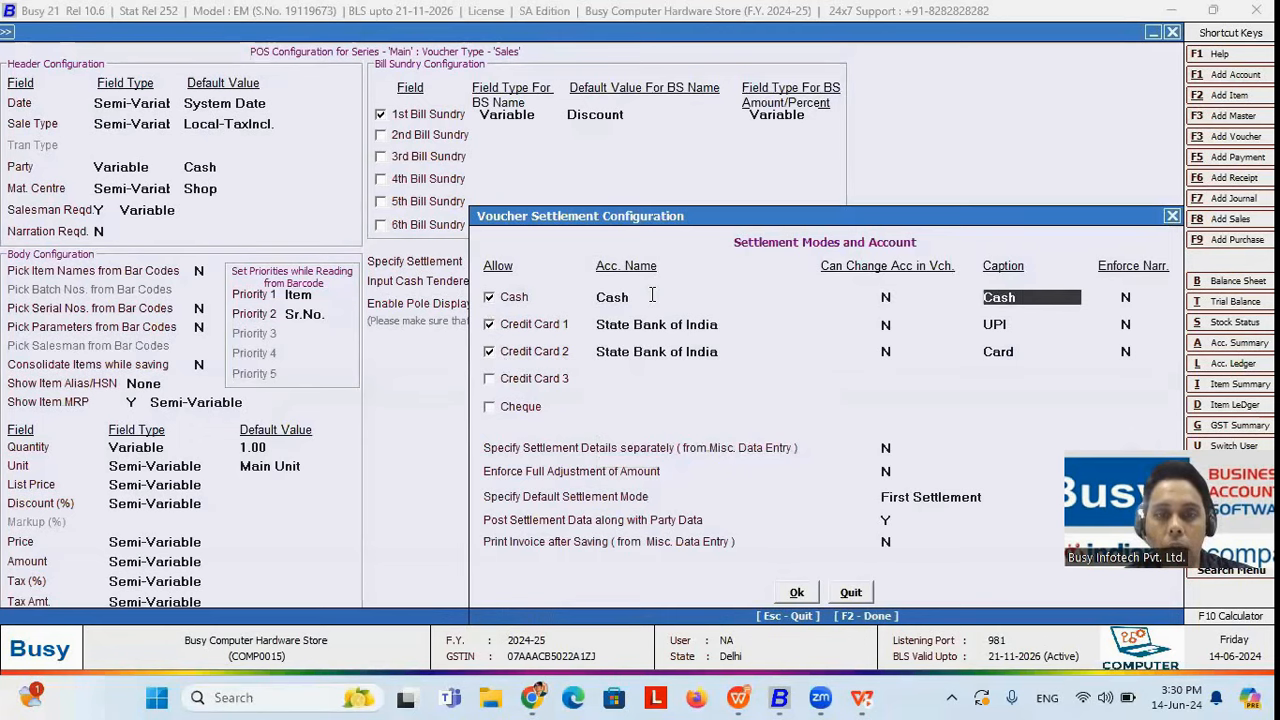
{"action": "key", "text": "F2"}
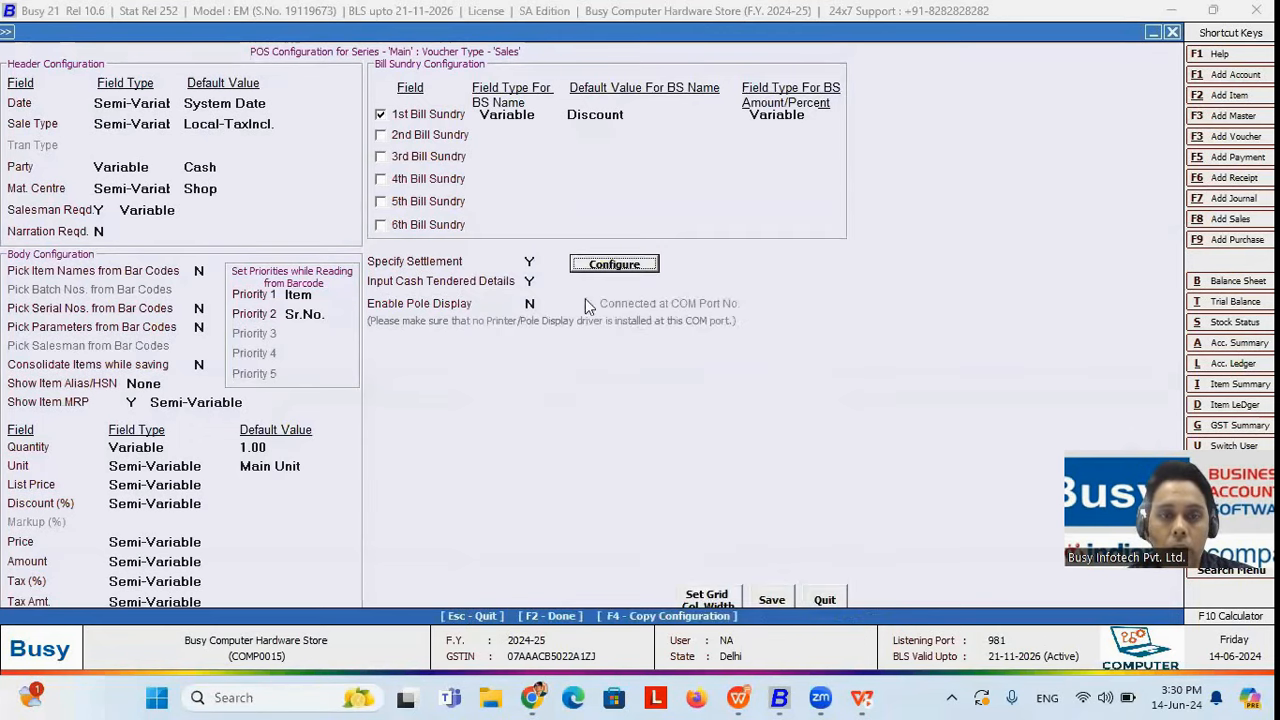
- Set Input Cash Tendered Details to Y and quit the POS and voucher series configuration without saving
{"action": "left_click", "coordinate": [530, 282]}
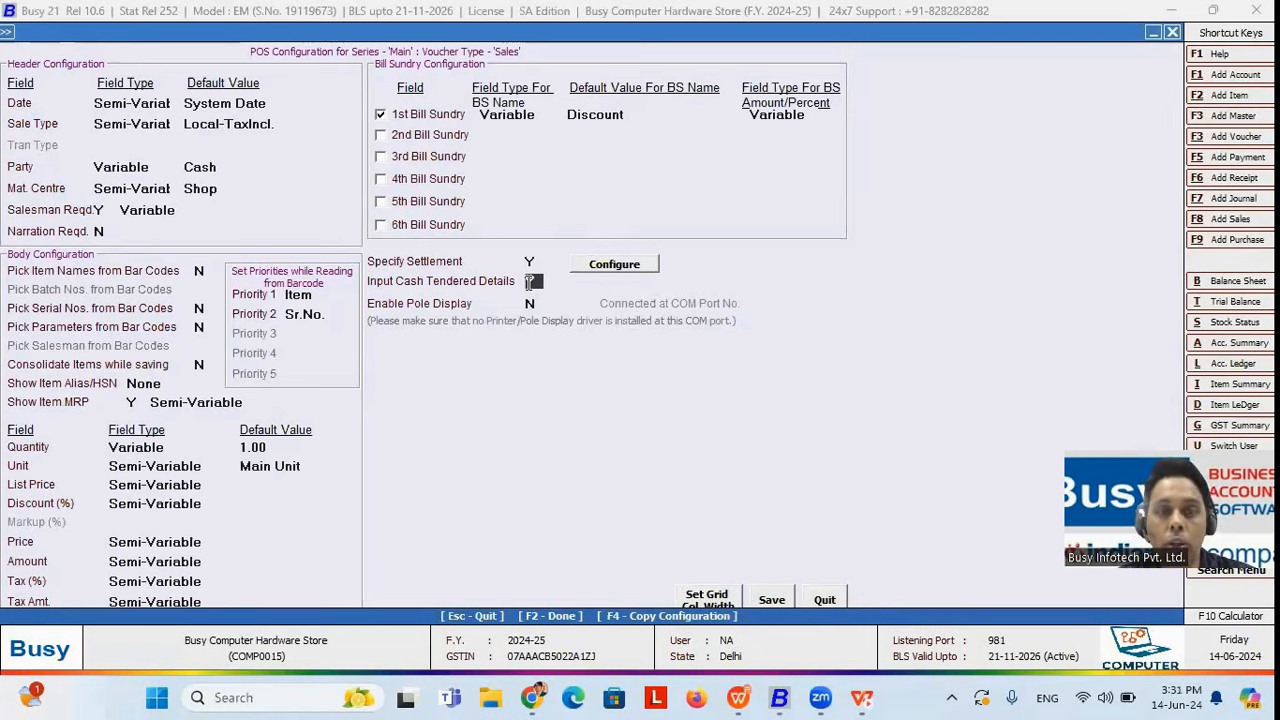
{"action": "type", "text": "y"}
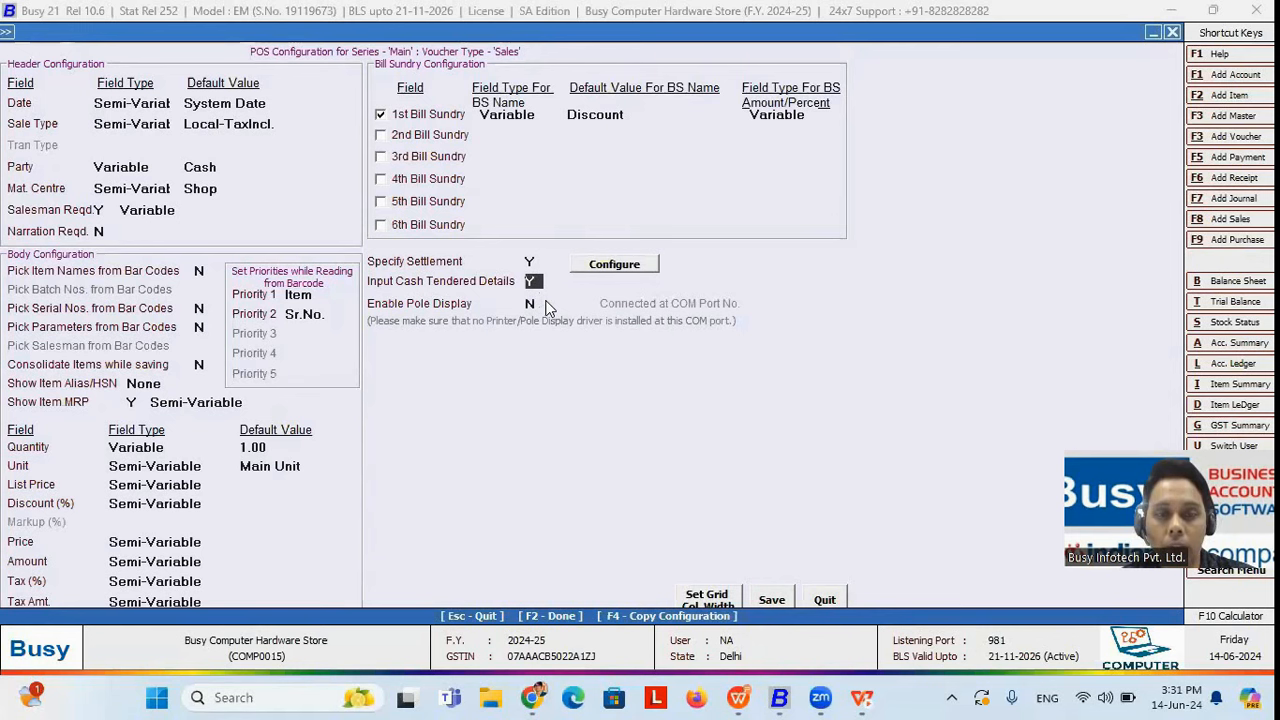
{"action": "left_click", "coordinate": [838, 598]}
{"action": "key", "text": "Return"}
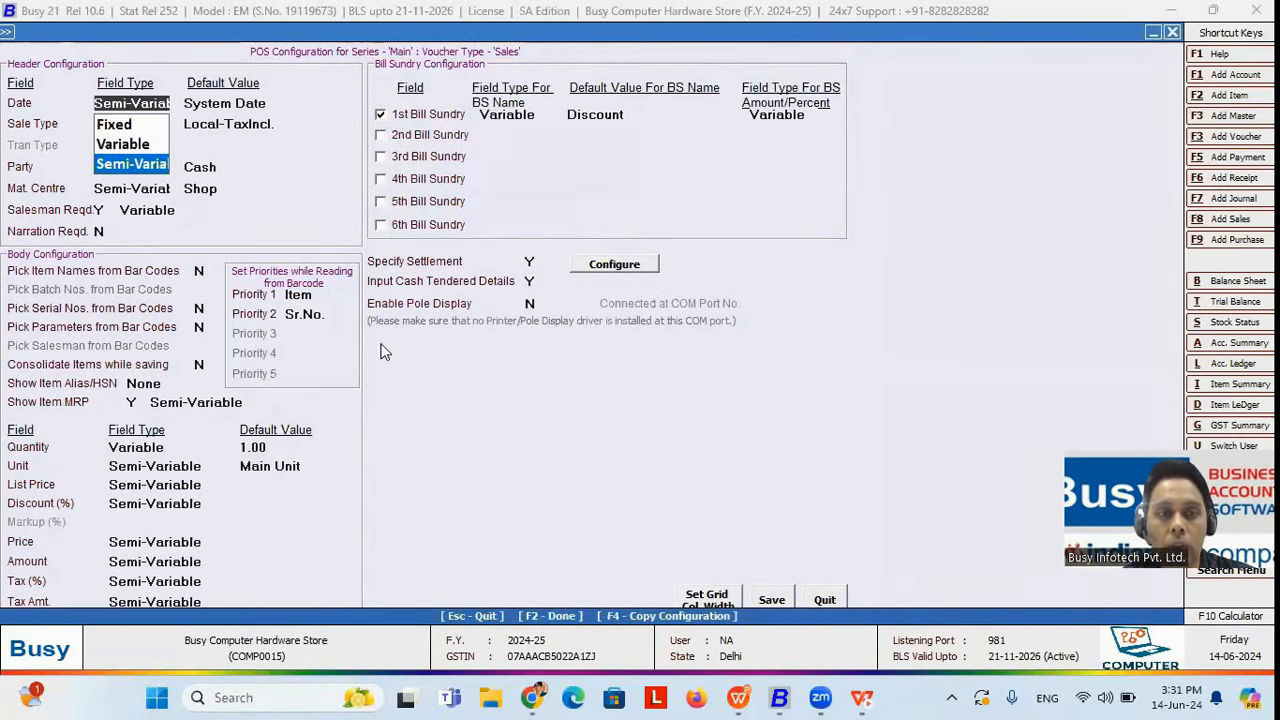
{"action": "left_click", "coordinate": [825, 598]}
{"action": "key", "text": "Escape"}
{"action": "key", "text": "Escape"}
{"action": "key", "text": "Escape"}
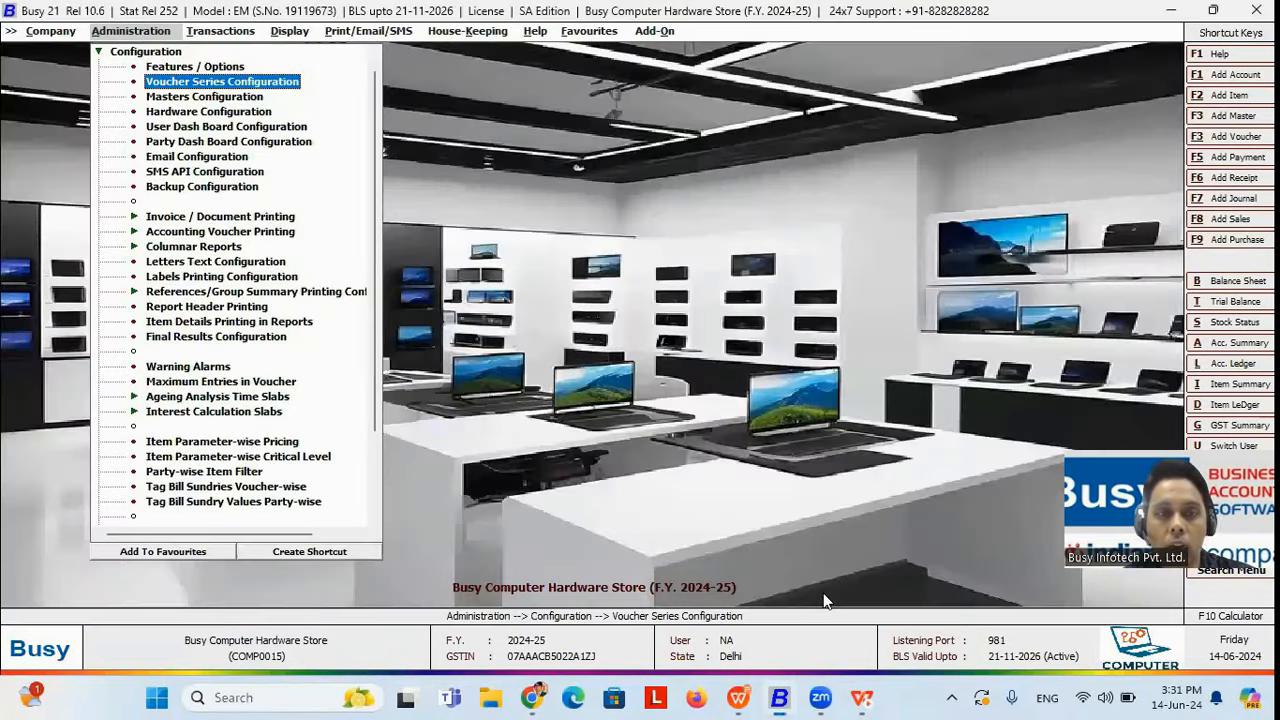
- Open a new sales voucher for the party Cash with the GST report basis As Per Party Master
{"action": "key", "text": "Right"}
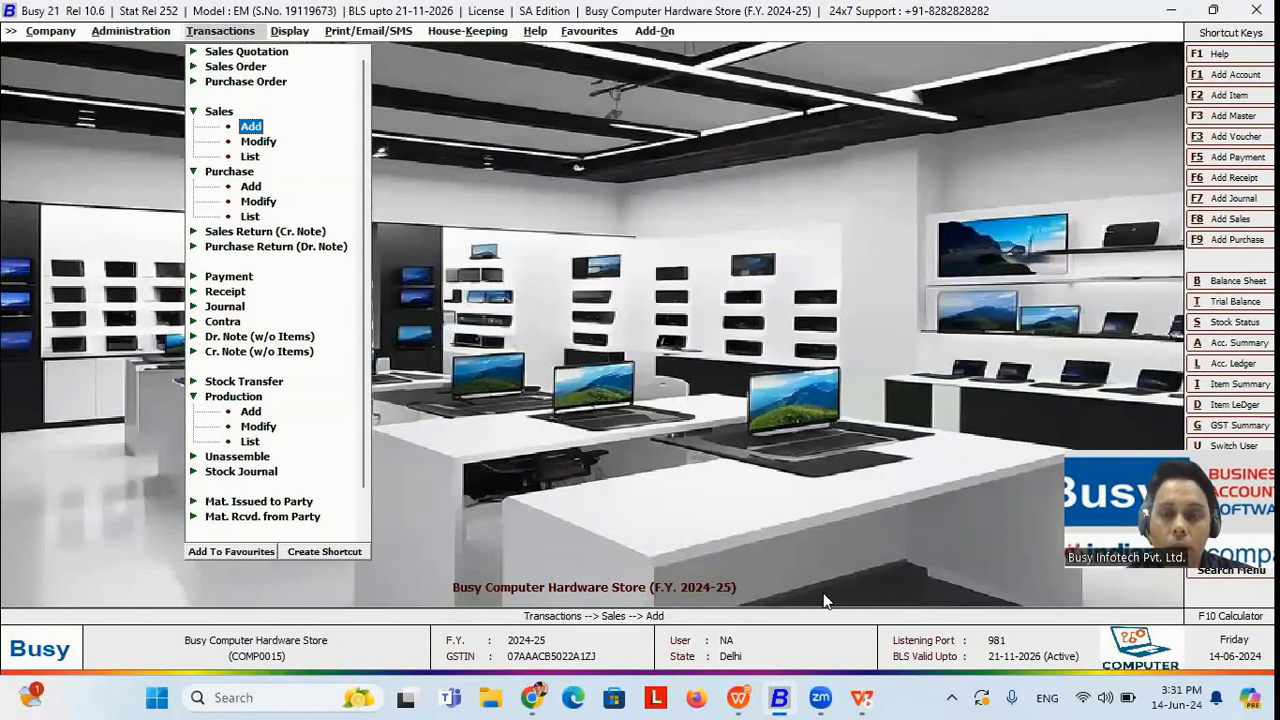
{"action": "key", "text": "Return"}
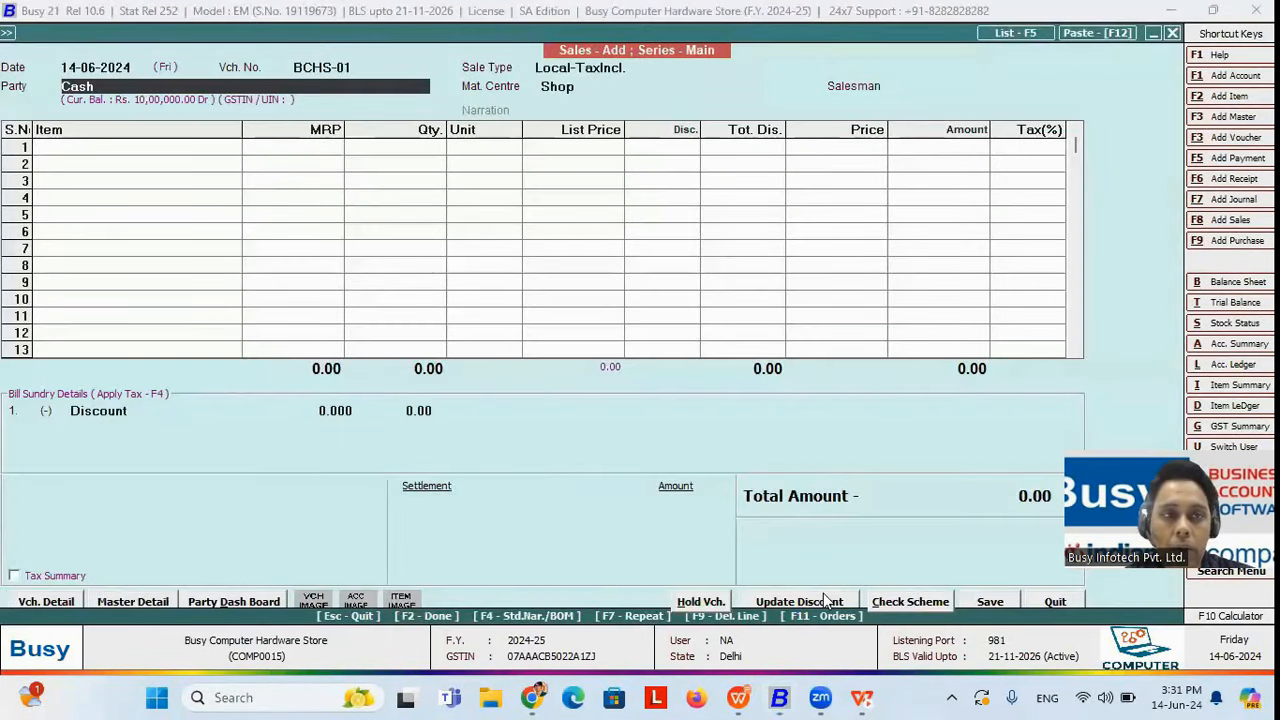
{"action": "type", "text": "c"}
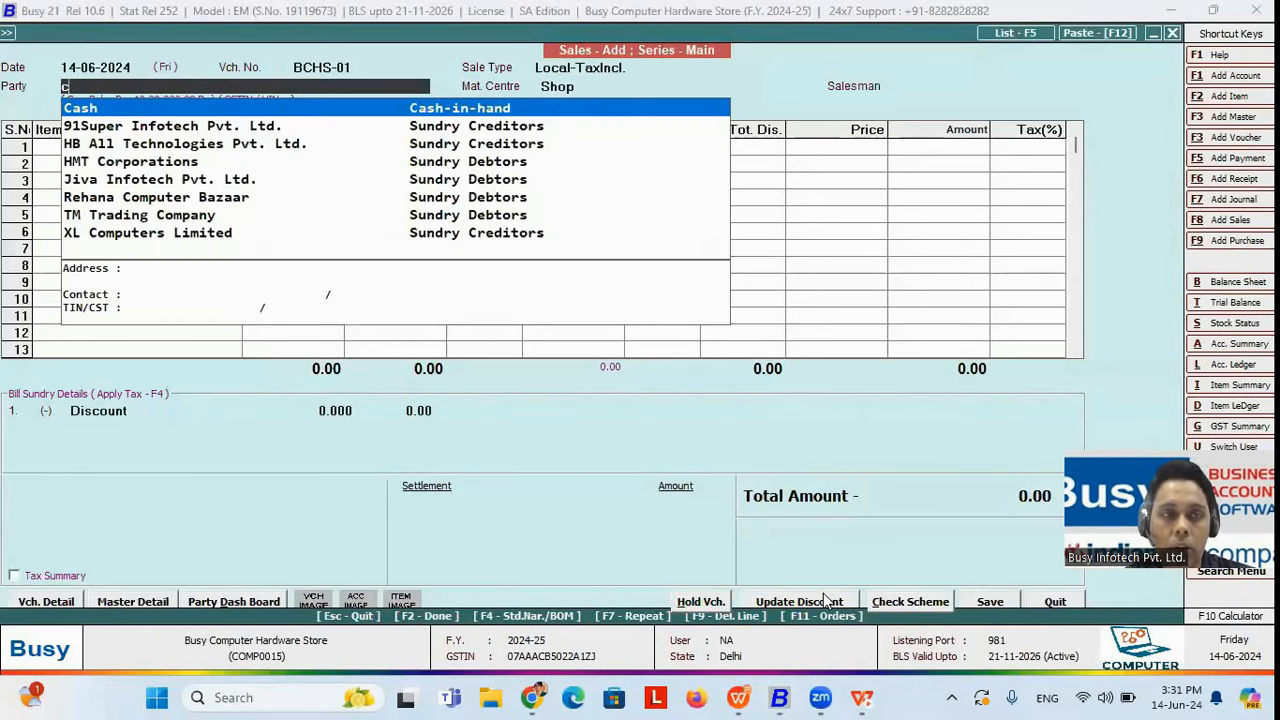
{"action": "key", "text": "Return"}
{"action": "key", "text": "Escape"}
{"action": "key", "text": "Up"}
{"action": "key", "text": "Return"}
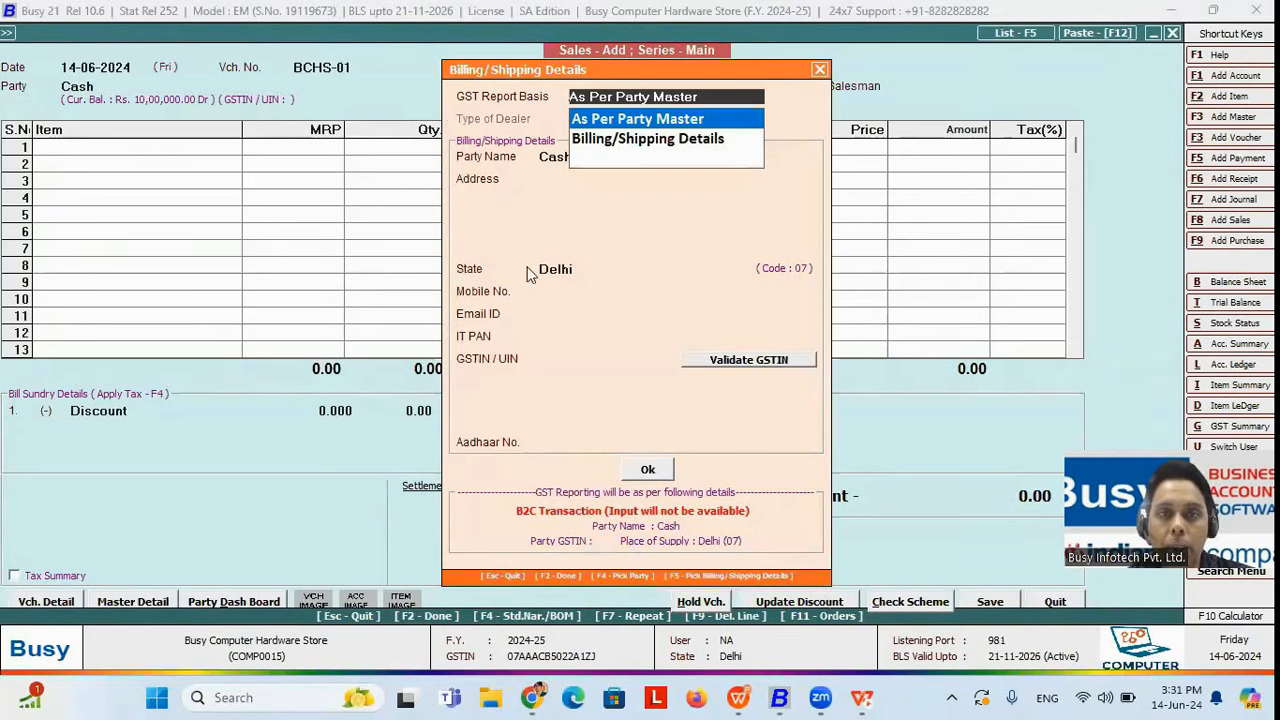
{"action": "key", "text": "Return"}
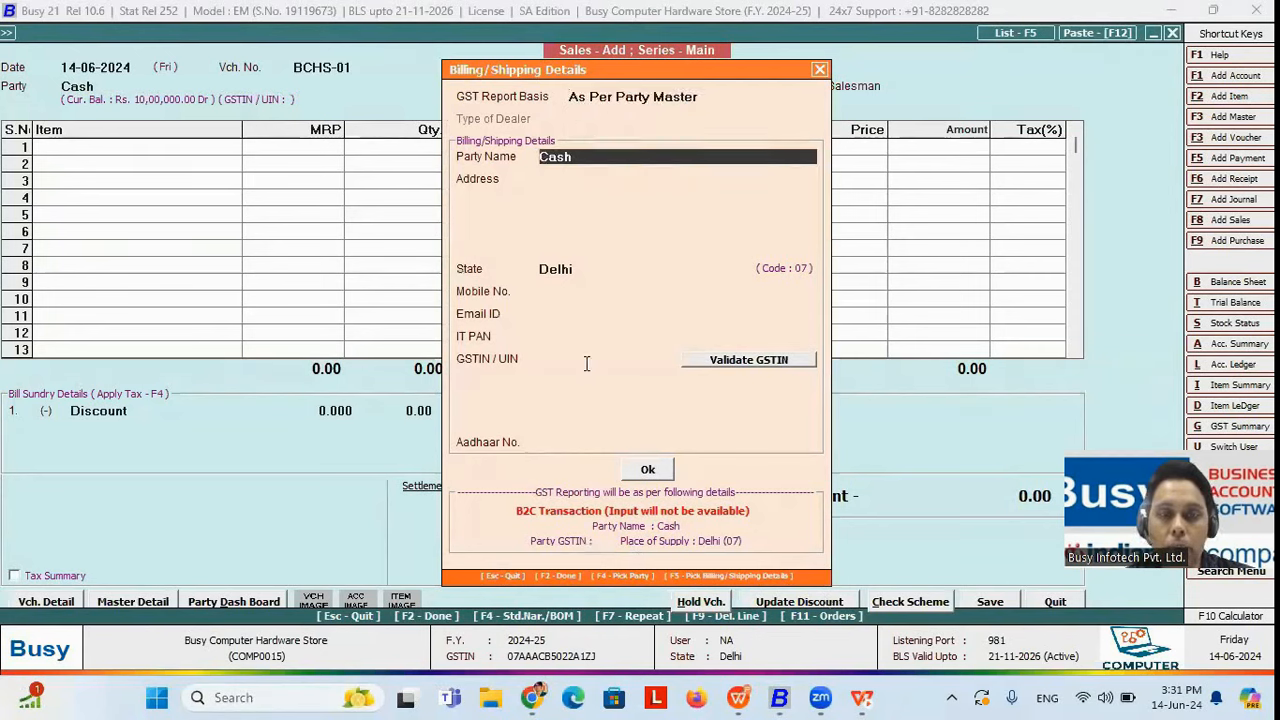
- Fill in the customer's name and address in the billing/shipping details, keep the state Delhi, and accept them
{"action": "type", "text": "Amit"}
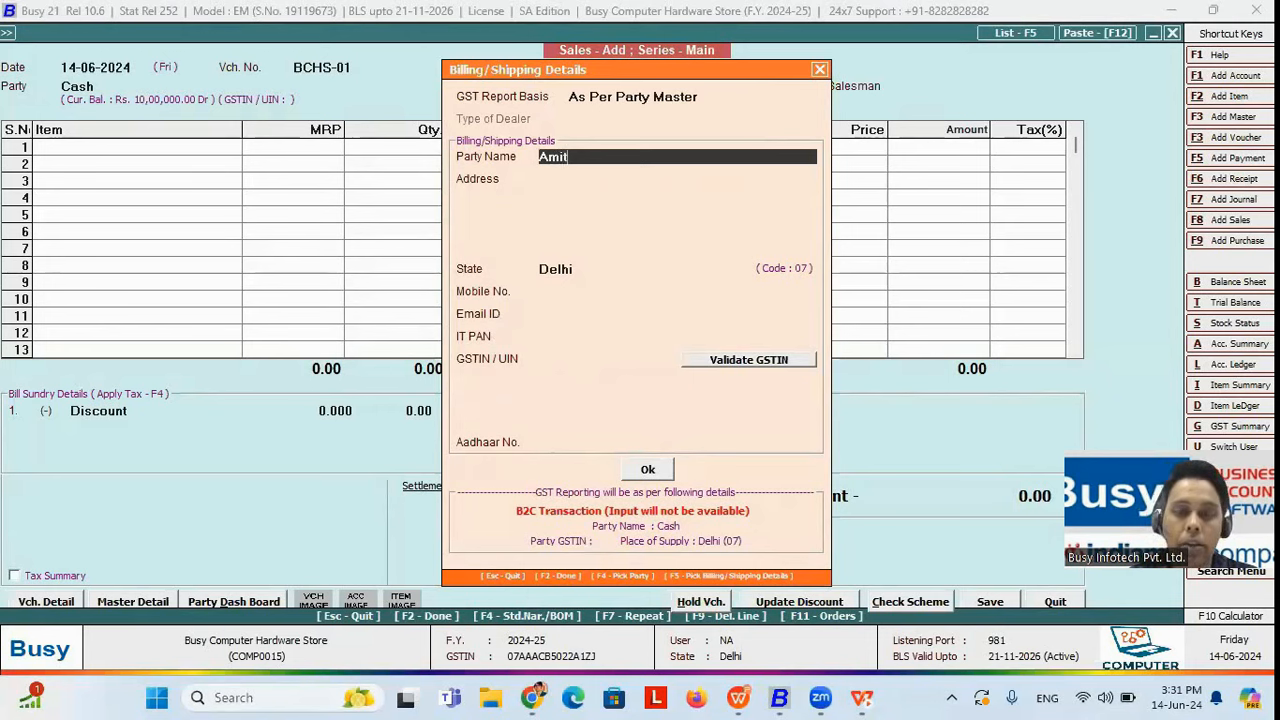
{"action": "key", "text": "Return"}
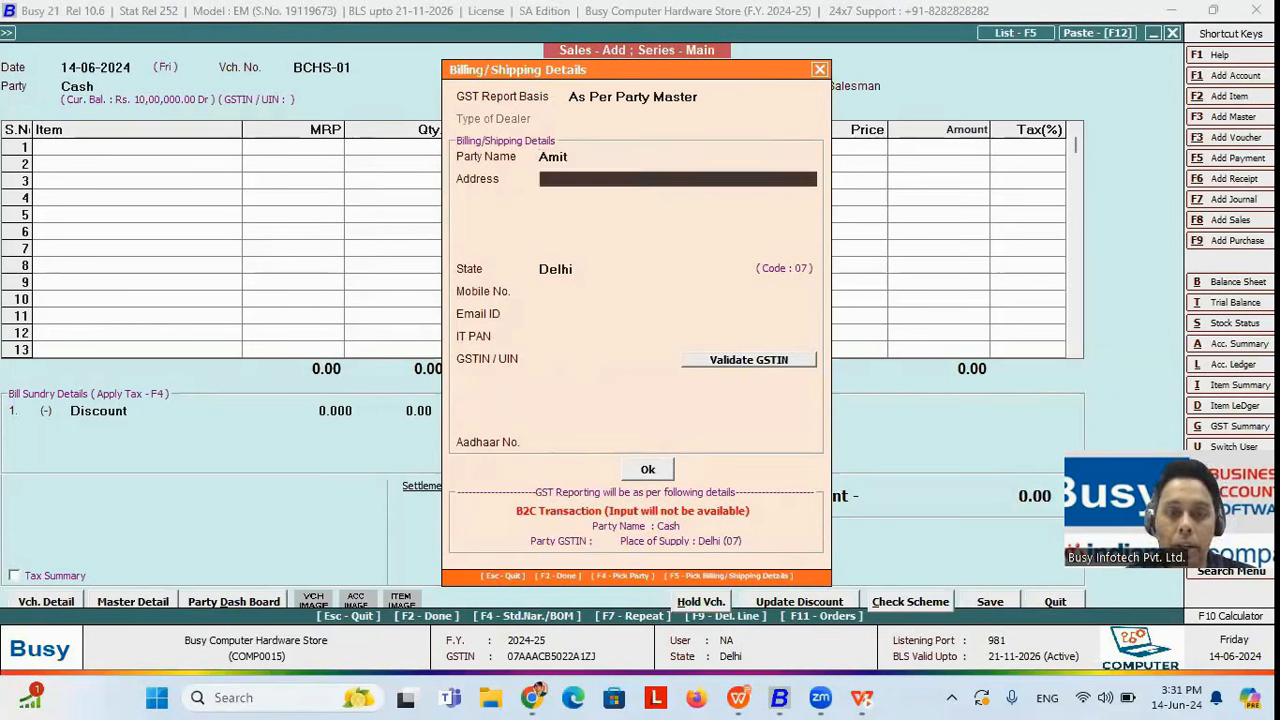
{"action": "type", "text": "kolkjata"}
{"action": "key", "text": "BackSpace"}
{"action": "key", "text": "BackSpace"}
{"action": "key", "text": "BackSpace"}
{"action": "key", "text": "BackSpace"}
{"action": "type", "text": "ata"}
{"action": "key", "text": "Return"}
{"action": "key", "text": "Return"}
{"action": "key", "text": "Return"}
{"action": "key", "text": "Return"}
{"action": "key", "text": "Return"}
{"action": "key", "text": "Return"}
{"action": "key", "text": "Return"}
{"action": "key", "text": "Return"}
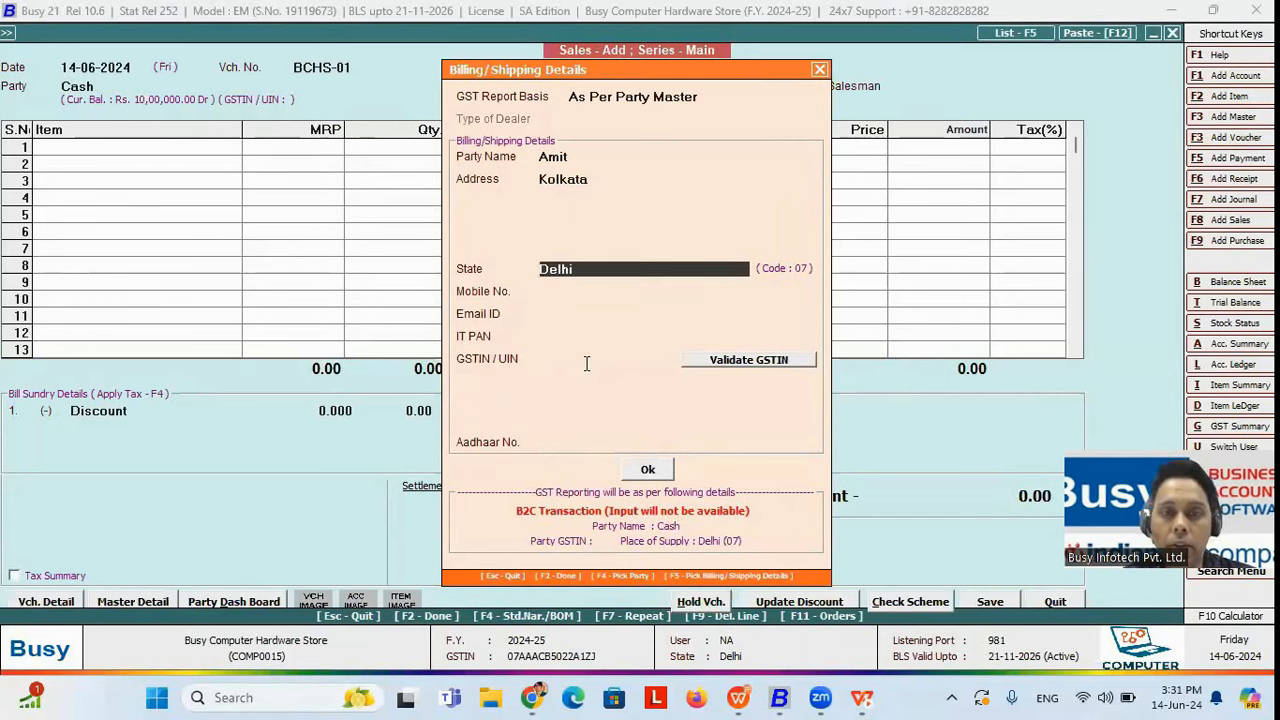
{"action": "key", "text": "Return"}
{"action": "key", "text": "Return"}
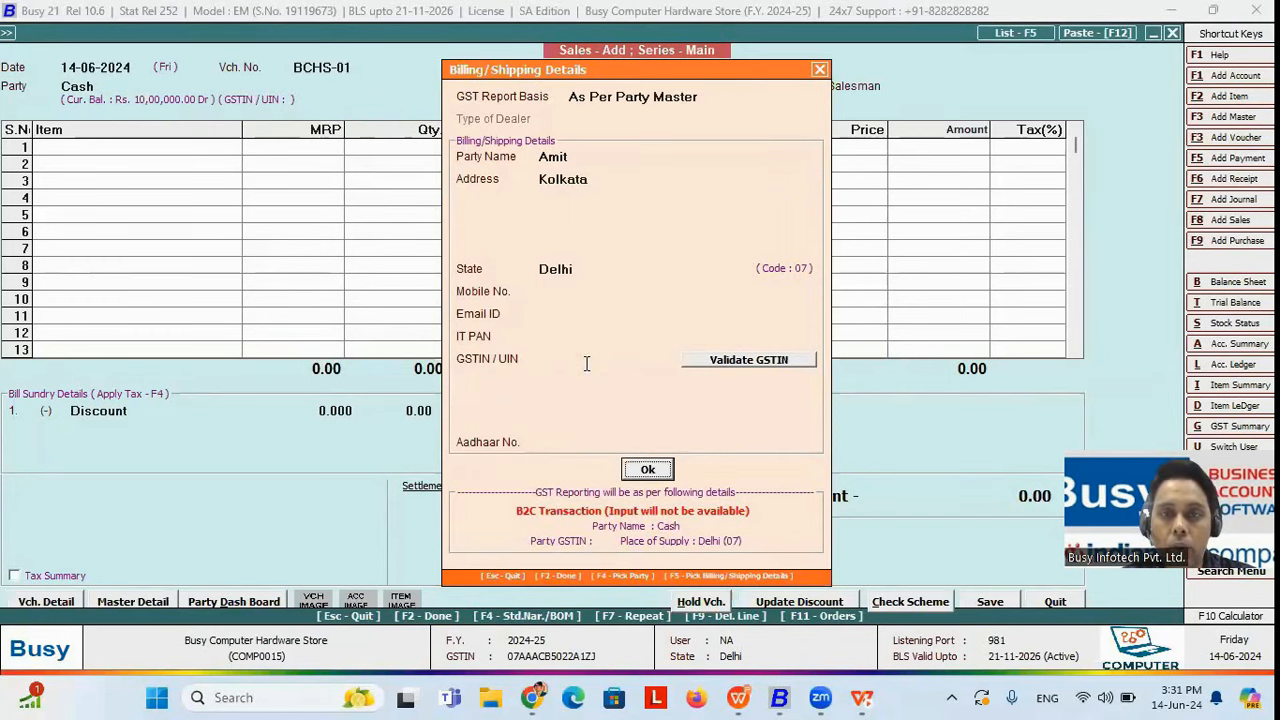
{"action": "key", "text": "Return"}
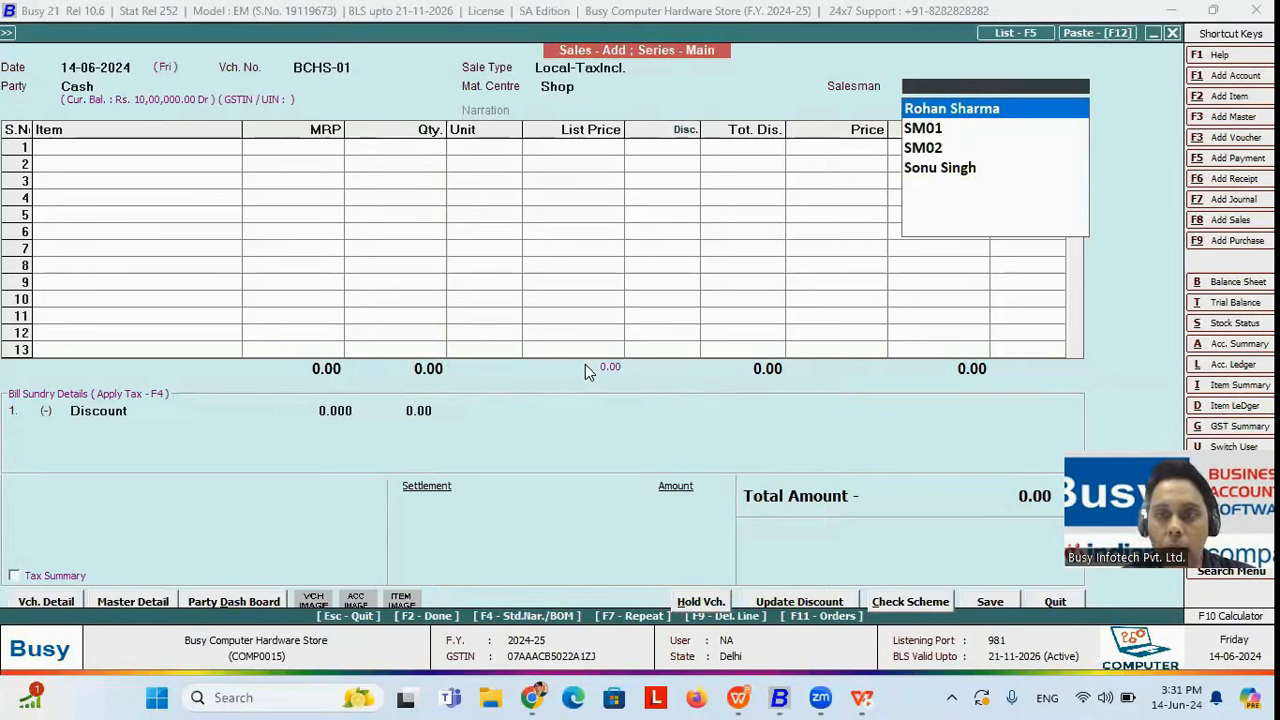
- Select the first listed salesman and add 1 Pcs. of Desktop (Customized) to the sales voucher
{"action": "key", "text": "Return"}
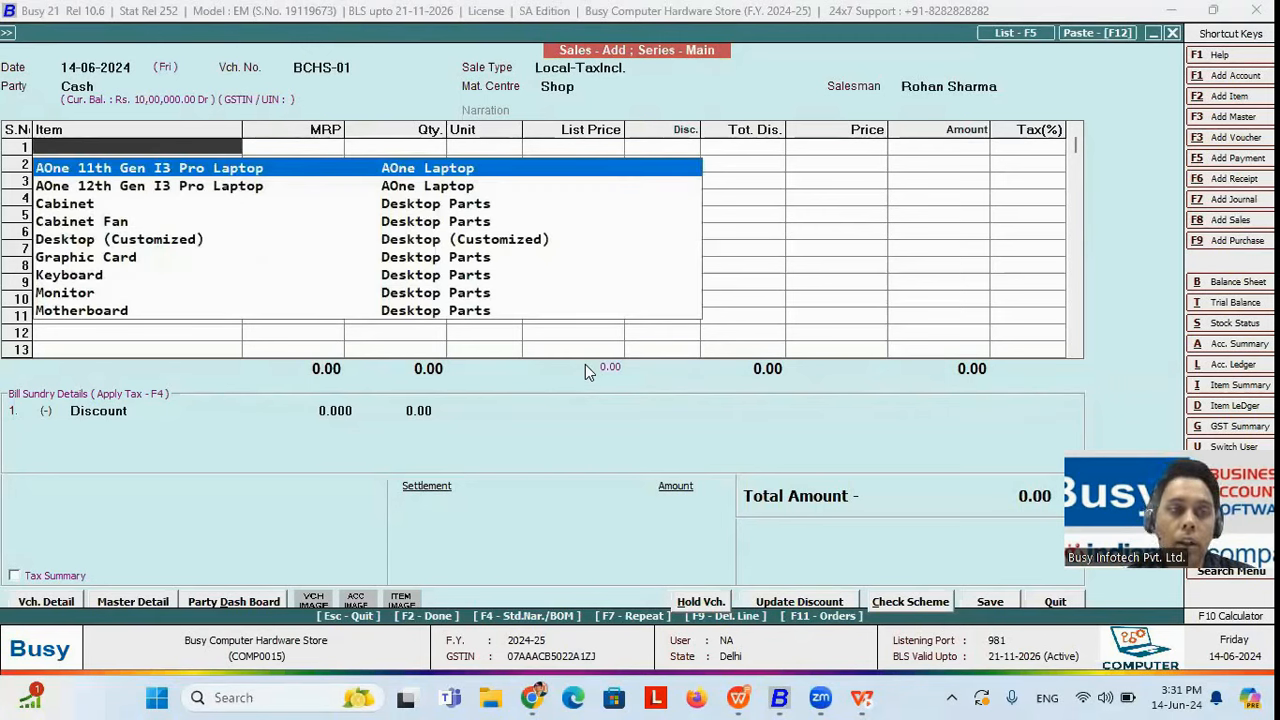
{"action": "type", "text": "de"}
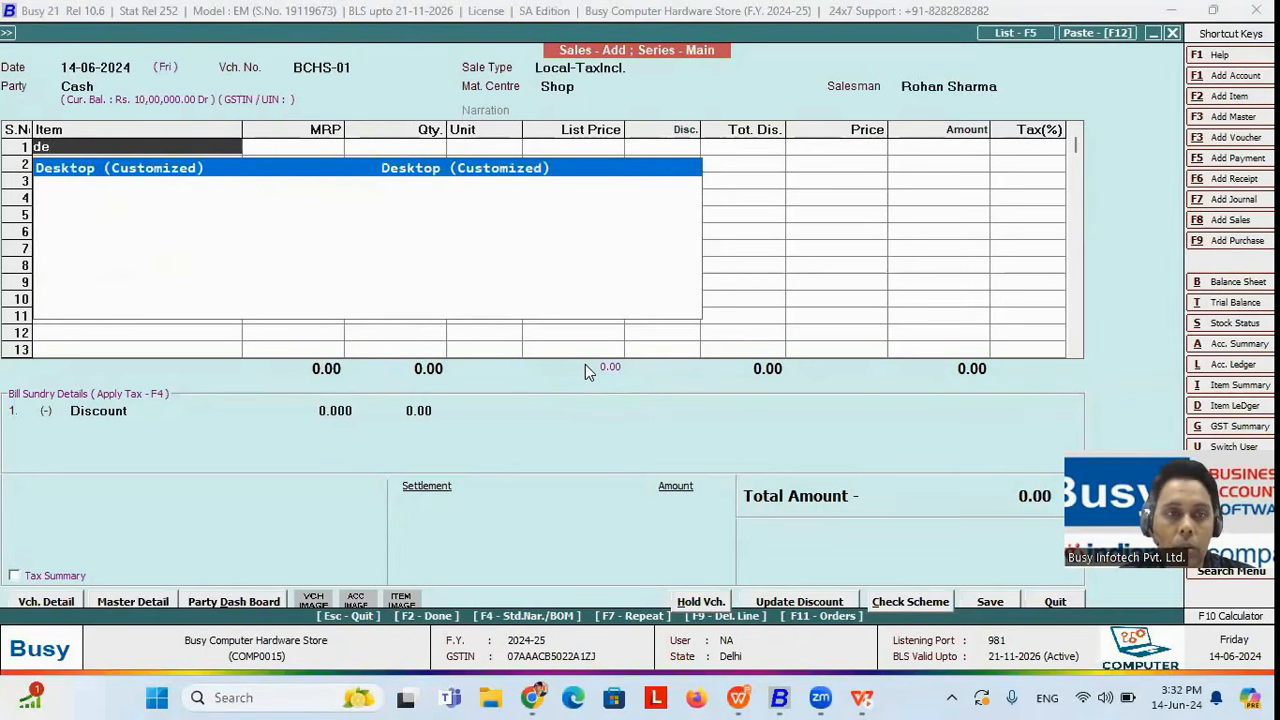
{"action": "key", "text": "Return"}
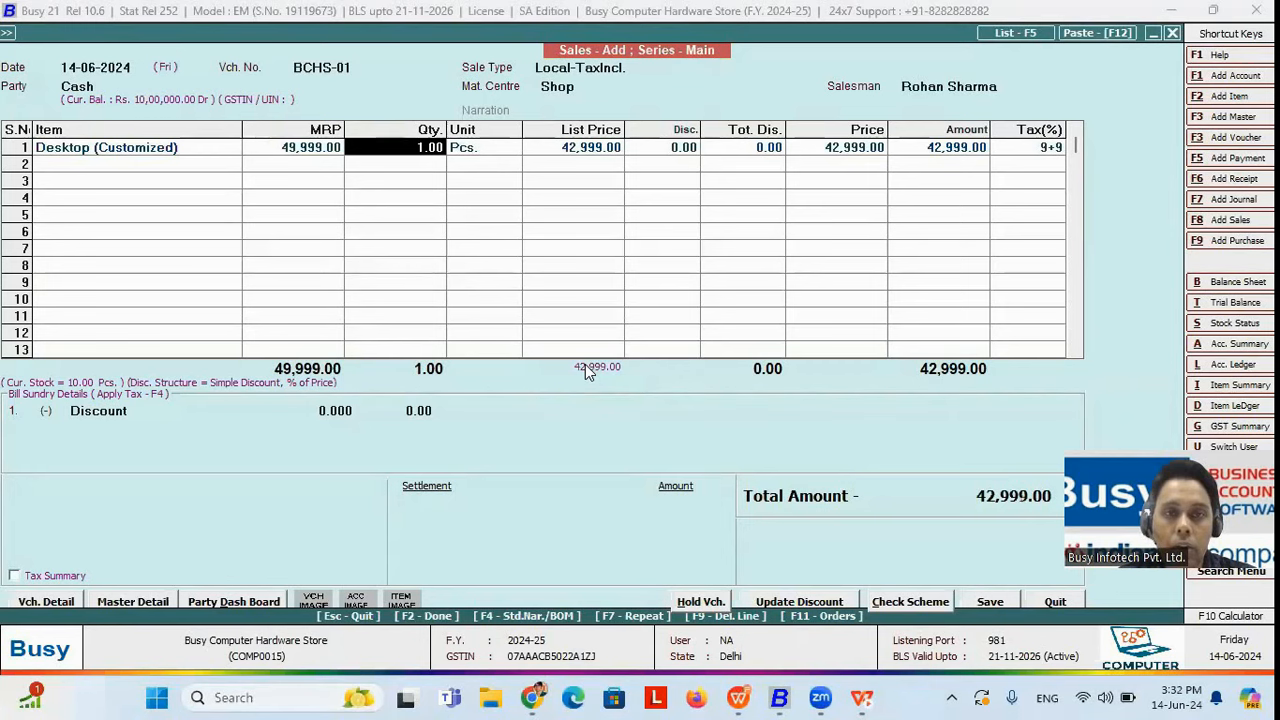
{"action": "key", "text": "Return"}
{"action": "key", "text": "Return"}
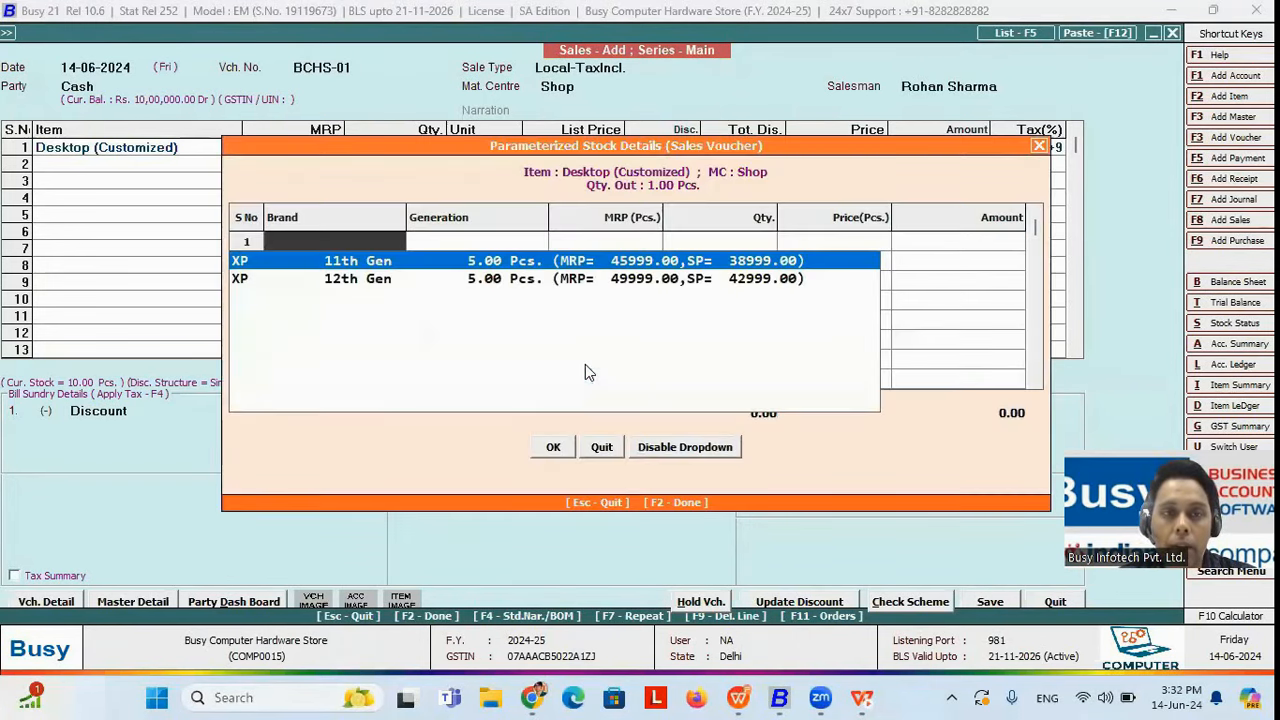
- Try to allocate the desktop to the XP brand, 11th Gen stock, and quit the serial number selection
{"action": "key", "text": "Down"}
{"action": "key", "text": "Up"}
{"action": "key", "text": "Down"}
{"action": "key", "text": "Up"}
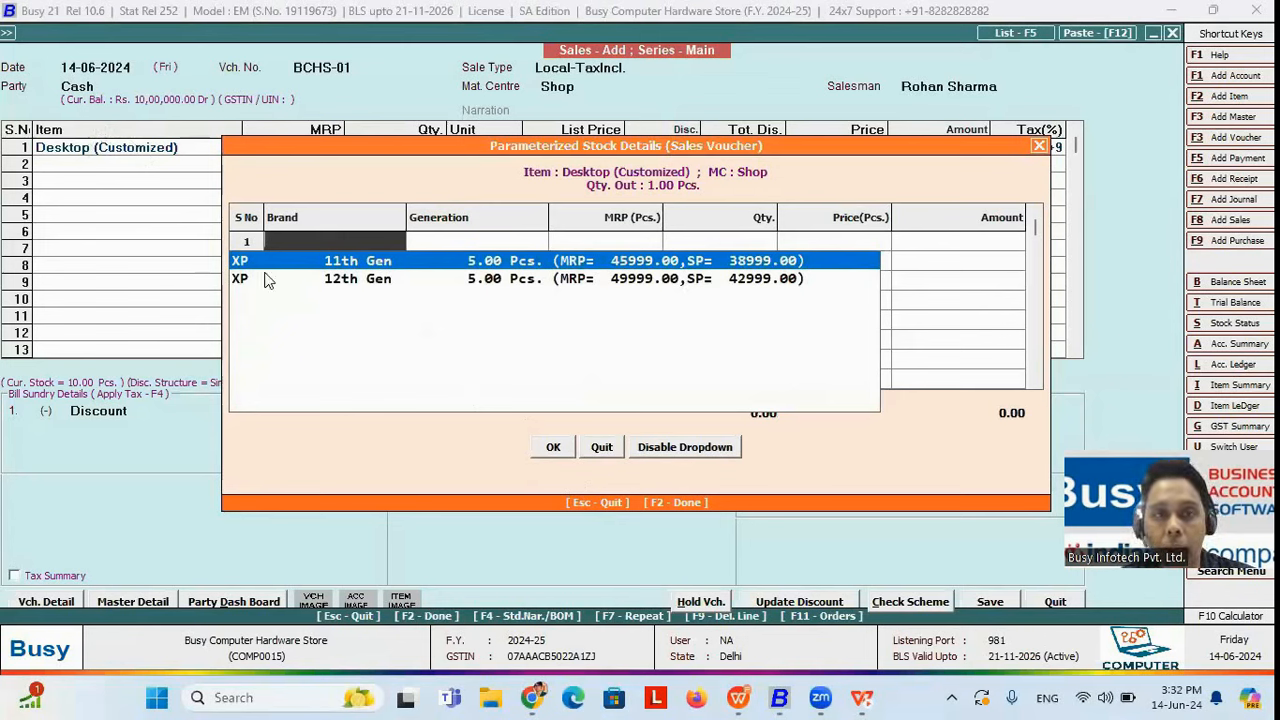
{"action": "key", "text": "Return"}
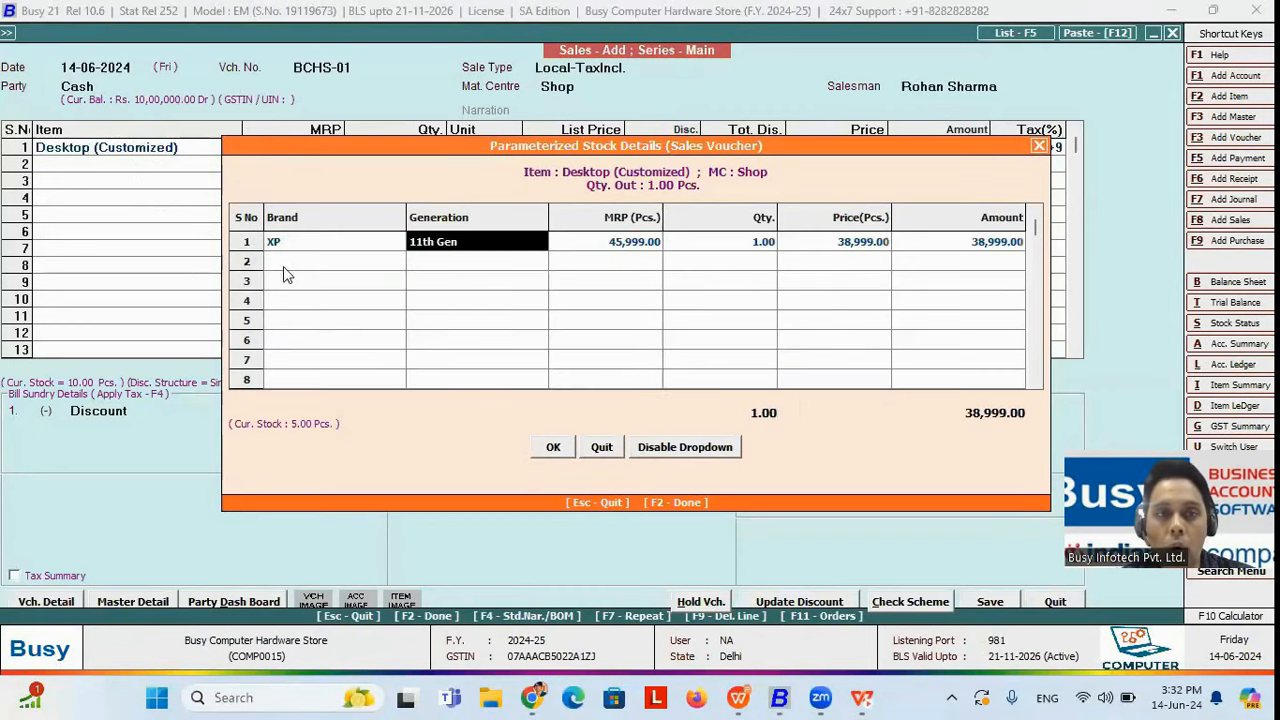
{"action": "left_click", "coordinate": [330, 247]}
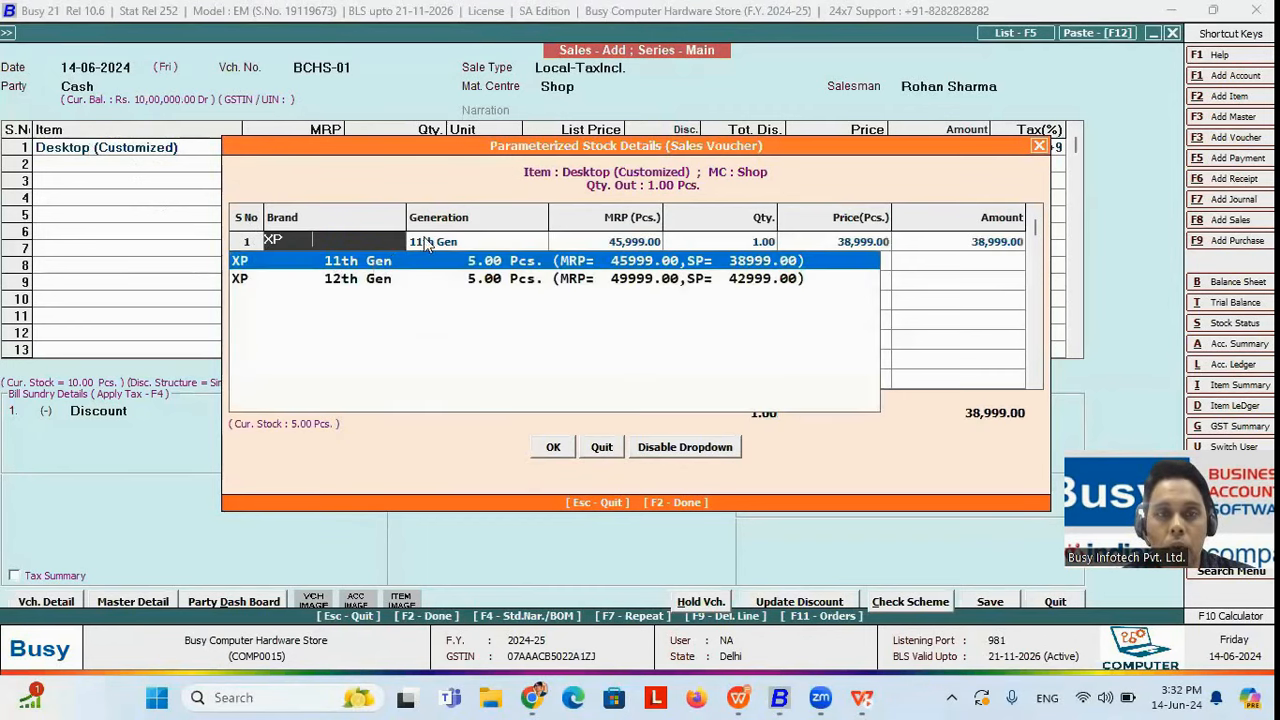
{"action": "key", "text": "Return"}
{"action": "key", "text": "F2"}
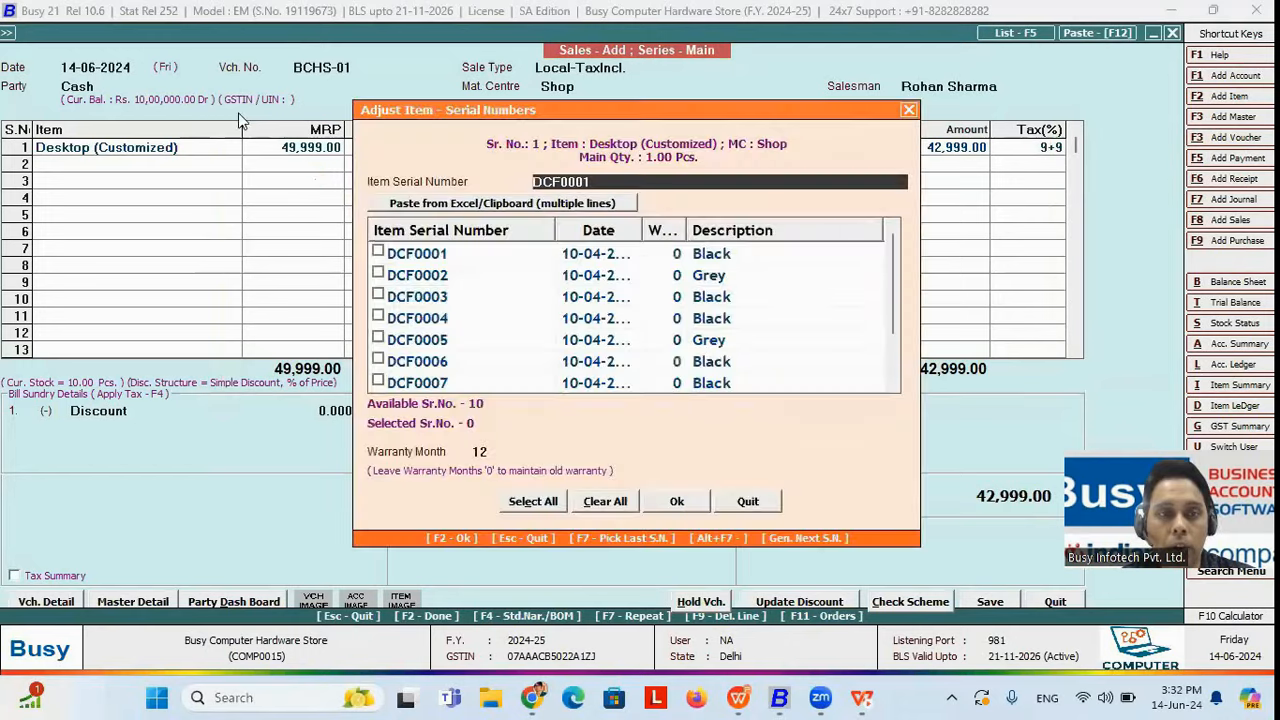
{"action": "key", "text": "Escape"}
- Examine the stock parameter names configured under Parameterized Details in the Inventory feature options, and close the parameter dialogs
{"action": "left_click", "coordinate": [11, 37]}
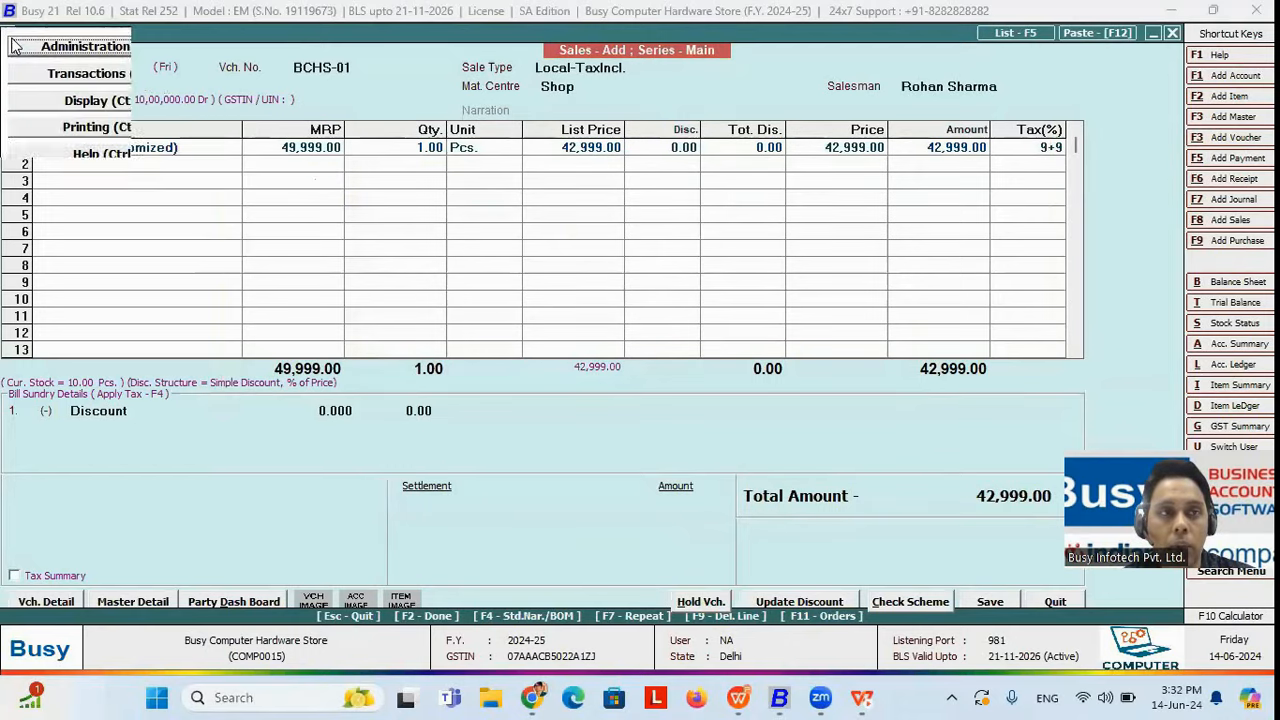
{"action": "left_click", "coordinate": [47, 48]}
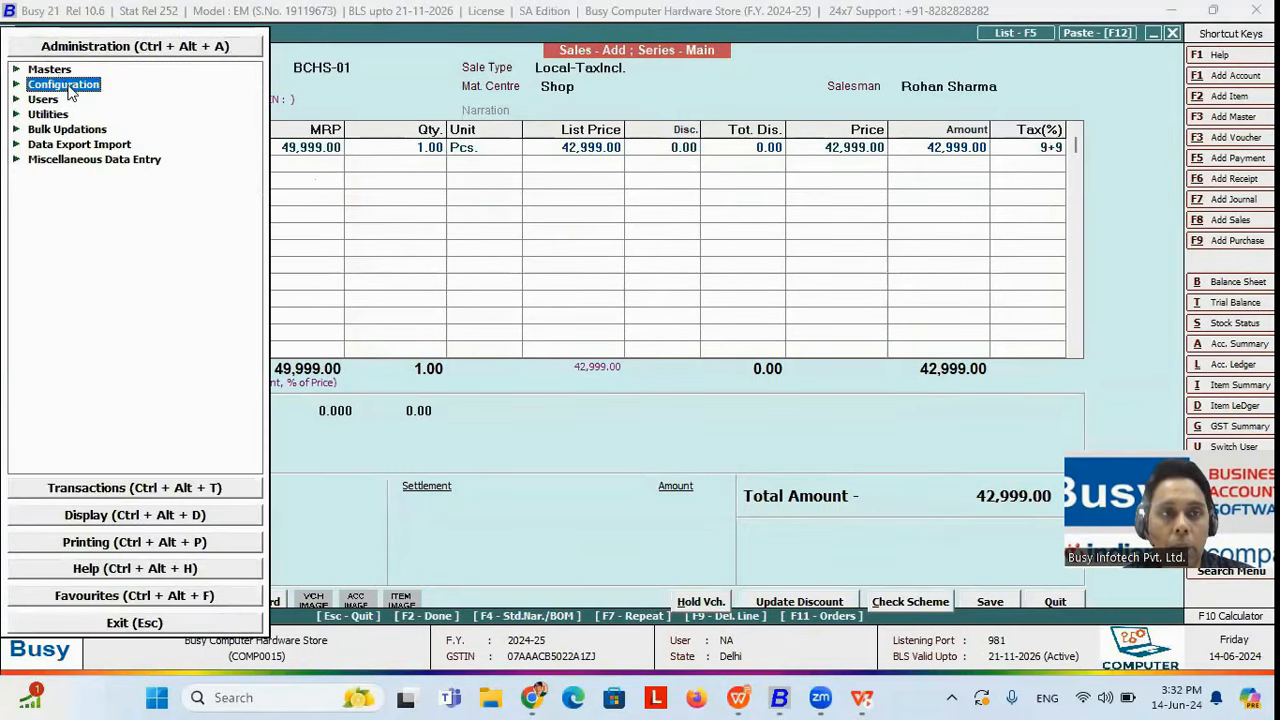
{"action": "left_click", "coordinate": [69, 88]}
{"action": "left_click", "coordinate": [70, 85]}
{"action": "left_click", "coordinate": [100, 290]}
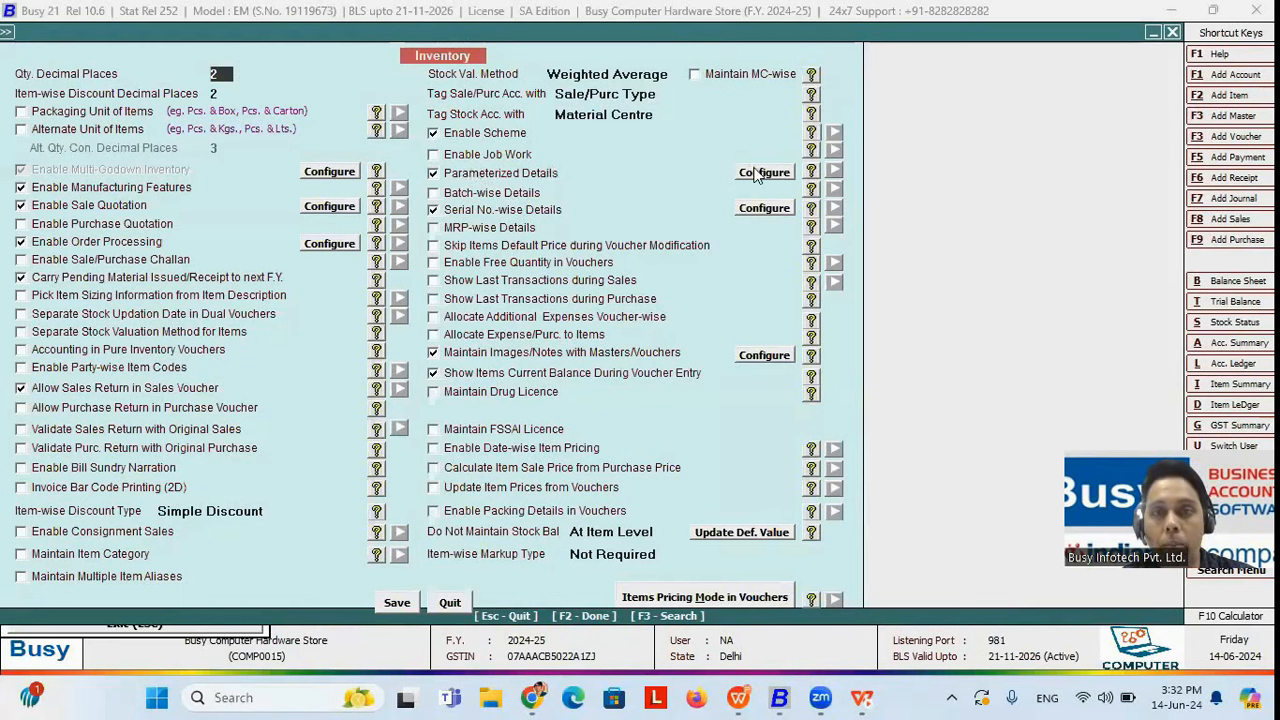
{"action": "left_click", "coordinate": [764, 172]}
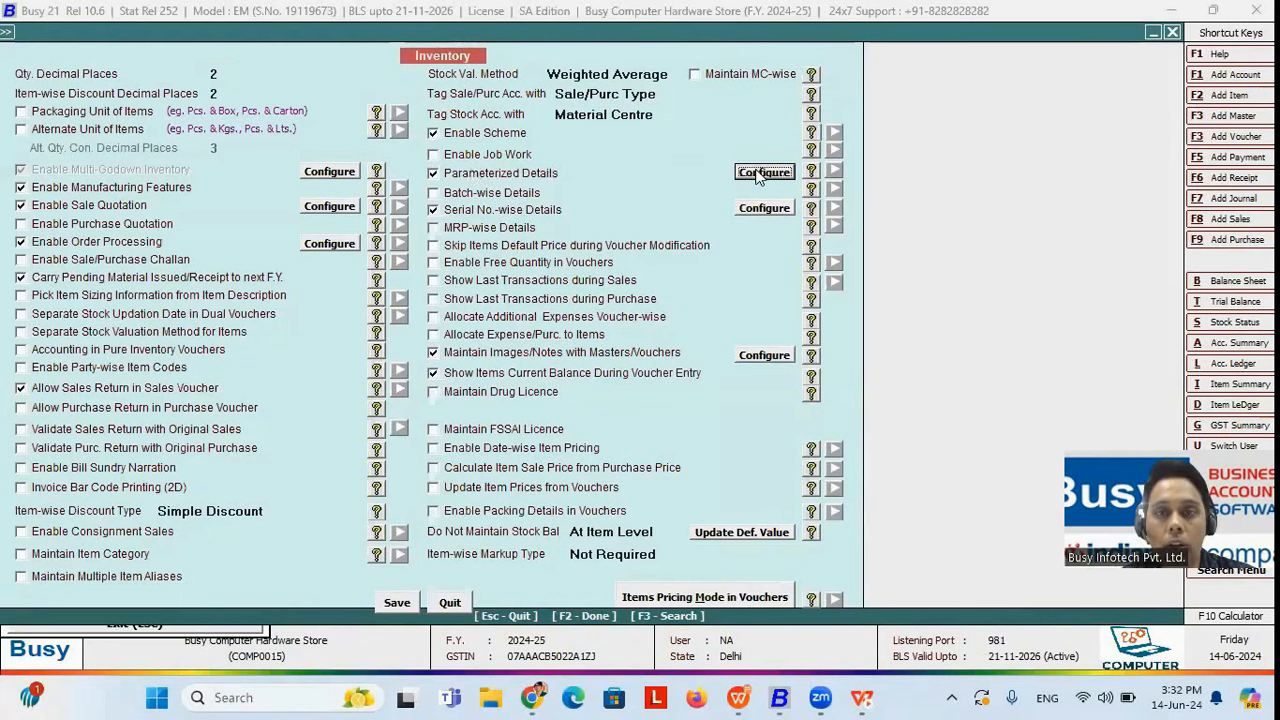
{"action": "left_click", "coordinate": [637, 73]}
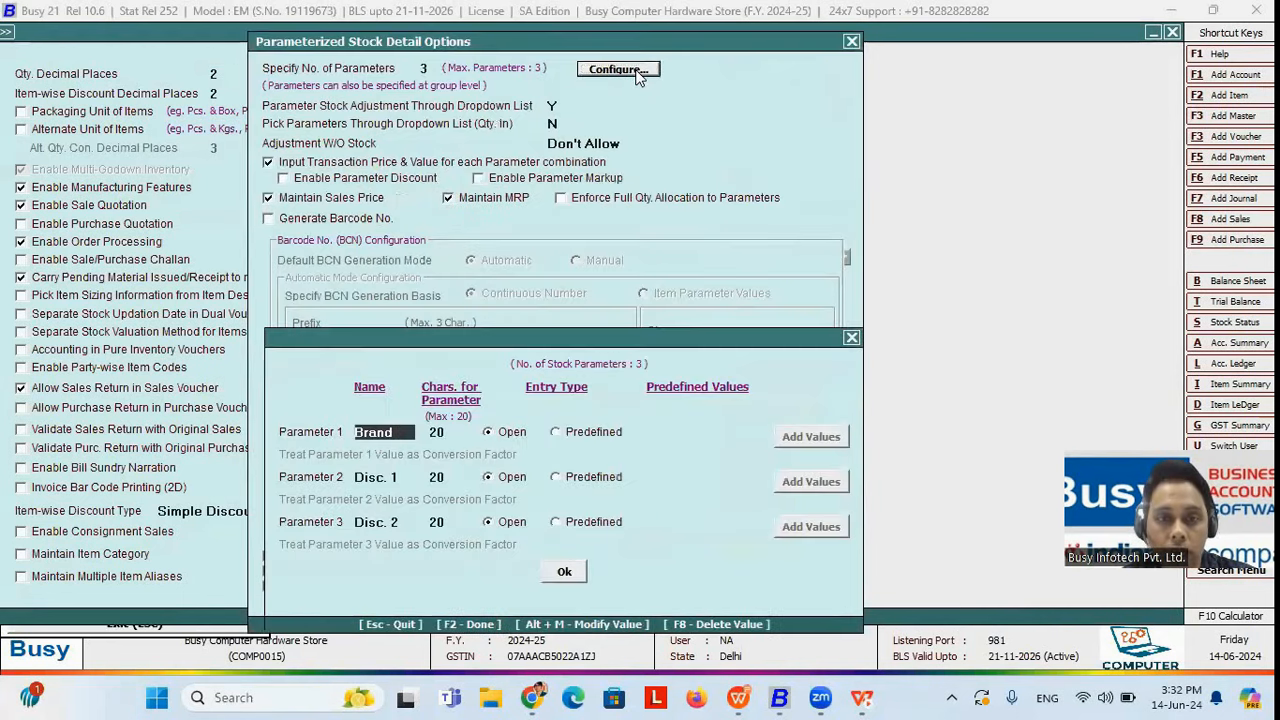
{"action": "left_click", "coordinate": [409, 477]}
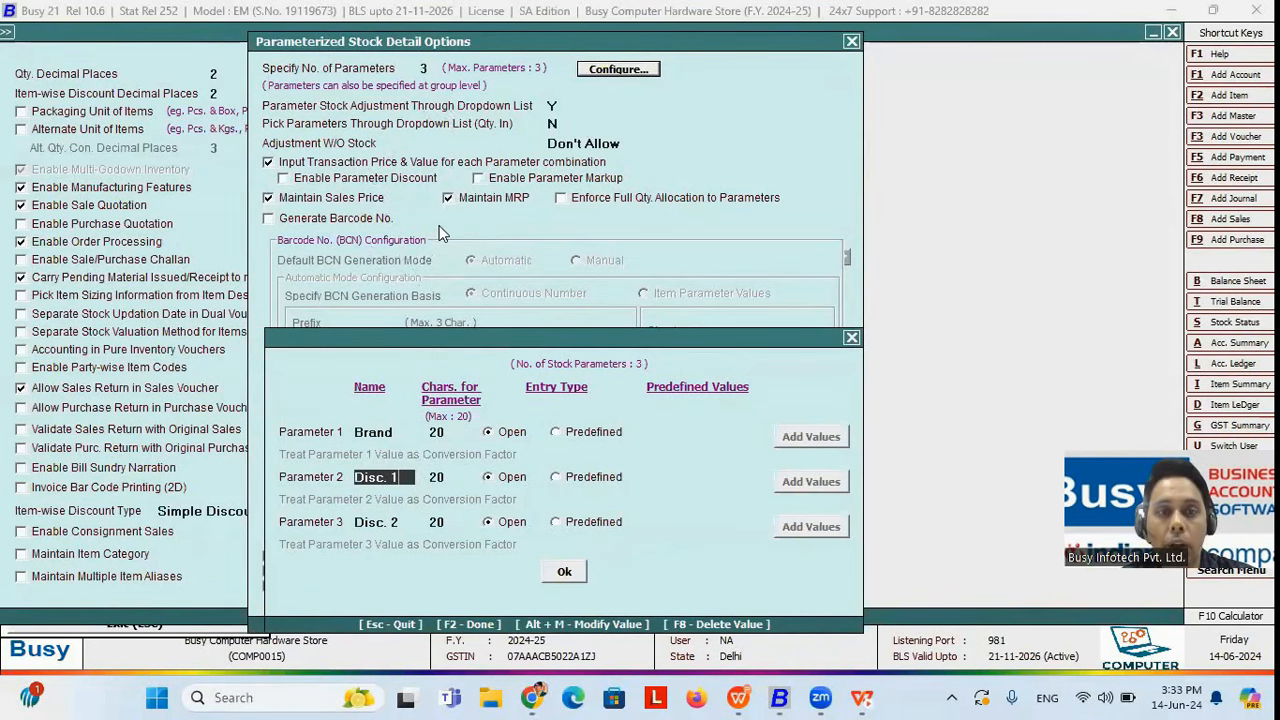
{"action": "key", "text": "Escape"}
{"action": "key", "text": "Escape"}
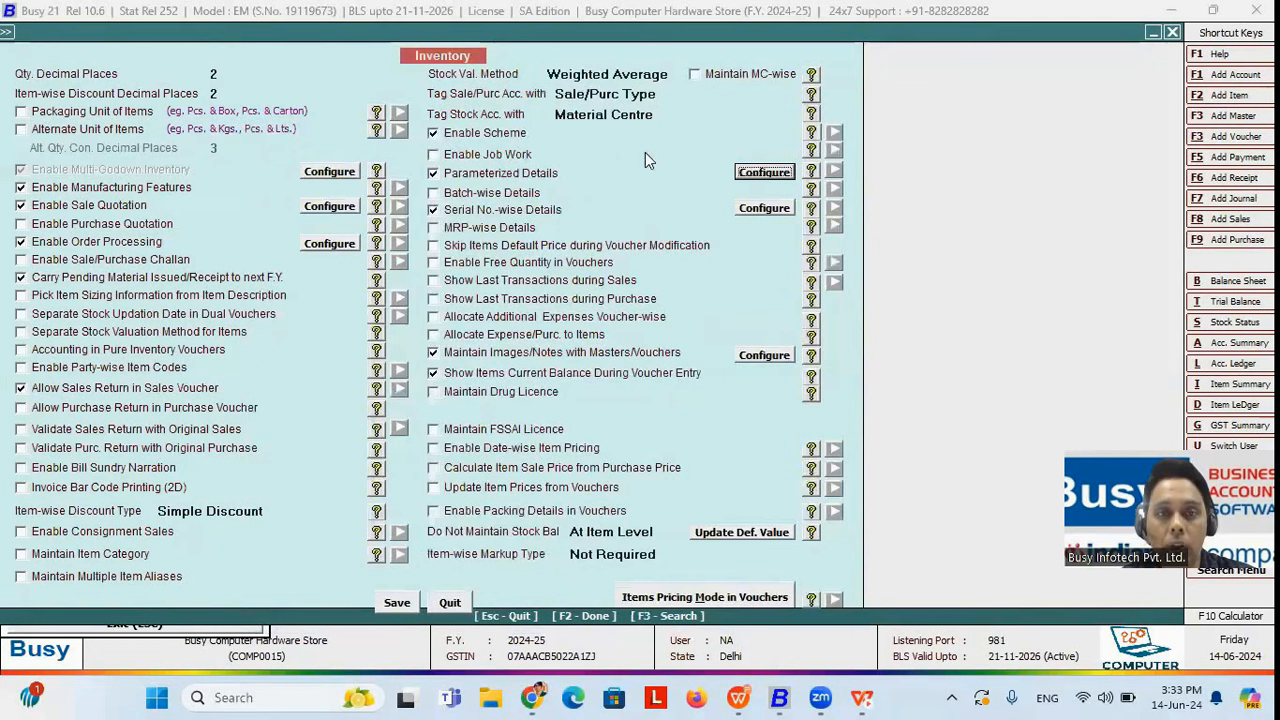
- Try to replace the name of stock Parameter 1 with text starting with Ba, and quit the inventory configuration without saving
{"action": "left_click", "coordinate": [766, 174]}
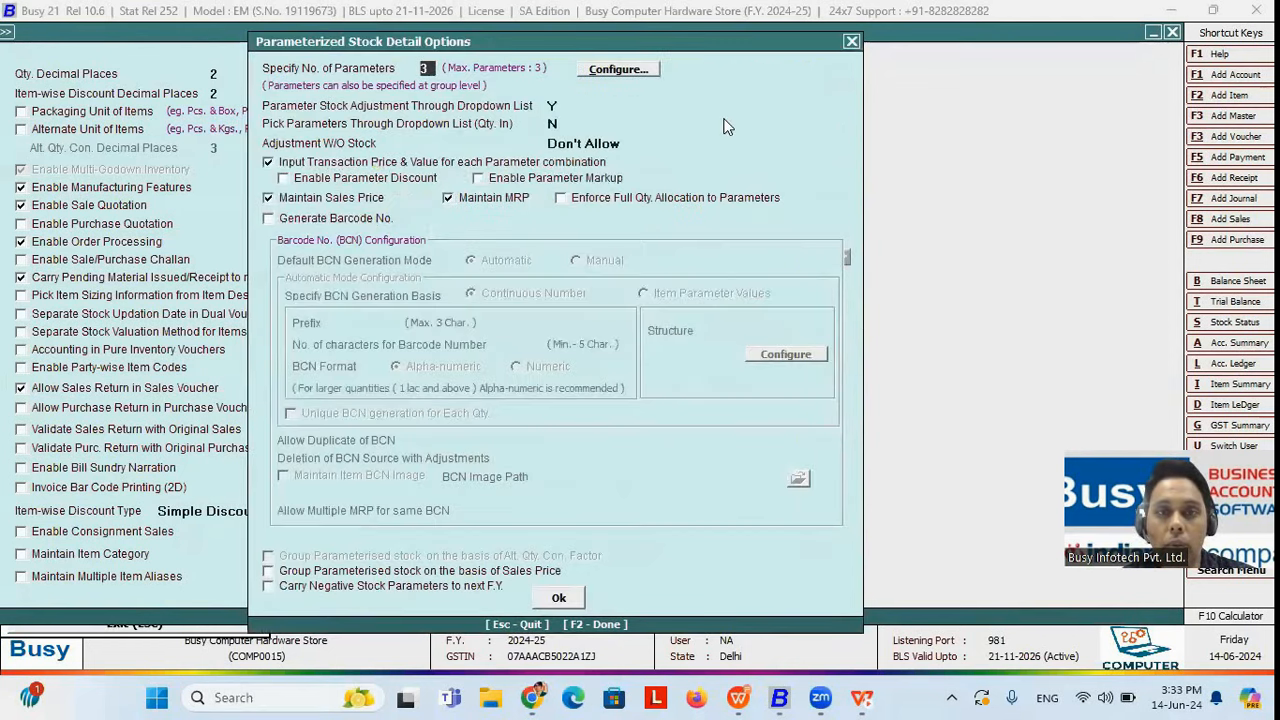
{"action": "key", "text": "Escape"}
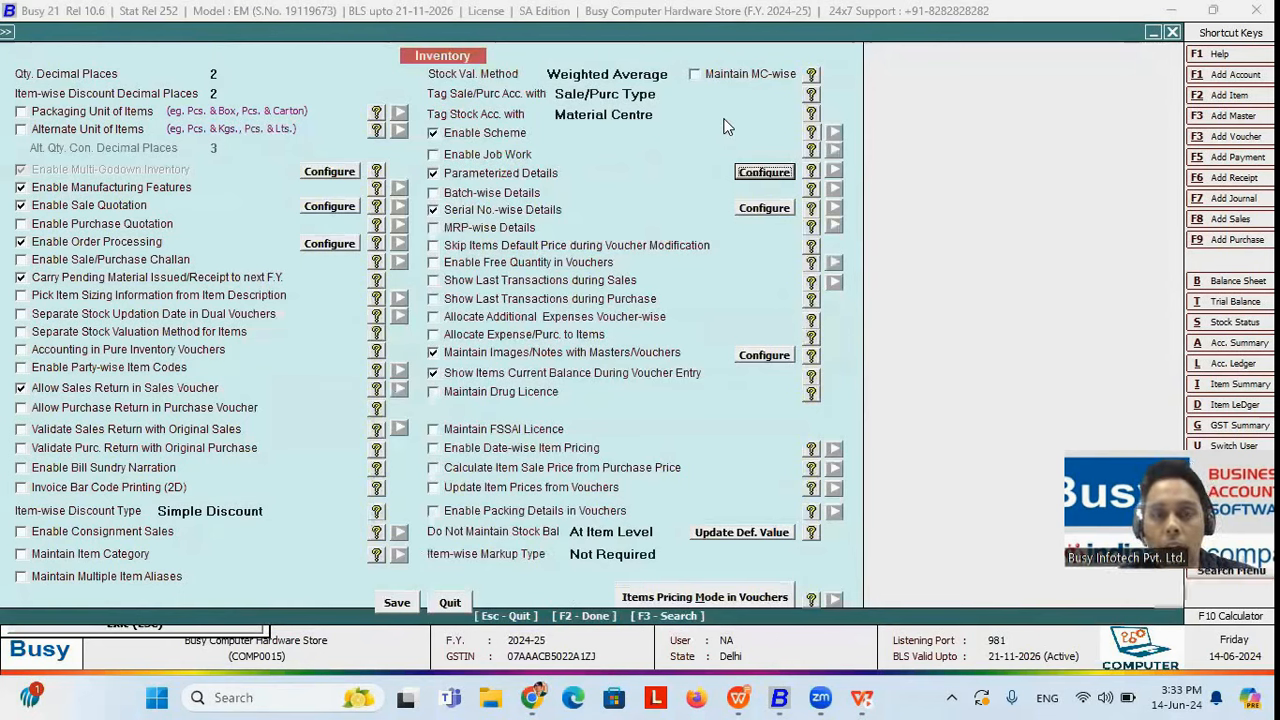
{"action": "left_click", "coordinate": [784, 172]}
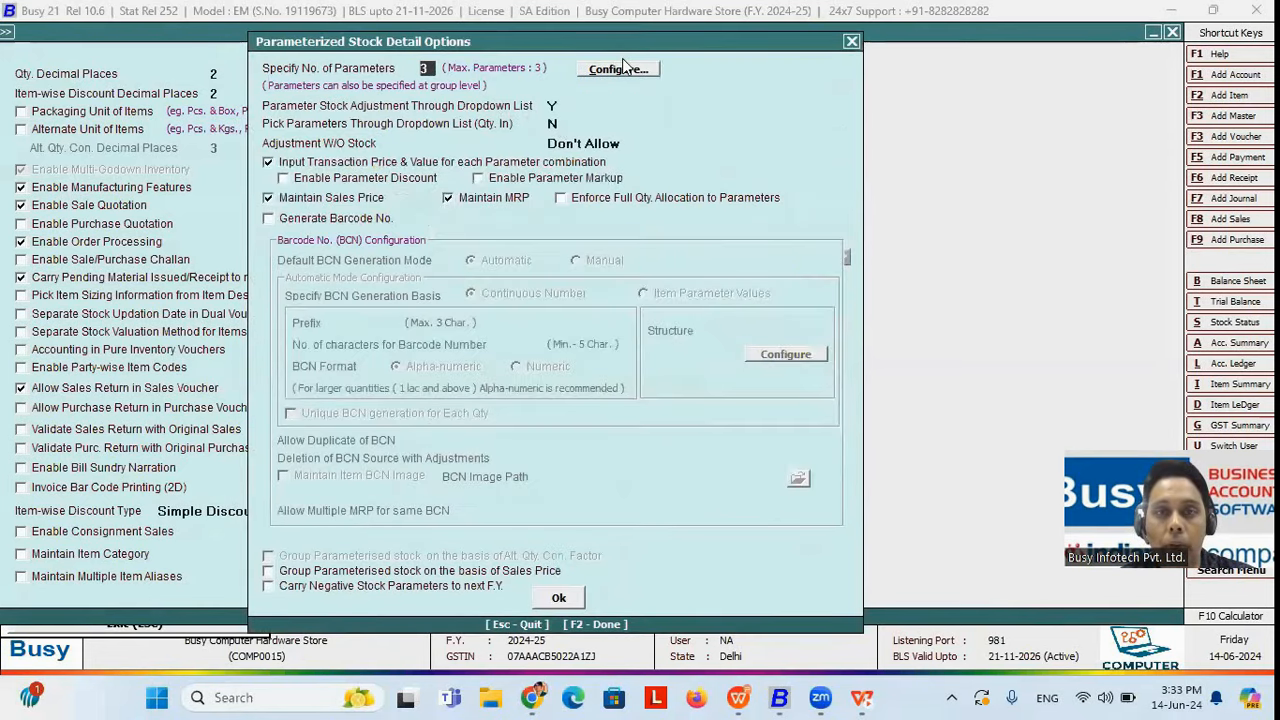
{"action": "left_click", "coordinate": [618, 68]}
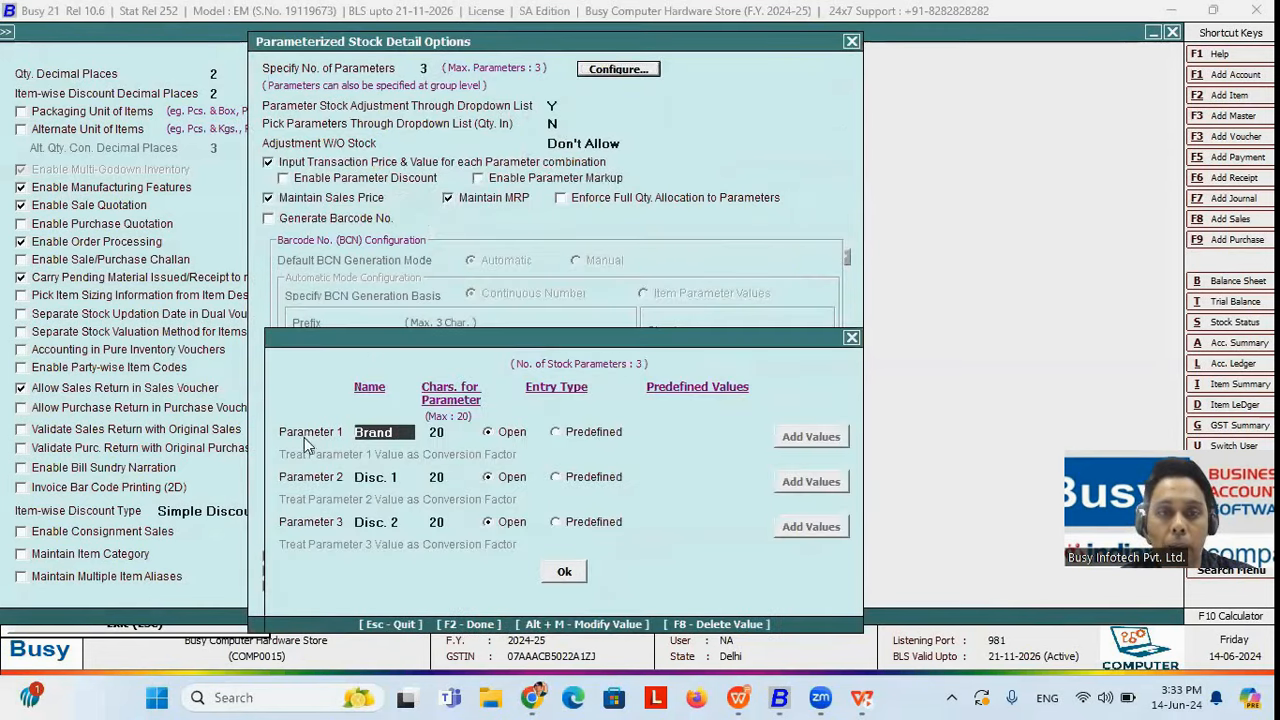
{"action": "key", "text": "BackSpace"}
{"action": "key", "text": "BackSpace"}
{"action": "key", "text": "BackSpace"}
{"action": "key", "text": "BackSpace"}
{"action": "key", "text": "BackSpace"}
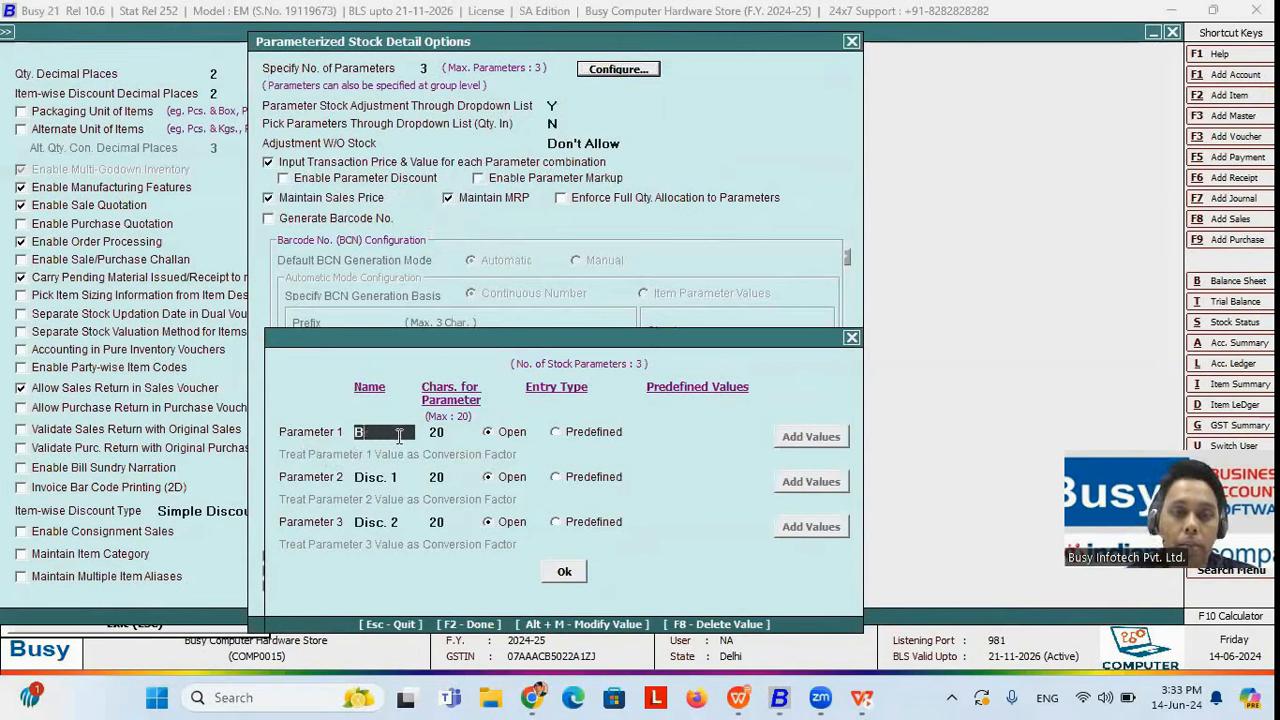
{"action": "type", "text": "Ba"}
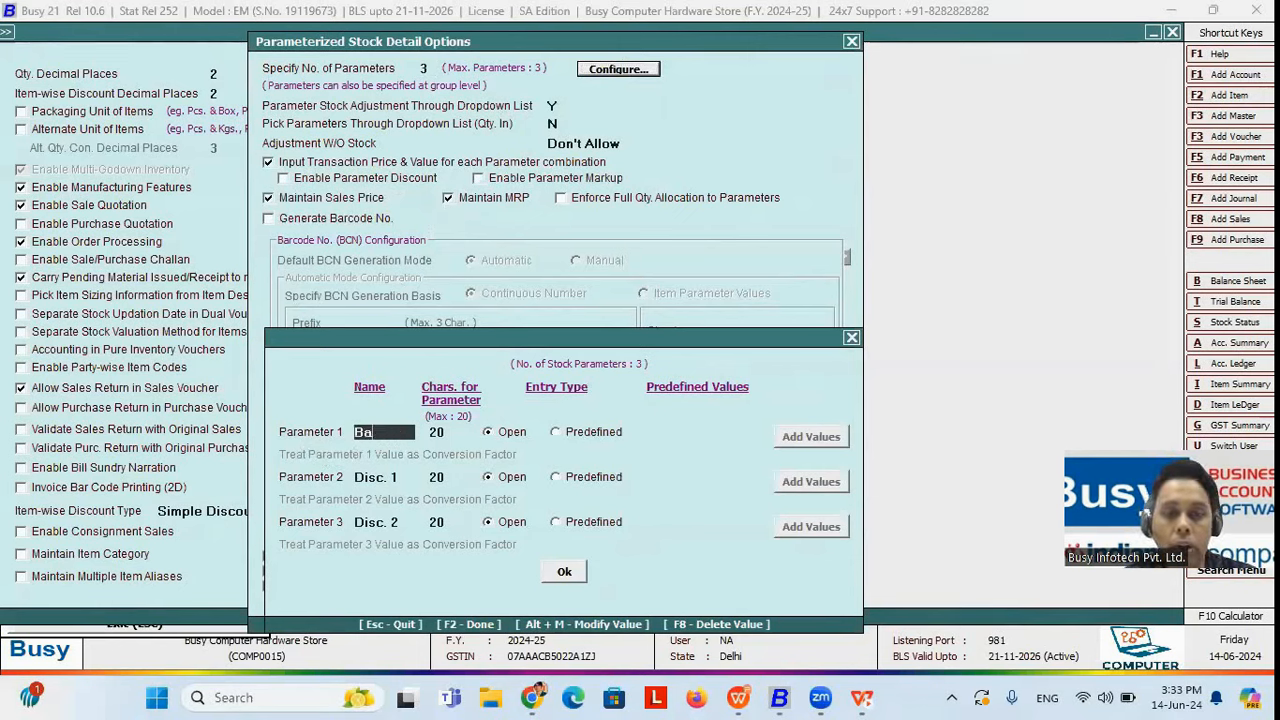
{"action": "key", "text": "Escape"}
{"action": "key", "text": "Escape"}
{"action": "key", "text": "Escape"}
{"action": "key", "text": "Escape"}
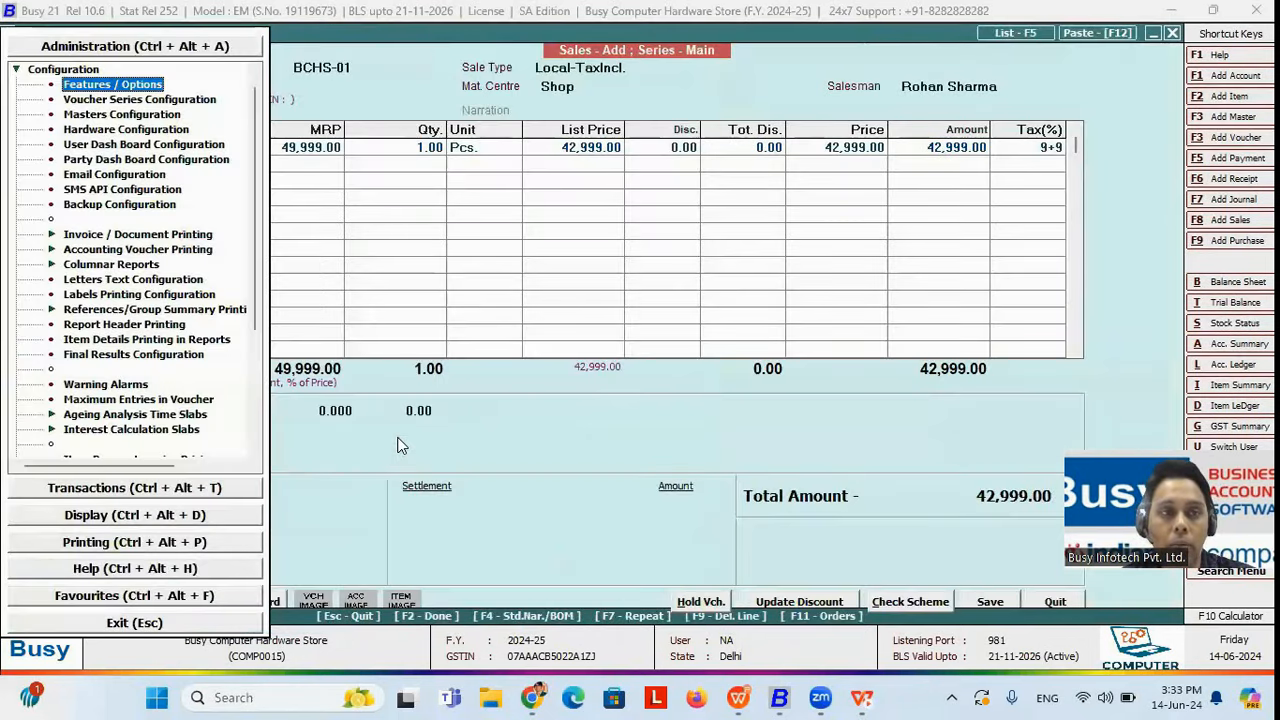
- Open the item master of Desktop (Customized) for modification
{"action": "key", "text": "Escape"}
{"action": "key", "text": "Up"}
{"action": "key", "text": "Return"}
{"action": "key", "text": "Down"}
{"action": "key", "text": "Down"}
{"action": "key", "text": "Down"}
{"action": "key", "text": "Down"}
{"action": "key", "text": "Return"}
{"action": "key", "text": "Down"}
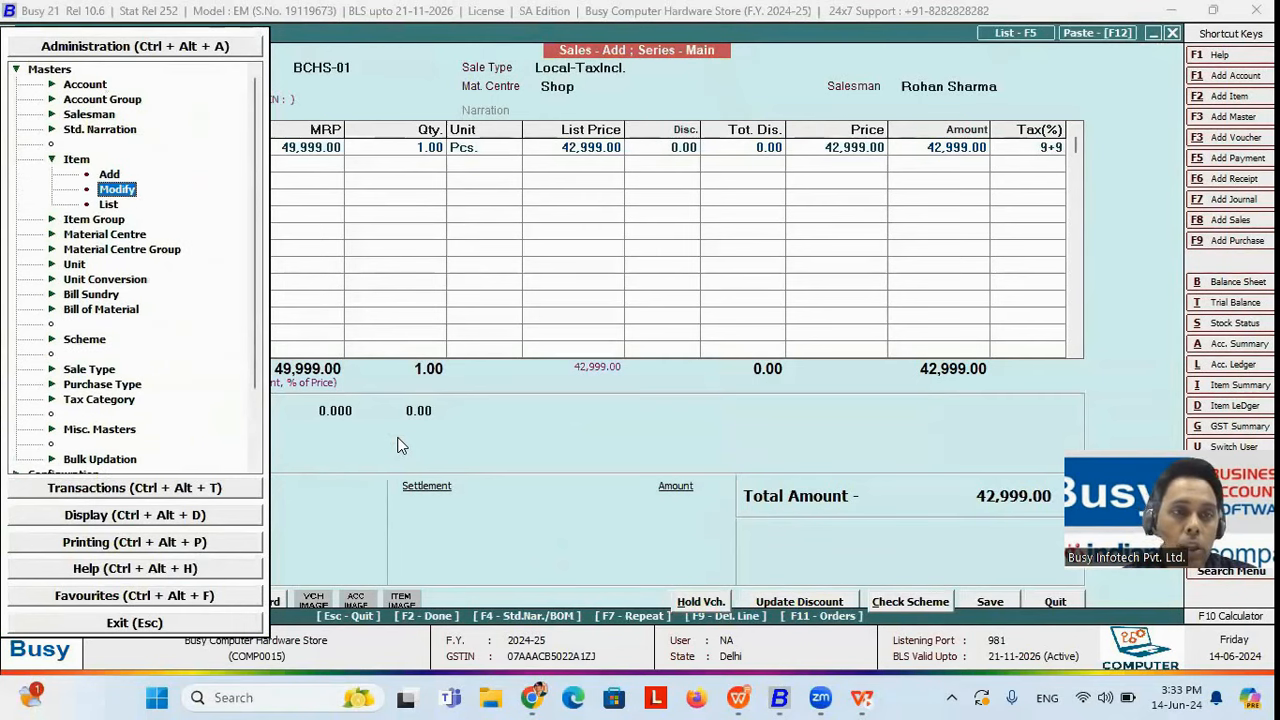
{"action": "key", "text": "Return"}
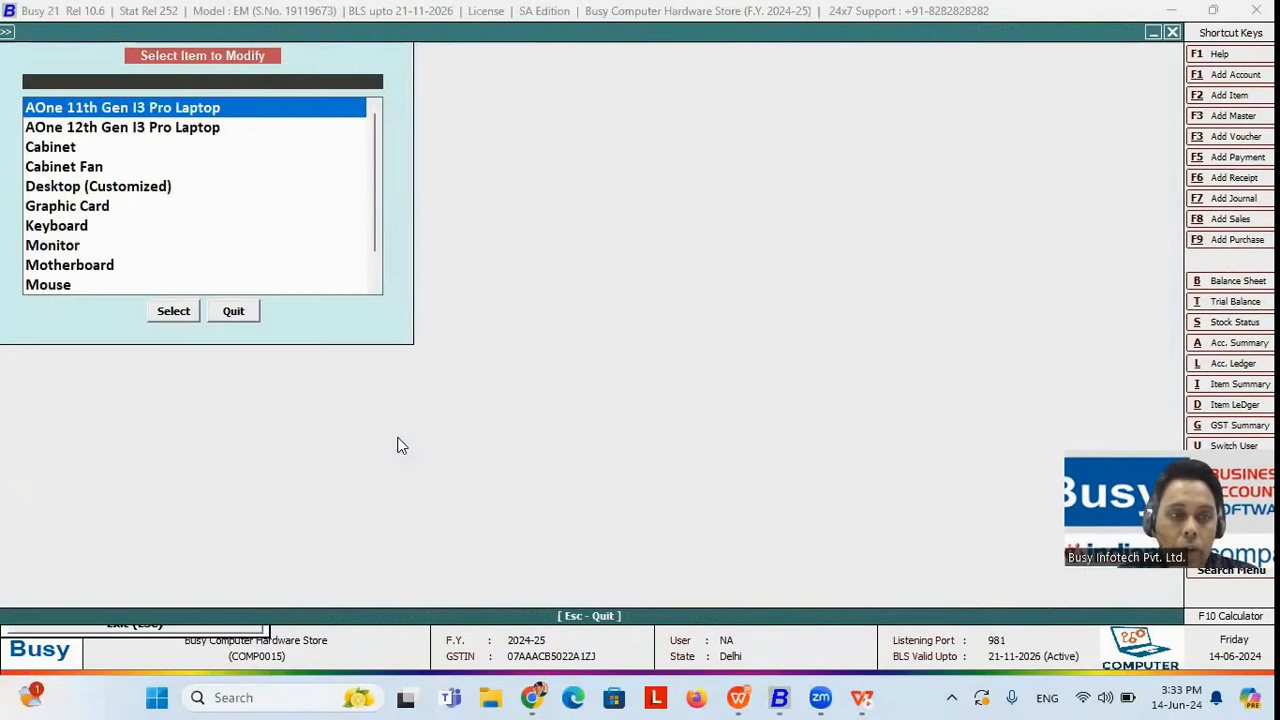
{"action": "type", "text": "de"}
{"action": "key", "text": "Return"}
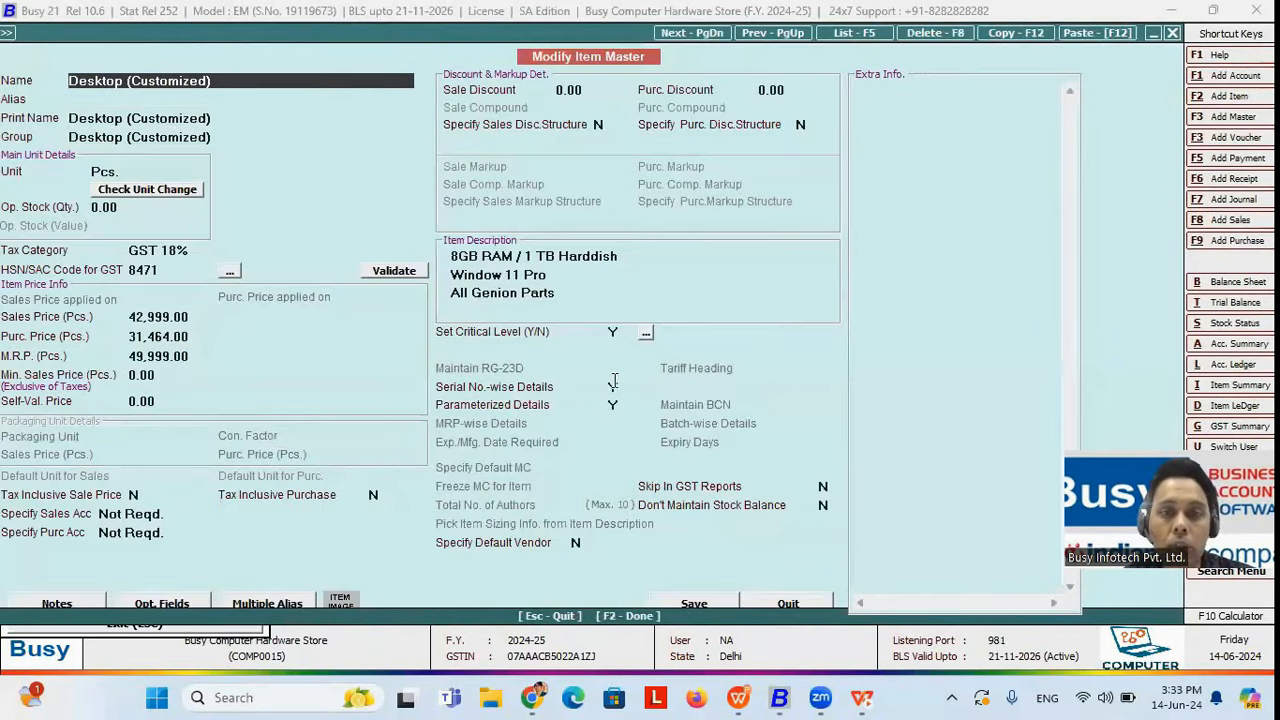
- Keep Serial No.-wise Details and Parameterized Details at Y for the item and save its master
{"action": "left_click", "coordinate": [615, 404]}
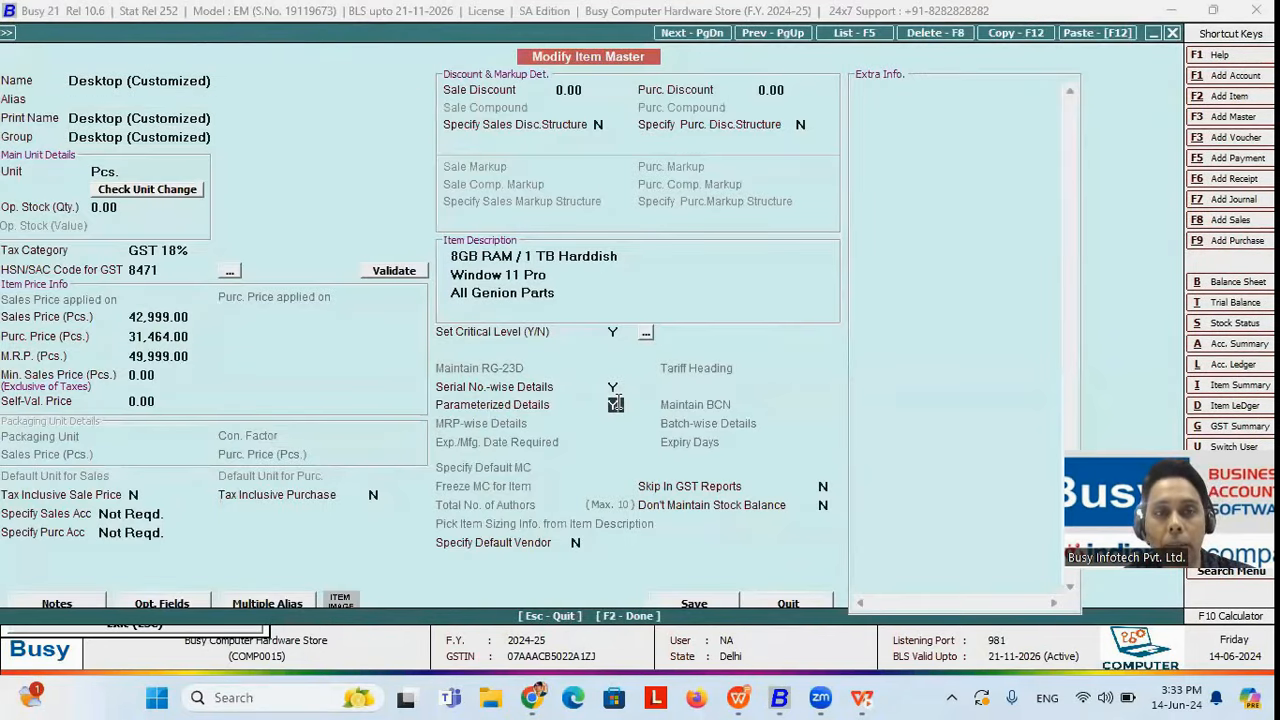
{"action": "left_click", "coordinate": [215, 75]}
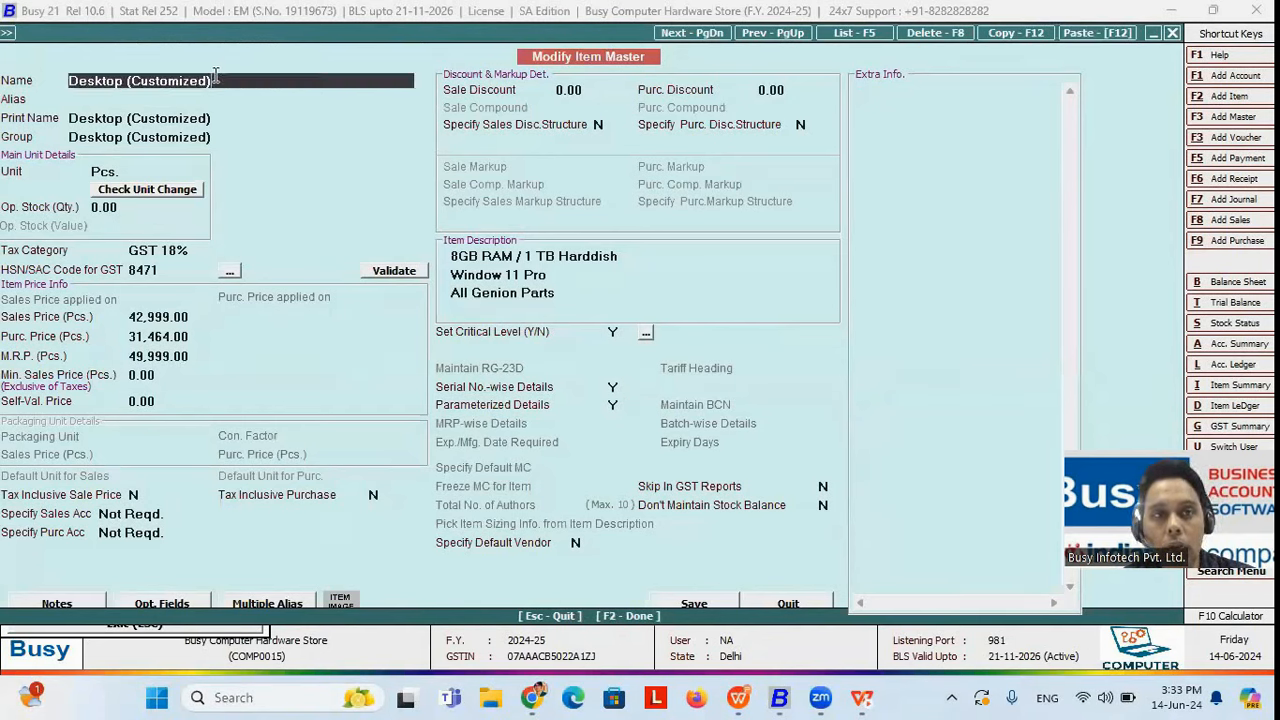
{"action": "left_click", "coordinate": [615, 405]}
{"action": "left_click", "coordinate": [615, 386]}
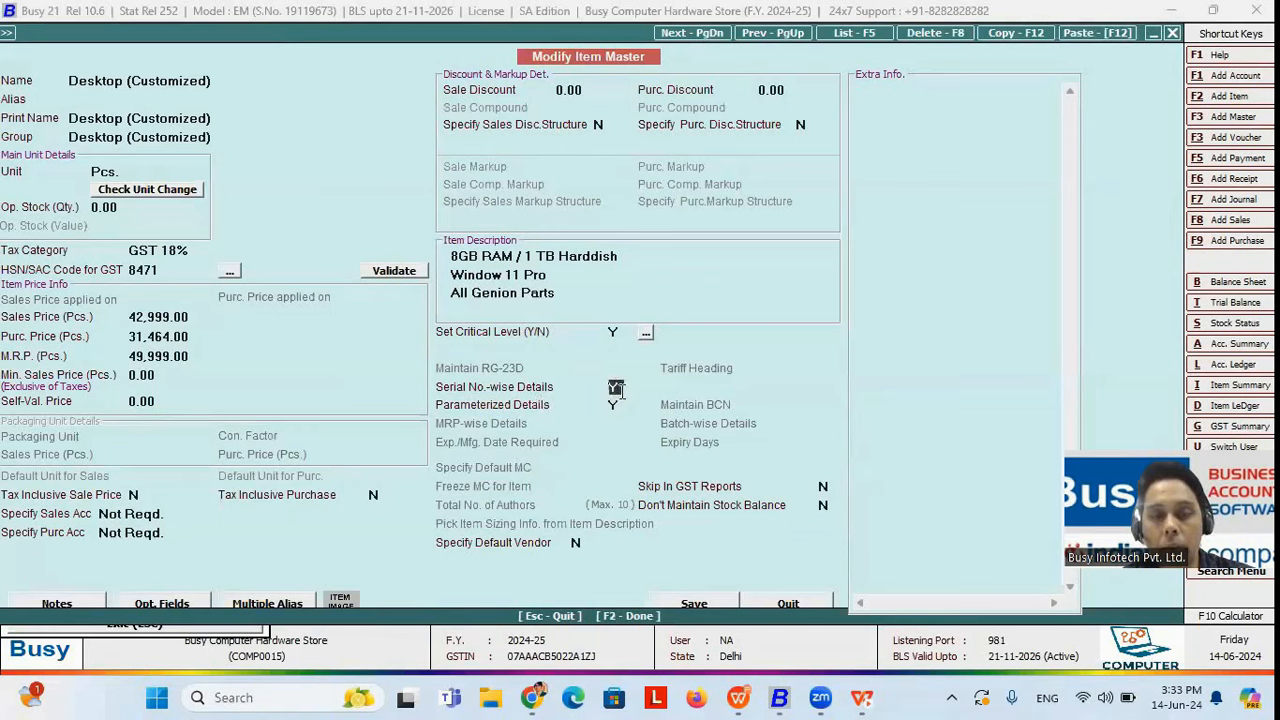
{"action": "left_click", "coordinate": [615, 405]}
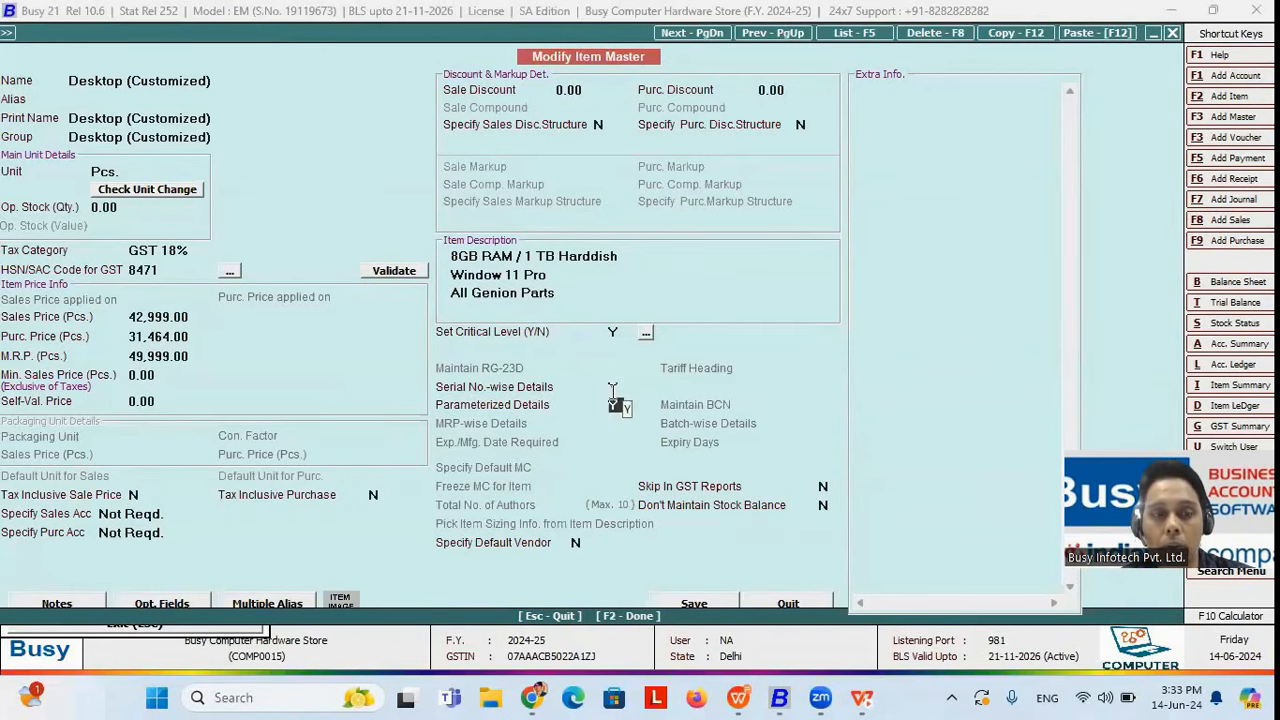
{"action": "key", "text": "F2"}
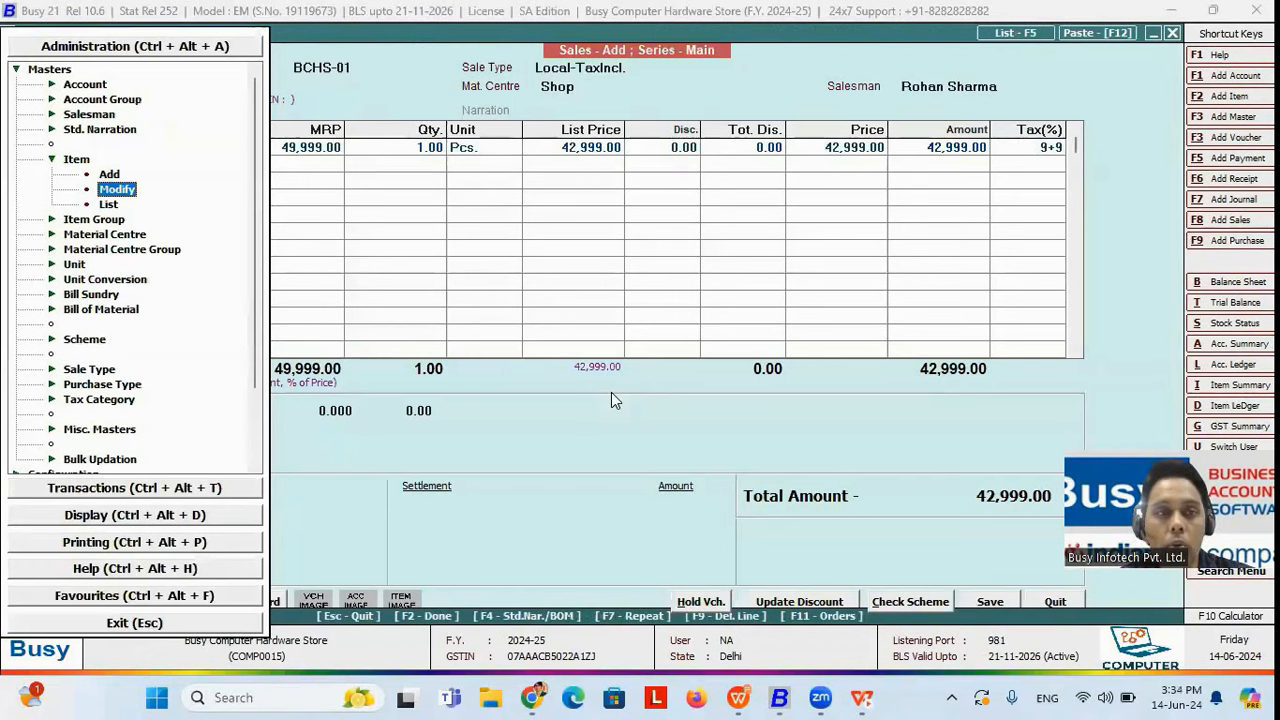
- Open a new production voucher
{"action": "key", "text": "Escape"}
{"action": "left_click", "coordinate": [200, 490]}
{"action": "key", "text": "Down"}
{"action": "key", "text": "Down"}
{"action": "key", "text": "Down"}
{"action": "key", "text": "Down"}
{"action": "key", "text": "Down"}
{"action": "key", "text": "Down"}
{"action": "key", "text": "Down"}
{"action": "key", "text": "Down"}
{"action": "key", "text": "Down"}
{"action": "key", "text": "Down"}
{"action": "key", "text": "Down"}
{"action": "key", "text": "Down"}
{"action": "key", "text": "Down"}
{"action": "key", "text": "Down"}
{"action": "key", "text": "Down"}
{"action": "key", "text": "Down"}
{"action": "key", "text": "Down"}
{"action": "key", "text": "Down"}
{"action": "key", "text": "Down"}
{"action": "key", "text": "Down"}
{"action": "key", "text": "Up"}
{"action": "key", "text": "Up"}
{"action": "key", "text": "Up"}
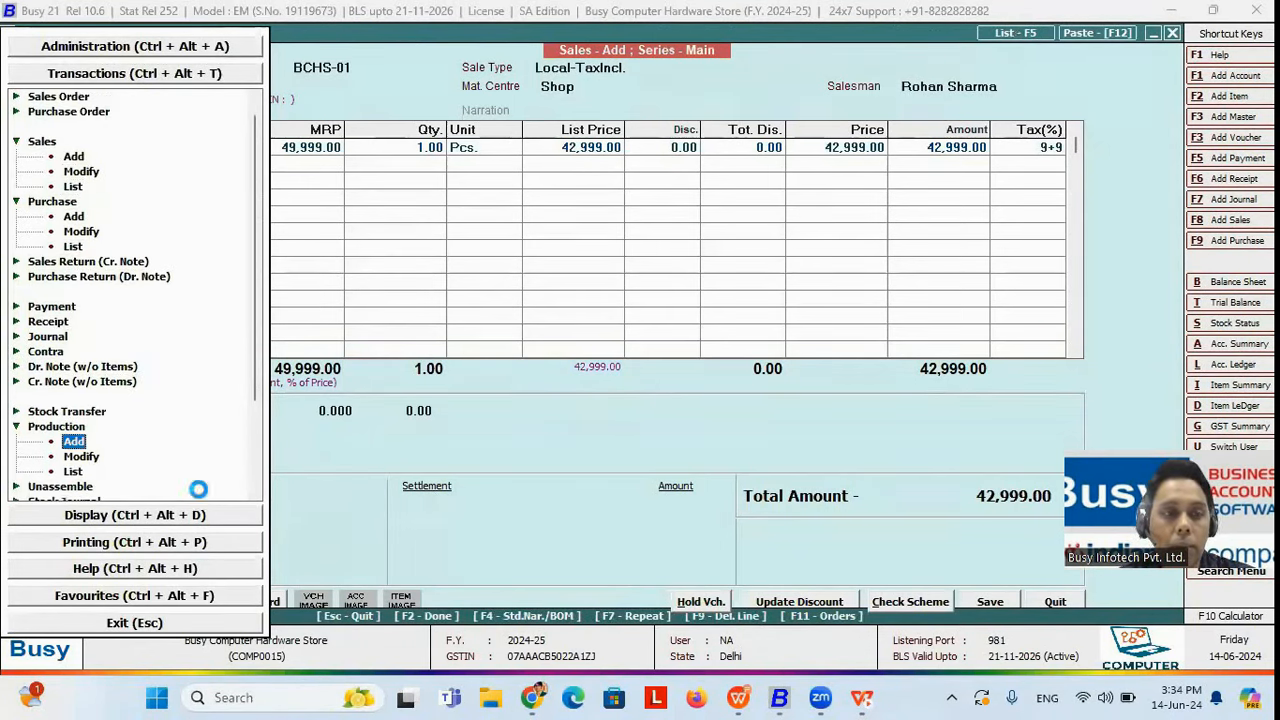
{"action": "key", "text": "Return"}
- Accept series Main, date 01-04-2024, material centre Shop and the BOM Desktop Assembling in the production voucher header
{"action": "key", "text": "Return"}
{"action": "key", "text": "Return"}
{"action": "key", "text": "Return"}
{"action": "key", "text": "Return"}
{"action": "key", "text": "Return"}
{"action": "key", "text": "Return"}
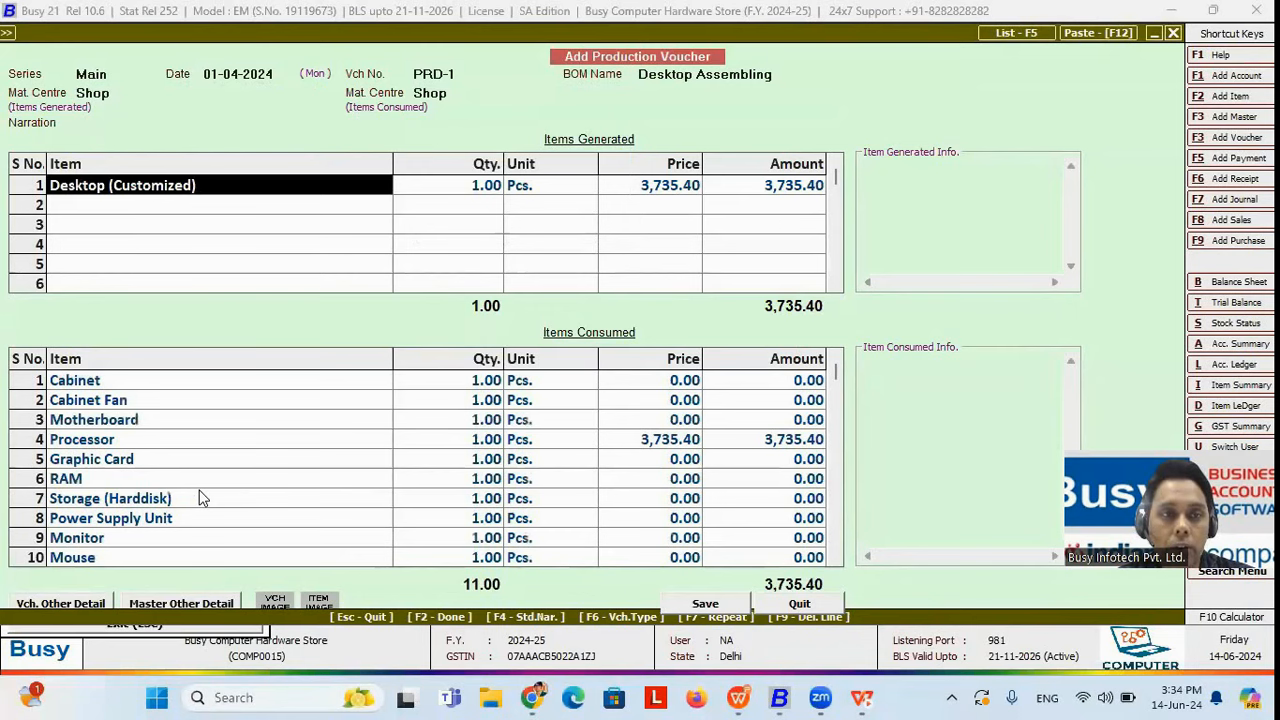
- Accept one Desktop (Customized) as the generated item with parameter details brand HP and generation 12th GEn
{"action": "key", "text": "Return"}
{"action": "key", "text": "Return"}
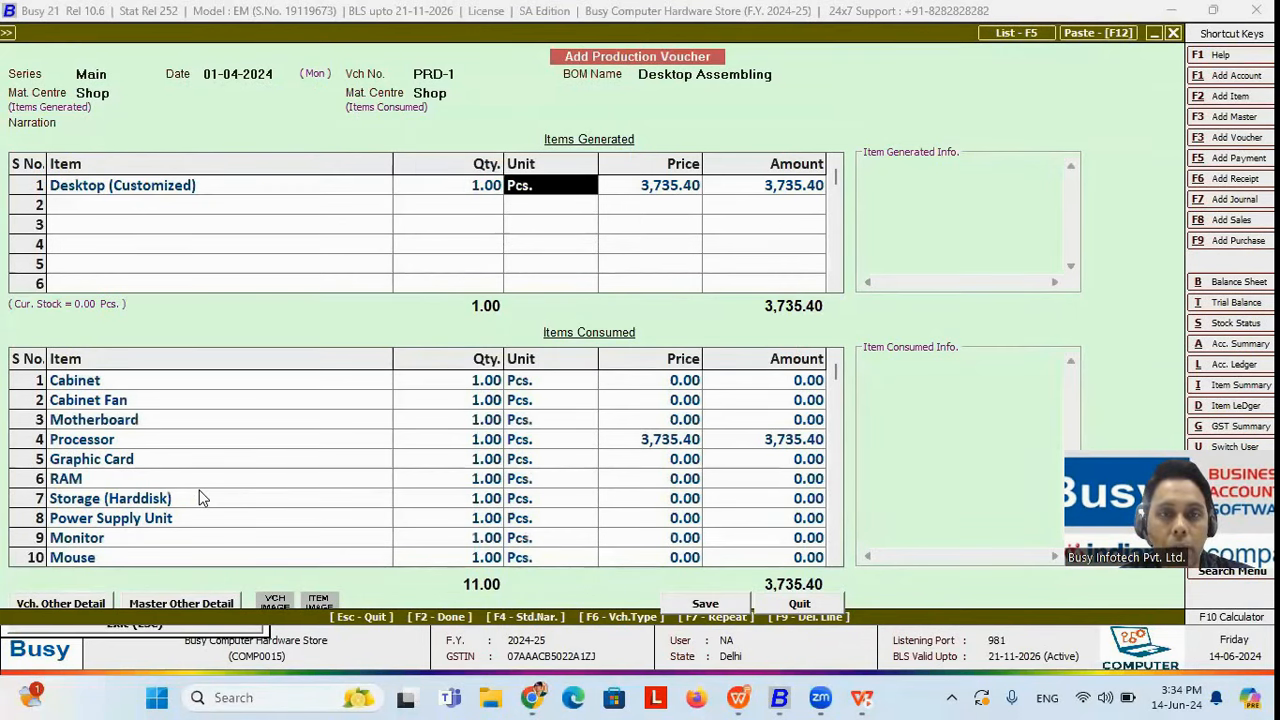
{"action": "key", "text": "Return"}
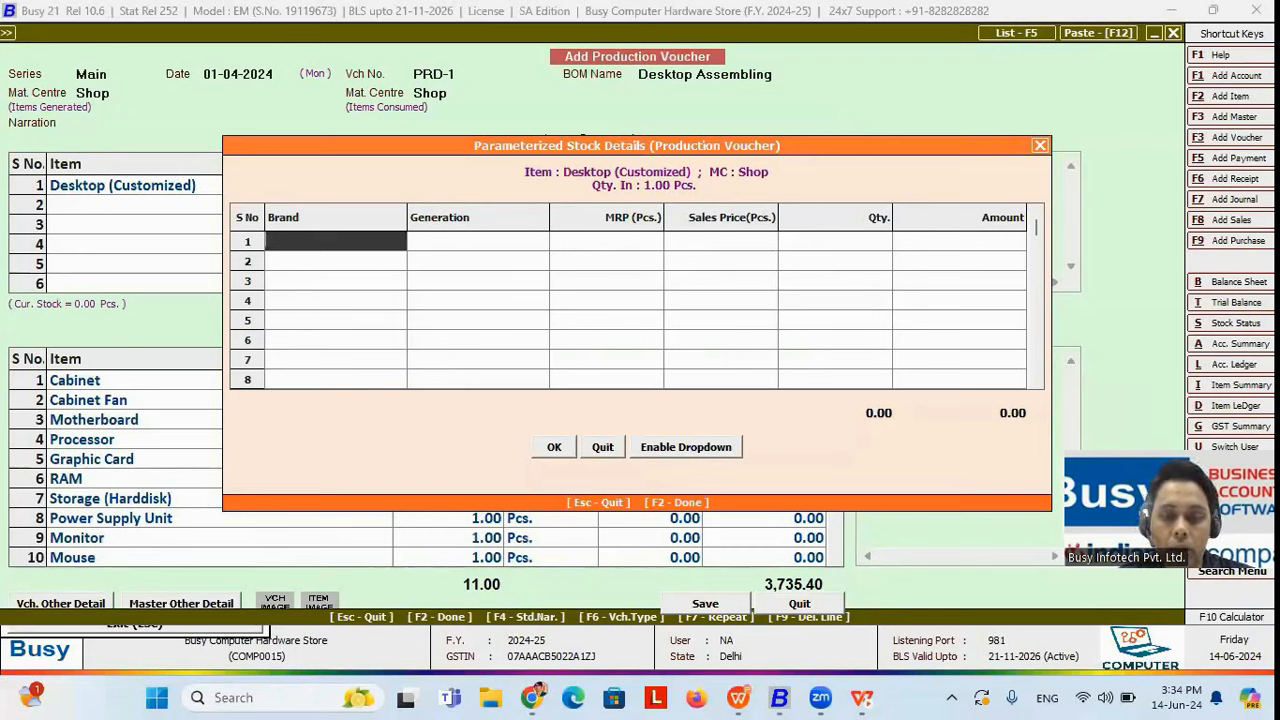
{"action": "type", "text": "HP"}
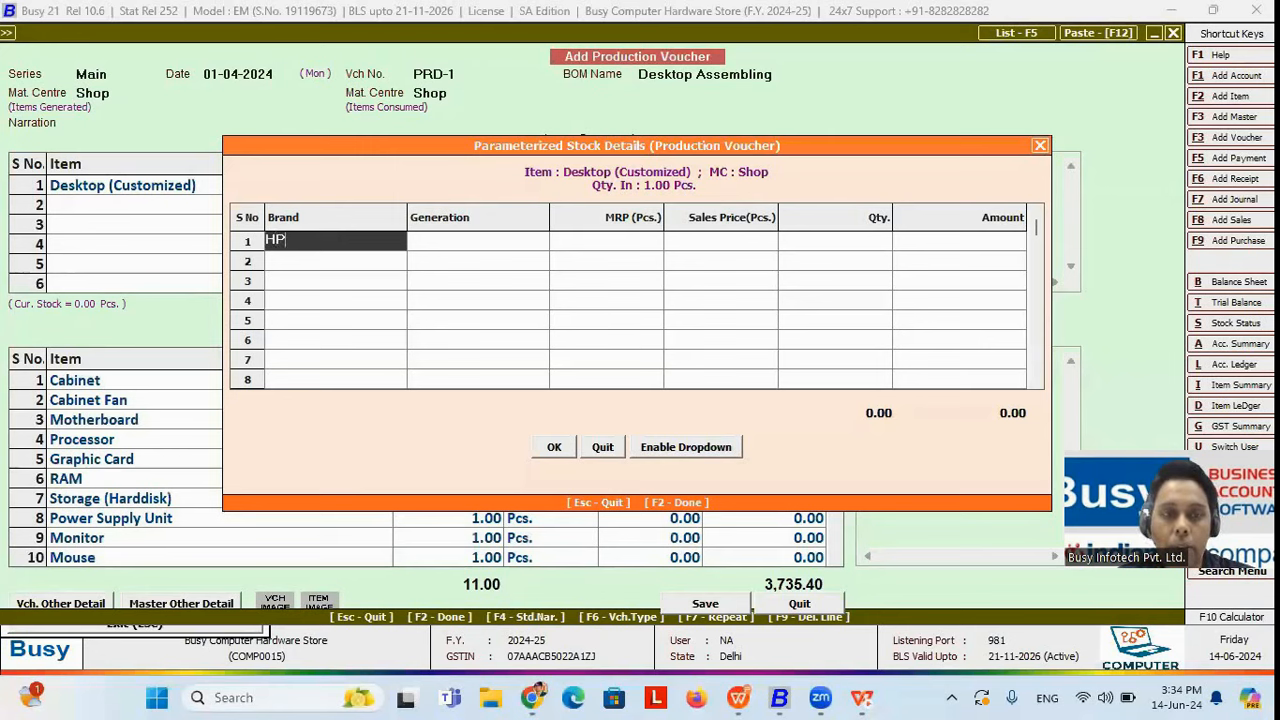
{"action": "key", "text": "Return"}
{"action": "type", "text": "12"}
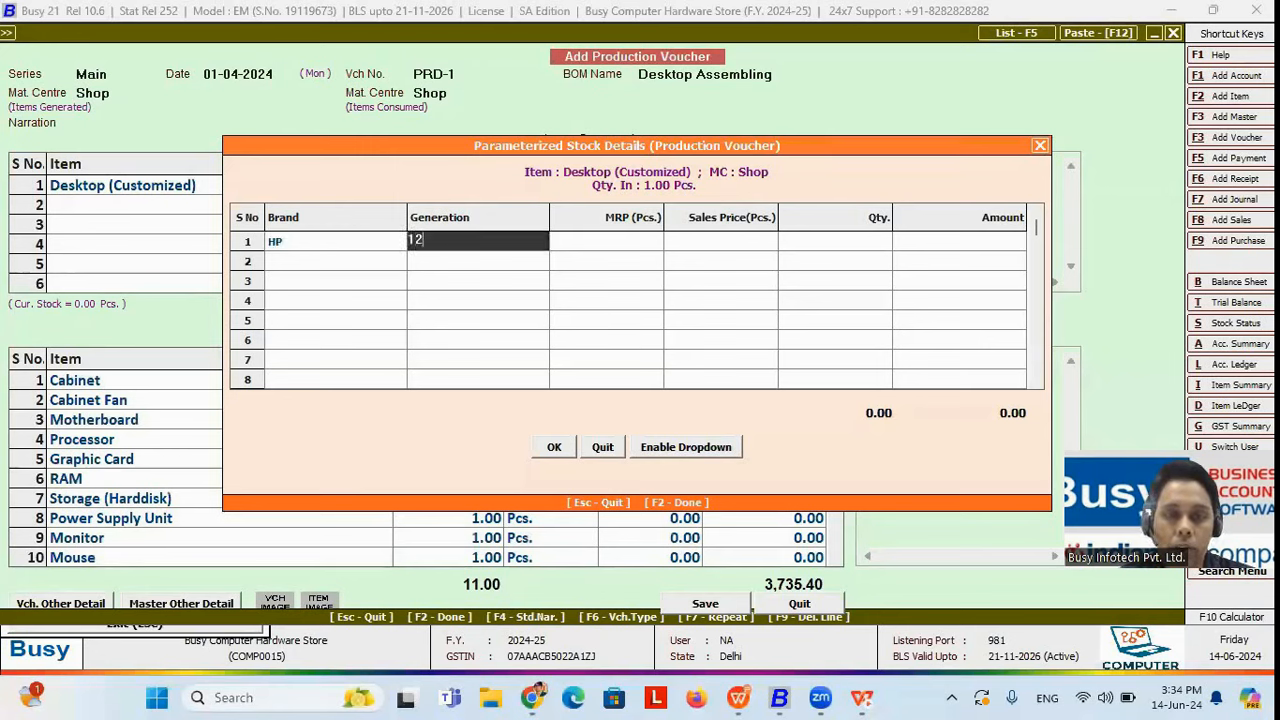
{"action": "type", "text": "th GEn"}
{"action": "key", "text": "Return"}
{"action": "key", "text": "Return"}
{"action": "key", "text": "Return"}
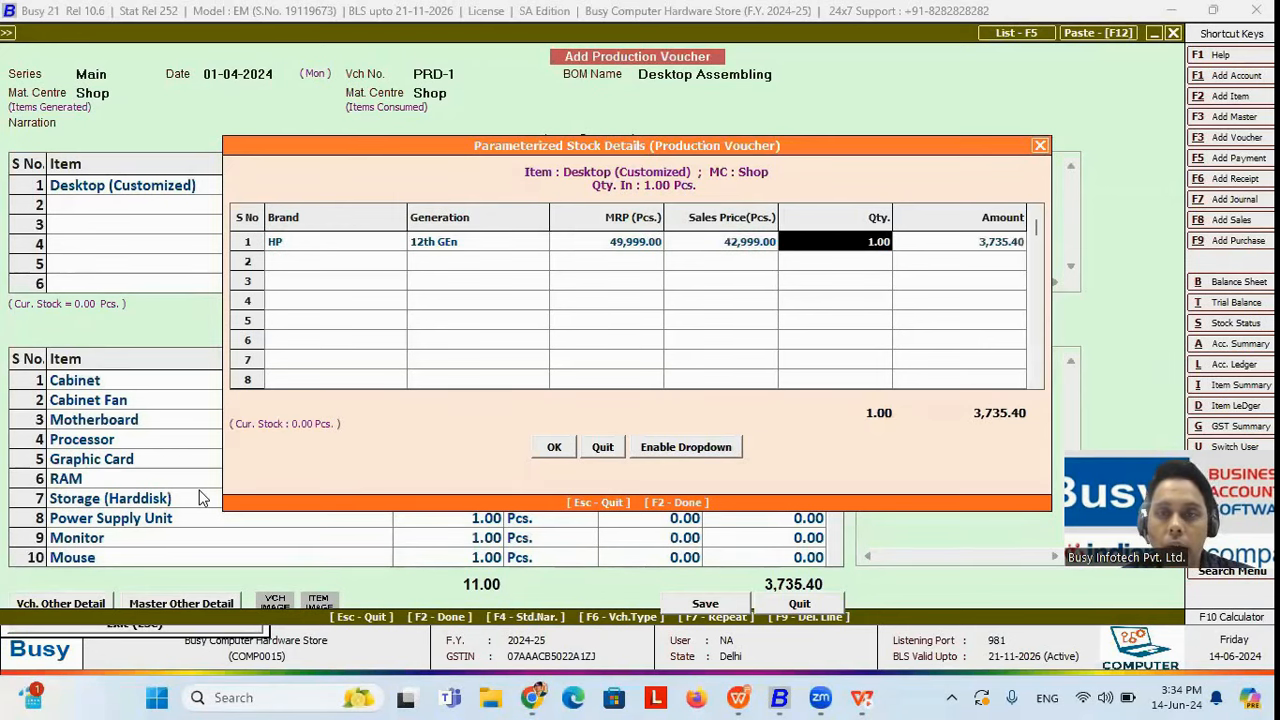
{"action": "left_click", "coordinate": [560, 447]}
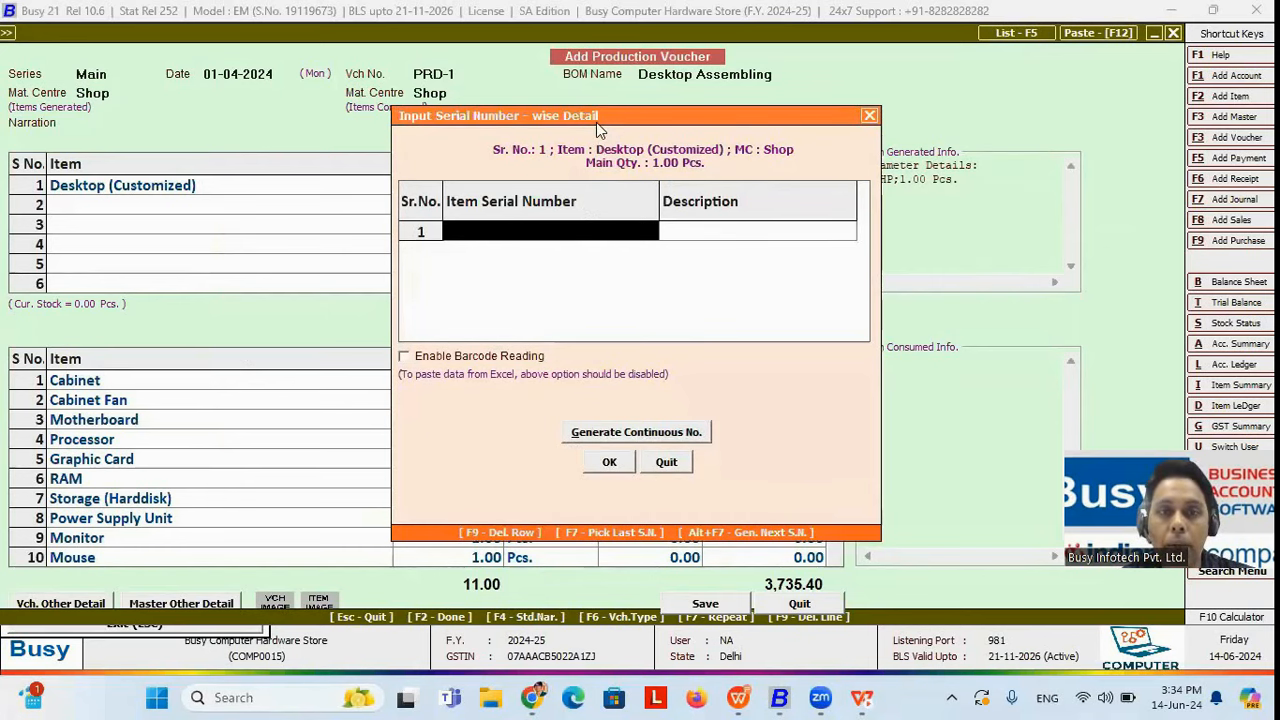
- Enter D0001 as the item serial number of the generated Desktop (Customized) and accept the serial number details
{"action": "left_click_drag", "start_coordinate": [596, 122], "coordinate": [532, 204]}
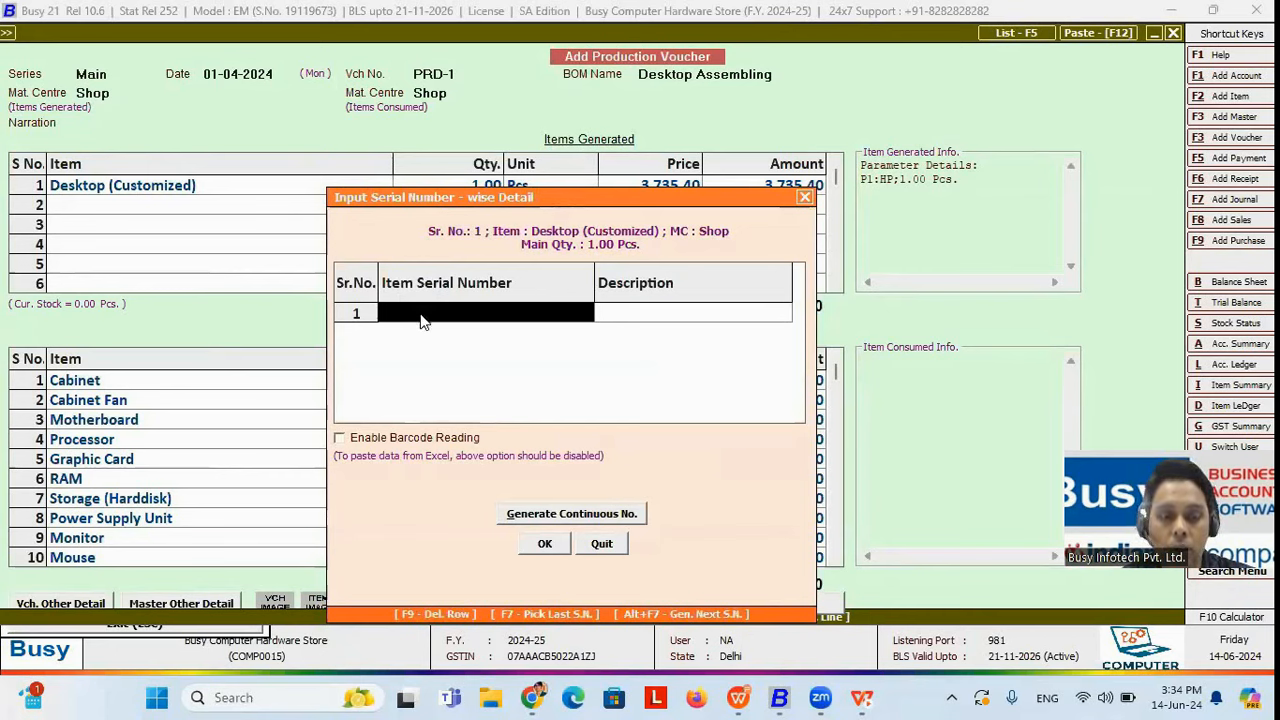
{"action": "type", "text": "d000"}
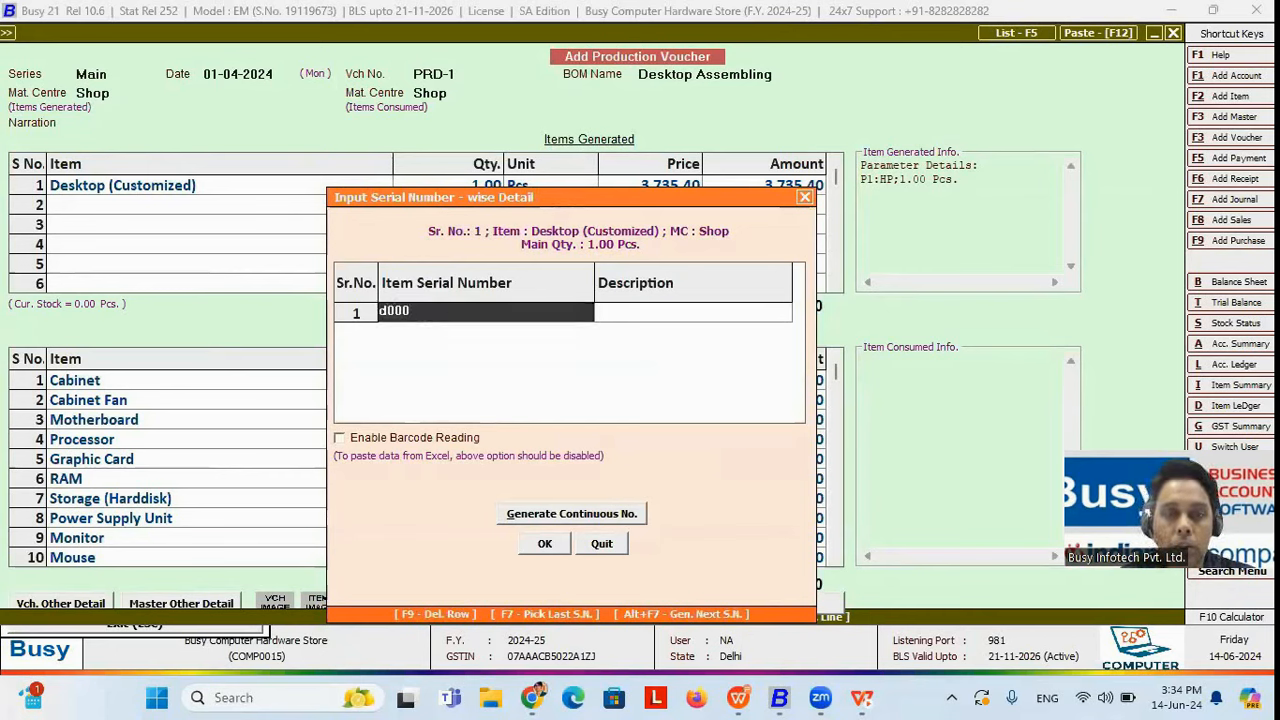
{"action": "type", "text": "1"}
{"action": "key", "text": "Return"}
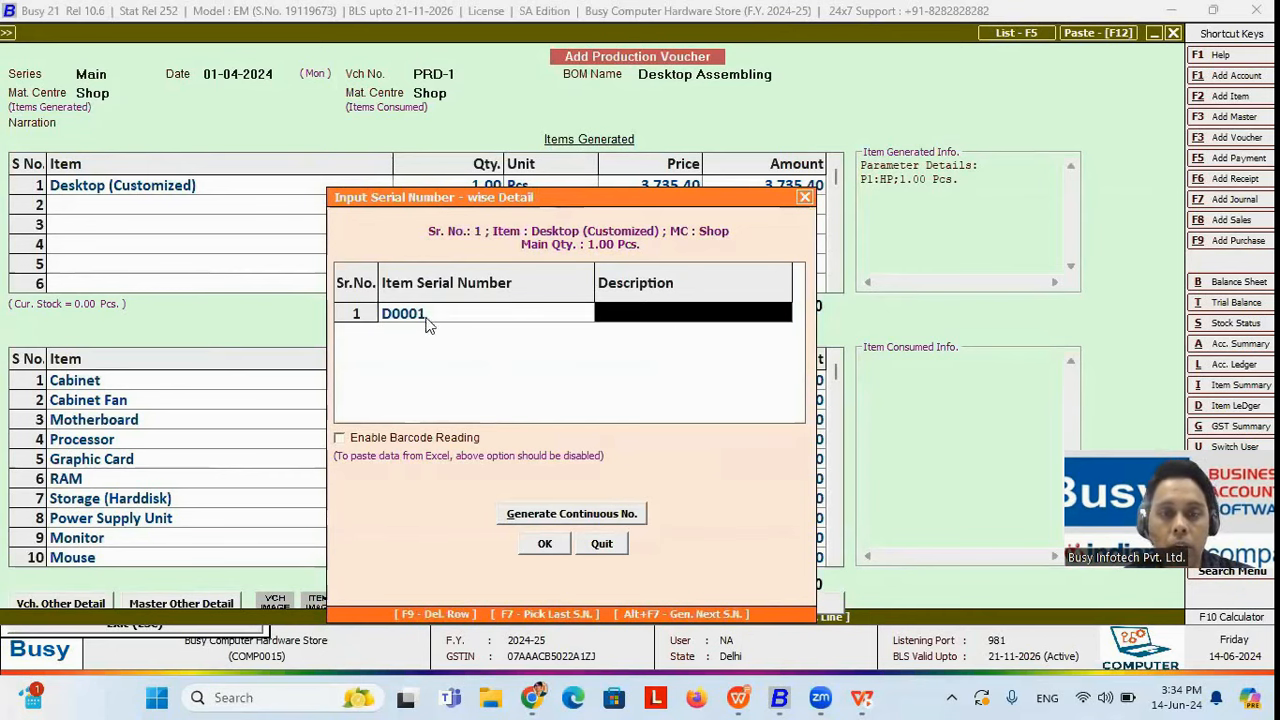
{"action": "left_click", "coordinate": [545, 546]}
- Continue past the negative stock warnings for the consumed items and save the production voucher without printing it
{"action": "key", "text": "Left"}
{"action": "key", "text": "Return"}
{"action": "key", "text": "Left"}
{"action": "key", "text": "Return"}
{"action": "key", "text": "Left"}
{"action": "key", "text": "Return"}
{"action": "key", "text": "Left"}
{"action": "key", "text": "Return"}
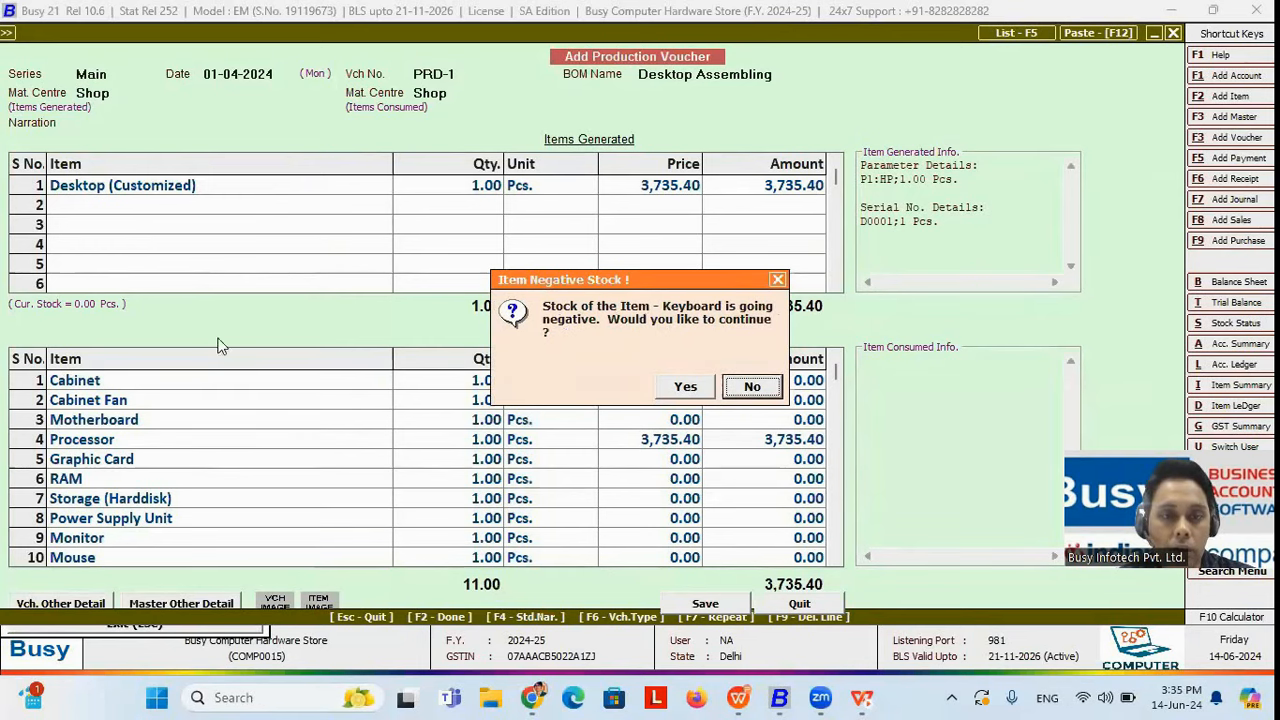
{"action": "left_click", "coordinate": [700, 392]}
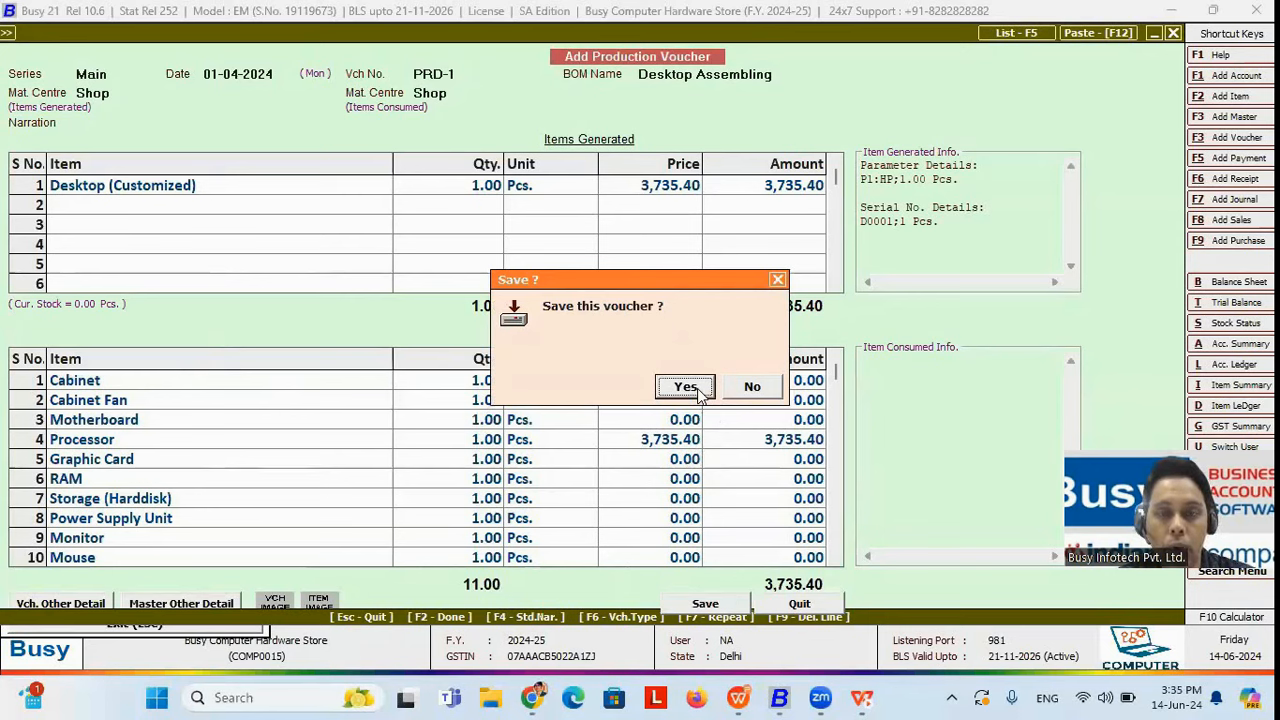
{"action": "left_click", "coordinate": [700, 388]}
{"action": "left_click", "coordinate": [765, 388]}
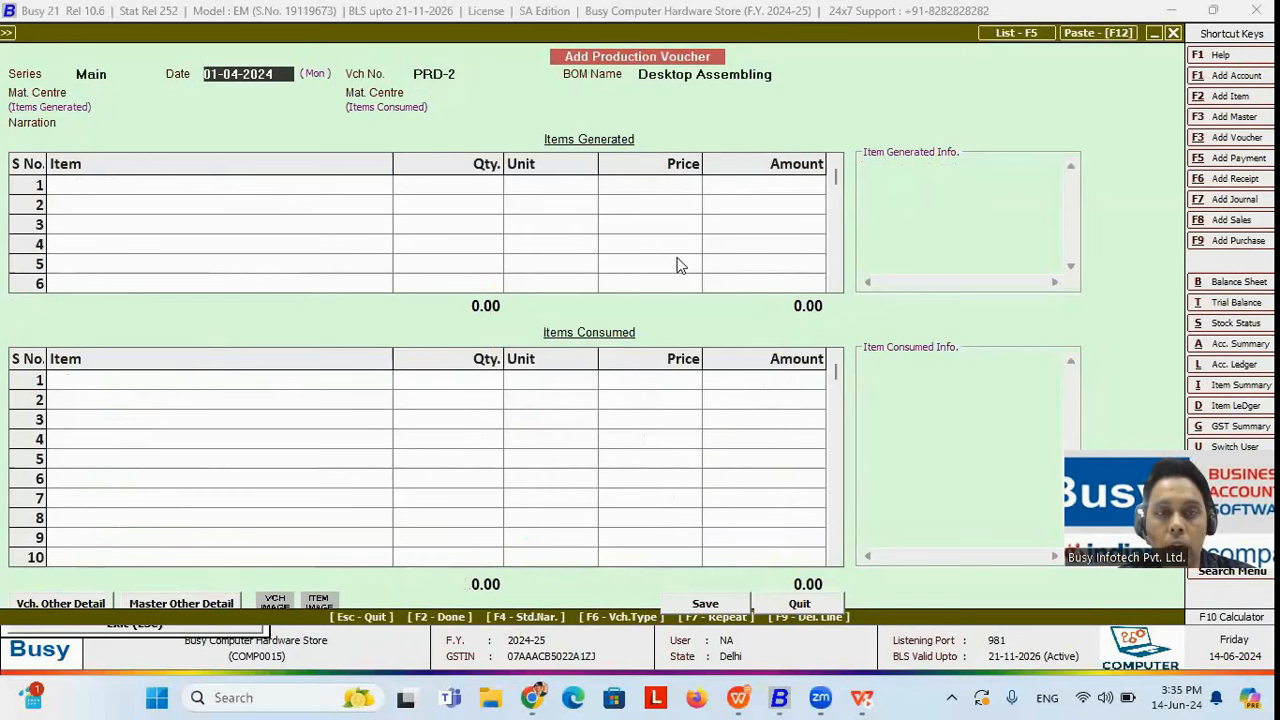
- Leave production voucher entry and delete the existing Desktop (Customized) row from the open sales voucher
{"action": "key", "text": "Escape"}
{"action": "key", "text": "Return"}
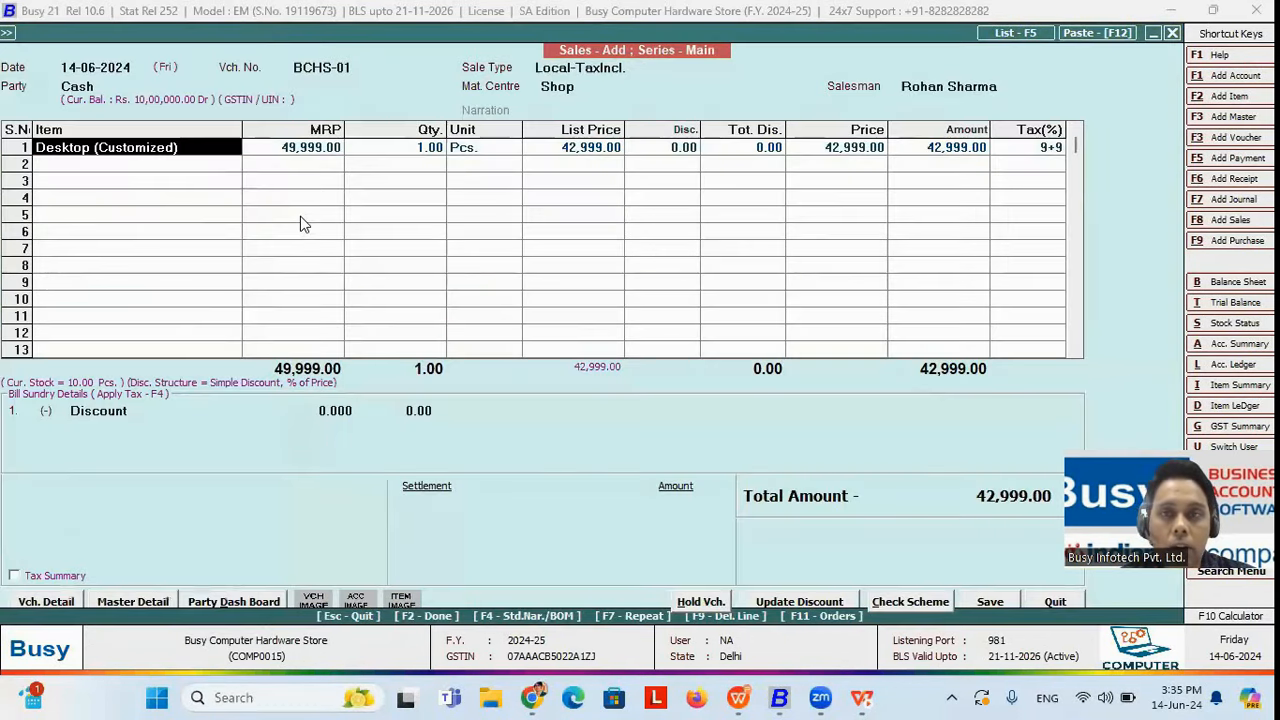
{"action": "key", "text": "F9"}
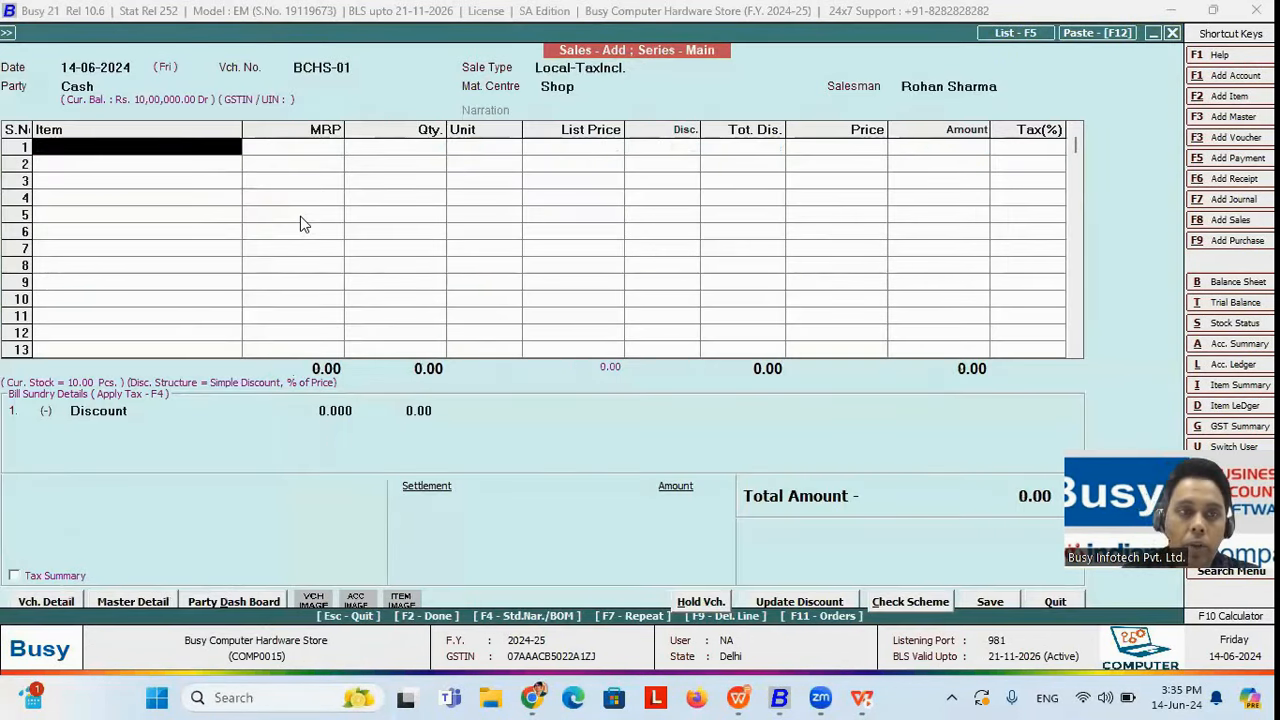
- Add Desktop (Customized) as the item in the first row of the sales voucher
{"action": "key", "text": "space"}
{"action": "key", "text": "Down"}
{"action": "key", "text": "Down"}
{"action": "key", "text": "Down"}
{"action": "key", "text": "Down"}
{"action": "key", "text": "Return"}
- Allocate 1 Pcs. of the HP 12th GEn stock to the sold desktop and accept the parameterized details
{"action": "key", "text": "Down"}
{"action": "key", "text": "Down"}
{"action": "key", "text": "Down"}
{"action": "key", "text": "Down"}
{"action": "key", "text": "Up"}
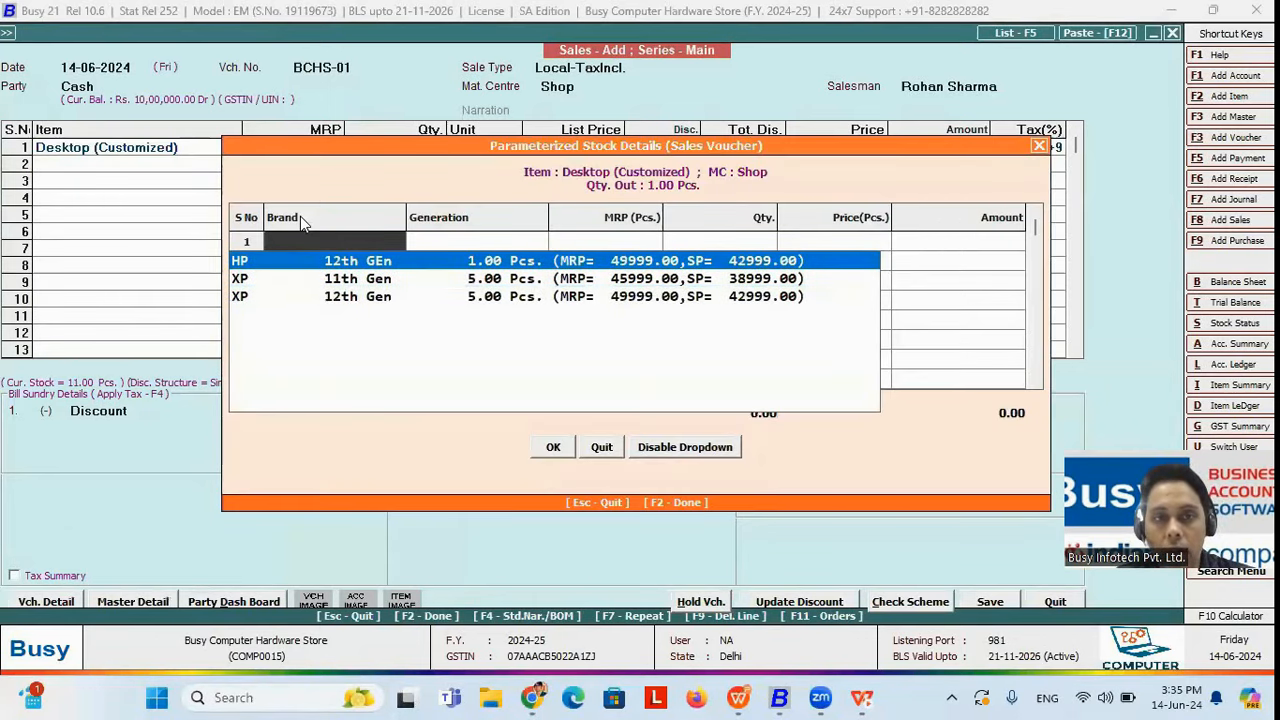
{"action": "key", "text": "Down"}
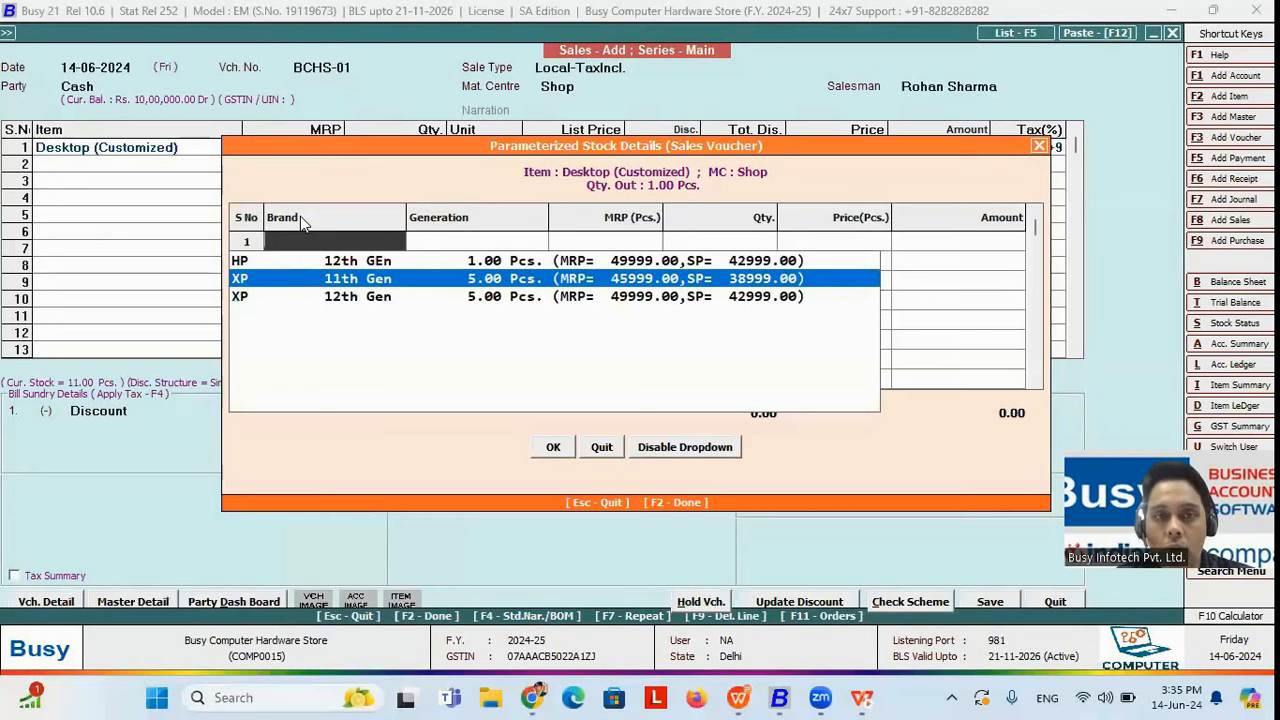
{"action": "key", "text": "Up"}
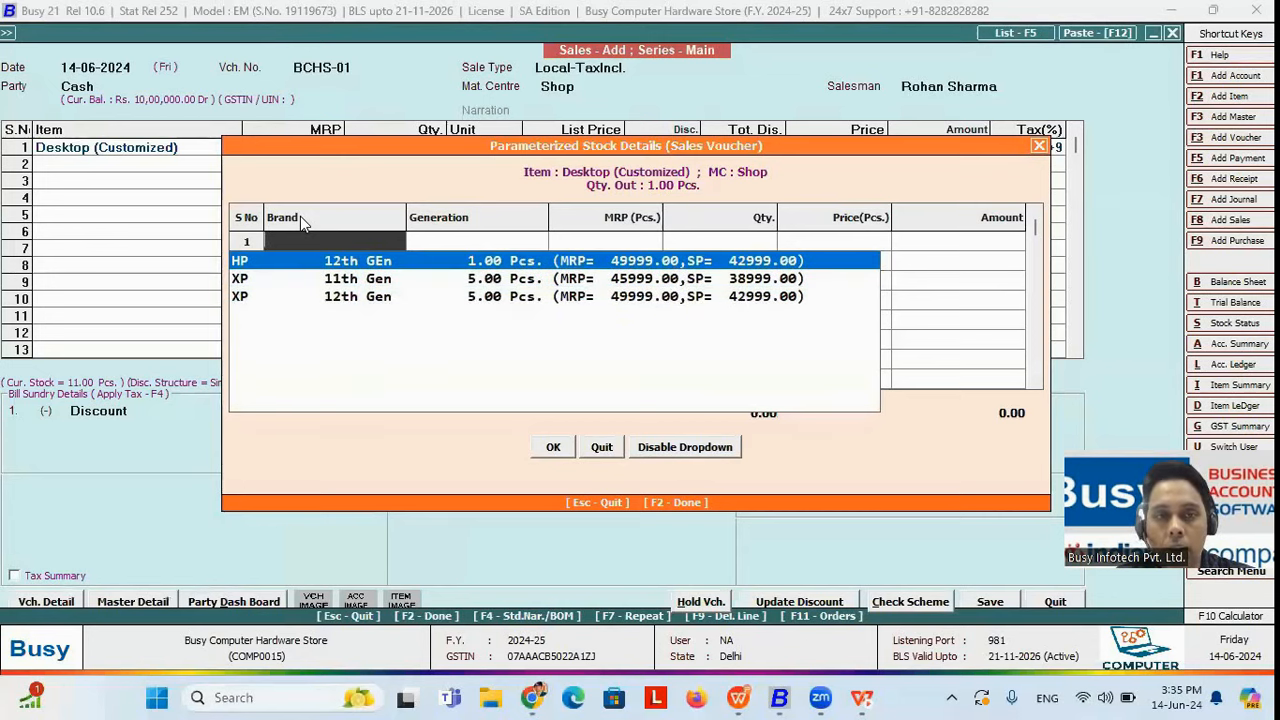
{"action": "key", "text": "Return"}
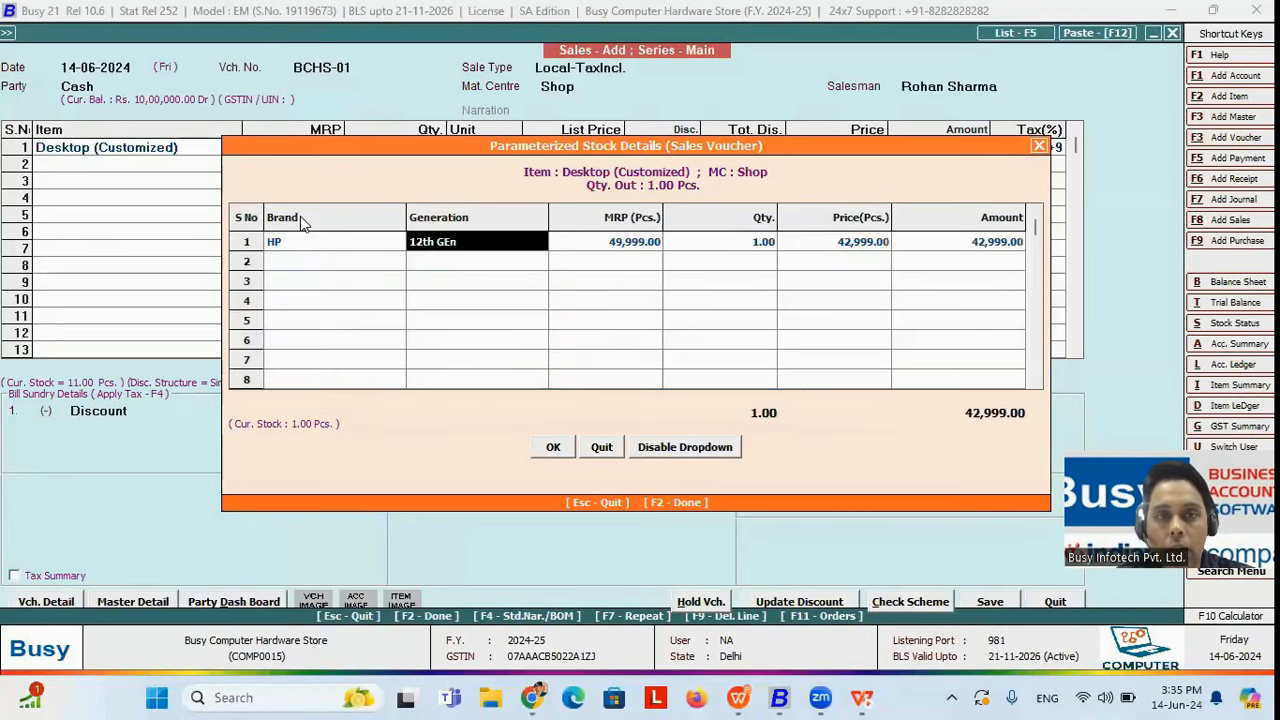
{"action": "key", "text": "Left"}
{"action": "key", "text": "Return"}
{"action": "key", "text": "Return"}
{"action": "key", "text": "Return"}
{"action": "key", "text": "F2"}
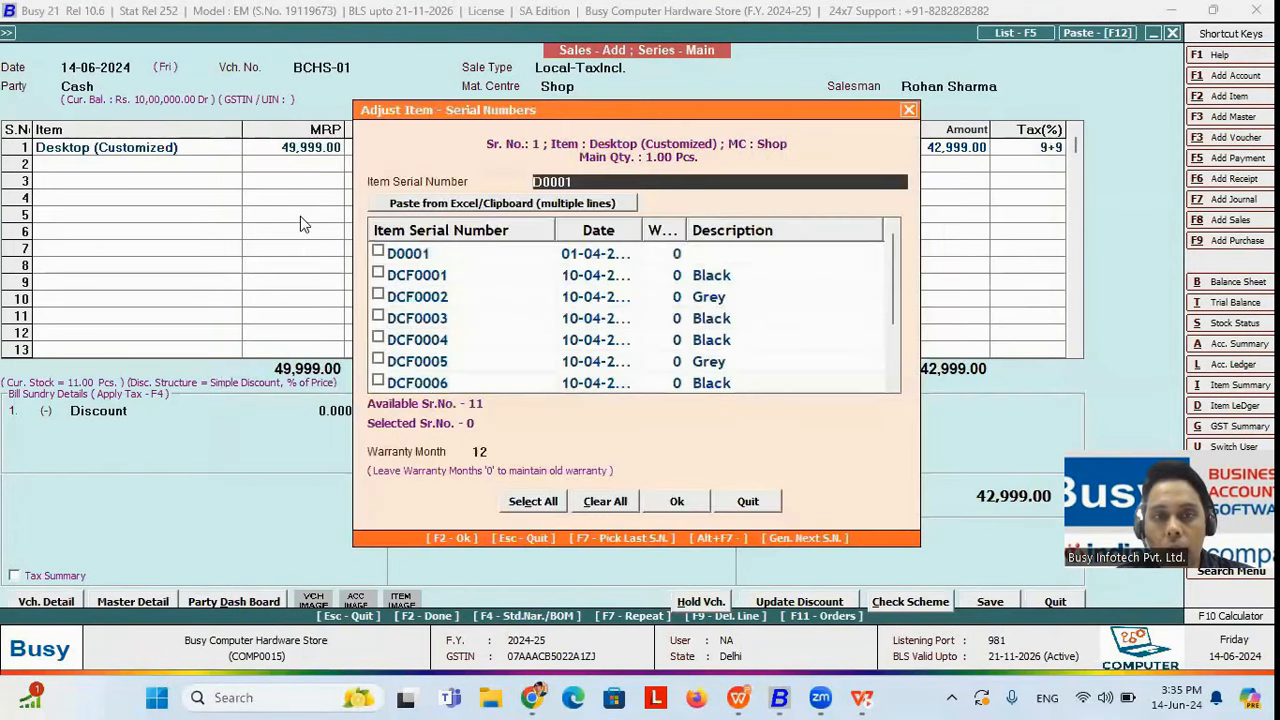
- Assign serial number D0001 to the sold desktop with a warranty of 12 months and accept the serial number adjustment
{"action": "left_click", "coordinate": [379, 252]}
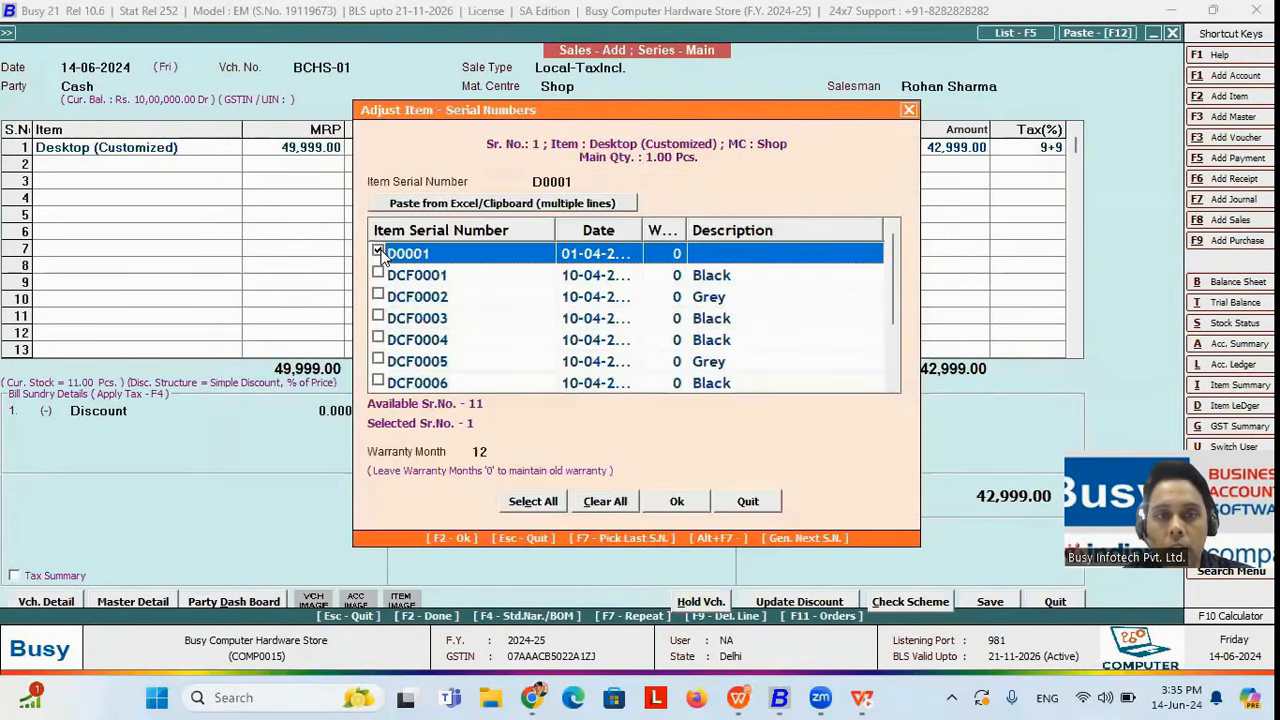
{"action": "left_click", "coordinate": [493, 451]}
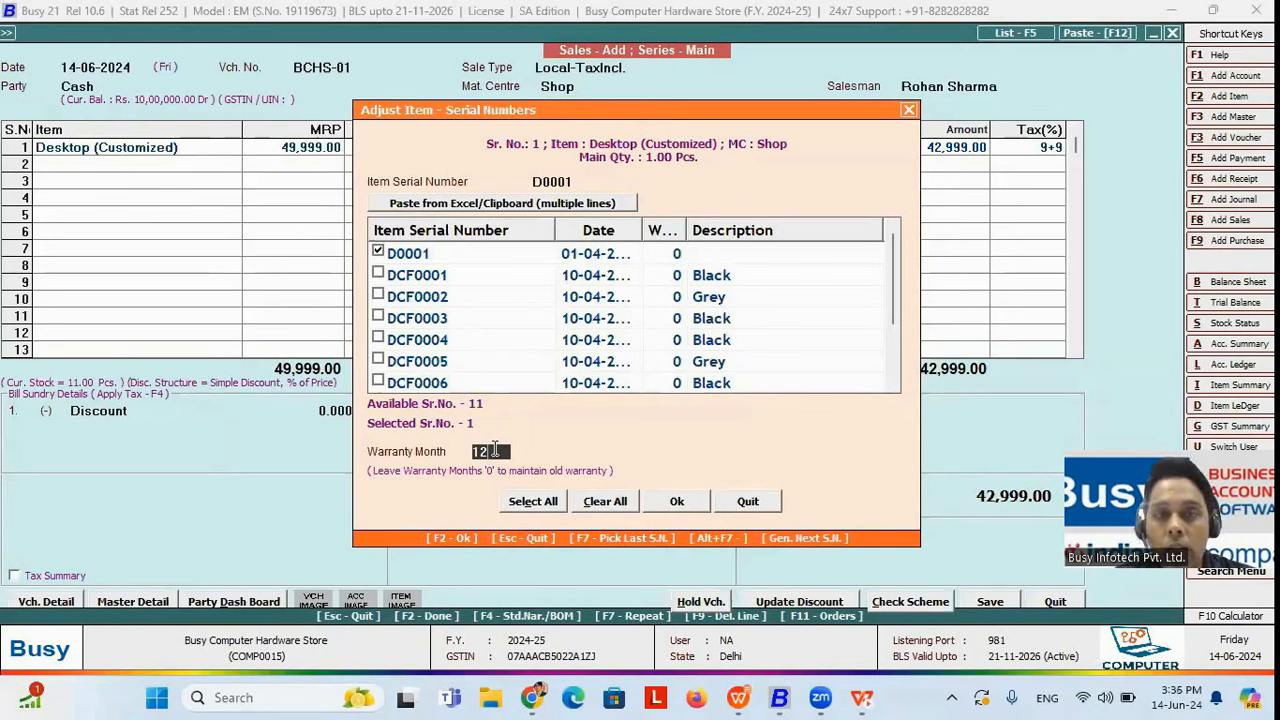
{"action": "type", "text": "1"}
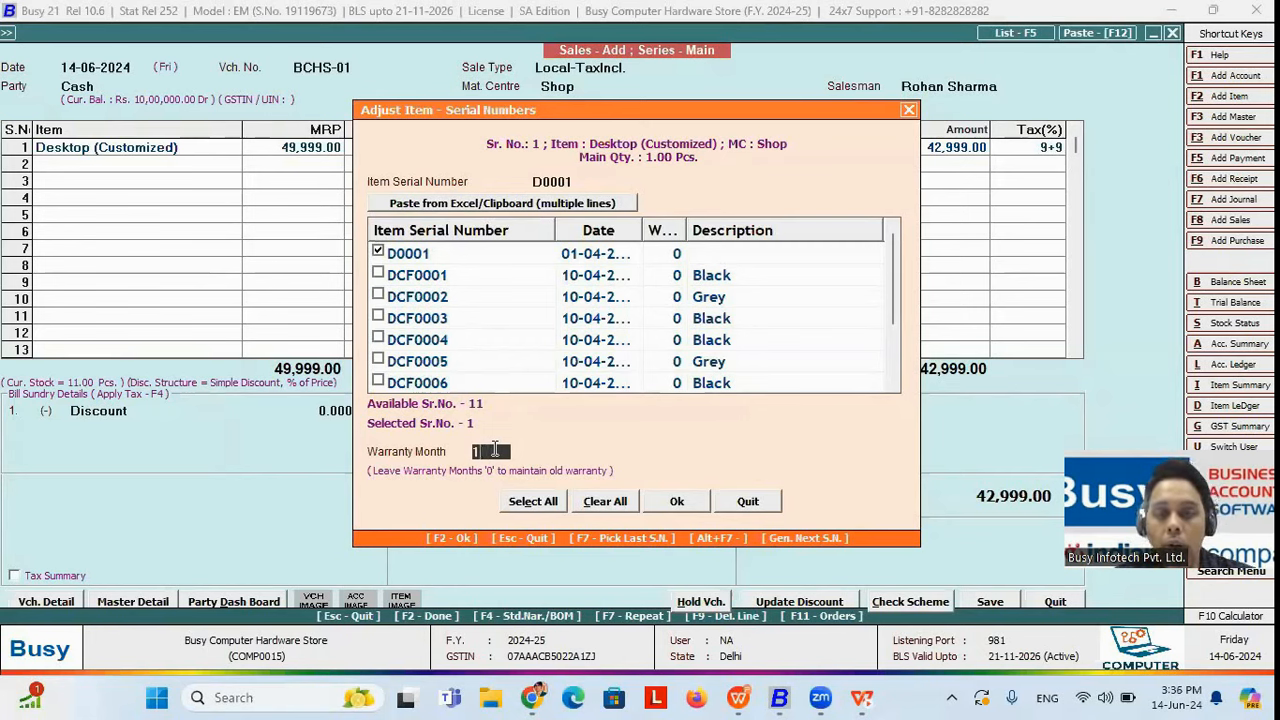
{"action": "type", "text": "3"}
{"action": "key", "text": "BackSpace"}
{"action": "key", "text": "BackSpace"}
{"action": "type", "text": "10"}
{"action": "type", "text": "12"}
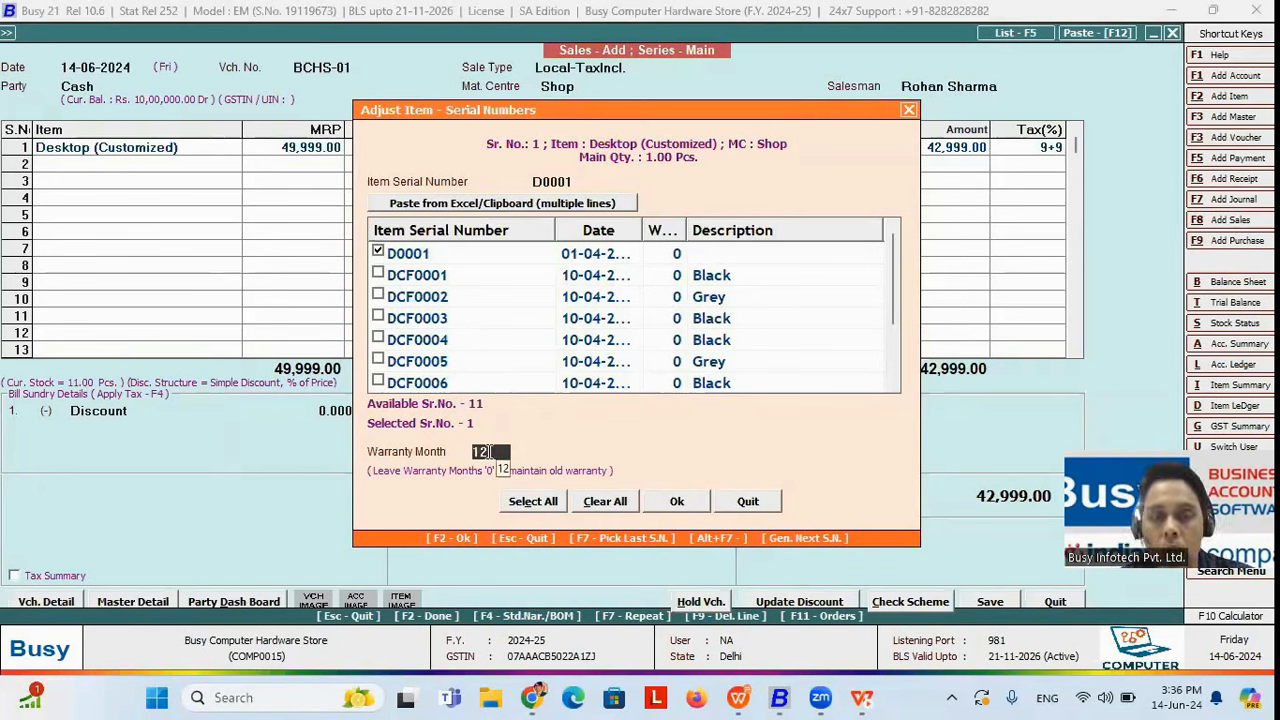
{"action": "left_click", "coordinate": [676, 501]}
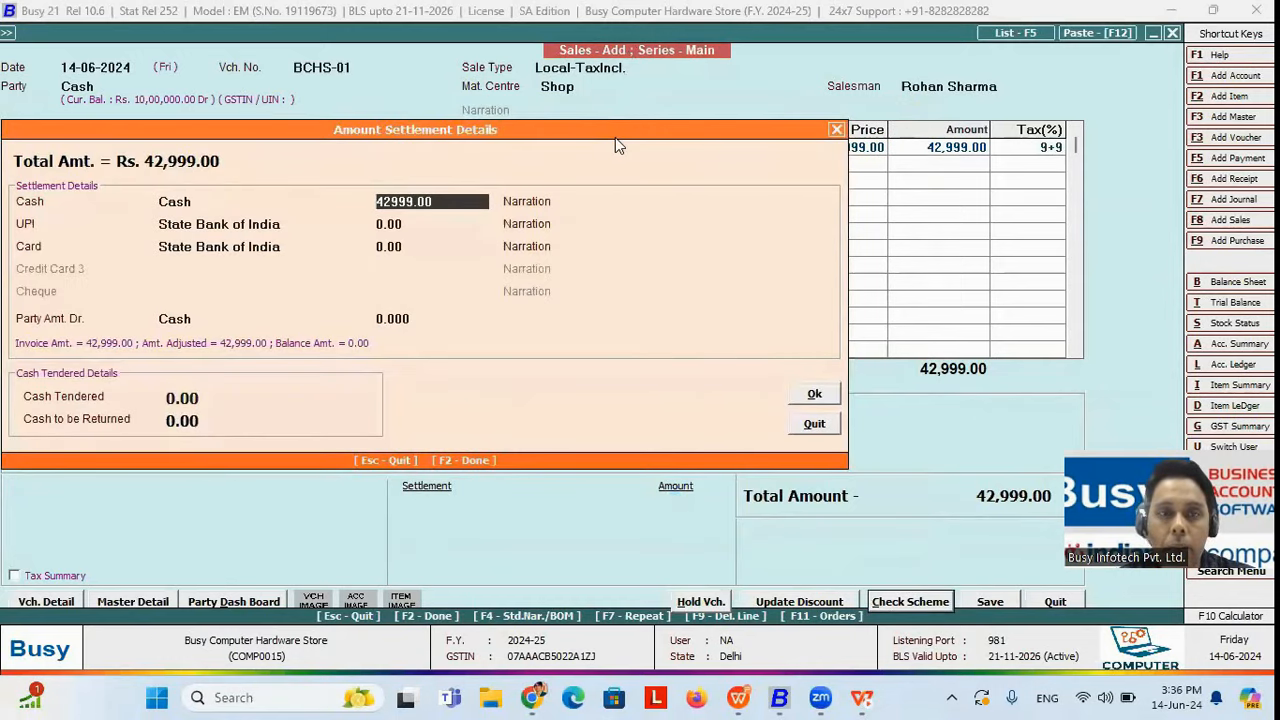
- Settle the sales amount with 1,000.00 in cash and 41,999.00 by UPI through State Bank of India
{"action": "key", "text": "BackSpace"}
{"action": "key", "text": "BackSpace"}
{"action": "key", "text": "BackSpace"}
{"action": "key", "text": "BackSpace"}
{"action": "key", "text": "BackSpace"}
{"action": "key", "text": "BackSpace"}
{"action": "key", "text": "BackSpace"}
{"action": "key", "text": "BackSpace"}
{"action": "type", "text": "1000"}
{"action": "key", "text": "Return"}
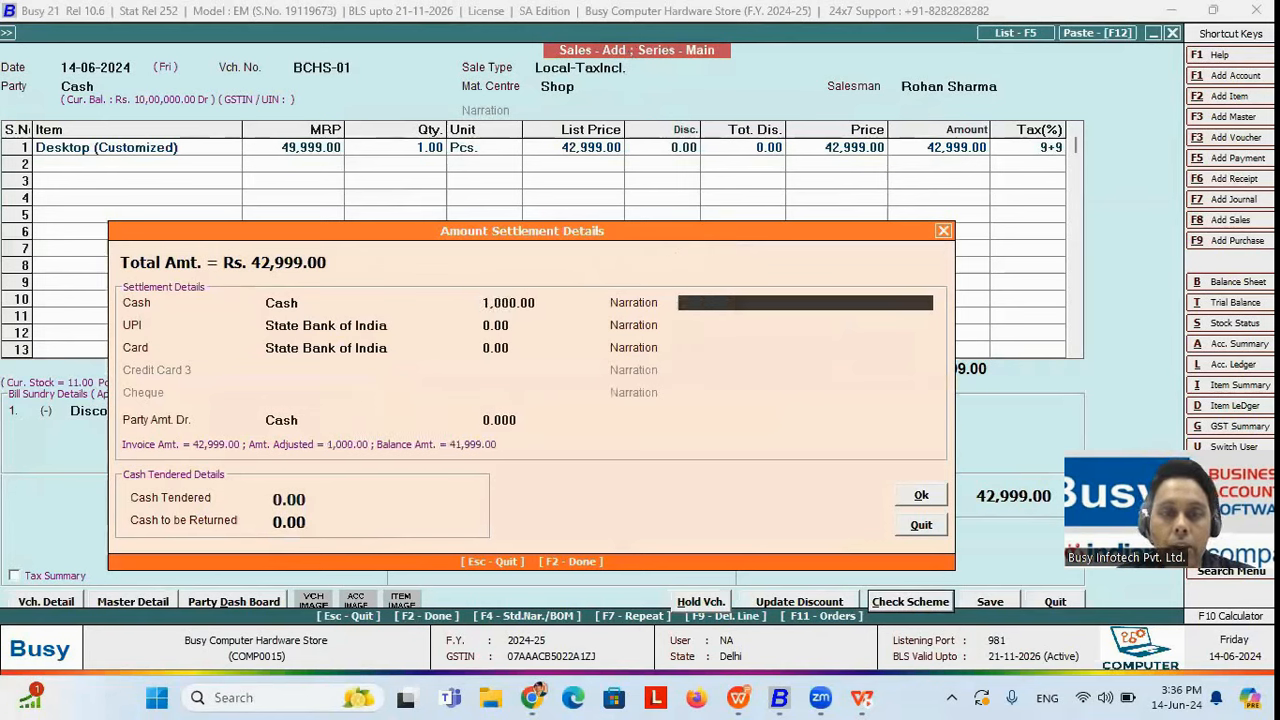
{"action": "key", "text": "Return"}
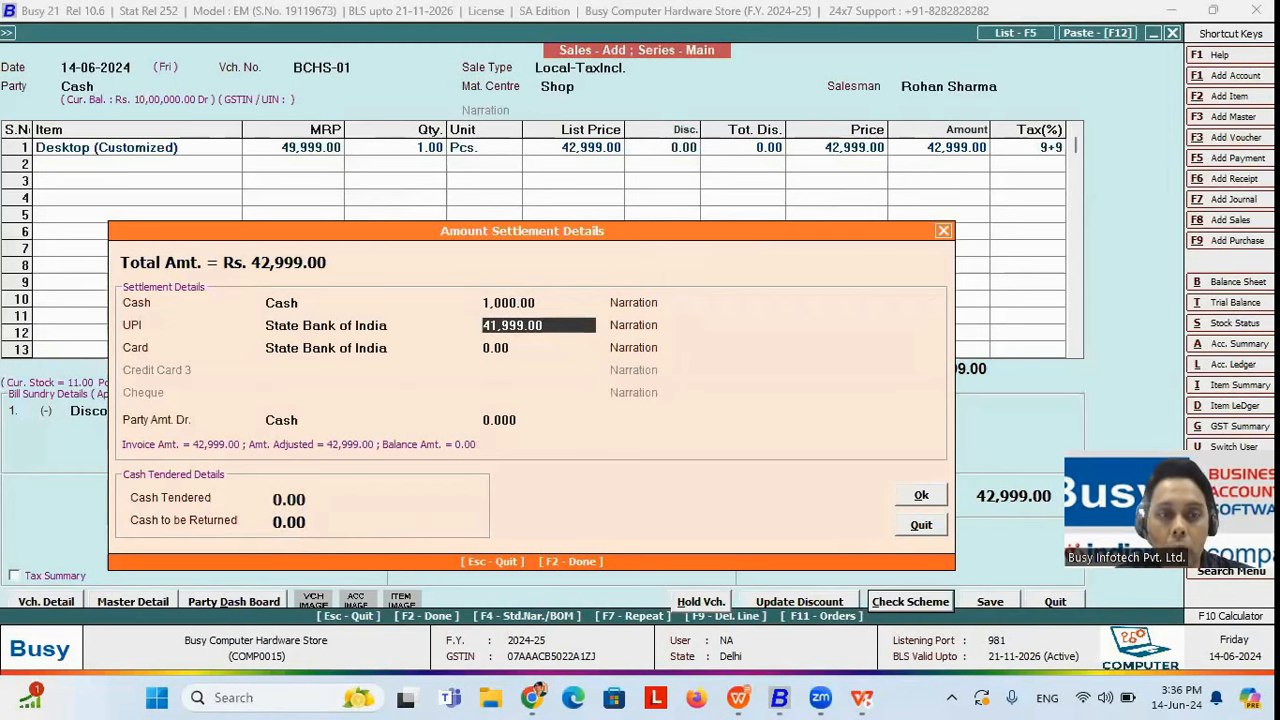
{"action": "key", "text": "Return"}
{"action": "key", "text": "Return"}
{"action": "key", "text": "Return"}
{"action": "key", "text": "Return"}
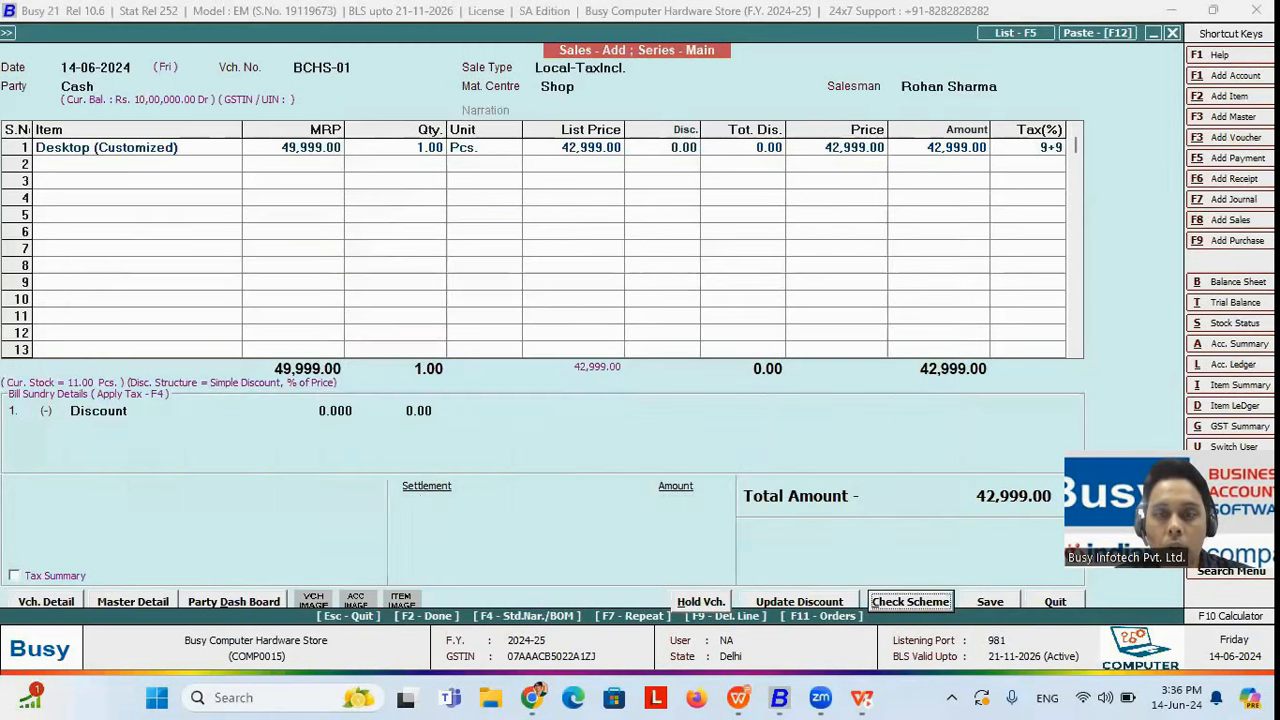
- Accept the salesman's commission at 2 percent and save the sales voucher
{"action": "key", "text": "Return"}
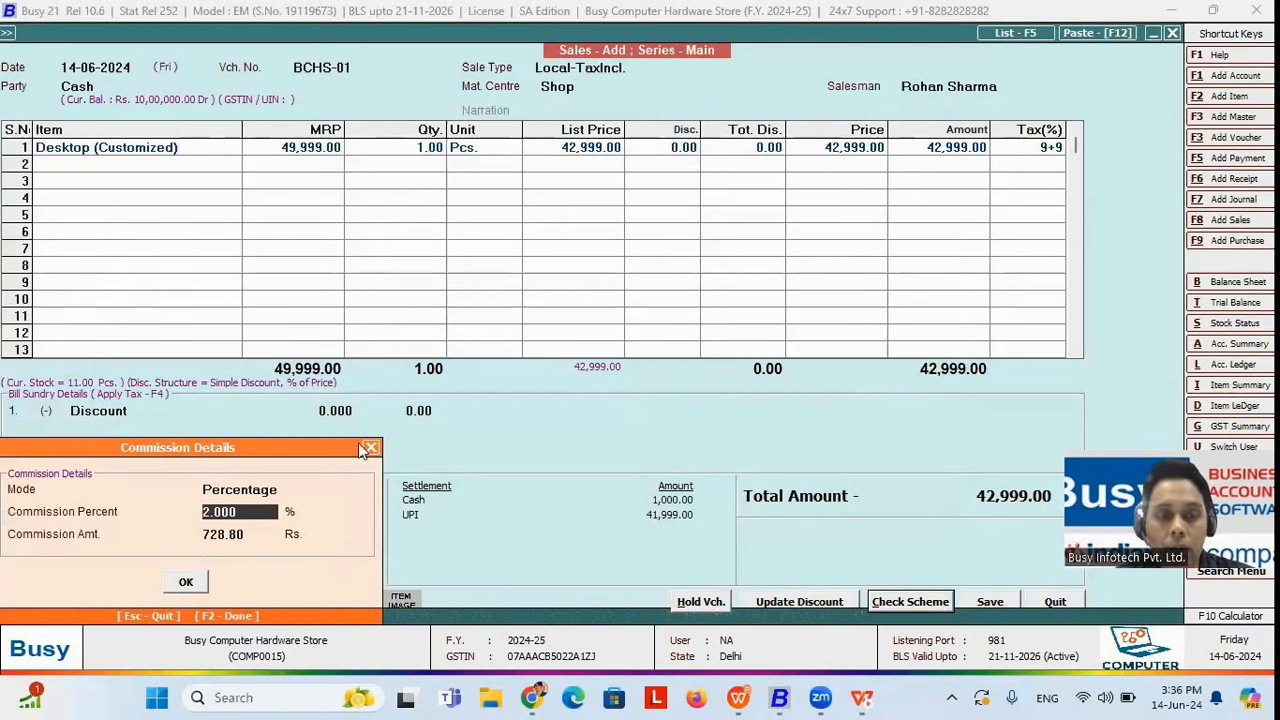
{"action": "left_click", "coordinate": [247, 534]}
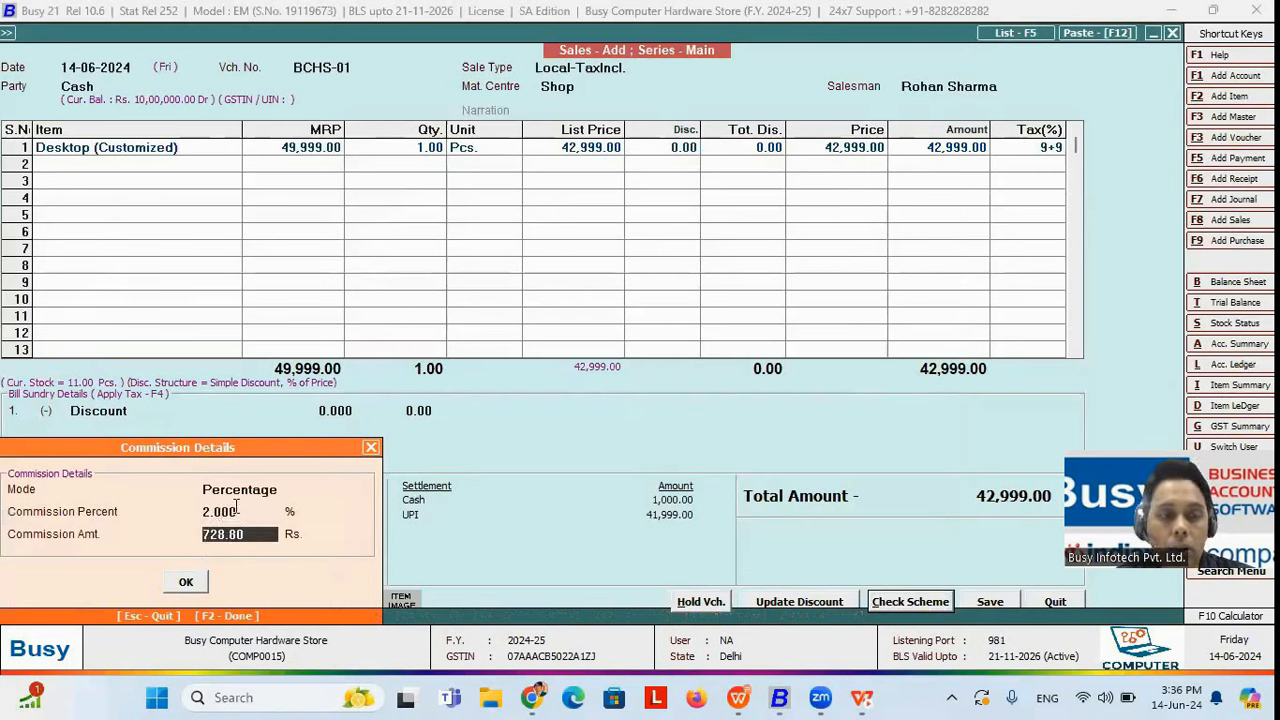
{"action": "left_click", "coordinate": [240, 510]}
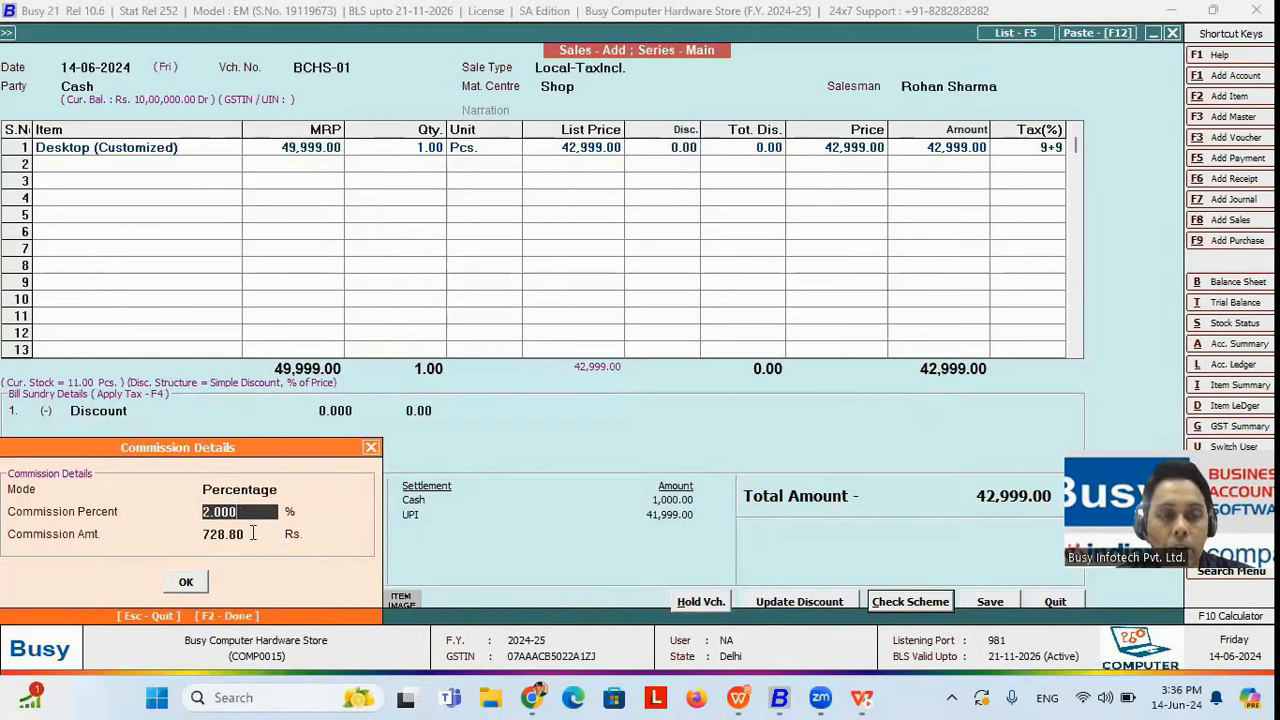
{"action": "left_click", "coordinate": [251, 534]}
{"action": "left_click", "coordinate": [245, 511]}
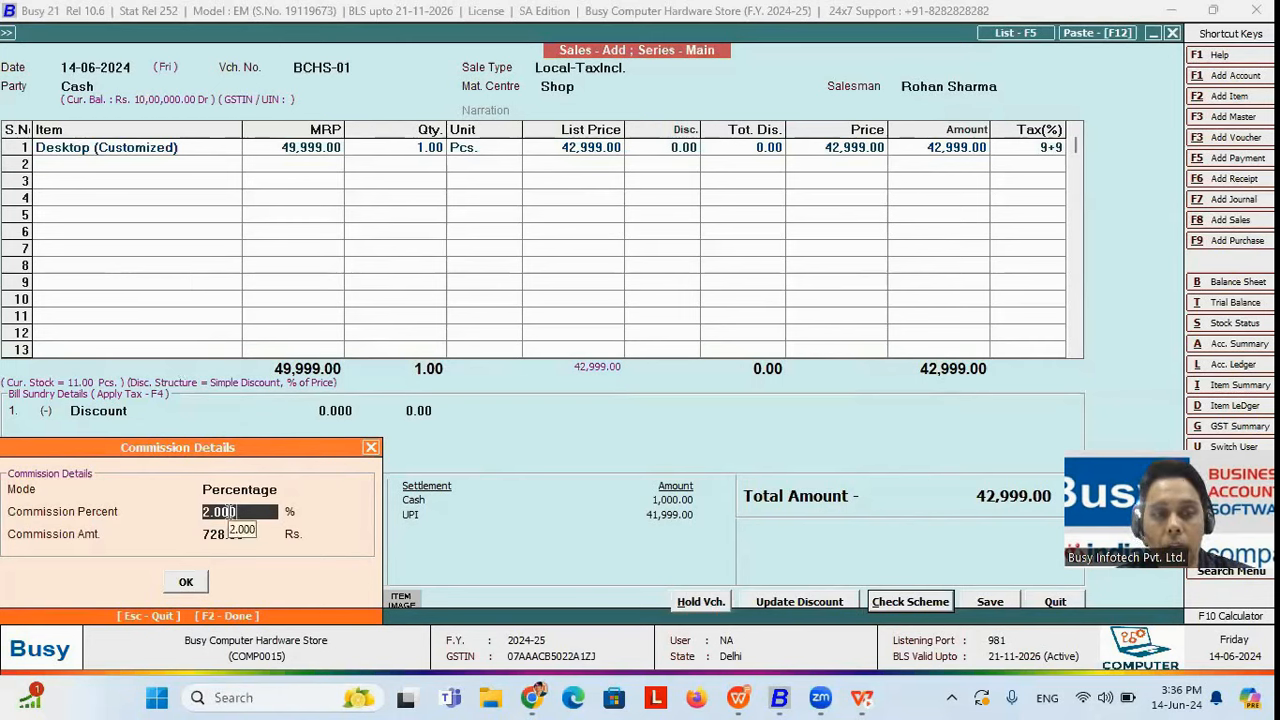
{"action": "left_click", "coordinate": [186, 581]}
{"action": "left_click", "coordinate": [688, 392]}
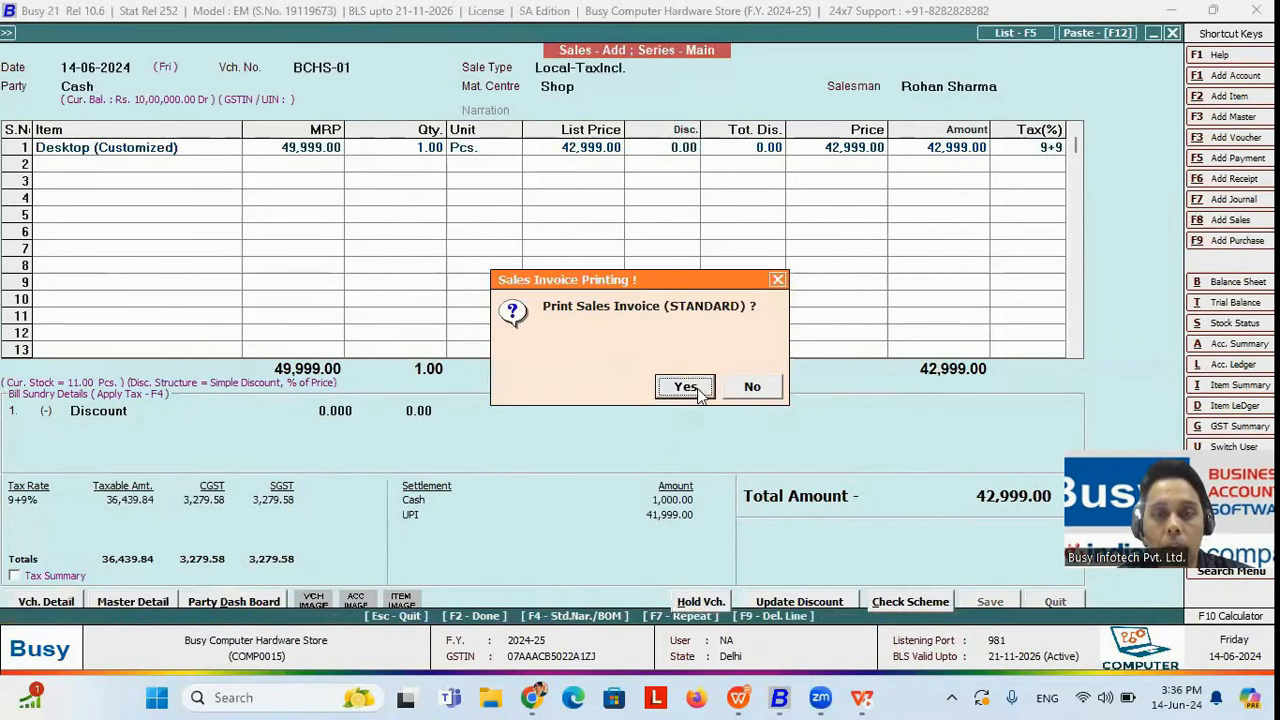
- Preview the sales invoice in the STANDARD format with 1 copy
{"action": "left_click", "coordinate": [688, 389]}
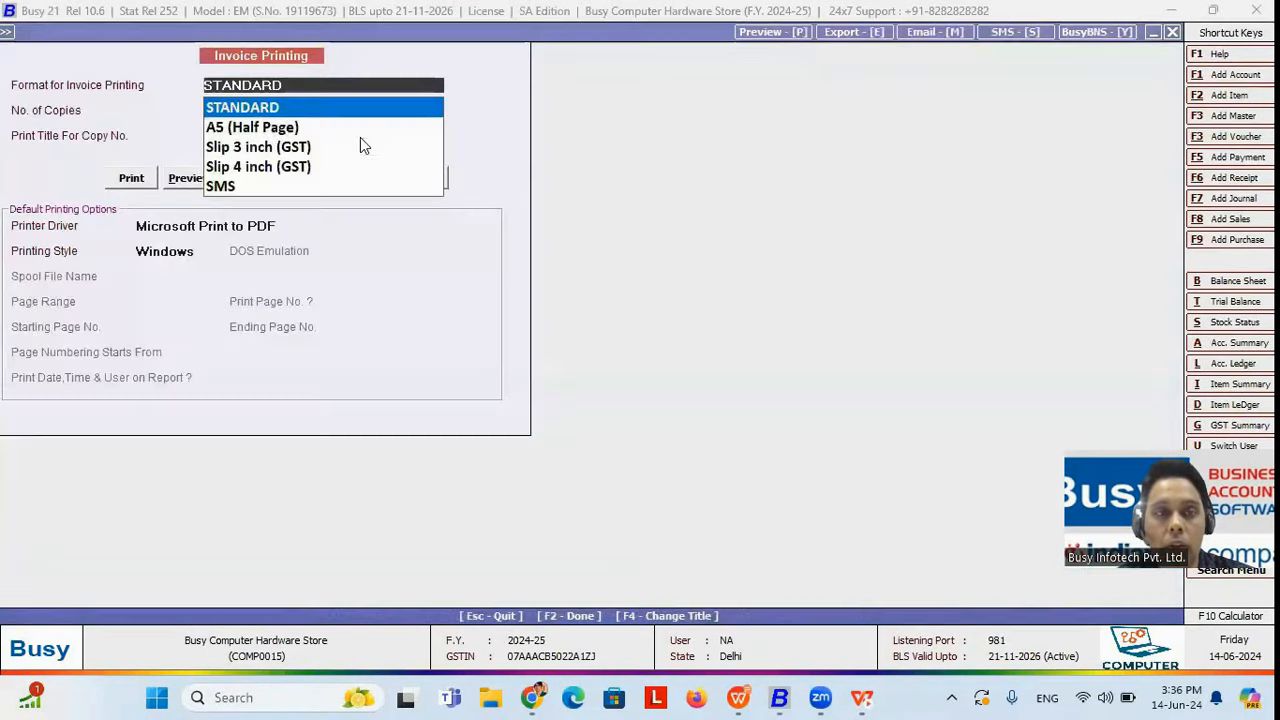
{"action": "key", "text": "Return"}
{"action": "key", "text": "Return"}
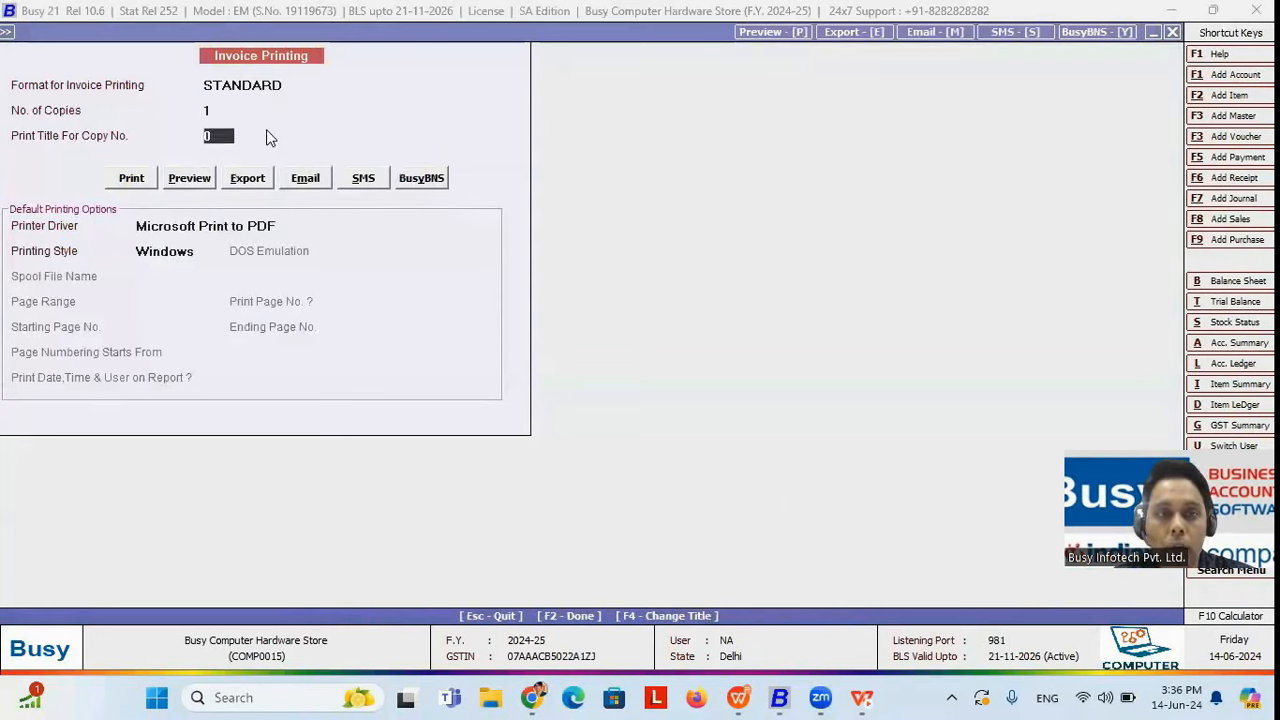
{"action": "left_click", "coordinate": [192, 186]}
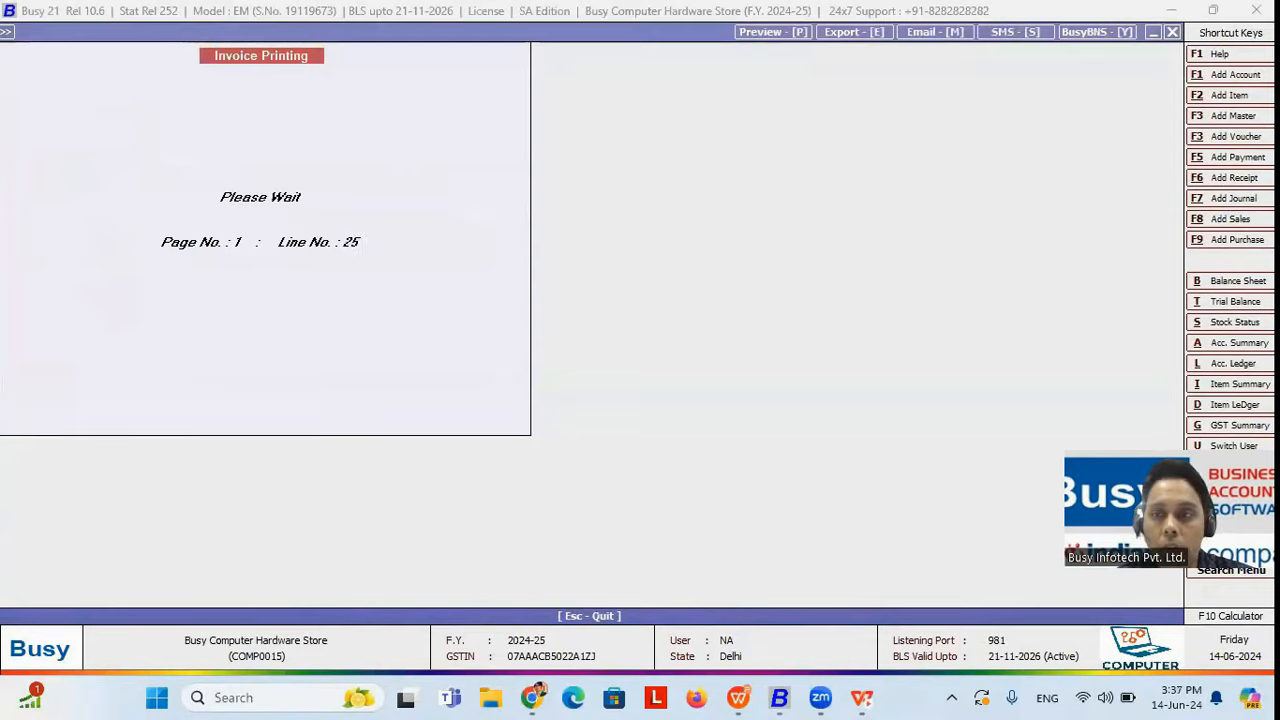
- Examine the totals, tax summary and settlement details in the invoice preview, and close the preview
{"action": "scroll", "coordinate": [1232, 390], "scroll_direction": "down", "scroll_amount": 3}
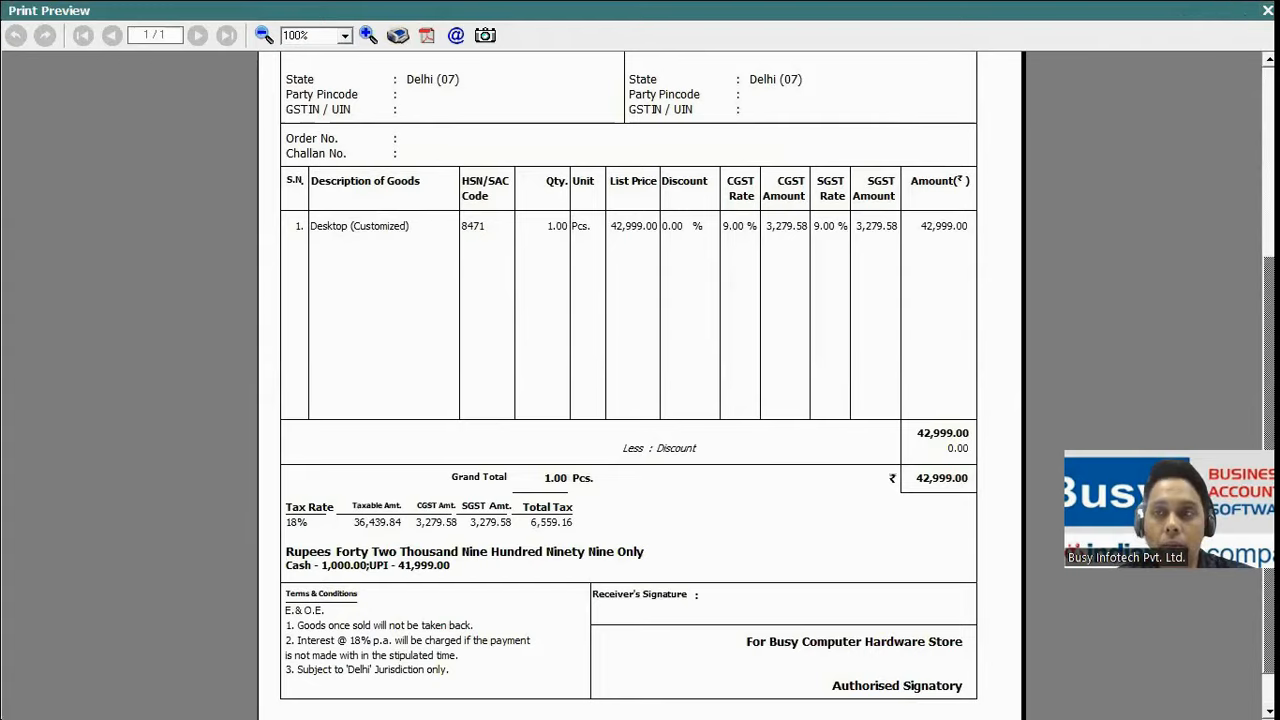
{"action": "key", "text": "Escape"}
{"action": "key", "text": "Escape"}
{"action": "key", "text": "Escape"}
- Open the standard document configuration for the Sales Invoice
{"action": "key", "text": "Right"}
{"action": "key", "text": "Down"}
{"action": "key", "text": "Down"}
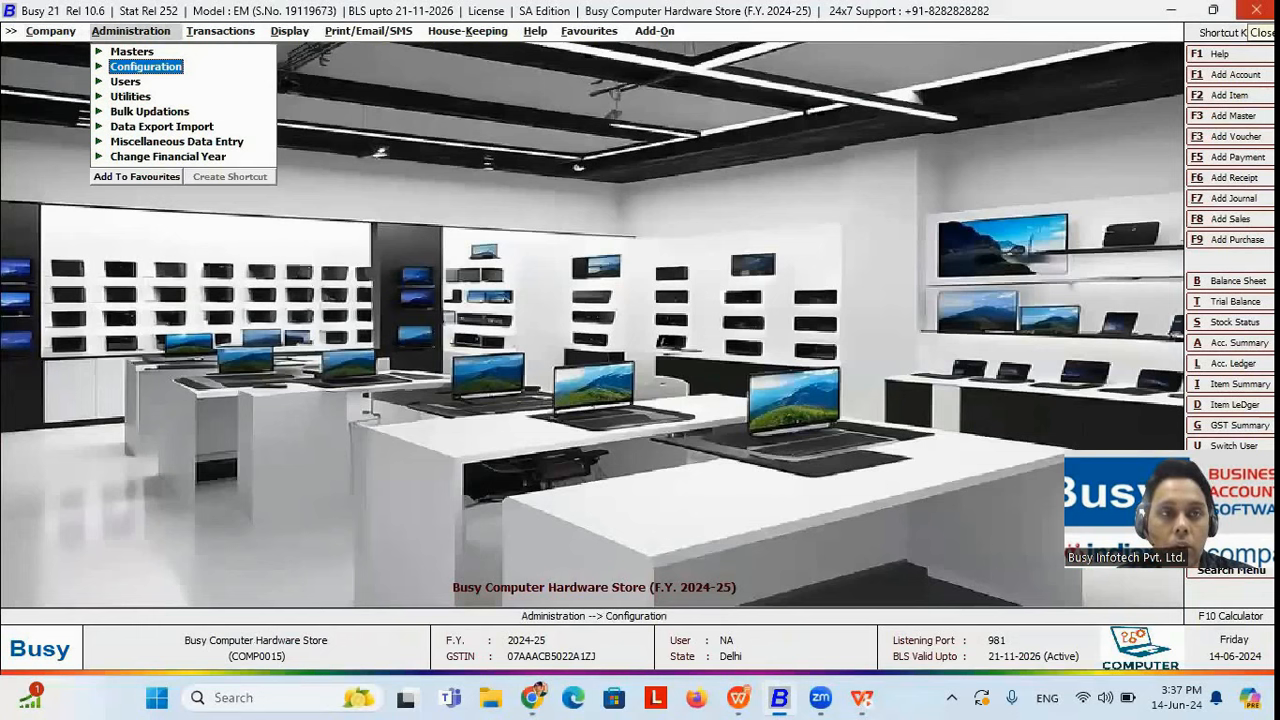
{"action": "key", "text": "Return"}
{"action": "key", "text": "Down"}
{"action": "key", "text": "Down"}
{"action": "key", "text": "Down"}
{"action": "key", "text": "Down"}
{"action": "key", "text": "Down"}
{"action": "key", "text": "Down"}
{"action": "key", "text": "Down"}
{"action": "key", "text": "Down"}
{"action": "key", "text": "Down"}
{"action": "key", "text": "Down"}
{"action": "key", "text": "Down"}
{"action": "key", "text": "Return"}
{"action": "key", "text": "Down"}
{"action": "key", "text": "Return"}
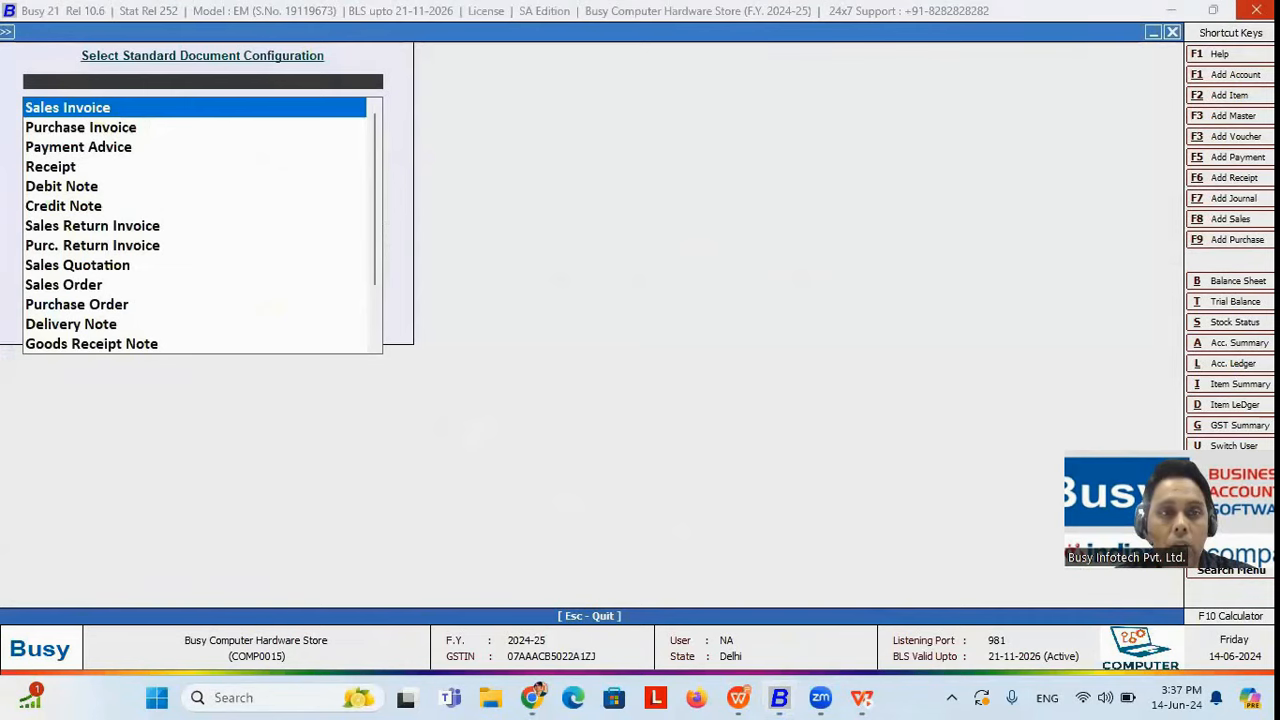
{"action": "key", "text": "Return"}
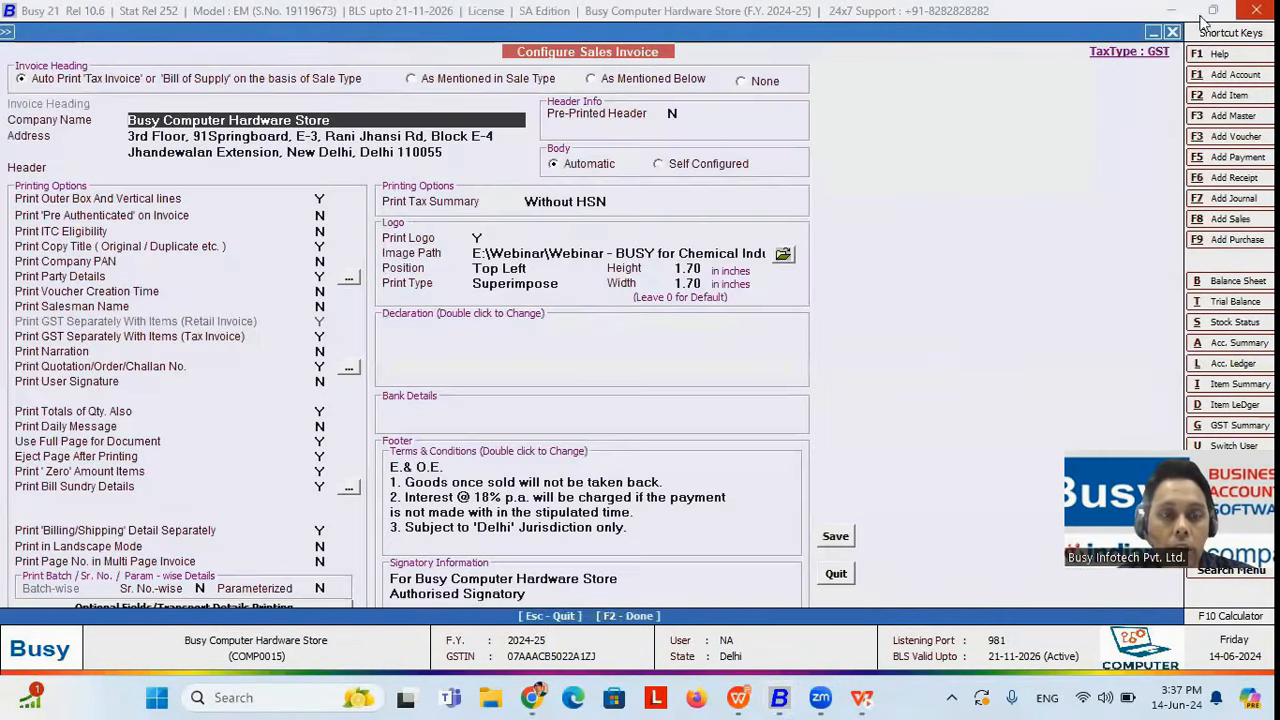
- Enable printing of serial number-wise and parameterized details on the sales invoice and save the configuration
{"action": "left_click", "coordinate": [202, 588]}
{"action": "key", "text": "y"}
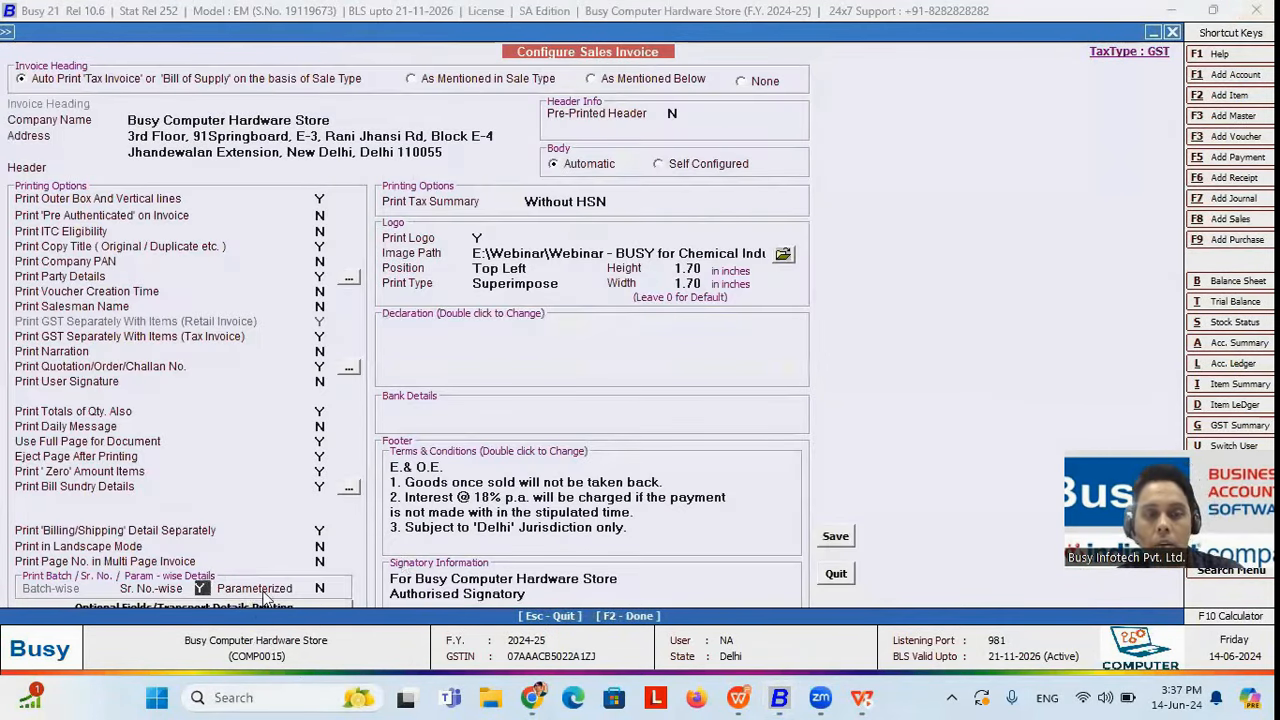
{"action": "left_click", "coordinate": [328, 587]}
{"action": "key", "text": "y"}
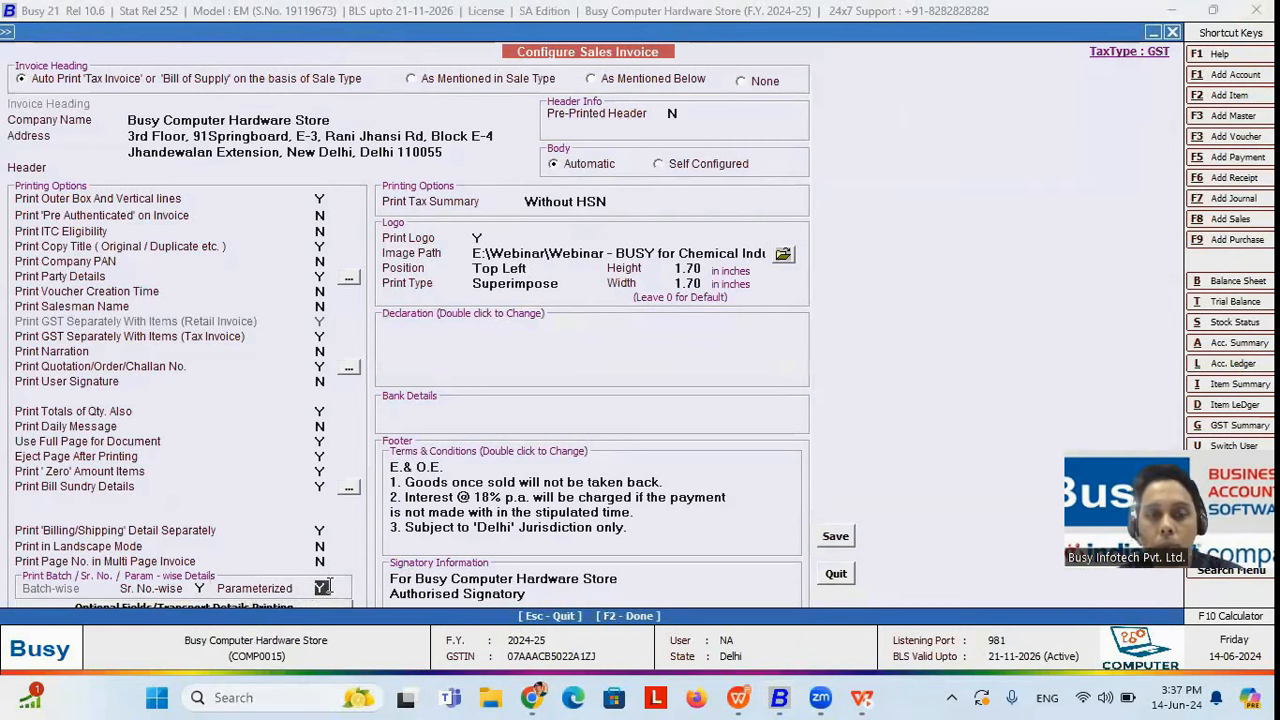
{"action": "left_click", "coordinate": [836, 537]}
{"action": "key", "text": "Escape"}
- Open the saved cash sales voucher dated 14-06-2024 for the customized desktop for modification
{"action": "key", "text": "Right"}
{"action": "key", "text": "Down"}
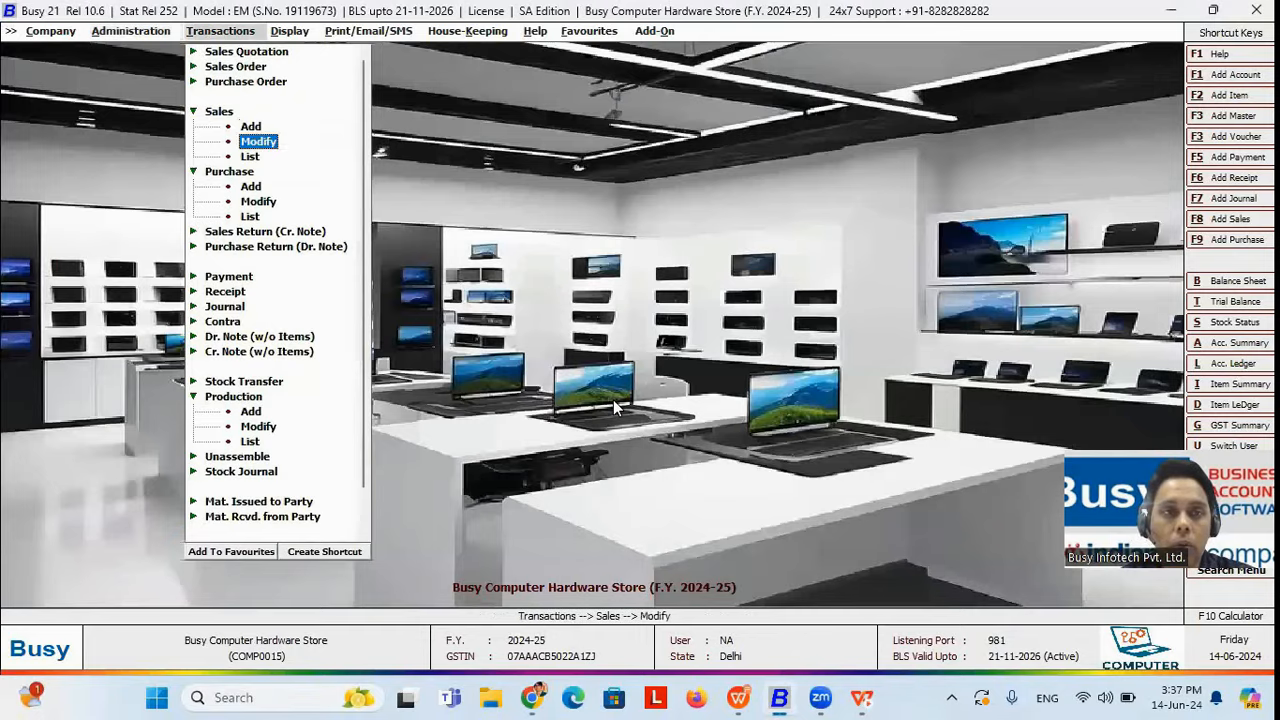
{"action": "key", "text": "Return"}
{"action": "key", "text": "Return"}
{"action": "key", "text": "Return"}
{"action": "key", "text": "Return"}
{"action": "key", "text": "Return"}
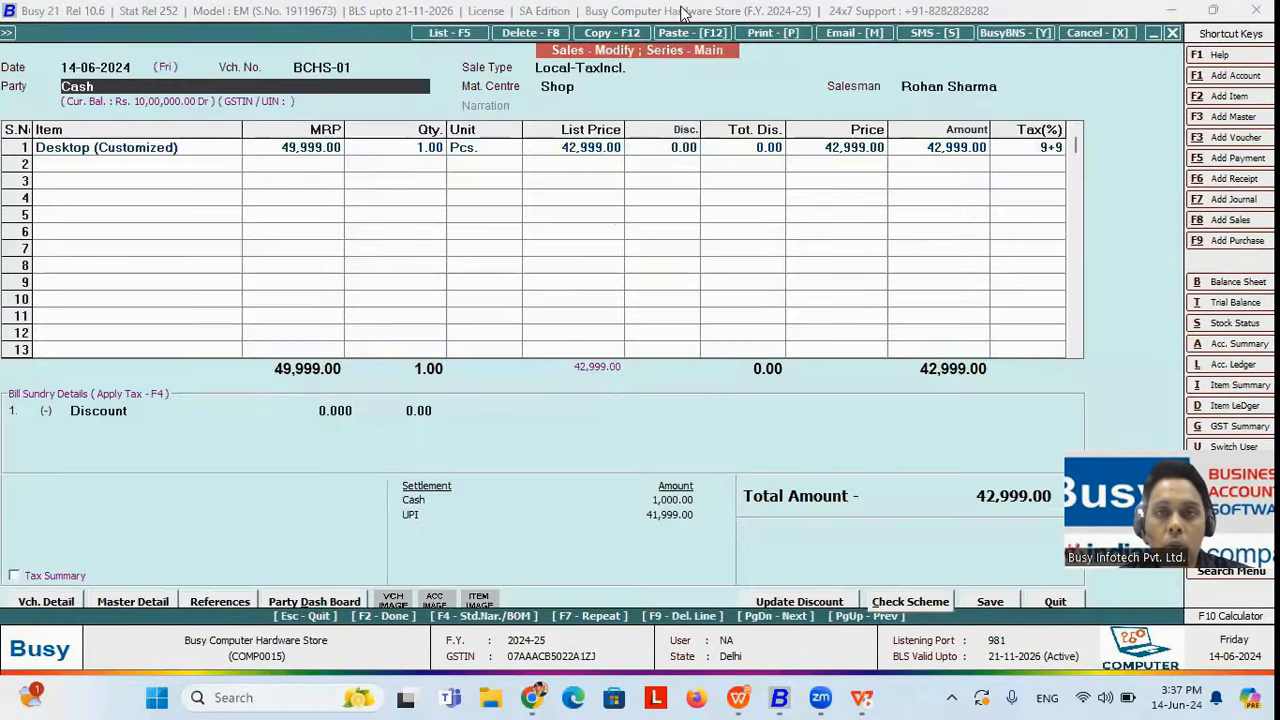
- Preview the voucher's tax invoice, examine the serial number and parameter details under the desktop item, and close the preview
{"action": "left_click", "coordinate": [770, 38]}
{"action": "left_click", "coordinate": [555, 357]}
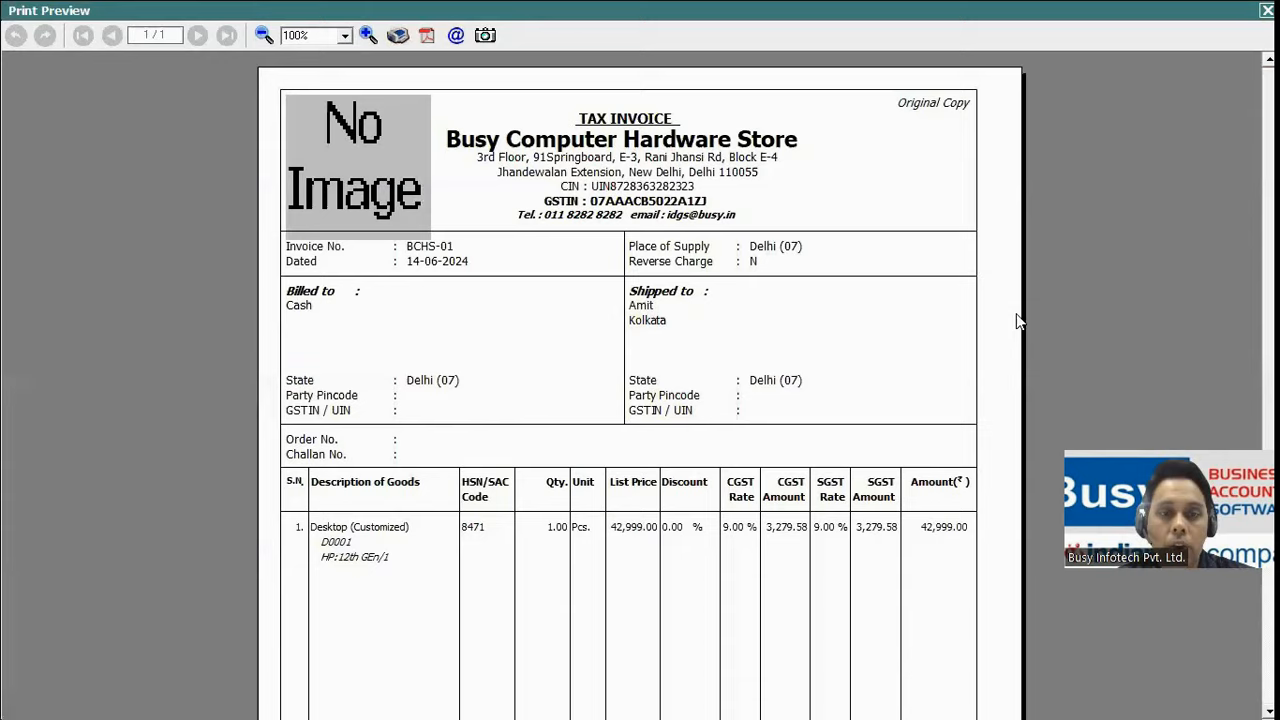
{"action": "scroll", "coordinate": [640, 385], "scroll_direction": "down", "scroll_amount": 5}
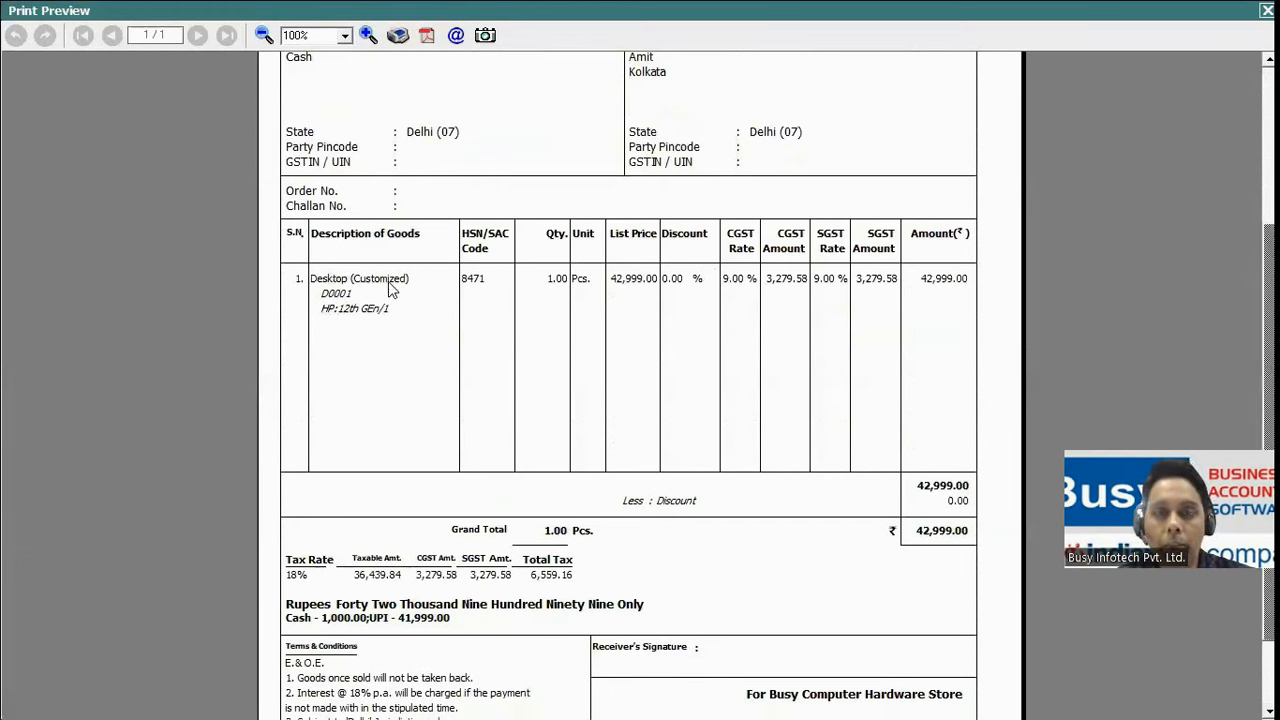
{"action": "key", "text": "Escape"}
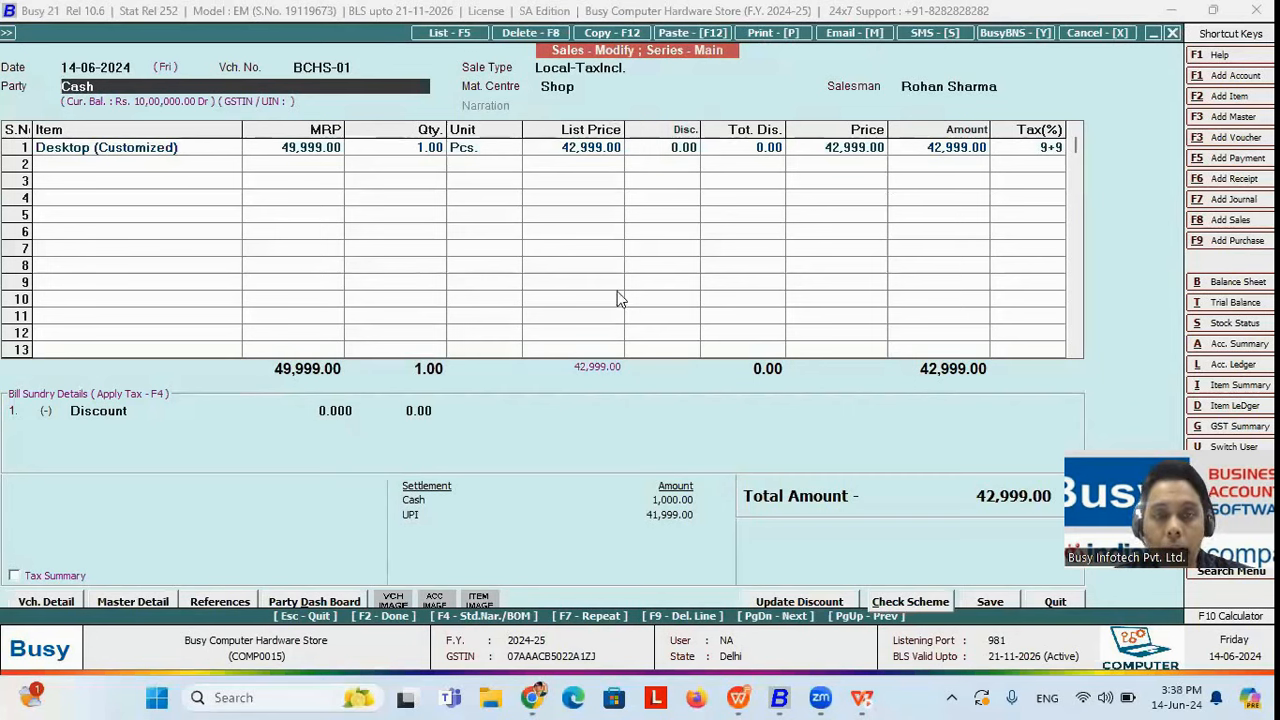
- Preview the sales invoice in the Slip 3 inch (GST) format with 1 copy and close the preview
{"action": "key", "text": "alt+p"}
{"action": "key", "text": "Return"}
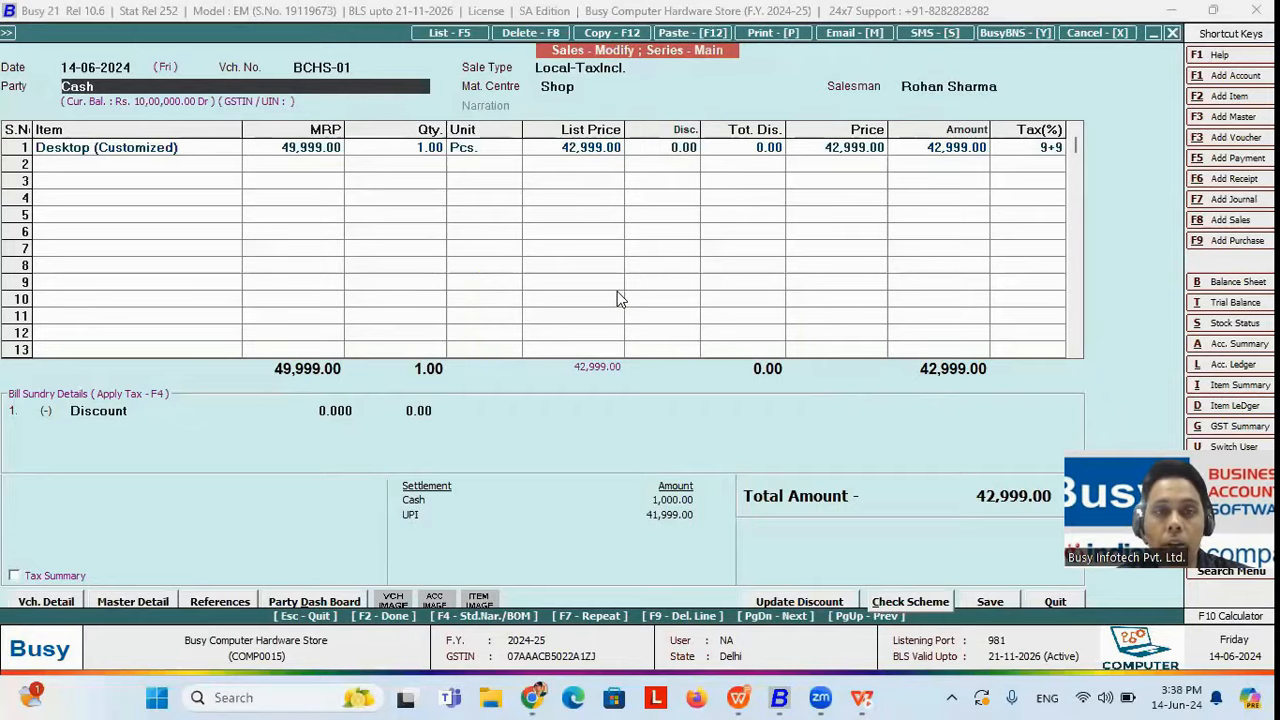
{"action": "key", "text": "Down"}
{"action": "key", "text": "Down"}
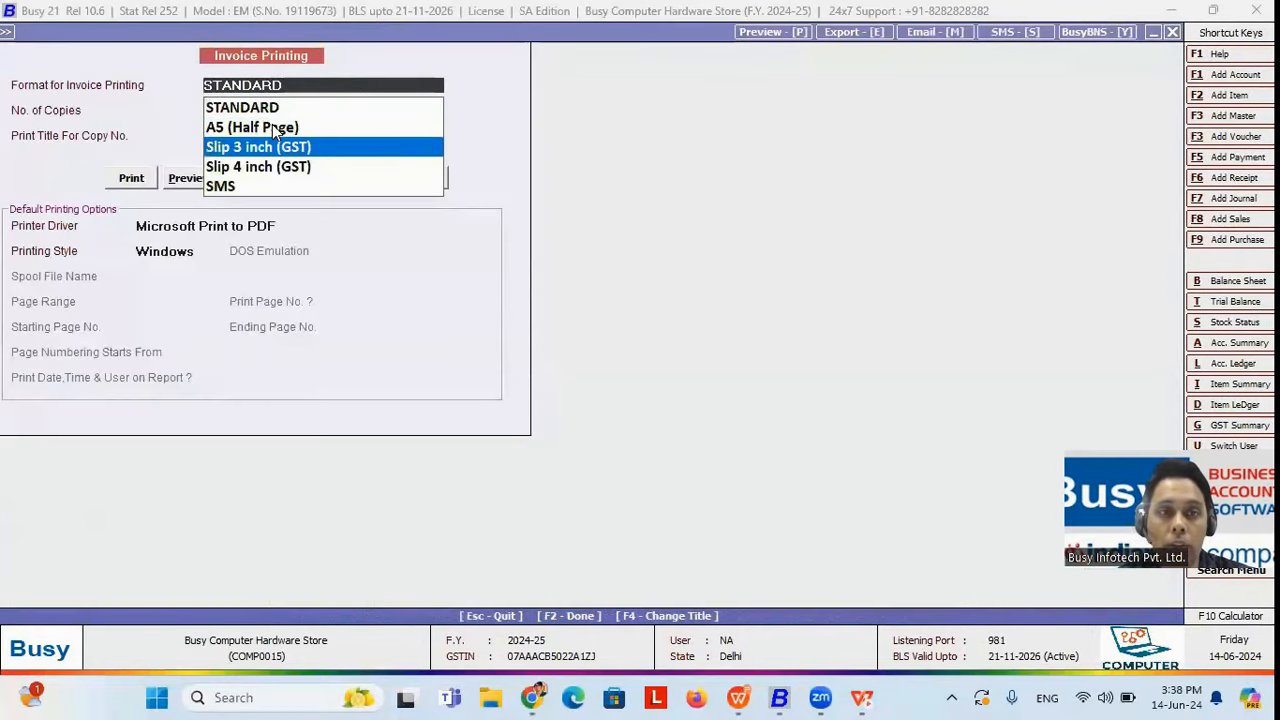
{"action": "key", "text": "Down"}
{"action": "key", "text": "Up"}
{"action": "key", "text": "Return"}
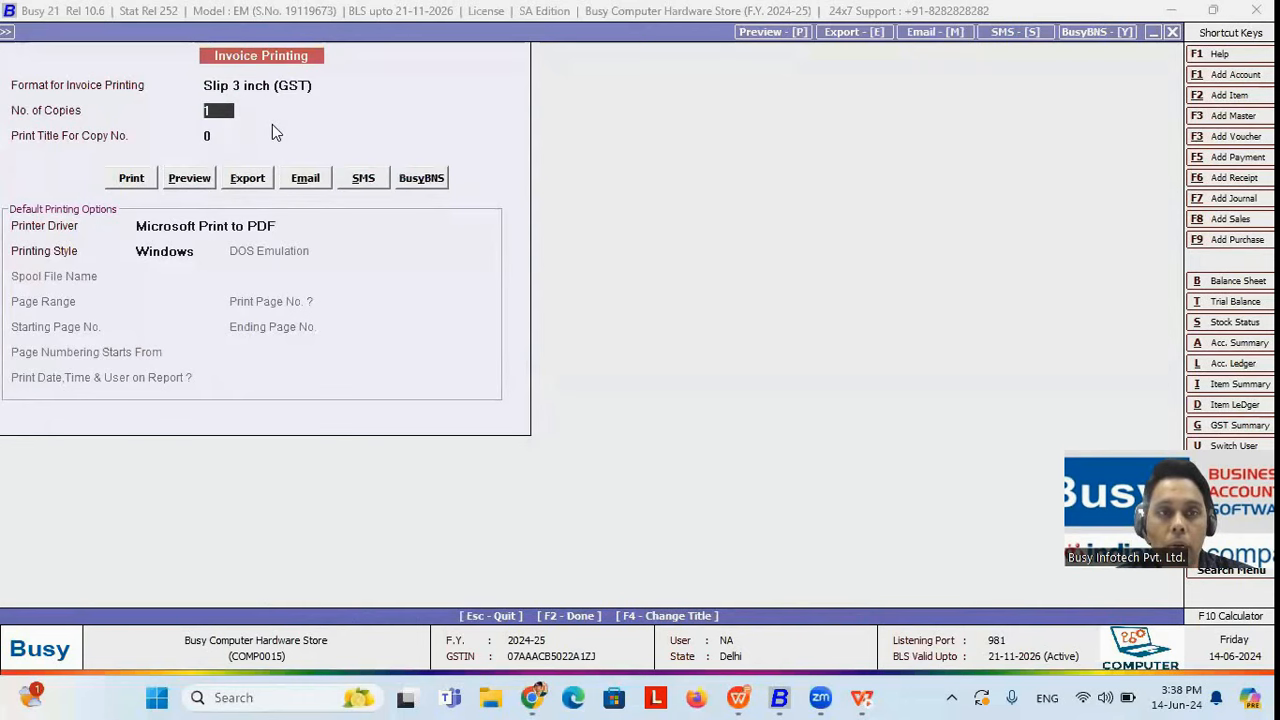
{"action": "left_click", "coordinate": [268, 85]}
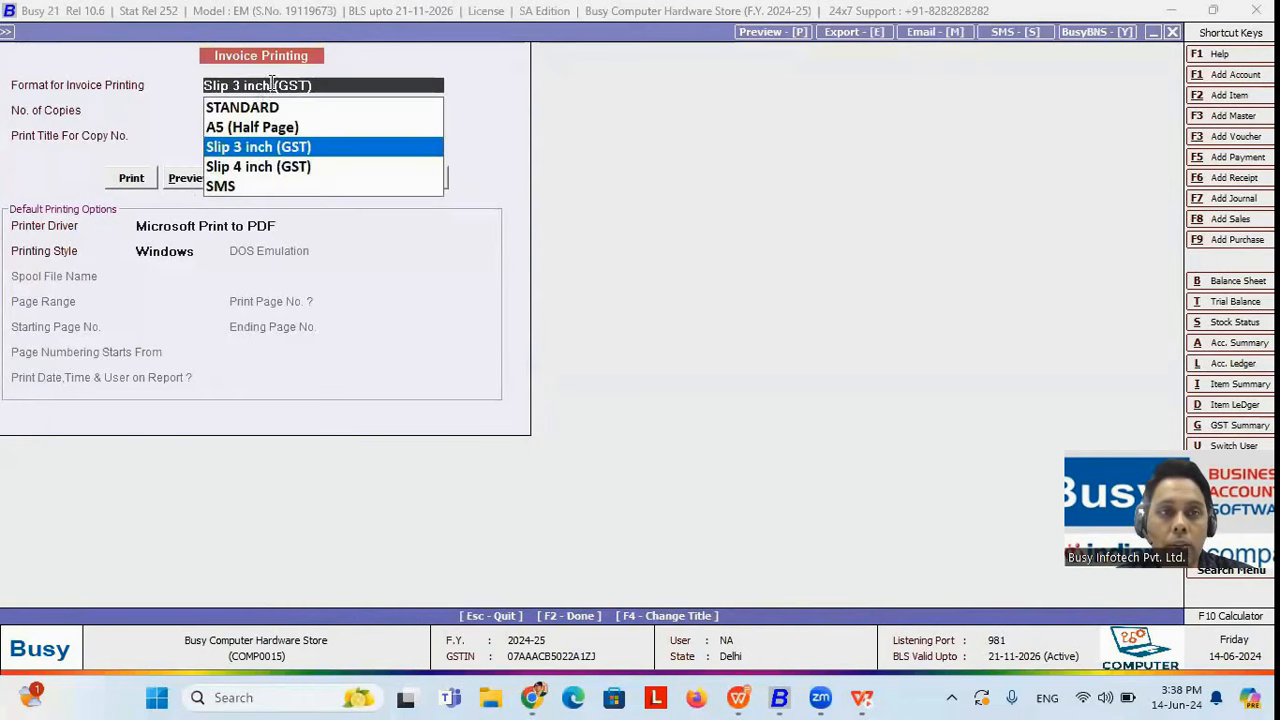
{"action": "left_click", "coordinate": [252, 144]}
{"action": "left_click", "coordinate": [190, 178]}
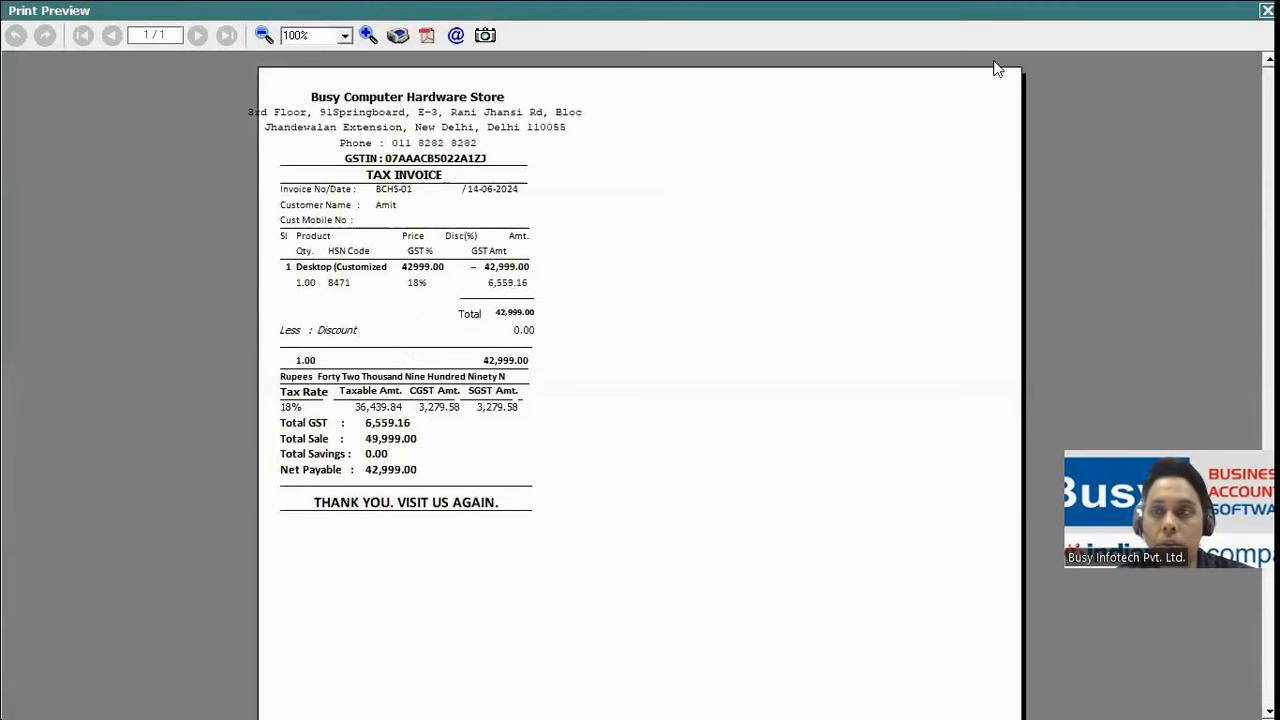
{"action": "left_click", "coordinate": [1266, 10]}
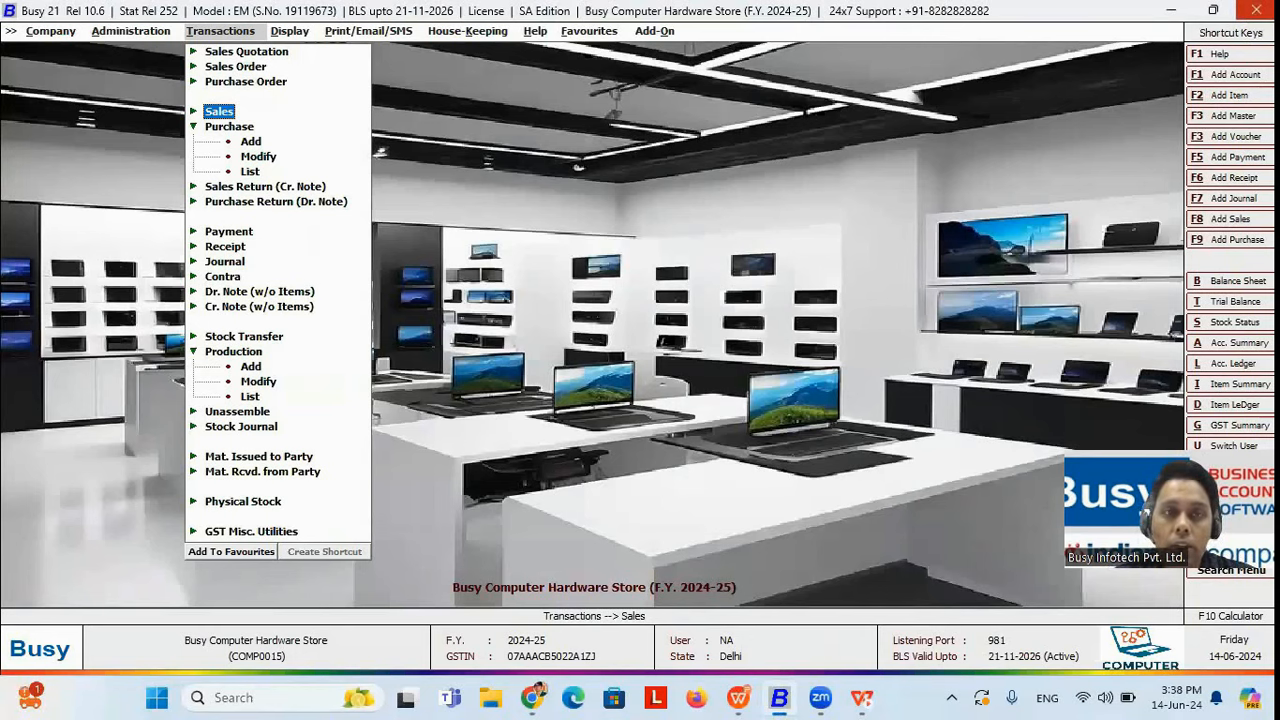
- Locate the Commission Calculation reports among the display reports
{"action": "key", "text": "Right"}
{"action": "key", "text": "Up"}
{"action": "key", "text": "Up"}
{"action": "key", "text": "Up"}
{"action": "key", "text": "Up"}
{"action": "key", "text": "Up"}
{"action": "key", "text": "Up"}
{"action": "key", "text": "Up"}
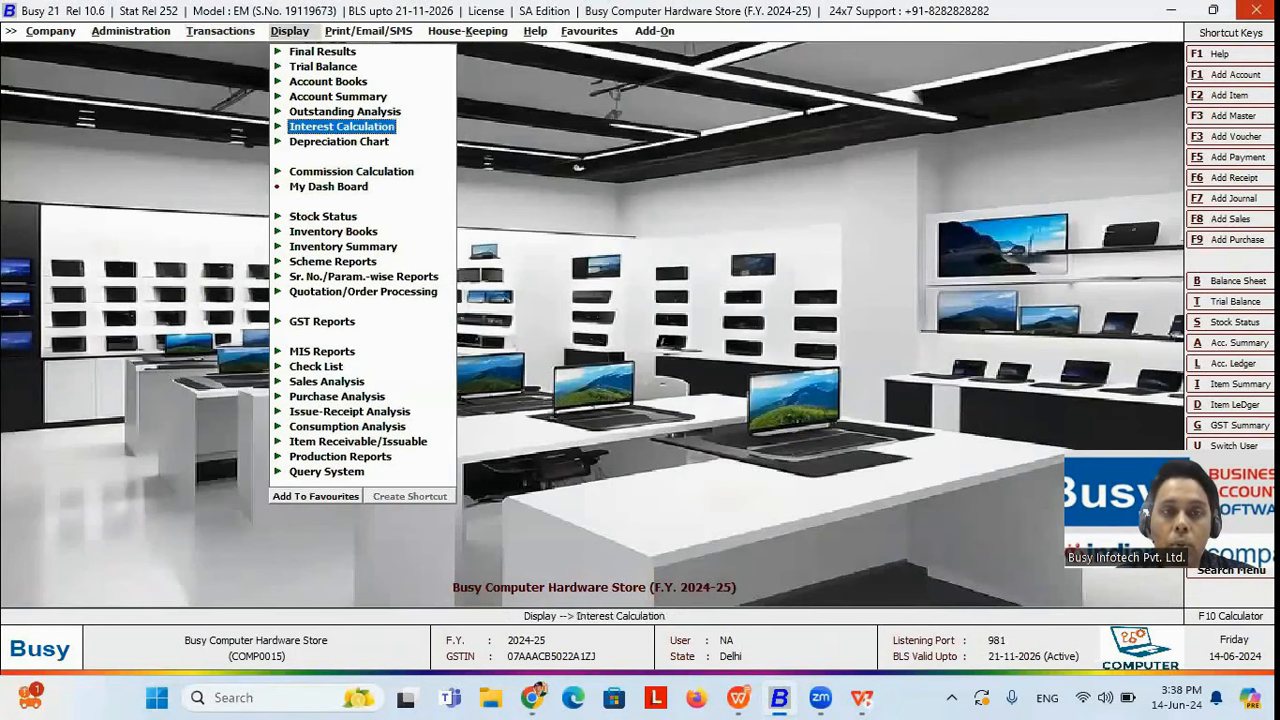
{"action": "key", "text": "Up"}
{"action": "key", "text": "Up"}
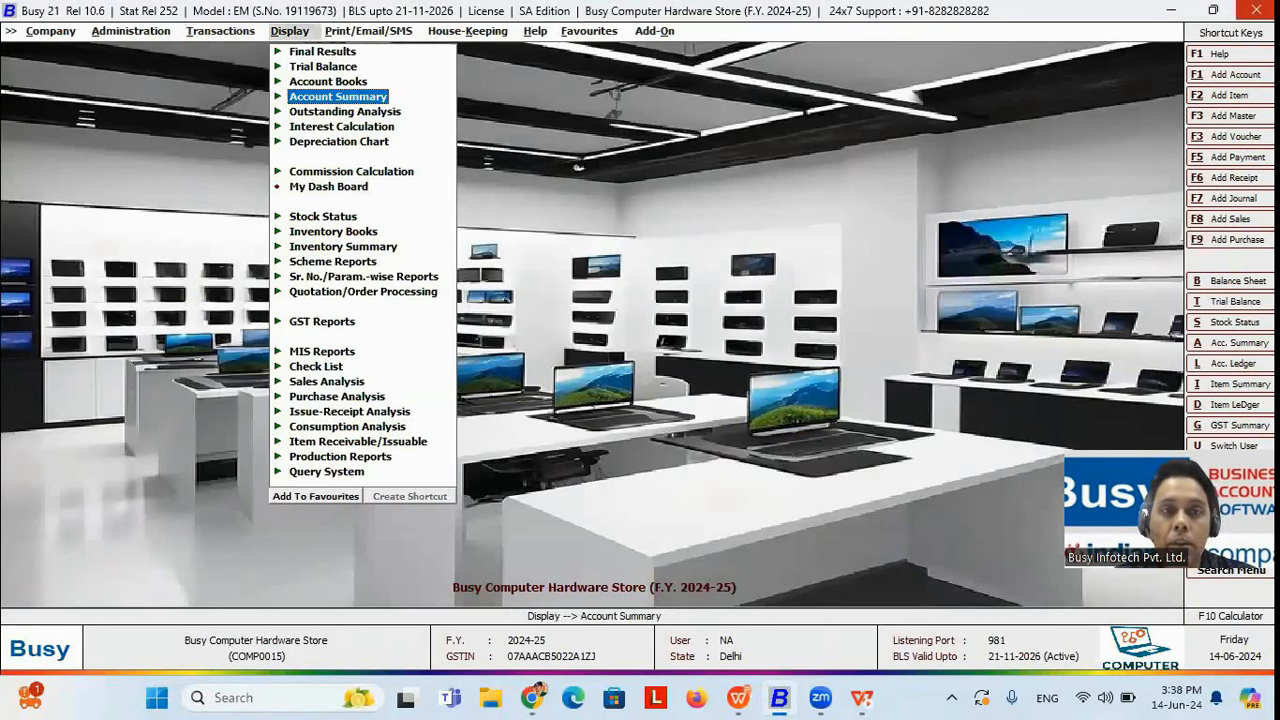
{"action": "key", "text": "Up"}
{"action": "key", "text": "Up"}
{"action": "key", "text": "Up"}
{"action": "key", "text": "Down"}
{"action": "key", "text": "Down"}
{"action": "key", "text": "Down"}
{"action": "key", "text": "Down"}
{"action": "key", "text": "Down"}
{"action": "key", "text": "Down"}
{"action": "key", "text": "Down"}
{"action": "key", "text": "Down"}
{"action": "key", "text": "Up"}
{"action": "key", "text": "Up"}
{"action": "key", "text": "Up"}
{"action": "key", "text": "Up"}
{"action": "key", "text": "Up"}
{"action": "key", "text": "Up"}
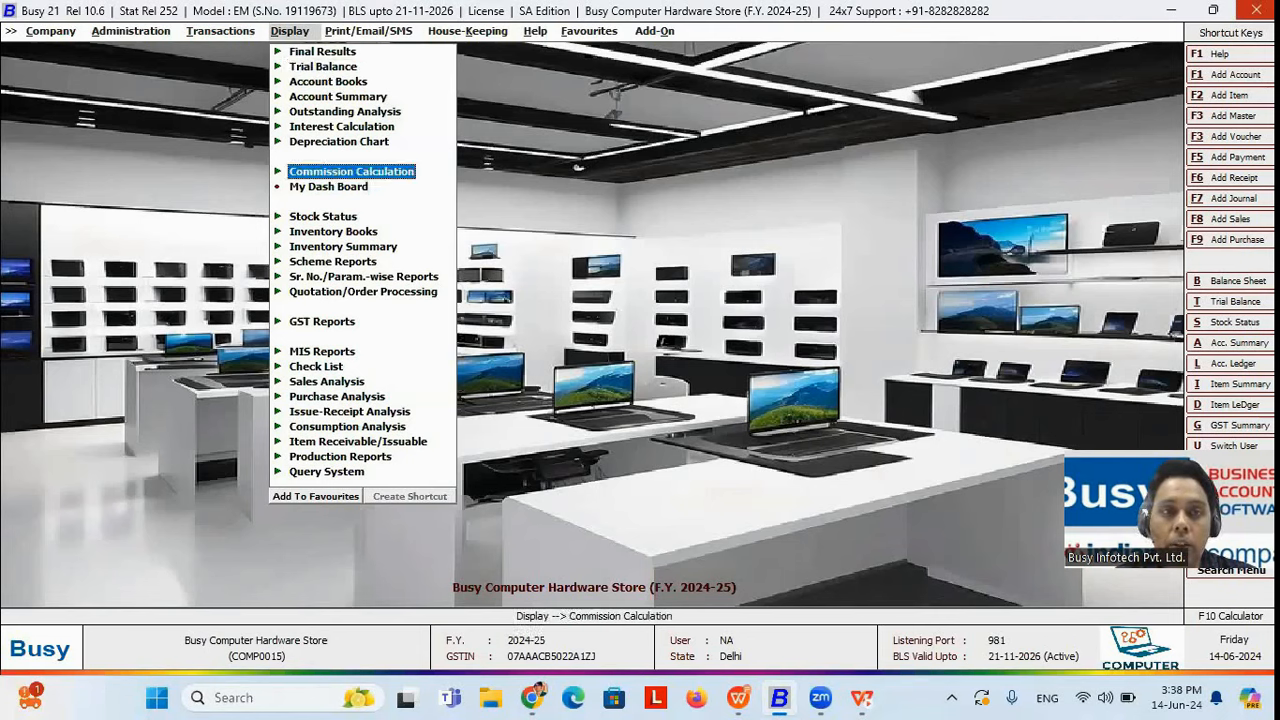
{"action": "key", "text": "Return"}
{"action": "key", "text": "Down"}
{"action": "key", "text": "Down"}
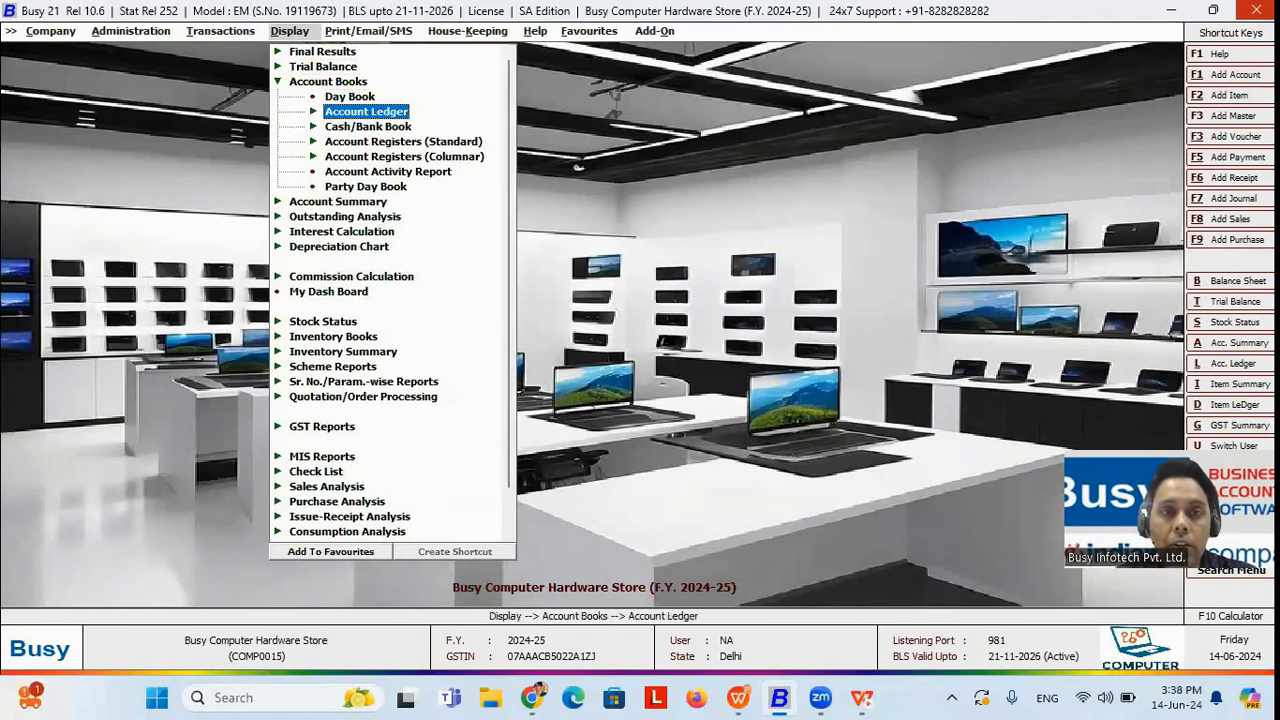
{"action": "key", "text": "Down"}
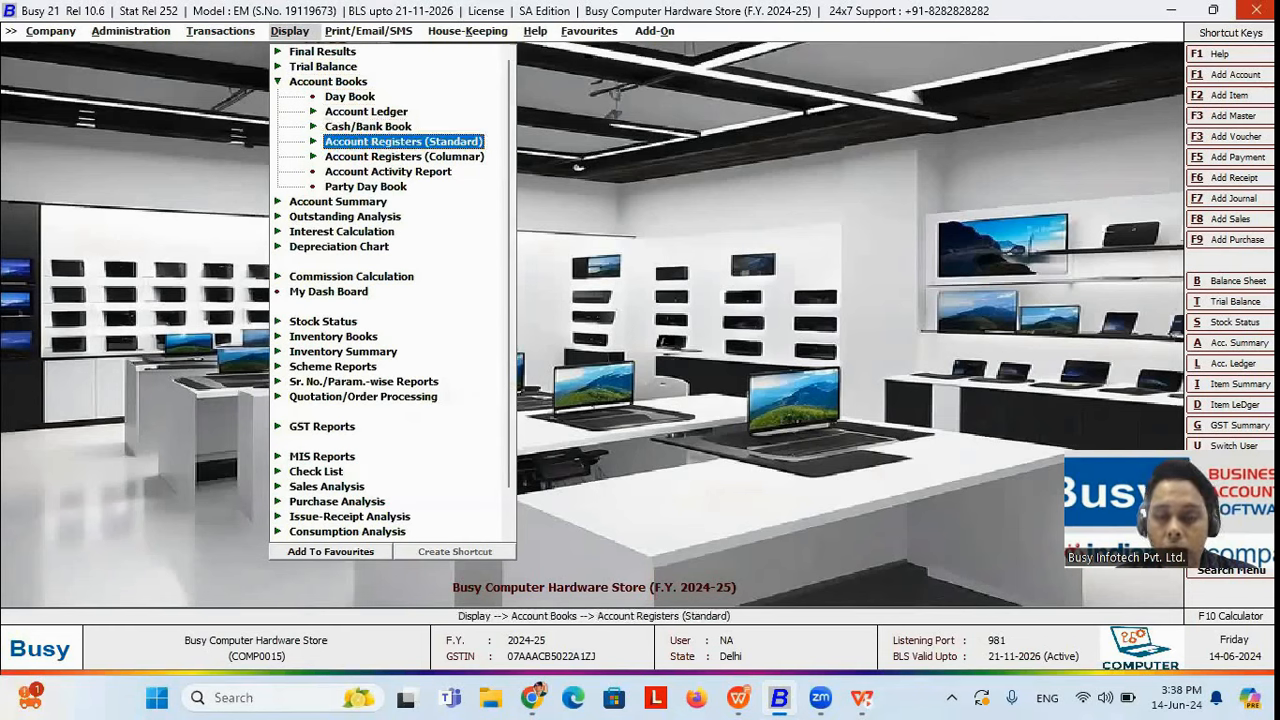
{"action": "key", "text": "Up"}
{"action": "key", "text": "Up"}
{"action": "key", "text": "Up"}
{"action": "key", "text": "Up"}
{"action": "key", "text": "Return"}
- Open the Settlement Details report from the account summary reports
{"action": "key", "text": "Down"}
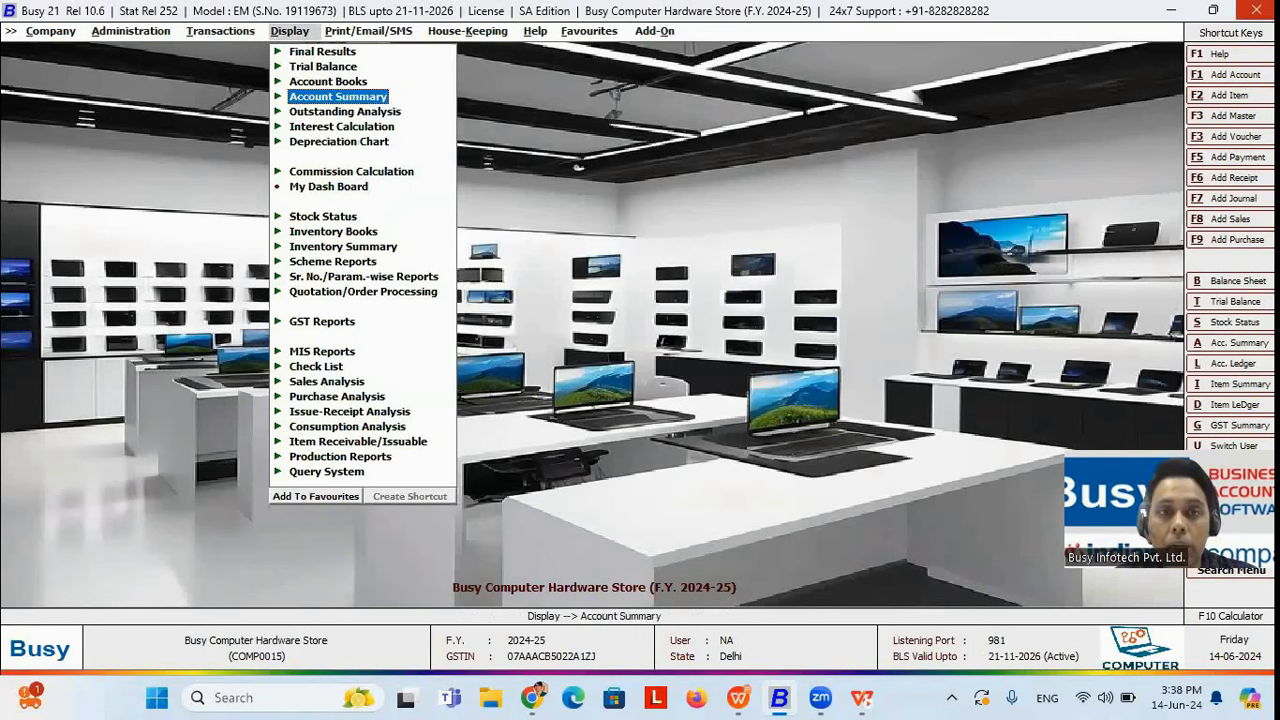
{"action": "key", "text": "Return"}
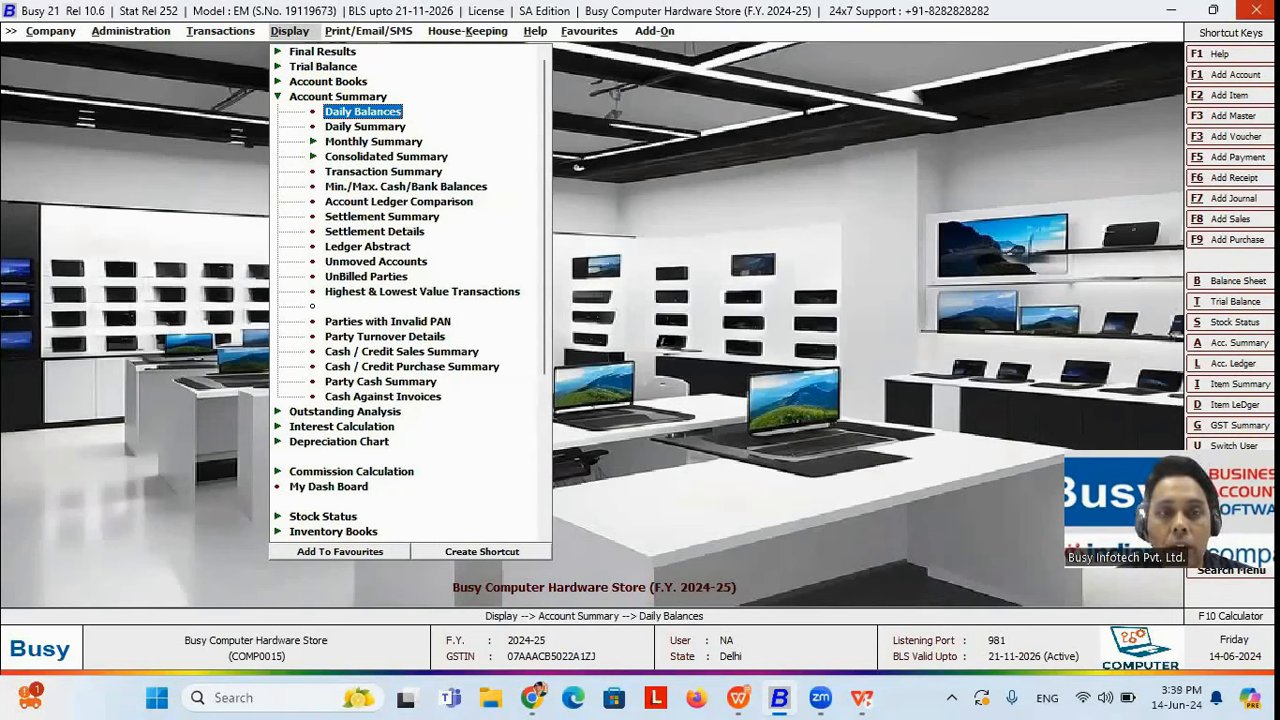
{"action": "key", "text": "Down"}
{"action": "key", "text": "Down"}
{"action": "key", "text": "Down"}
{"action": "key", "text": "Down"}
{"action": "key", "text": "Down"}
{"action": "key", "text": "Down"}
{"action": "key", "text": "Down"}
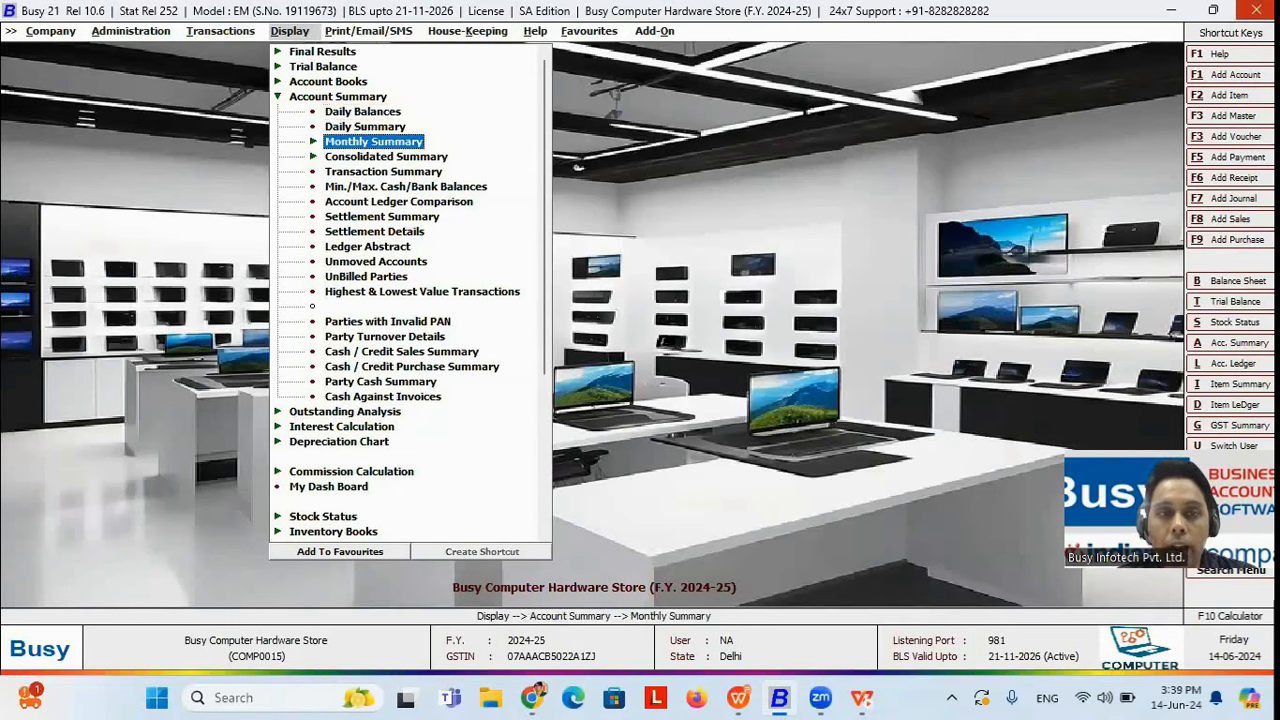
{"action": "key", "text": "Down"}
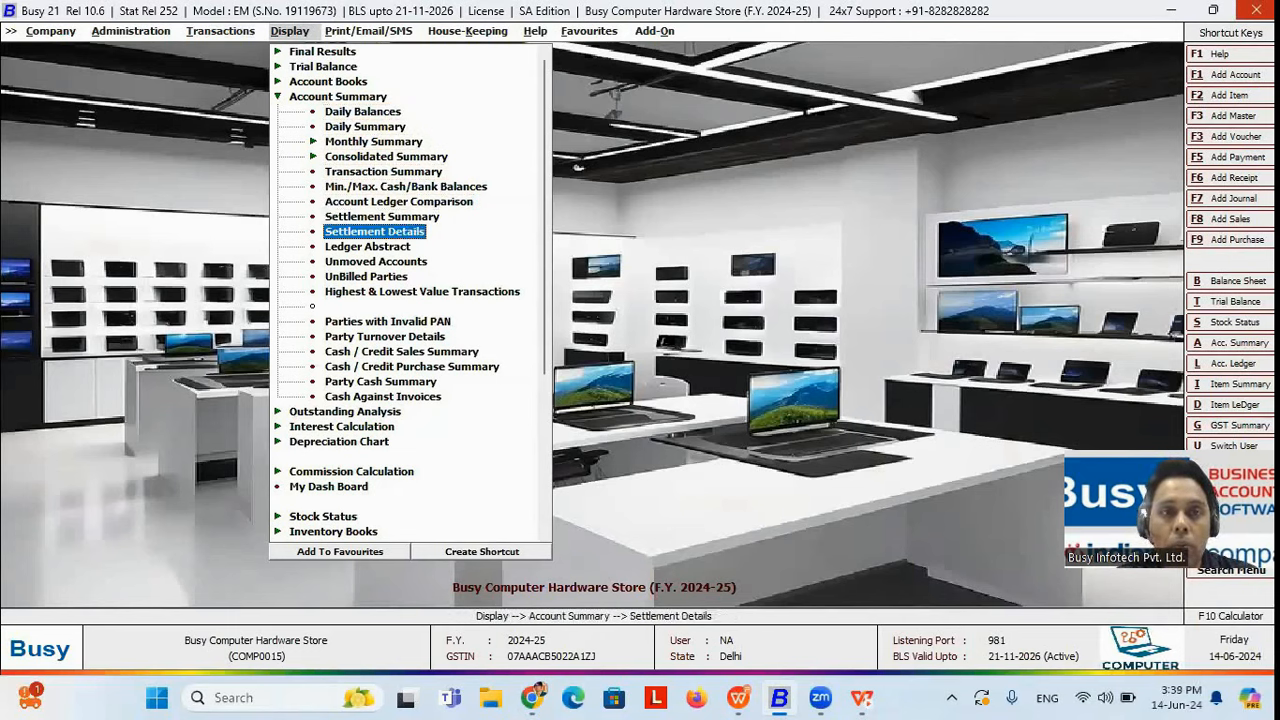
{"action": "key", "text": "Return"}
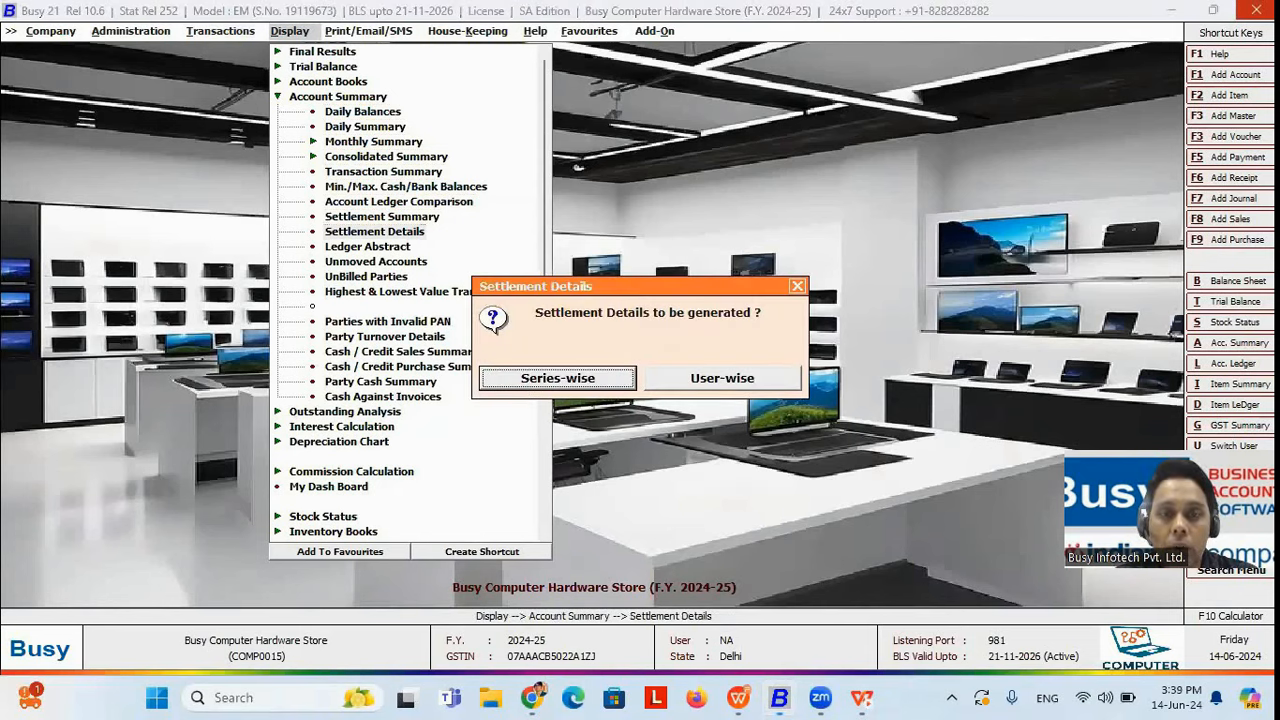
- Generate the series-wise Settlement Details for Sales vouchers in the Main series from 01-04-2024 to 14-06-2024
{"action": "key", "text": "Right"}
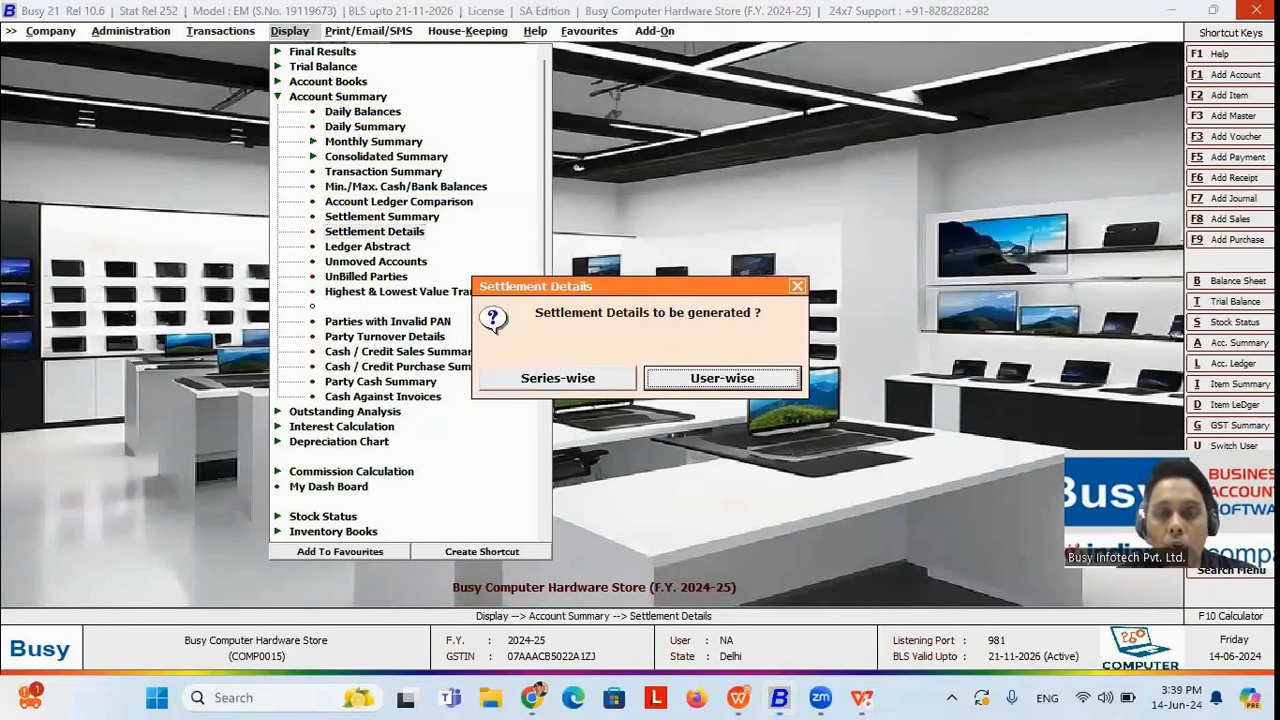
{"action": "key", "text": "Left"}
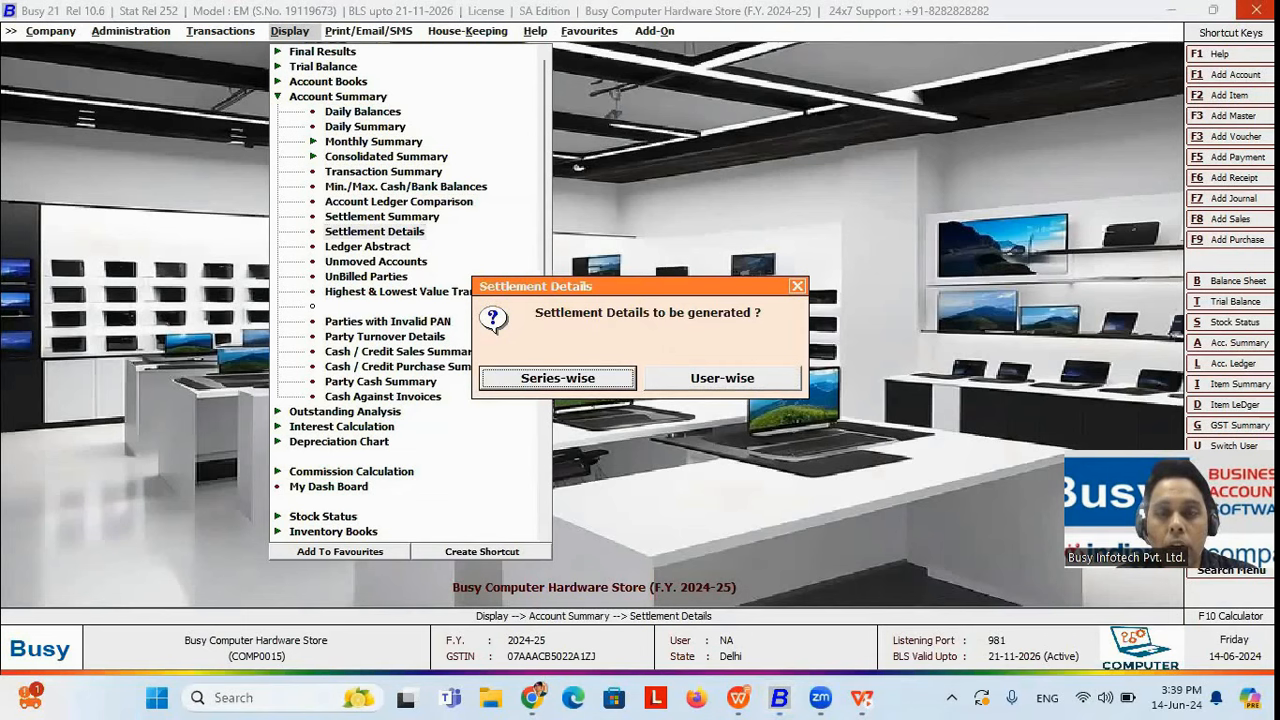
{"action": "key", "text": "Right"}
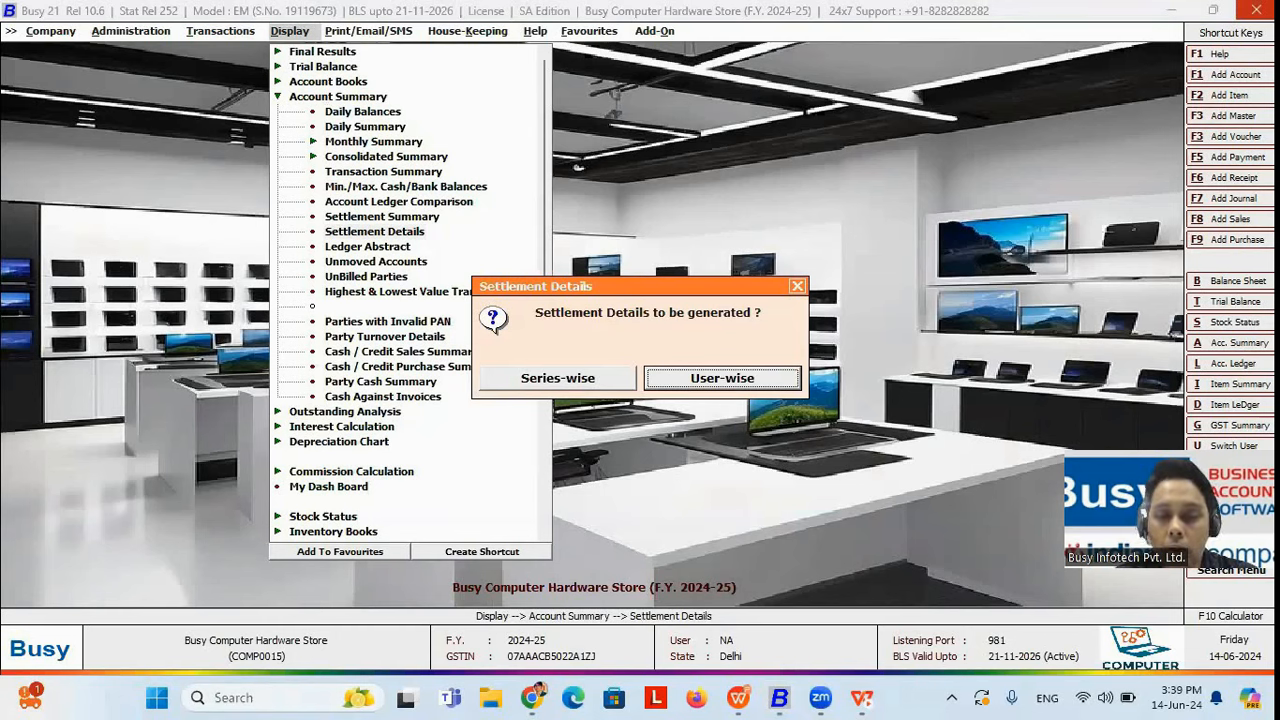
{"action": "key", "text": "Left"}
{"action": "key", "text": "Return"}
{"action": "key", "text": "Return"}
{"action": "key", "text": "Return"}
{"action": "key", "text": "Return"}
{"action": "key", "text": "Return"}
{"action": "key", "text": "Return"}
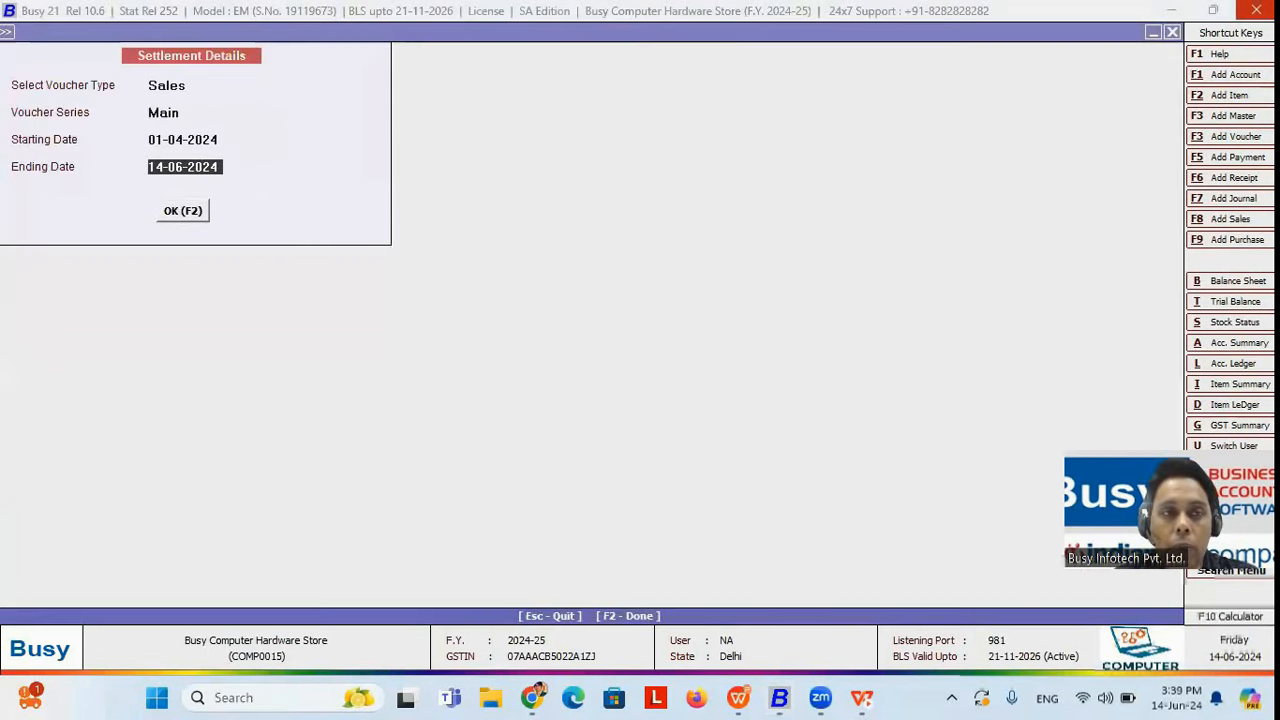
{"action": "key", "text": "Return"}
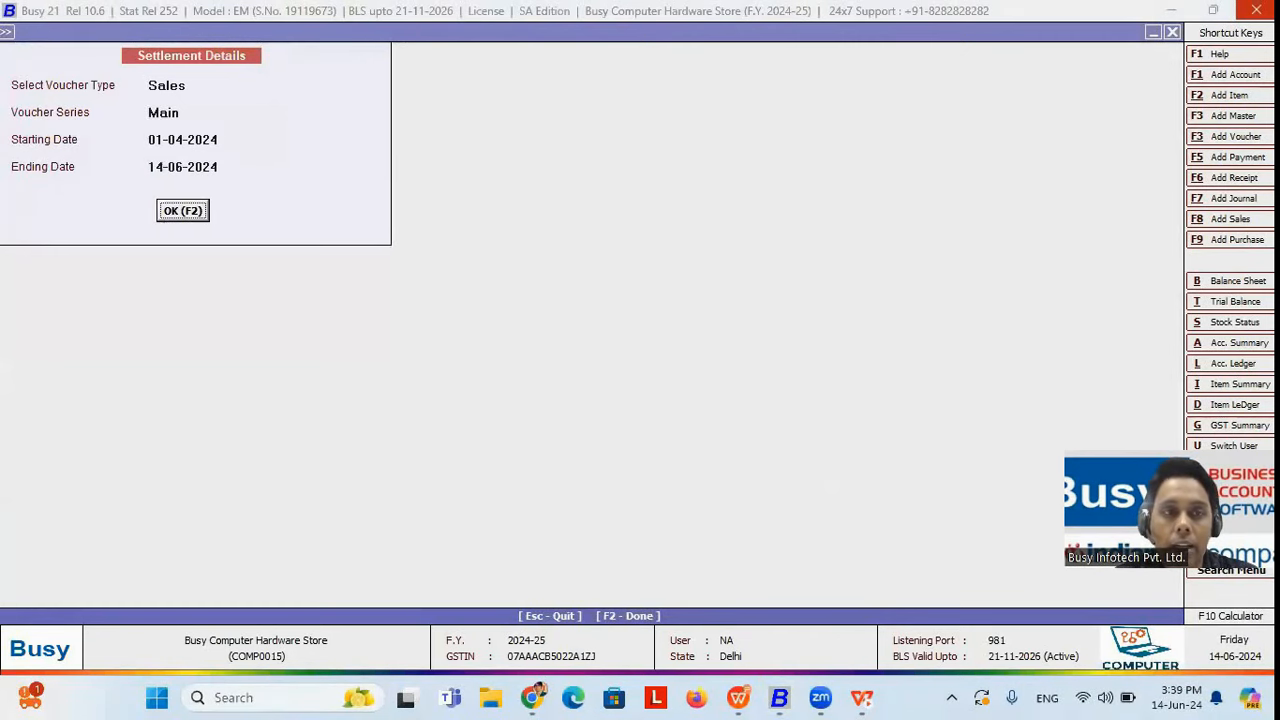
{"action": "key", "text": "Return"}
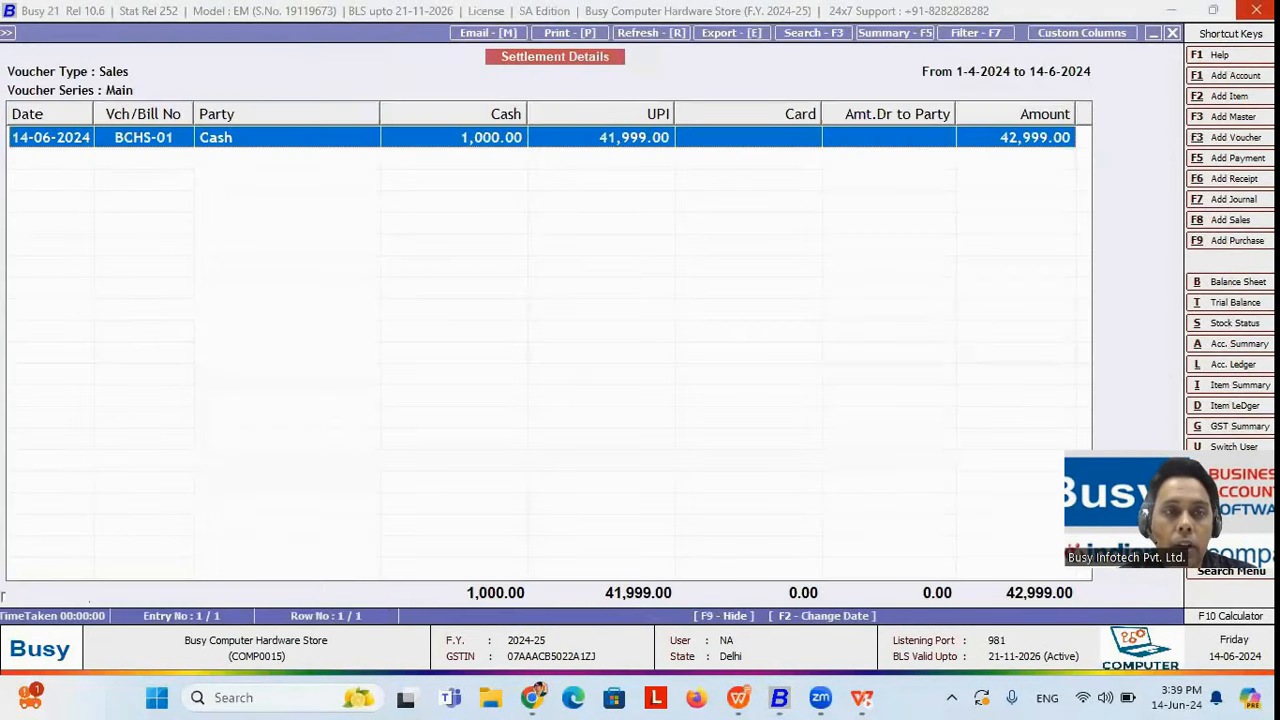
- Narrow the Vch/Bill No column slightly, review the sale's settlement split by payment mode, and close the Settlement Details report
{"action": "left_click_drag", "start_coordinate": [192, 117], "coordinate": [188, 117]}
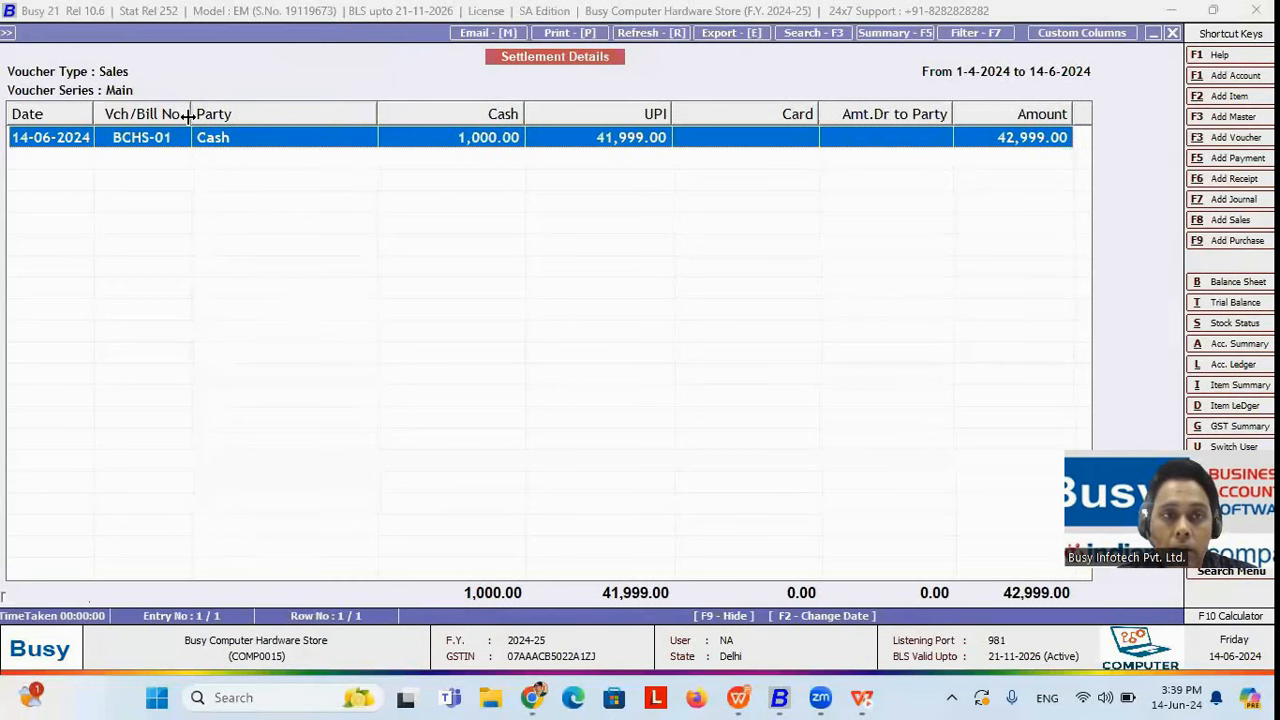
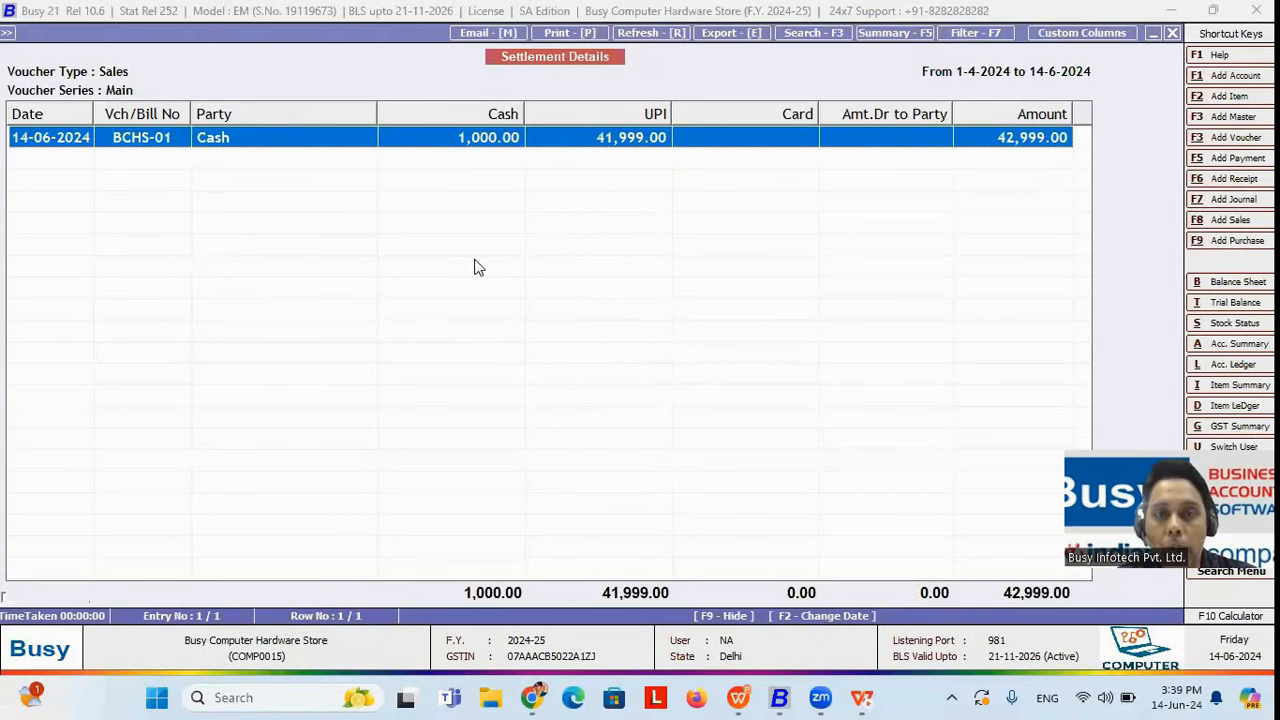
{"action": "key", "text": "Escape"}
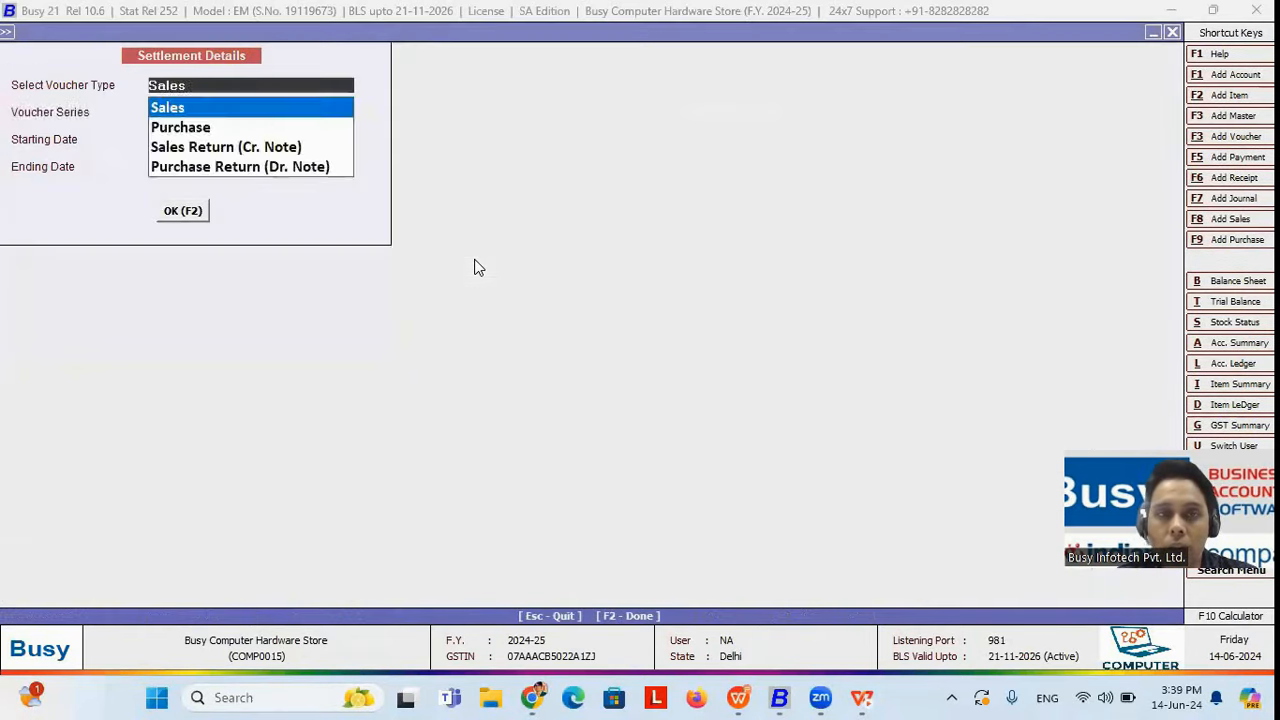
{"action": "key", "text": "Escape"}
{"action": "key", "text": "Return"}
{"action": "key", "text": "Return"}
{"action": "key", "text": "Escape"}
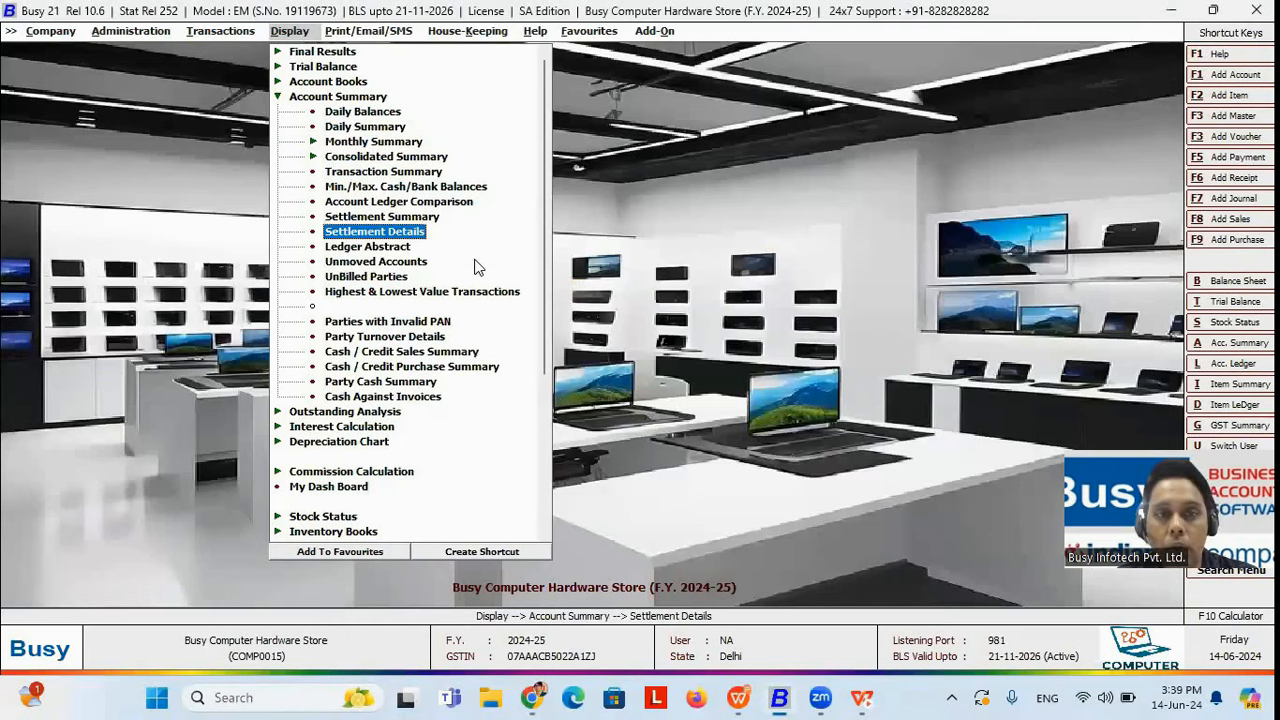
{"action": "key", "text": "Escape"}
- Open the Item Serial No. History report from the serial number and parameter-wise reports
{"action": "key", "text": "Down"}
{"action": "key", "text": "Down"}
{"action": "key", "text": "Down"}
{"action": "key", "text": "Down"}
{"action": "key", "text": "Down"}
{"action": "key", "text": "Down"}
{"action": "key", "text": "Down"}
{"action": "key", "text": "Down"}
{"action": "key", "text": "Down"}
{"action": "key", "text": "Down"}
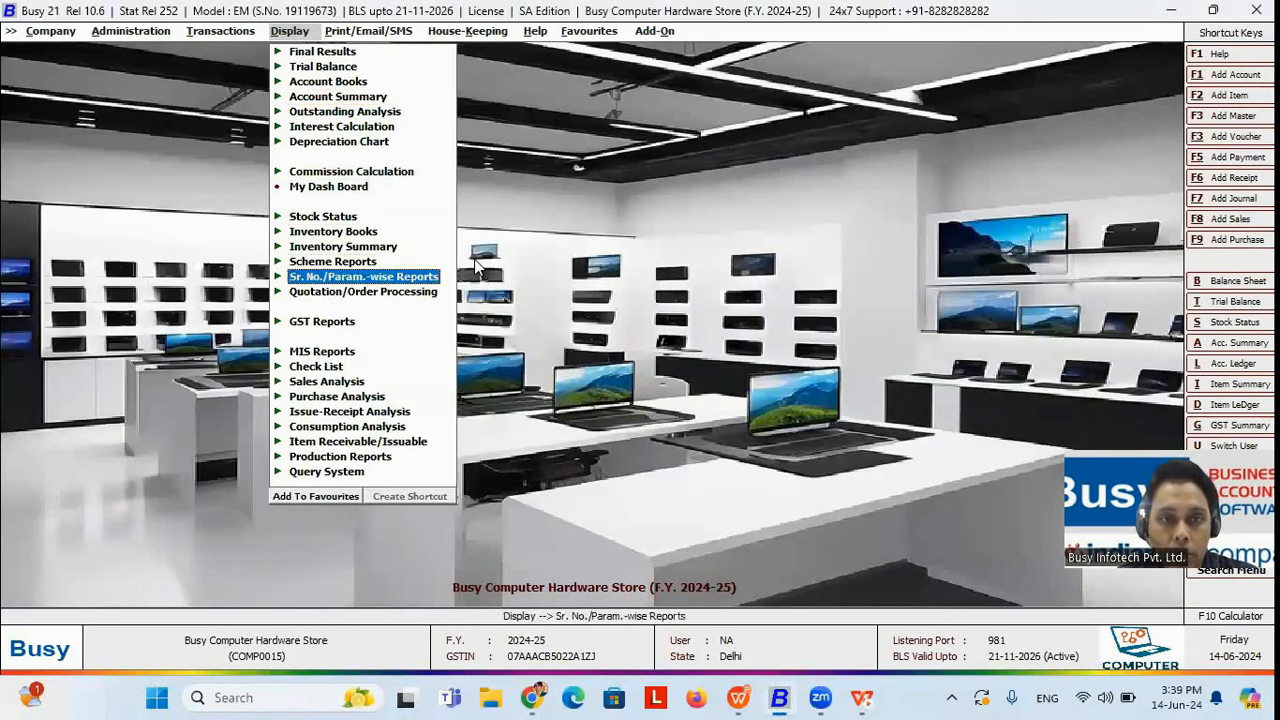
{"action": "key", "text": "Return"}
{"action": "key", "text": "Down"}
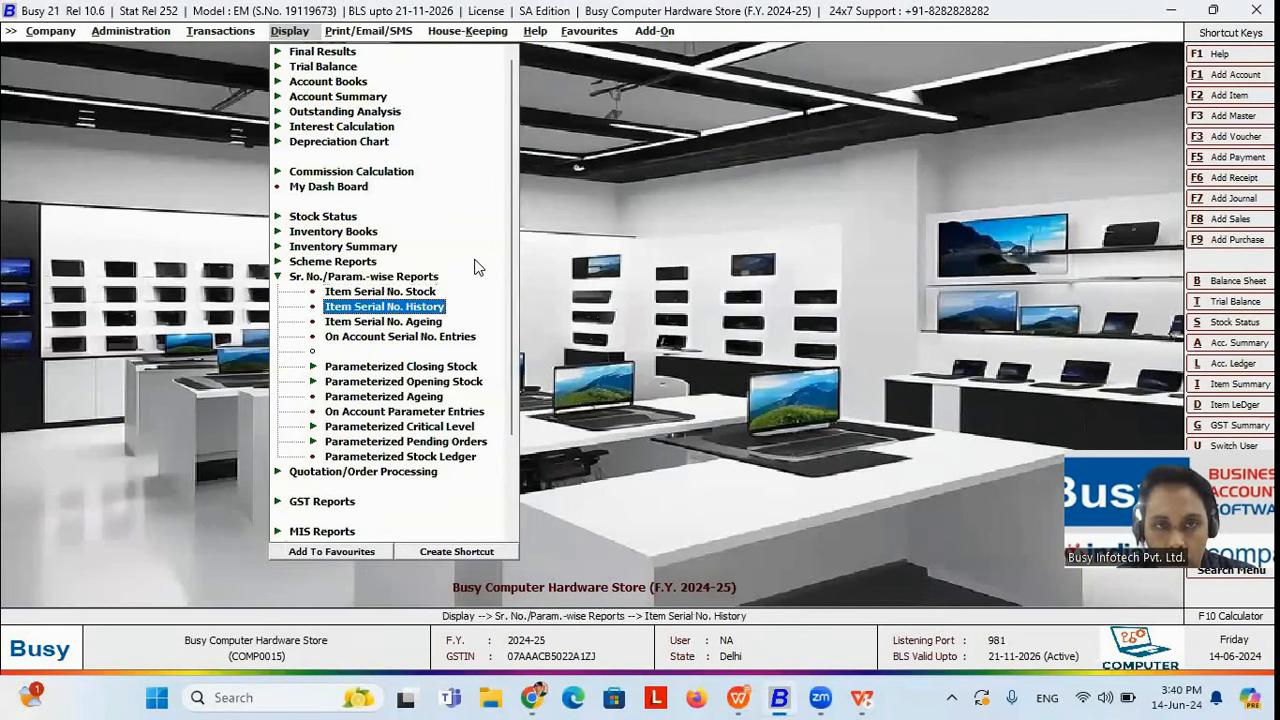
{"action": "left_click", "coordinate": [405, 308]}
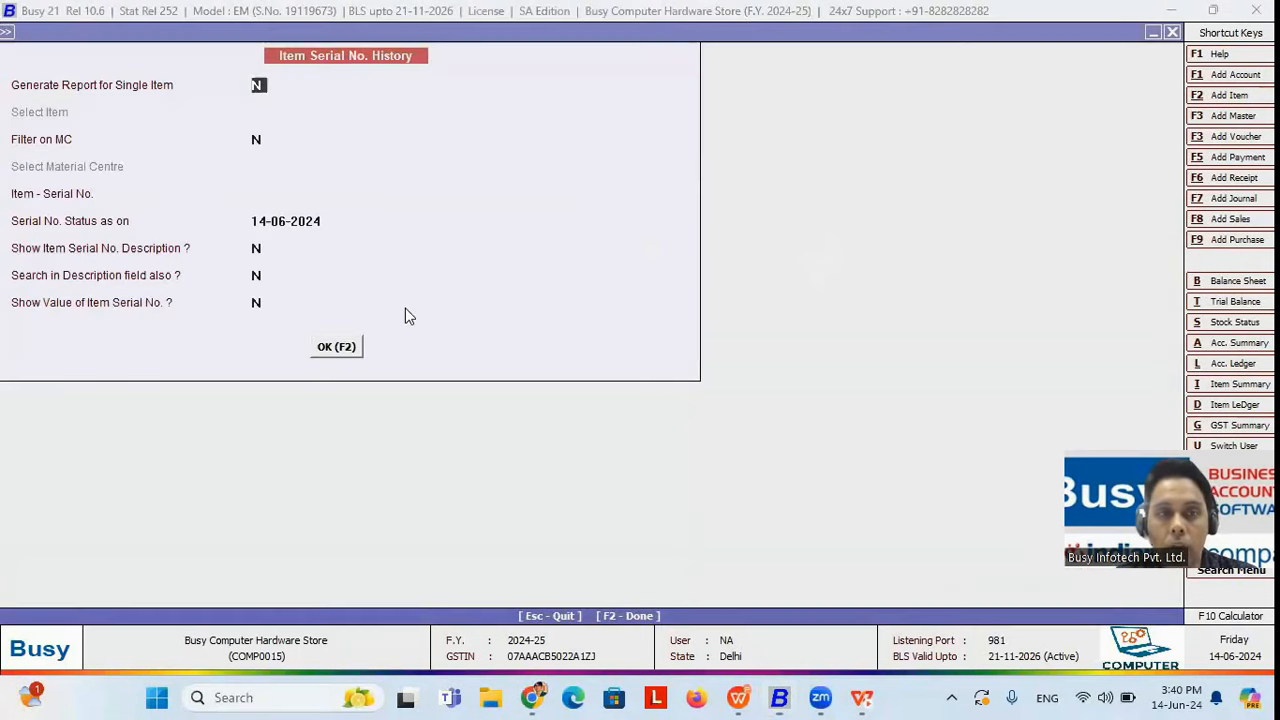
- Generate the serial number history for D0001 across all items and material centres, with status as on 14-06-2024
{"action": "key", "text": "Return"}
{"action": "key", "text": "Return"}
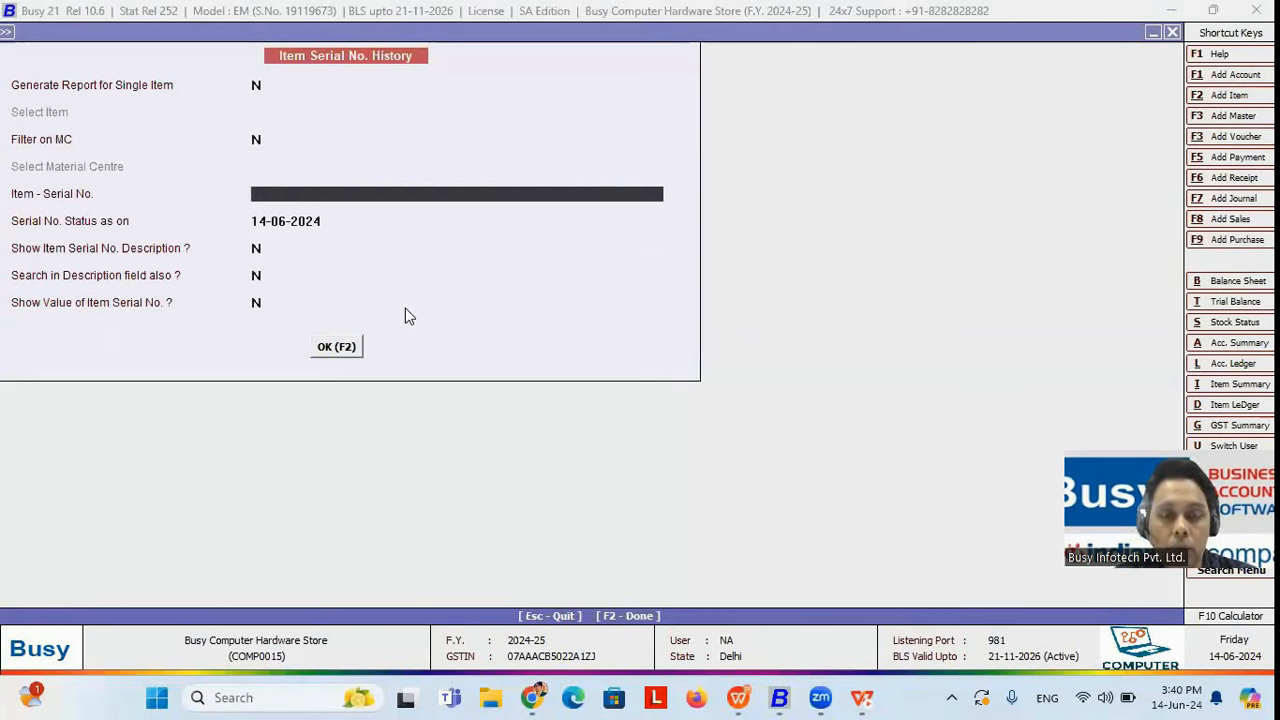
{"action": "type", "text": "d0001"}
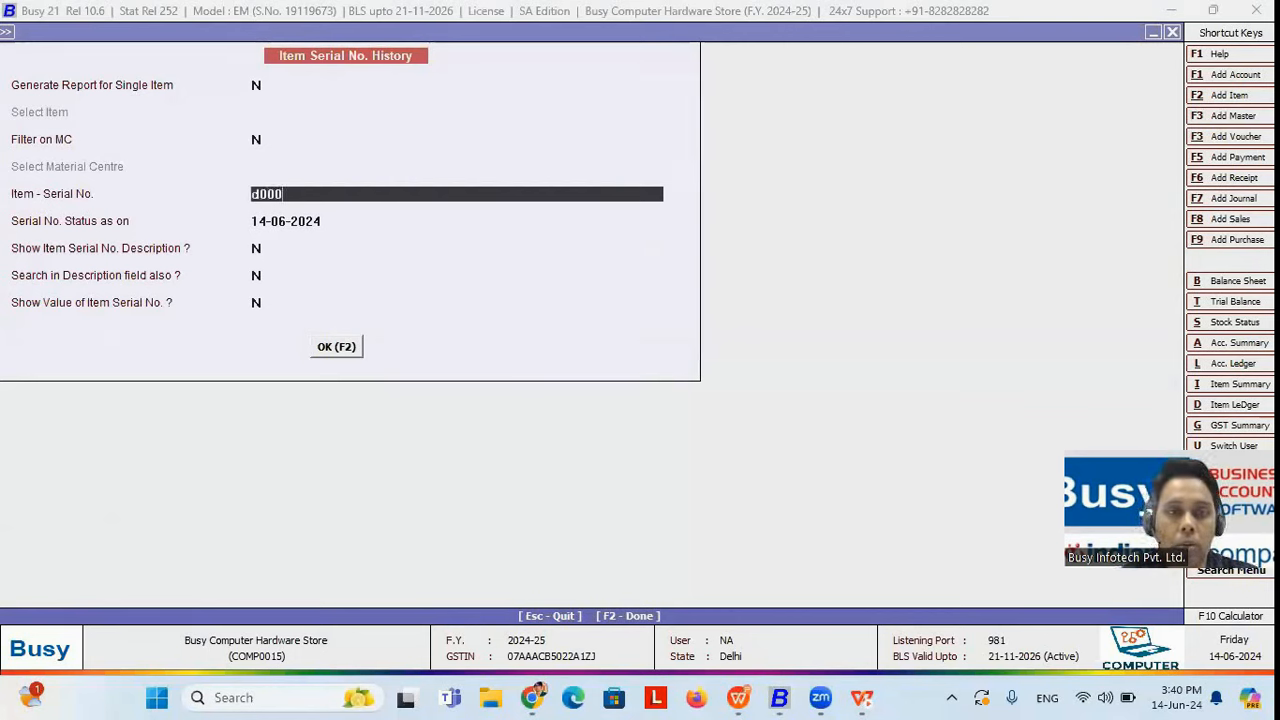
{"action": "key", "text": "Return"}
{"action": "key", "text": "Return"}
{"action": "key", "text": "Return"}
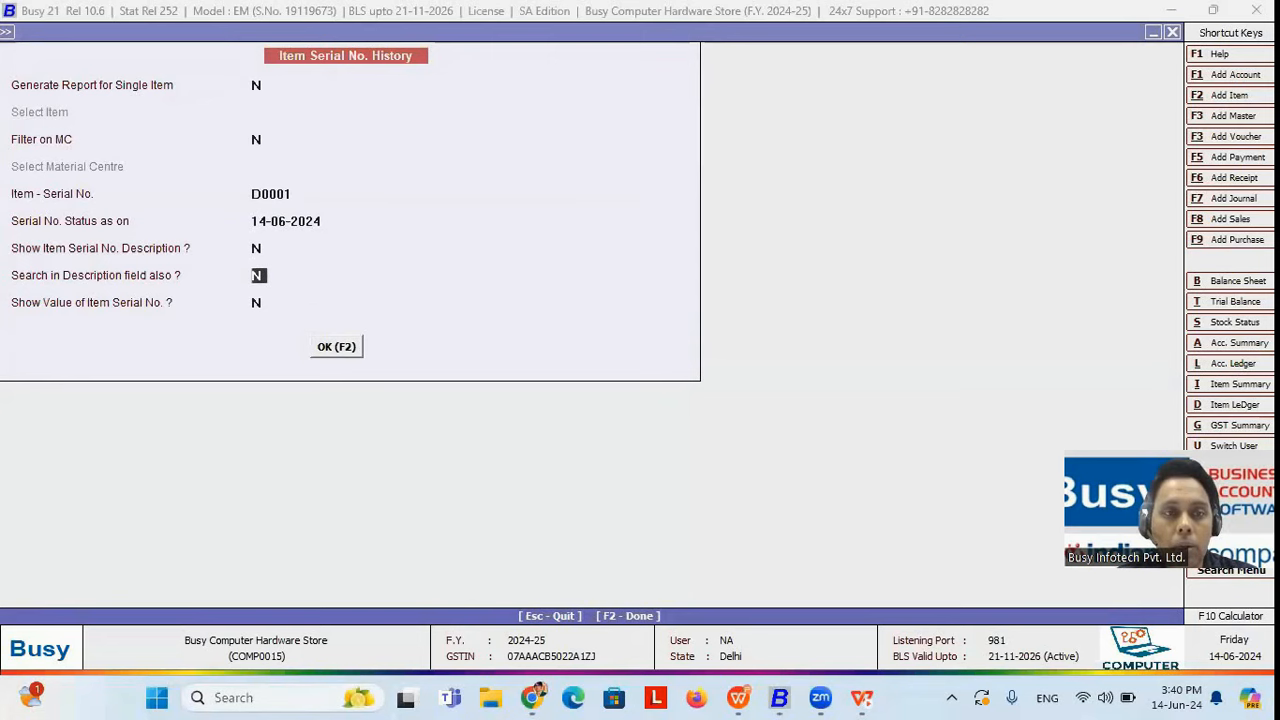
{"action": "key", "text": "Up"}
{"action": "key", "text": "Return"}
{"action": "key", "text": "Return"}
{"action": "key", "text": "Return"}
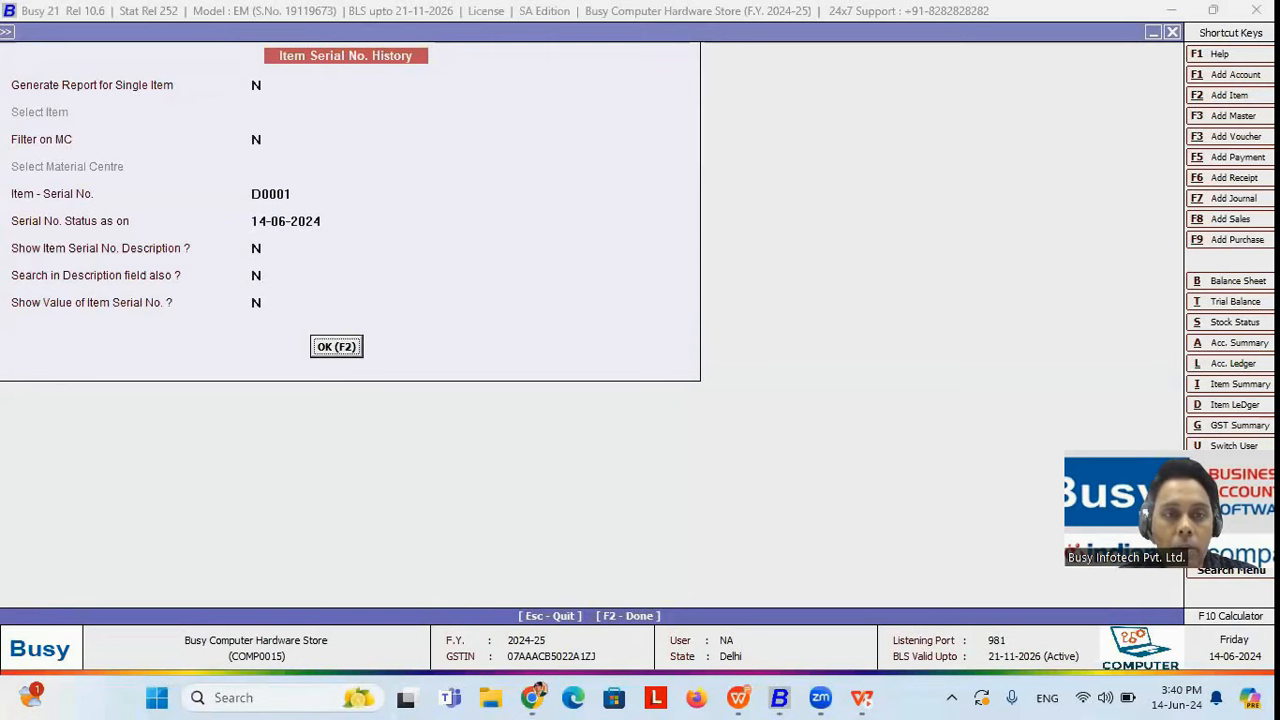
{"action": "key", "text": "Return"}
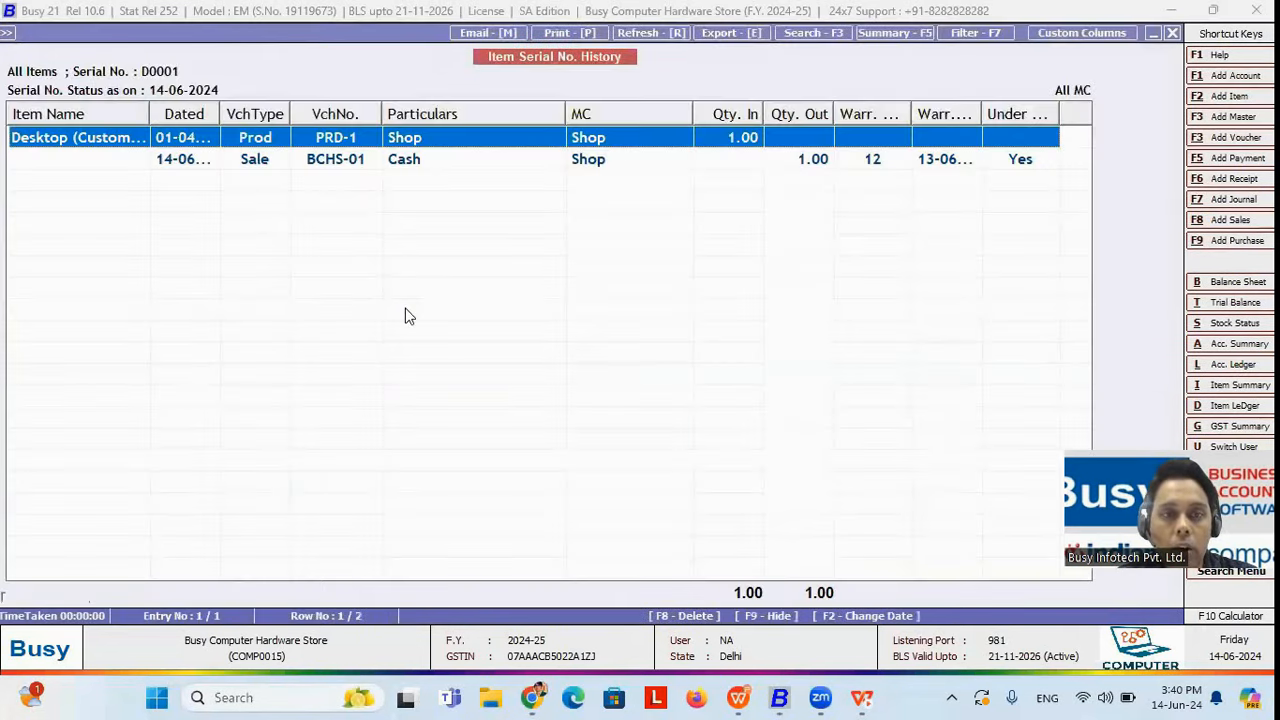
- Widen the Dated and warranty columns to read the sale entry's warranty details, and close the serial number history
{"action": "key", "text": "Up"}
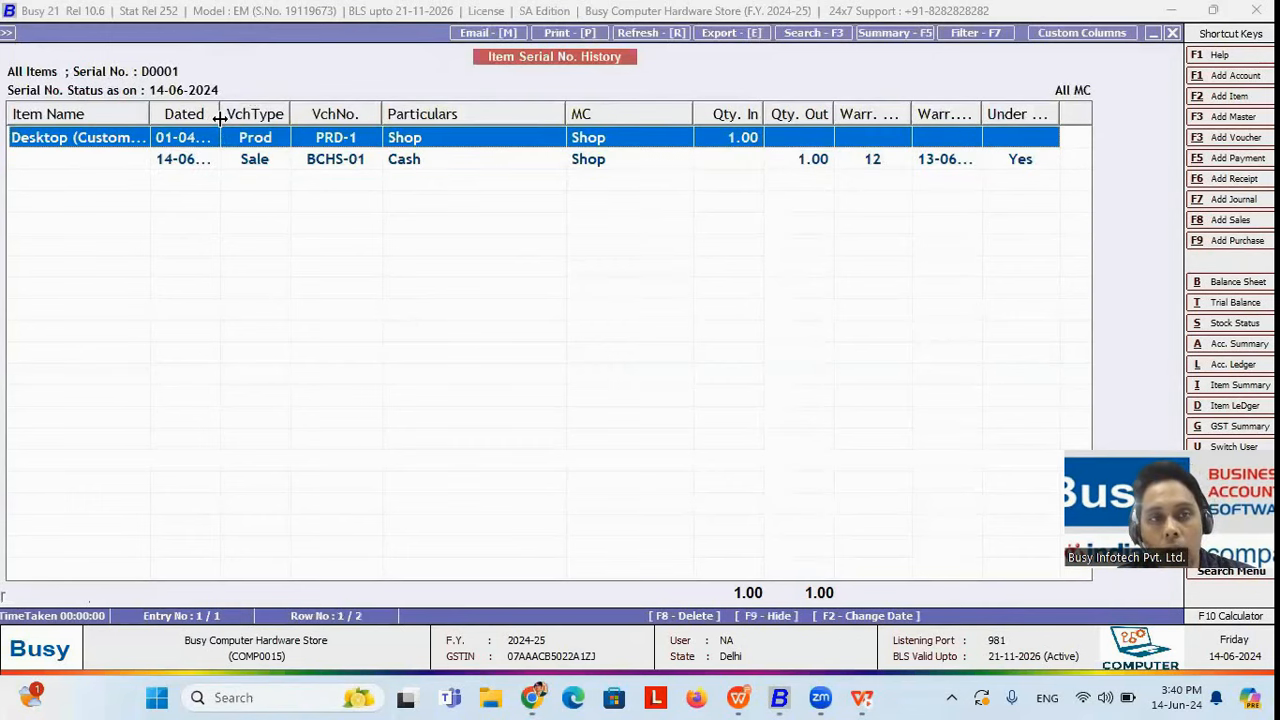
{"action": "left_click_drag", "start_coordinate": [219, 118], "coordinate": [228, 118]}
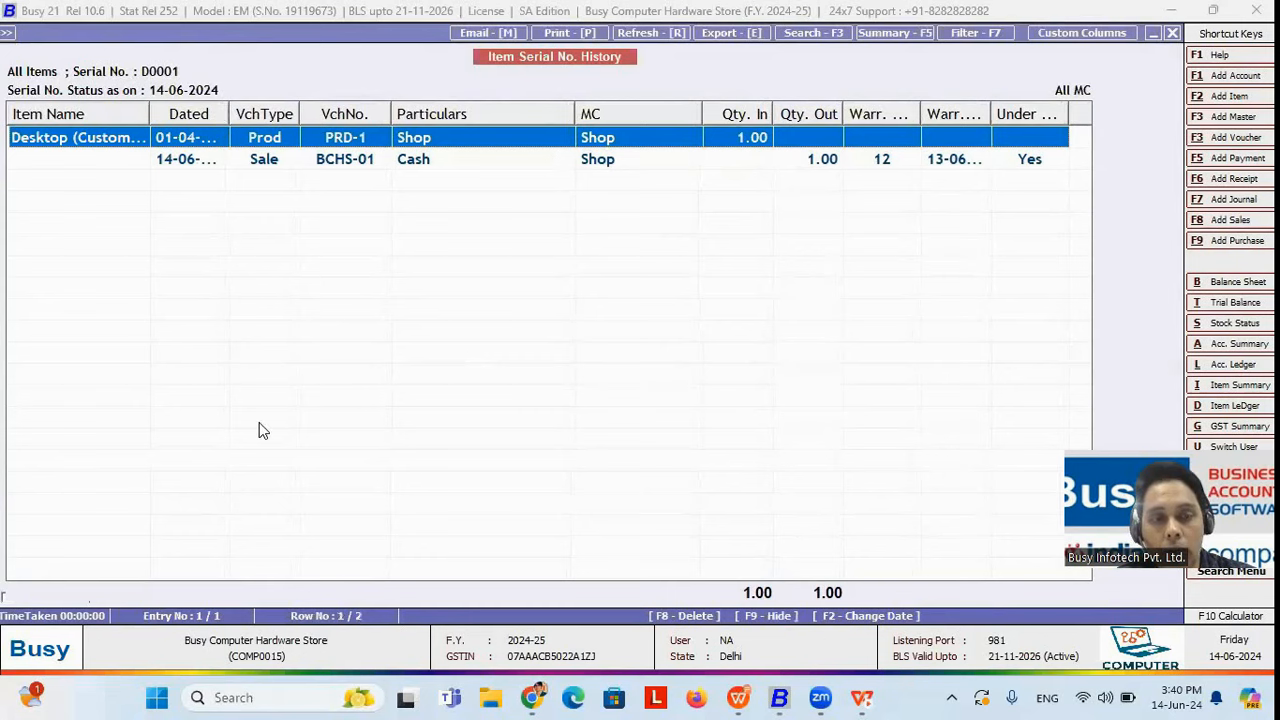
{"action": "left_click", "coordinate": [459, 160]}
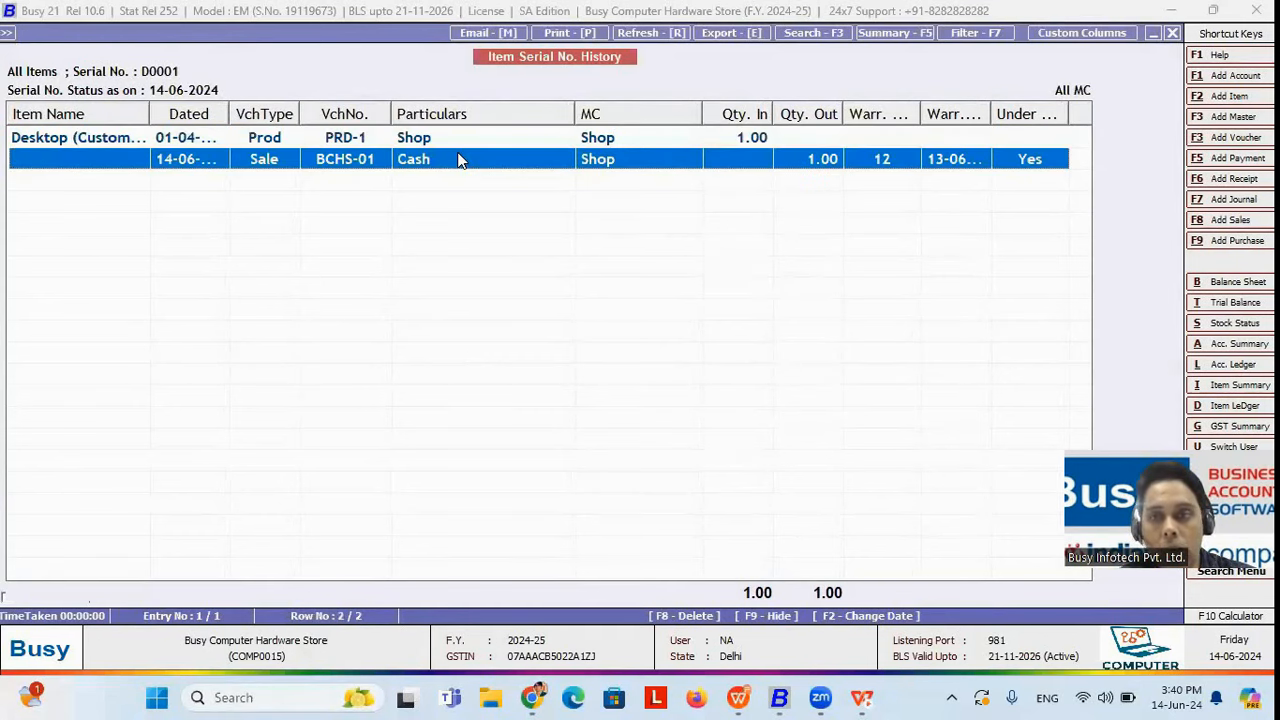
{"action": "left_click_drag", "start_coordinate": [921, 113], "coordinate": [1066, 114]}
{"action": "left_click_drag", "start_coordinate": [716, 568], "coordinate": [862, 540]}
{"action": "left_click_drag", "start_coordinate": [1098, 113], "coordinate": [1114, 110]}
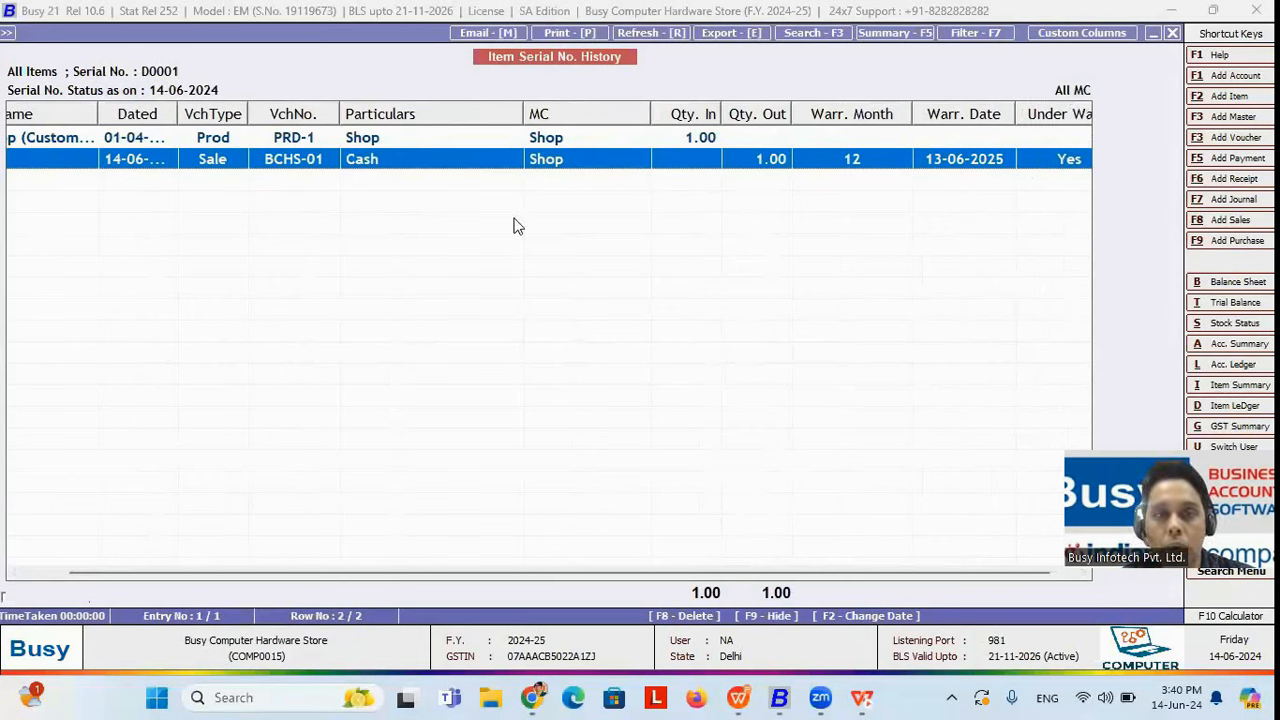
{"action": "key", "text": "Escape"}
{"action": "key", "text": "Escape"}
- Open the company's Features / Options configuration in the administration settings
{"action": "key", "text": "Left"}
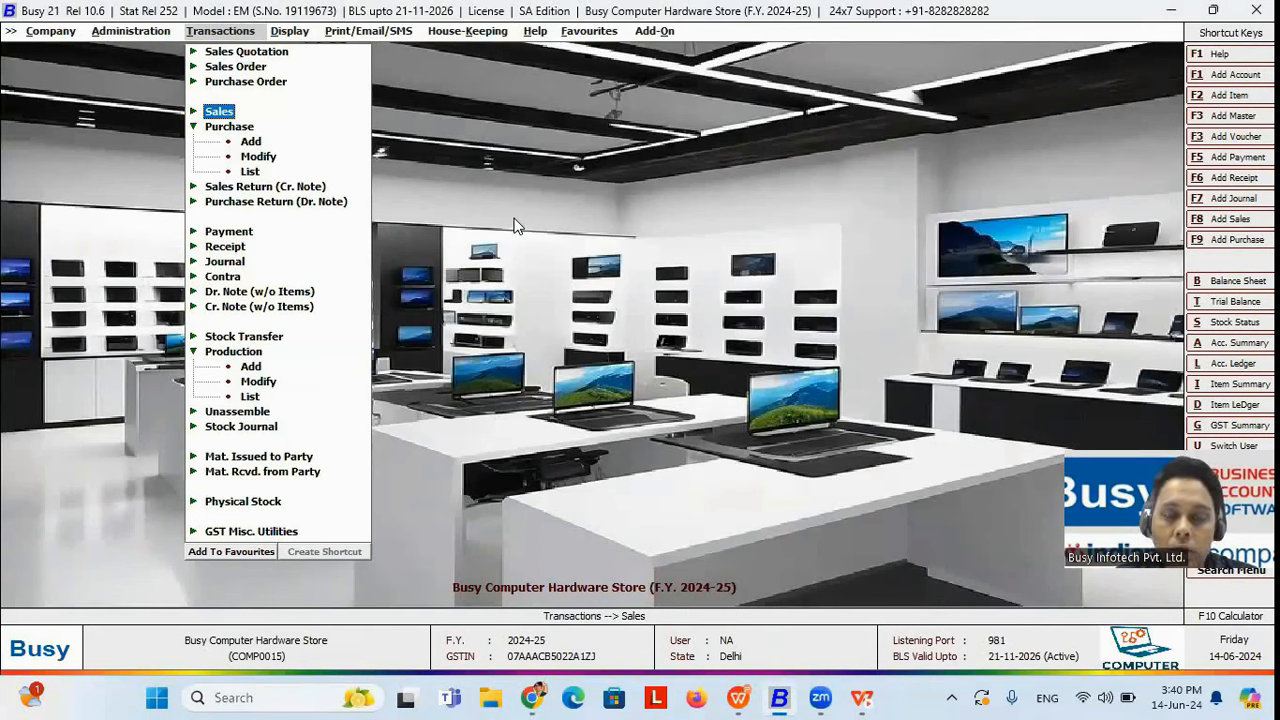
{"action": "key", "text": "Return"}
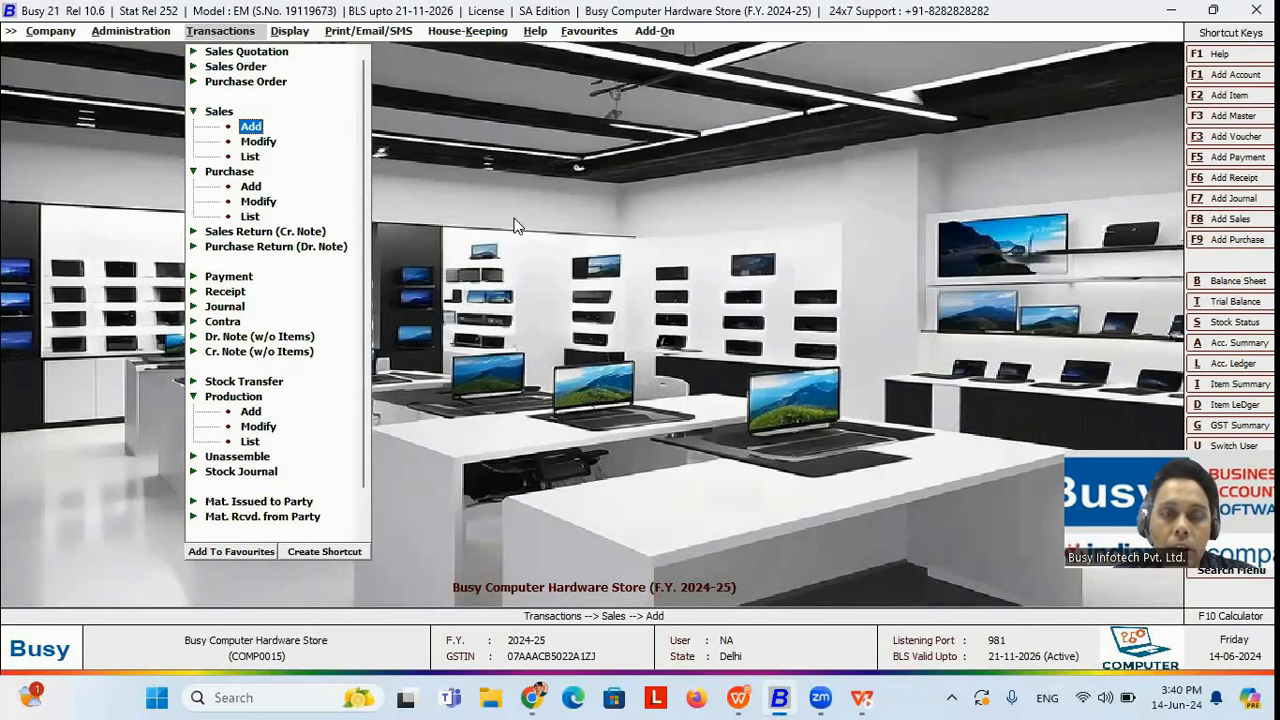
{"action": "key", "text": "Left"}
{"action": "key", "text": "Up"}
{"action": "key", "text": "Up"}
{"action": "key", "text": "Up"}
{"action": "key", "text": "Up"}
{"action": "key", "text": "Up"}
{"action": "key", "text": "Up"}
{"action": "key", "text": "Up"}
{"action": "key", "text": "Up"}
{"action": "key", "text": "Up"}
{"action": "key", "text": "Up"}
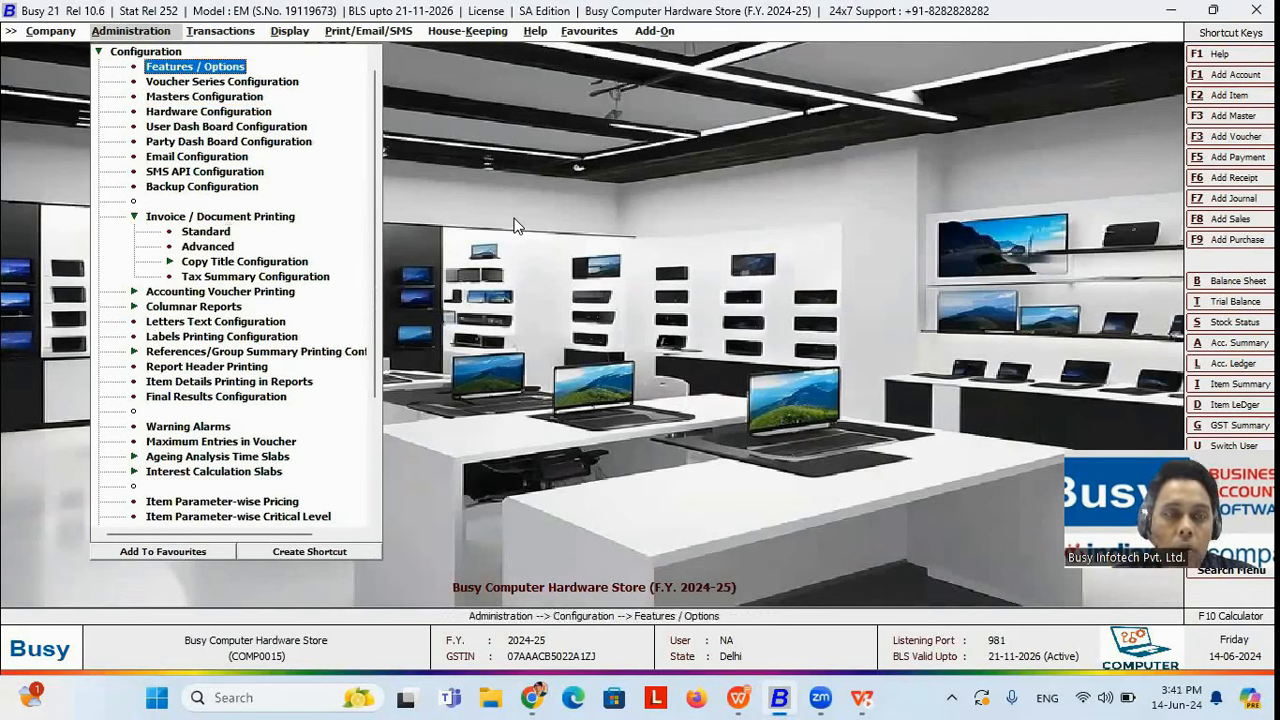
{"action": "key", "text": "Return"}
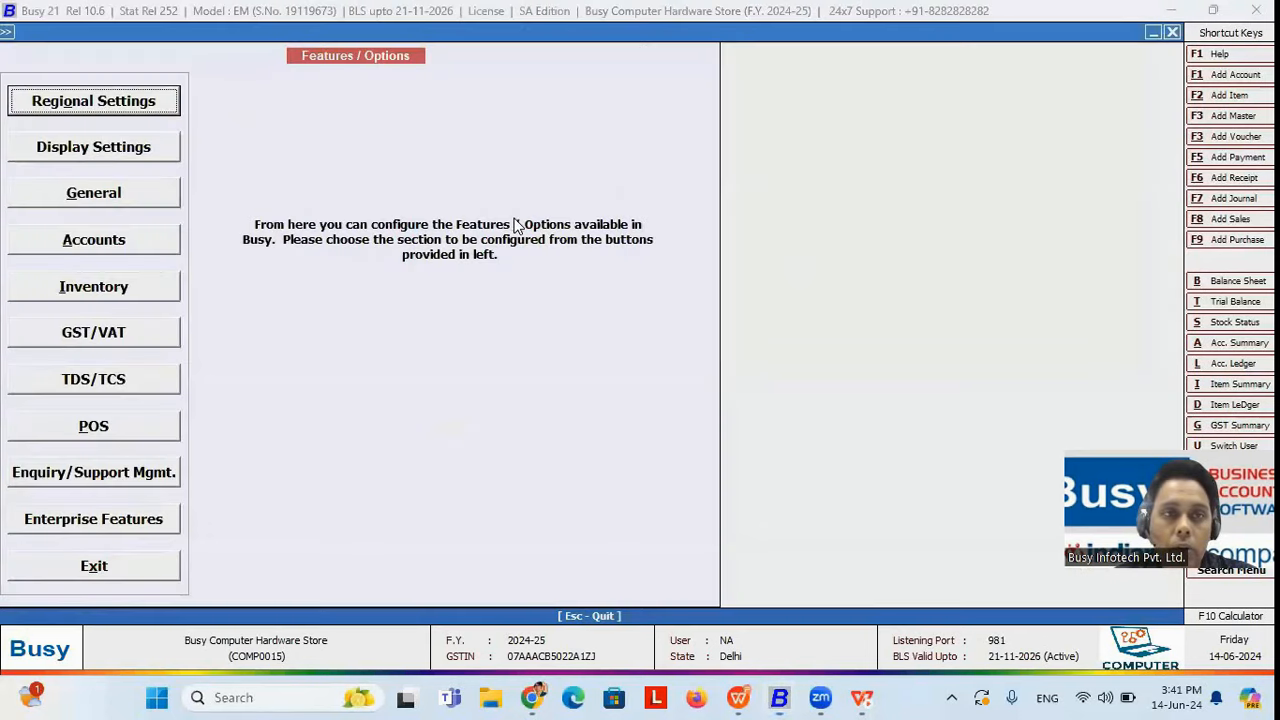
- Open the Inventory section of the feature options
{"action": "key", "text": "Down"}
{"action": "key", "text": "Down"}
{"action": "key", "text": "Down"}
{"action": "key", "text": "Down"}
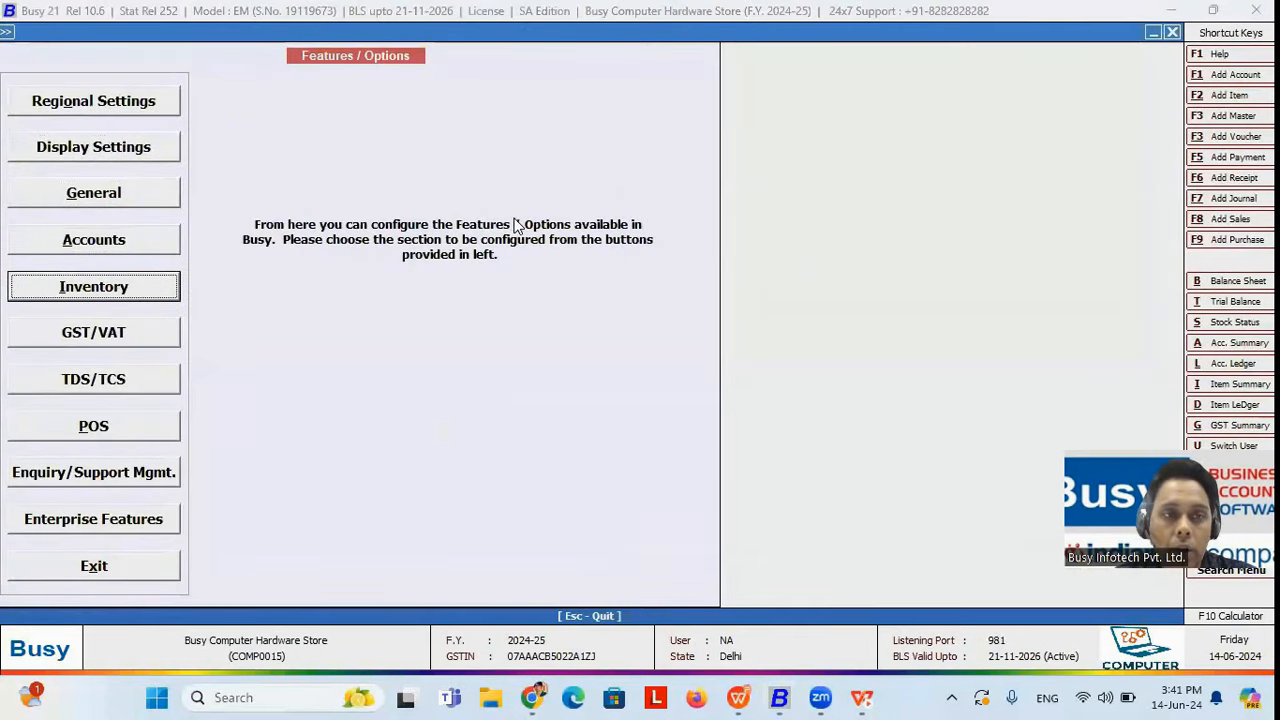
{"action": "key", "text": "Return"}
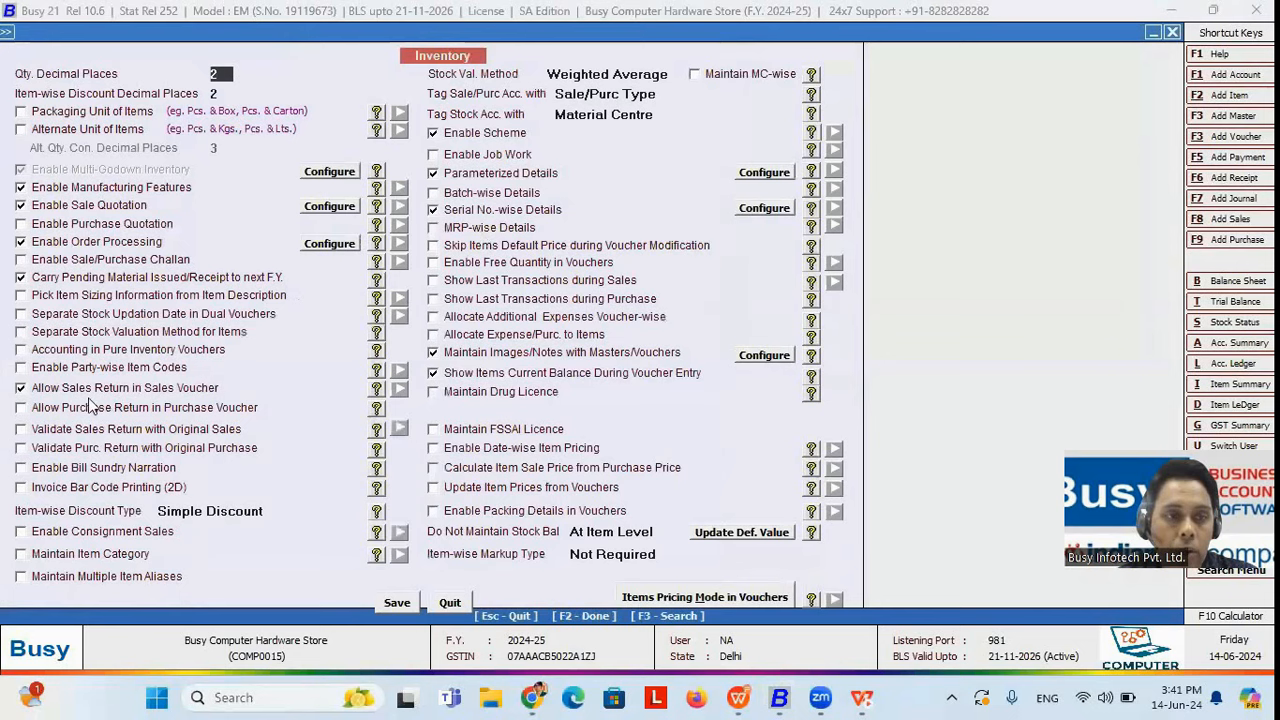
- Keep Allow Sales Return in Sales Voucher enabled and save the inventory feature options
{"action": "left_click", "coordinate": [30, 392]}
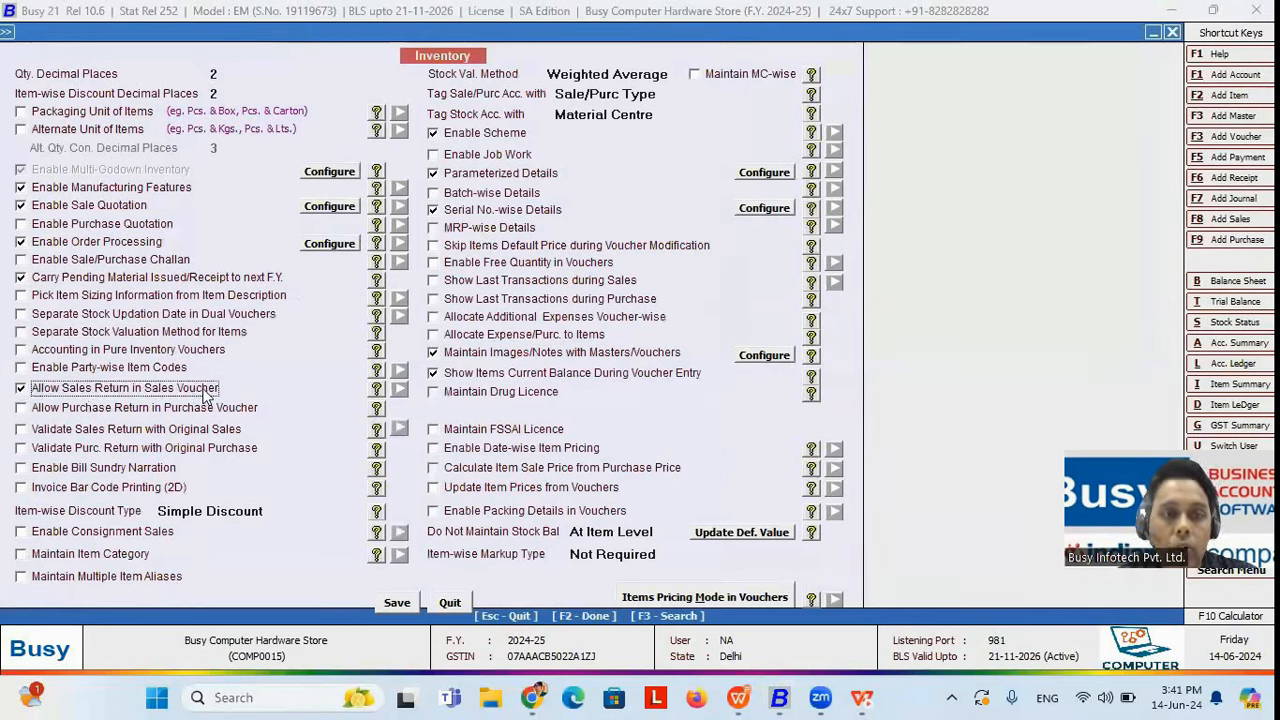
{"action": "left_click", "coordinate": [394, 600]}
- Start a new Main series sales voucher for party Cash with one AOne 11th Gen I3 Pro Laptop
{"action": "key", "text": "Down"}
{"action": "key", "text": "Down"}
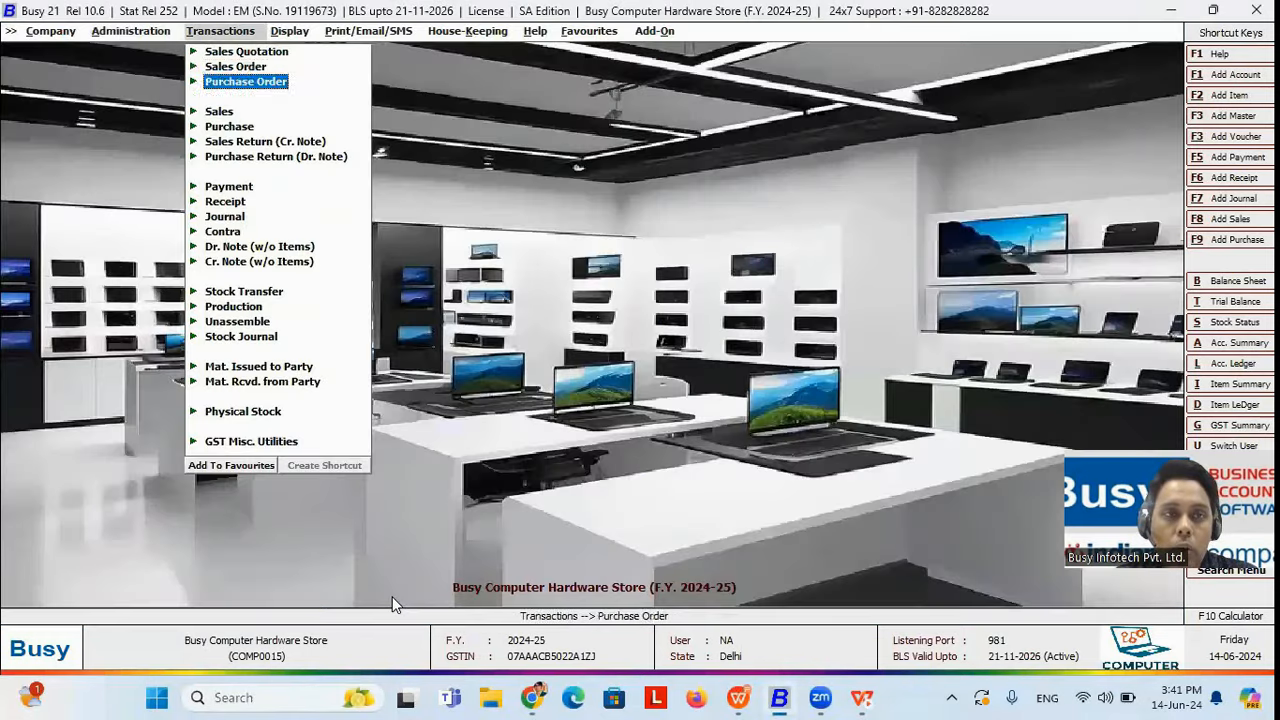
{"action": "key", "text": "Down"}
{"action": "key", "text": "Return"}
{"action": "key", "text": "Return"}
{"action": "key", "text": "Return"}
{"action": "key", "text": "Return"}
{"action": "key", "text": "Down"}
{"action": "key", "text": "Up"}
{"action": "key", "text": "Return"}
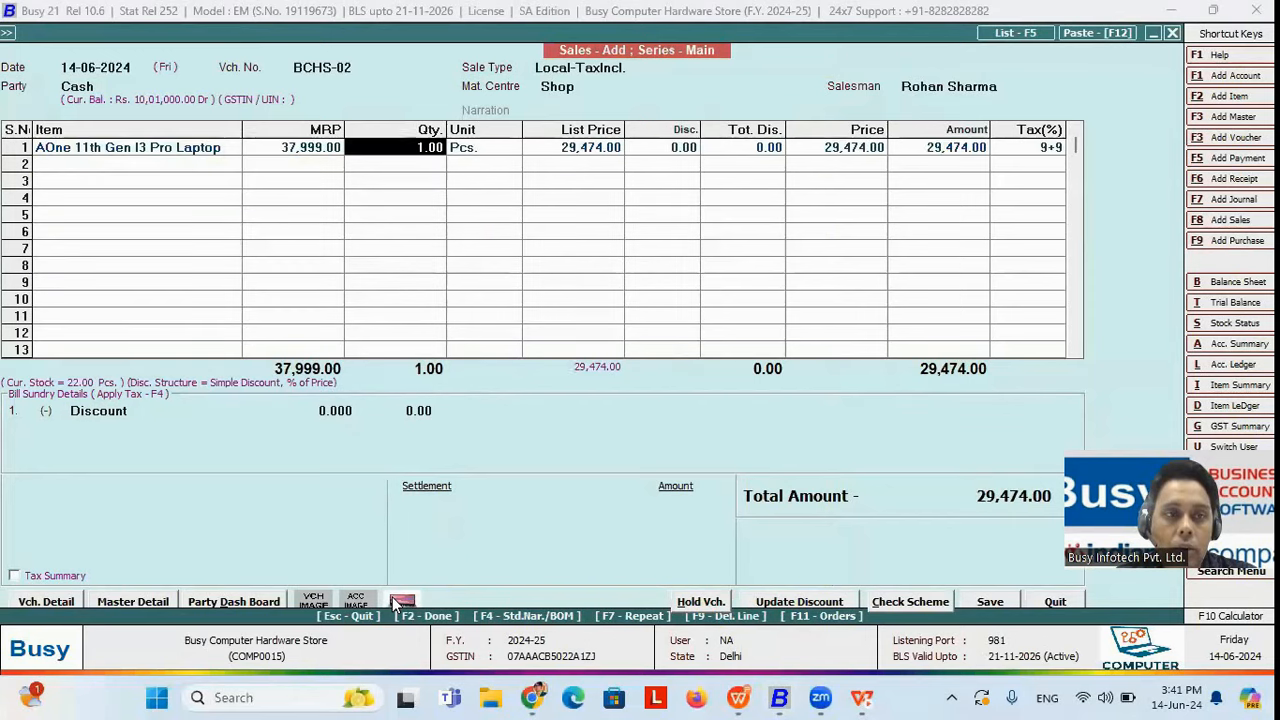
- Add Desktop (Customized) as the second item of the sales voucher
{"action": "key", "text": "Down"}
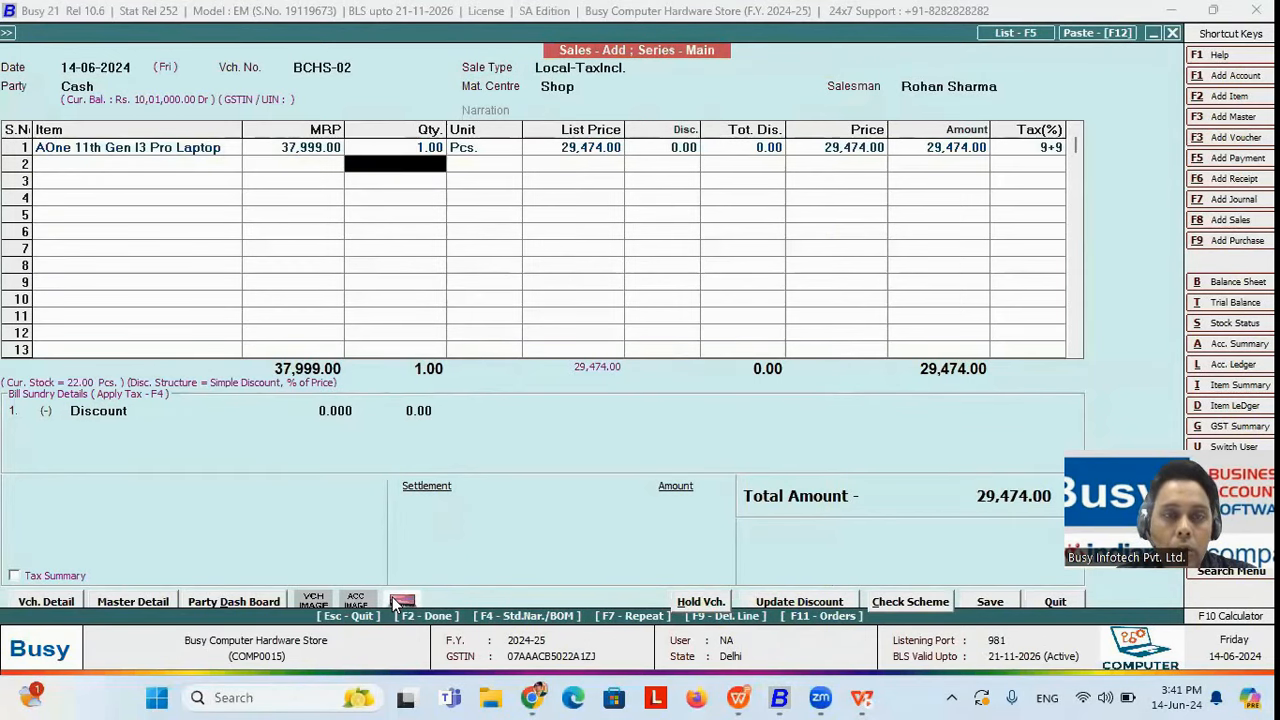
{"action": "key", "text": "Left"}
{"action": "key", "text": "Left"}
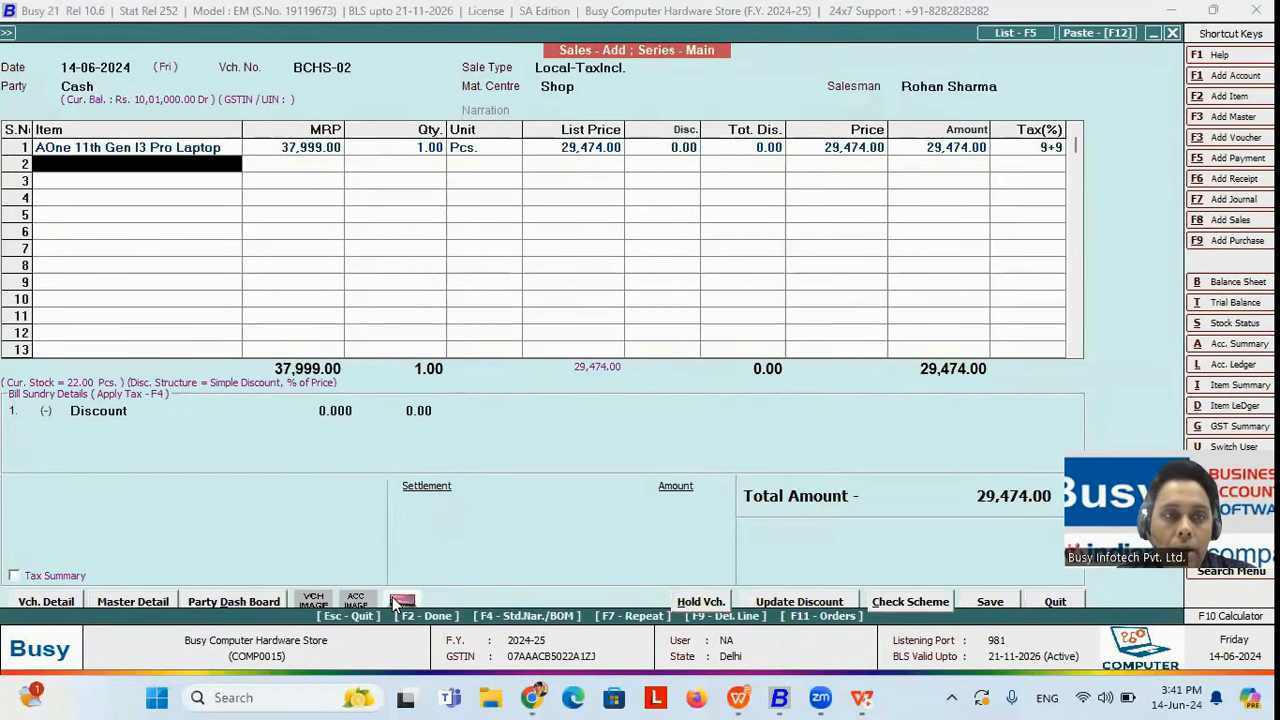
{"action": "key", "text": "Return"}
{"action": "key", "text": "Down"}
{"action": "key", "text": "Down"}
{"action": "key", "text": "Down"}
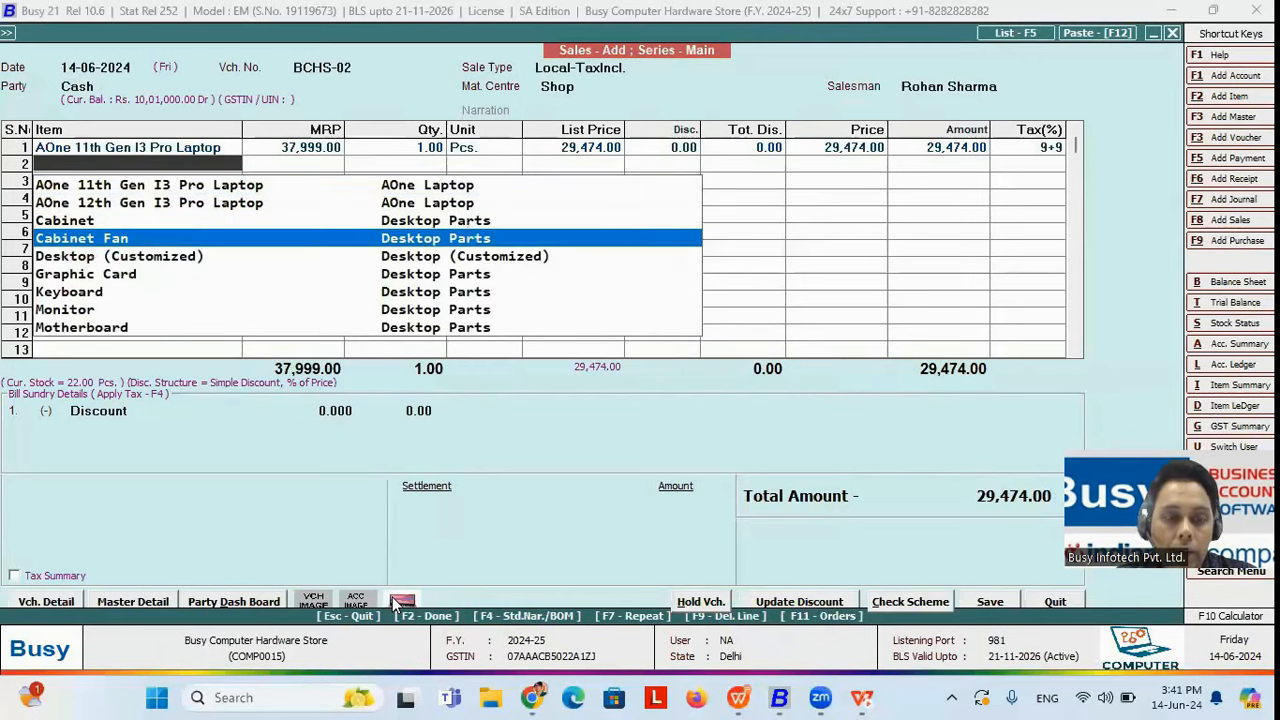
{"action": "key", "text": "Down"}
{"action": "key", "text": "Return"}
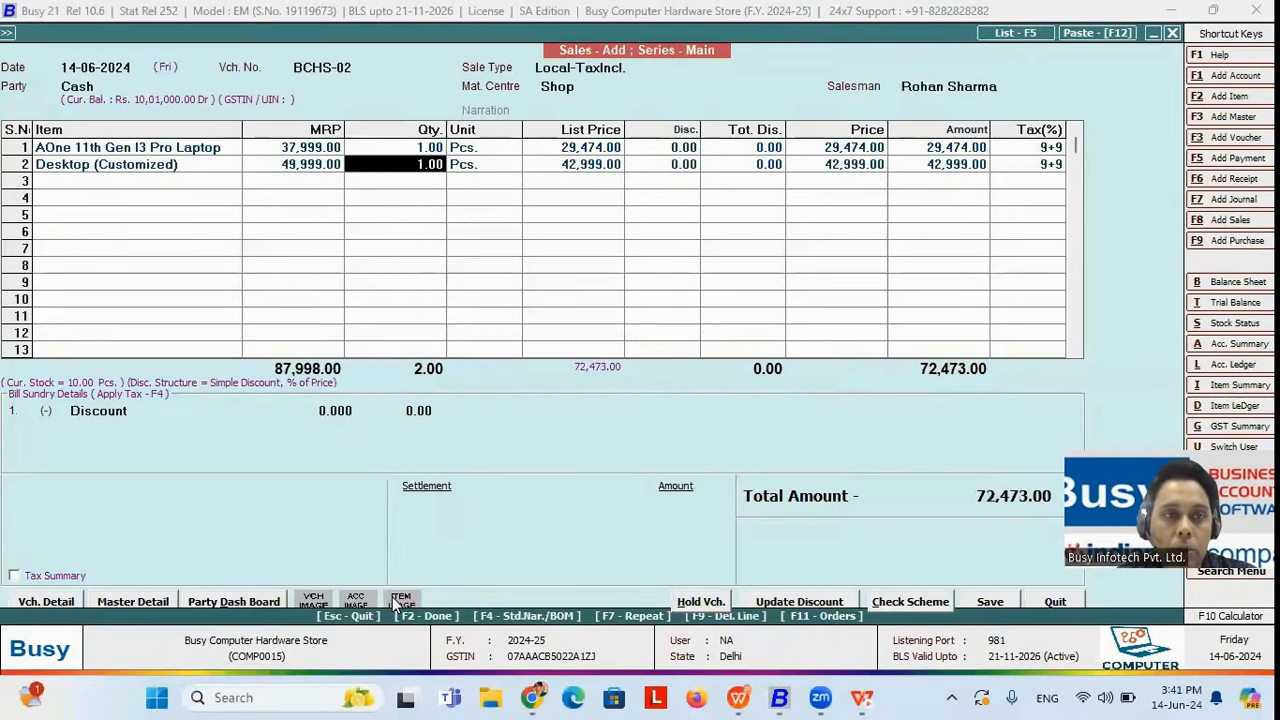
- Set the Desktop (Customized) quantity to -1 to record it as a return, and compare the line amounts
{"action": "left_click", "coordinate": [192, 166]}
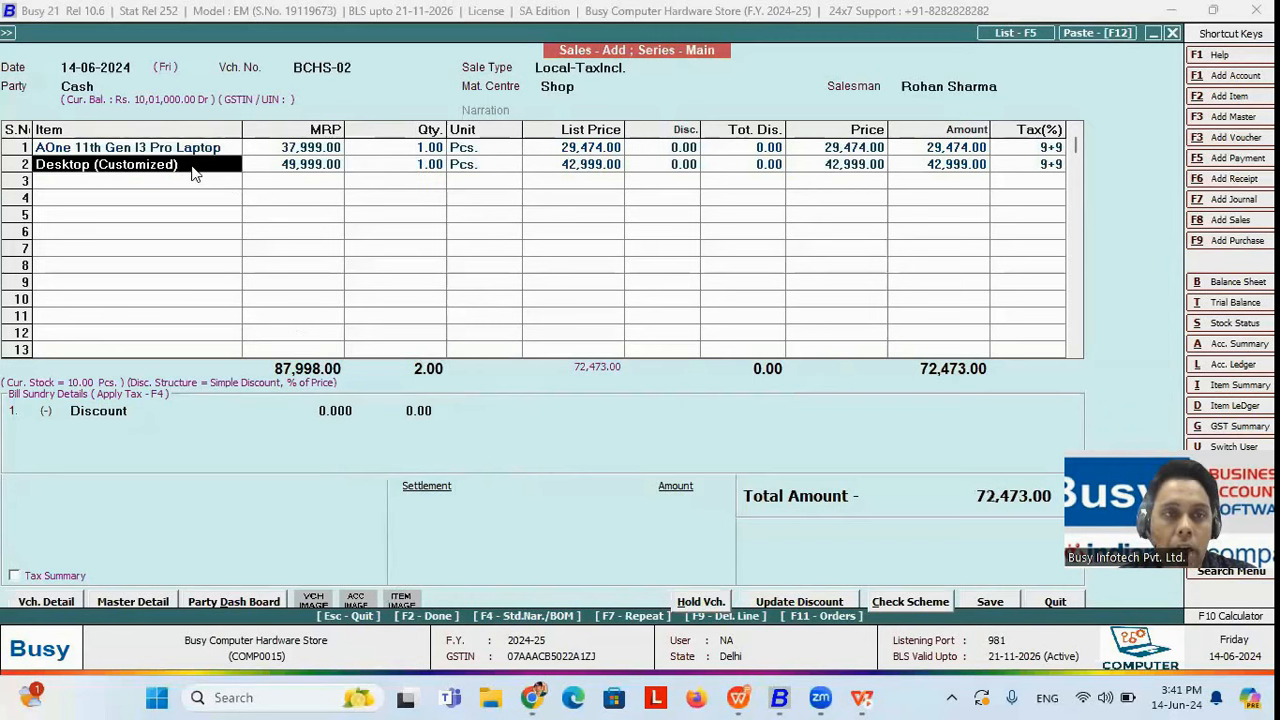
{"action": "left_click", "coordinate": [183, 147]}
{"action": "left_click", "coordinate": [173, 167]}
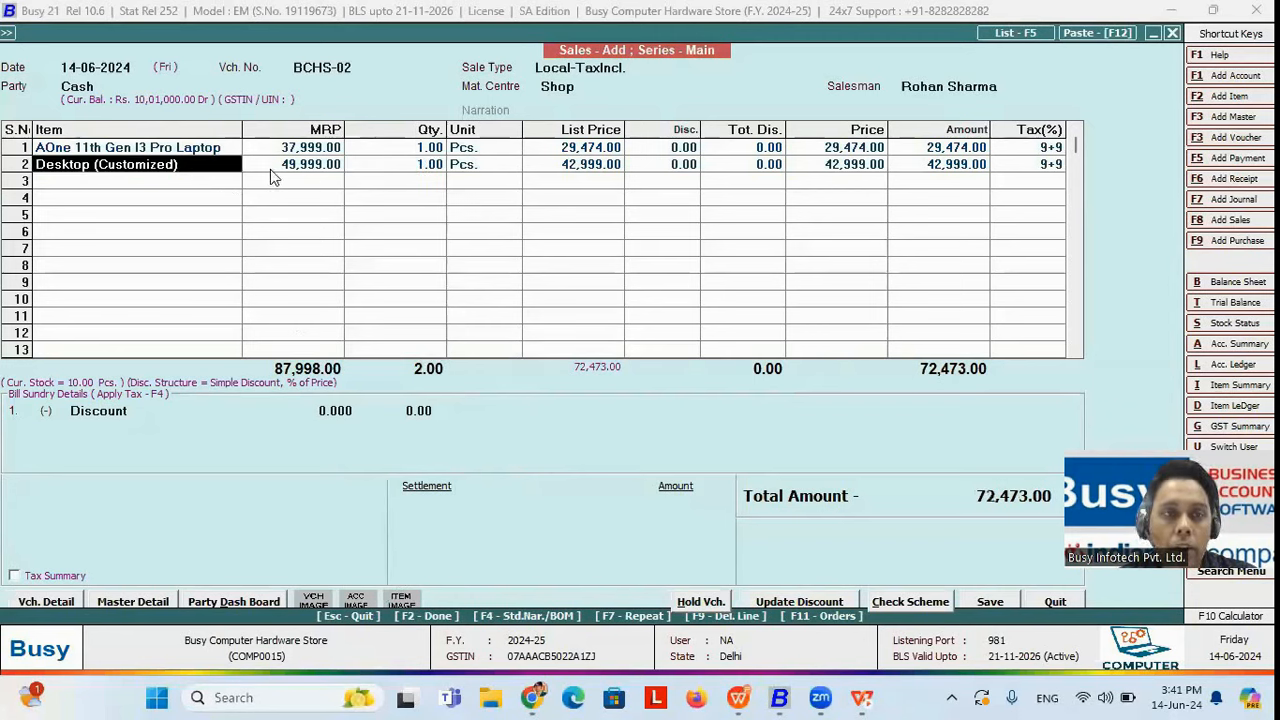
{"action": "left_click", "coordinate": [419, 168]}
{"action": "key", "text": "BackSpace"}
{"action": "key", "text": "BackSpace"}
{"action": "key", "text": "BackSpace"}
{"action": "key", "text": "BackSpace"}
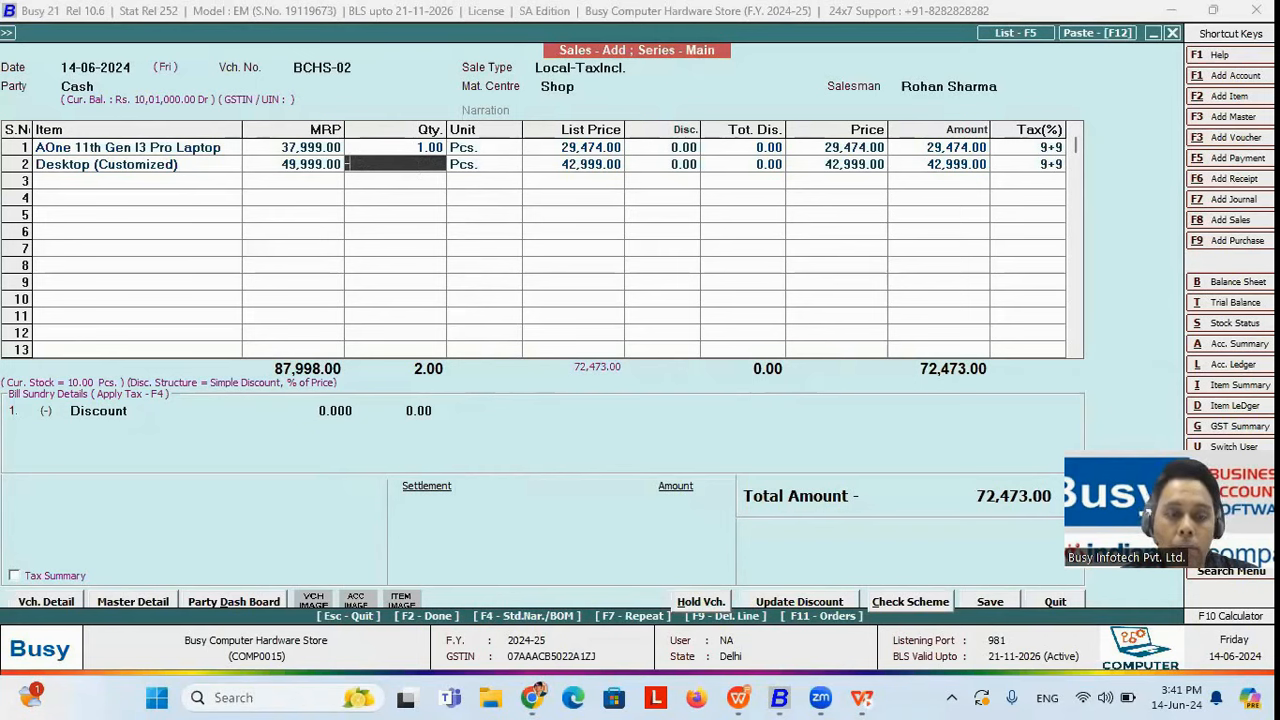
{"action": "type", "text": "1"}
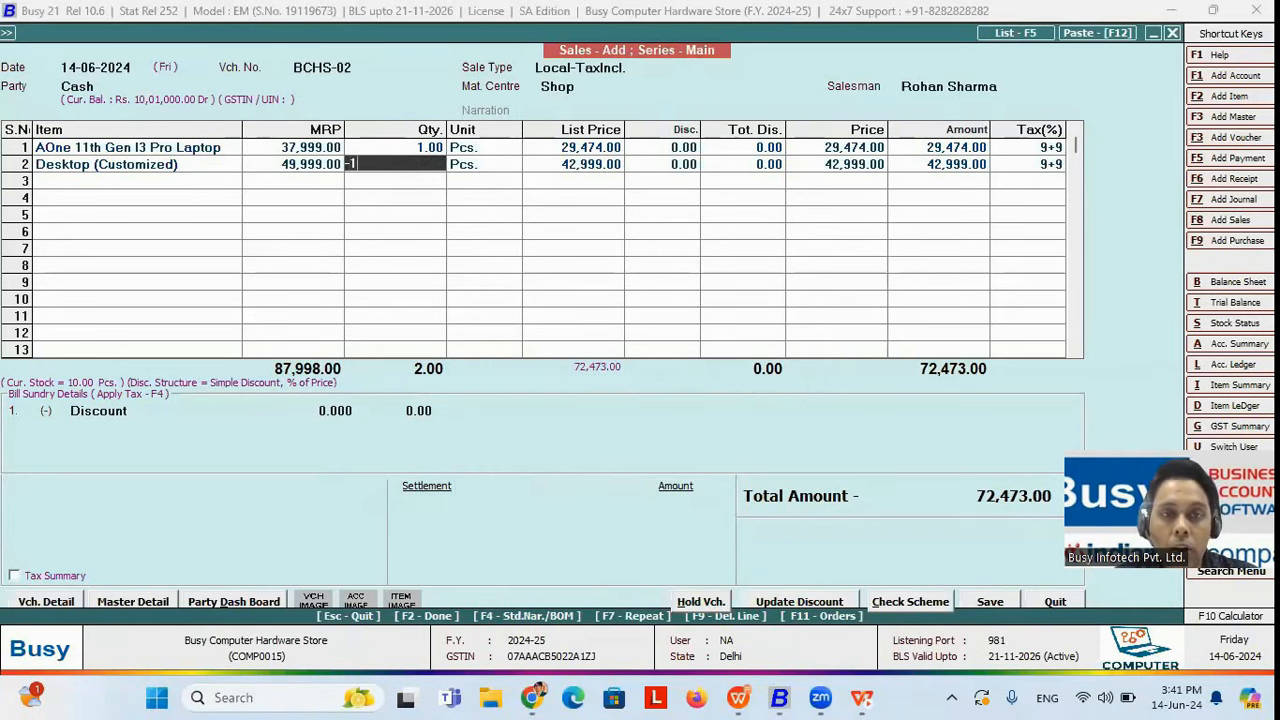
{"action": "key", "text": "Return"}
{"action": "key", "text": "Return"}
{"action": "key", "text": "Escape"}
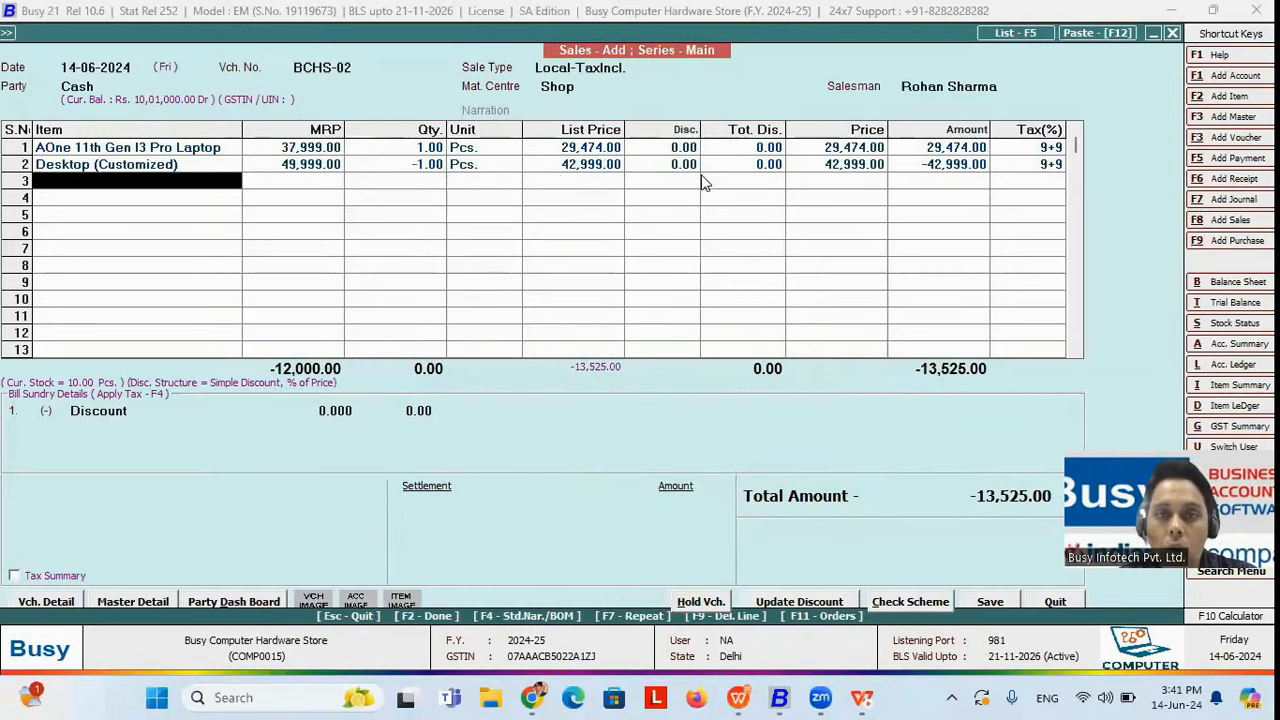
{"action": "left_click", "coordinate": [407, 167]}
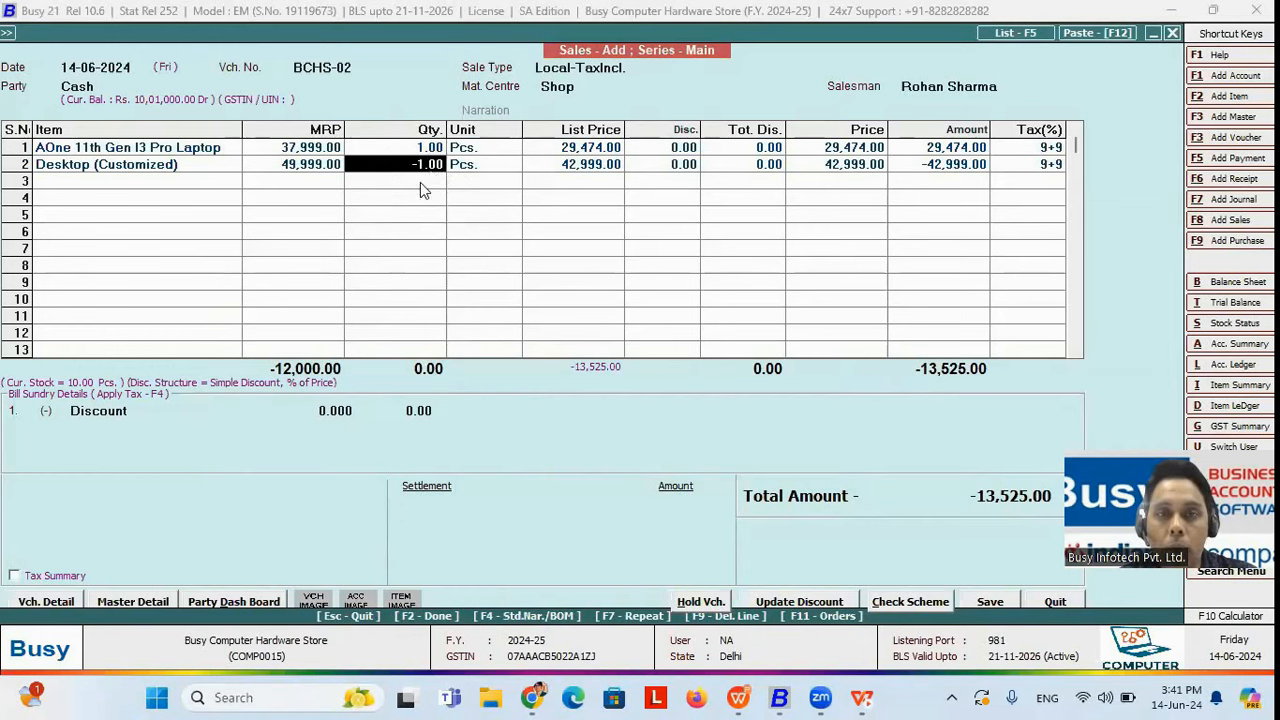
{"action": "left_click", "coordinate": [943, 170]}
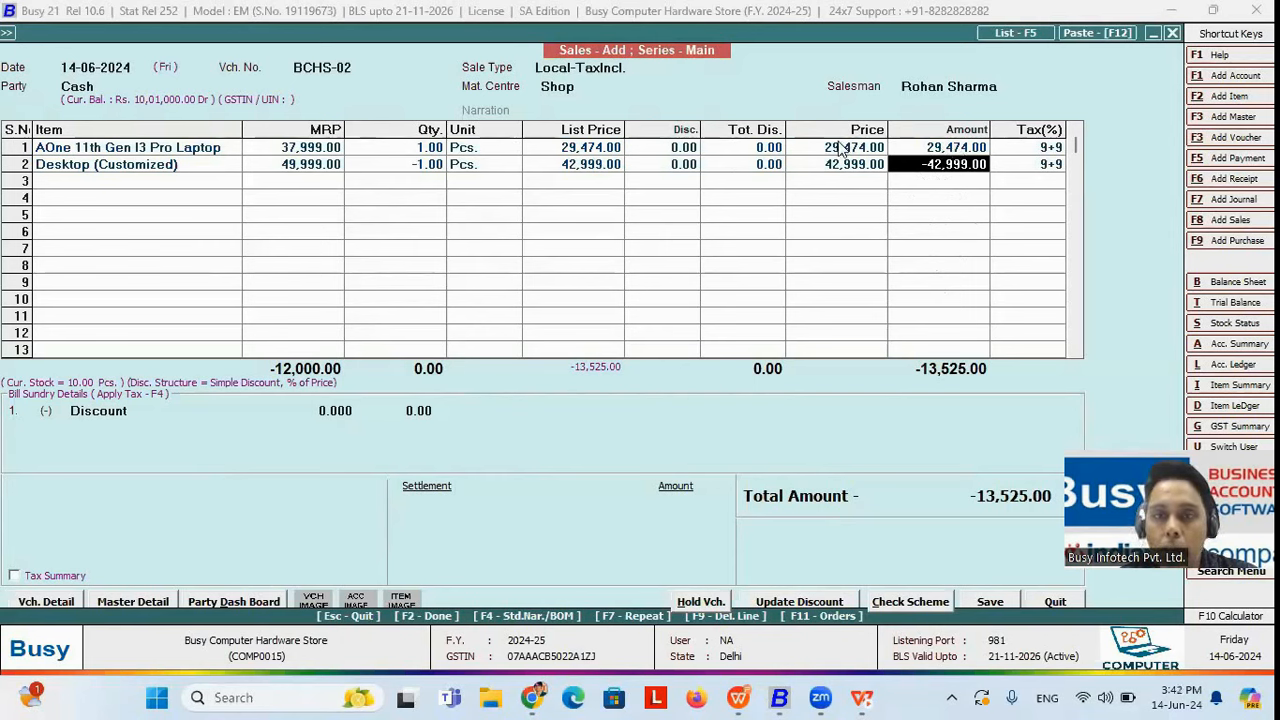
{"action": "left_click", "coordinate": [925, 148]}
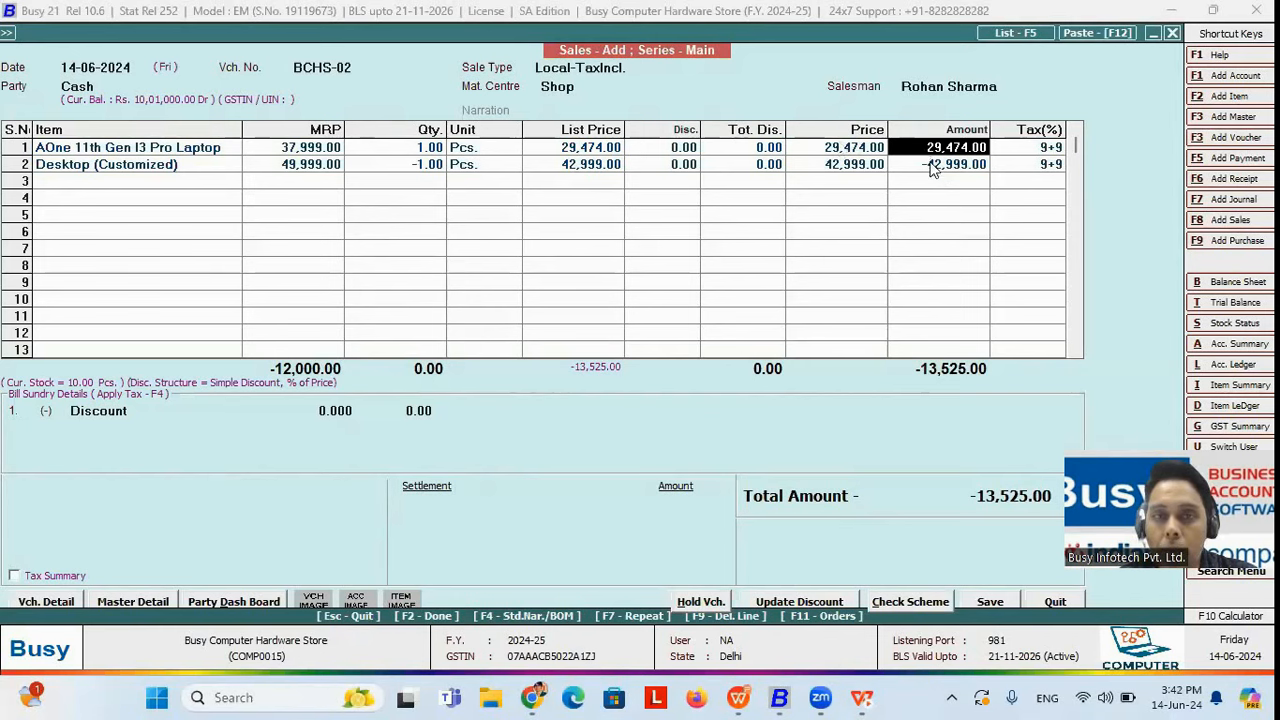
{"action": "left_click", "coordinate": [182, 168]}
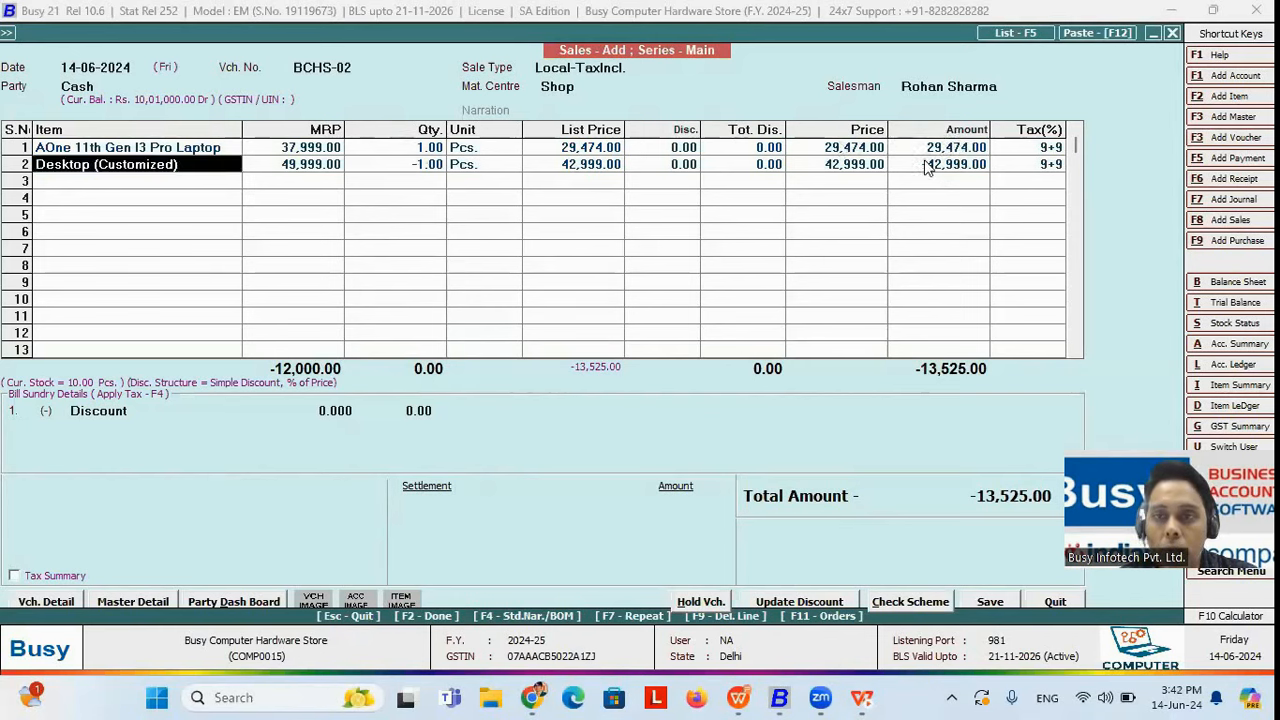
{"action": "left_click", "coordinate": [935, 166]}
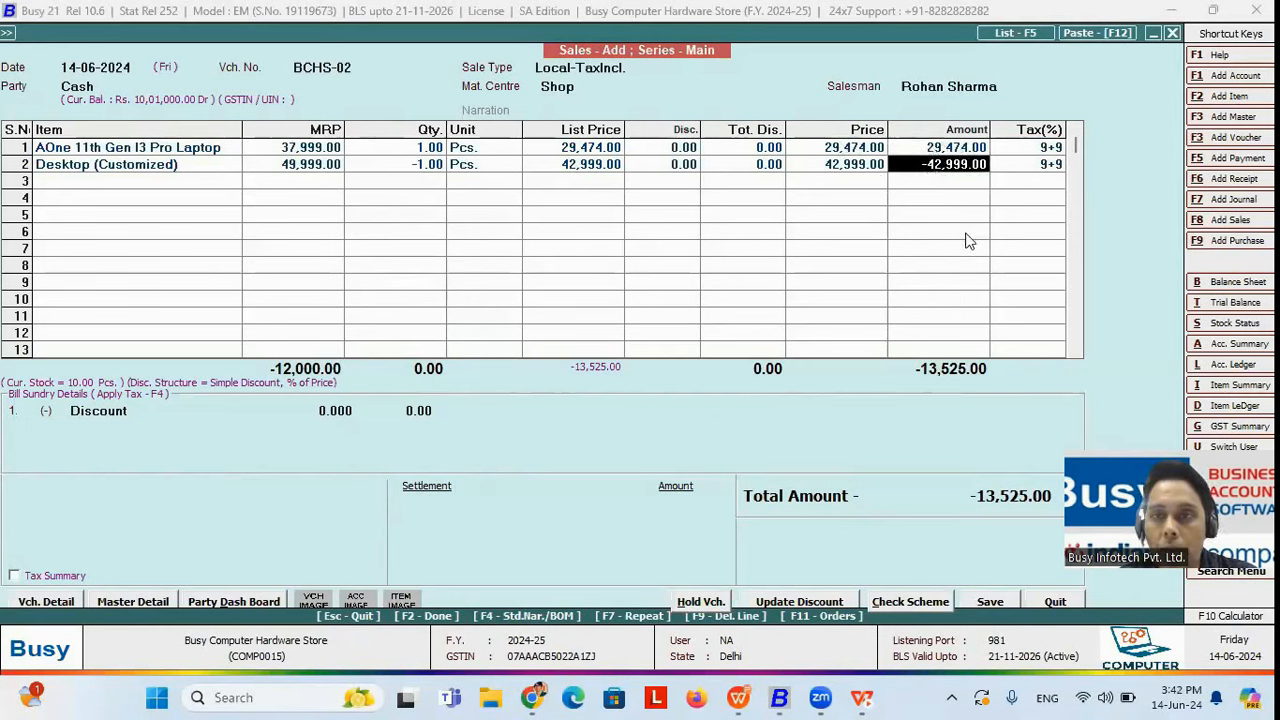
- Add one Processor as the third voucher item and open its parameterized stock details
{"action": "key", "text": "Return"}
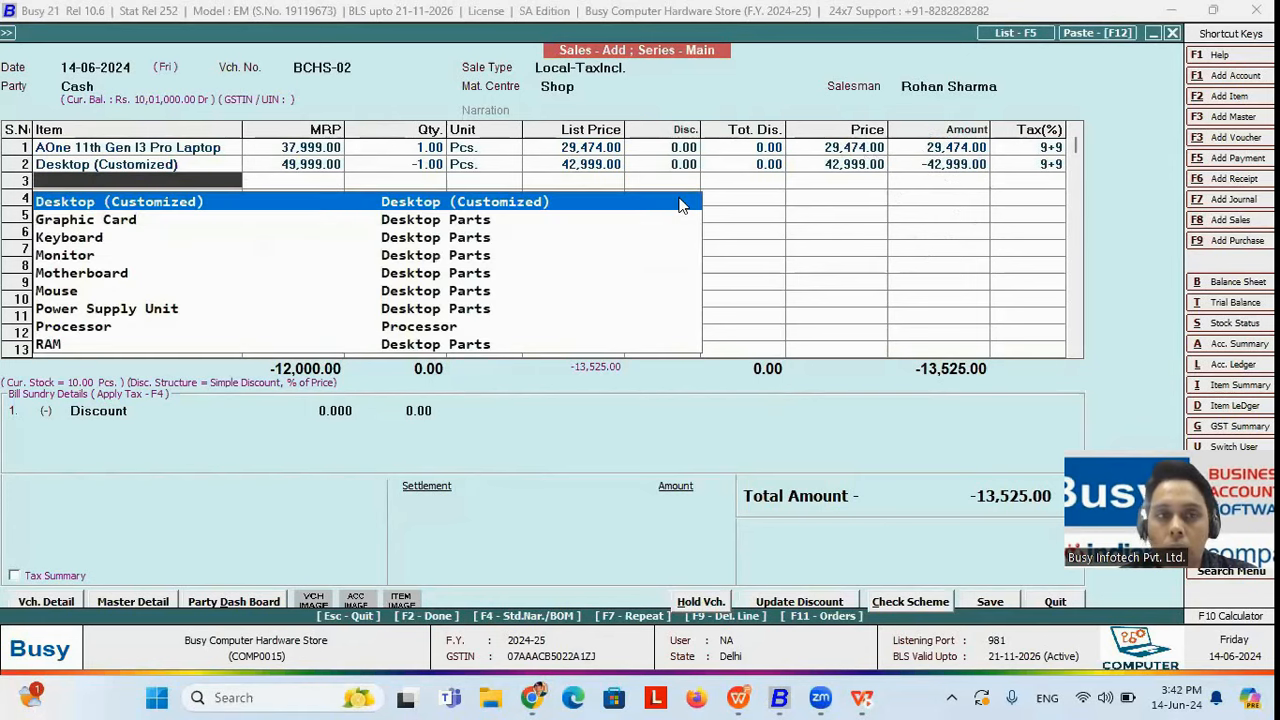
{"action": "key", "text": "Down"}
{"action": "key", "text": "Down"}
{"action": "key", "text": "Down"}
{"action": "key", "text": "Down"}
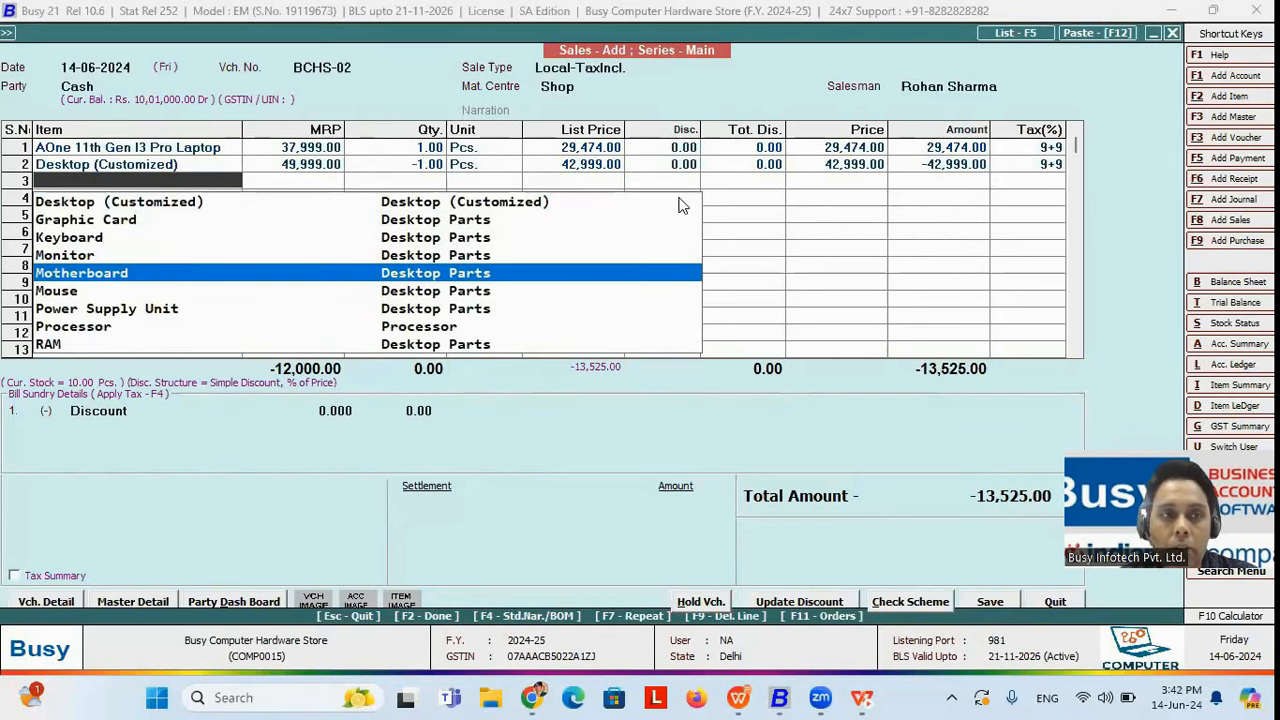
{"action": "key", "text": "Down"}
{"action": "key", "text": "Down"}
{"action": "key", "text": "Down"}
{"action": "key", "text": "Return"}
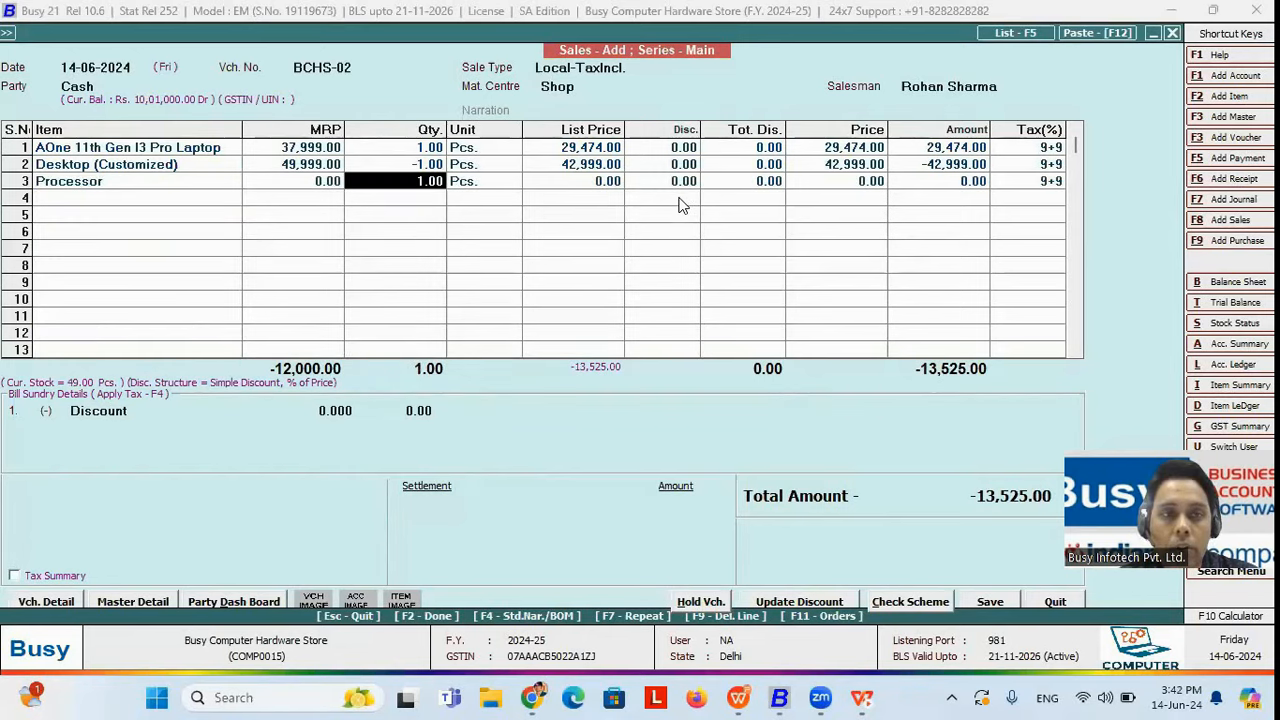
{"action": "key", "text": "Return"}
{"action": "key", "text": "Return"}
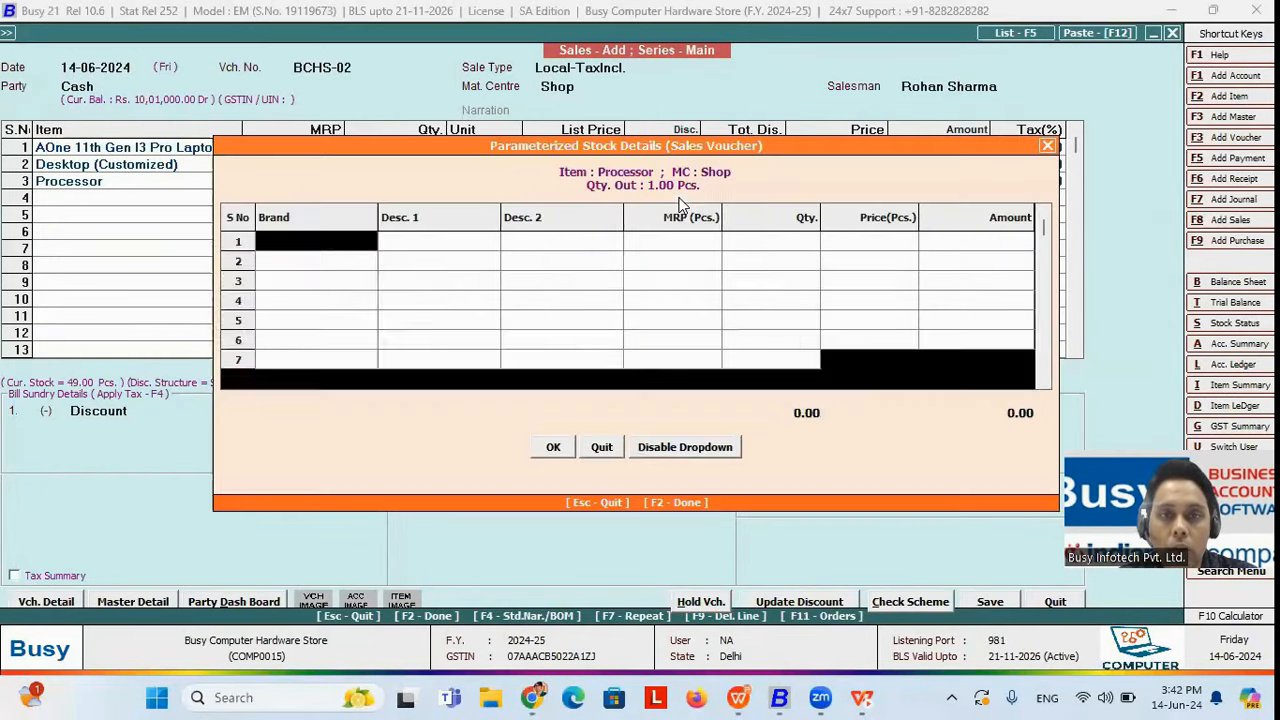
- Fill the processor's parameterized details with MRP 20,388.00 and price 13,000.00, and assign serial number PRC981 with a 12-month warranty
{"action": "key", "text": "Return"}
{"action": "key", "text": "Right"}
{"action": "key", "text": "Right"}
{"action": "key", "text": "Left"}
{"action": "key", "text": "Left"}
{"action": "key", "text": "Return"}
{"action": "key", "text": "Return"}
{"action": "key", "text": "Return"}
{"action": "key", "text": "Return"}
{"action": "key", "text": "Return"}
{"action": "key", "text": "Return"}
{"action": "key", "text": "Return"}
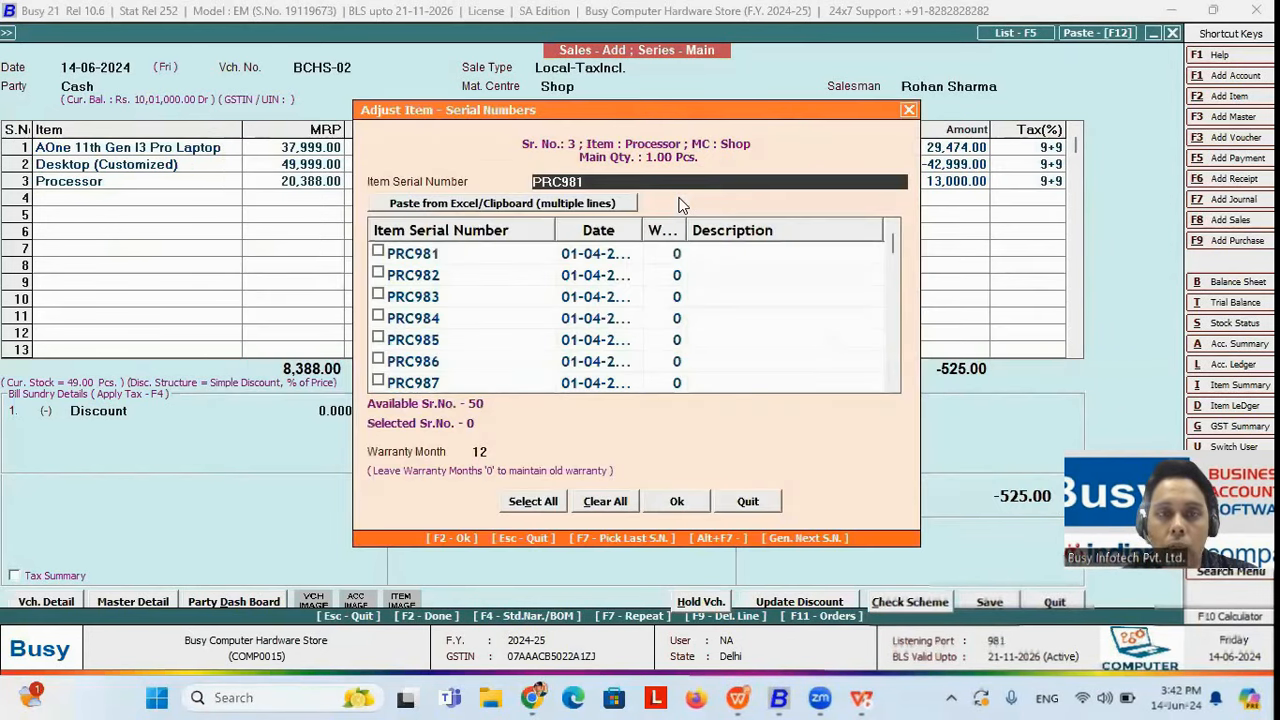
{"action": "left_click", "coordinate": [378, 254]}
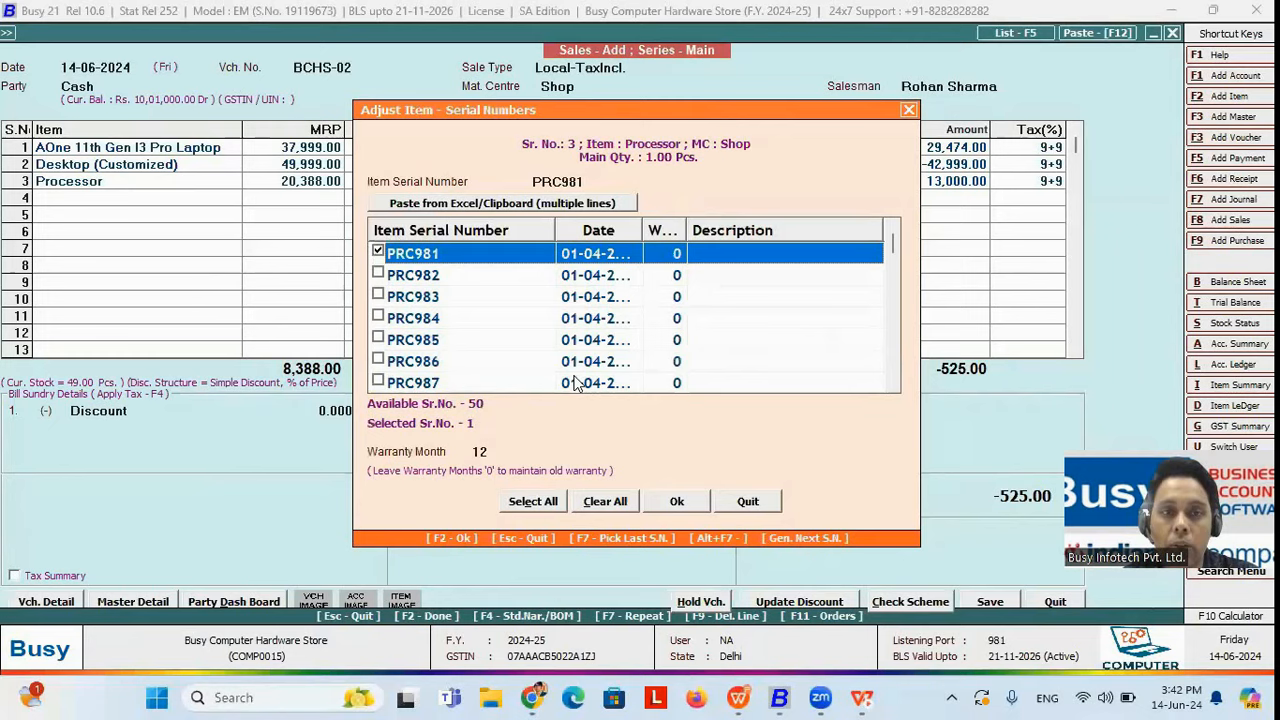
{"action": "left_click", "coordinate": [675, 502]}
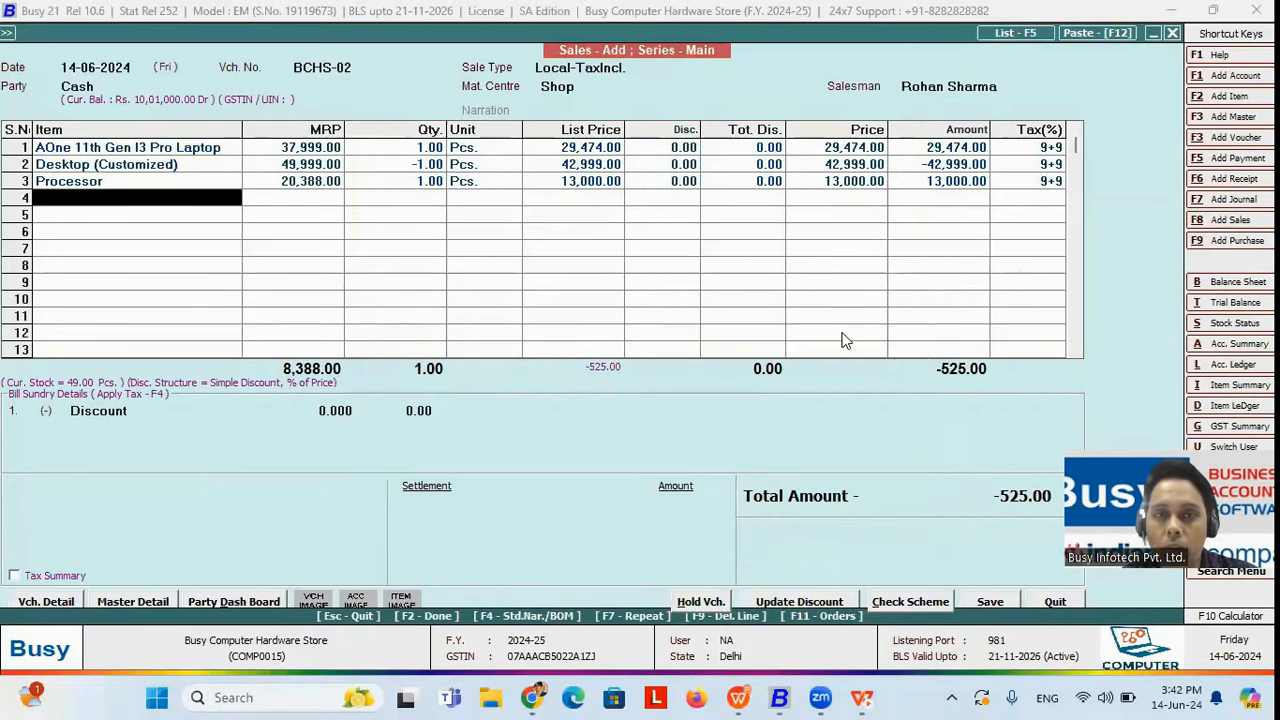
- Re-enter -1 as the Desktop (Customized) return quantity, and quit the sales voucher without saving
{"action": "left_click", "coordinate": [300, 166]}
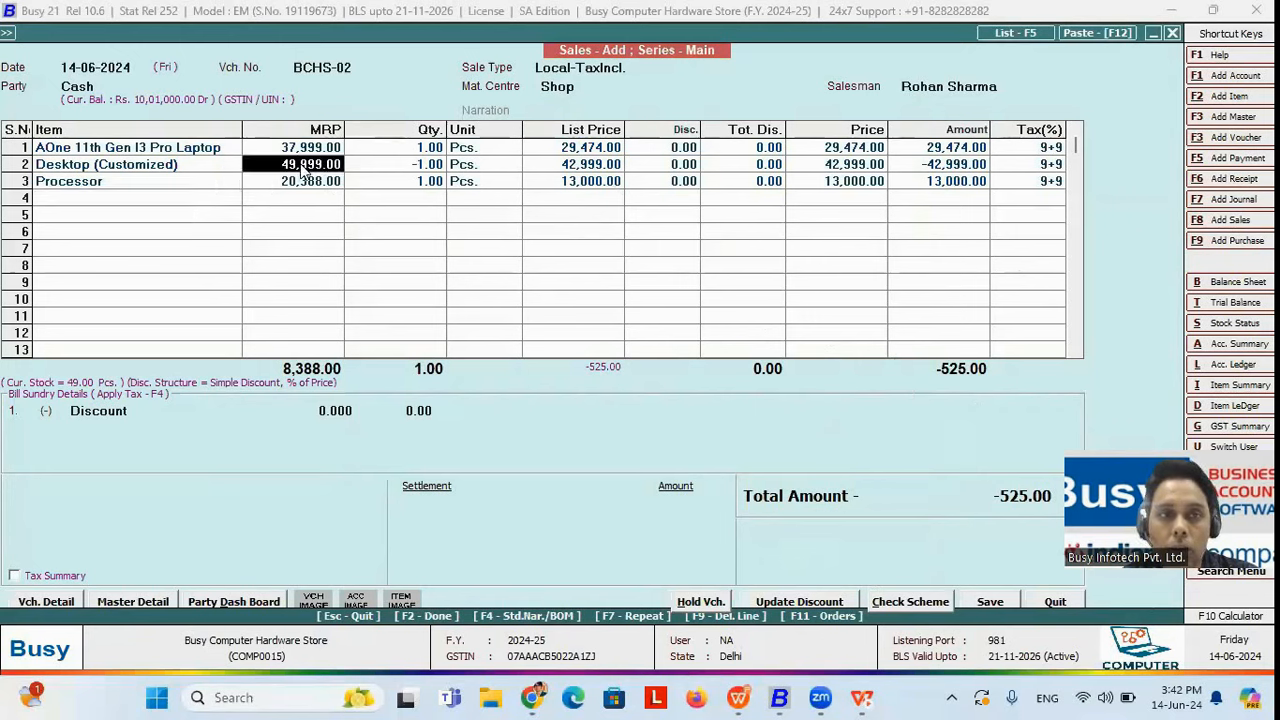
{"action": "left_click", "coordinate": [185, 167]}
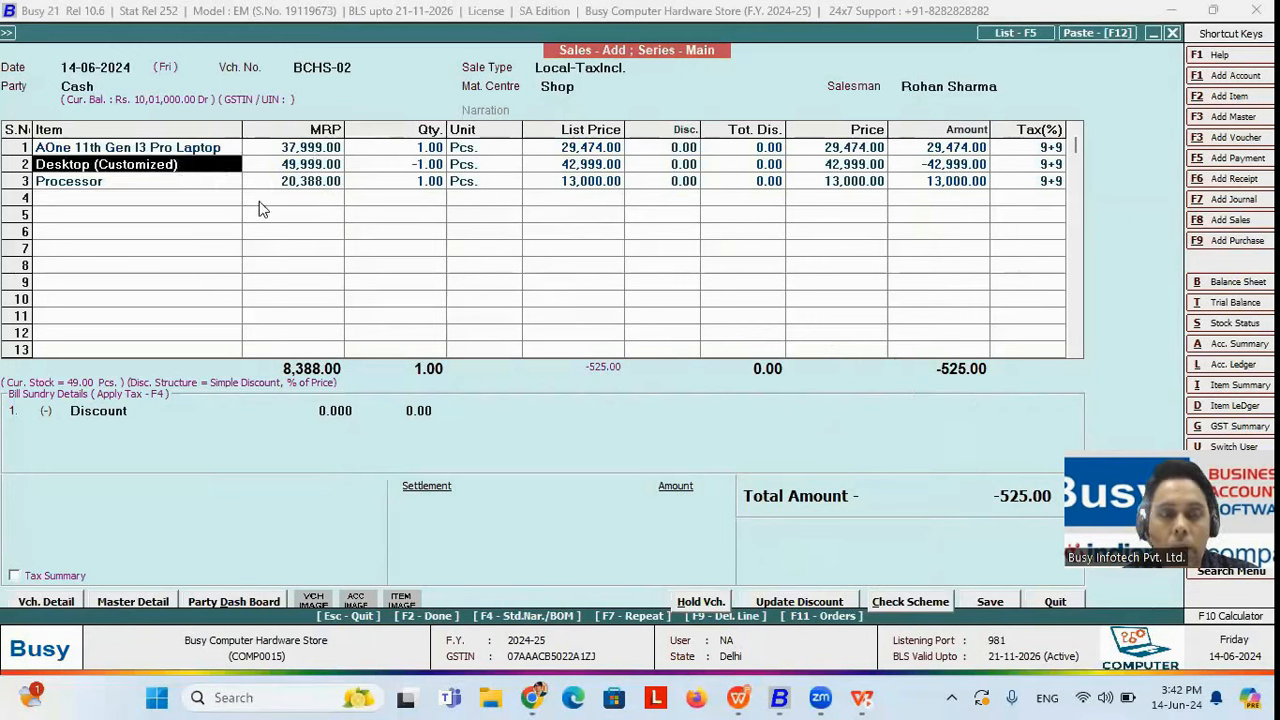
{"action": "left_click", "coordinate": [400, 167]}
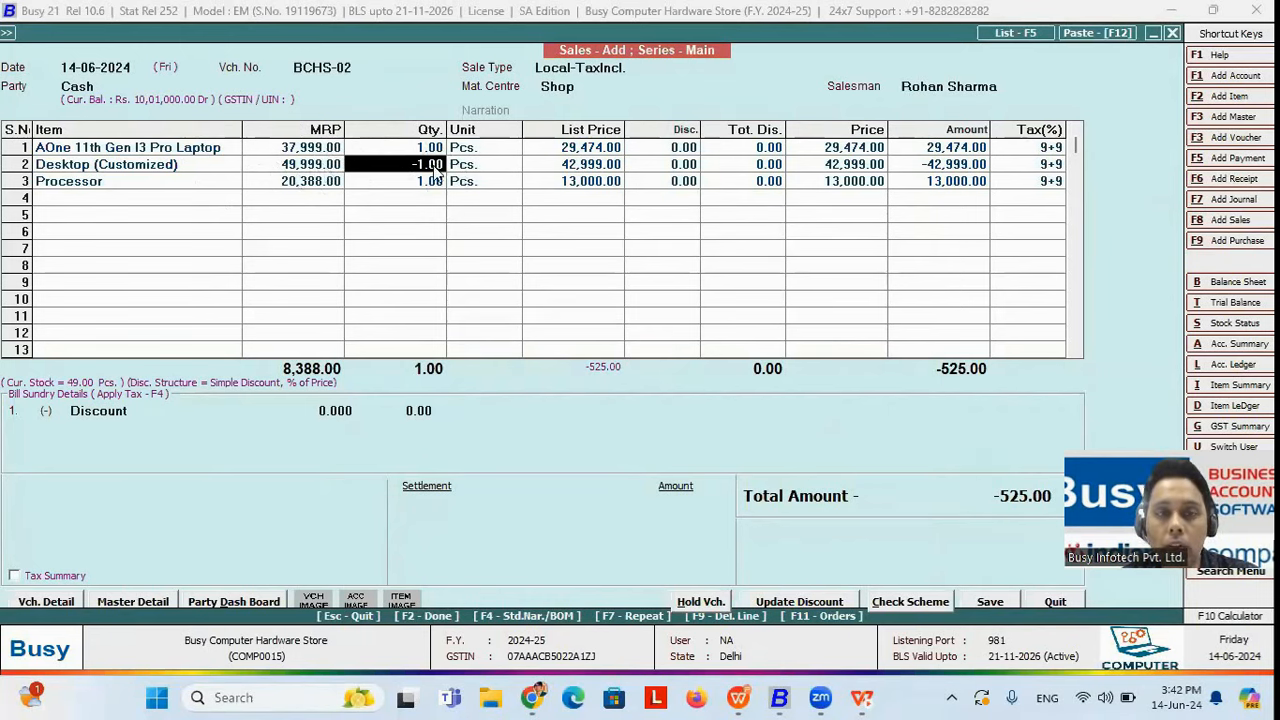
{"action": "left_click", "coordinate": [380, 164]}
{"action": "type", "text": "-1"}
{"action": "key", "text": "Return"}
{"action": "key", "text": "Return"}
{"action": "key", "text": "Escape"}
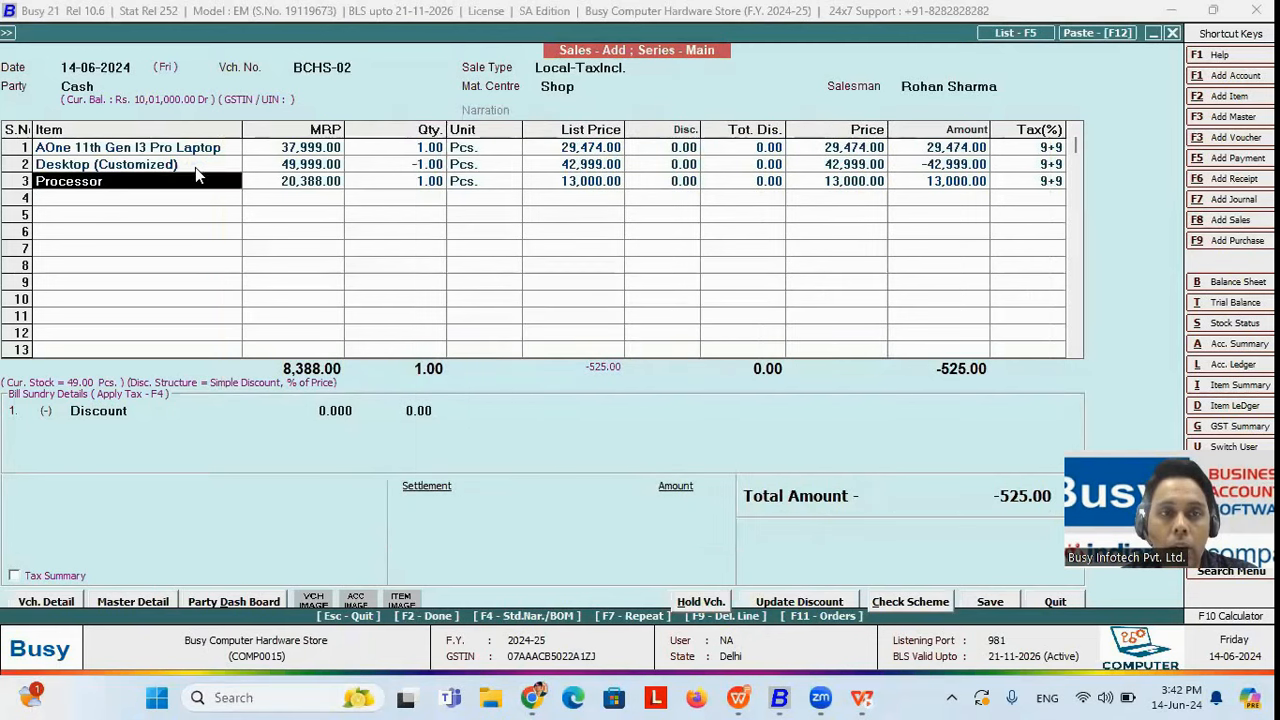
{"action": "left_click", "coordinate": [195, 167]}
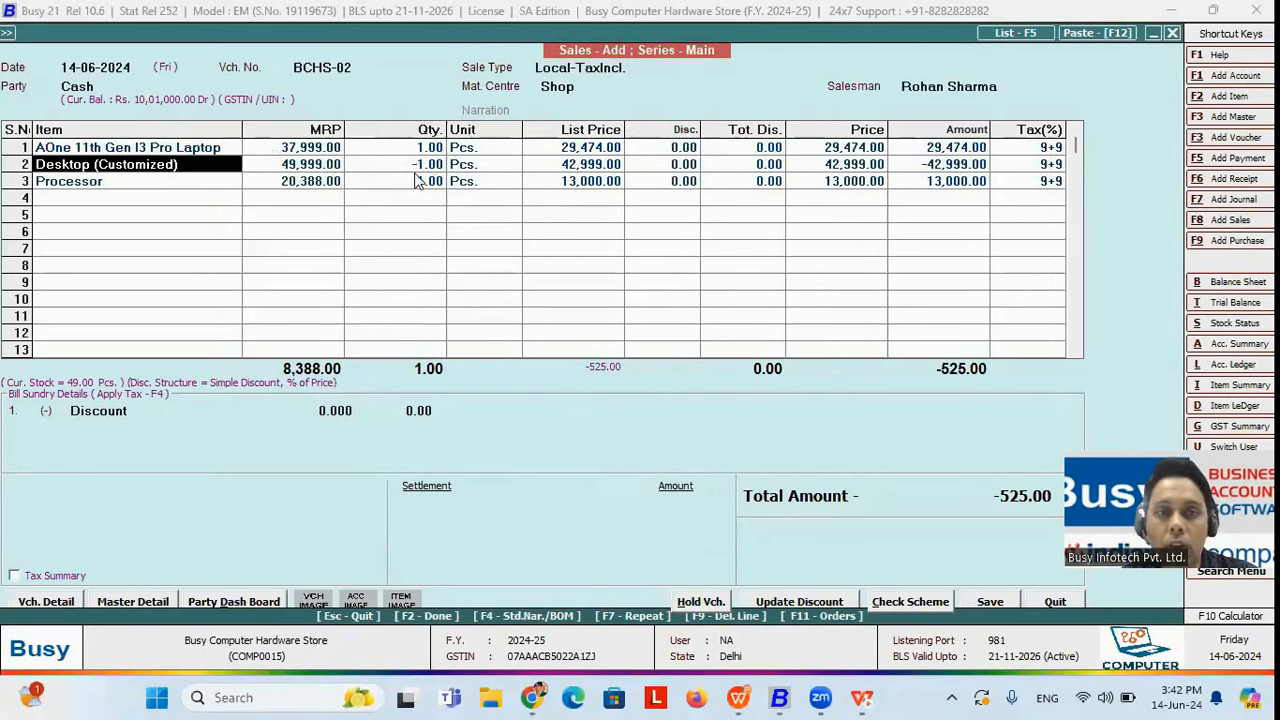
{"action": "key", "text": "Escape"}
{"action": "key", "text": "Down"}
{"action": "key", "text": "Down"}
{"action": "key", "text": "Down"}
{"action": "key", "text": "Down"}
{"action": "key", "text": "Down"}
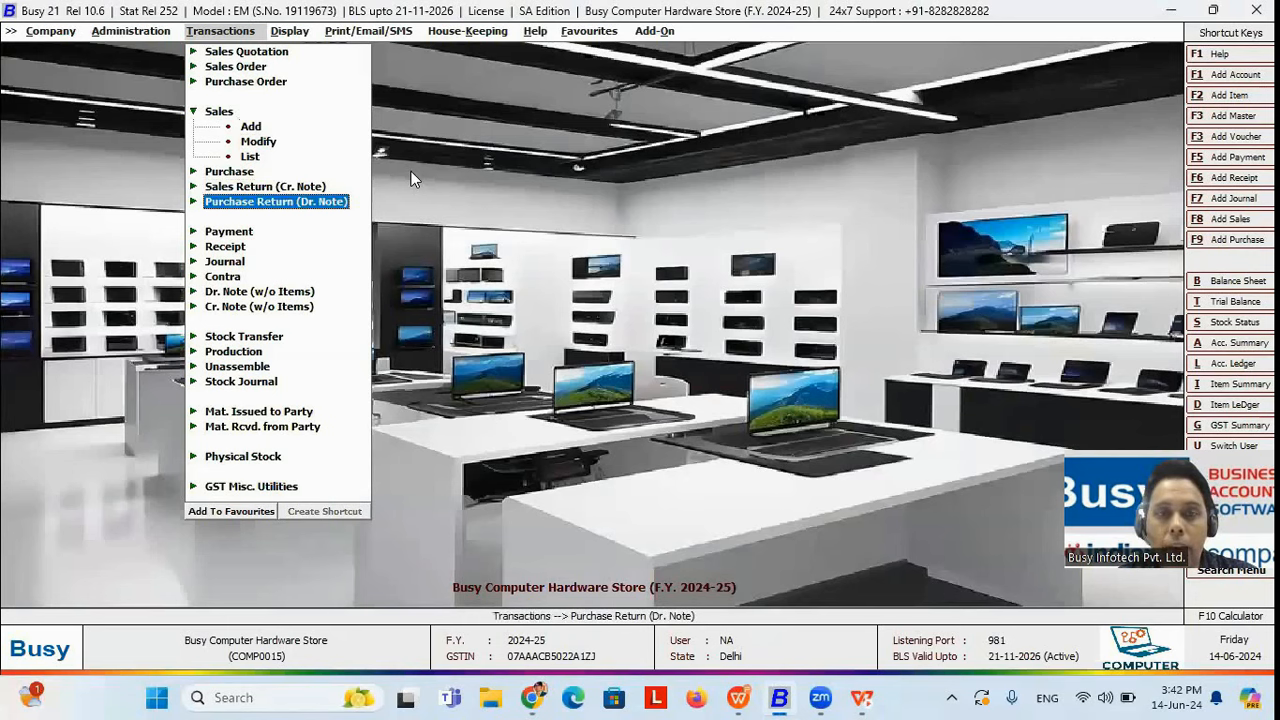
{"action": "key", "text": "Down"}
{"action": "key", "text": "Down"}
{"action": "key", "text": "Down"}
{"action": "key", "text": "Down"}
{"action": "key", "text": "Down"}
{"action": "key", "text": "Down"}
{"action": "key", "text": "Down"}
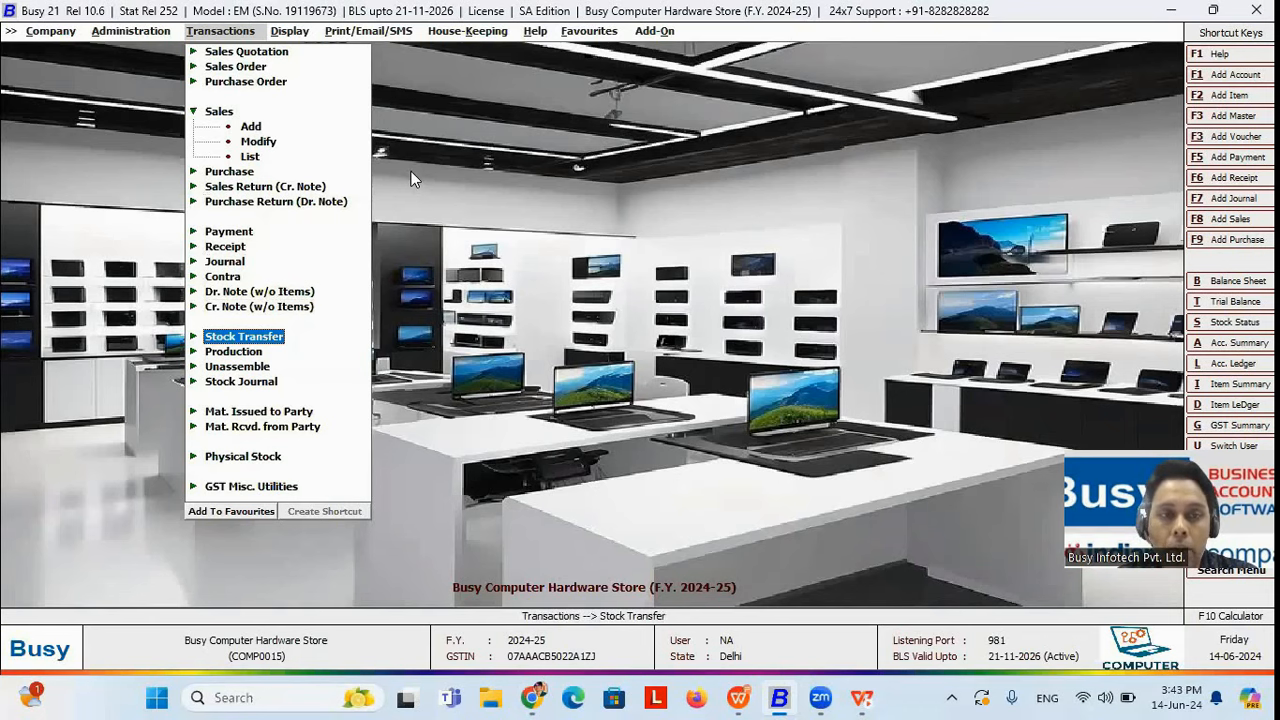
- Open the Damaged Stock material centre master from the modify list for review, and close it without changes
{"action": "key", "text": "Left"}
{"action": "key", "text": "Left"}
{"action": "key", "text": "Up"}
{"action": "key", "text": "Right"}
{"action": "key", "text": "Down"}
{"action": "key", "text": "Down"}
{"action": "key", "text": "Down"}
{"action": "key", "text": "Down"}
{"action": "key", "text": "Down"}
{"action": "key", "text": "Down"}
{"action": "key", "text": "Right"}
{"action": "key", "text": "Down"}
{"action": "key", "text": "Return"}
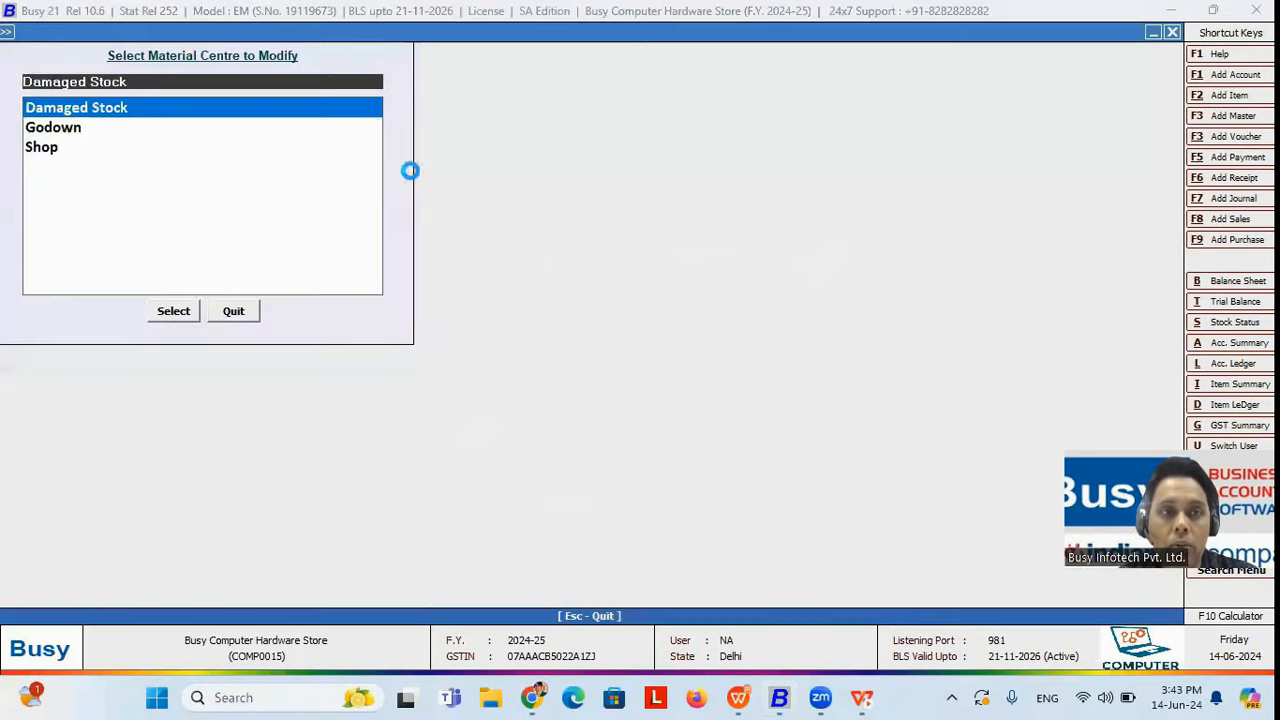
{"action": "key", "text": "Return"}
{"action": "key", "text": "Escape"}
{"action": "key", "text": "Escape"}
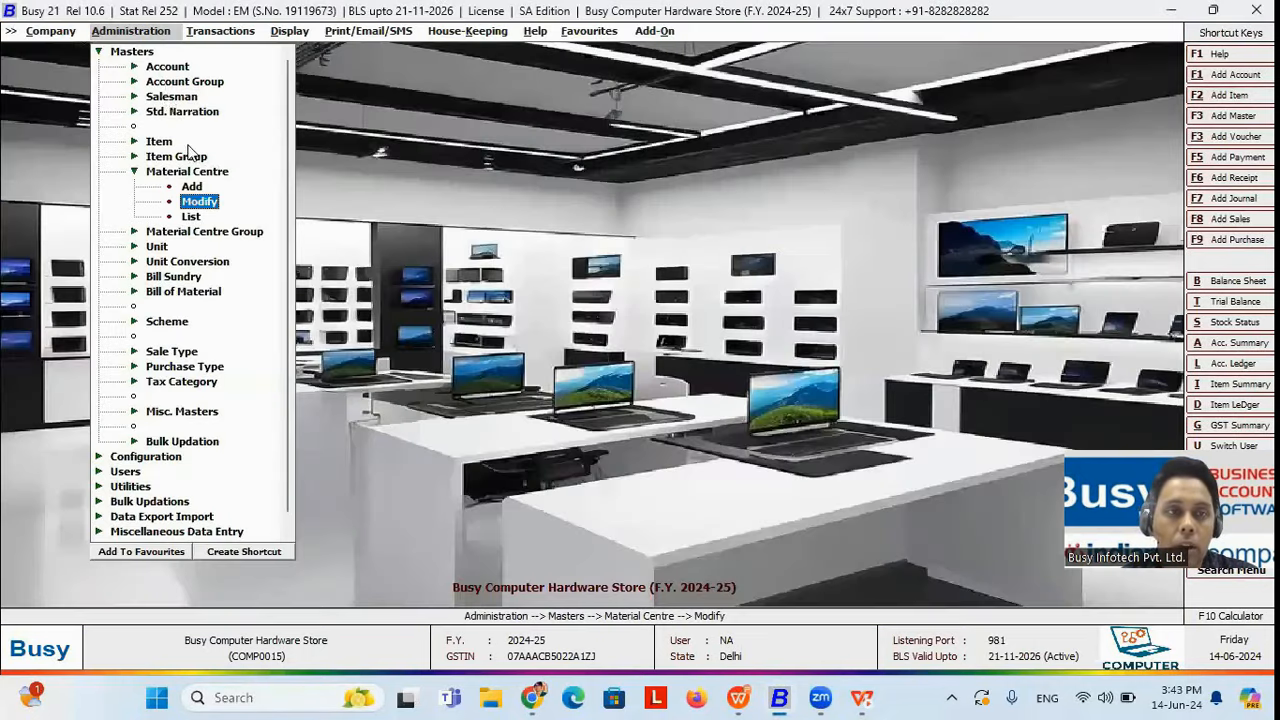
- Open a blank Material Centre master to view its fields, close it, and return to the Stock Transfer transactions
{"action": "left_click", "coordinate": [191, 187]}
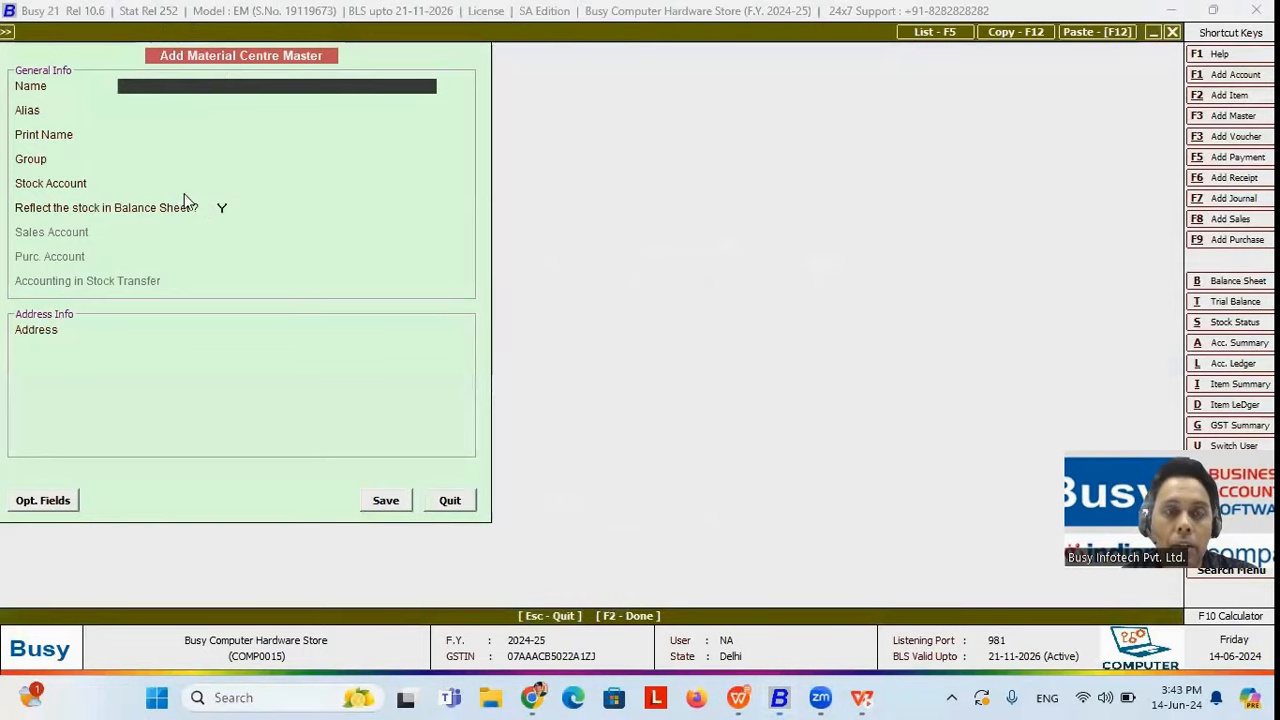
{"action": "key", "text": "Escape"}
{"action": "key", "text": "Right"}
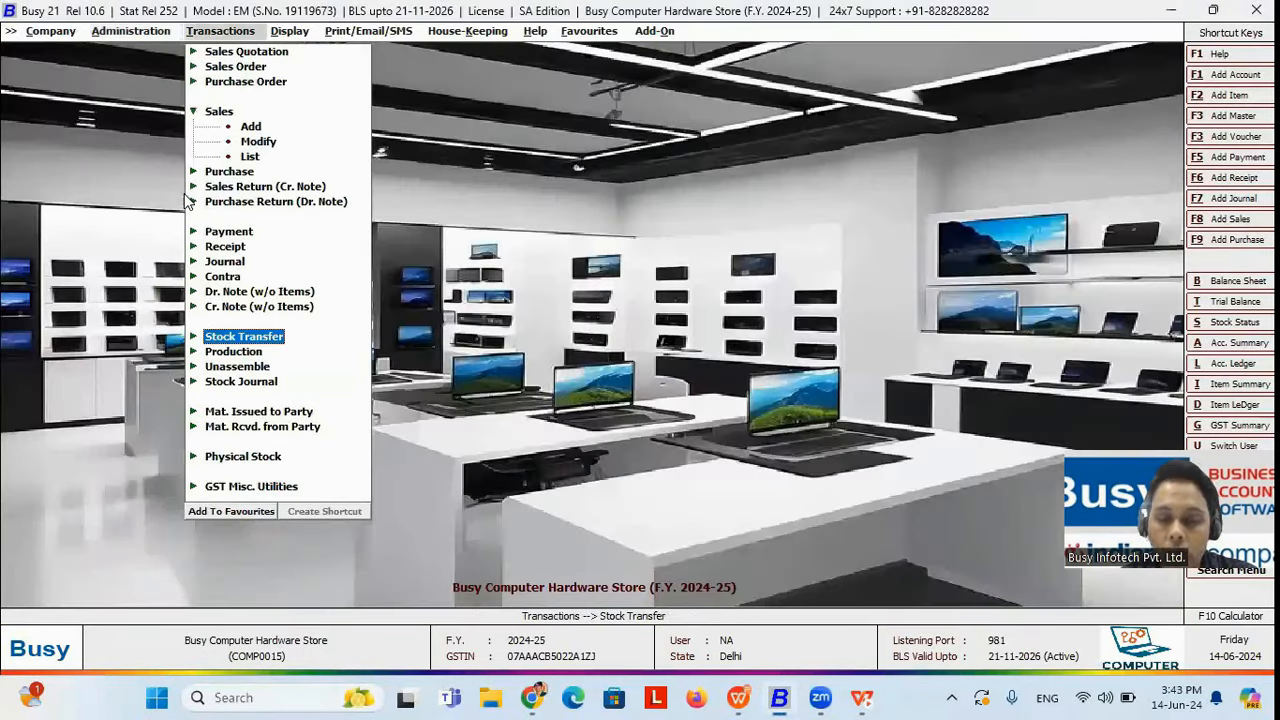
- Start a new stock transfer voucher dated 15-04-2024, moving stock from Shop to the Damaged Stock material centre
{"action": "key", "text": "Return"}
{"action": "left_click", "coordinate": [184, 193]}
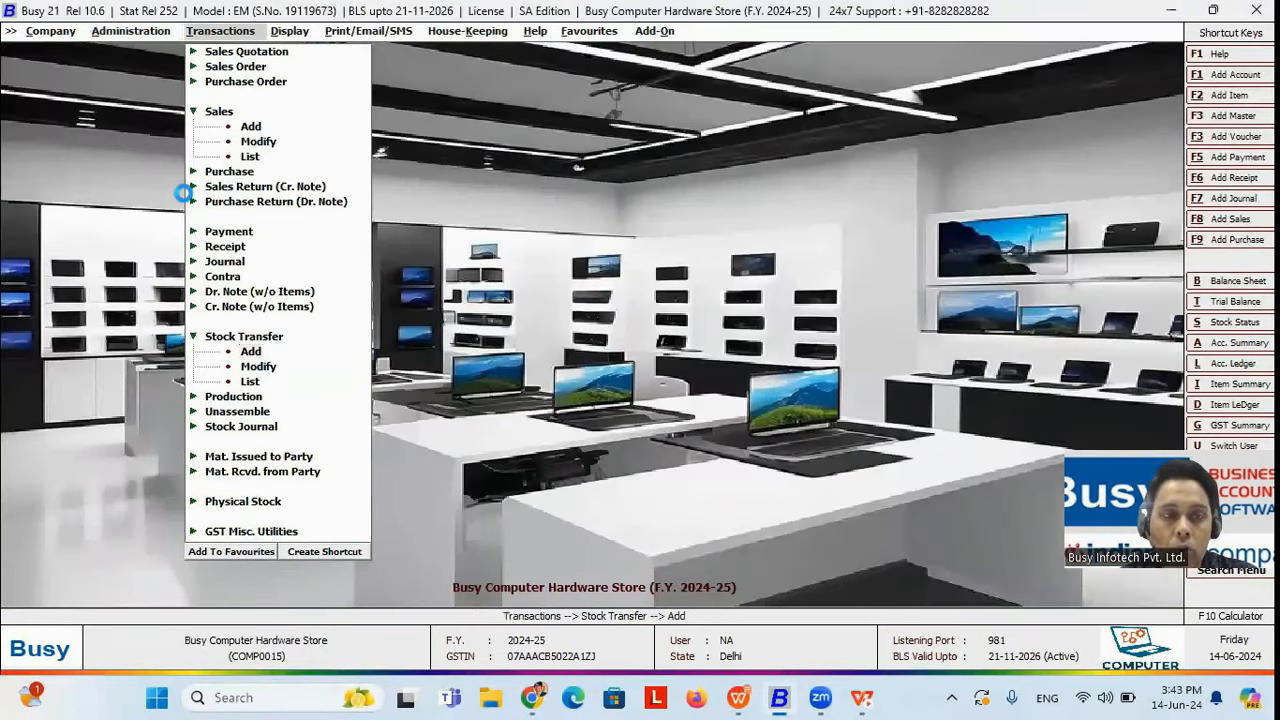
{"action": "key", "text": "Return"}
{"action": "key", "text": "space"}
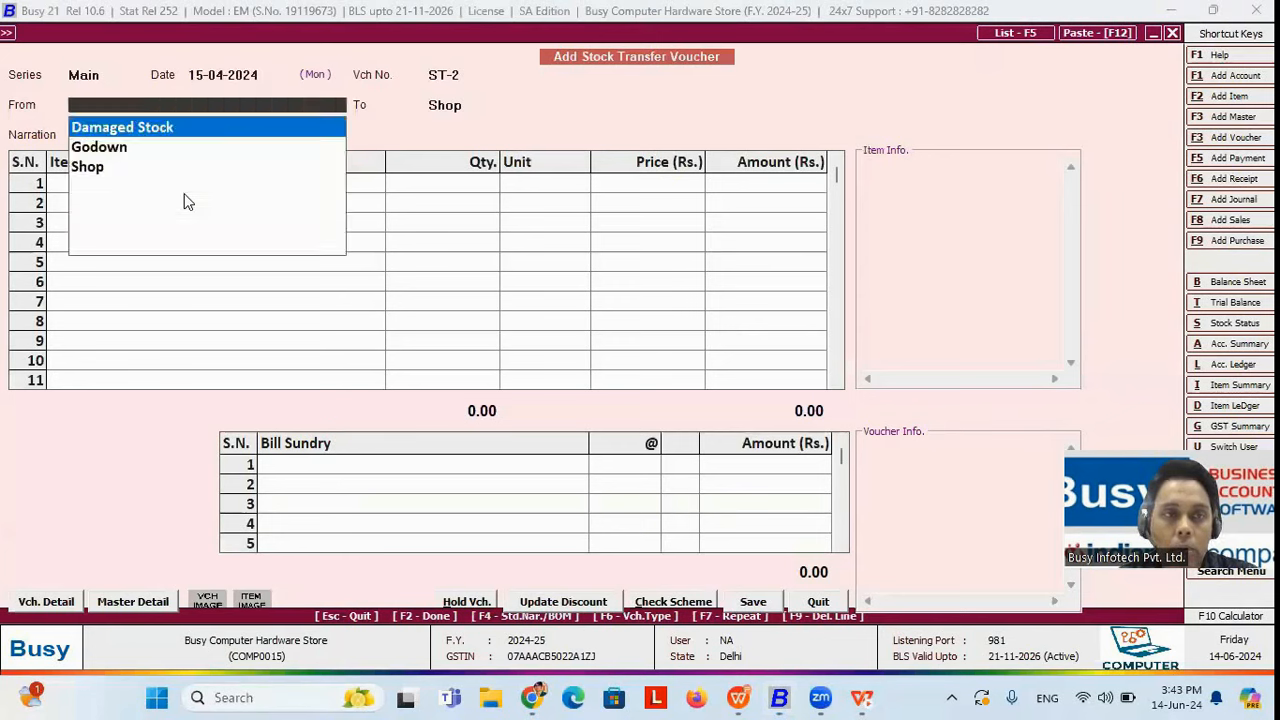
{"action": "key", "text": "Down"}
{"action": "key", "text": "Down"}
{"action": "key", "text": "Up"}
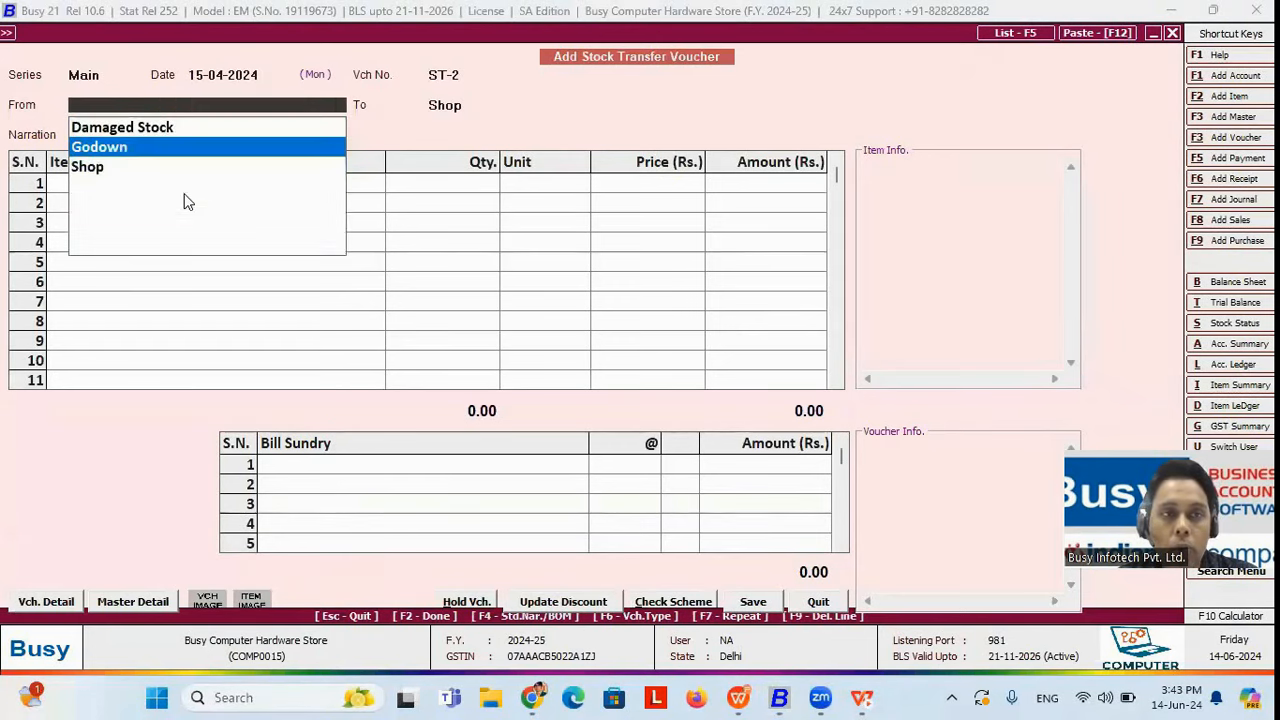
{"action": "key", "text": "Down"}
{"action": "key", "text": "Return"}
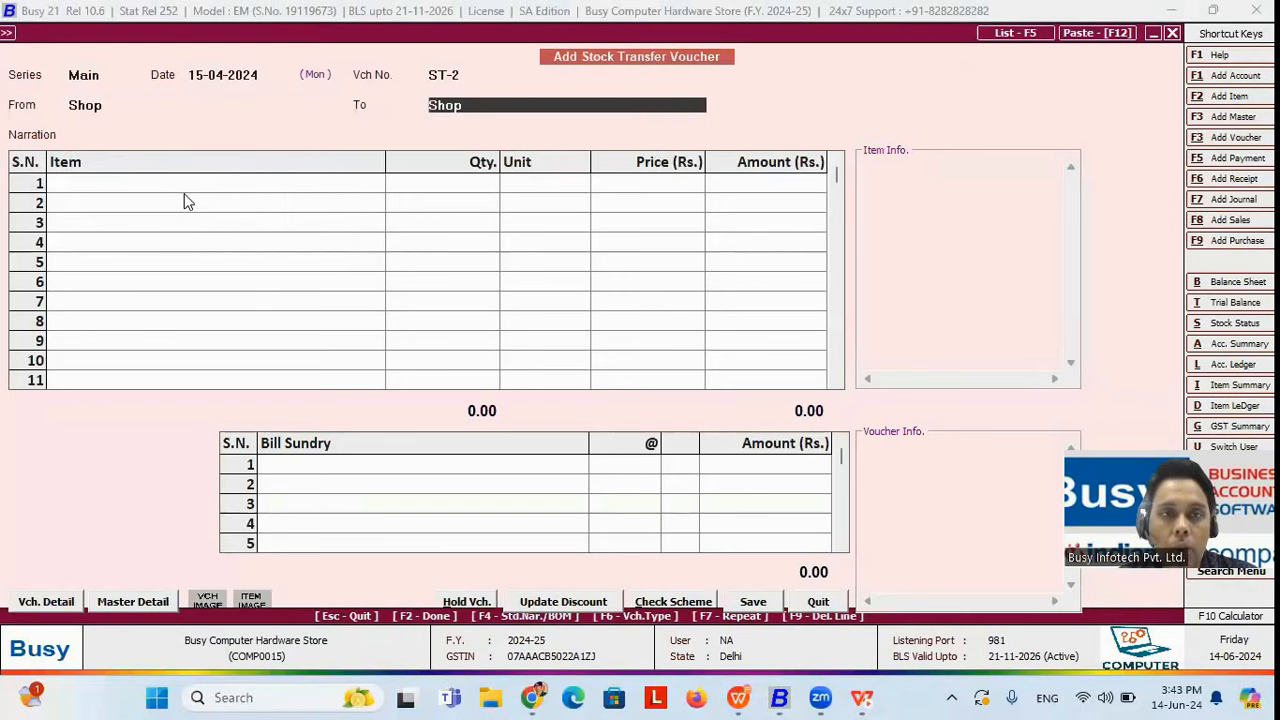
{"action": "type", "text": "da"}
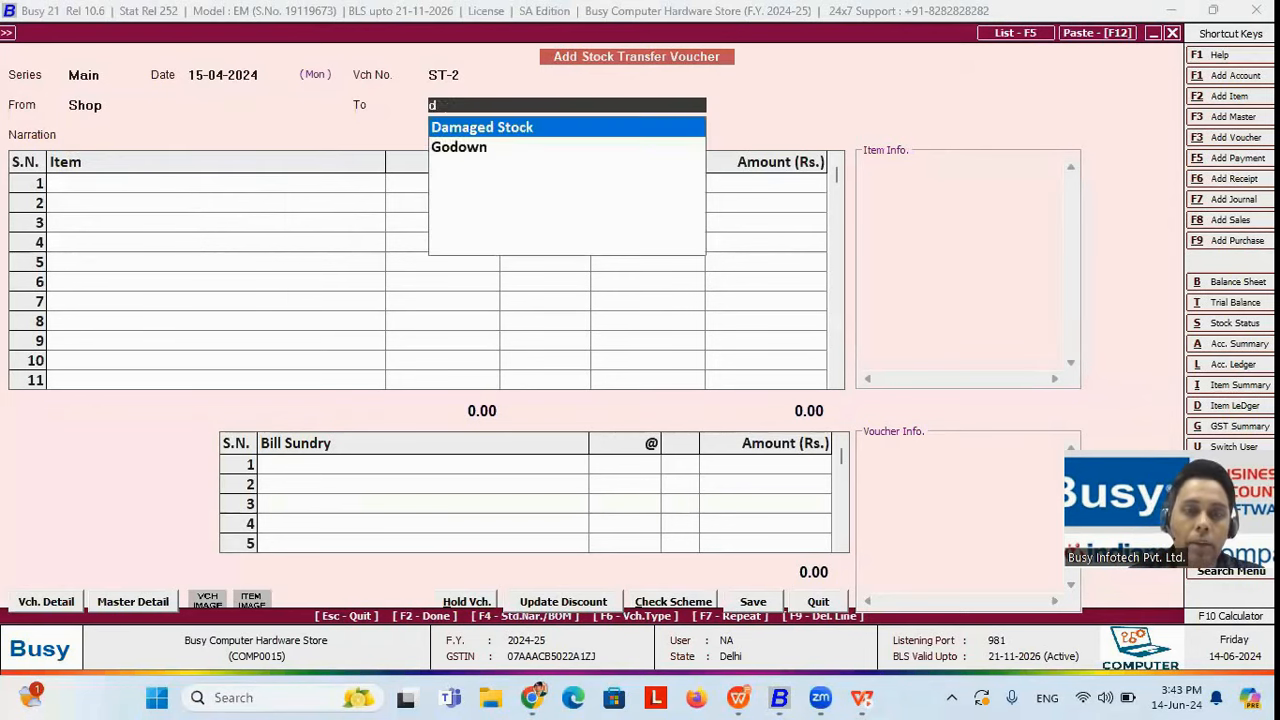
{"action": "key", "text": "Return"}
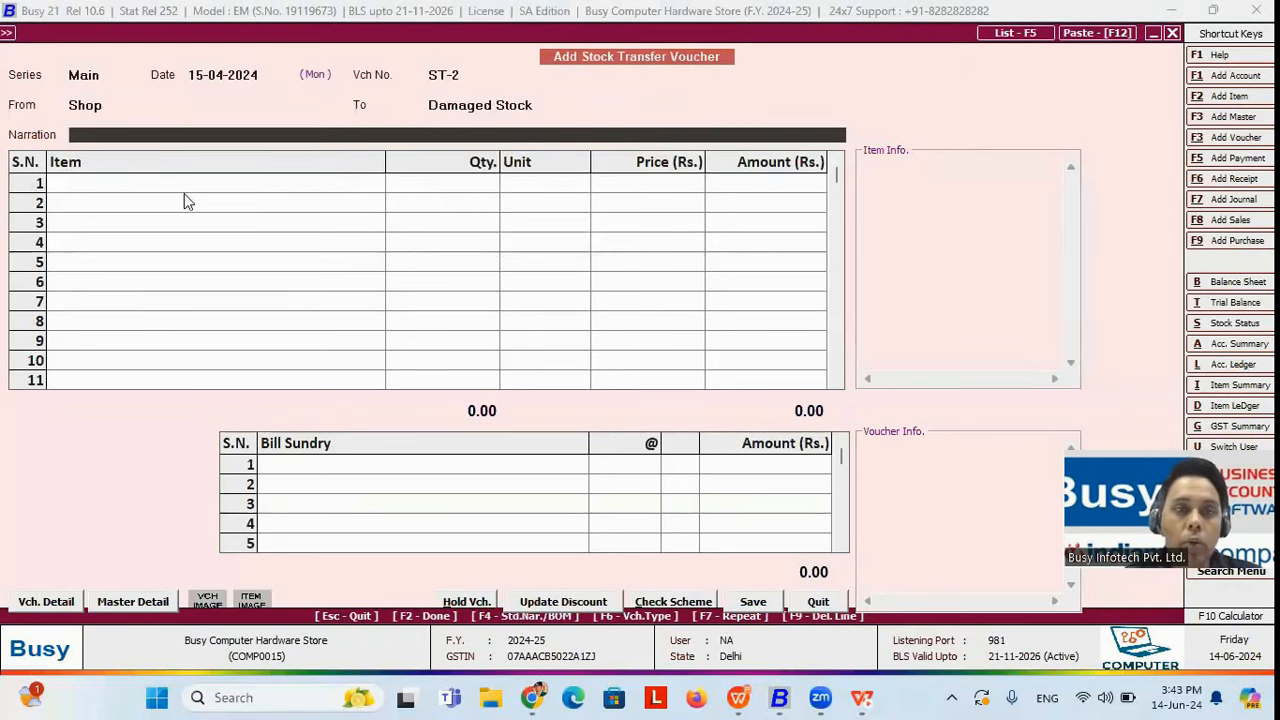
{"action": "left_click", "coordinate": [102, 102]}
{"action": "left_click", "coordinate": [549, 102]}
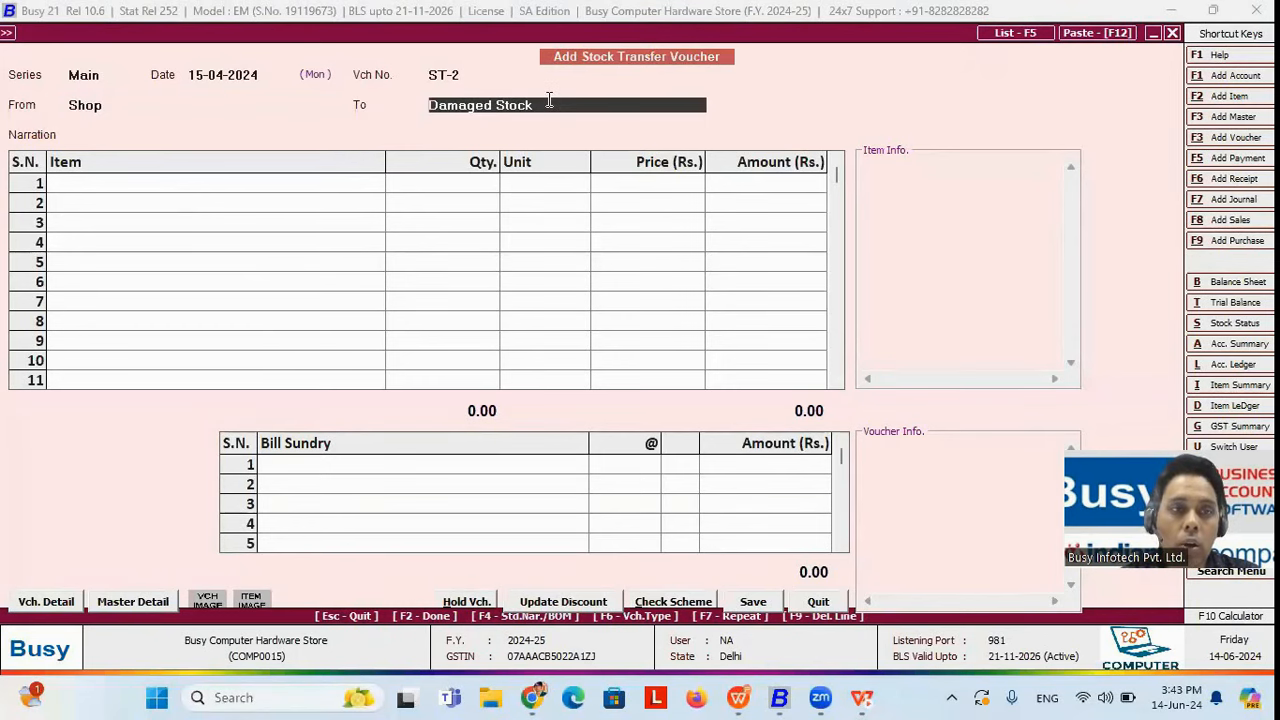
{"action": "left_click", "coordinate": [105, 108]}
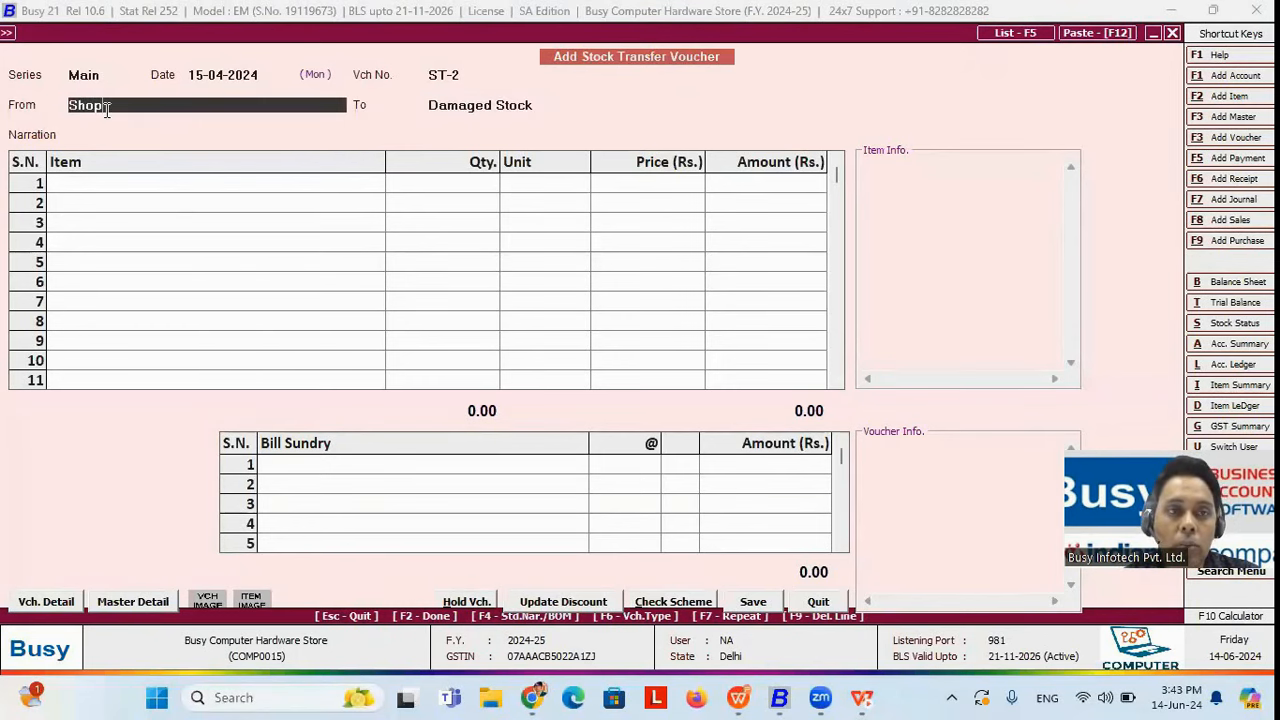
{"action": "left_click", "coordinate": [560, 105]}
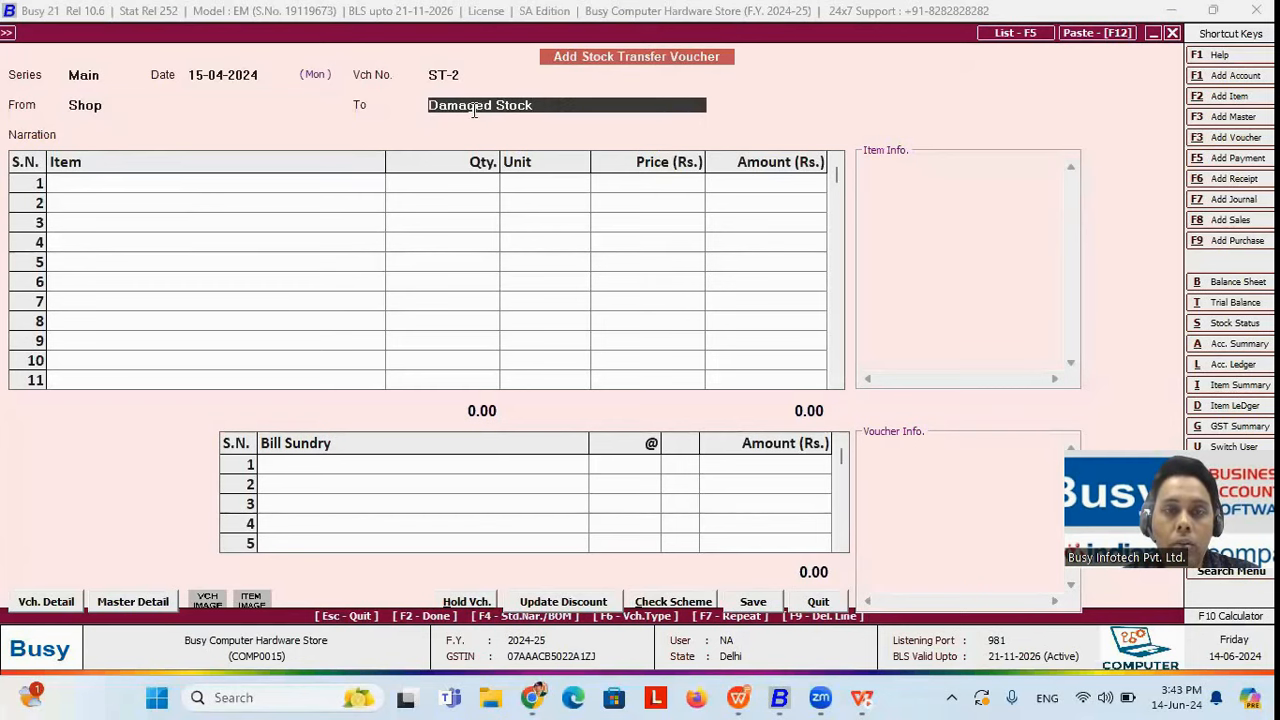
- Add the item Desktop (Customized) with quantity 1 to the stock transfer voucher's first row
{"action": "key", "text": "Return"}
{"action": "key", "text": "Down"}
{"action": "key", "text": "Down"}
{"action": "key", "text": "Down"}
{"action": "key", "text": "Down"}
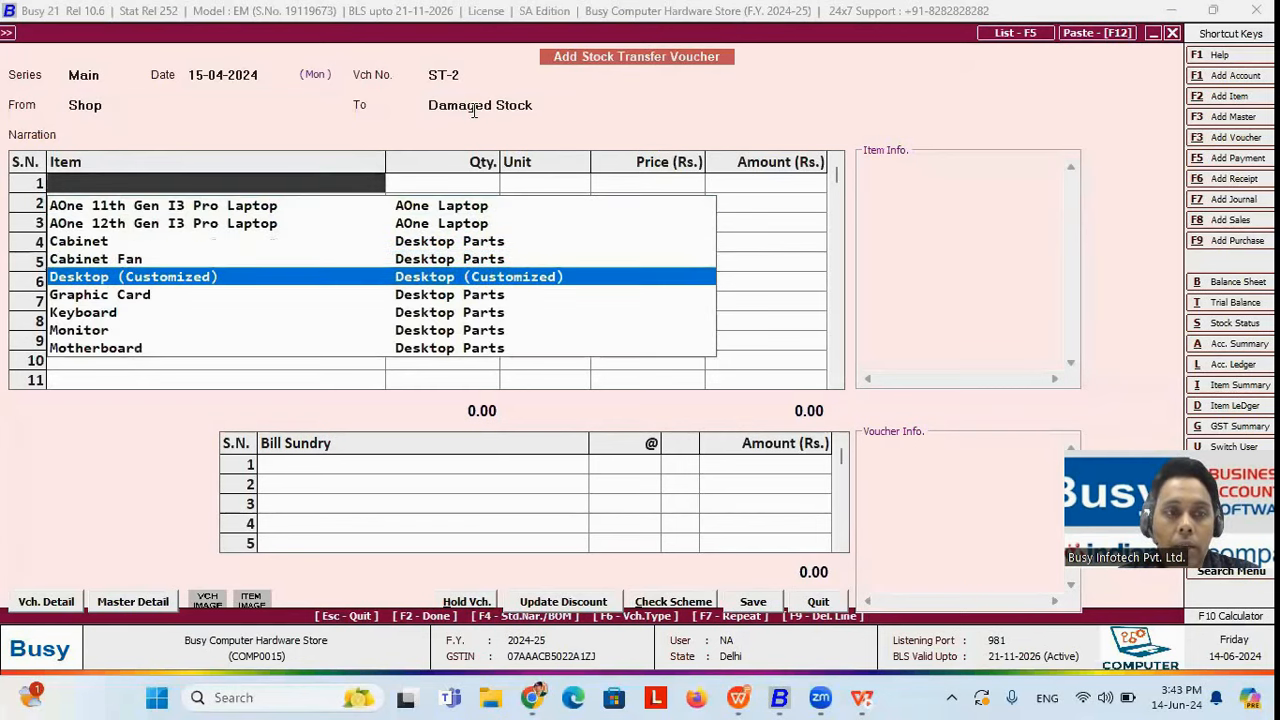
{"action": "key", "text": "Return"}
{"action": "type", "text": "1"}
{"action": "key", "text": "Return"}
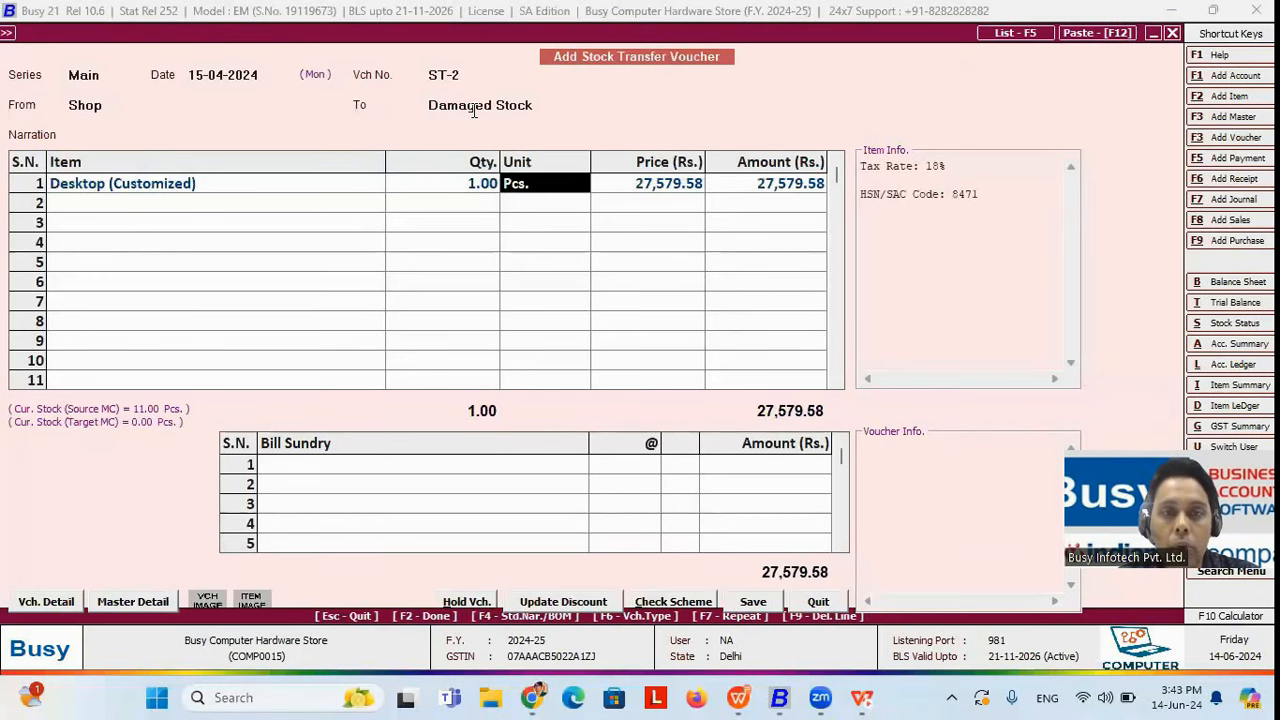
- Allocate the desktop to brand HP, 12th GEn, MRP 49,999.00, and assign serial number DCF0001
{"action": "key", "text": "Return"}
{"action": "key", "text": "Return"}
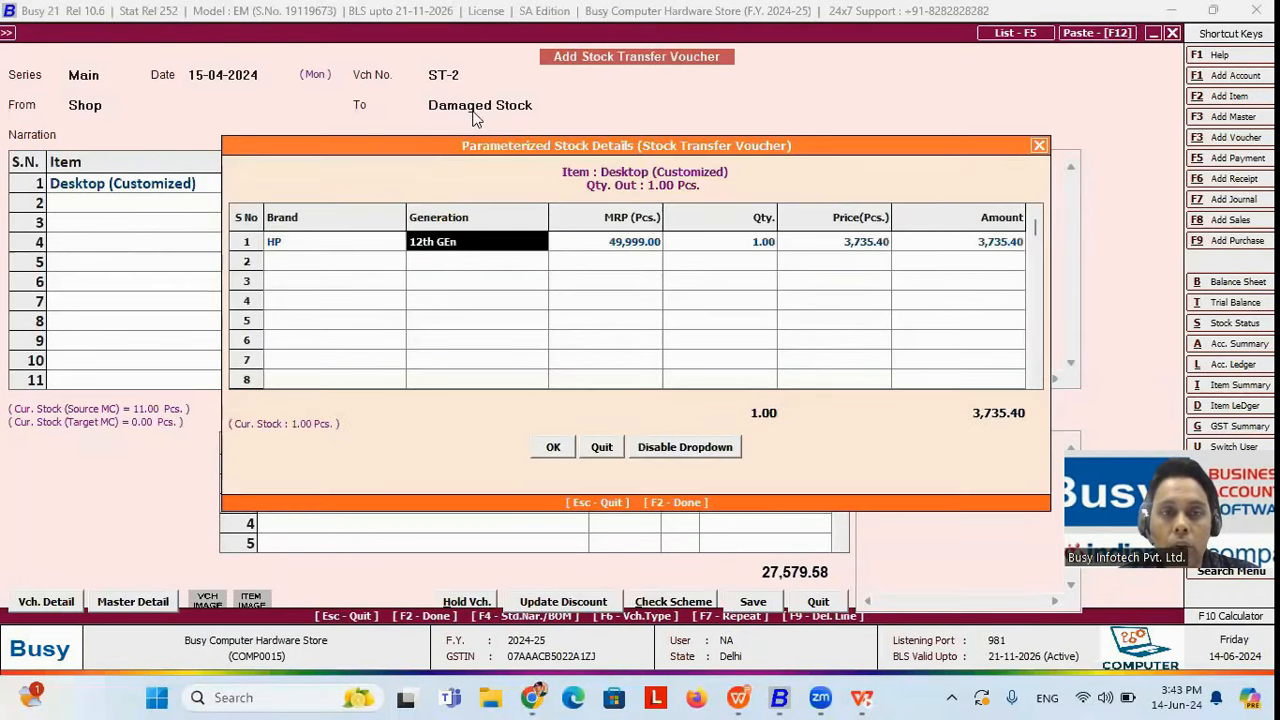
{"action": "key", "text": "Return"}
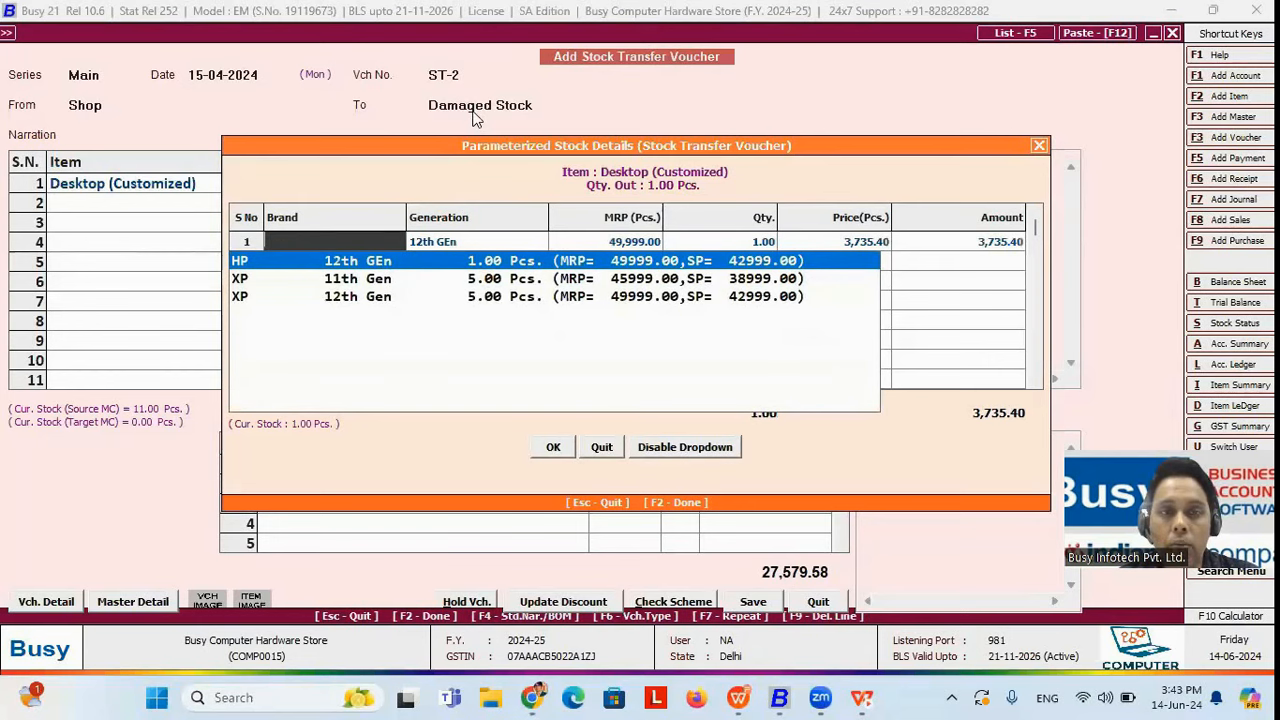
{"action": "key", "text": "Return"}
{"action": "key", "text": "Return"}
{"action": "key", "text": "Return"}
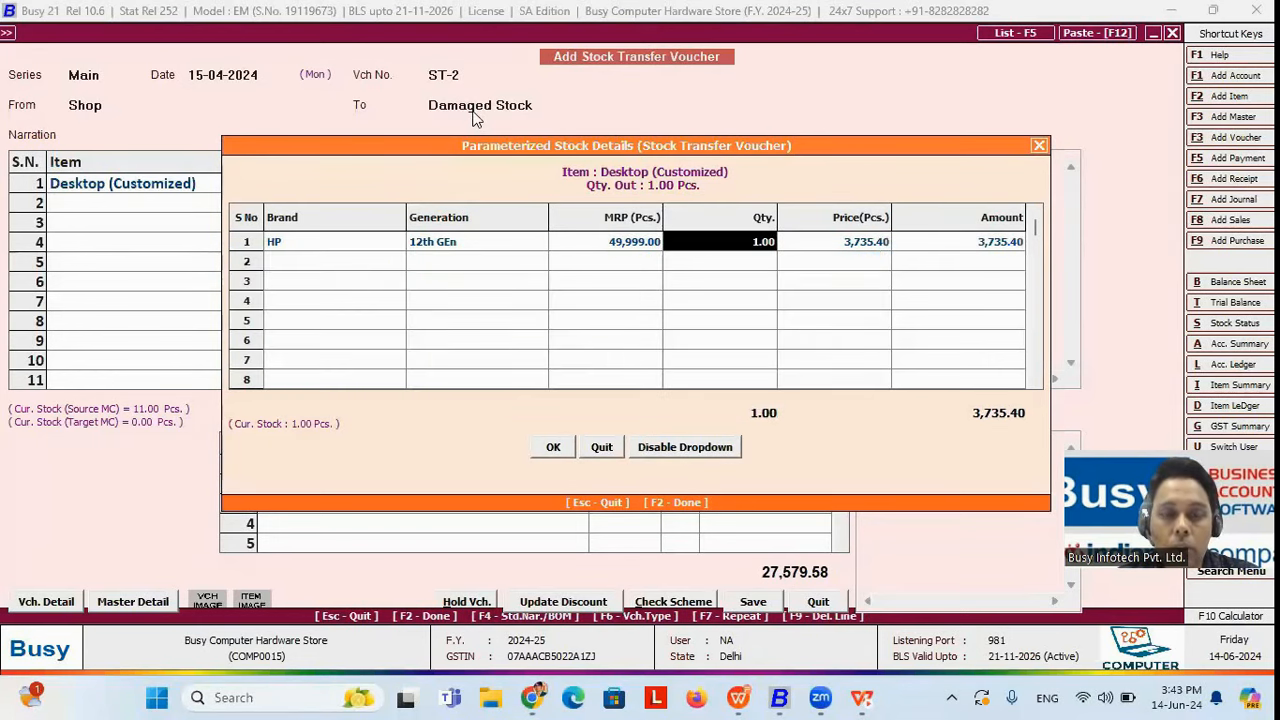
{"action": "key", "text": "F2"}
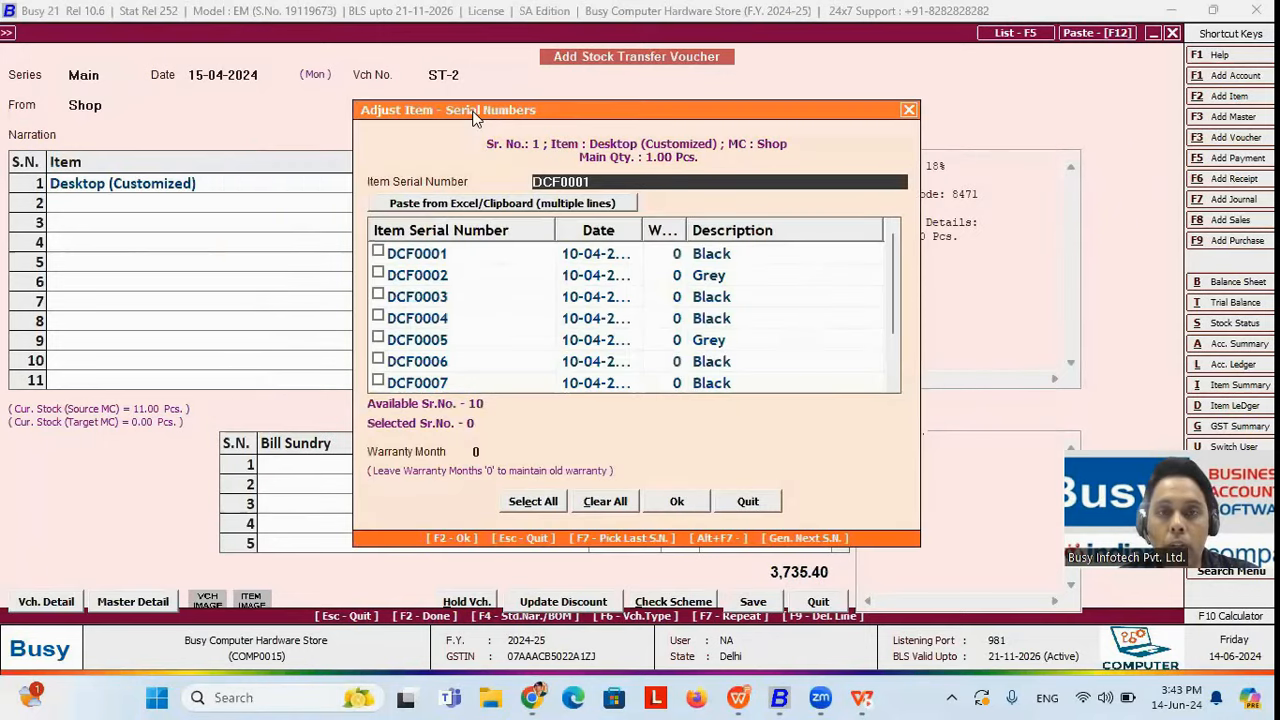
{"action": "left_click", "coordinate": [379, 251]}
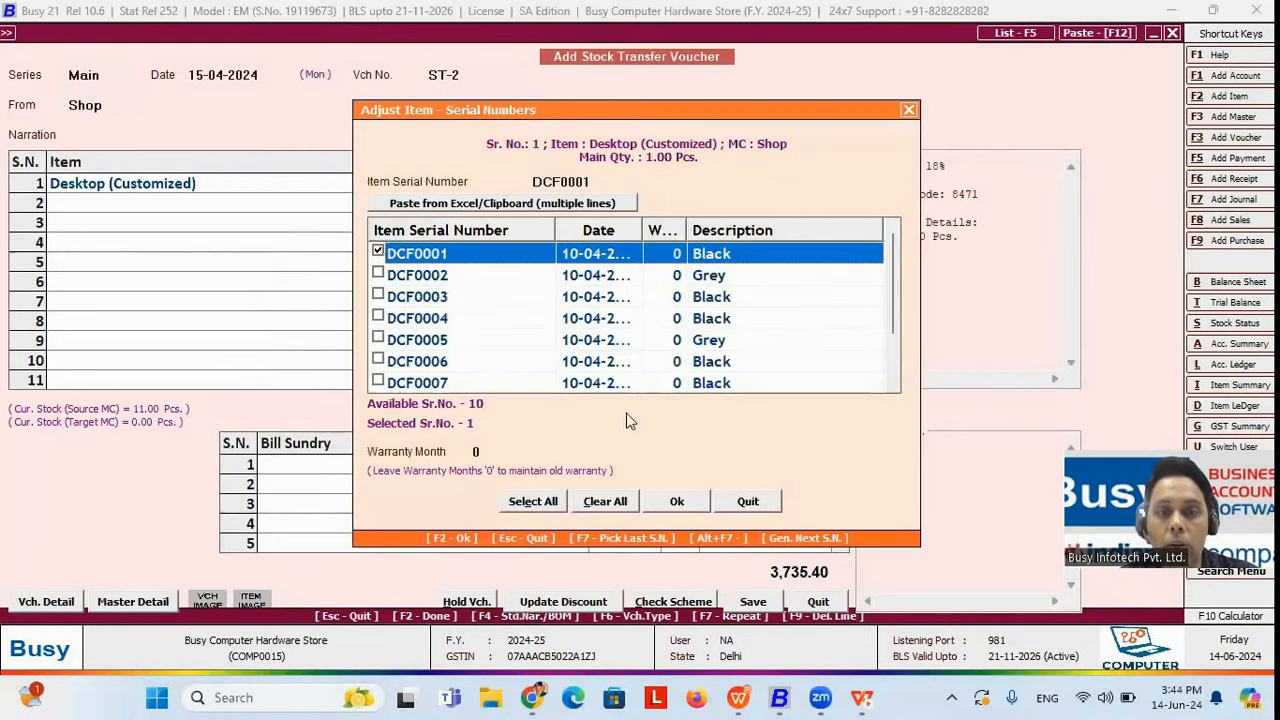
{"action": "left_click", "coordinate": [688, 499]}
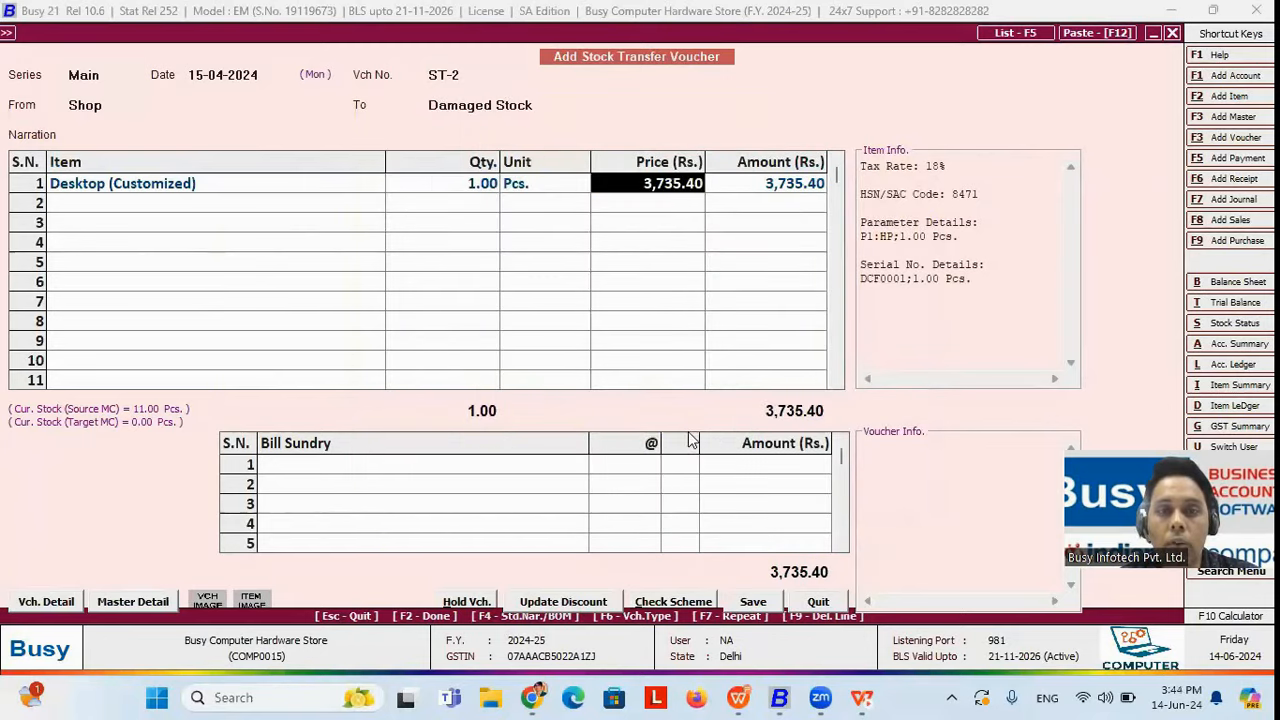
- Recheck the desktop's parameter and serial number allocation, and save the stock transfer voucher
{"action": "left_click", "coordinate": [506, 188]}
{"action": "key", "text": "Return"}
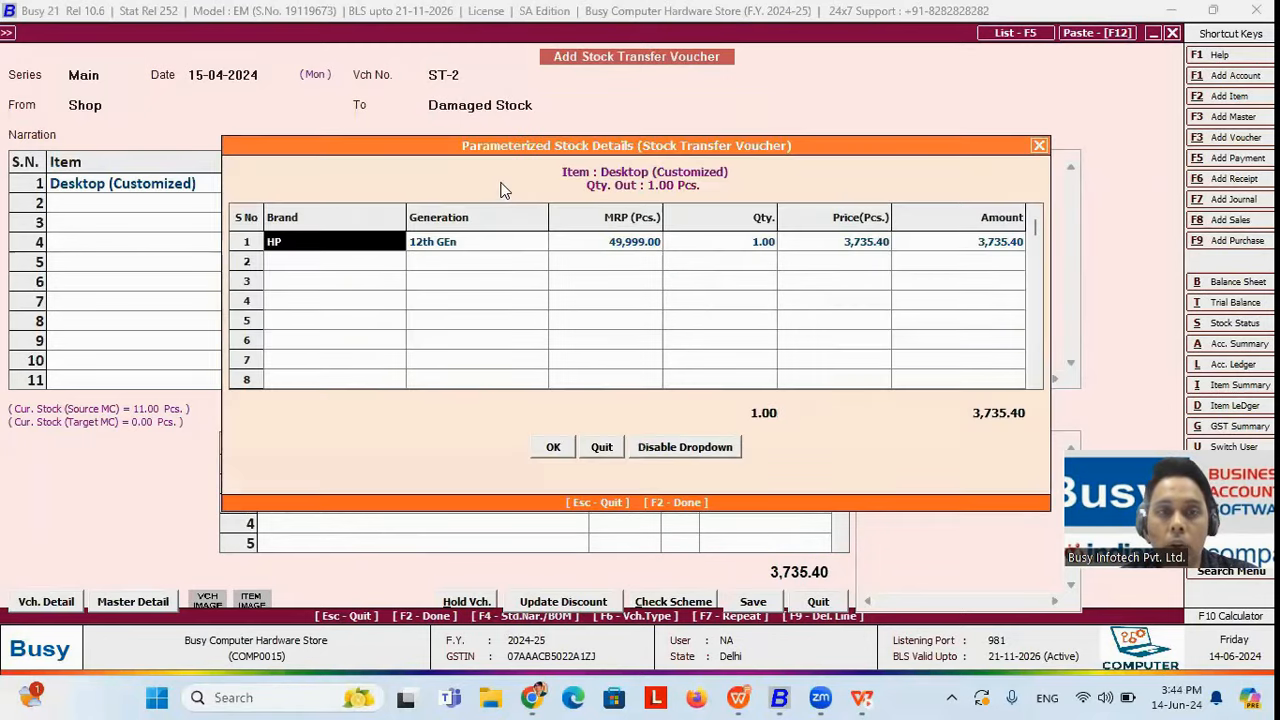
{"action": "key", "text": "F2"}
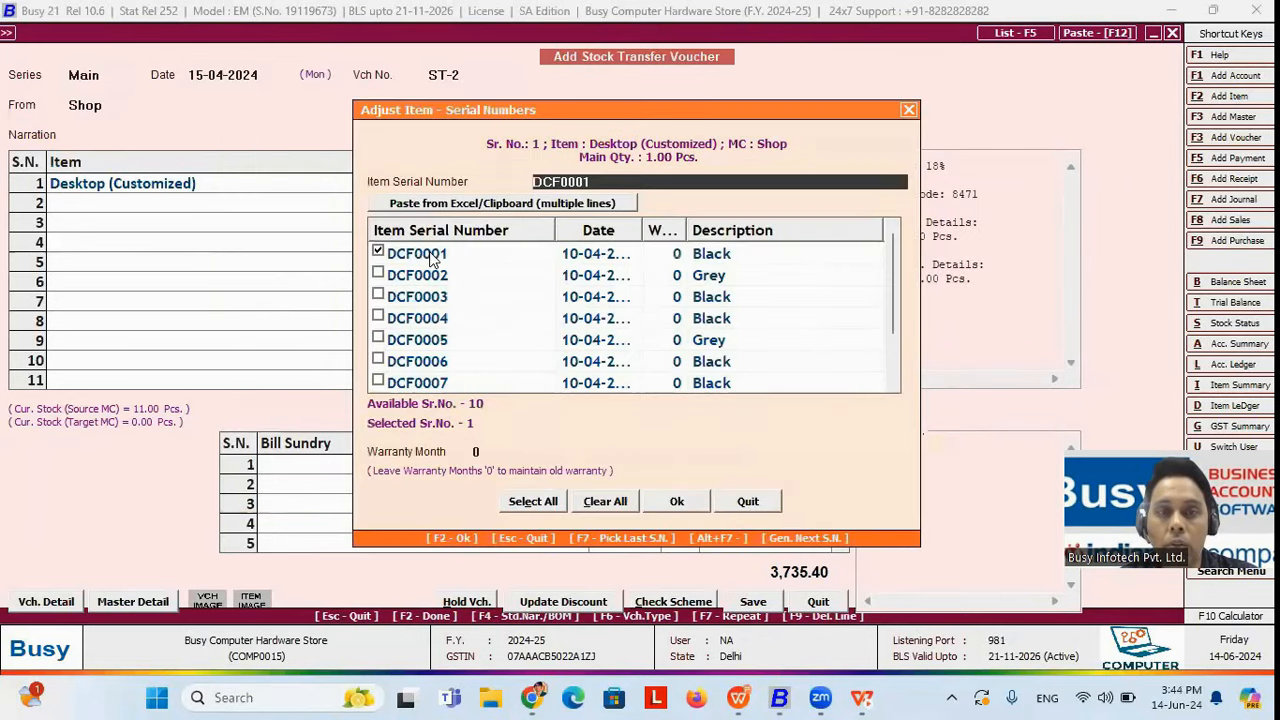
{"action": "key", "text": "F2"}
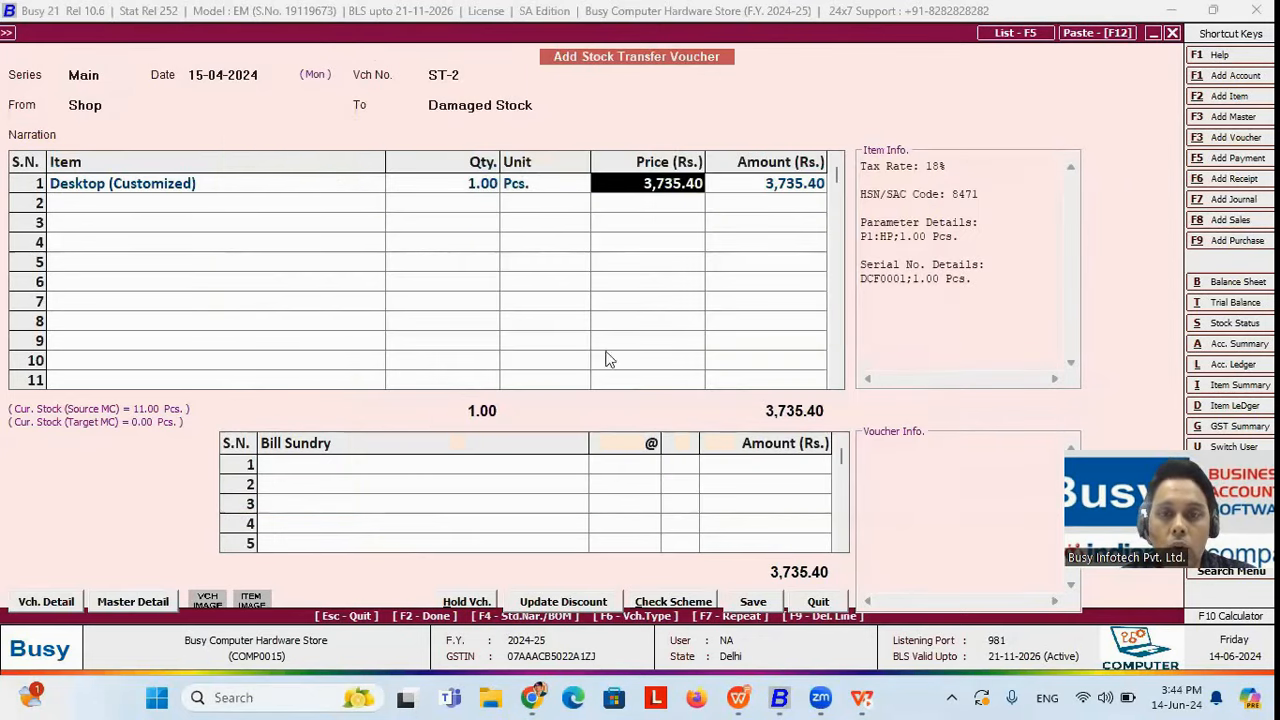
{"action": "left_click", "coordinate": [752, 601]}
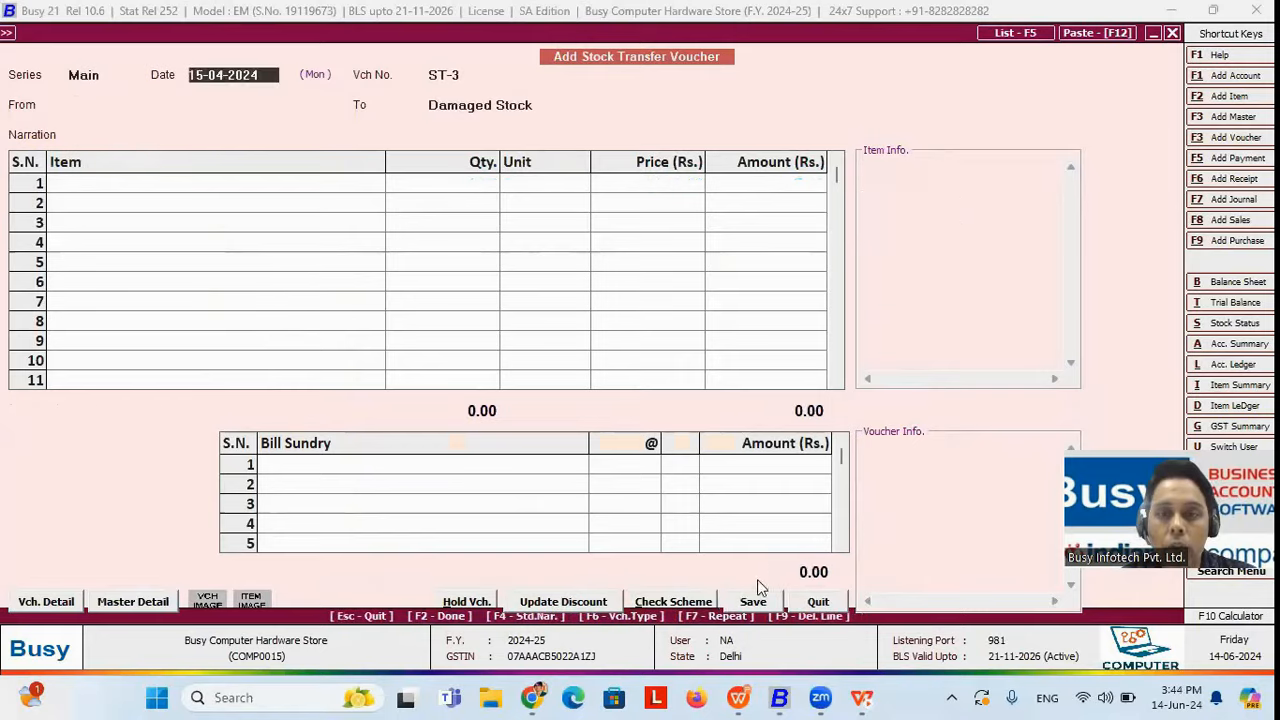
- Leave the voucher entry and open the columnar alphabetical closing stock status report
{"action": "key", "text": "Escape"}
{"action": "key", "text": "Right"}
{"action": "key", "text": "Down"}
{"action": "key", "text": "Down"}
{"action": "key", "text": "Down"}
{"action": "key", "text": "Down"}
{"action": "key", "text": "Down"}
{"action": "key", "text": "Down"}
{"action": "key", "text": "Down"}
{"action": "key", "text": "Down"}
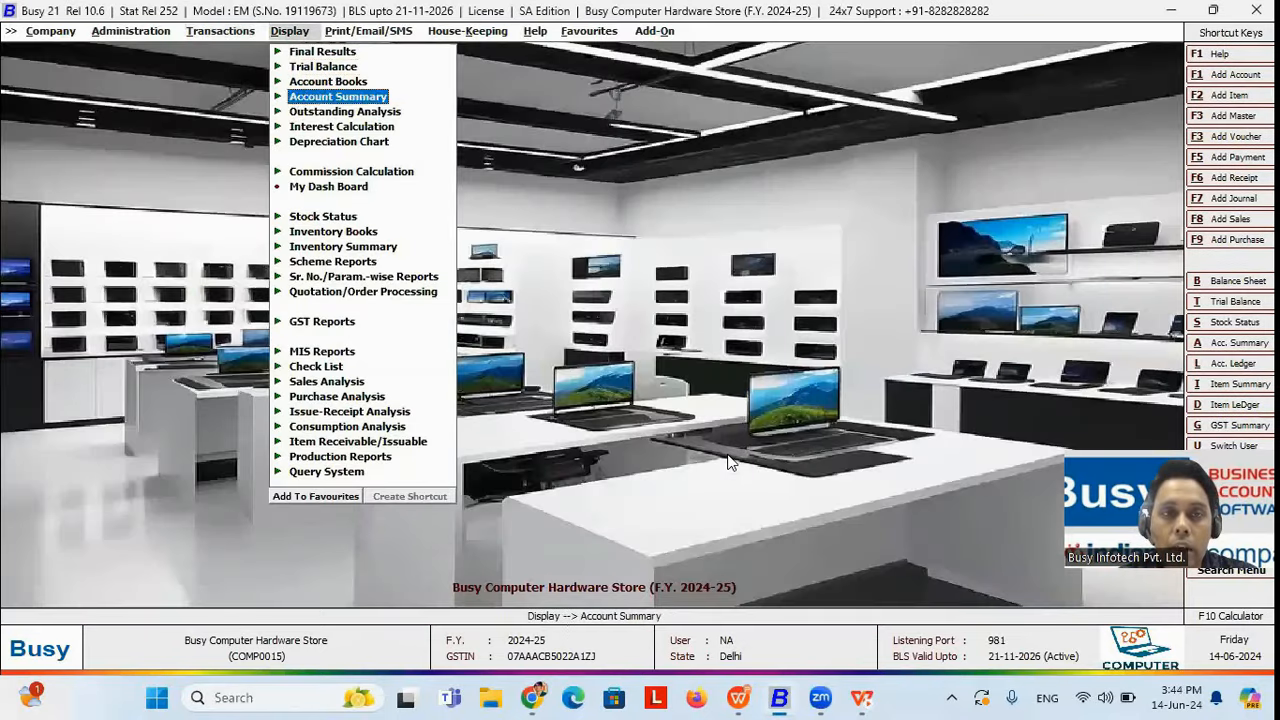
{"action": "key", "text": "Down"}
{"action": "key", "text": "Right"}
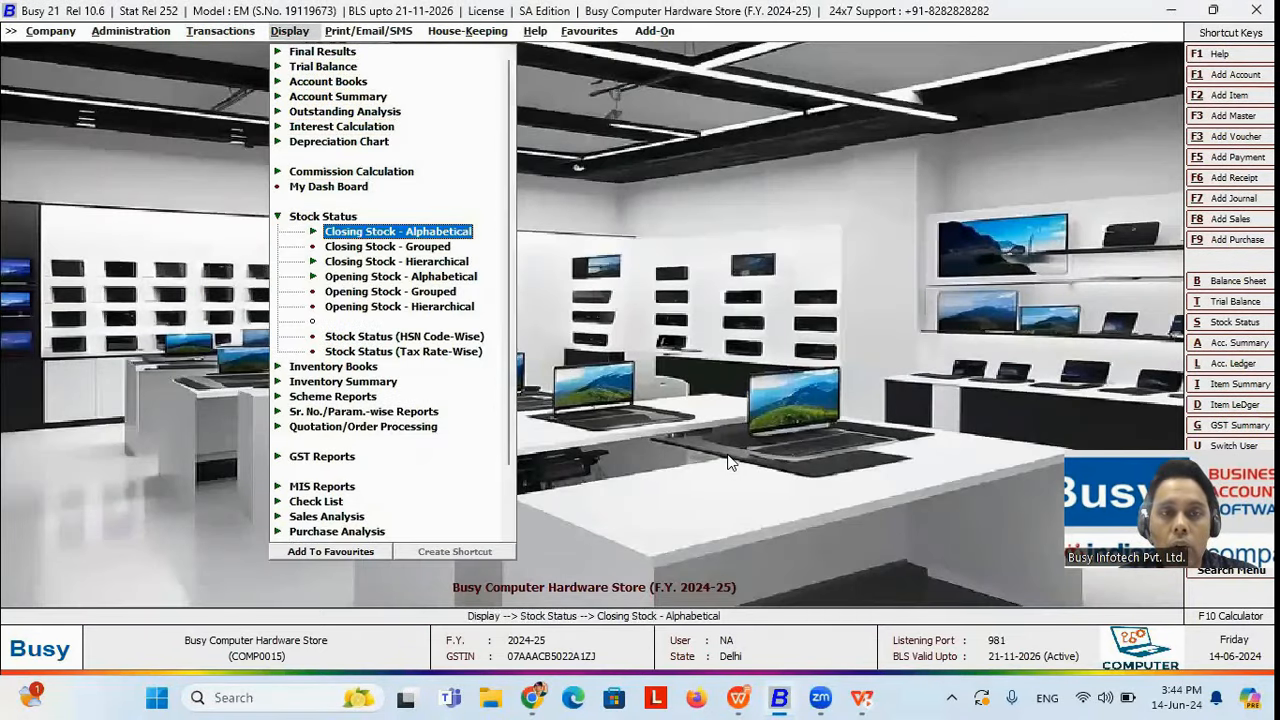
{"action": "key", "text": "Right"}
{"action": "key", "text": "Down"}
{"action": "key", "text": "Down"}
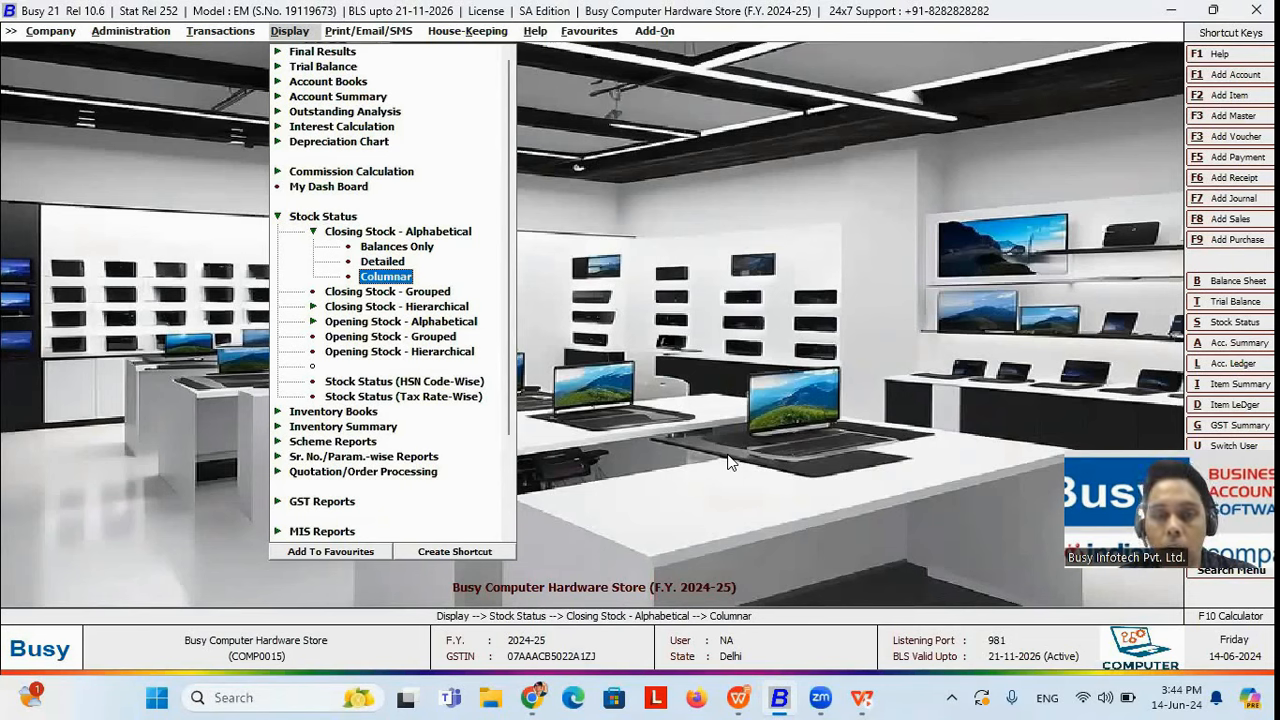
{"action": "key", "text": "Return"}
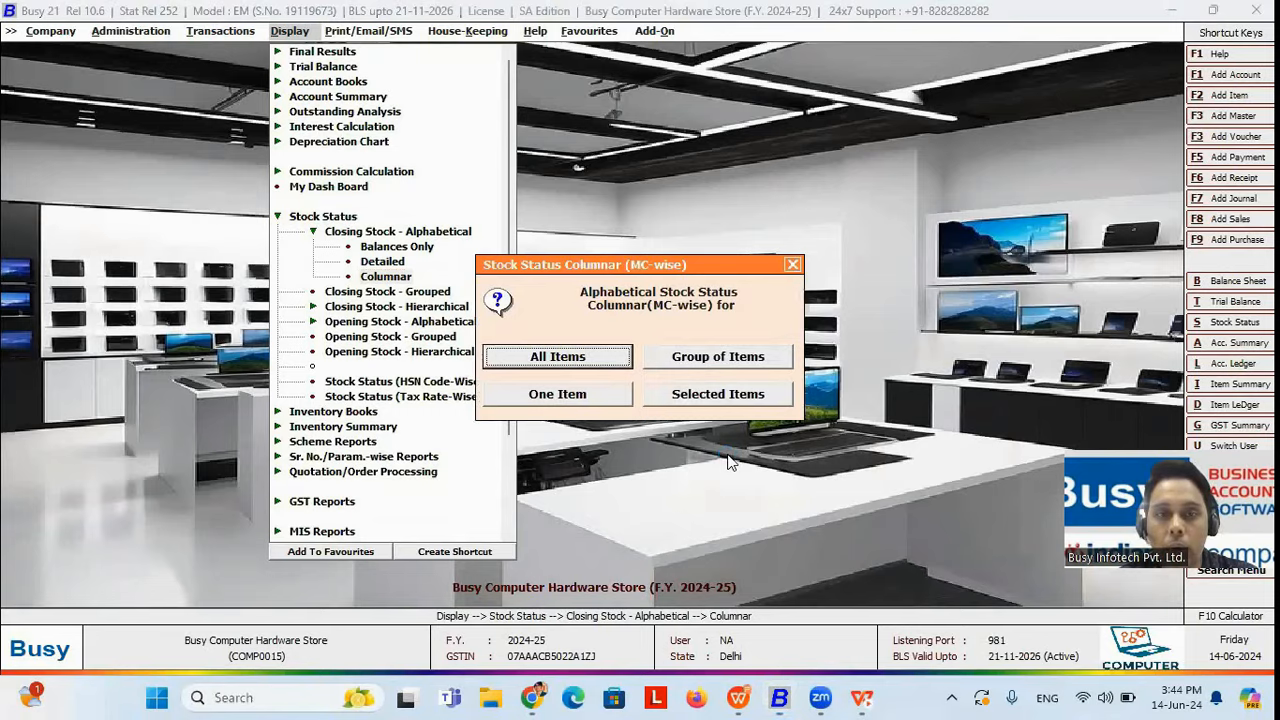
- Generate the material-centre-wise columnar stock status for the single item Desktop (Customized), examine its stock per centre, and close the report
{"action": "key", "text": "Return"}
{"action": "key", "text": "Escape"}
{"action": "key", "text": "Return"}
{"action": "key", "text": "Tab"}
{"action": "key", "text": "Tab"}
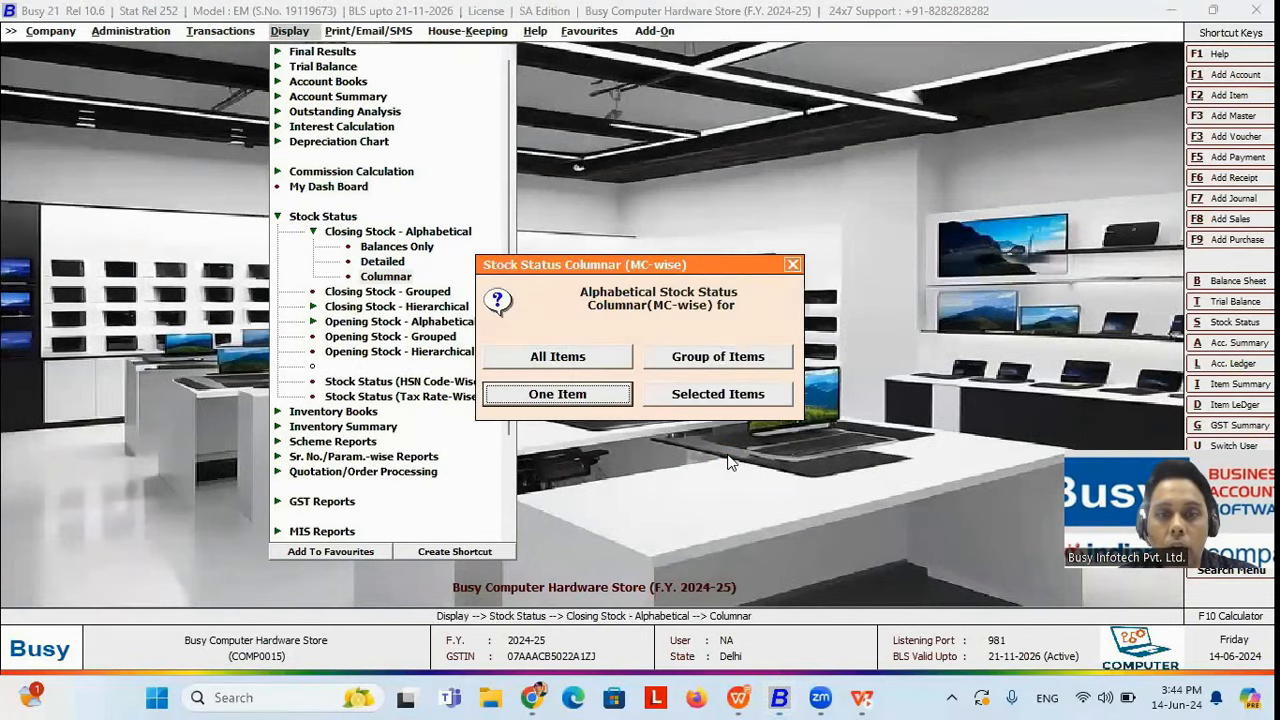
{"action": "key", "text": "Return"}
{"action": "type", "text": "de"}
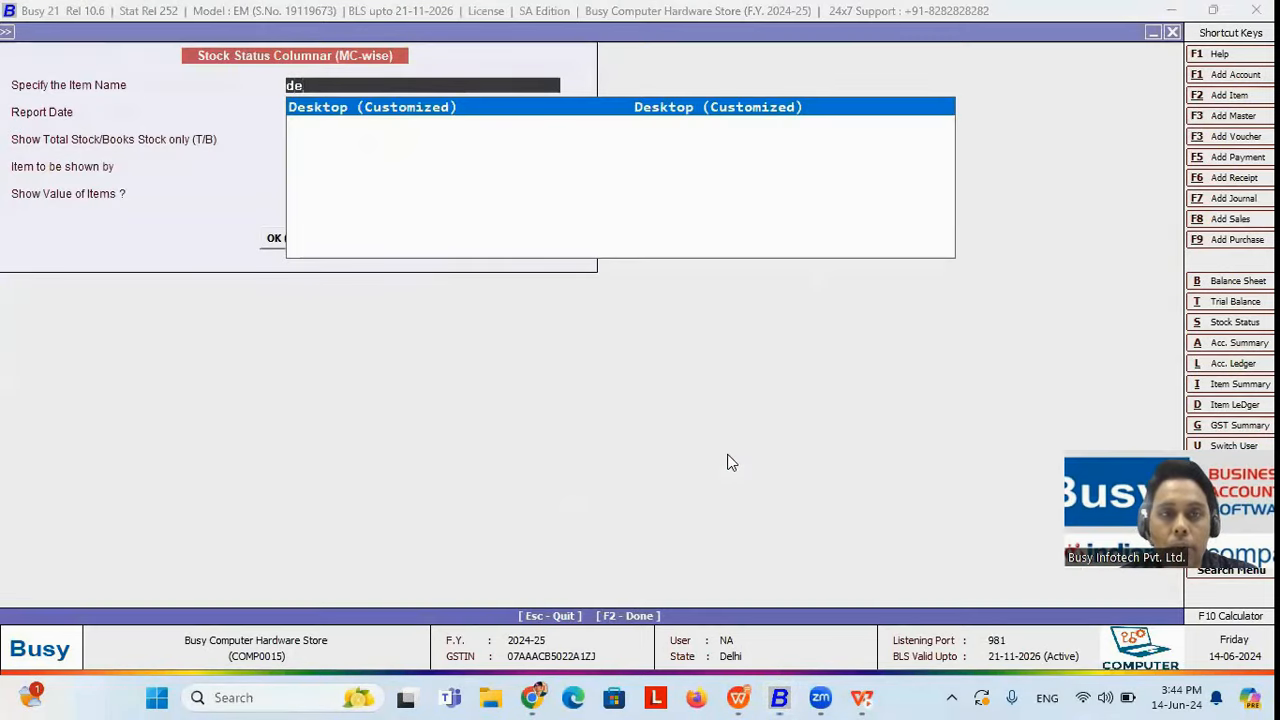
{"action": "key", "text": "Return"}
{"action": "key", "text": "Return"}
{"action": "key", "text": "Return"}
{"action": "key", "text": "Return"}
{"action": "key", "text": "Return"}
{"action": "key", "text": "Return"}
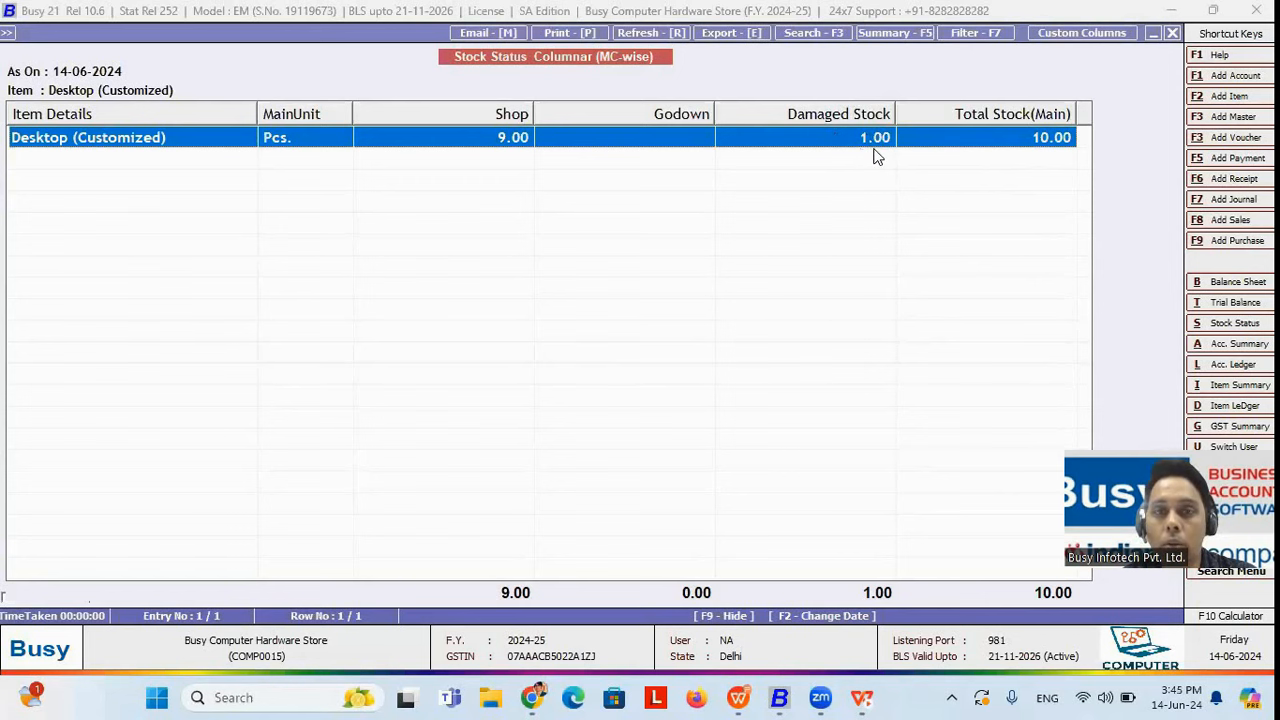
{"action": "key", "text": "Escape"}
{"action": "key", "text": "Escape"}
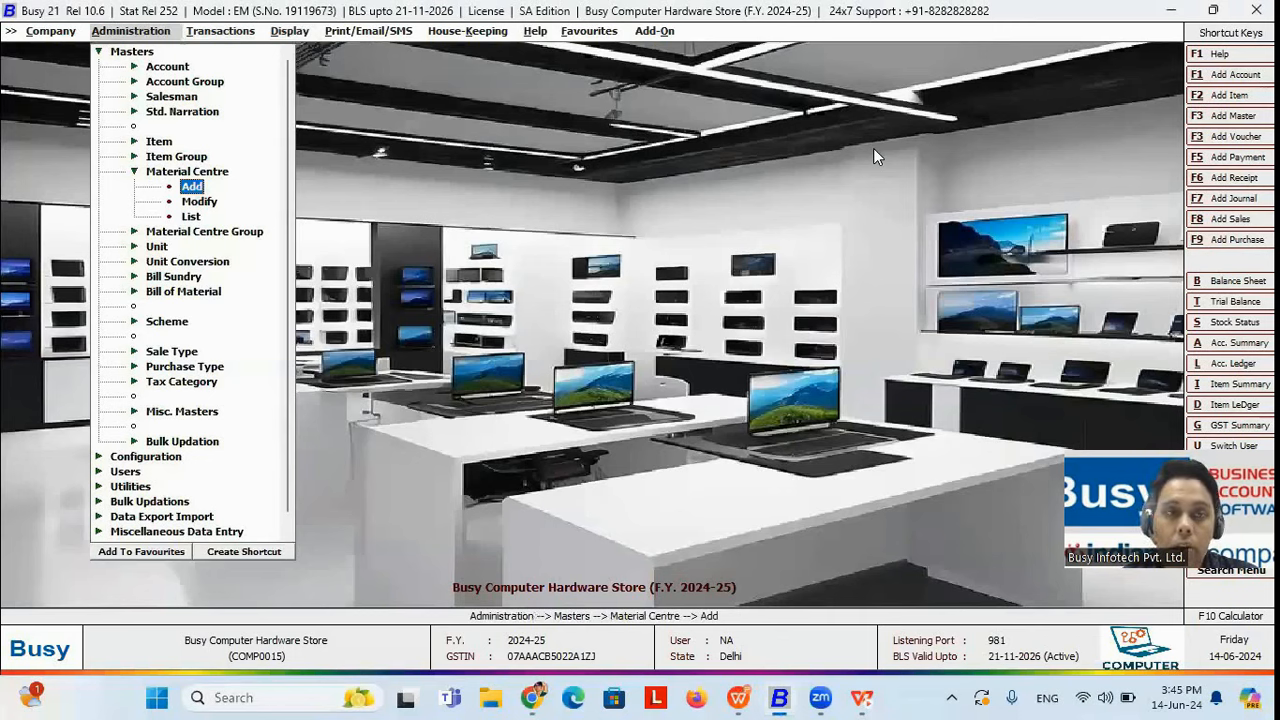
- Open the Features / Options configuration to reach its Accounts section
{"action": "key", "text": "Right"}
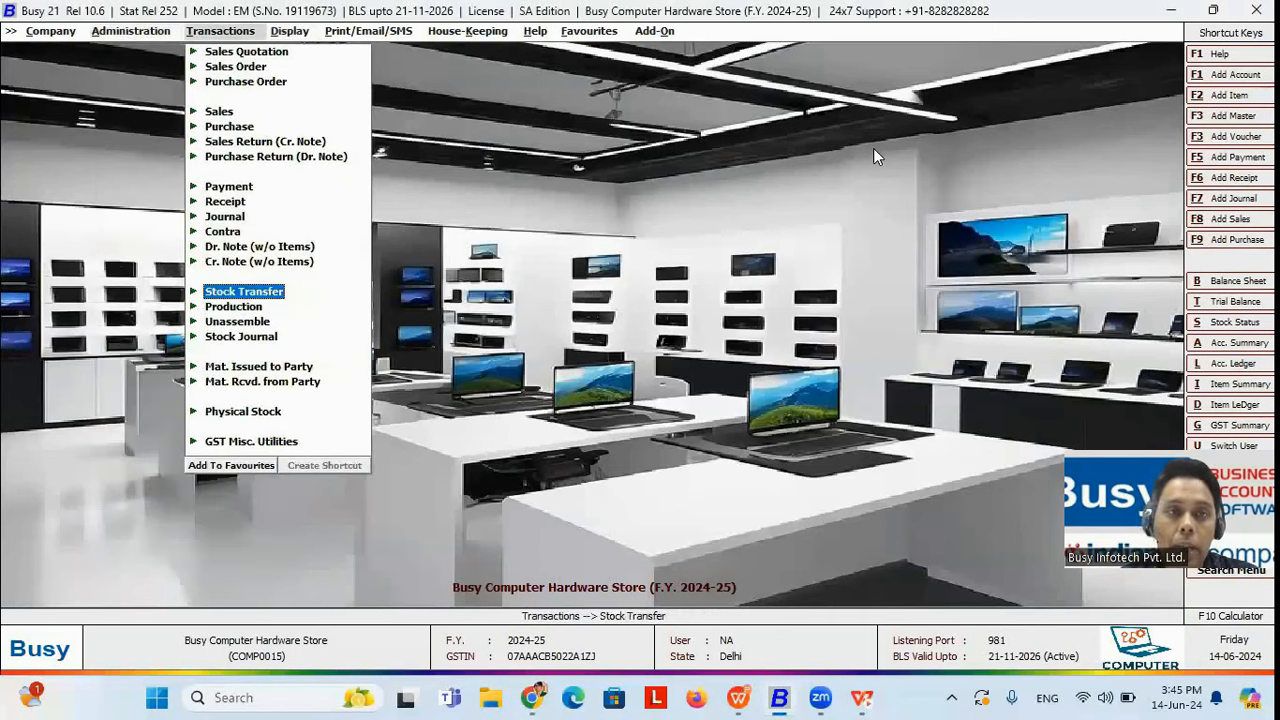
{"action": "key", "text": "Right"}
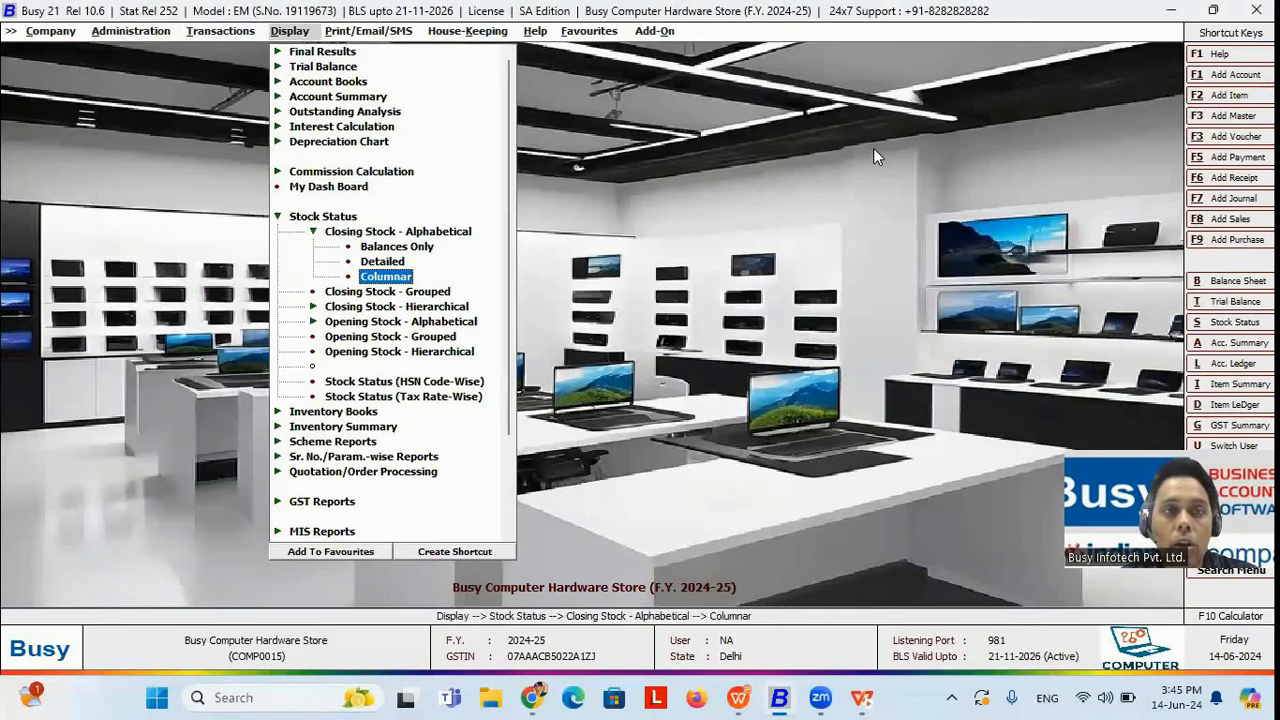
{"action": "key", "text": "Left"}
{"action": "key", "text": "Left"}
{"action": "key", "text": "Left"}
{"action": "key", "text": "Left"}
{"action": "key", "text": "Down"}
{"action": "key", "text": "Return"}
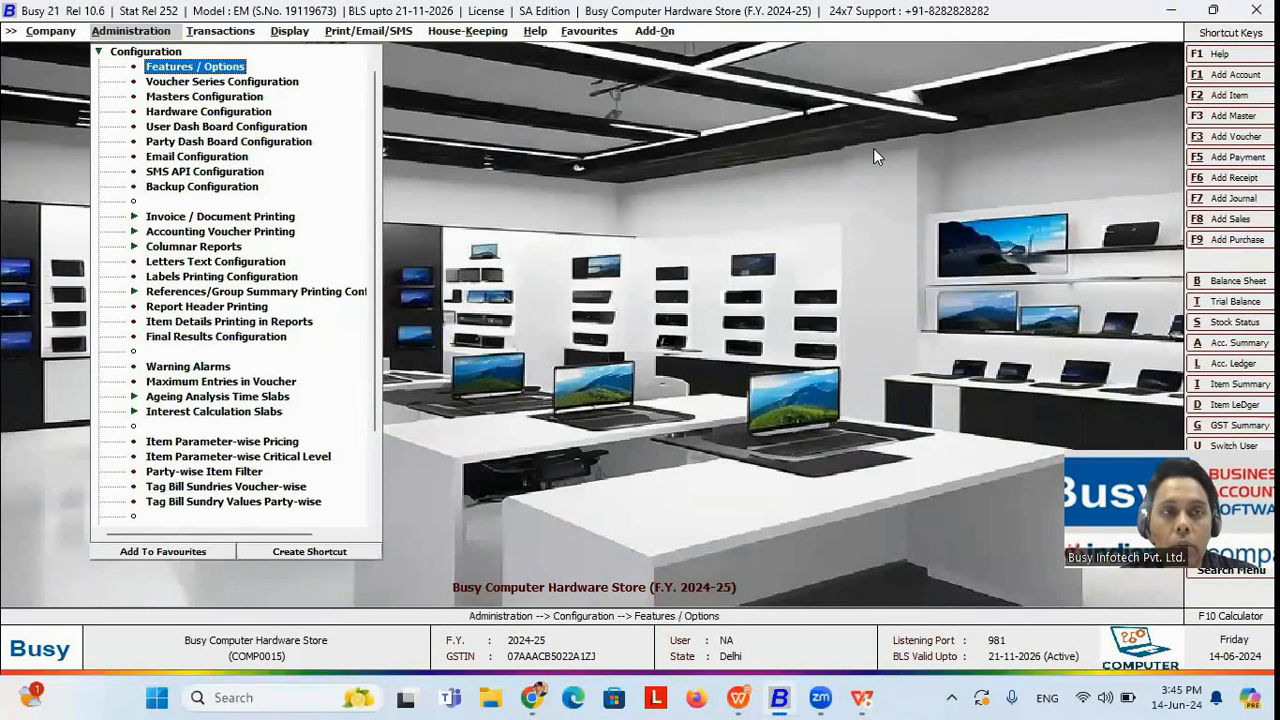
{"action": "key", "text": "Return"}
{"action": "key", "text": "Down"}
{"action": "key", "text": "Down"}
{"action": "key", "text": "Down"}
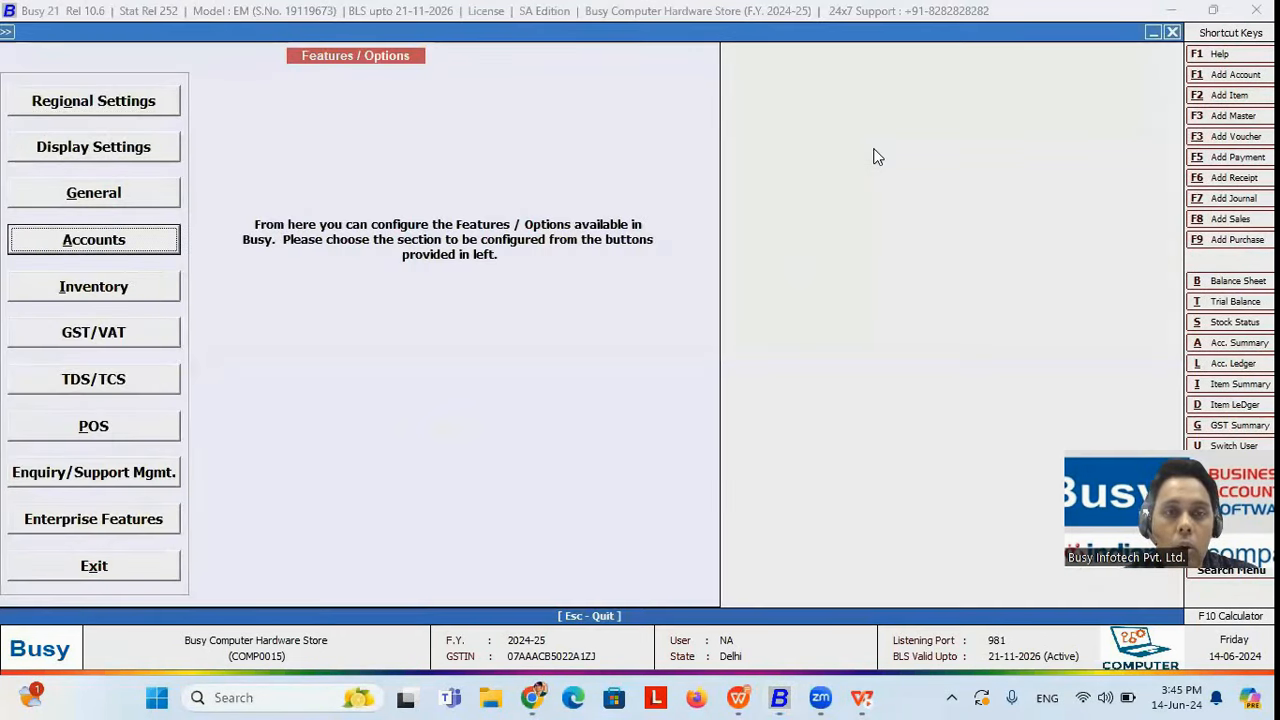
- Confirm the Salesman / Broker Configuration with voucher-level commission, Sales enabled and default commission from Salesman / Broker Master, and leave Features / Options
{"action": "key", "text": "Return"}
{"action": "left_click", "coordinate": [628, 100]}
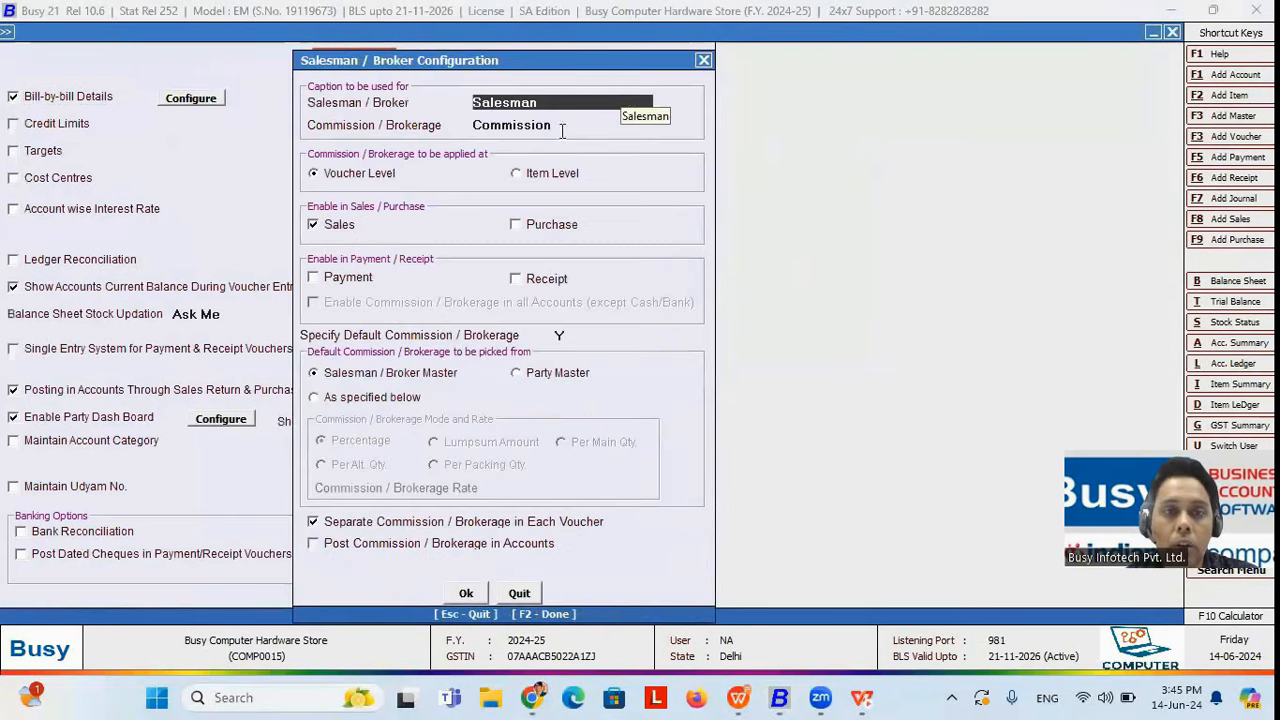
{"action": "left_click", "coordinate": [330, 226]}
{"action": "left_click", "coordinate": [330, 226]}
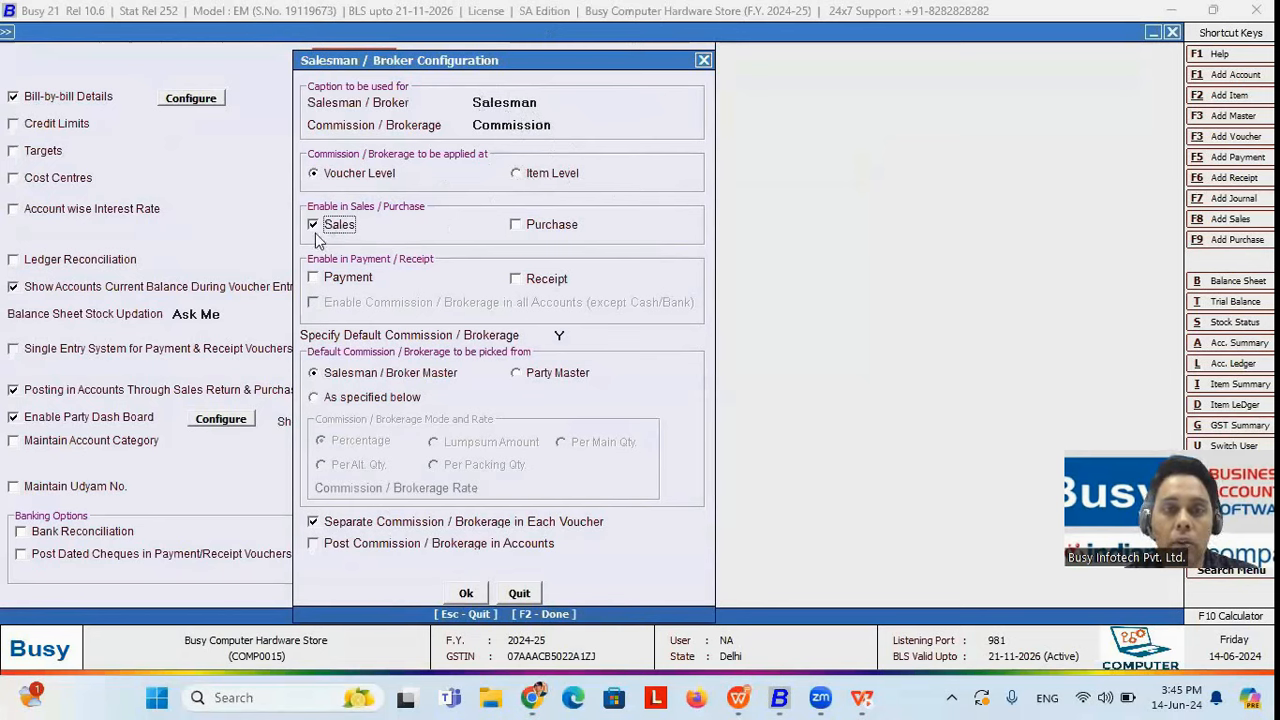
{"action": "left_click", "coordinate": [561, 335]}
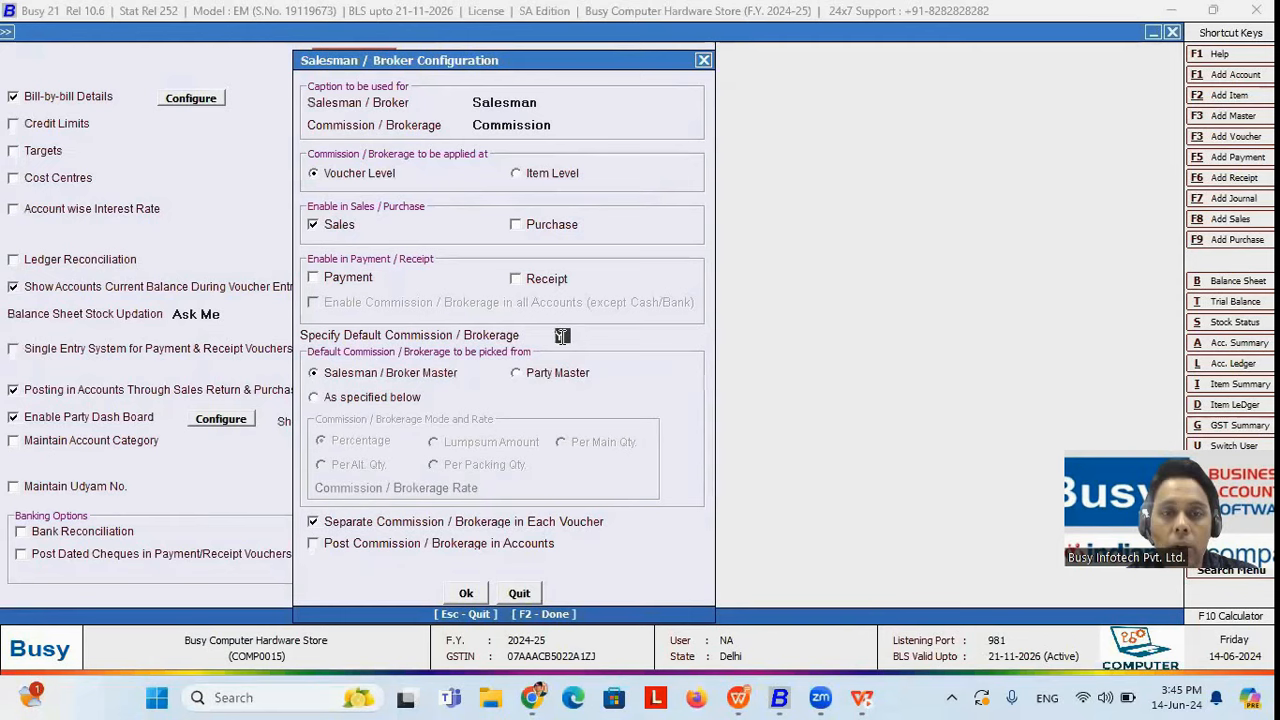
{"action": "left_click", "coordinate": [353, 378]}
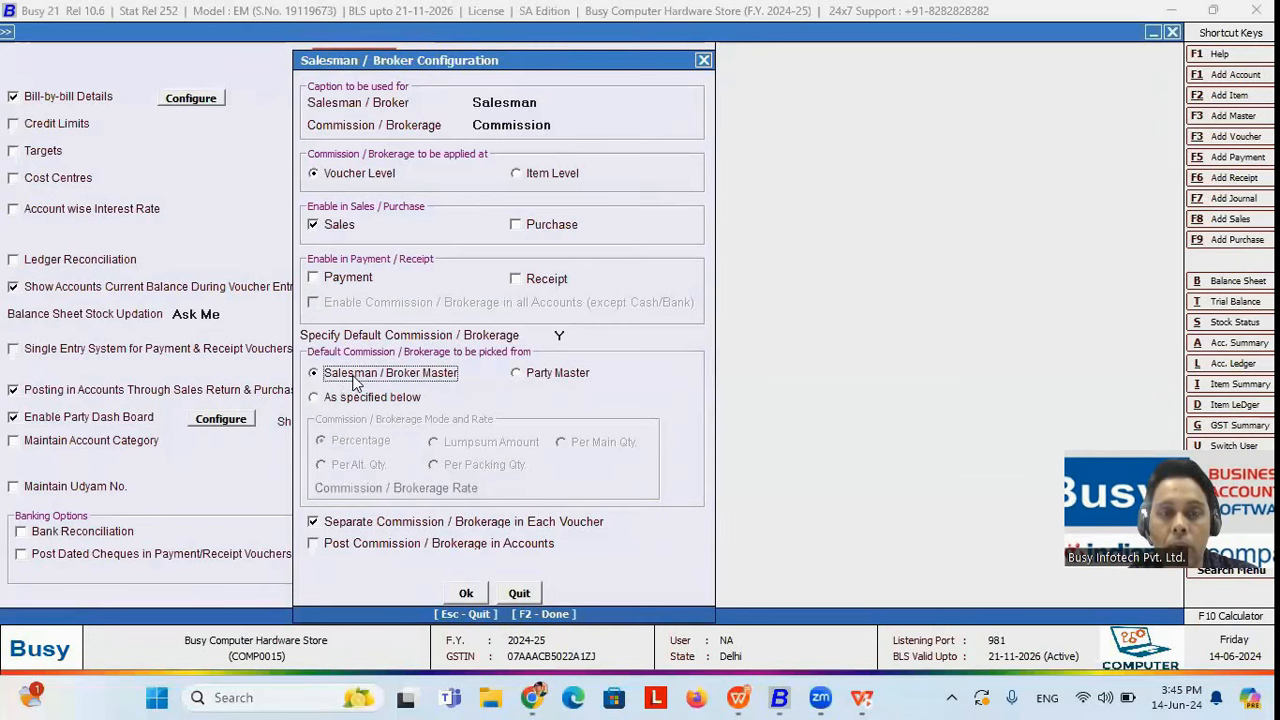
{"action": "left_click", "coordinate": [468, 593]}
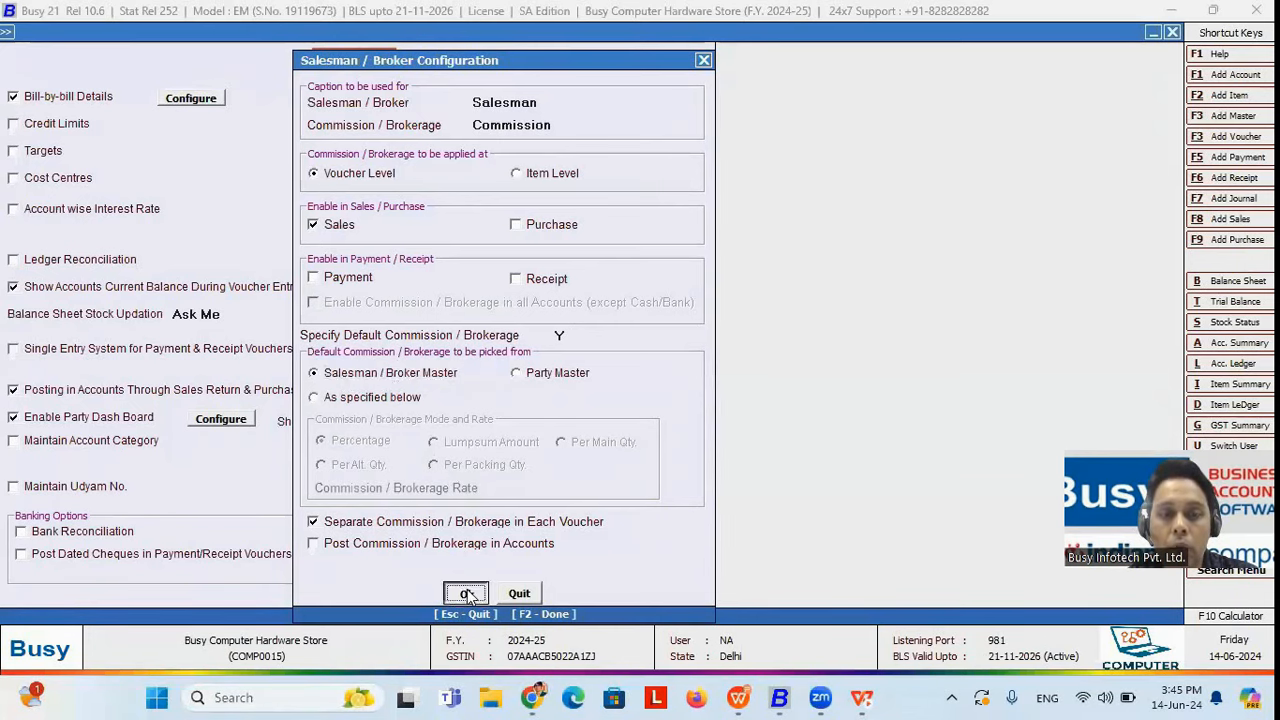
{"action": "left_click", "coordinate": [315, 603]}
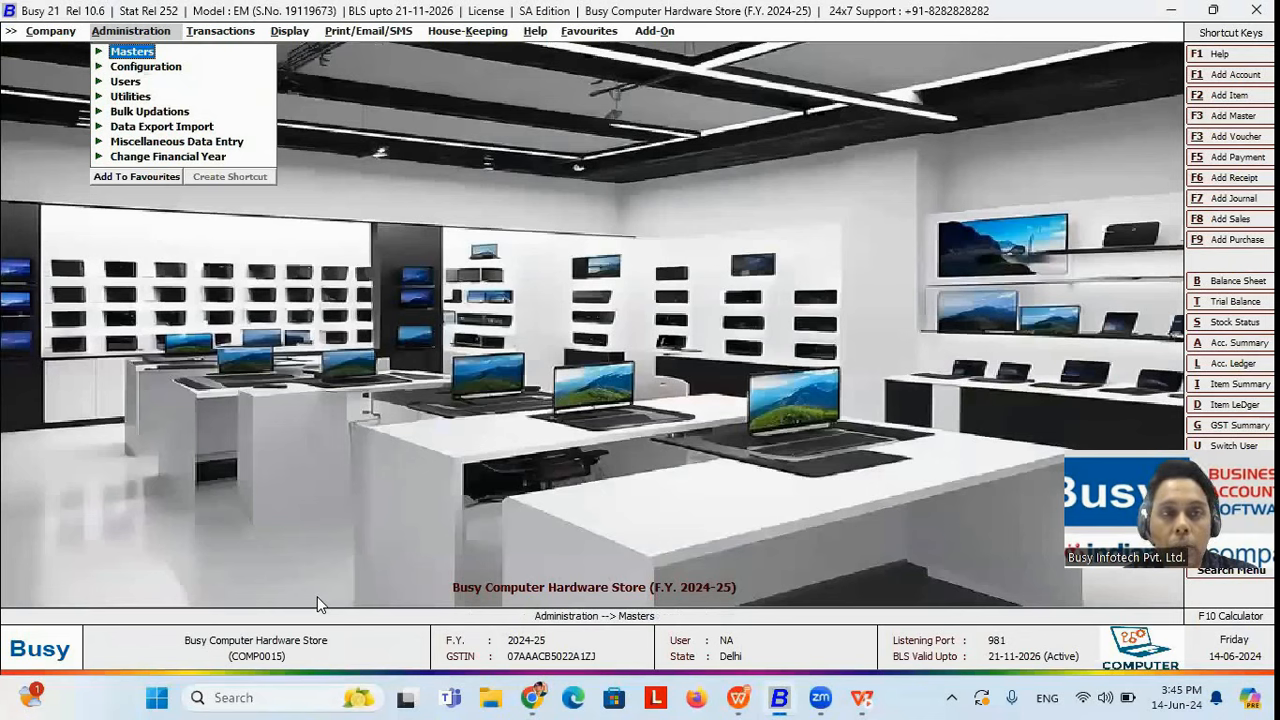
- Open the existing salesman master with alias SM02 for modification
{"action": "key", "text": "Return"}
{"action": "key", "text": "Down"}
{"action": "key", "text": "Down"}
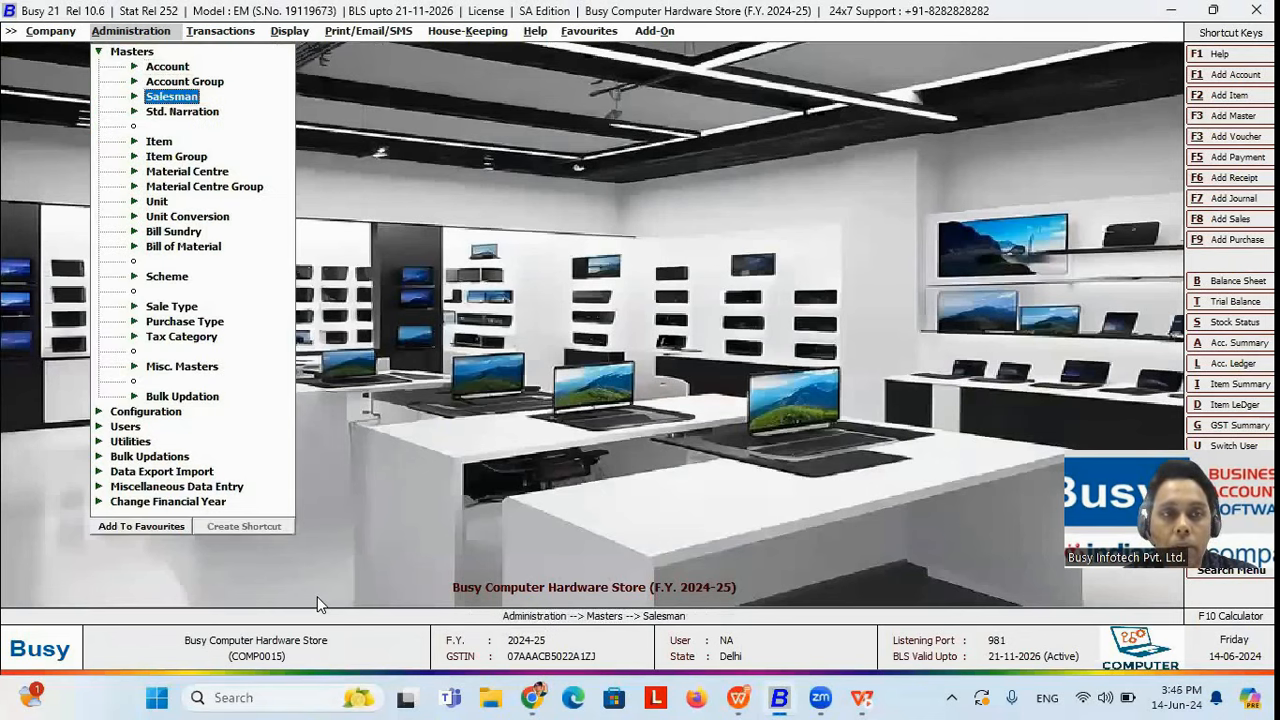
{"action": "key", "text": "Return"}
{"action": "key", "text": "Down"}
{"action": "key", "text": "Return"}
{"action": "key", "text": "Return"}
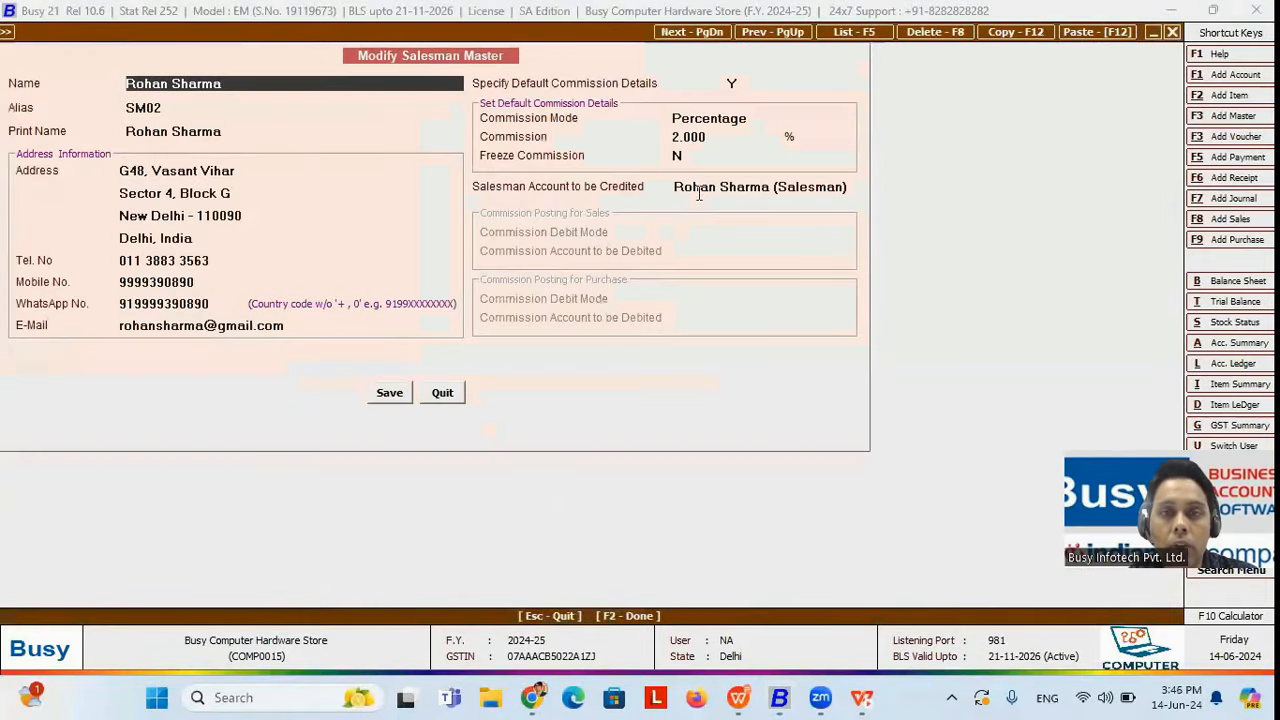
- Examine the salesman's default commission mode and rate, and close the master without changes
{"action": "left_click", "coordinate": [753, 117]}
{"action": "key", "text": "Return"}
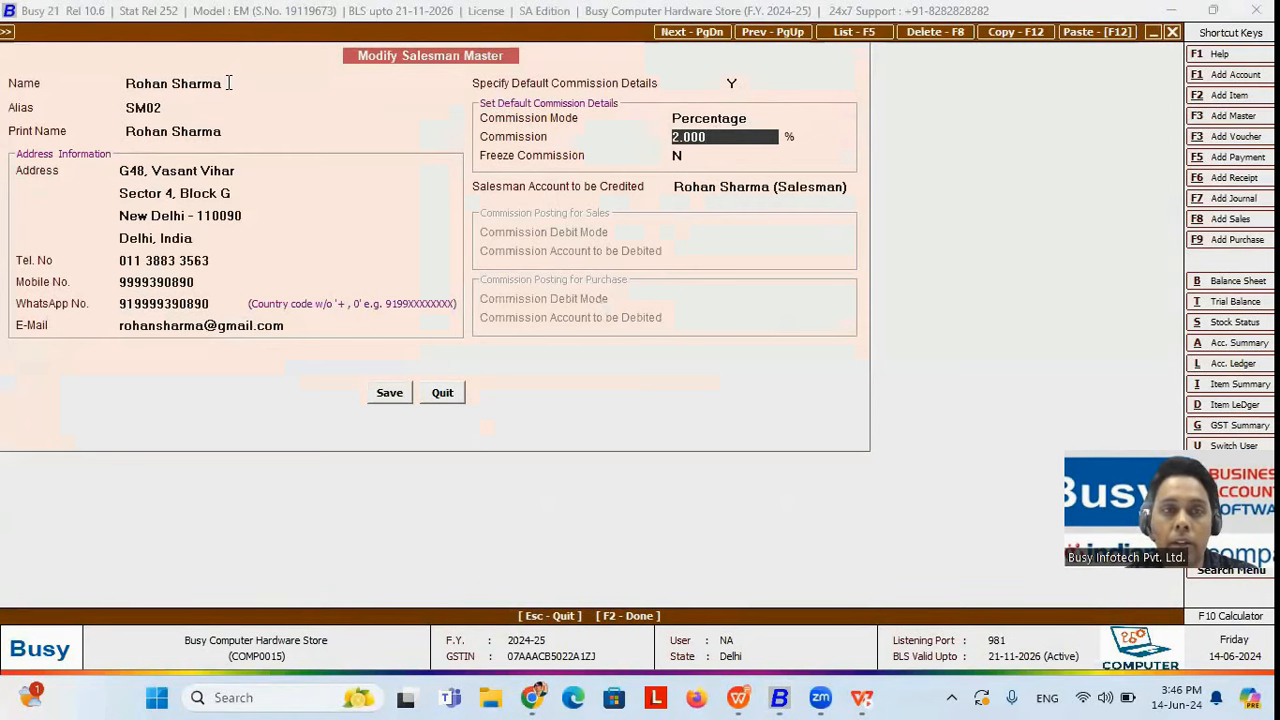
{"action": "left_click", "coordinate": [228, 83]}
{"action": "left_click", "coordinate": [737, 140]}
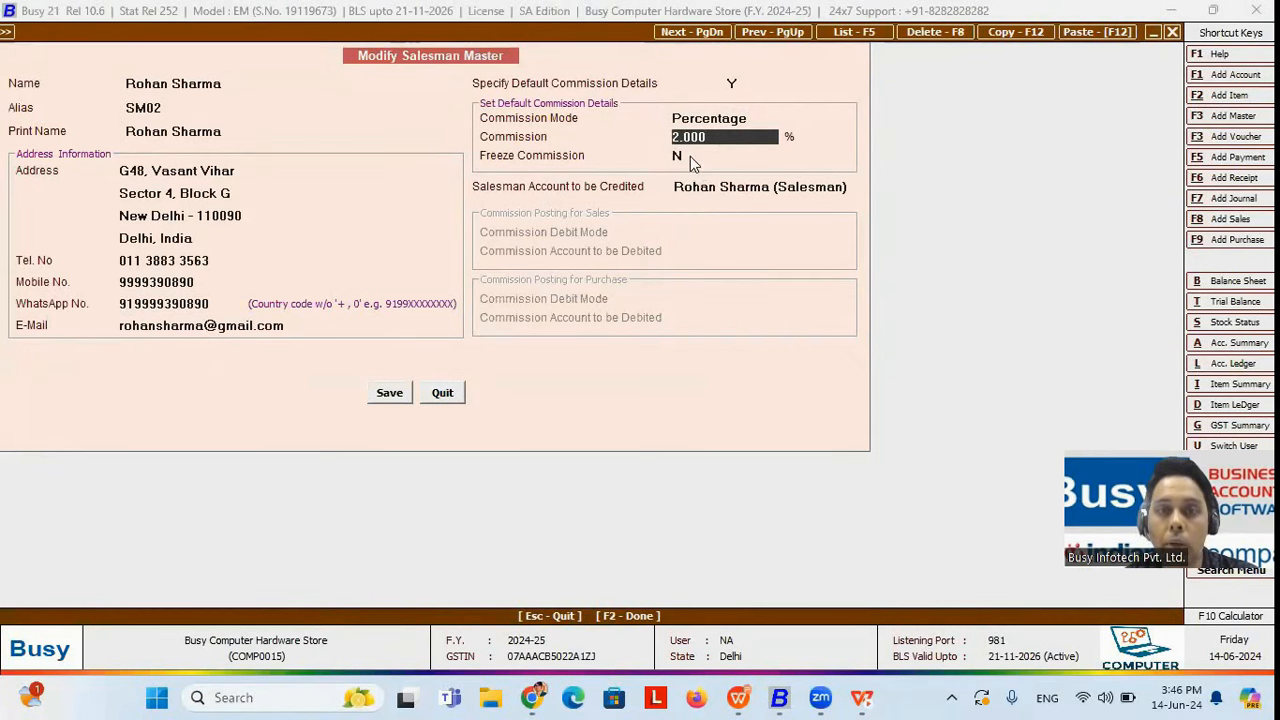
{"action": "key", "text": "Escape"}
{"action": "key", "text": "Return"}
{"action": "key", "text": "Escape"}
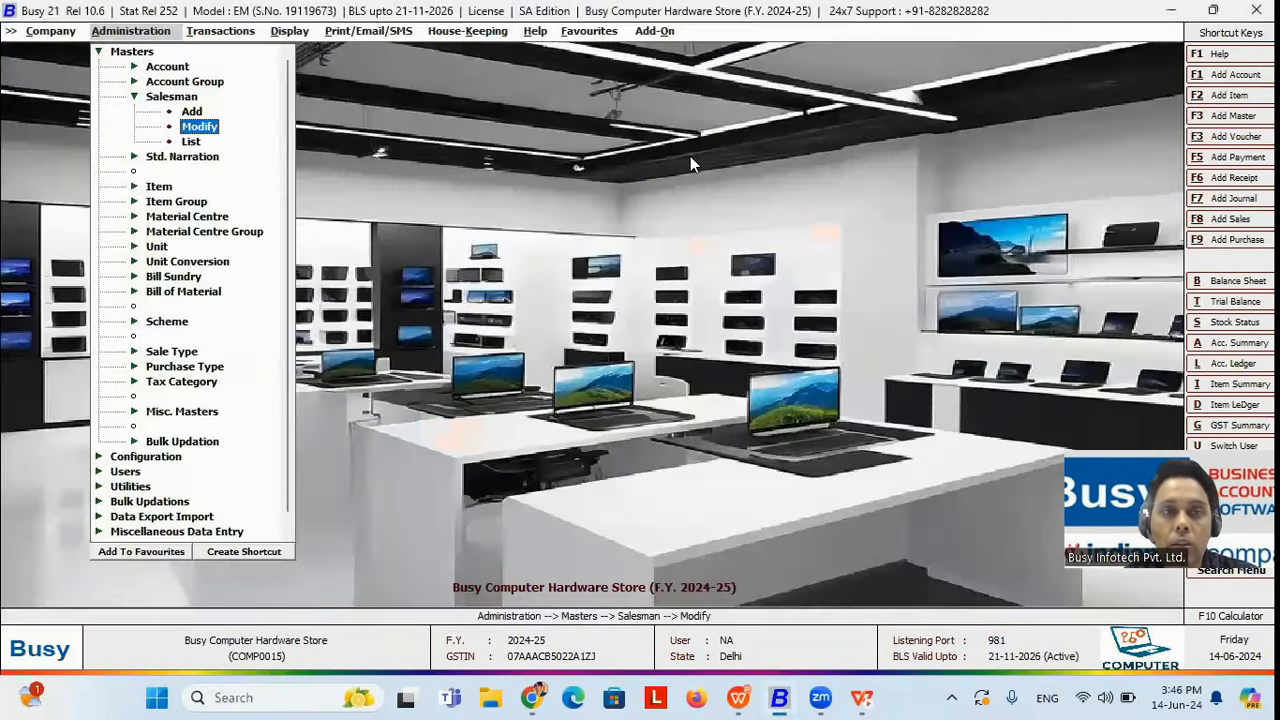
- Open the Sale/Purchase commission calculation report
{"action": "key", "text": "Right"}
{"action": "key", "text": "Right"}
{"action": "key", "text": "Down"}
{"action": "key", "text": "Down"}
{"action": "key", "text": "Down"}
{"action": "key", "text": "Down"}
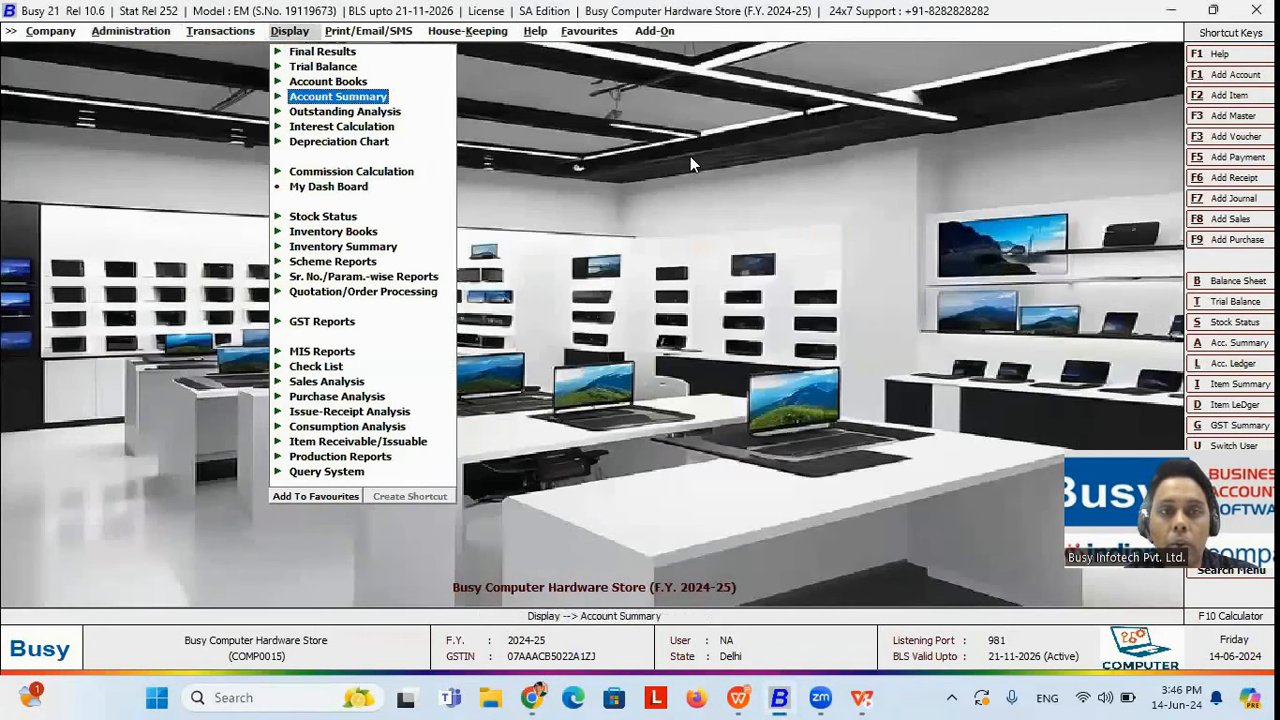
{"action": "key", "text": "Down"}
{"action": "key", "text": "Down"}
{"action": "key", "text": "Down"}
{"action": "key", "text": "Return"}
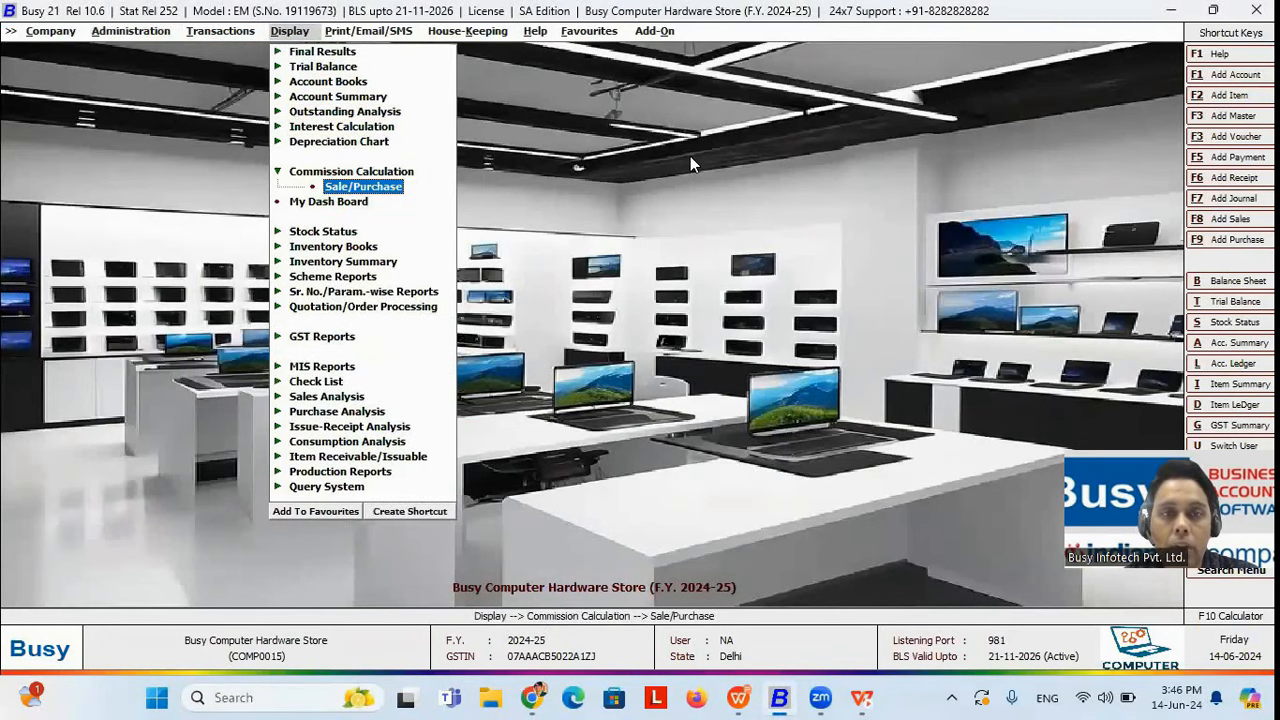
{"action": "key", "text": "Return"}
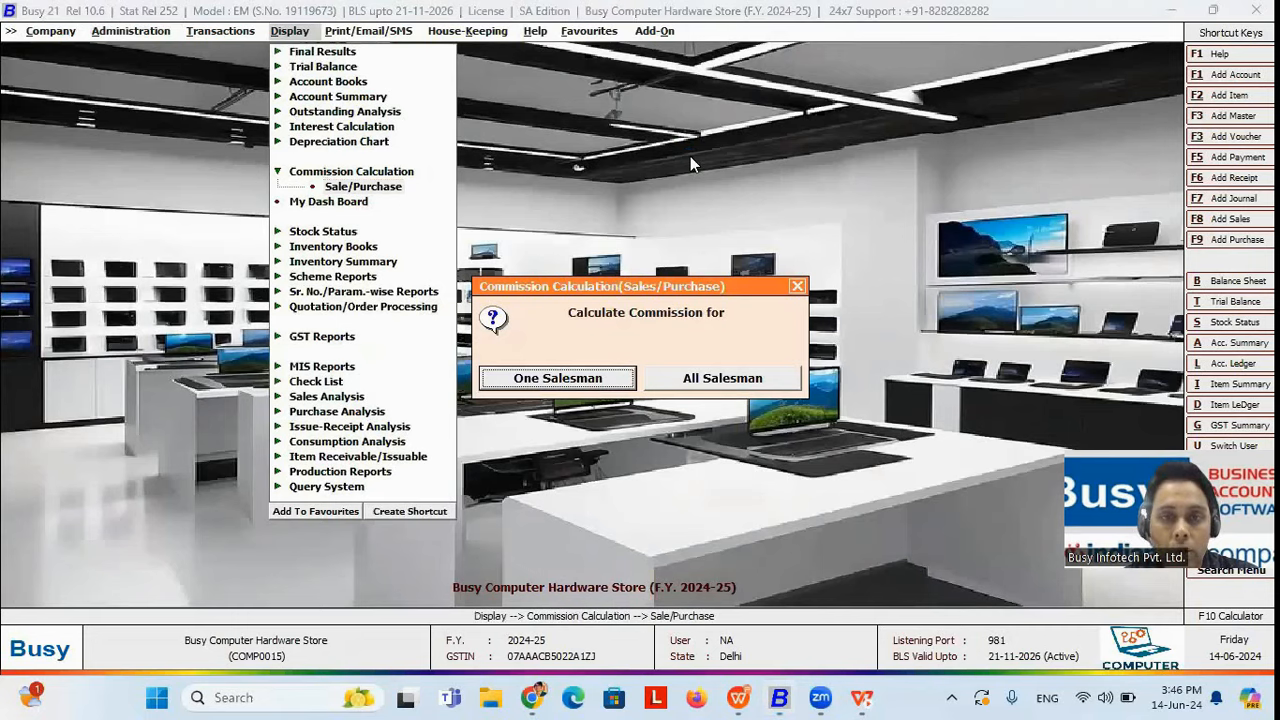
- Generate the commission calculation for one salesman from 1-4-2024 to 14-6-2024 and widen the sale commission column
{"action": "key", "text": "Return"}
{"action": "key", "text": "Down"}
{"action": "key", "text": "Up"}
{"action": "key", "text": "Return"}
{"action": "key", "text": "Return"}
{"action": "key", "text": "Return"}
{"action": "key", "text": "Return"}
{"action": "key", "text": "Return"}
{"action": "key", "text": "Return"}
{"action": "key", "text": "Return"}
{"action": "key", "text": "Return"}
{"action": "key", "text": "Return"}
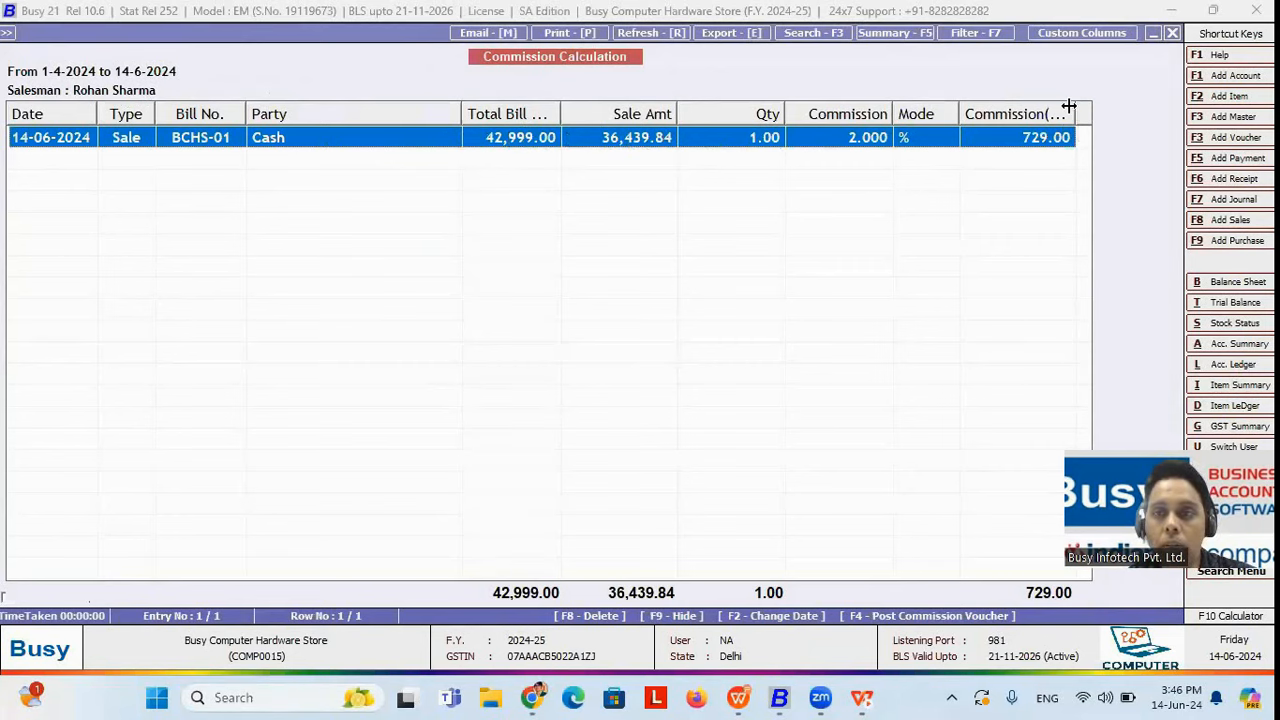
{"action": "left_click_drag", "start_coordinate": [1068, 105], "coordinate": [1097, 103]}
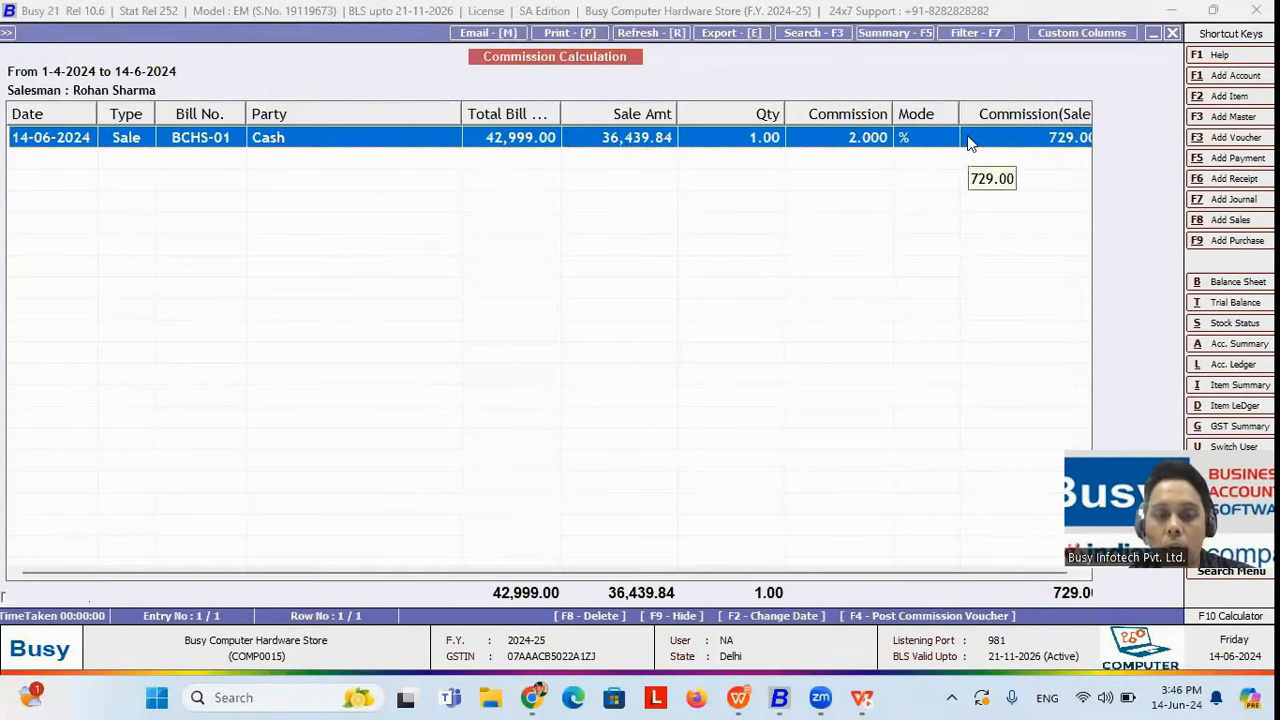
- Try a commission voucher in the Main series dated 14-06-2024, browse its payable accounts for sale, and cancel back out of the report
{"action": "key", "text": "F4"}
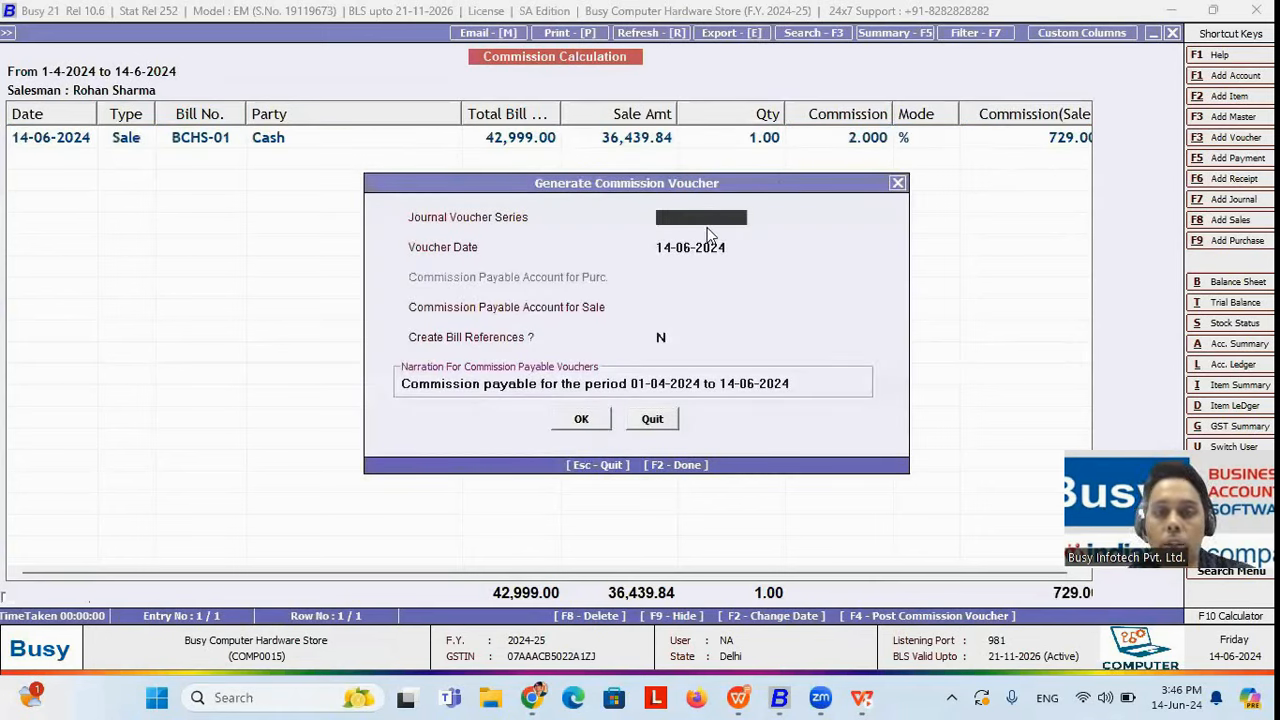
{"action": "key", "text": "Escape"}
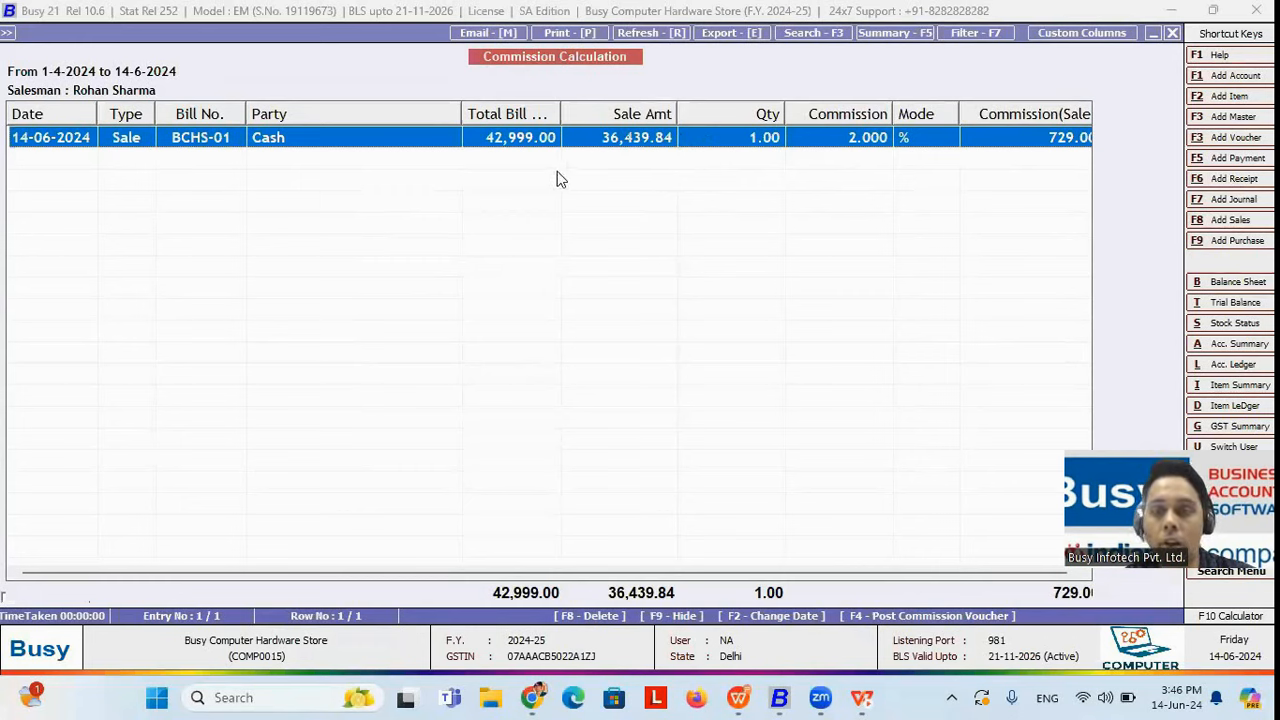
{"action": "key", "text": "F4"}
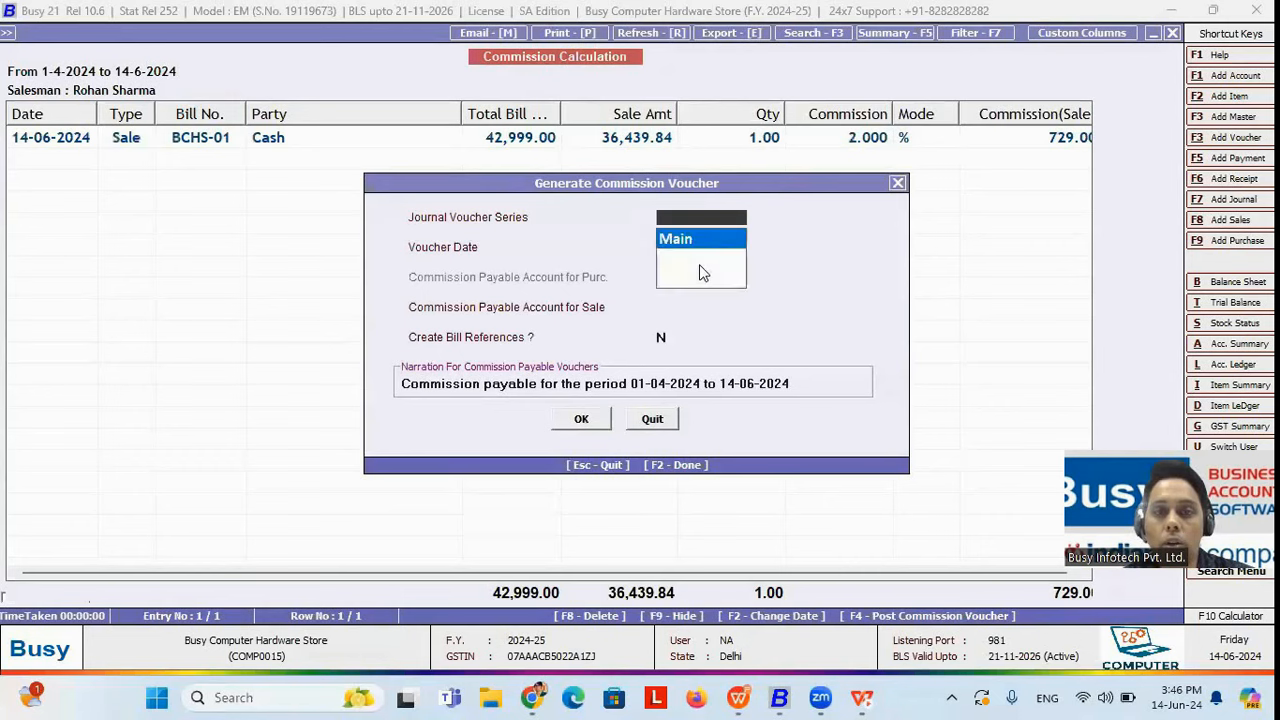
{"action": "key", "text": "Return"}
{"action": "key", "text": "Return"}
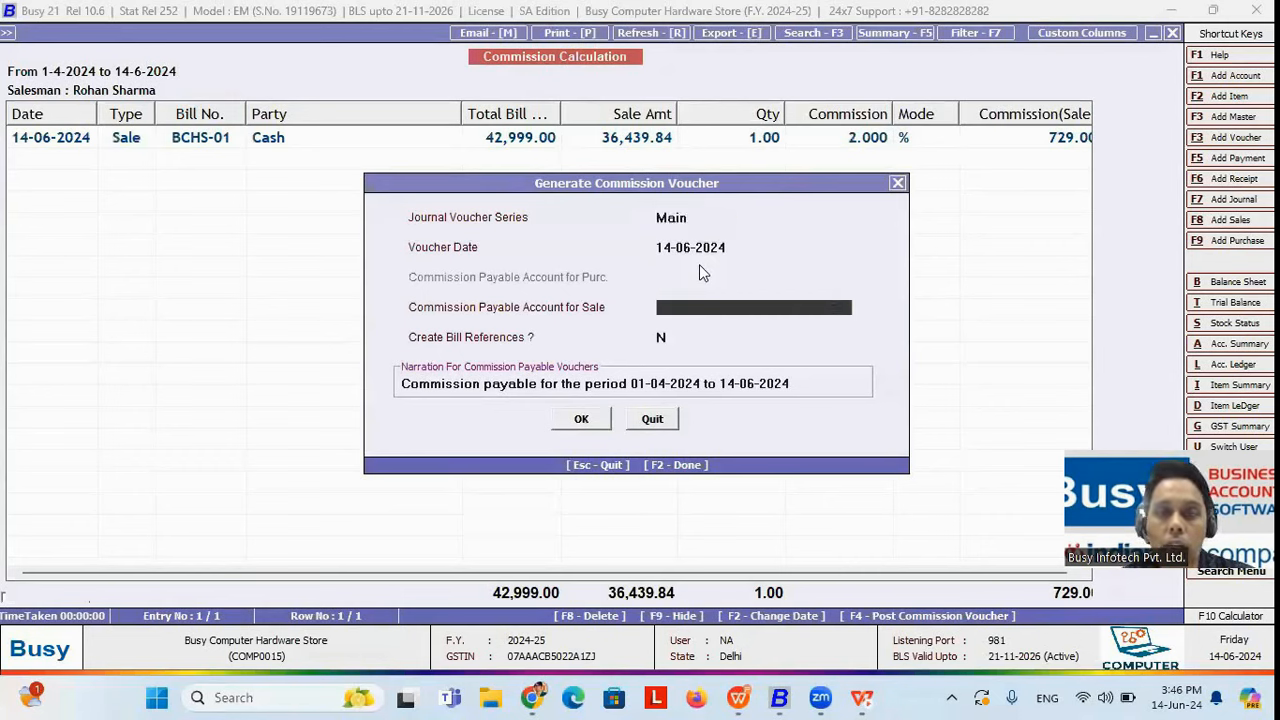
{"action": "key", "text": "space"}
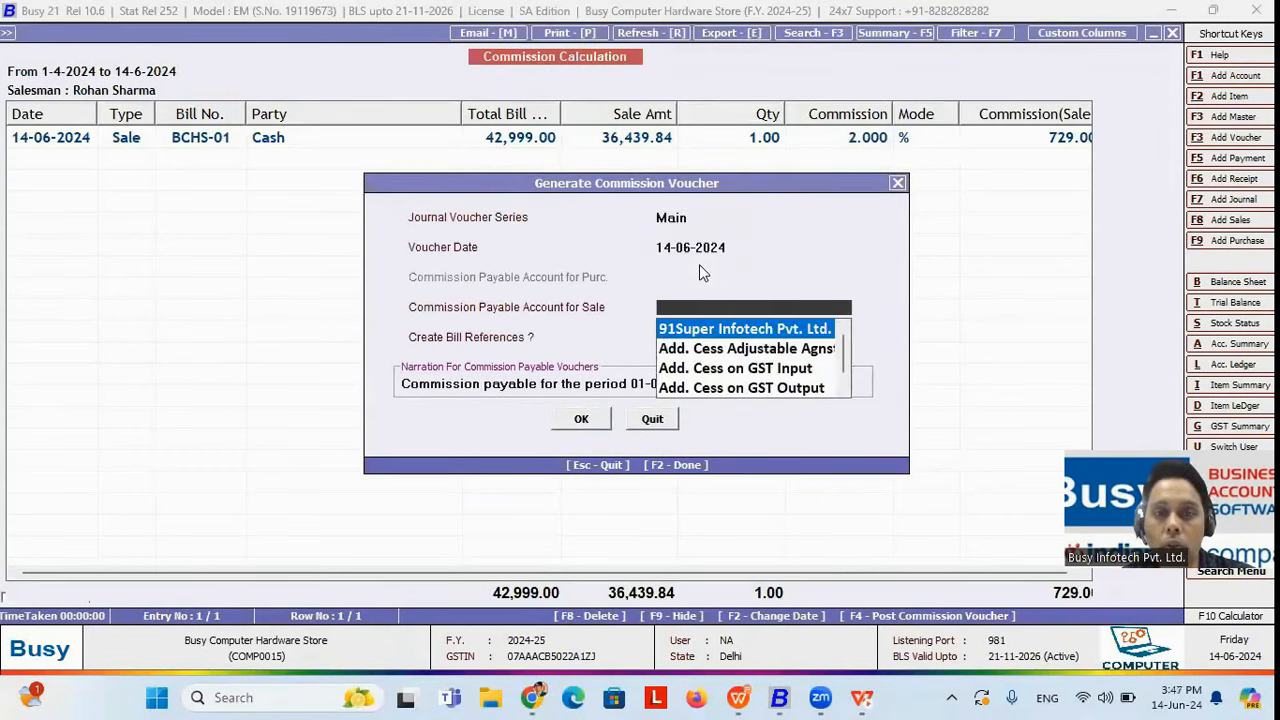
{"action": "key", "text": "Escape"}
{"action": "key", "text": "Escape"}
{"action": "key", "text": "Escape"}
- Open the Bills Receivable report under Outstanding Analysis
{"action": "key", "text": "Up"}
{"action": "key", "text": "Up"}
{"action": "key", "text": "Up"}
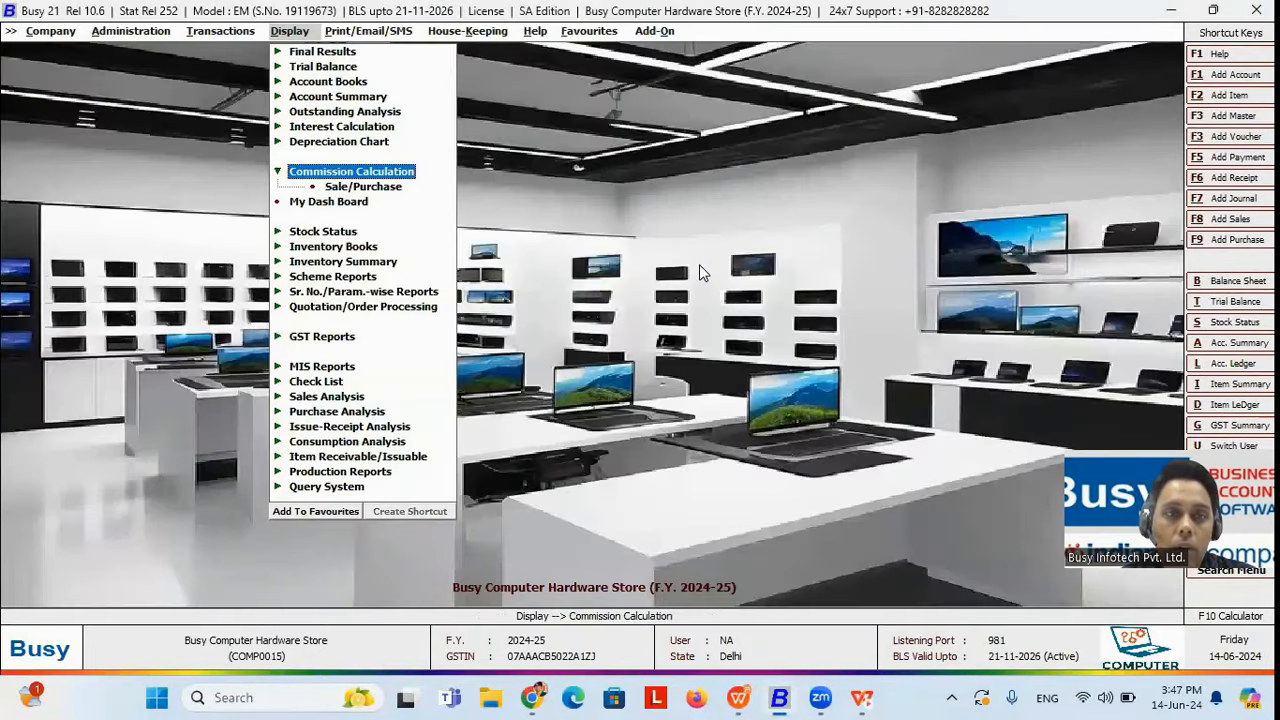
{"action": "key", "text": "Up"}
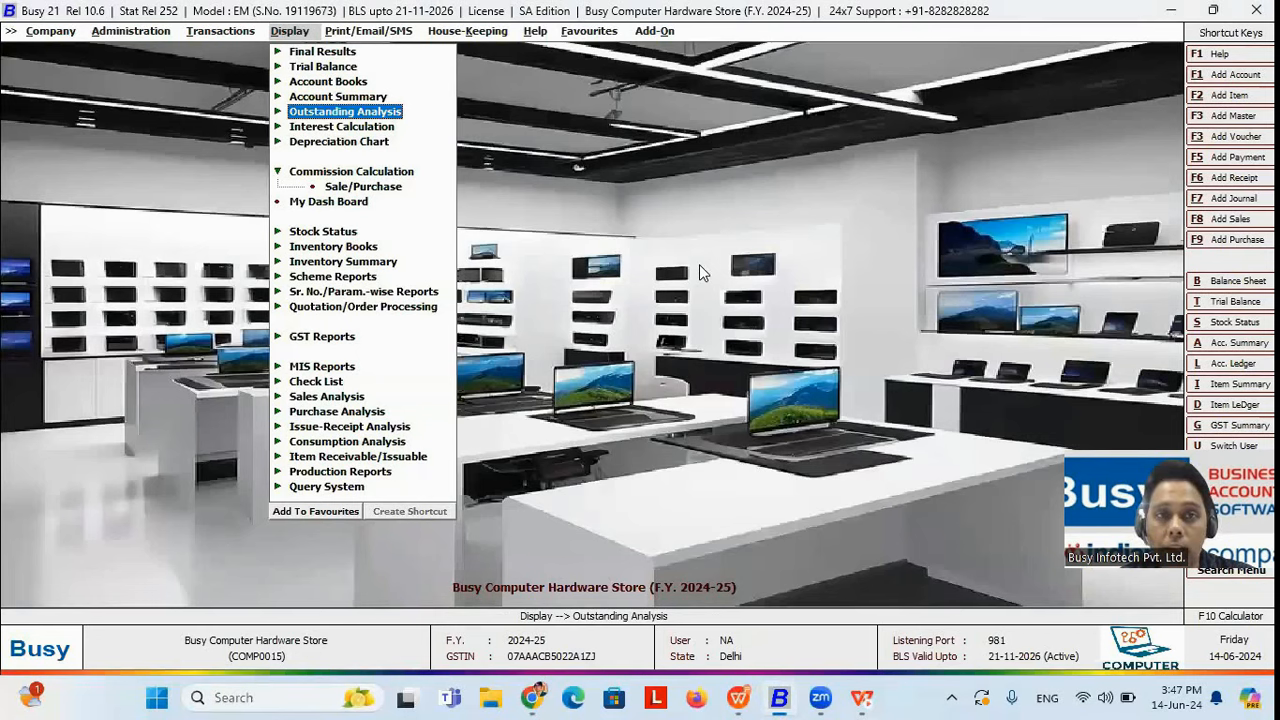
{"action": "key", "text": "Return"}
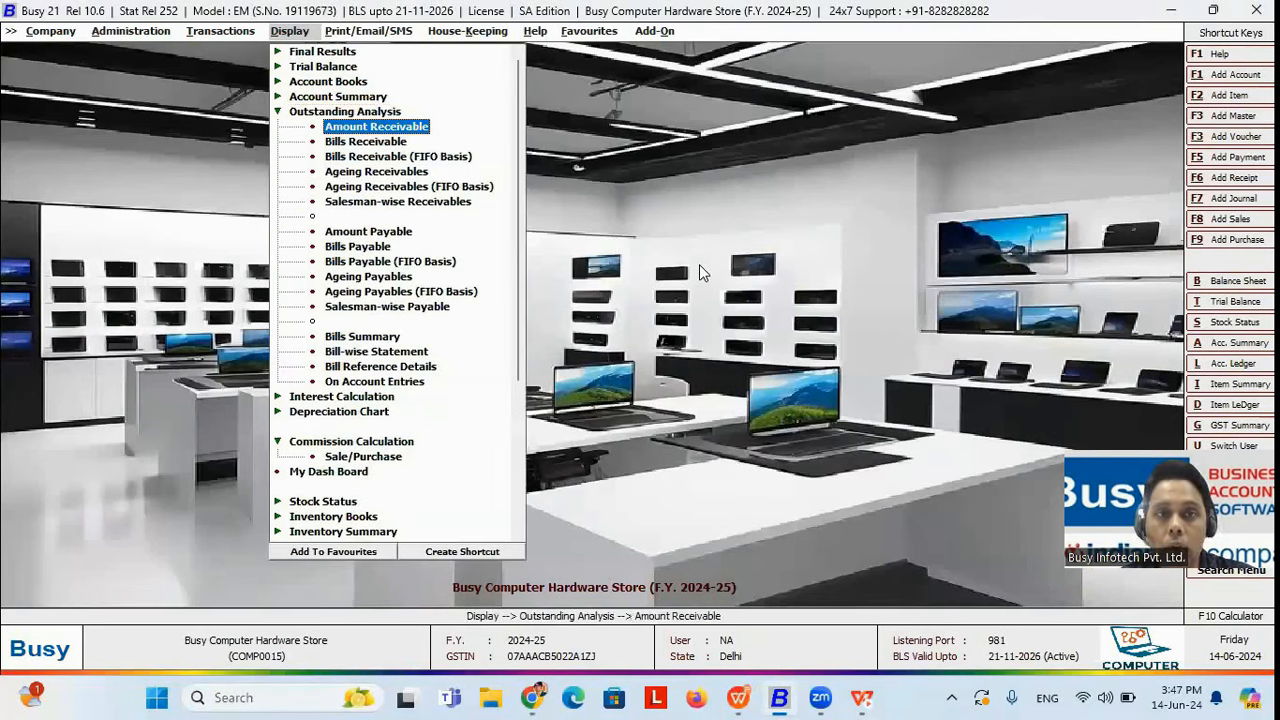
{"action": "key", "text": "Down"}
{"action": "key", "text": "Return"}
{"action": "key", "text": "Return"}
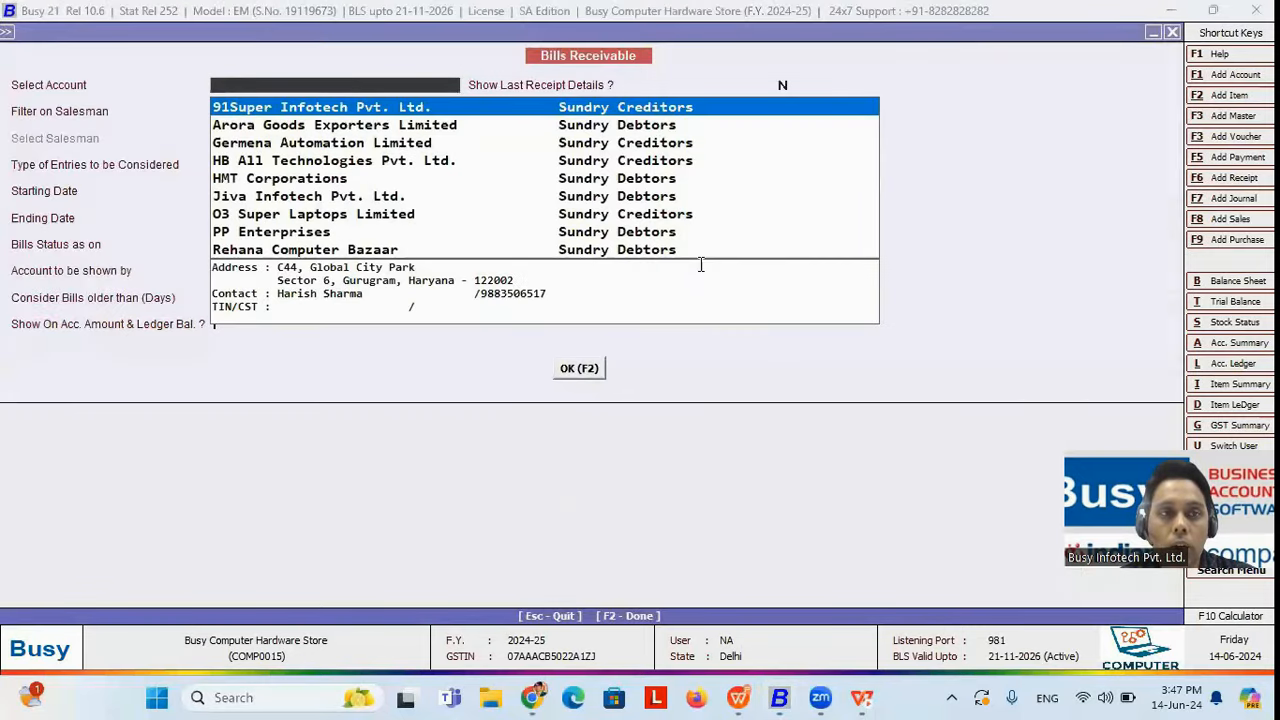
{"action": "key", "text": "Escape"}
{"action": "key", "text": "Escape"}
- Set up Bills Receivable for the Sundry Debtors account group, with the salesman filter set to Y and the salesman selected
{"action": "key", "text": "Right"}
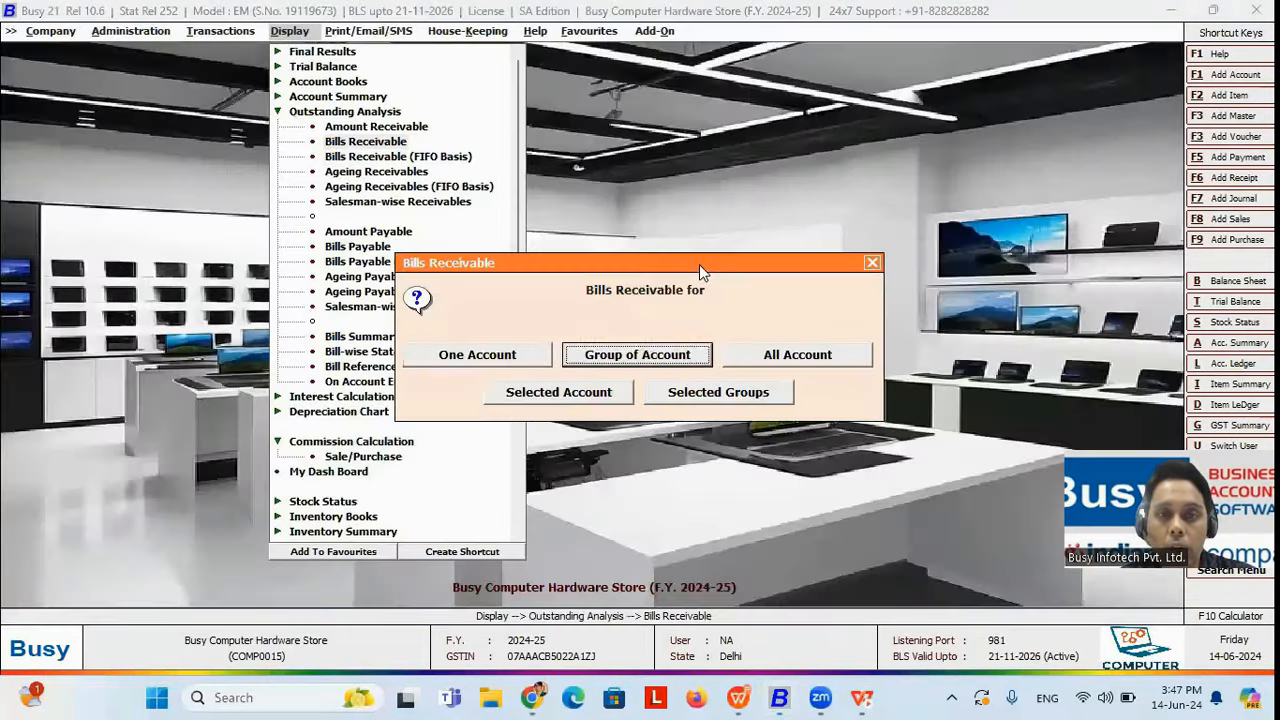
{"action": "key", "text": "Return"}
{"action": "key", "text": "Return"}
{"action": "type", "text": "sun"}
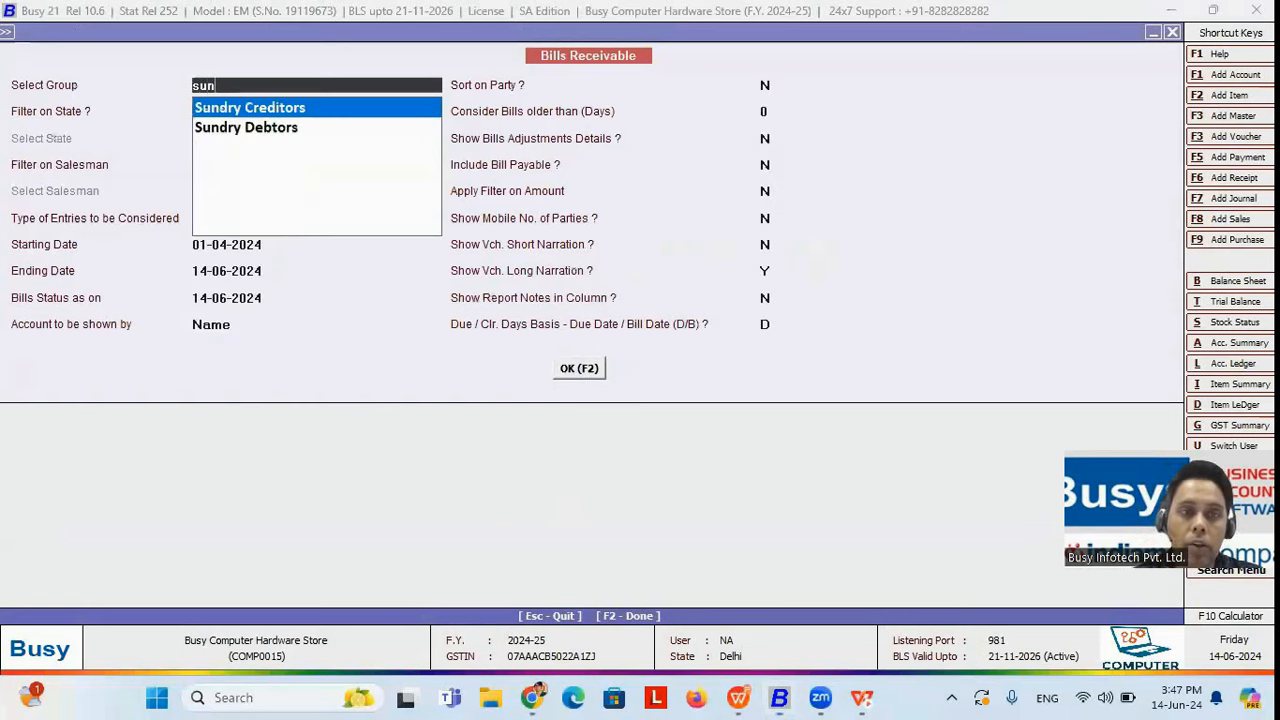
{"action": "key", "text": "Down"}
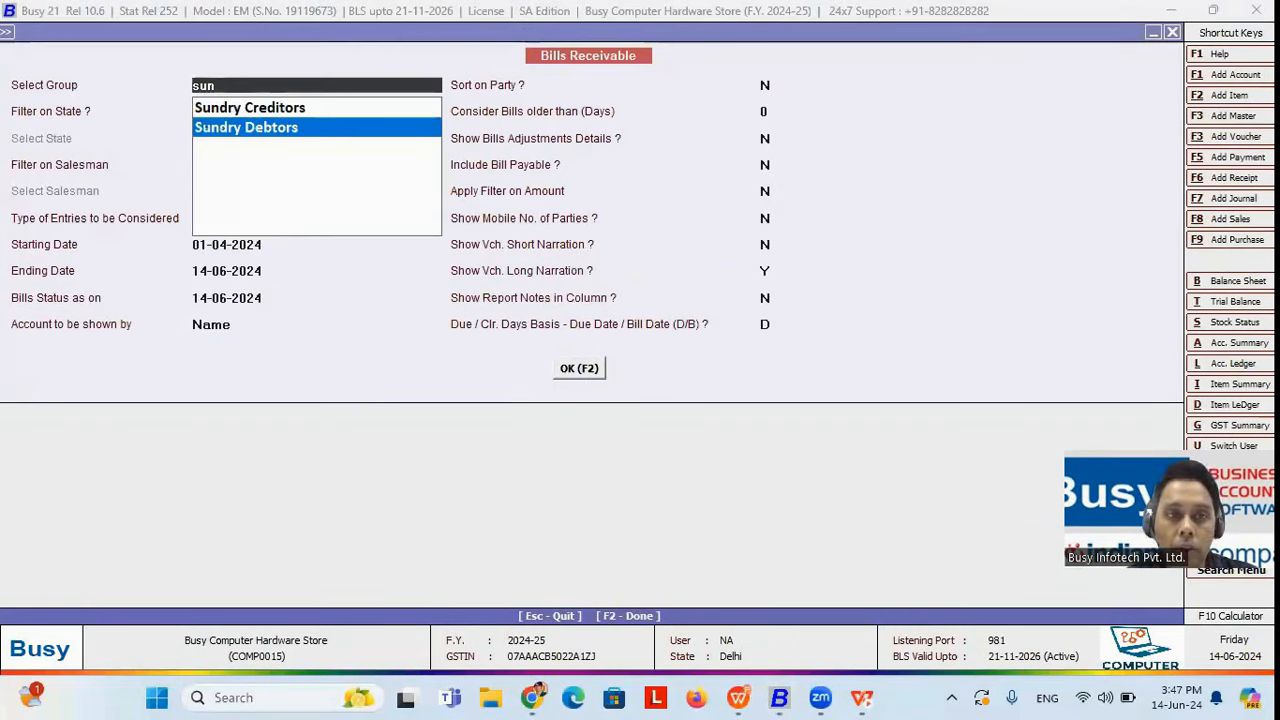
{"action": "key", "text": "Return"}
{"action": "key", "text": "Return"}
{"action": "type", "text": "Y"}
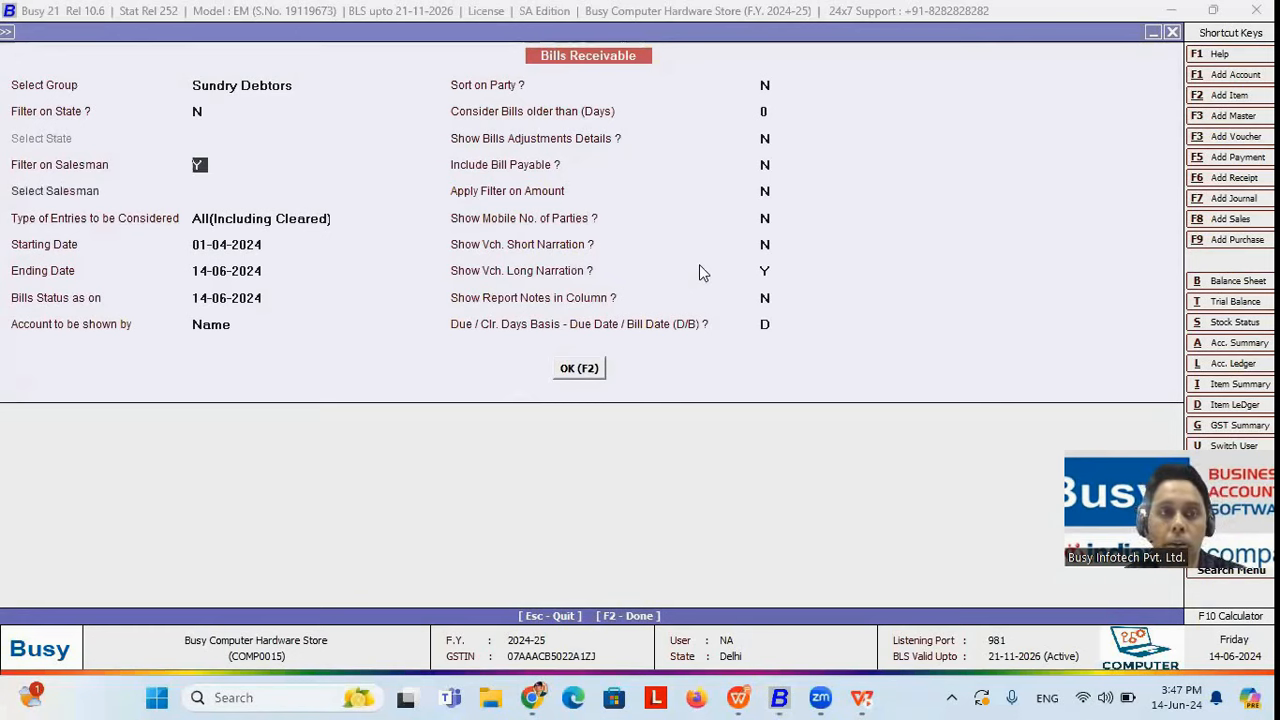
{"action": "key", "text": "Return"}
{"action": "key", "text": "Return"}
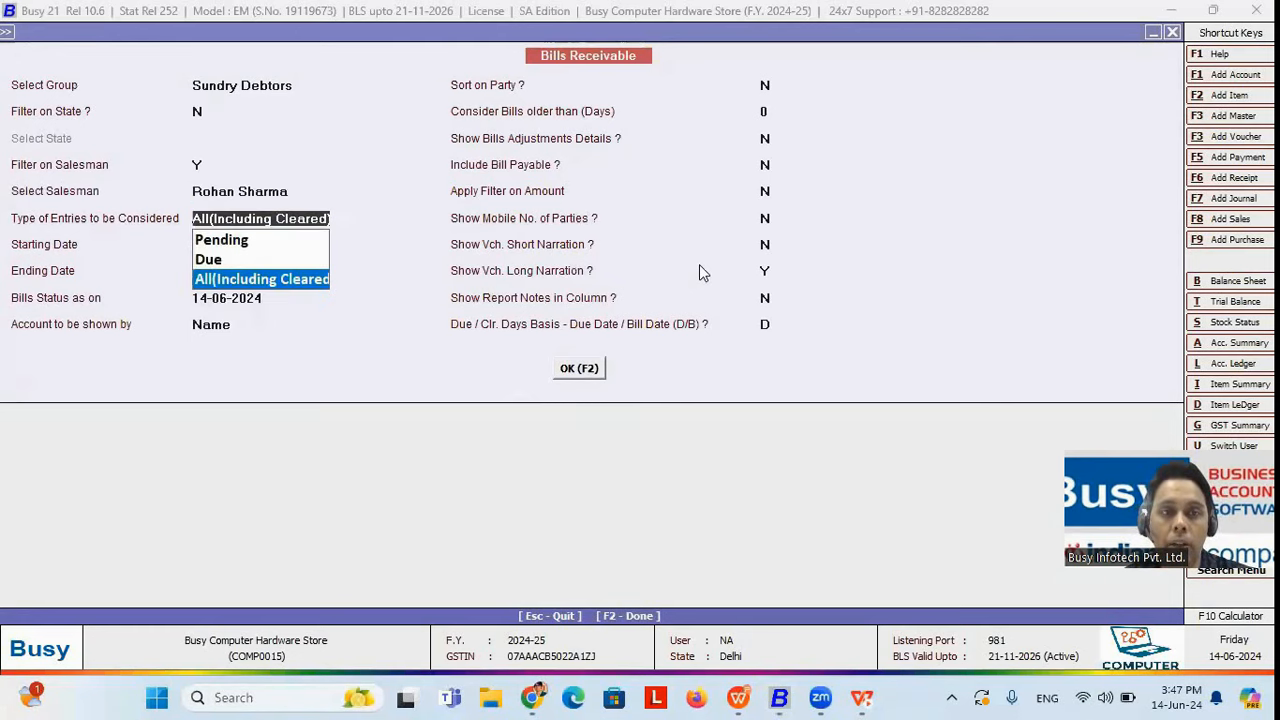
- Generate the salesman-filtered bills receivable report for All (Including Cleared) entries from 01-04-2024 to 14-06-2024
{"action": "key", "text": "Return"}
{"action": "key", "text": "Return"}
{"action": "key", "text": "Return"}
{"action": "key", "text": "Return"}
{"action": "key", "text": "Return"}
{"action": "key", "text": "Return"}
{"action": "key", "text": "Return"}
{"action": "key", "text": "Return"}
{"action": "key", "text": "Return"}
{"action": "key", "text": "Return"}
{"action": "key", "text": "Return"}
{"action": "key", "text": "Return"}
{"action": "key", "text": "Return"}
{"action": "key", "text": "Return"}
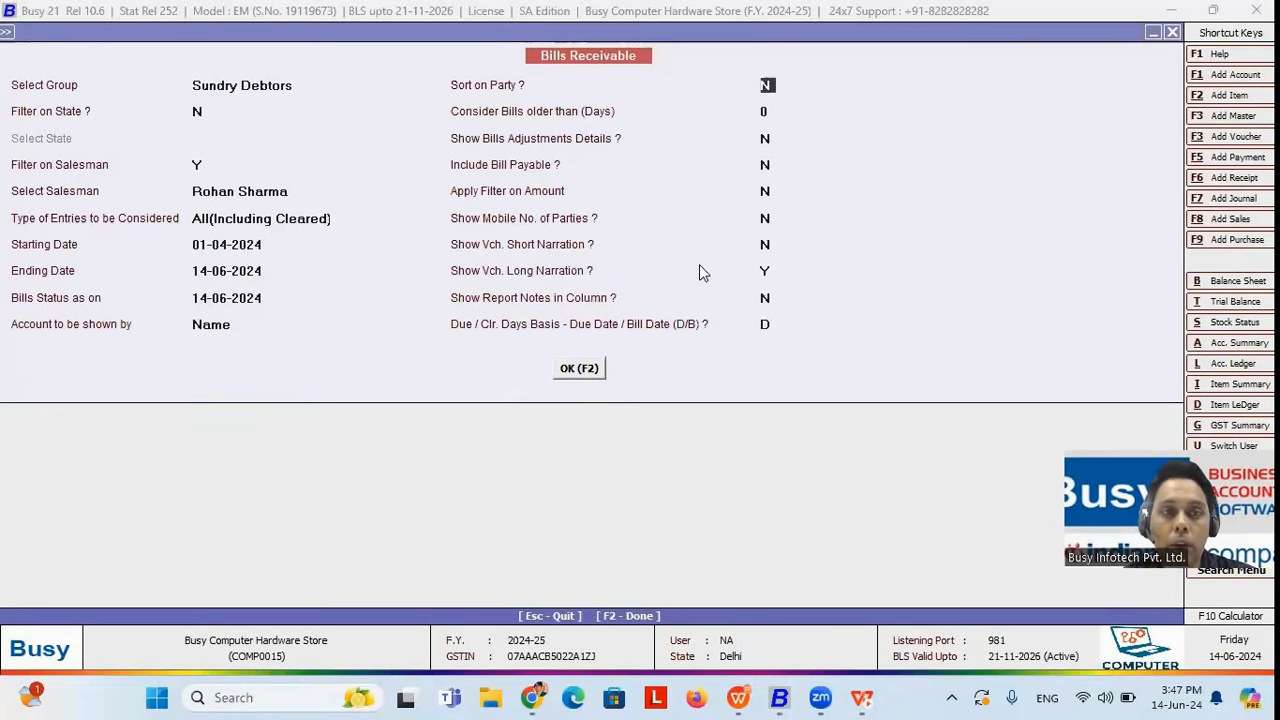
{"action": "key", "text": "Return"}
{"action": "key", "text": "Return"}
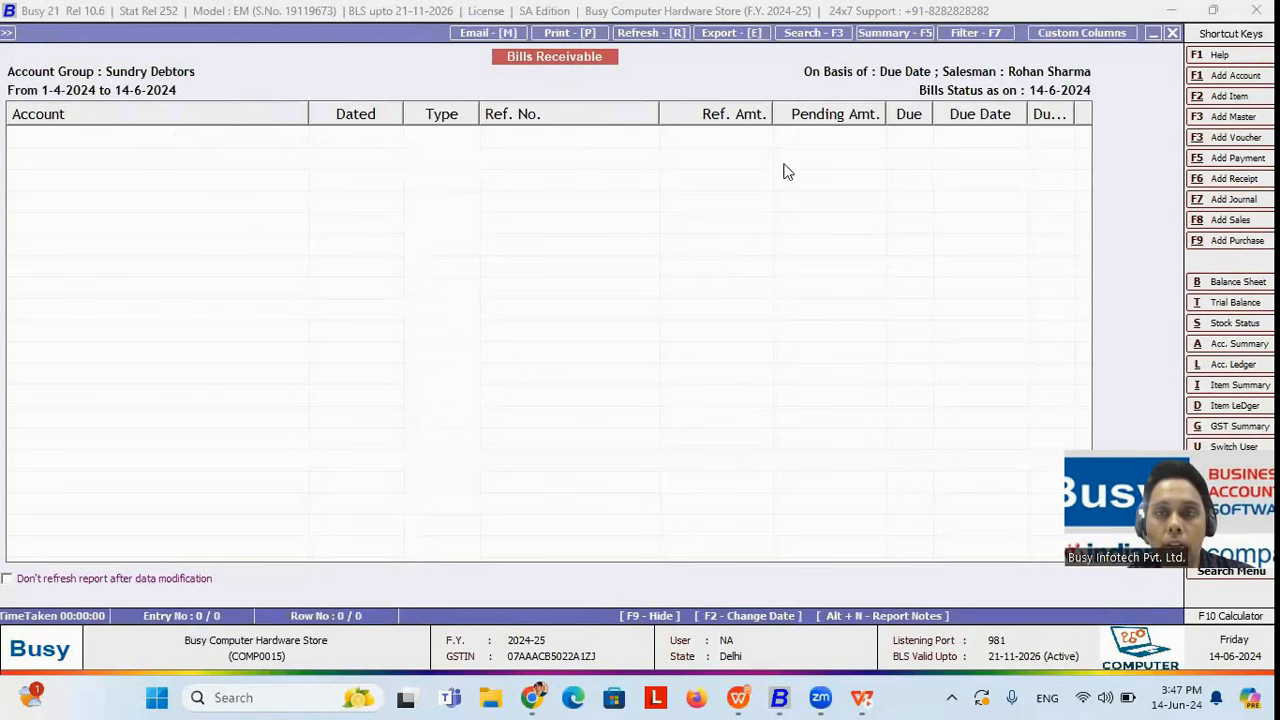
- Close the bills receivable report and return to the Salesman entry under Masters
{"action": "key", "text": "Escape"}
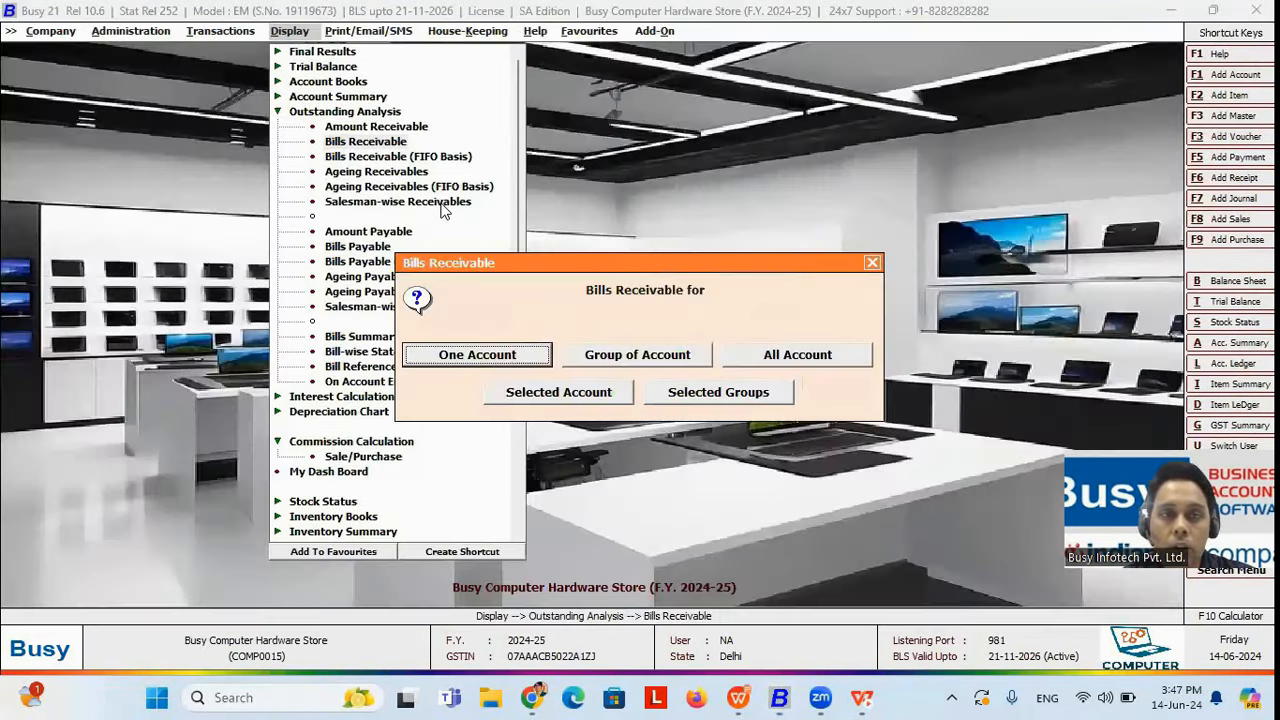
{"action": "key", "text": "Escape"}
{"action": "key", "text": "Left"}
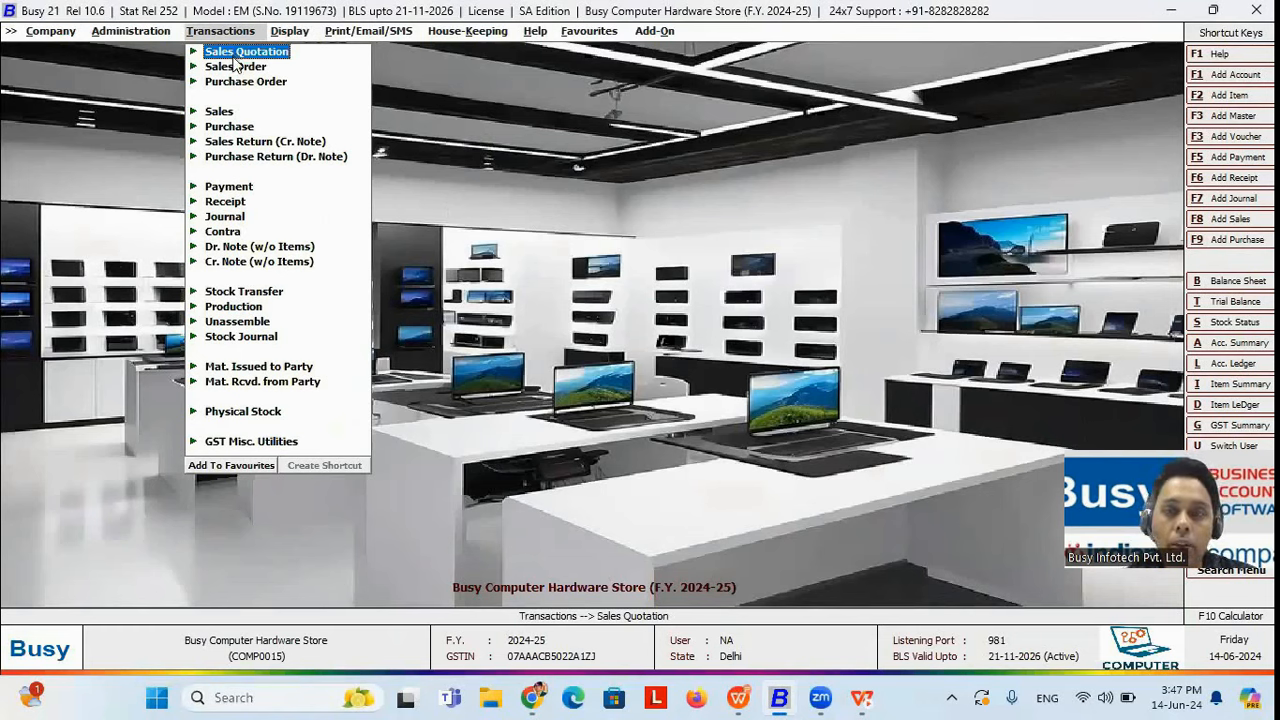
{"action": "key", "text": "Left"}
{"action": "key", "text": "Escape"}
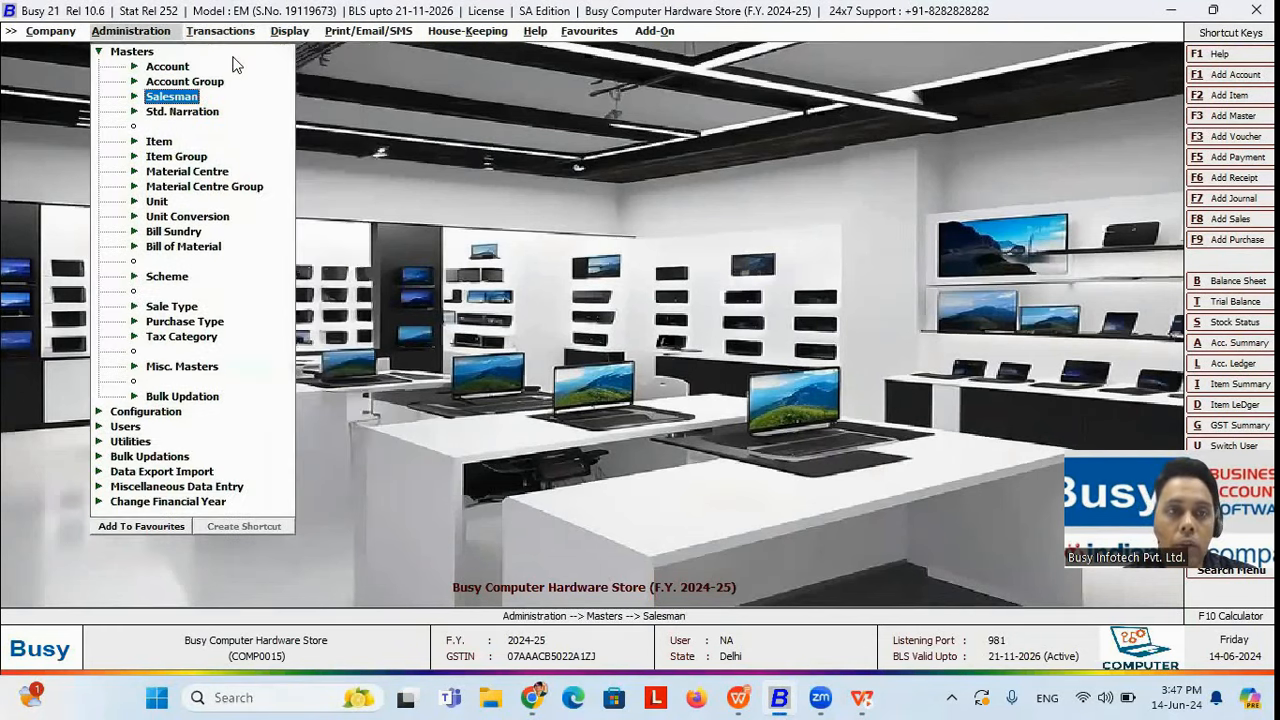
- Open the Inventory section of Features / Options under Configuration
{"action": "key", "text": "Escape"}
{"action": "key", "text": "Down"}
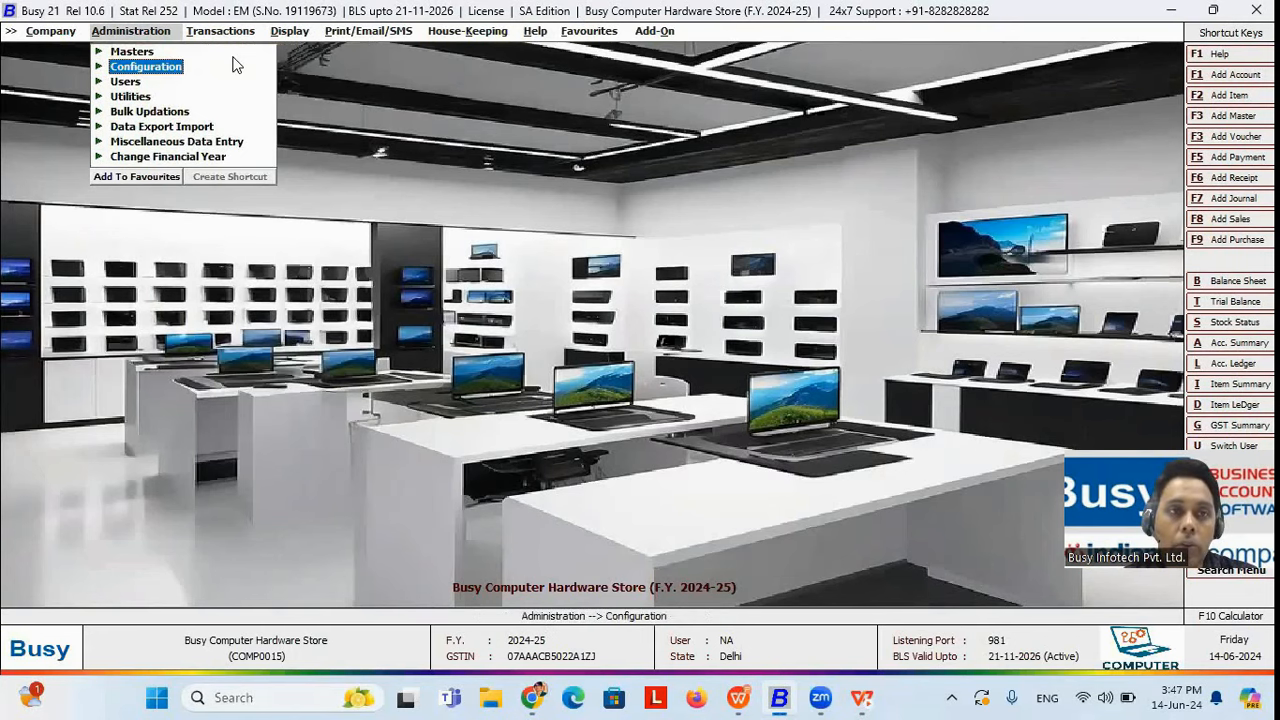
{"action": "key", "text": "Return"}
{"action": "key", "text": "Return"}
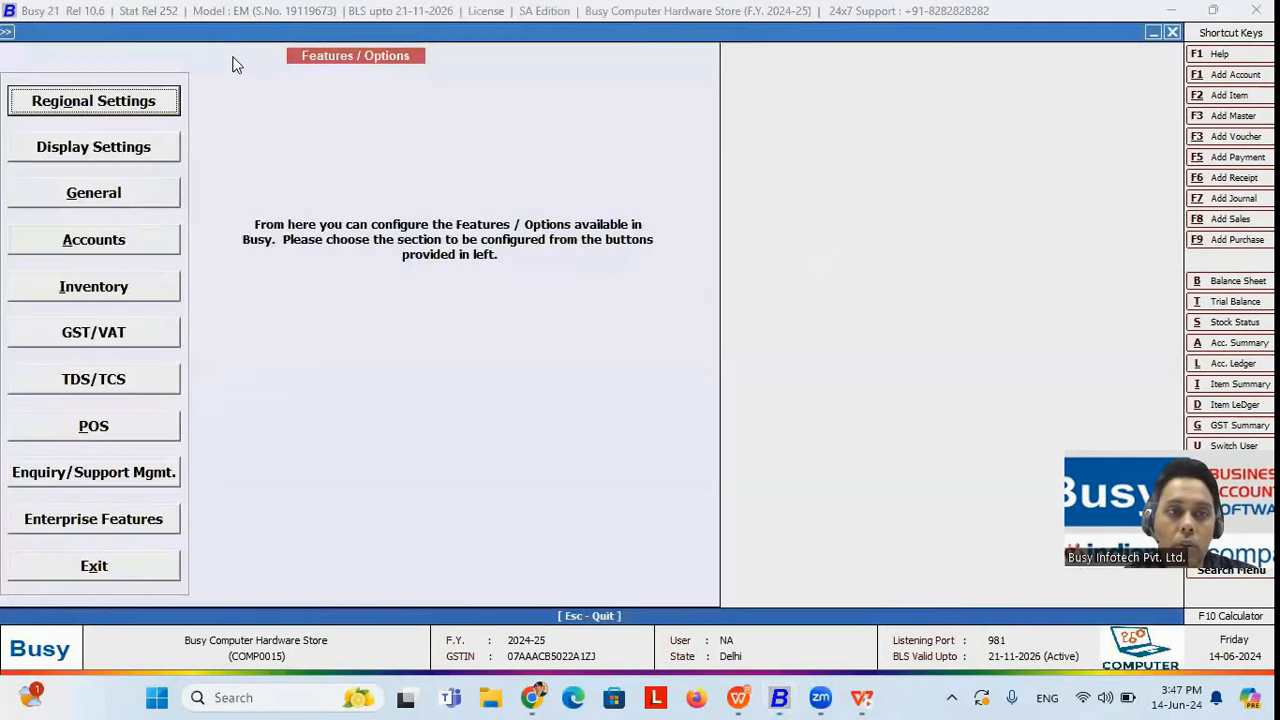
{"action": "key", "text": "Return"}
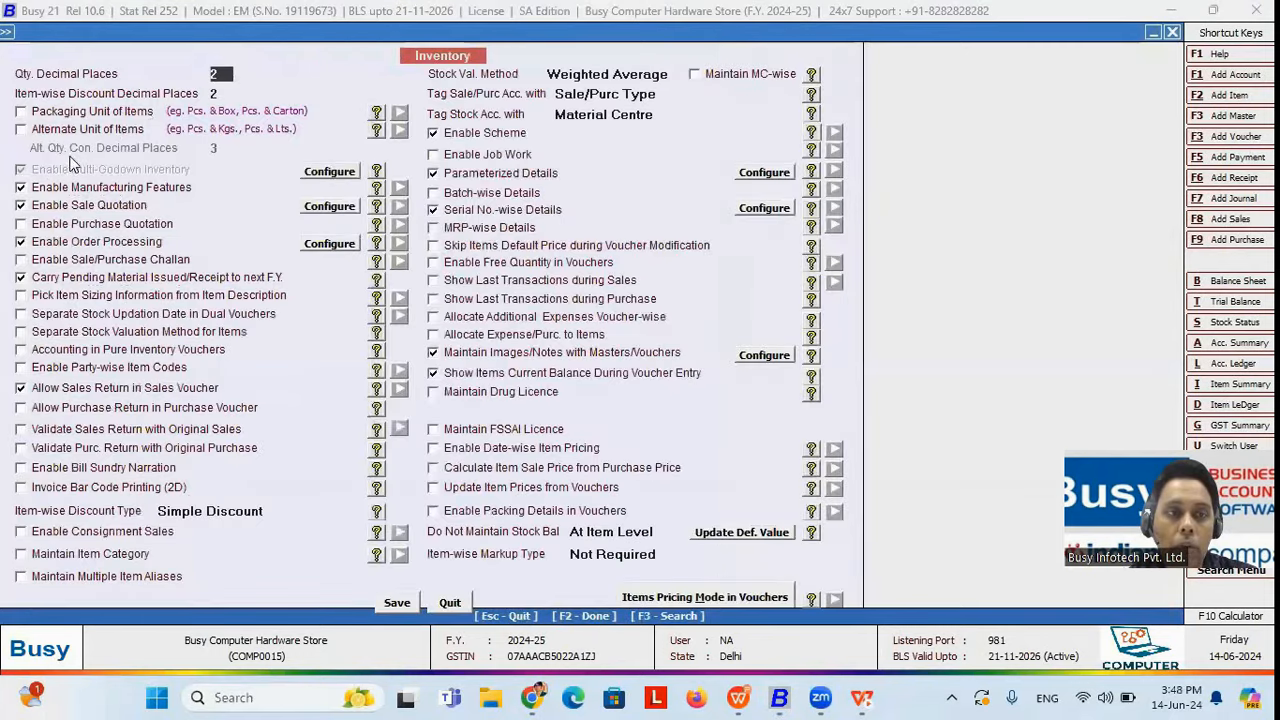
- Disable and re-enable Enable Sale Quotation and Enable Order Processing, and leave the Inventory options
{"action": "left_click", "coordinate": [33, 210]}
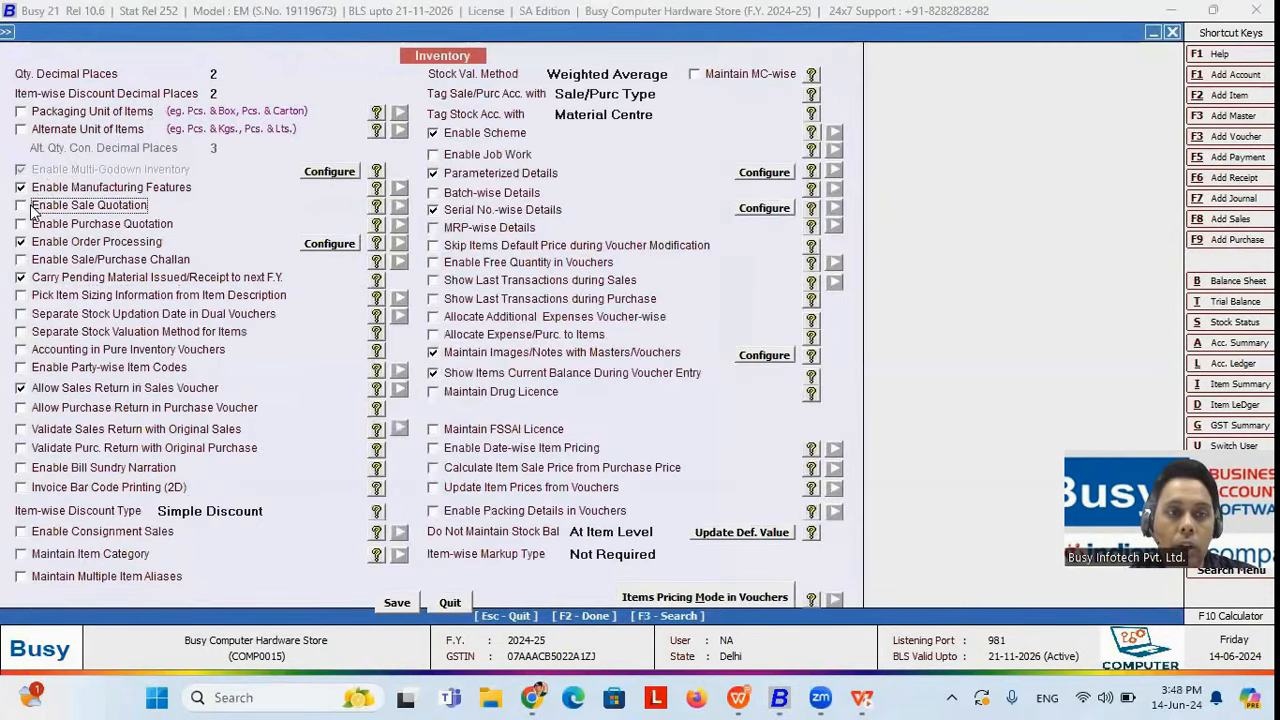
{"action": "left_click", "coordinate": [33, 210]}
{"action": "key", "text": "Return"}
{"action": "left_click", "coordinate": [33, 248]}
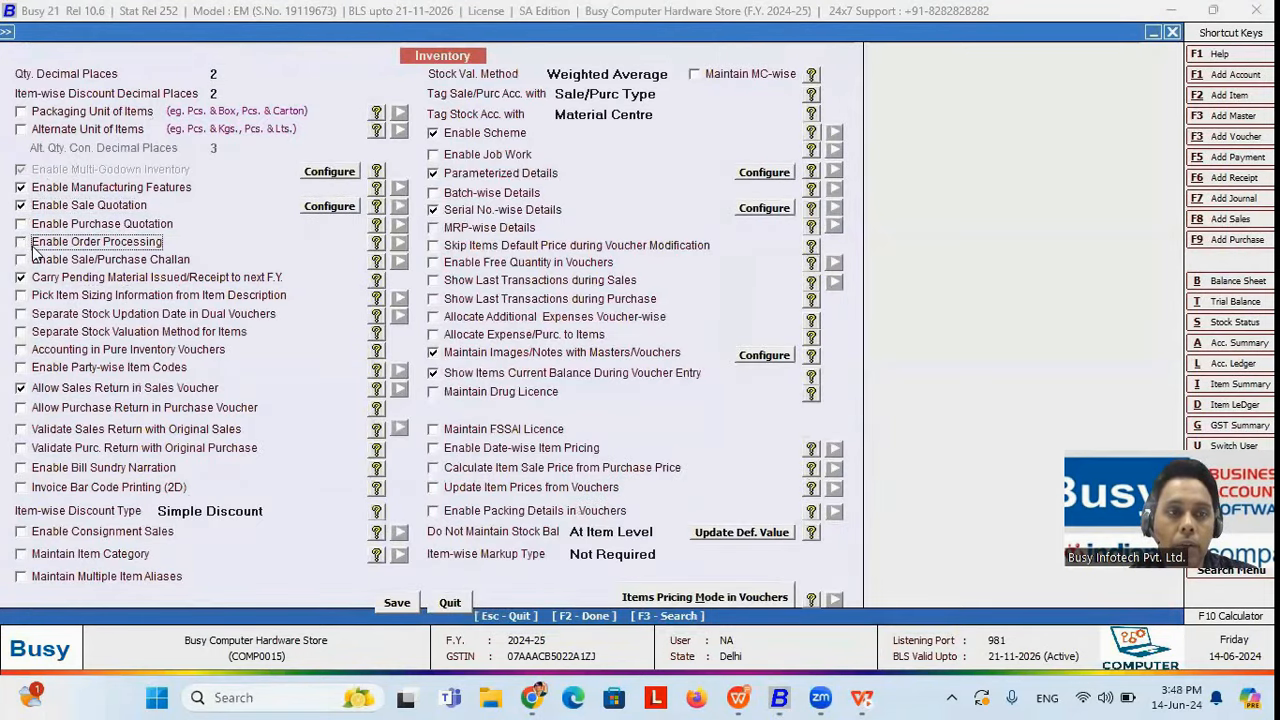
{"action": "left_click", "coordinate": [33, 250]}
{"action": "key", "text": "Return"}
{"action": "key", "text": "Escape"}
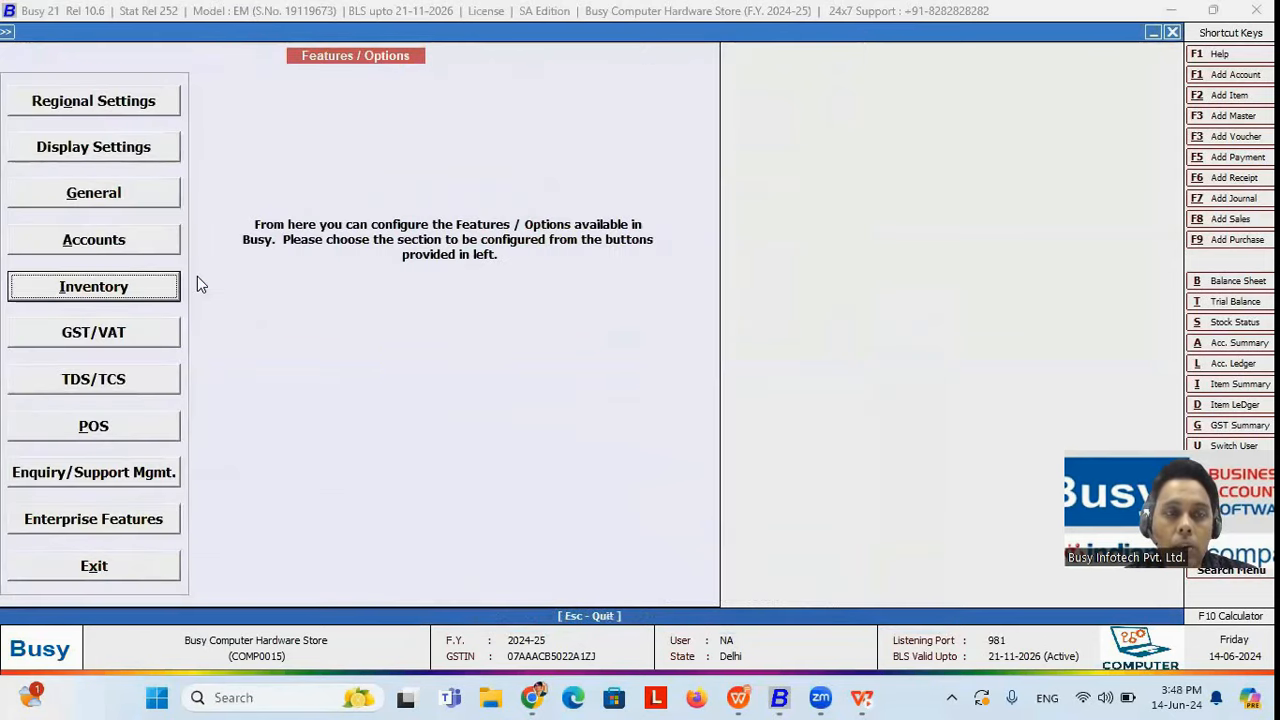
- Close Features / Options and start adding a new Sales Quotation
{"action": "key", "text": "Escape"}
{"action": "key", "text": "Right"}
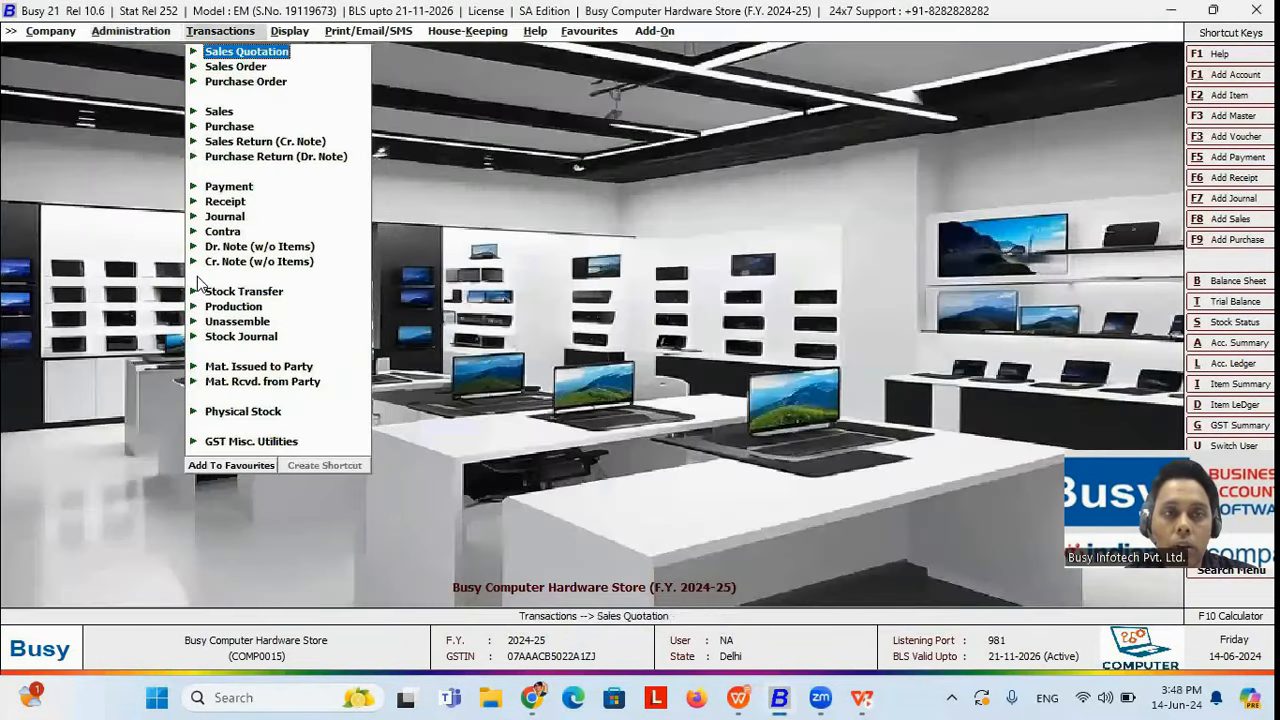
{"action": "key", "text": "Down"}
{"action": "key", "text": "Up"}
{"action": "key", "text": "Return"}
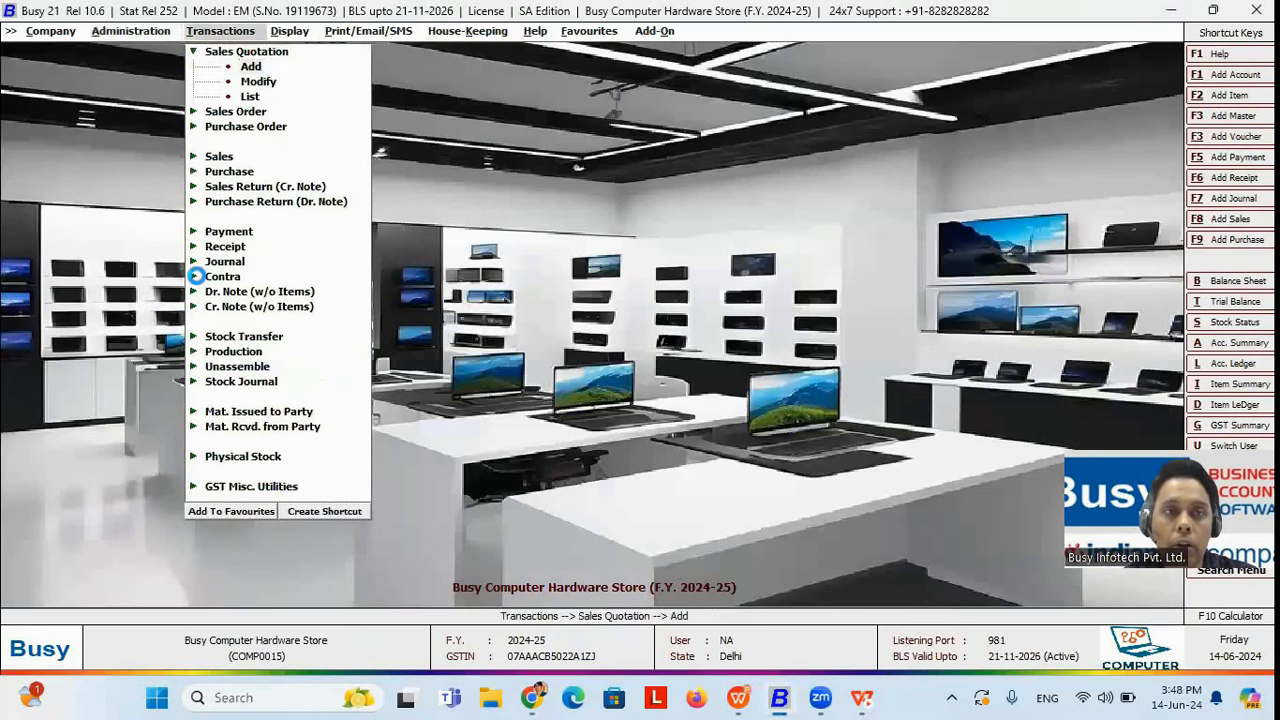
{"action": "key", "text": "Return"}
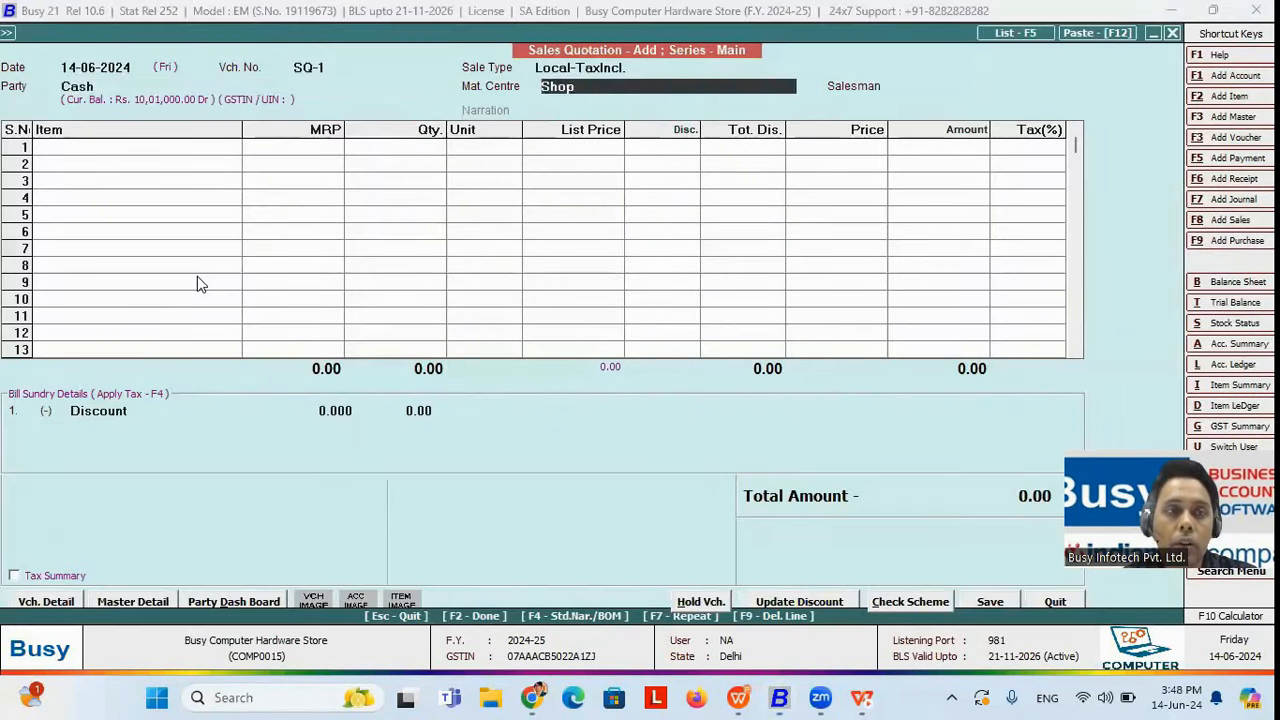
- Set the quotation's party to Arora Goods Exporters Limited, sale type Local-MultiRate, material centre Shop, and pick the first listed salesman
{"action": "key", "text": "Down"}
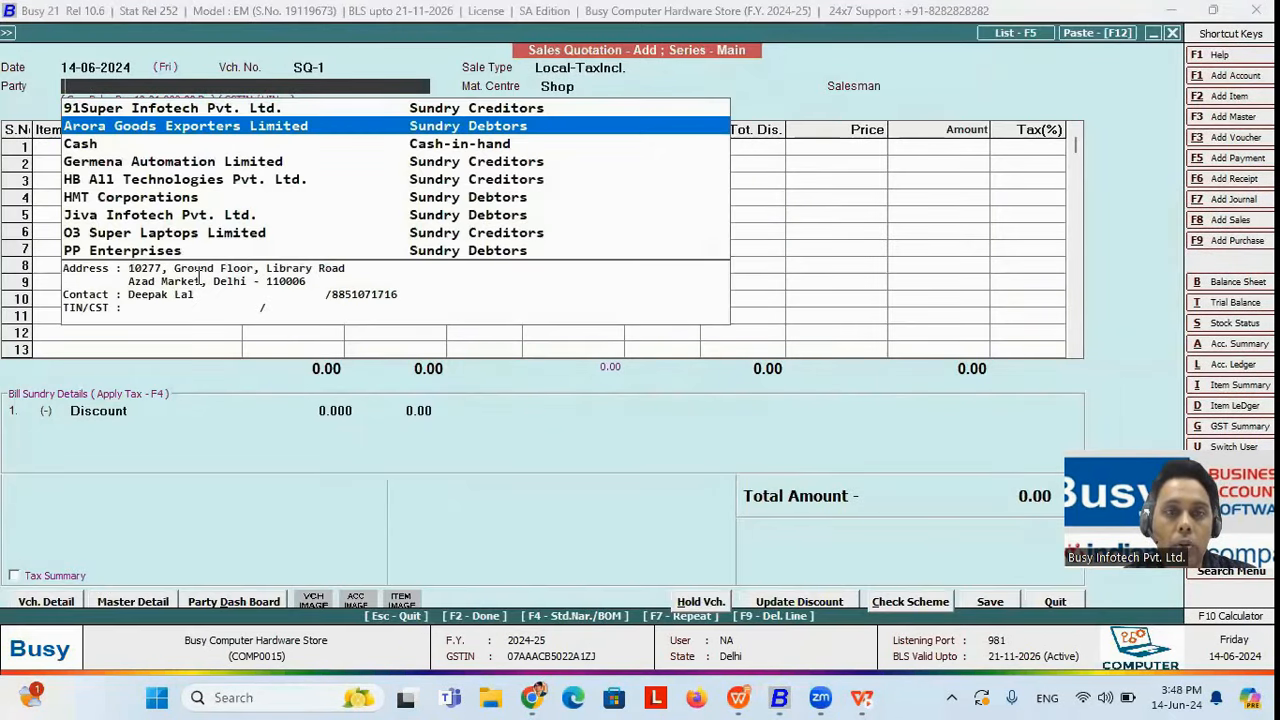
{"action": "key", "text": "Return"}
{"action": "key", "text": "Return"}
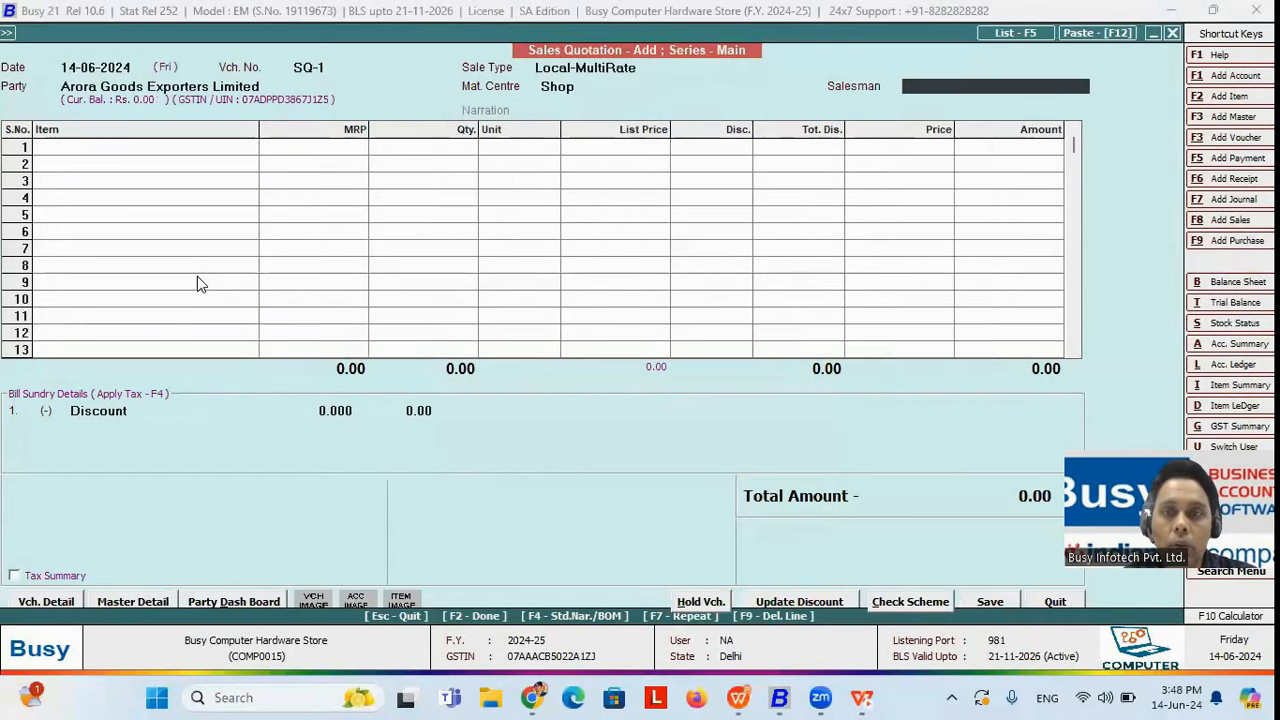
{"action": "key", "text": "Return"}
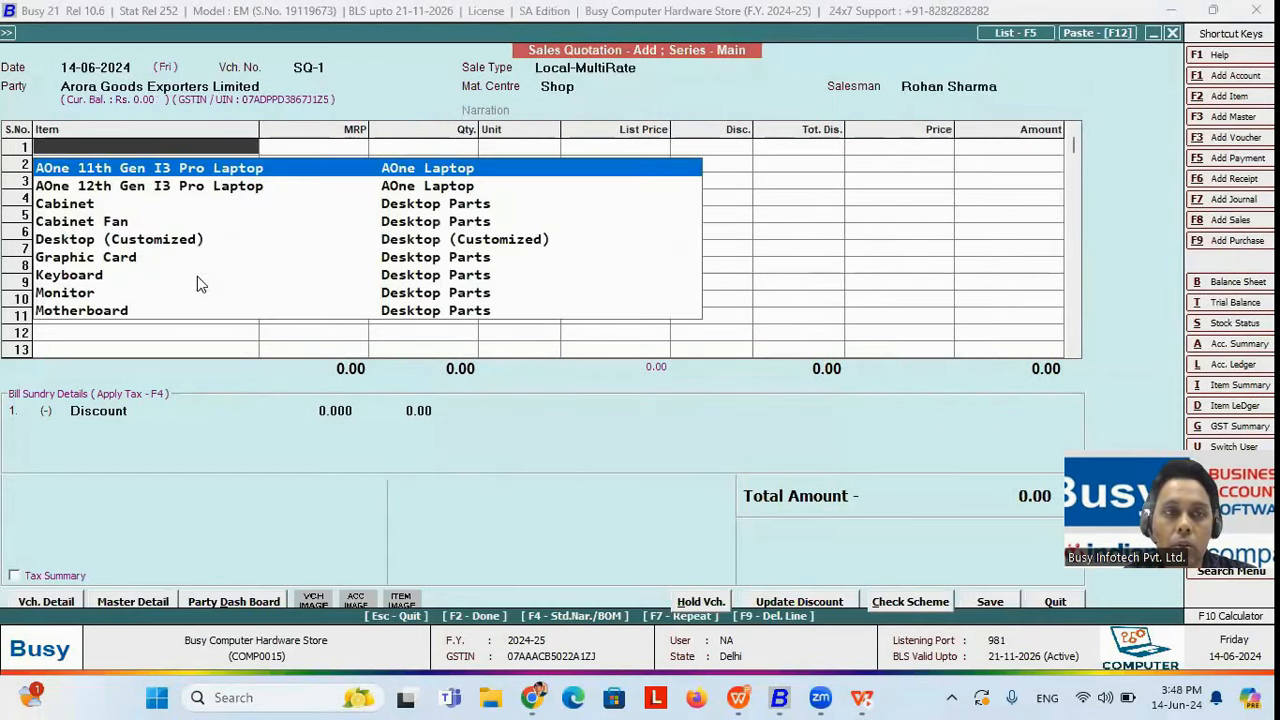
- Add AOne 11th Gen I3 Pro Laptop with quantity 2 to the quotation, save it and close the form
{"action": "key", "text": "Return"}
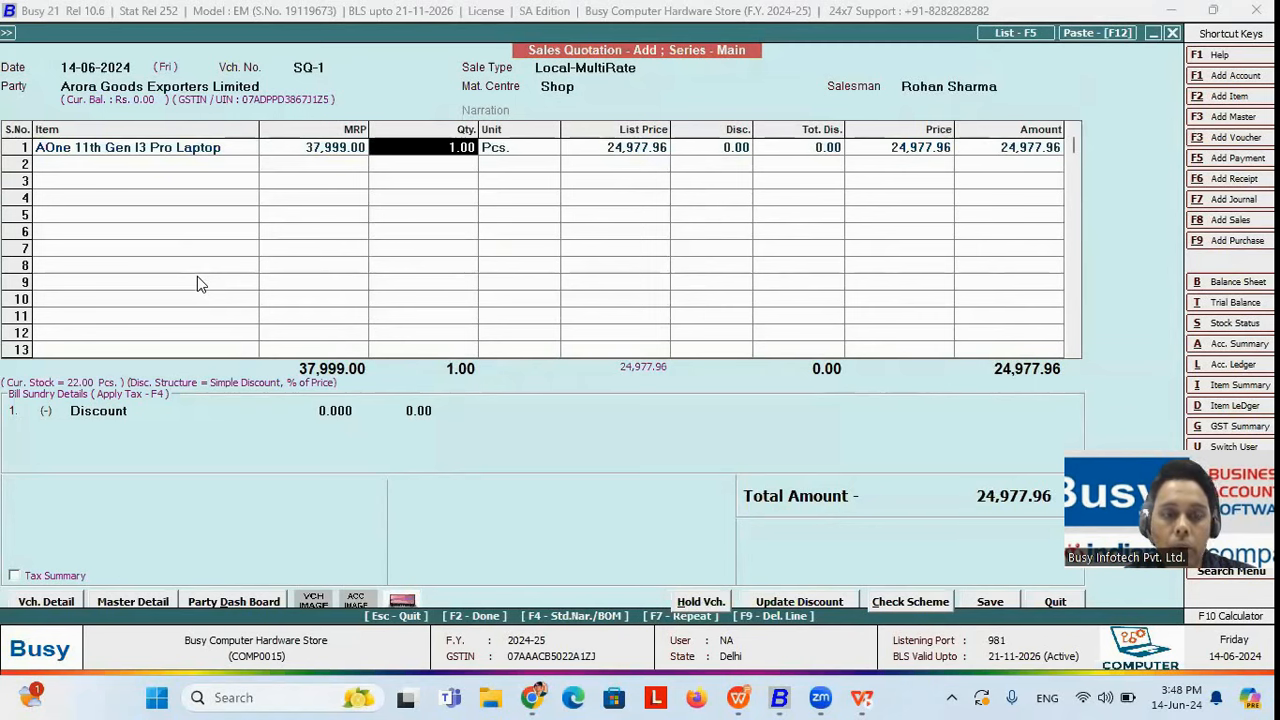
{"action": "type", "text": "2"}
{"action": "key", "text": "Return"}
{"action": "key", "text": "F2"}
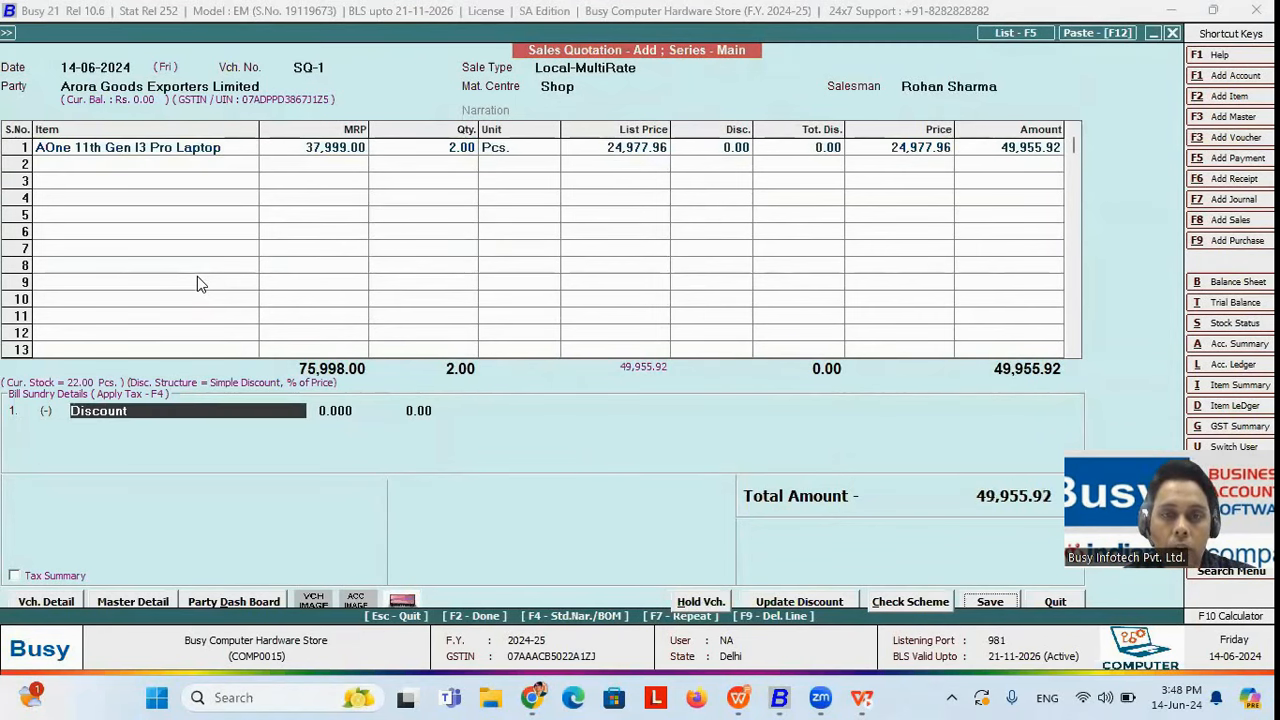
{"action": "key", "text": "Escape"}
{"action": "key", "text": "Escape"}
{"action": "key", "text": "Escape"}
- Start adding a new Sales Order
{"action": "key", "text": "Down"}
{"action": "key", "text": "Down"}
{"action": "key", "text": "Down"}
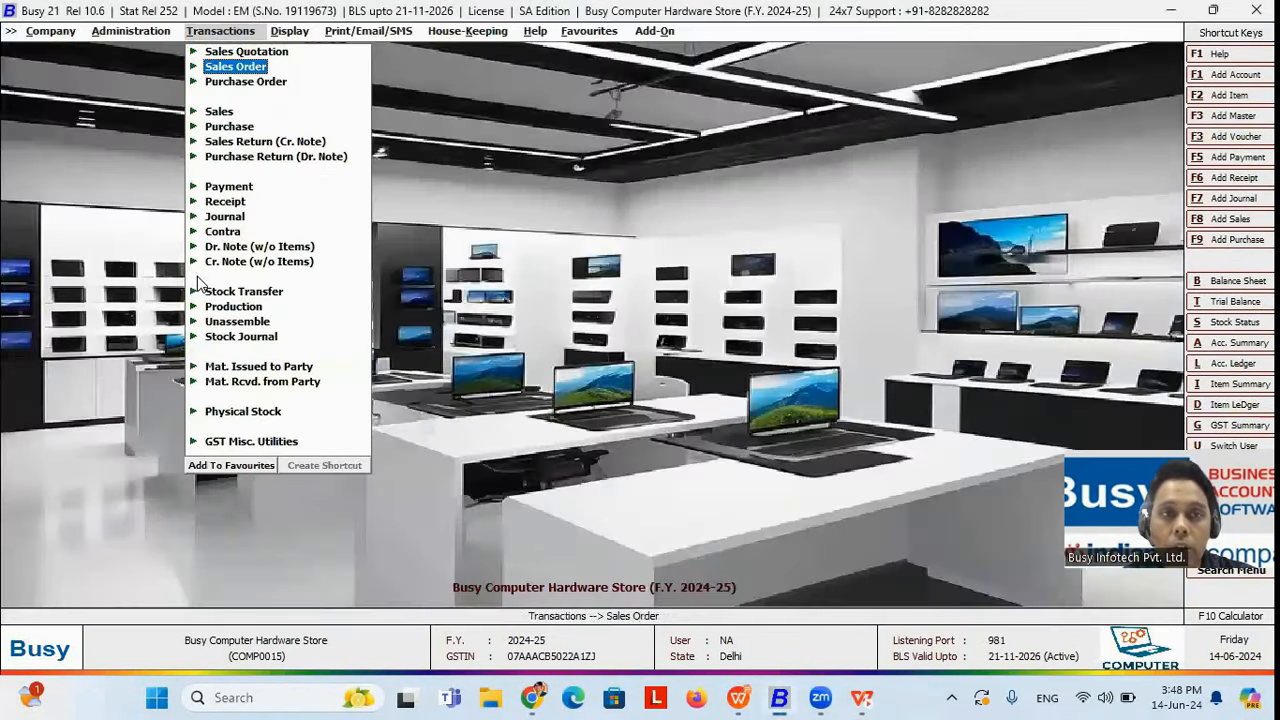
{"action": "key", "text": "Down"}
{"action": "key", "text": "Up"}
{"action": "key", "text": "Up"}
{"action": "key", "text": "Up"}
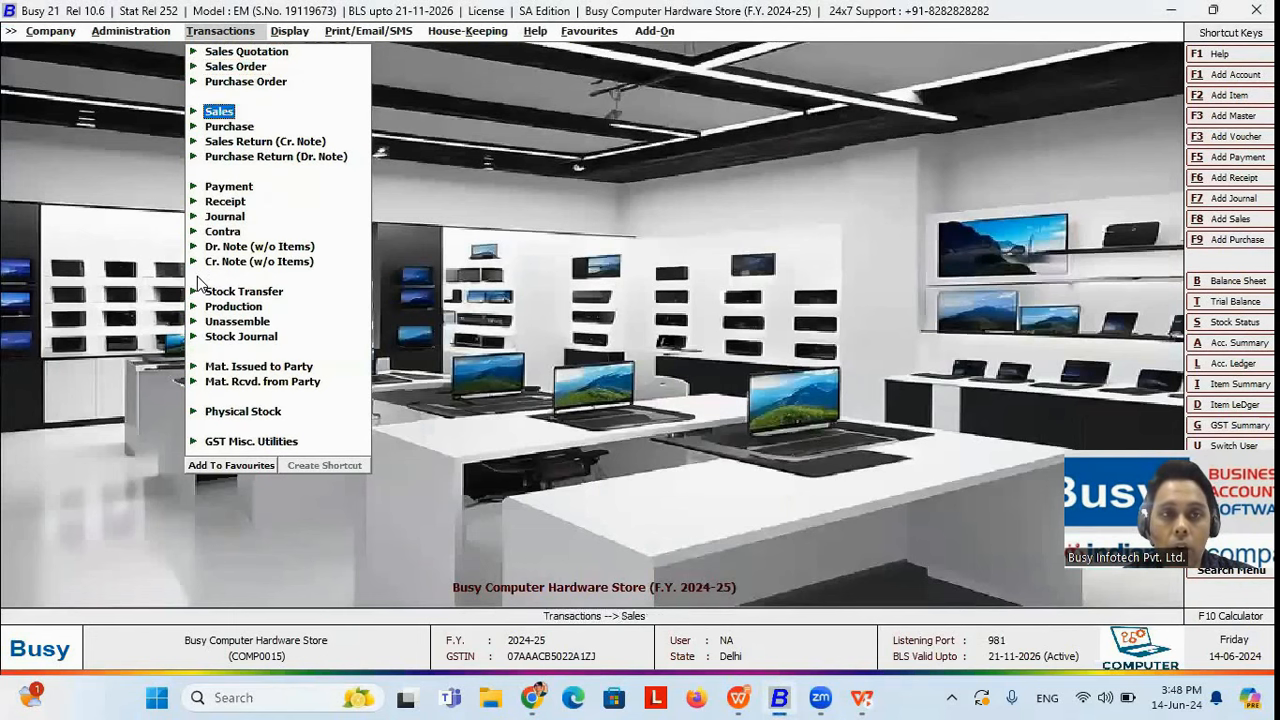
{"action": "key", "text": "Return"}
{"action": "key", "text": "Return"}
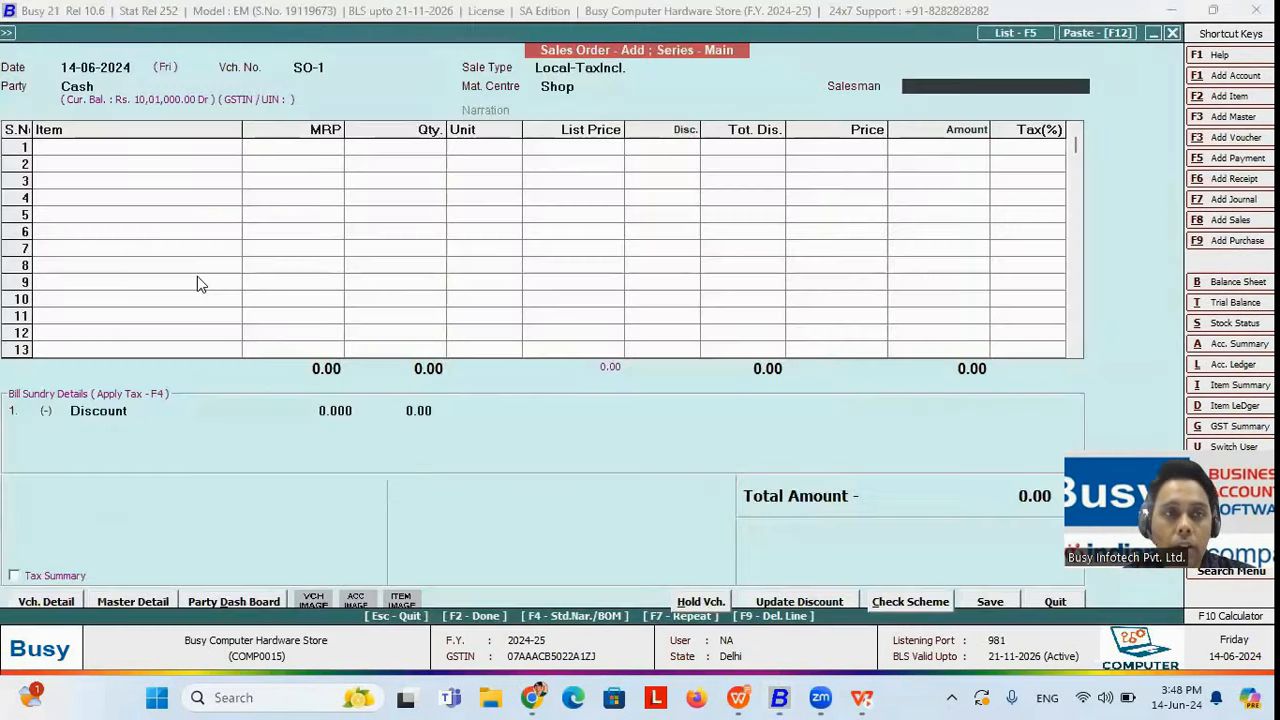
- Set the sales order's party to Arora Goods Exporters Limited, sale type Local-MultiRate, material centre Shop, and pick the quotation's salesman
{"action": "key", "text": "Down"}
{"action": "key", "text": "Return"}
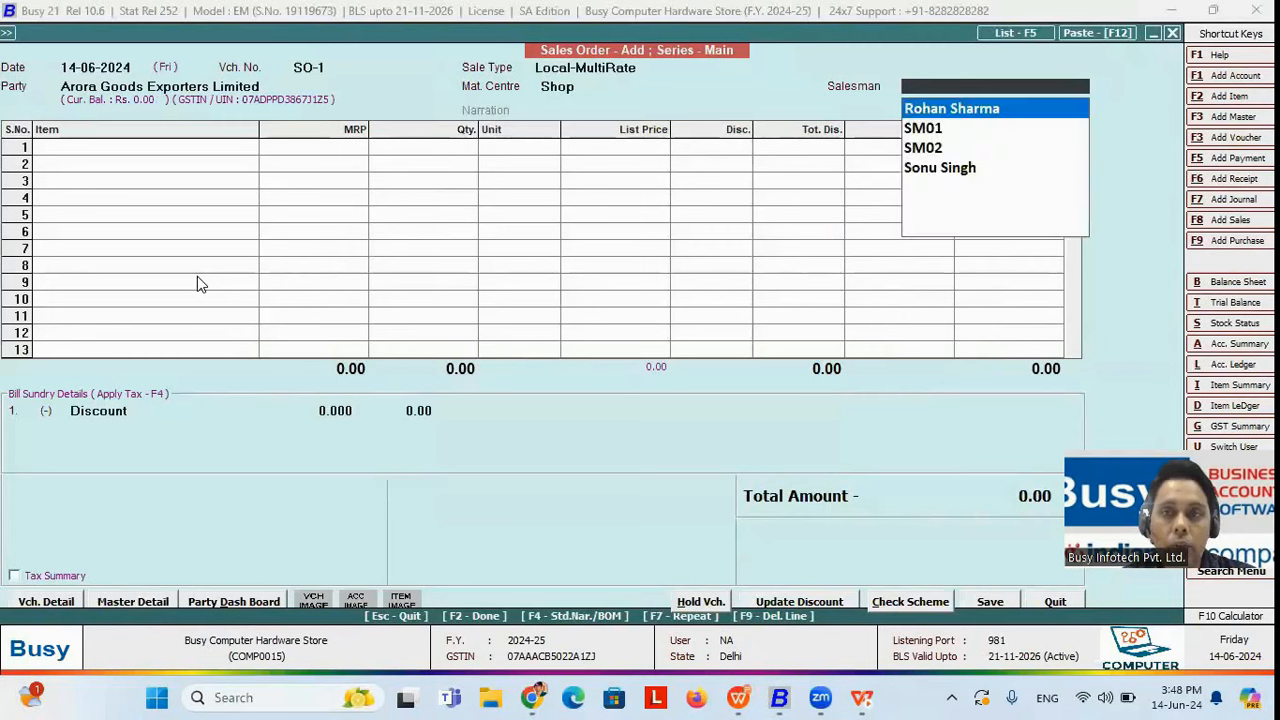
{"action": "key", "text": "Return"}
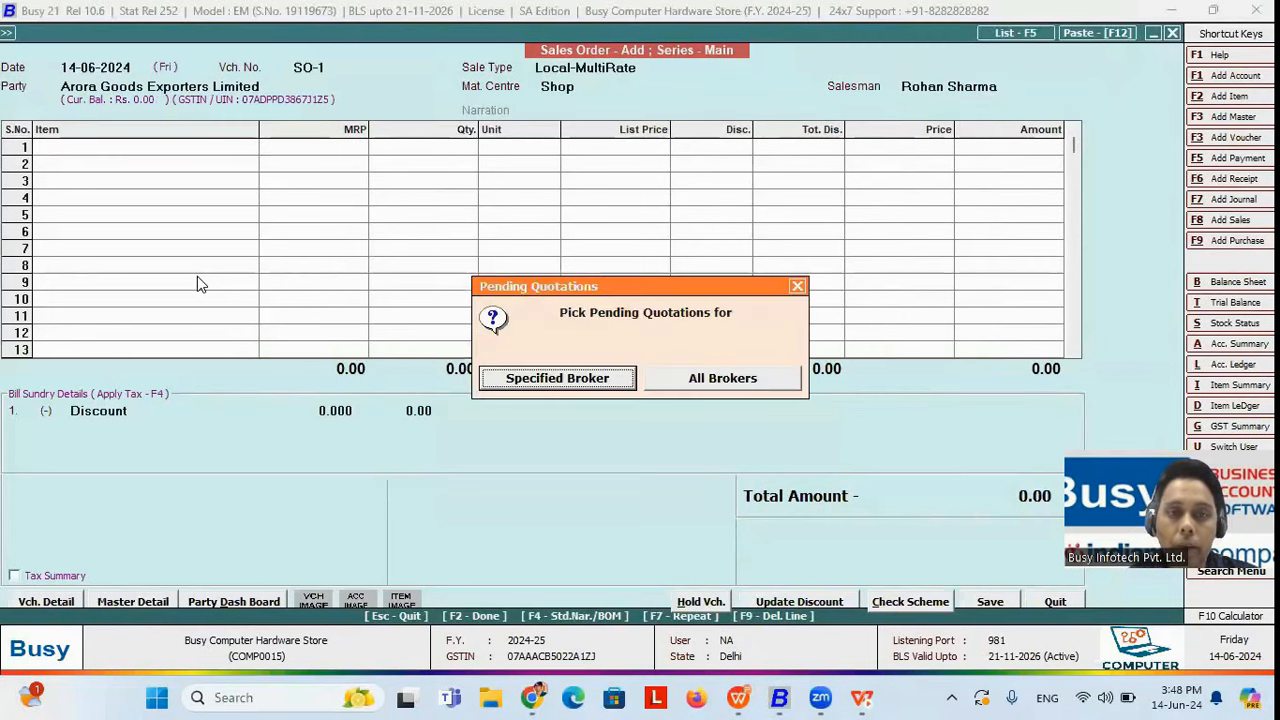
- Load the items of pending quotation SQ-1 for all brokers and update the billing details from the quotation
{"action": "key", "text": "Right"}
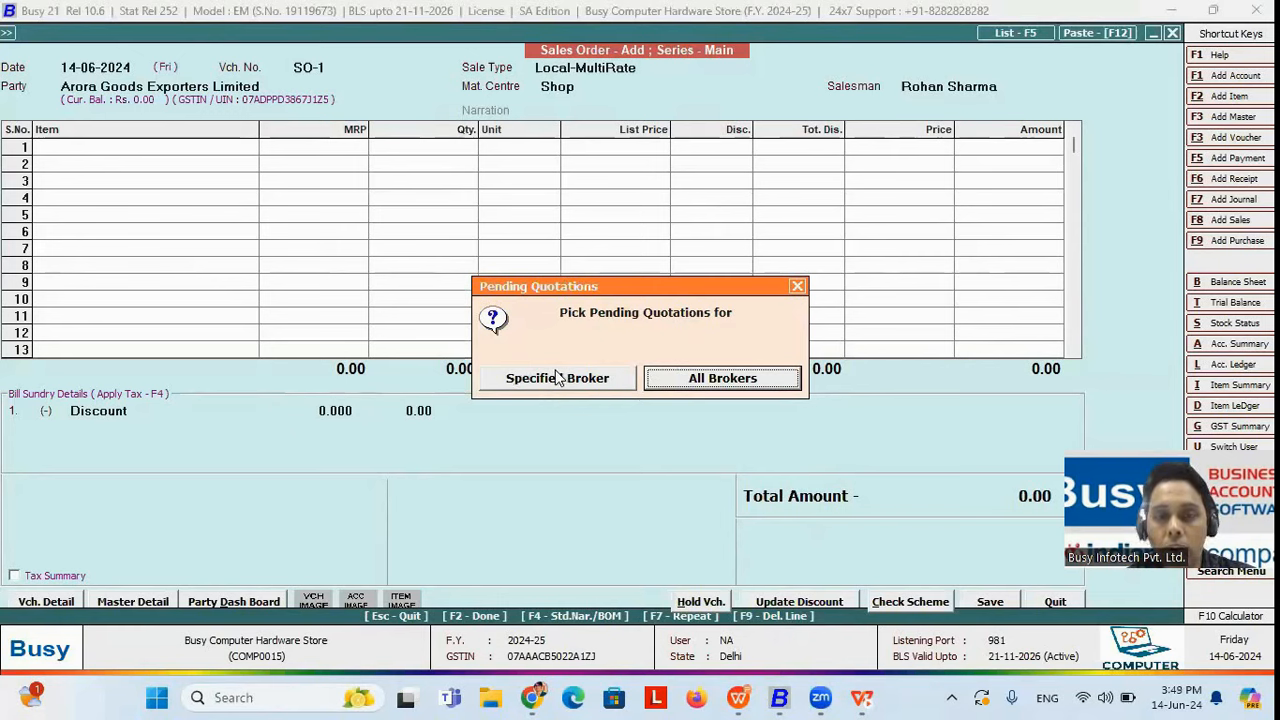
{"action": "left_click", "coordinate": [725, 380]}
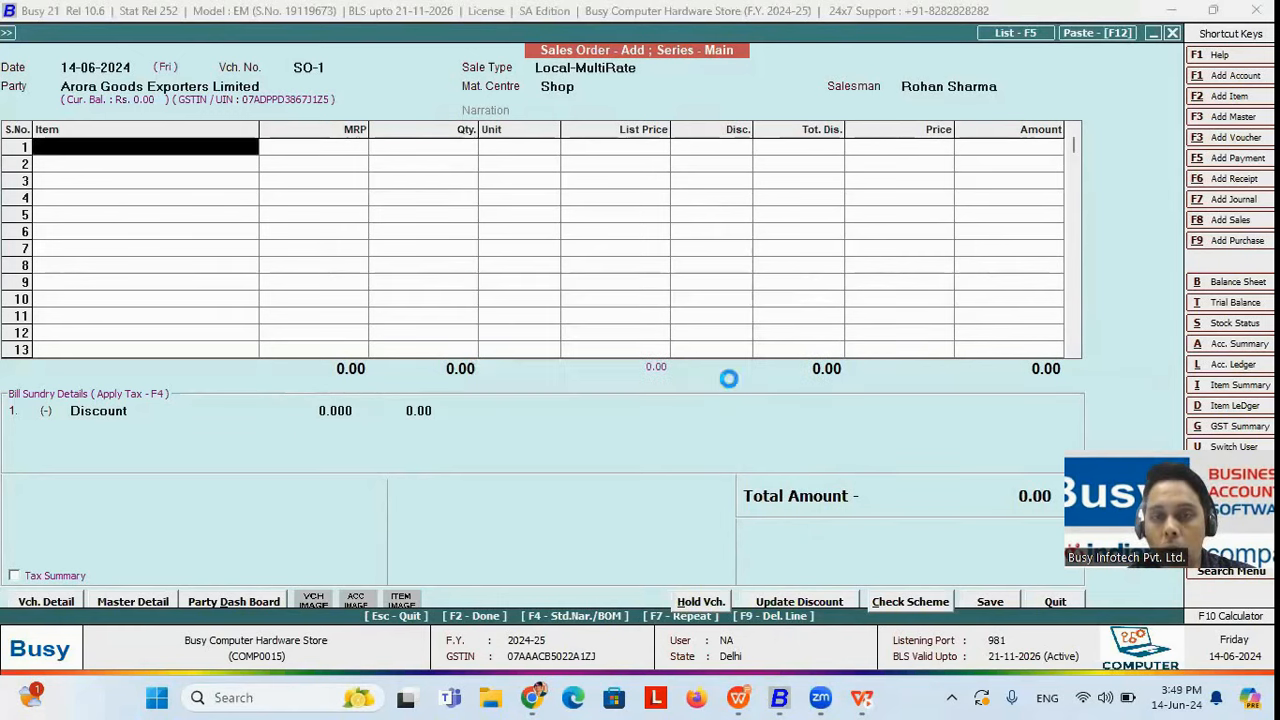
{"action": "left_click", "coordinate": [481, 199]}
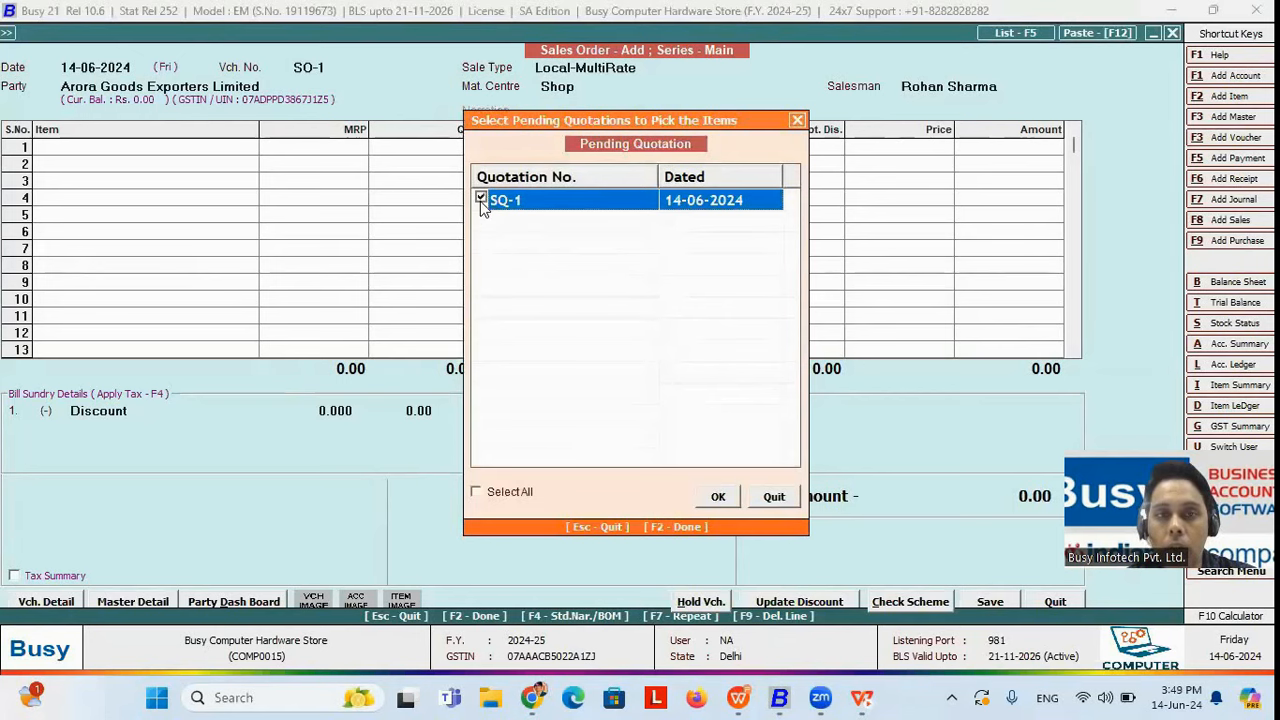
{"action": "left_click", "coordinate": [718, 498]}
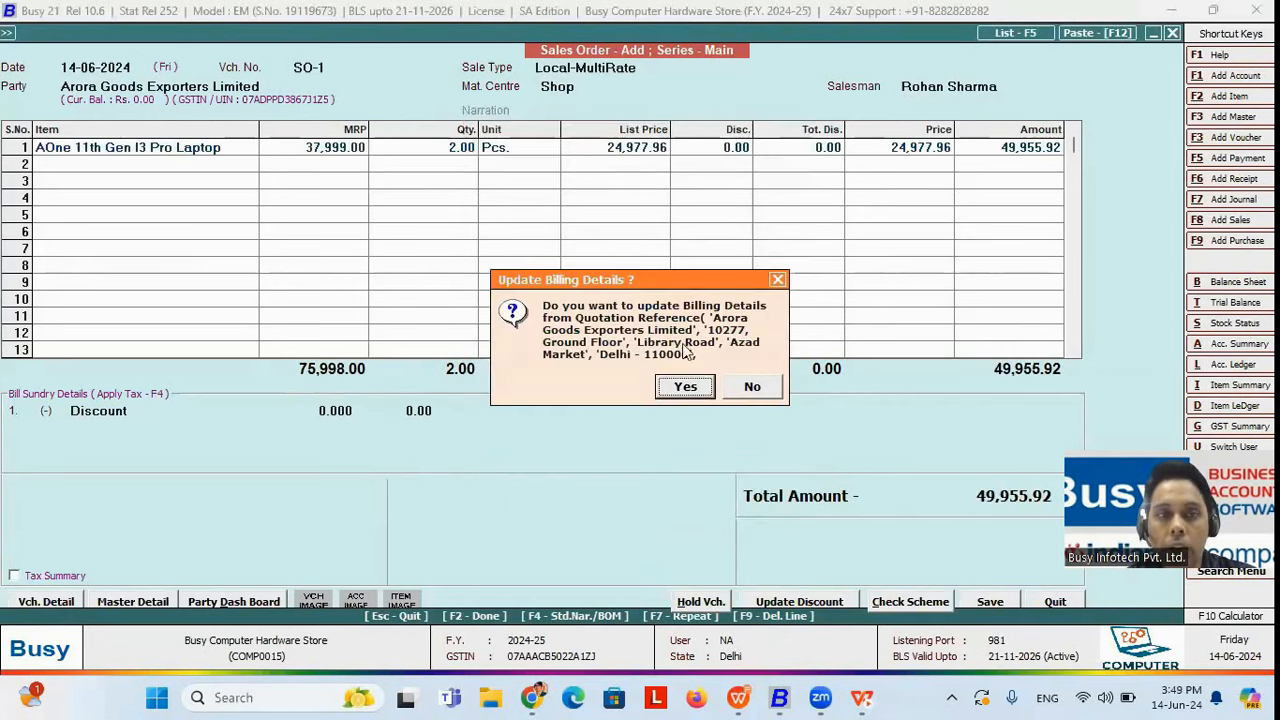
{"action": "left_click", "coordinate": [697, 390]}
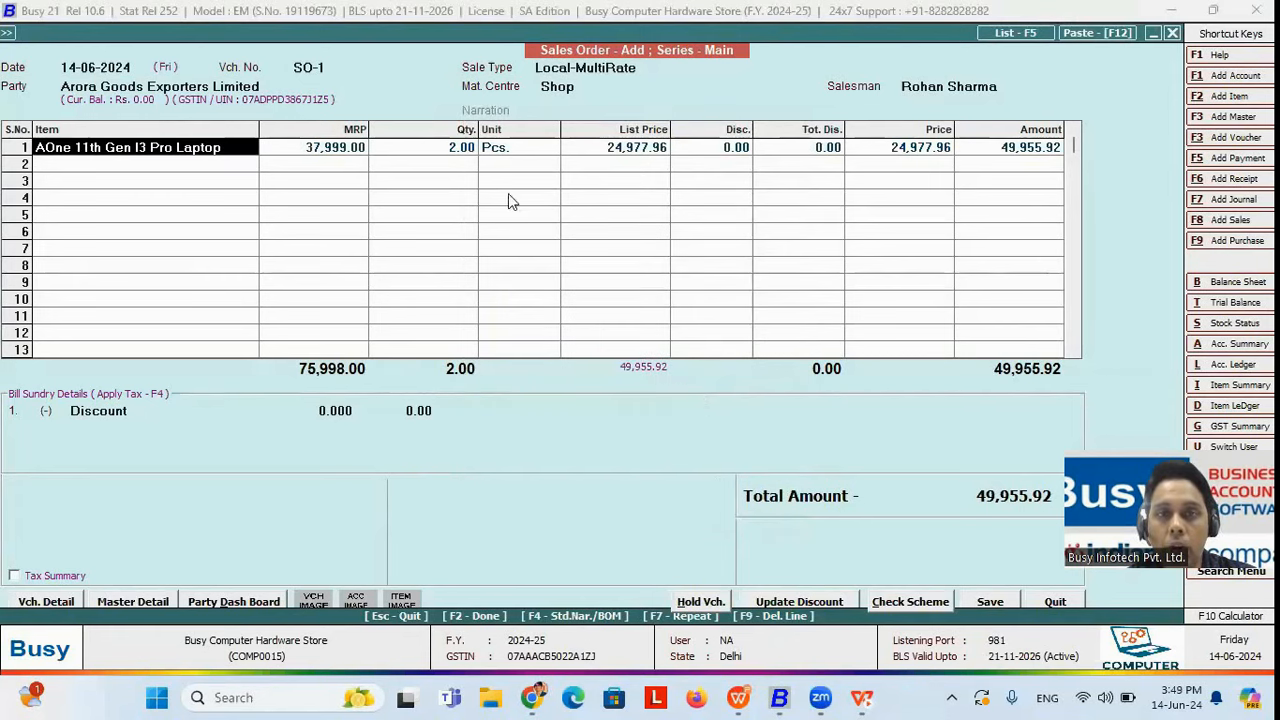
- Set the order quantity of AOne 11th Gen I3 Pro Laptop to 1
{"action": "left_click", "coordinate": [437, 152]}
{"action": "left_click", "coordinate": [437, 152]}
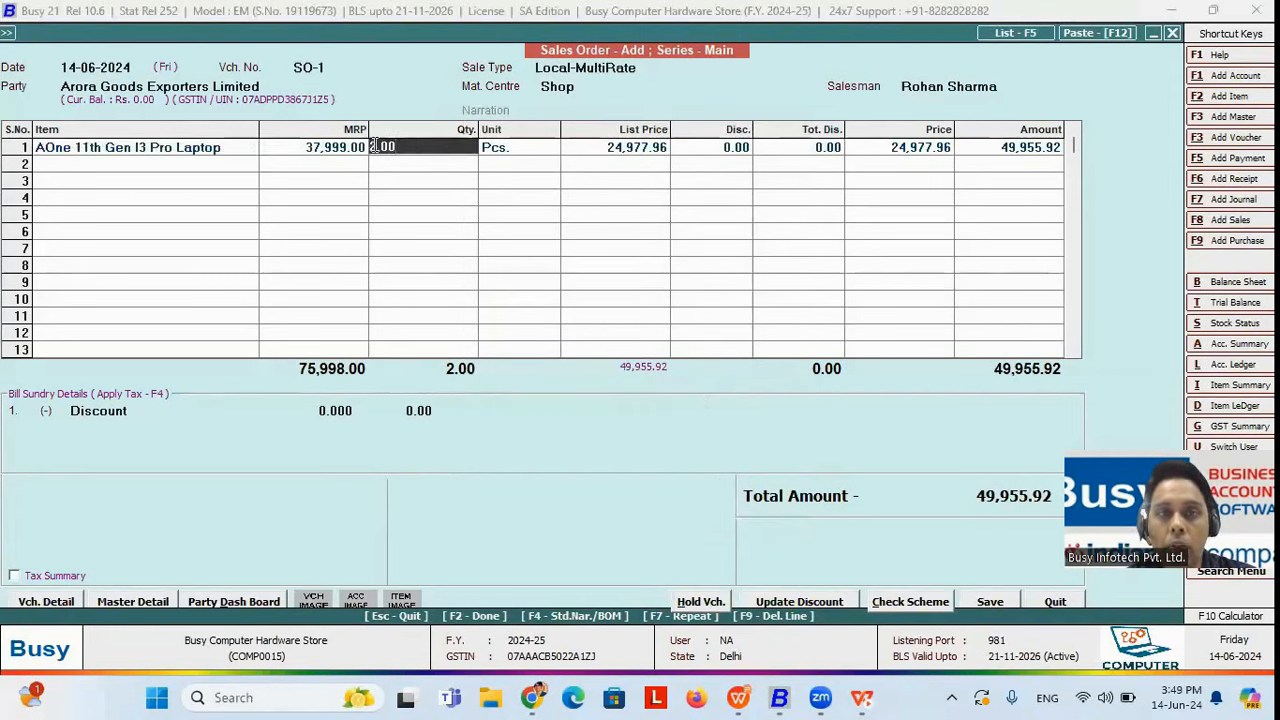
{"action": "key", "text": "BackSpace"}
{"action": "type", "text": "1"}
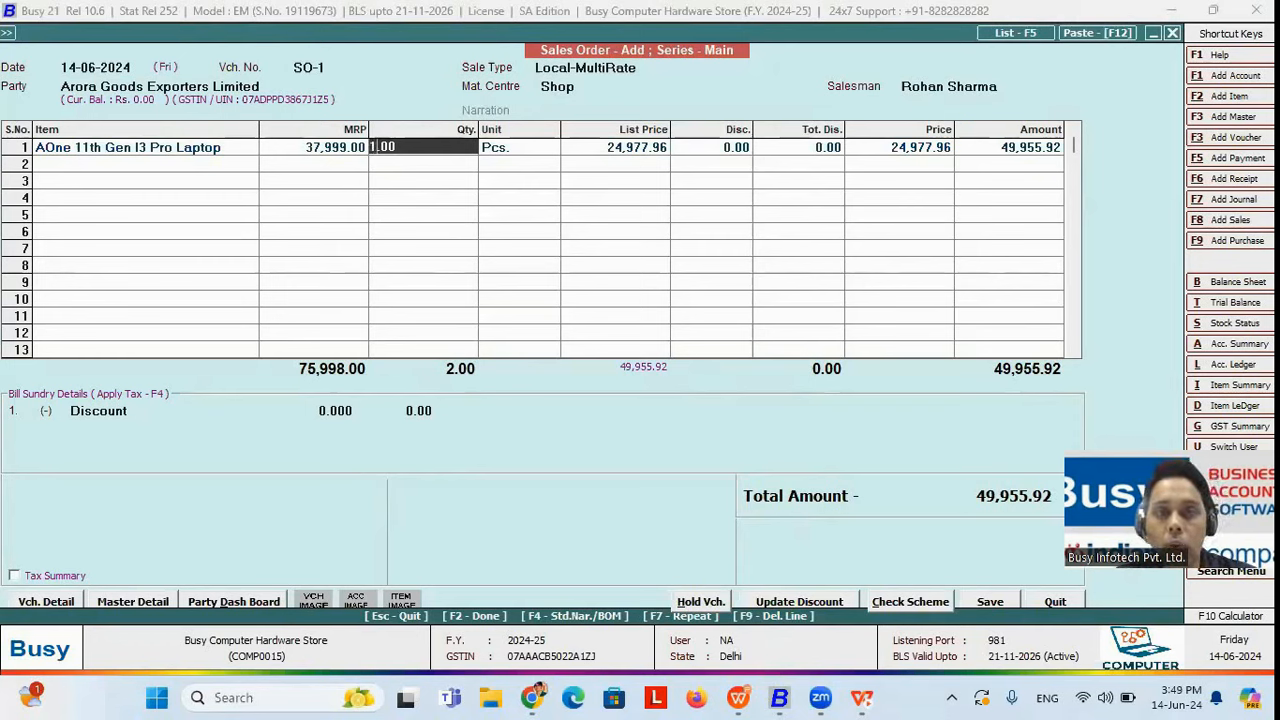
{"action": "key", "text": "Return"}
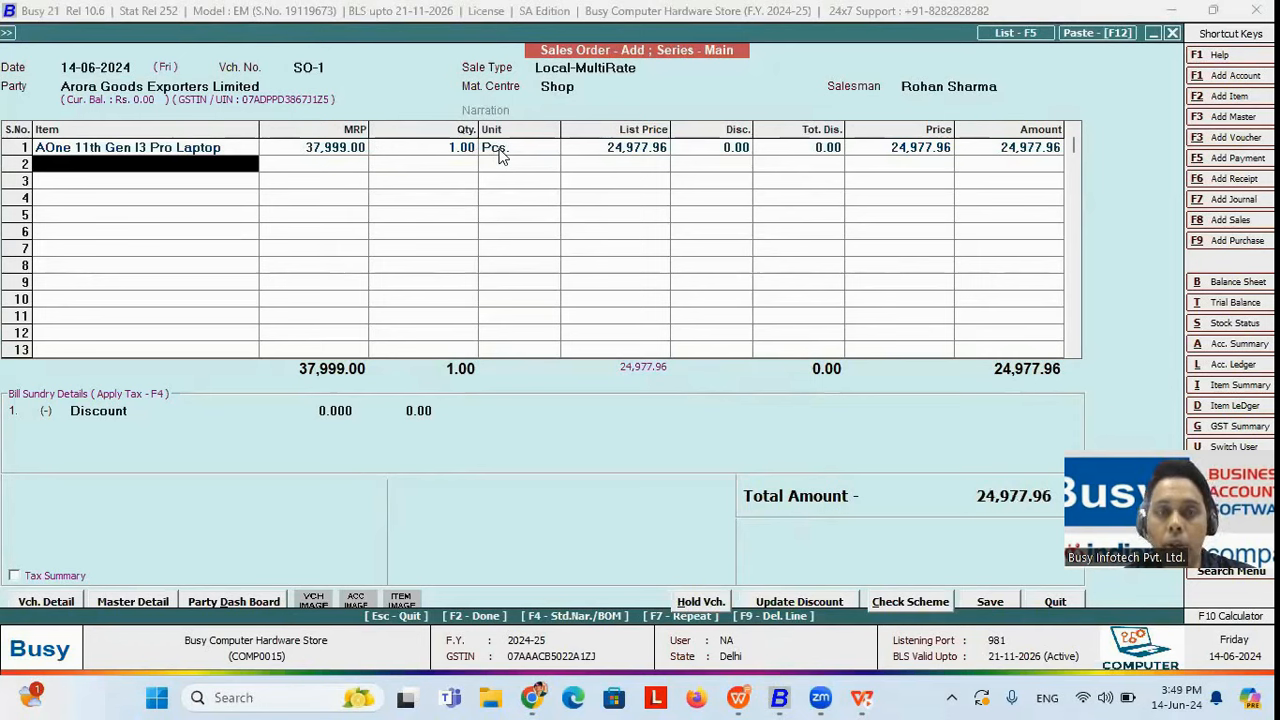
- Finish the item entry, save the sales order and close the form
{"action": "key", "text": "Return"}
{"action": "key", "text": "Left"}
{"action": "key", "text": "Return"}
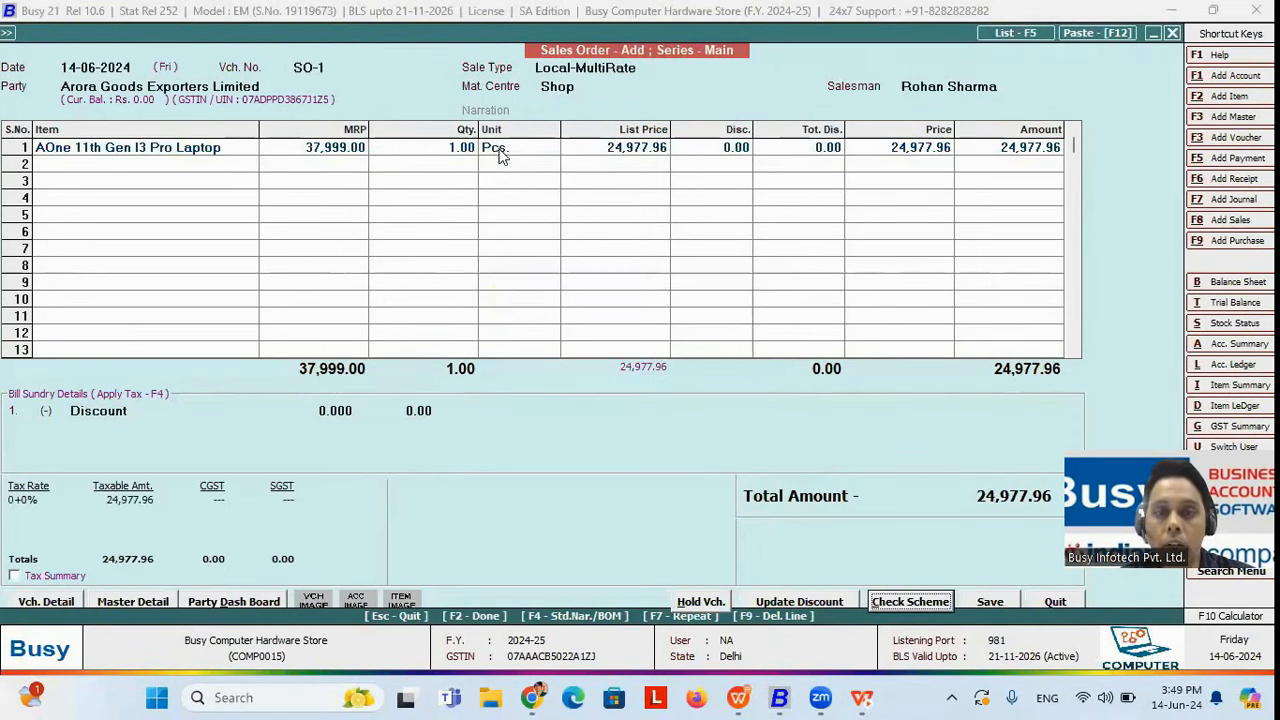
{"action": "key", "text": "Return"}
{"action": "key", "text": "Return"}
{"action": "key", "text": "Escape"}
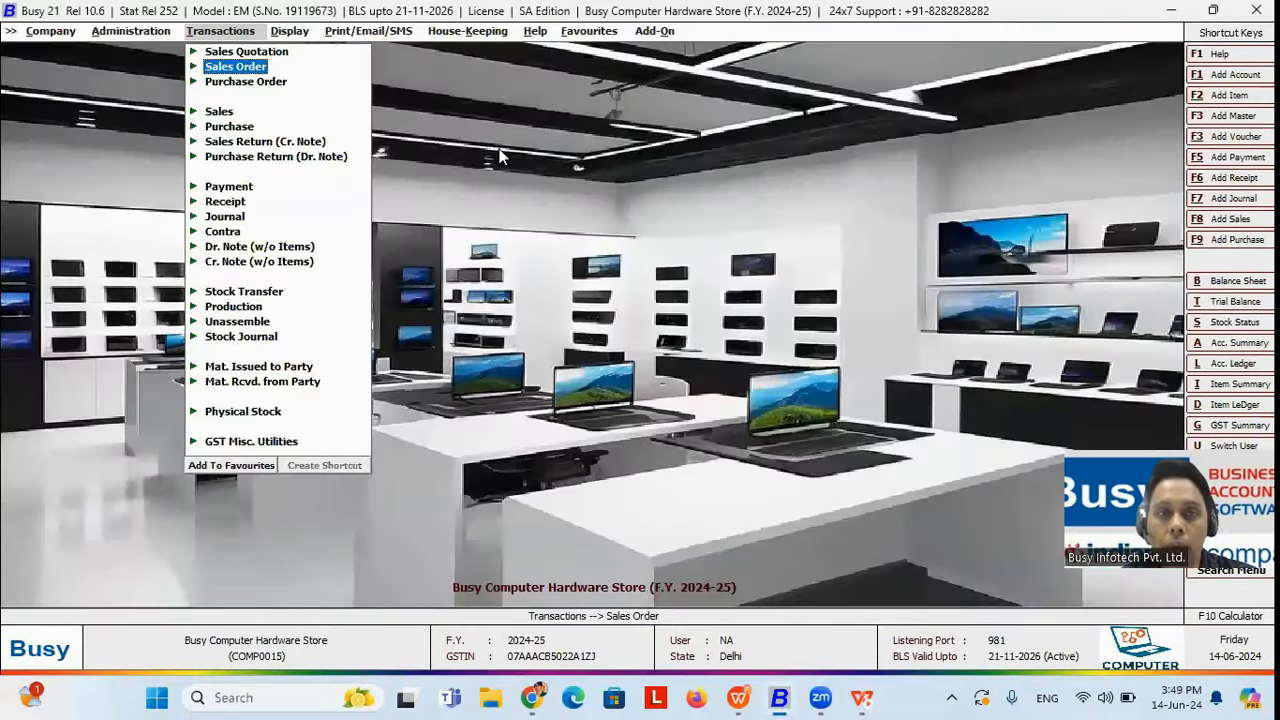
- Expand the Quotation/Order Processing reports under Display
{"action": "key", "text": "Right"}
{"action": "key", "text": "Left"}
{"action": "key", "text": "Down"}
{"action": "key", "text": "Down"}
{"action": "key", "text": "Down"}
{"action": "key", "text": "Down"}
{"action": "key", "text": "Down"}
{"action": "key", "text": "Down"}
{"action": "key", "text": "Down"}
{"action": "key", "text": "Down"}
{"action": "key", "text": "Down"}
{"action": "key", "text": "Down"}
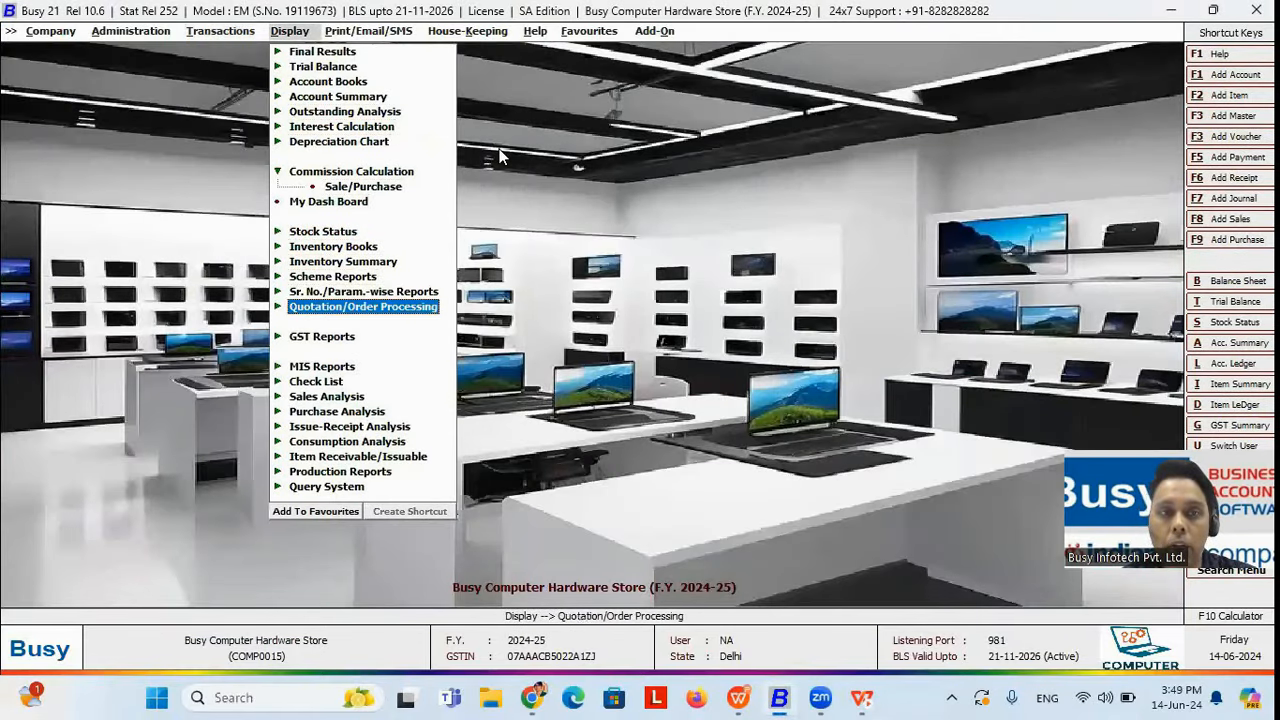
{"action": "key", "text": "Return"}
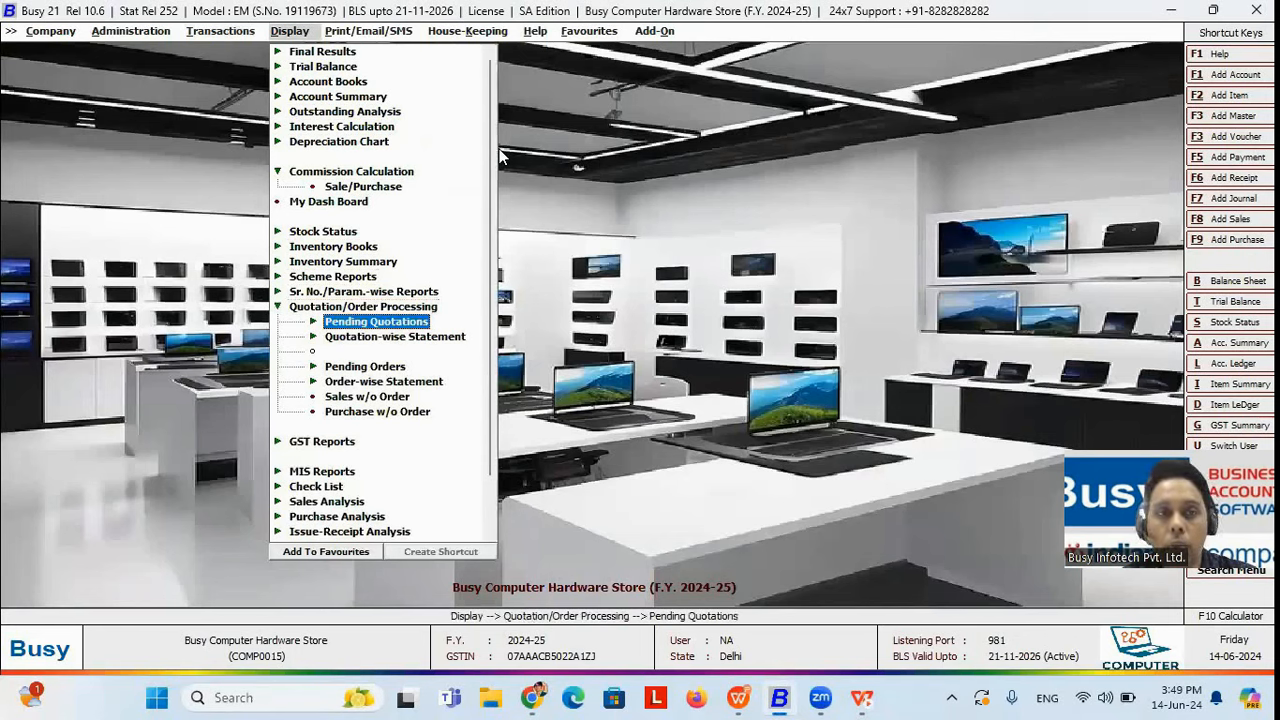
- Generate the party-wise pending sales quotations report for all accounts and all items from 1-4-2024 to 14-6-2024
{"action": "key", "text": "Down"}
{"action": "key", "text": "Up"}
{"action": "key", "text": "Return"}
{"action": "key", "text": "Down"}
{"action": "key", "text": "Up"}
{"action": "key", "text": "Down"}
{"action": "key", "text": "Up"}
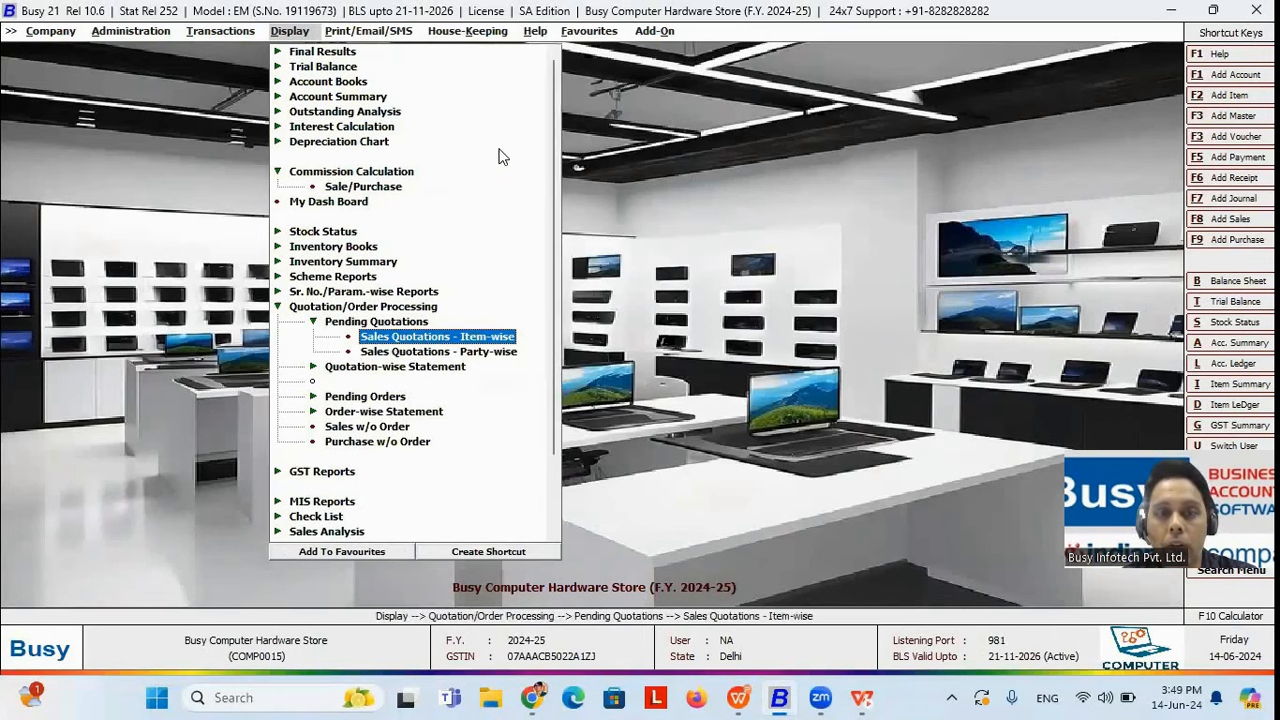
{"action": "key", "text": "Down"}
{"action": "key", "text": "Return"}
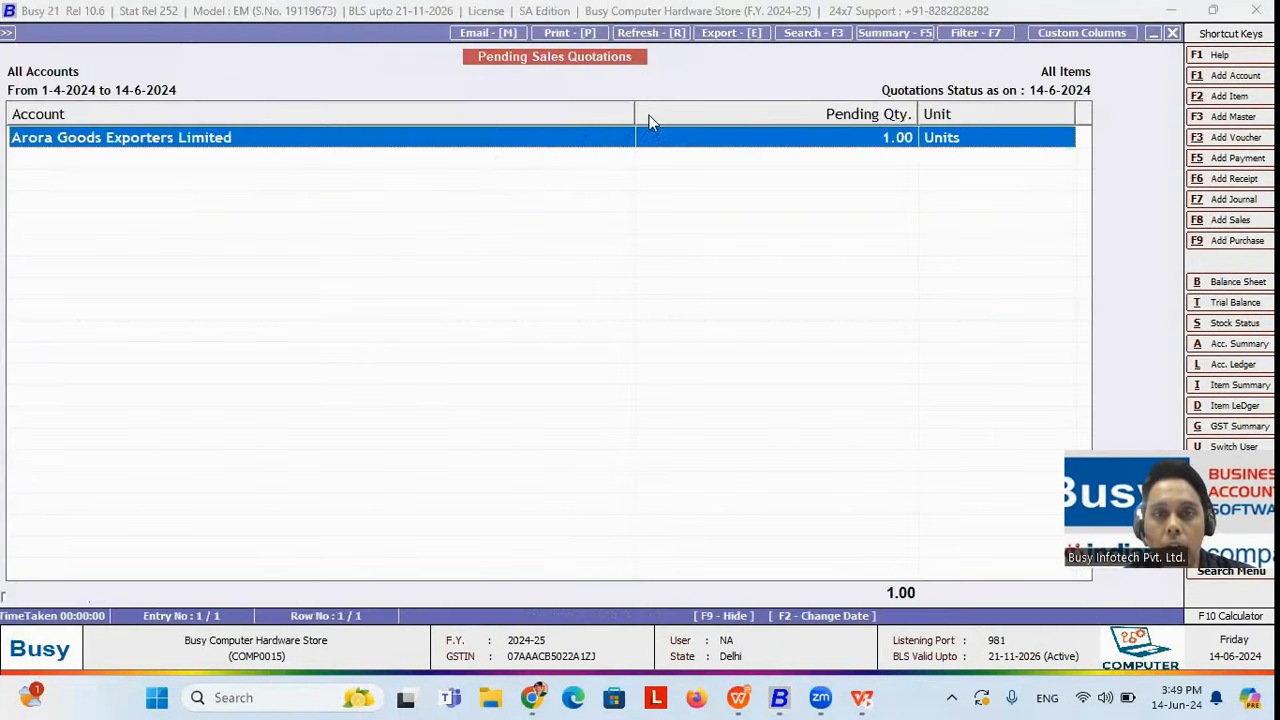
- Narrow the report's Account column, close the report and return to Features / Options under Configuration
{"action": "left_click_drag", "start_coordinate": [634, 114], "coordinate": [426, 125]}
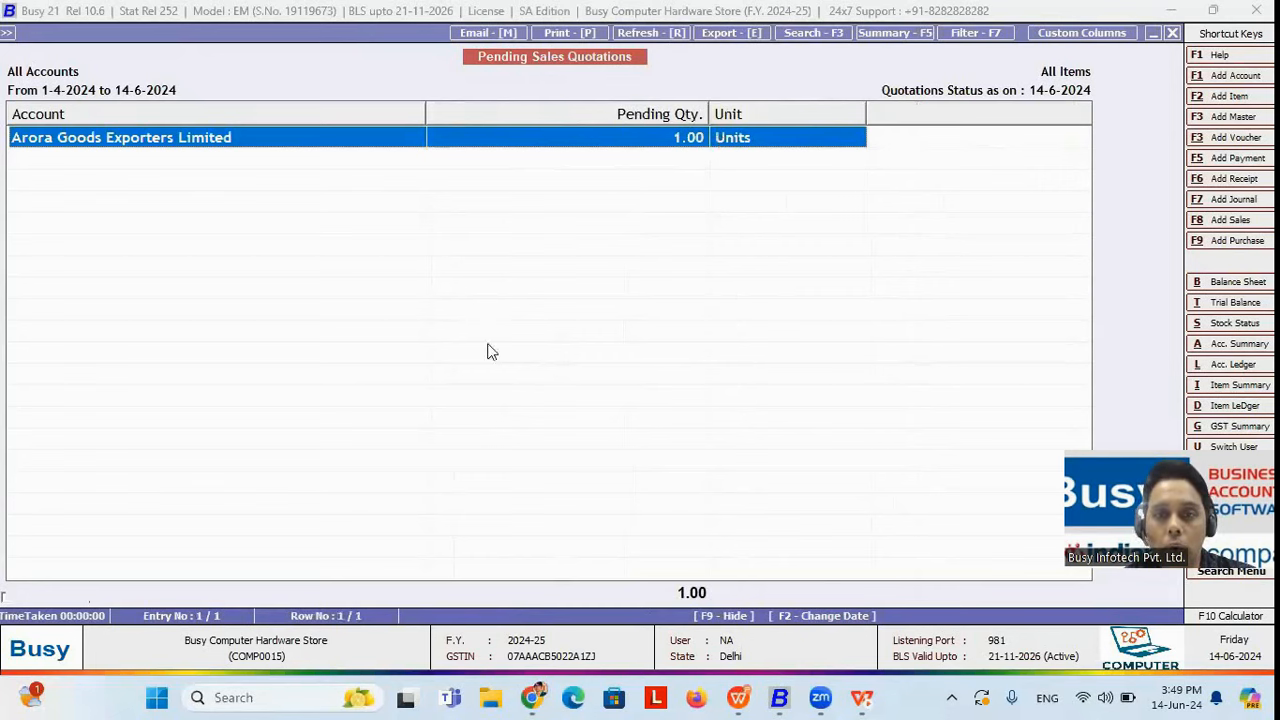
{"action": "key", "text": "Escape"}
{"action": "key", "text": "Left"}
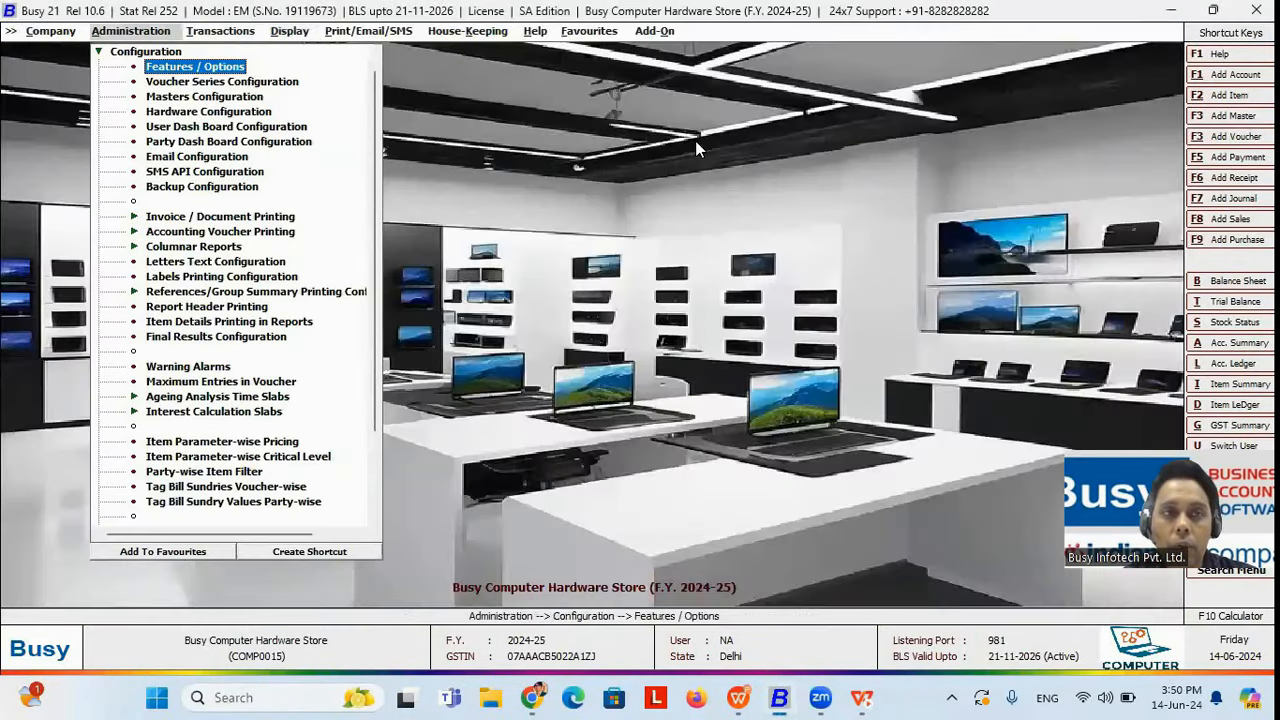
- Start a new sales voucher for party Arora Goods Exporters Limited and accept its assigned salesman
{"action": "key", "text": "Right"}
{"action": "key", "text": "Down"}
{"action": "key", "text": "Down"}
{"action": "key", "text": "Return"}
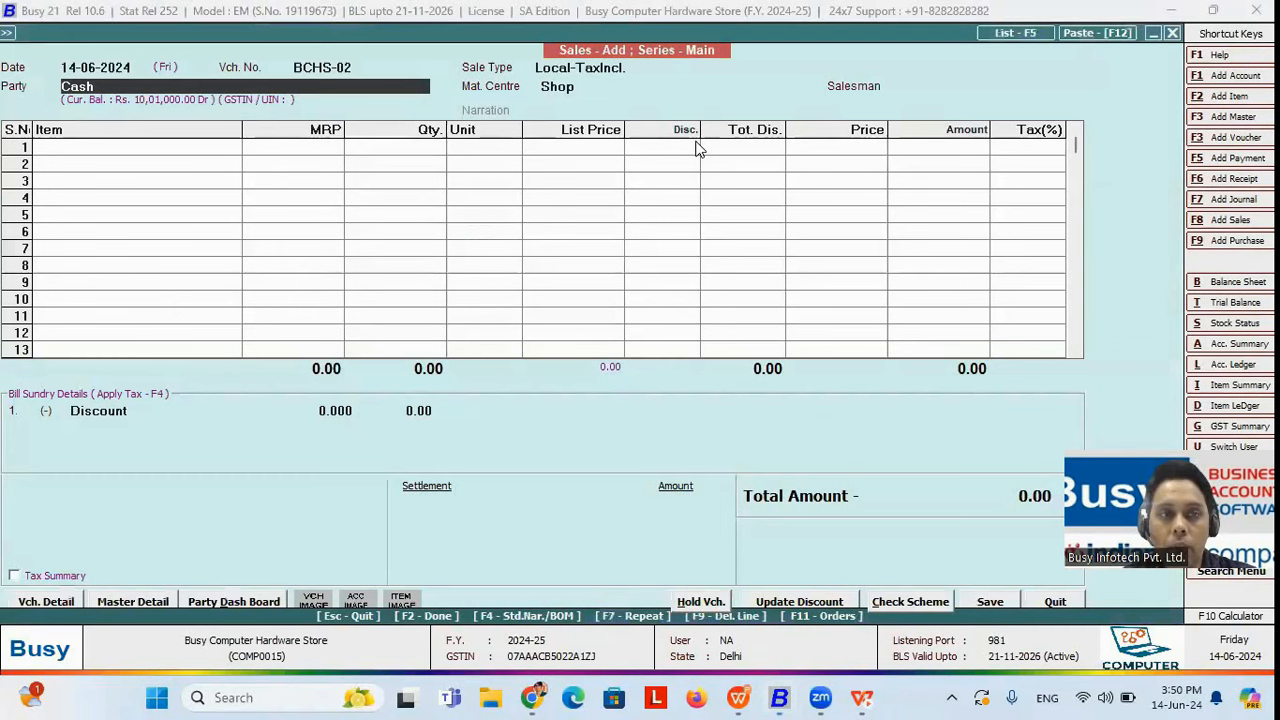
{"action": "key", "text": "space"}
{"action": "key", "text": "Down"}
{"action": "key", "text": "Return"}
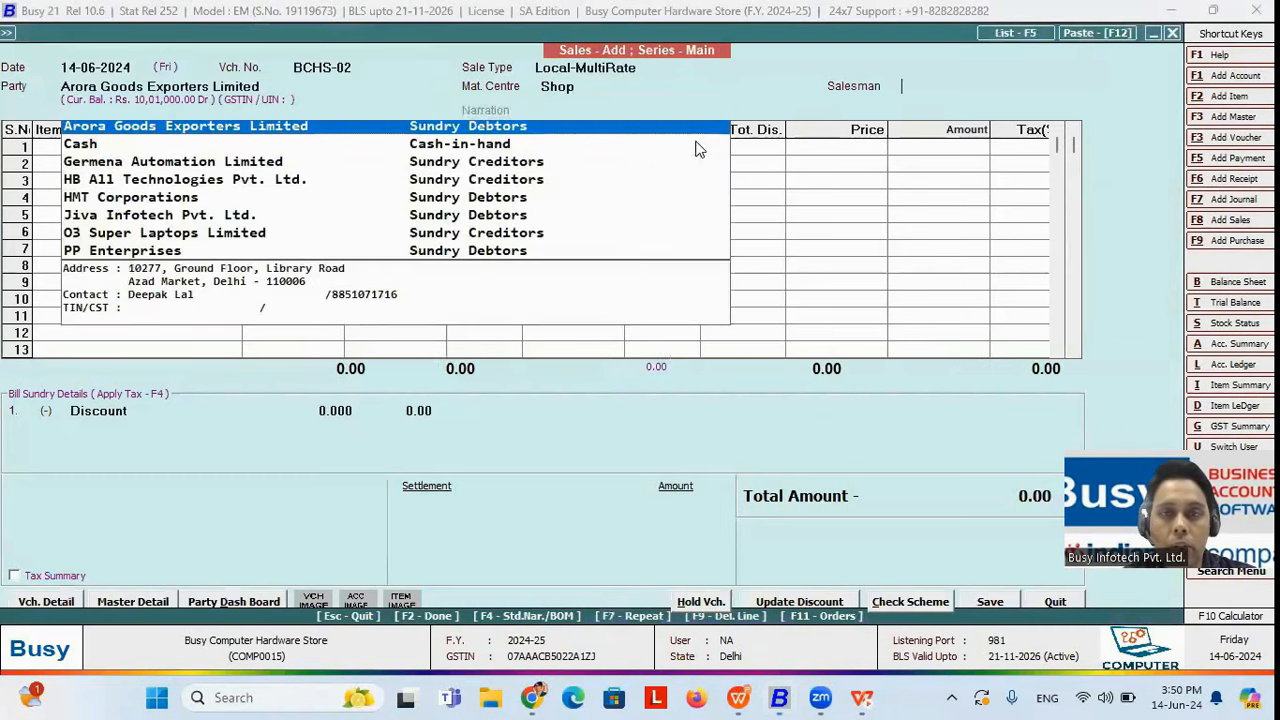
{"action": "key", "text": "Return"}
{"action": "key", "text": "Return"}
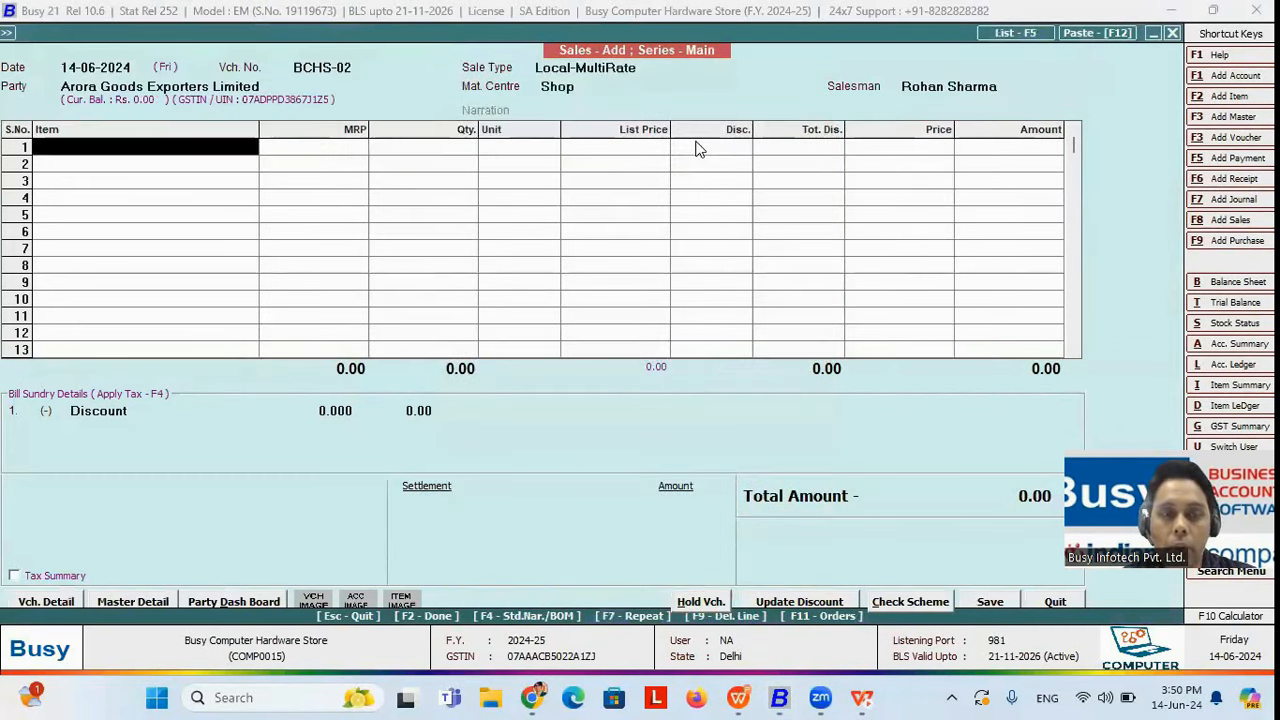
- Load the items of pending order SO-1 for the specified broker into the sales voucher and quit without saving
{"action": "key", "text": "F11"}
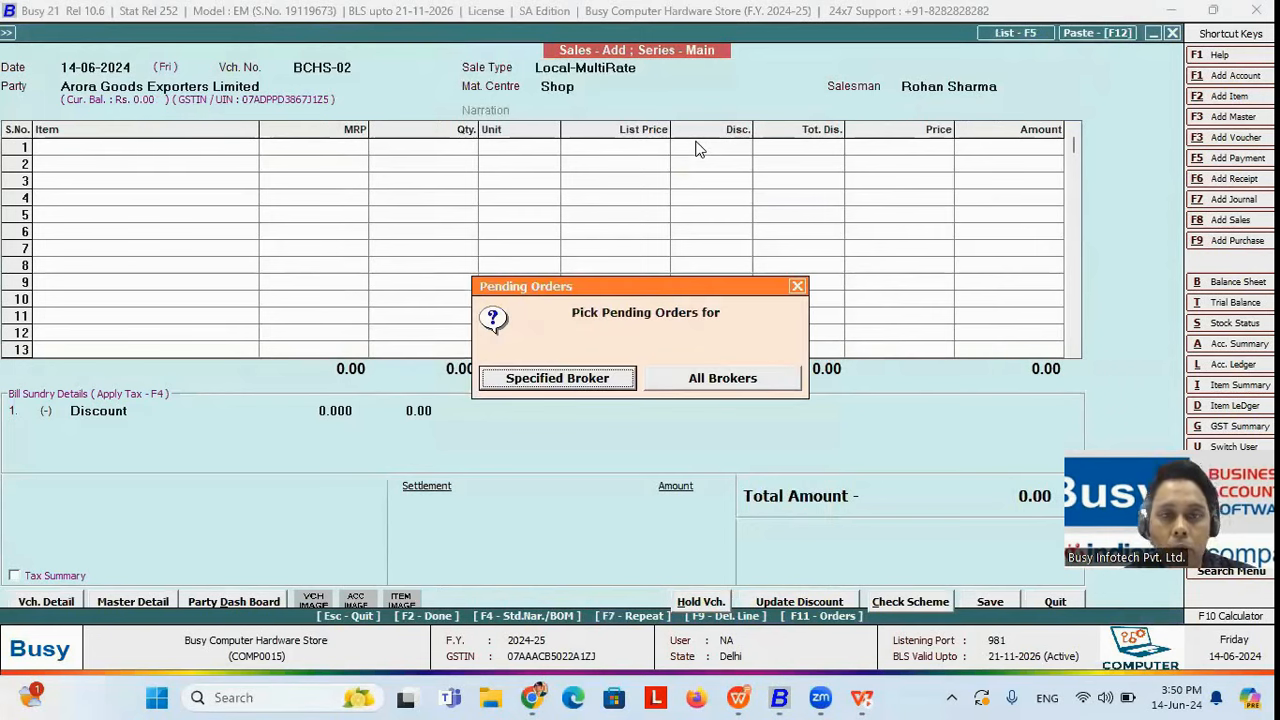
{"action": "key", "text": "Return"}
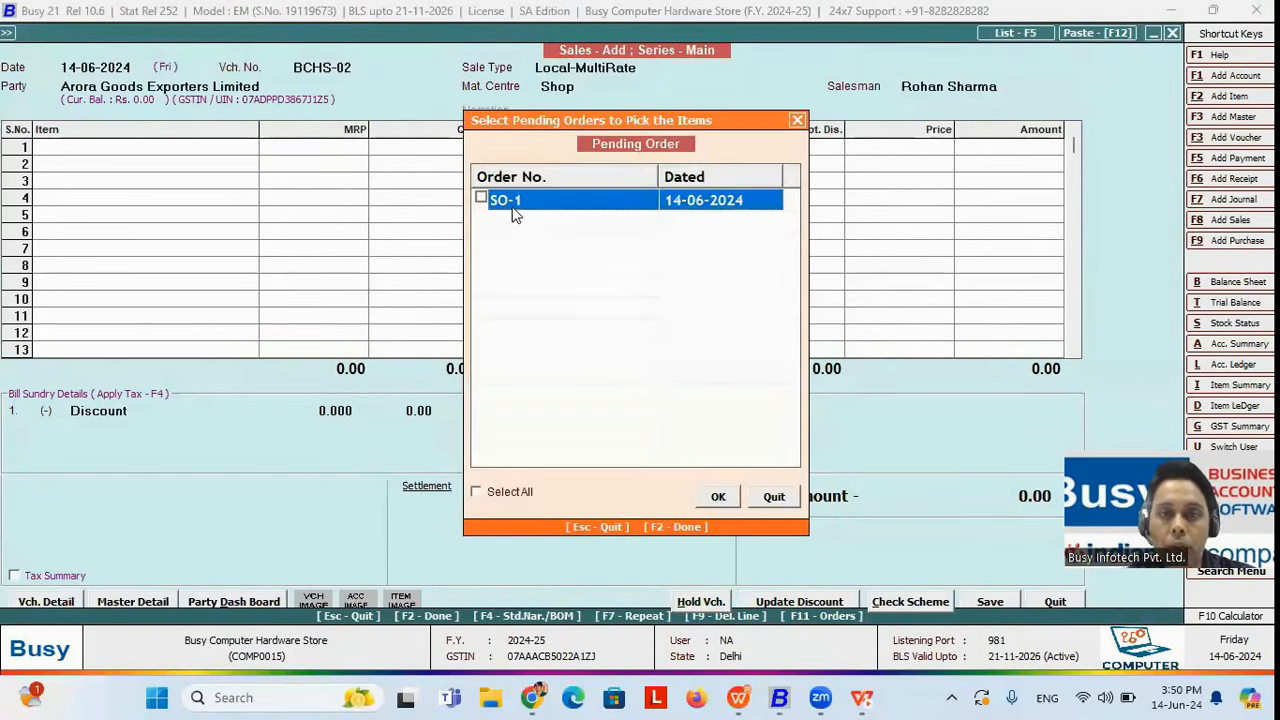
{"action": "left_click", "coordinate": [481, 198]}
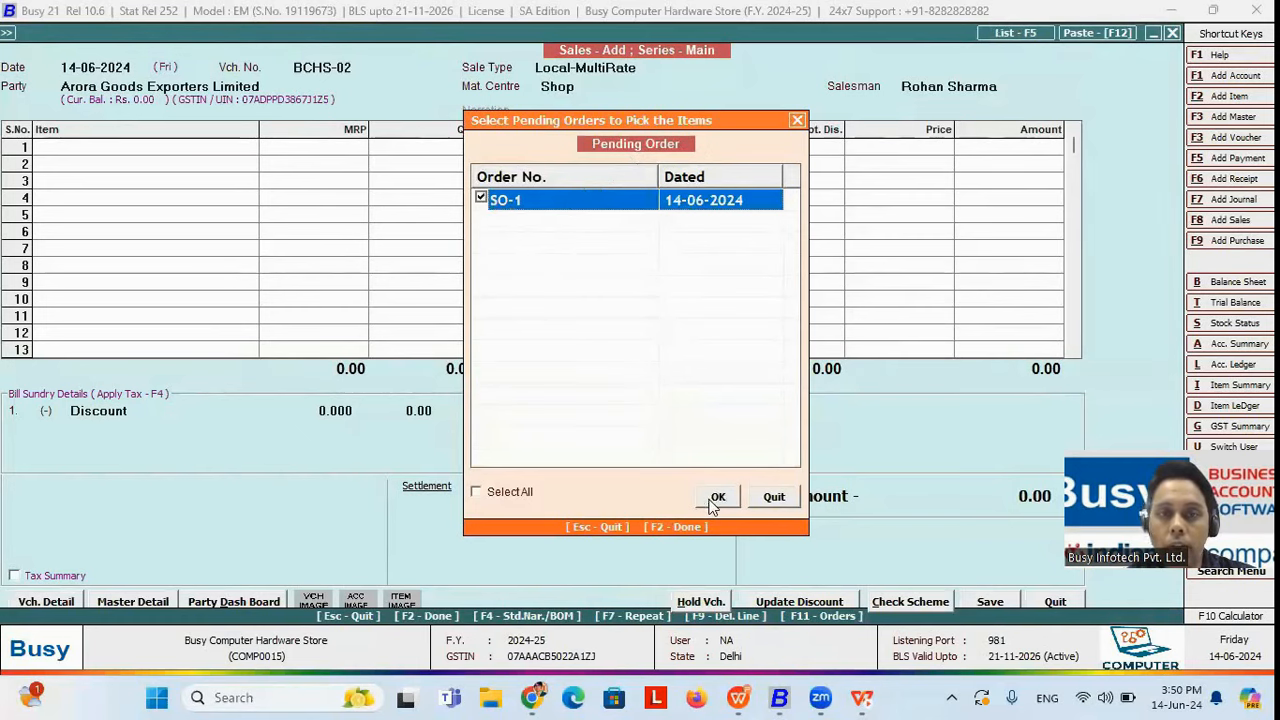
{"action": "left_click", "coordinate": [716, 497]}
{"action": "key", "text": "Return"}
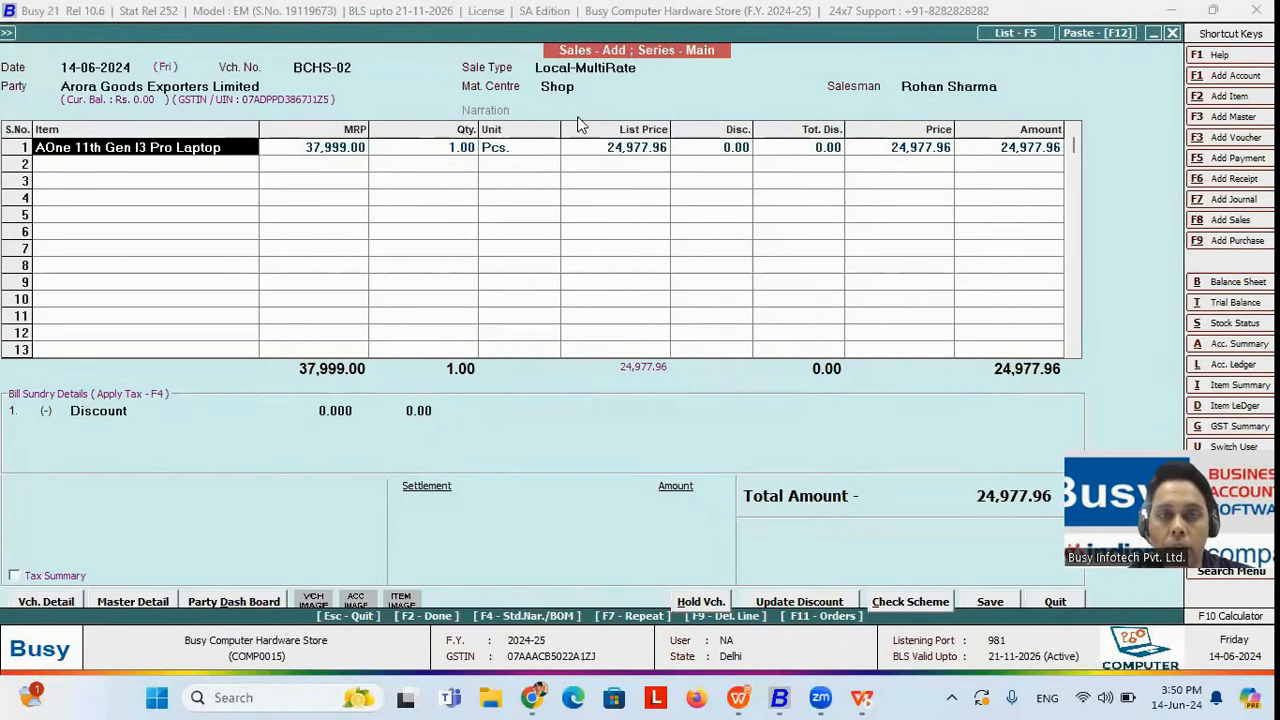
{"action": "key", "text": "Escape"}
{"action": "left_click", "coordinate": [699, 393]}
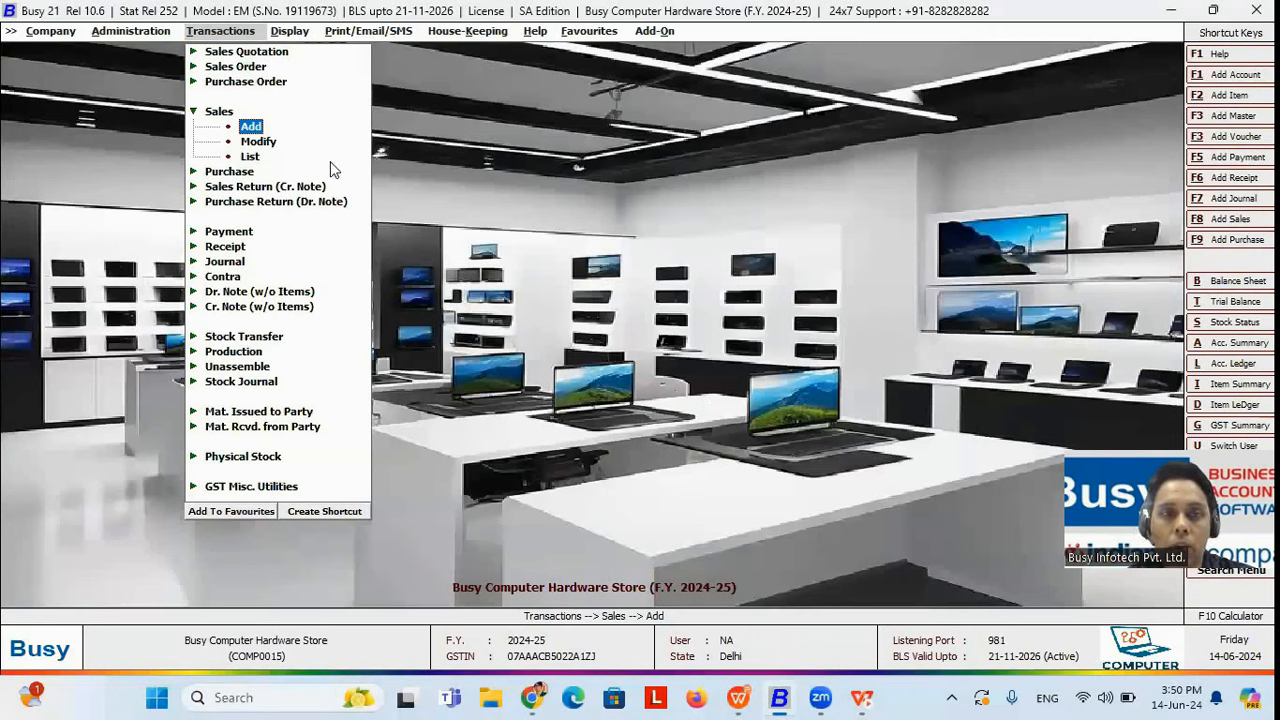
{"action": "left_click", "coordinate": [293, 38]}
{"action": "key", "text": "Left"}
{"action": "key", "text": "Up"}
{"action": "key", "text": "Up"}
{"action": "key", "text": "Up"}
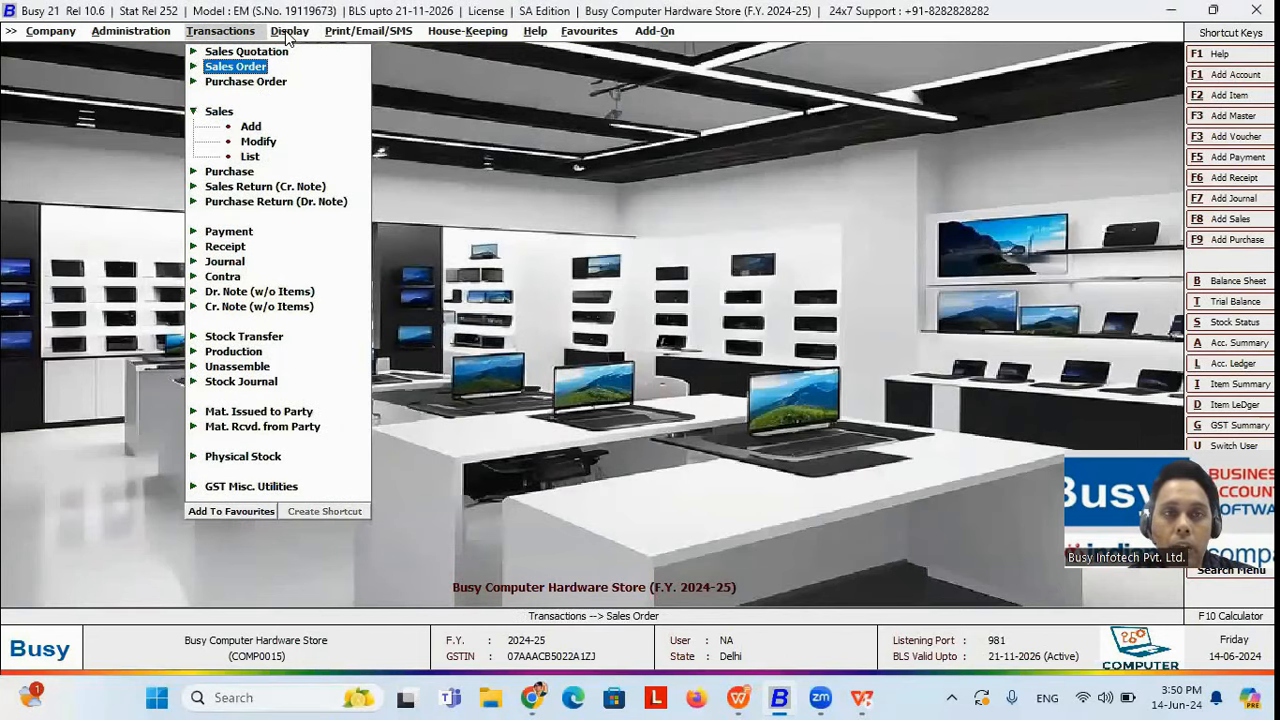
{"action": "key", "text": "Down"}
{"action": "key", "text": "Down"}
{"action": "key", "text": "Down"}
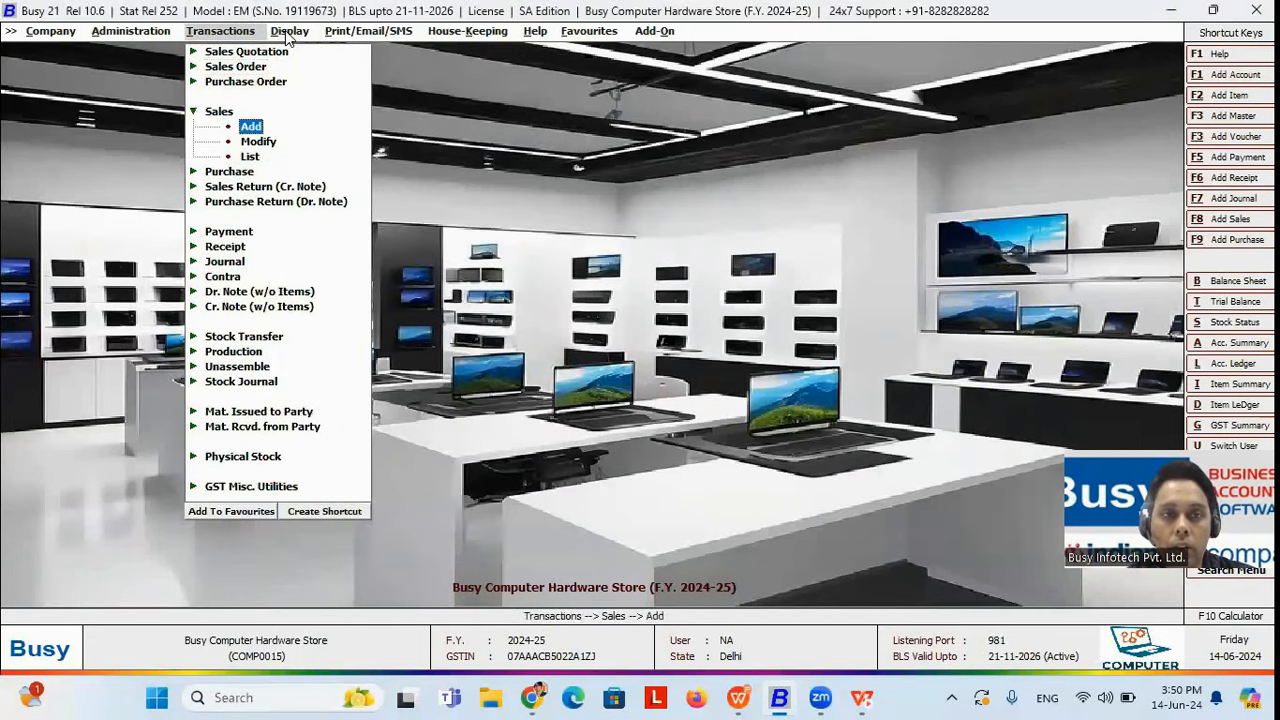
{"action": "key", "text": "Up"}
{"action": "key", "text": "Up"}
{"action": "key", "text": "Up"}
{"action": "key", "text": "Down"}
{"action": "key", "text": "Down"}
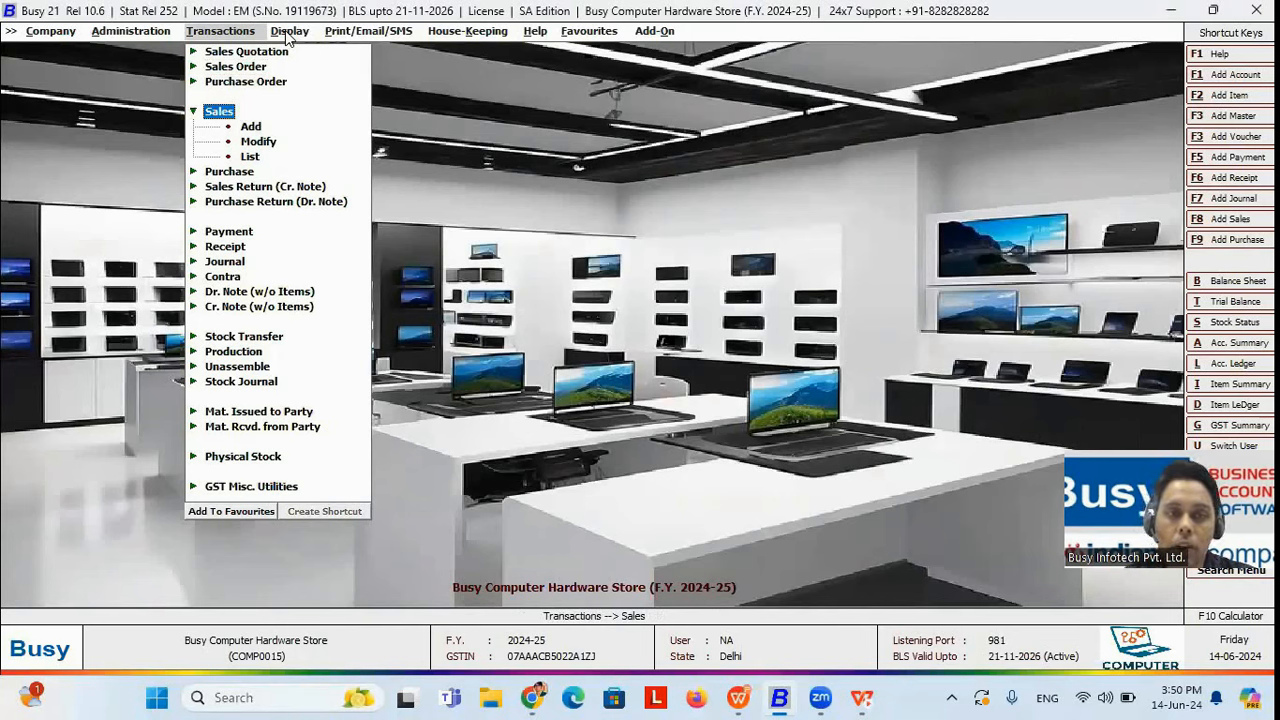
- Set the sales pricing mode to Party-Item-wise Price / Discount Structure in the Inventory features and save the options
{"action": "key", "text": "Left"}
{"action": "key", "text": "Escape"}
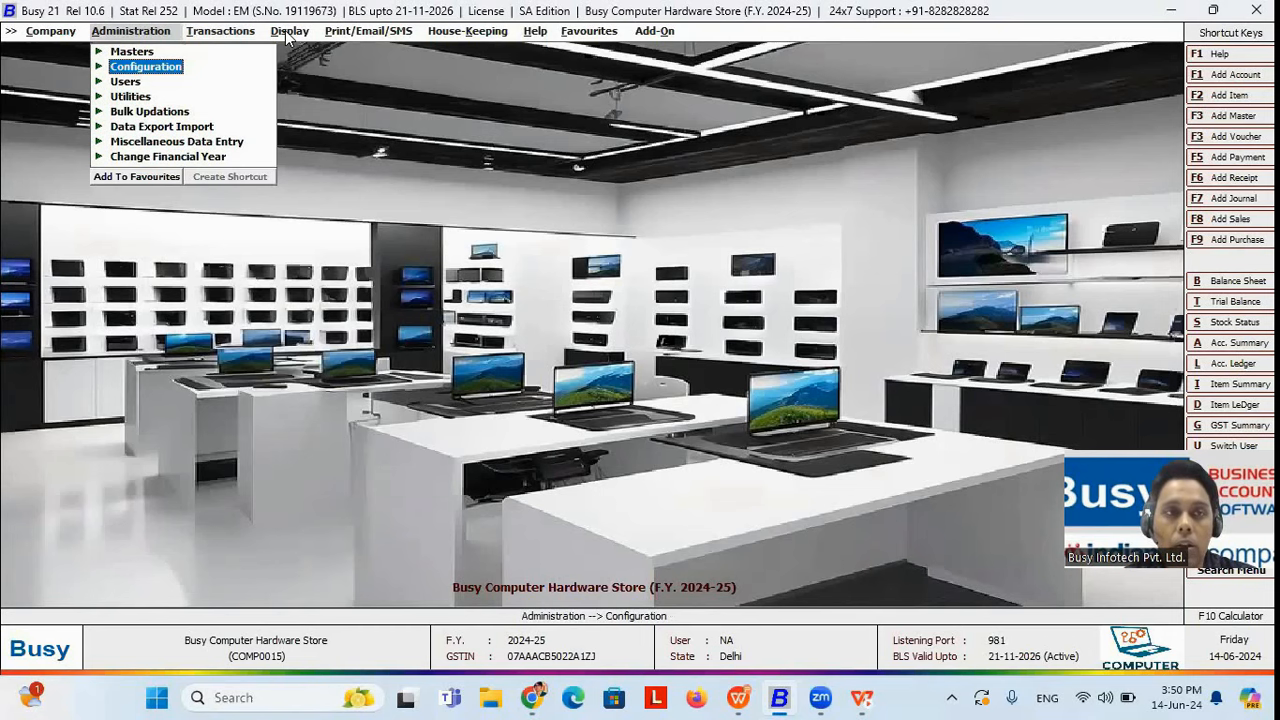
{"action": "key", "text": "Right"}
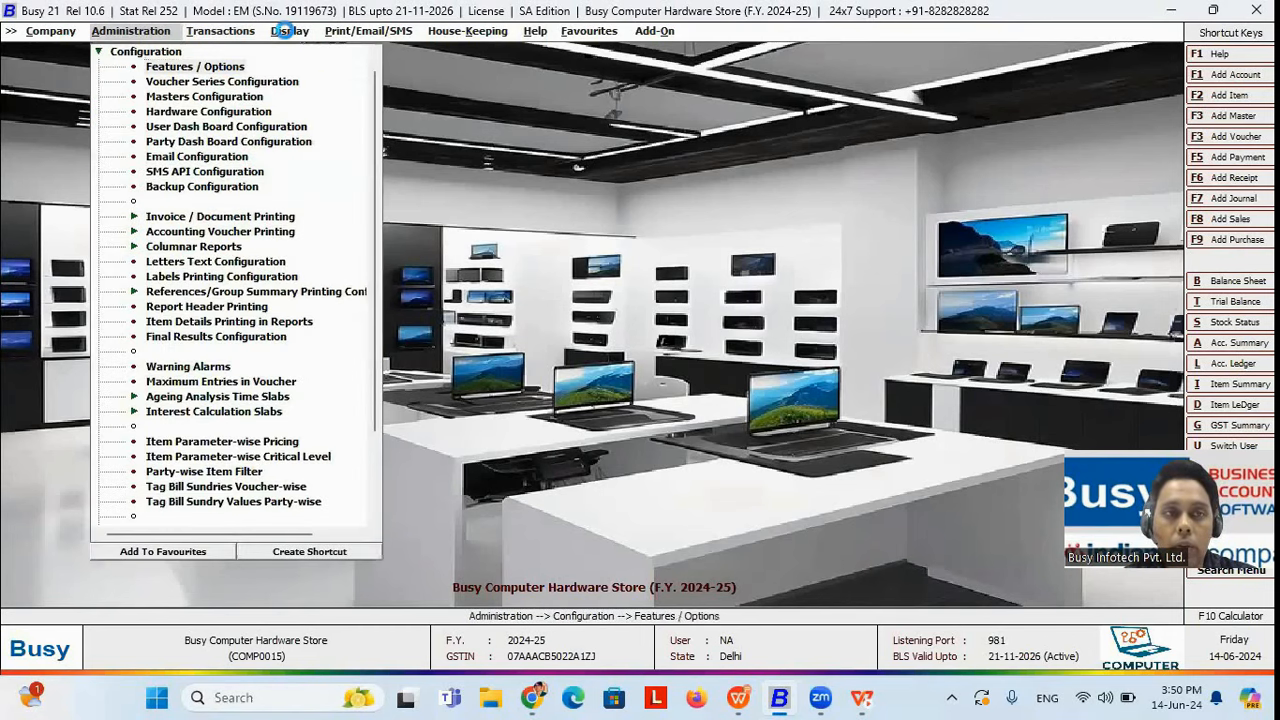
{"action": "key", "text": "Return"}
{"action": "left_click", "coordinate": [112, 282]}
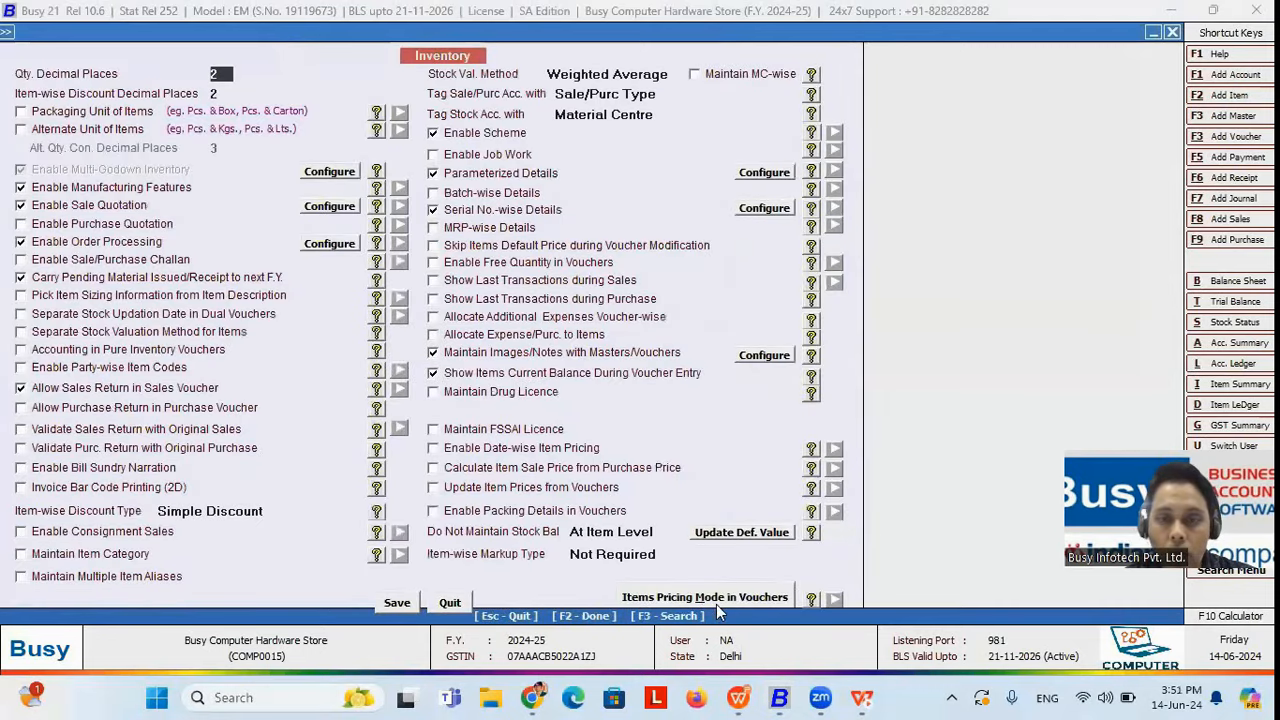
{"action": "left_click", "coordinate": [717, 602]}
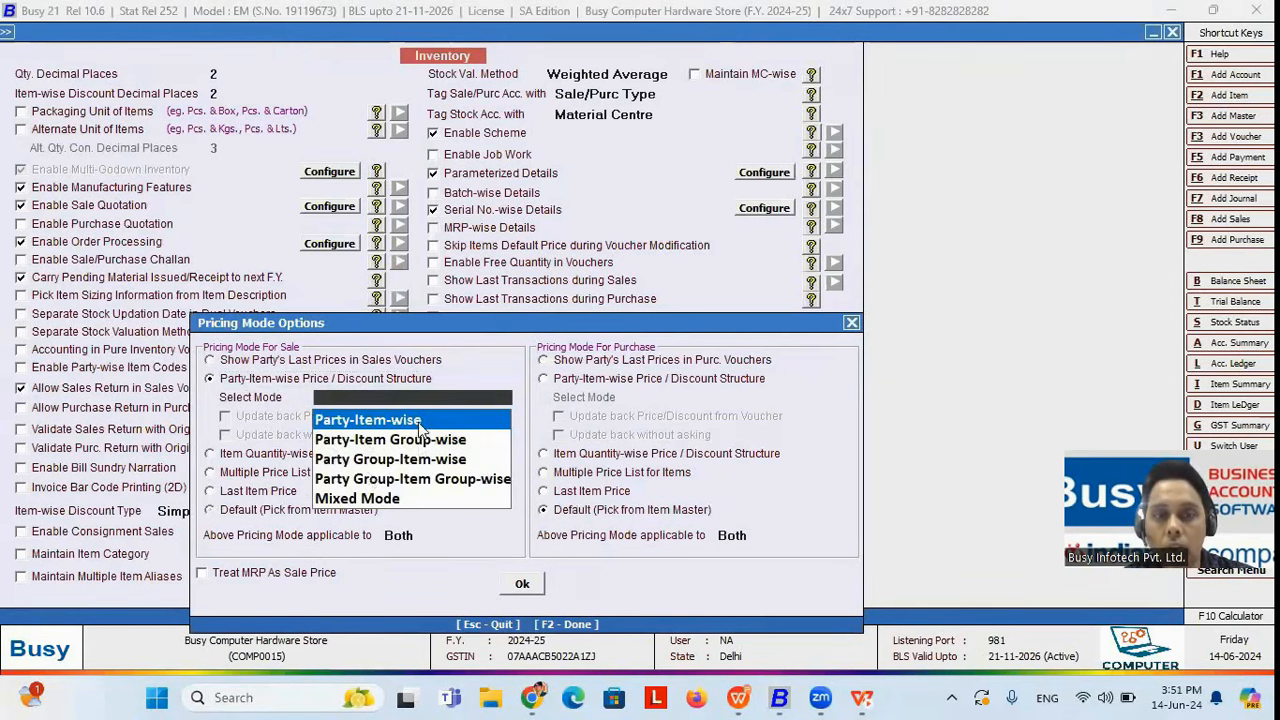
{"action": "left_click", "coordinate": [522, 584]}
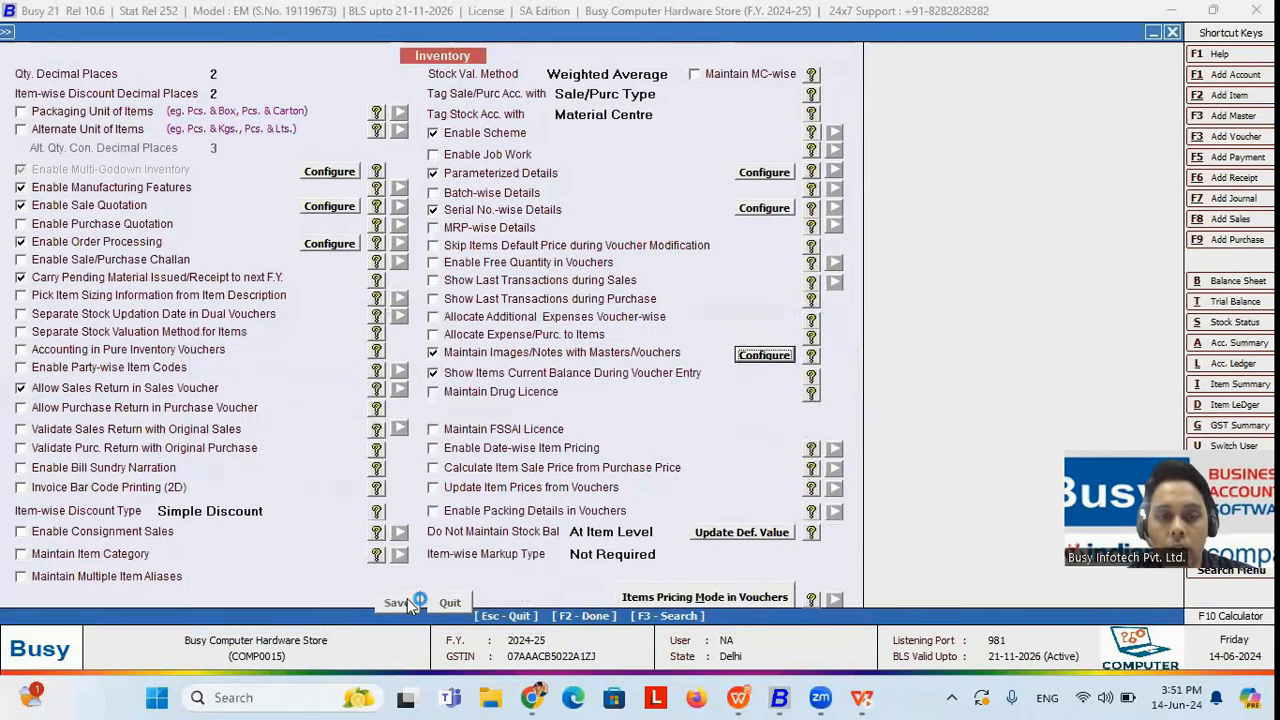
{"action": "key", "text": "Escape"}
- Open the Party-Item Price Structure for Sales under Configuration
{"action": "key", "text": "Down"}
{"action": "key", "text": "Down"}
{"action": "key", "text": "Down"}
{"action": "key", "text": "Down"}
{"action": "key", "text": "Down"}
{"action": "key", "text": "Down"}
{"action": "key", "text": "Down"}
{"action": "key", "text": "Down"}
{"action": "key", "text": "Down"}
{"action": "key", "text": "Down"}
{"action": "key", "text": "Down"}
{"action": "key", "text": "Down"}
{"action": "key", "text": "Down"}
{"action": "key", "text": "Down"}
{"action": "key", "text": "Down"}
{"action": "key", "text": "Down"}
{"action": "key", "text": "Down"}
{"action": "key", "text": "Down"}
{"action": "key", "text": "Down"}
{"action": "key", "text": "Down"}
{"action": "key", "text": "Down"}
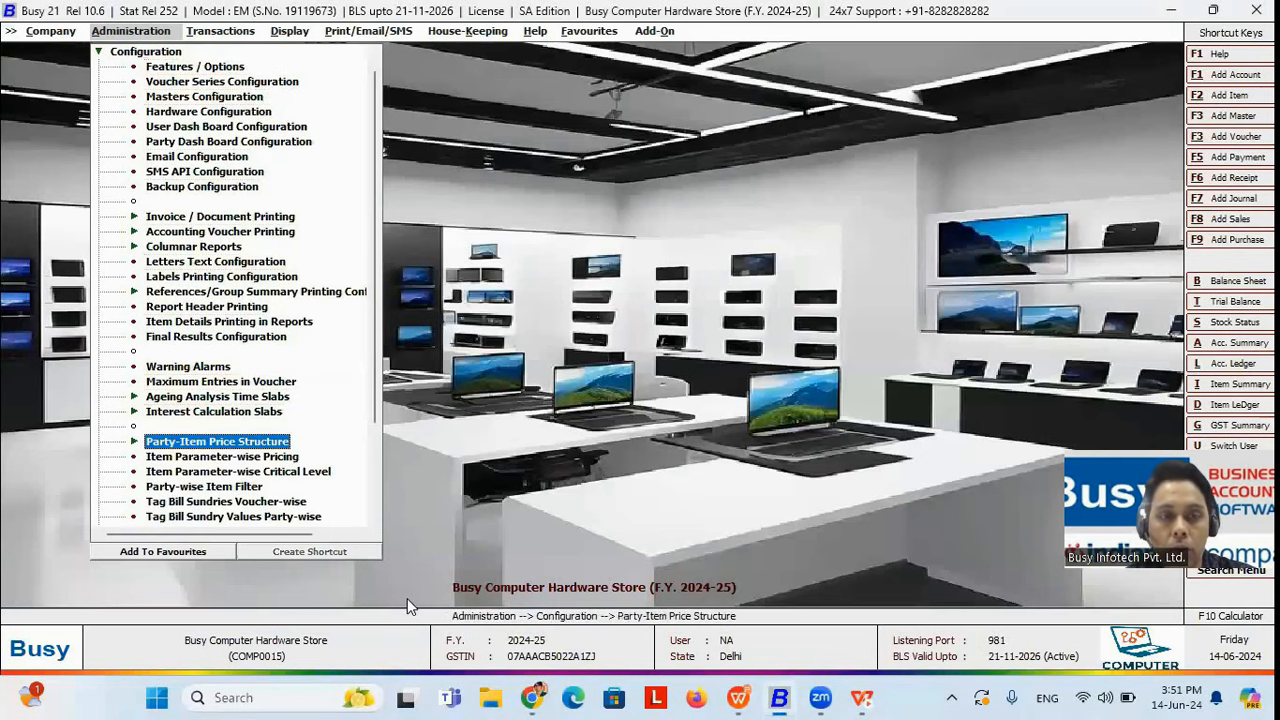
{"action": "key", "text": "Return"}
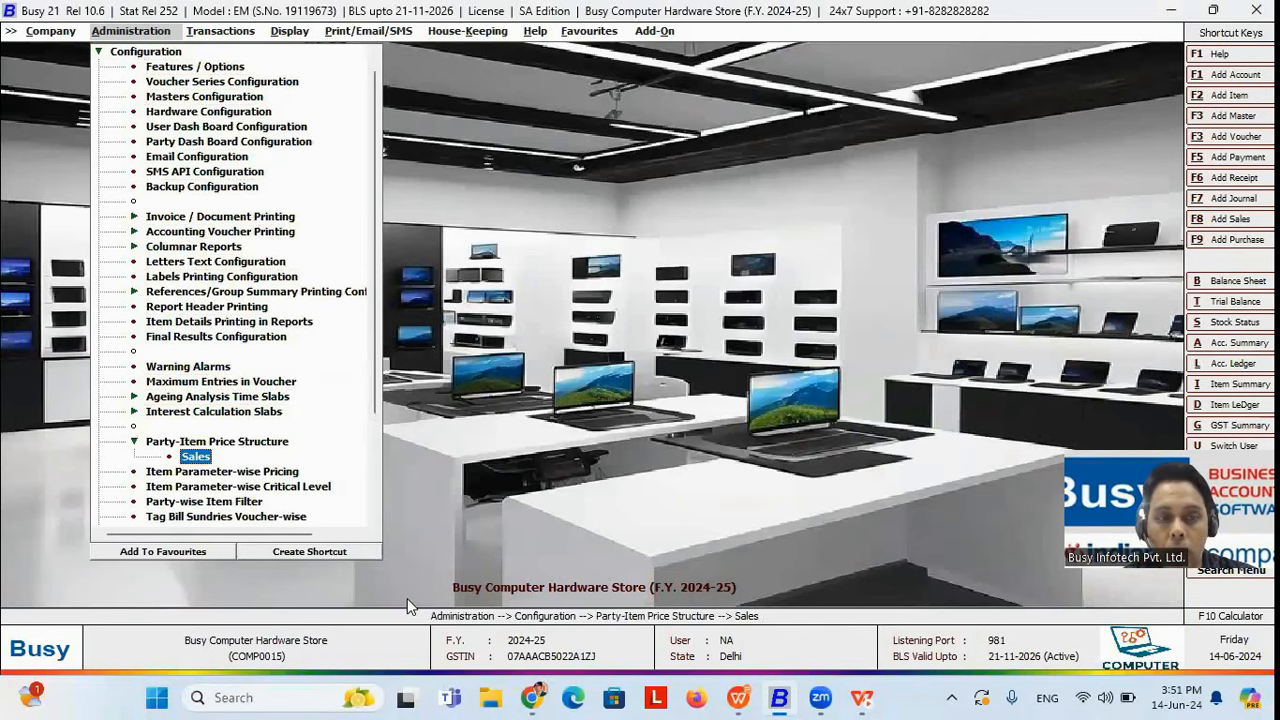
{"action": "key", "text": "Return"}
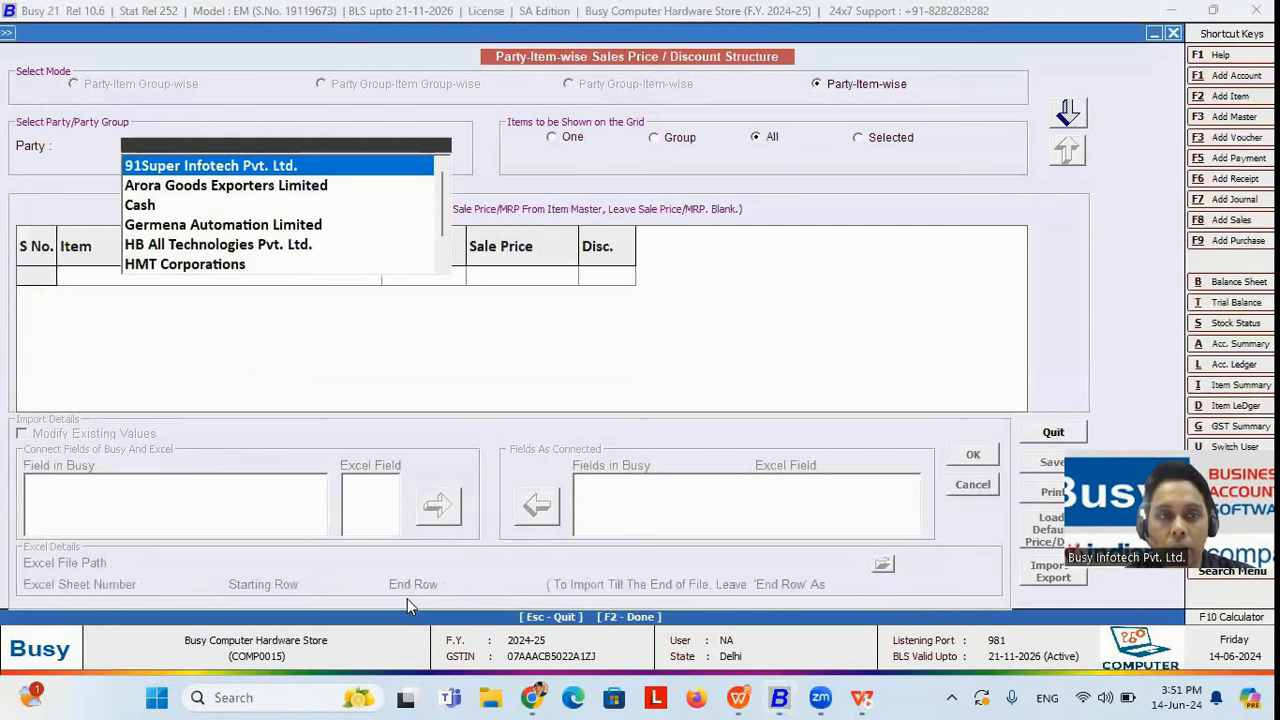
- Load only AOne 11th Gen I3 Pro Laptop into the price grid for party 91Super Infotech Pvt. Ltd
{"action": "key", "text": "Return"}
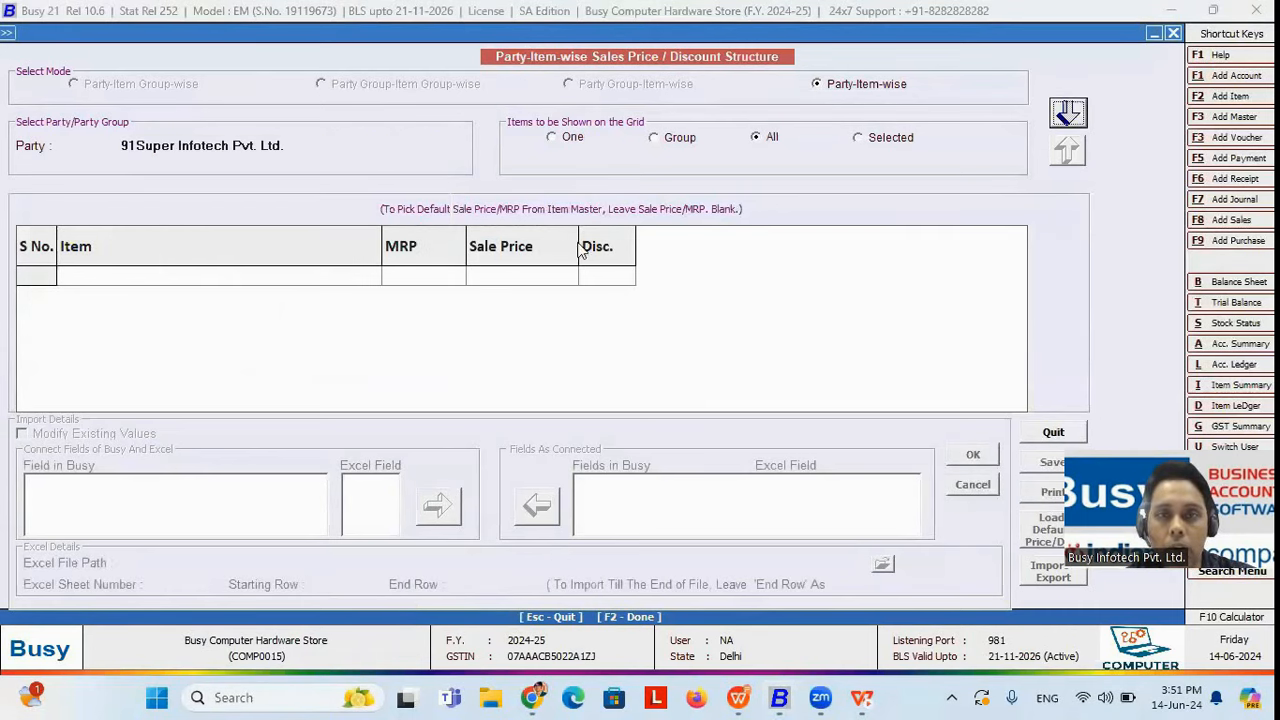
{"action": "left_click", "coordinate": [564, 136]}
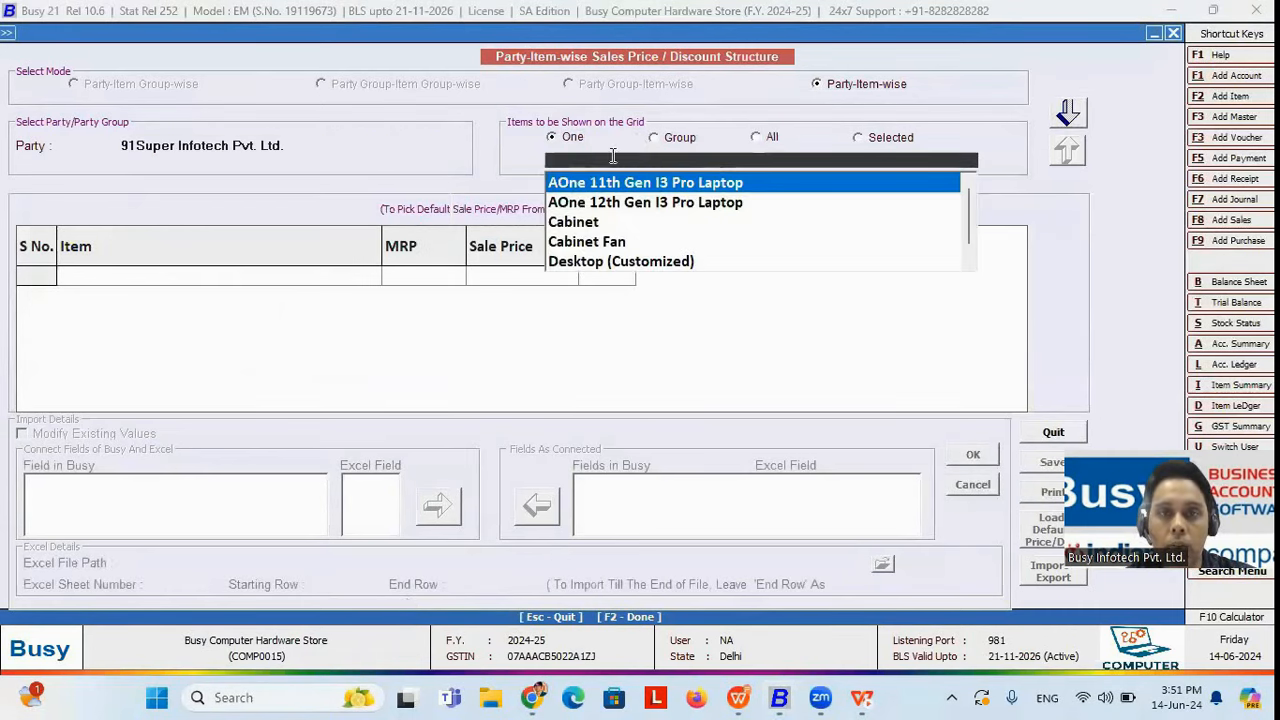
{"action": "left_click", "coordinate": [670, 181]}
{"action": "key", "text": "Return"}
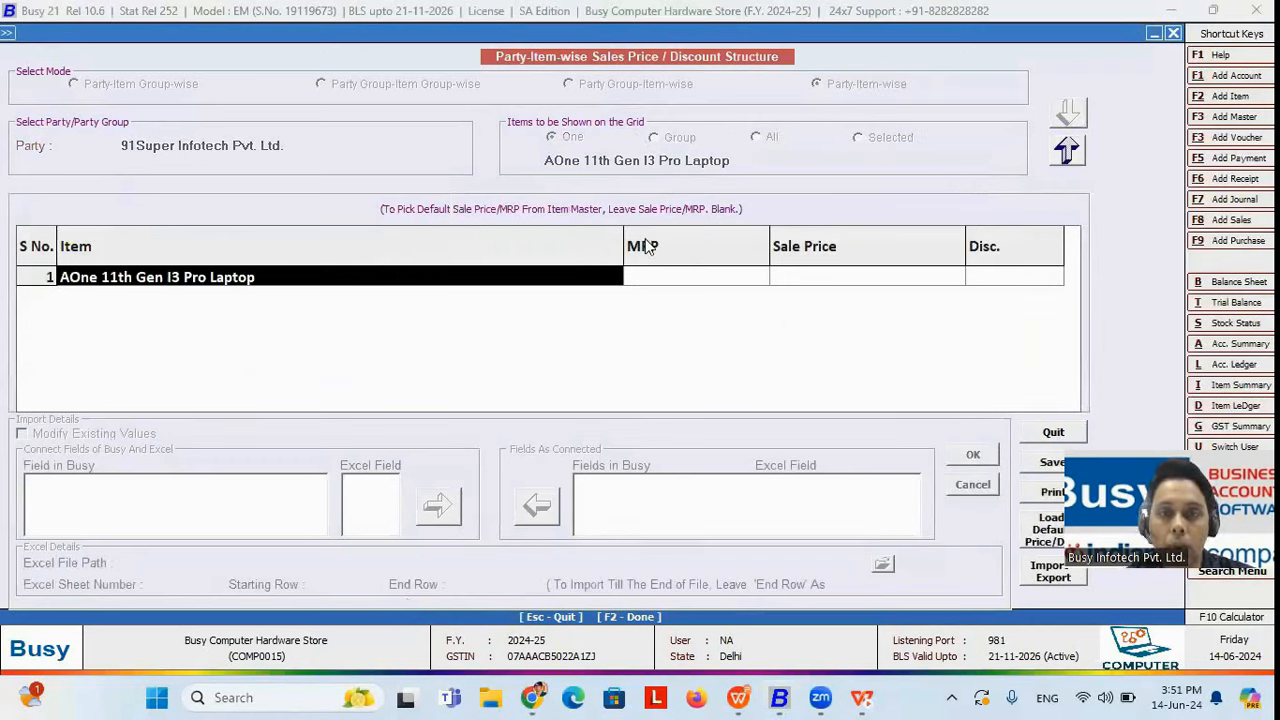
- Check the laptop's Sale Price and Disc. fields and close the price structure without entering values
{"action": "left_click", "coordinate": [818, 278]}
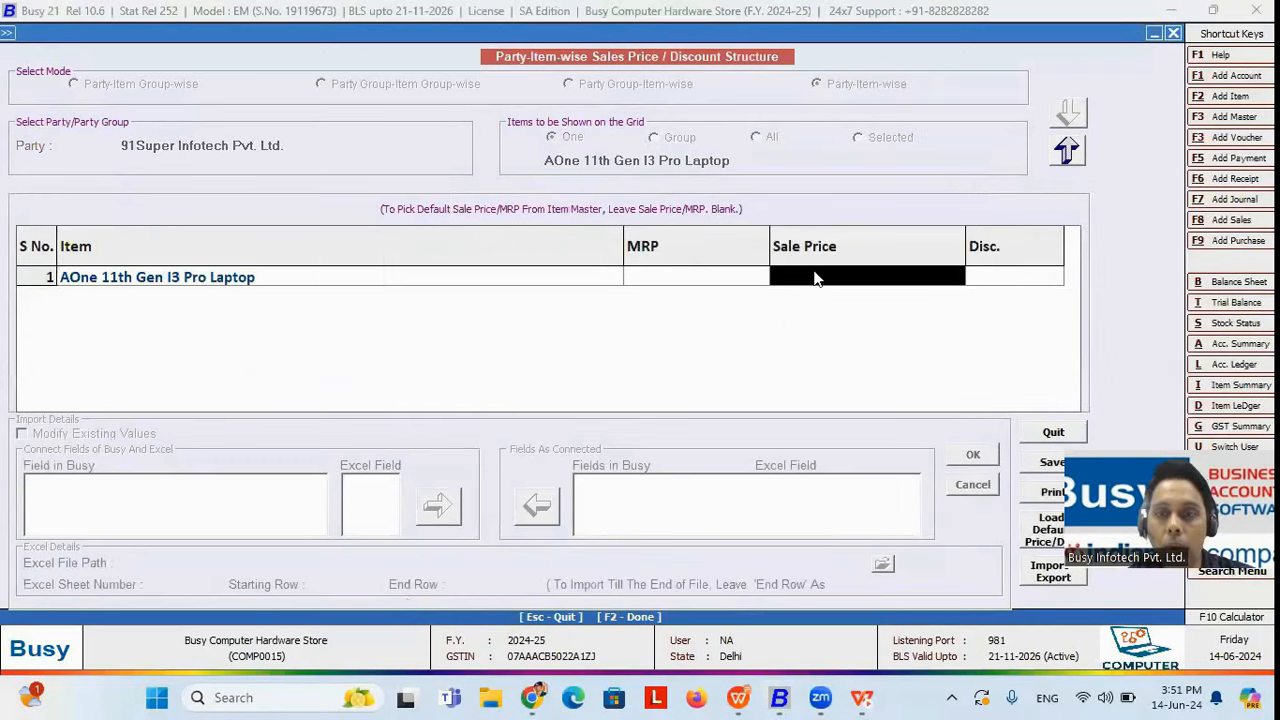
{"action": "left_click", "coordinate": [997, 279]}
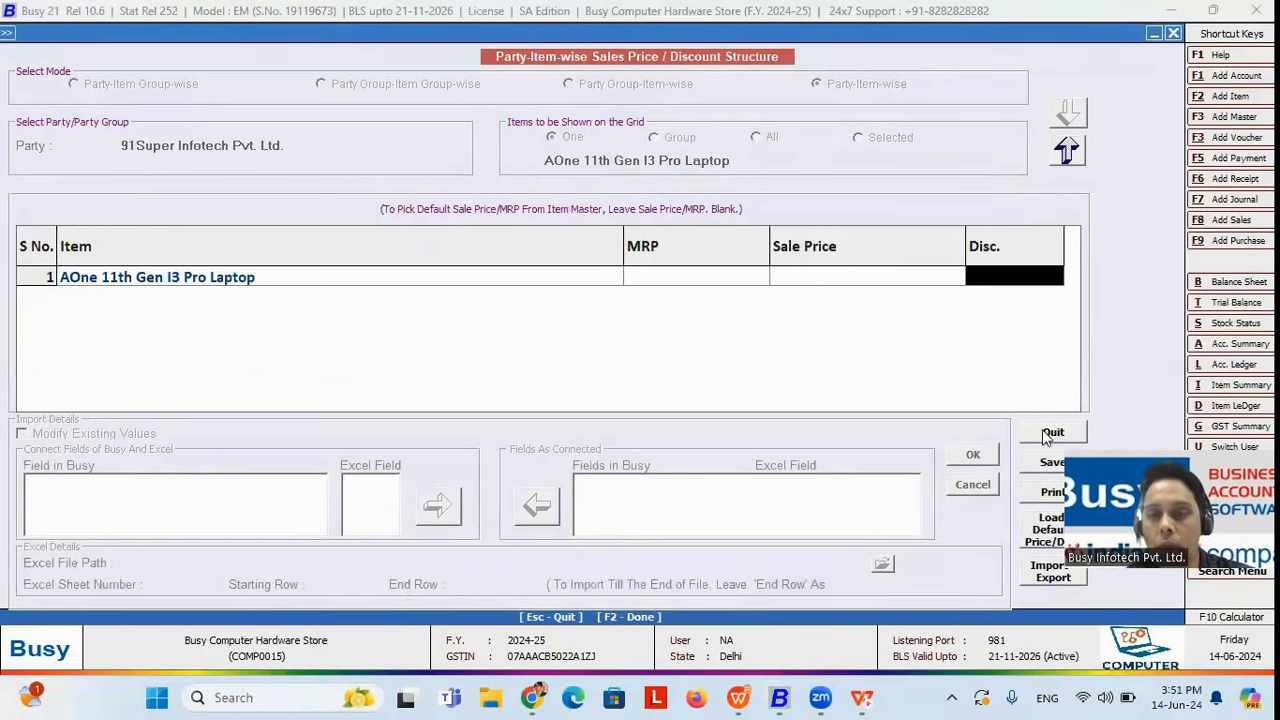
{"action": "left_click", "coordinate": [805, 279]}
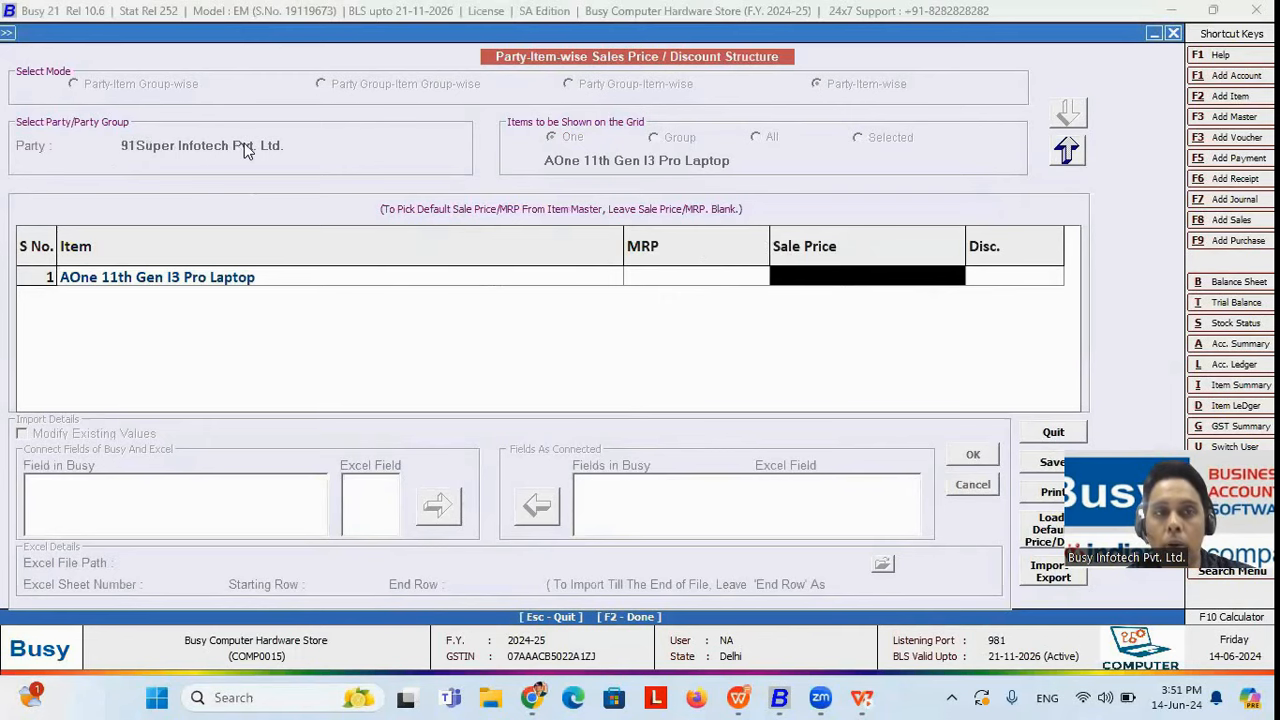
{"action": "key", "text": "Escape"}
- Open the item-wise Sales Analysis report for all items under Display
{"action": "key", "text": "Right"}
{"action": "key", "text": "Right"}
{"action": "key", "text": "Down"}
{"action": "key", "text": "Down"}
{"action": "key", "text": "Down"}
{"action": "key", "text": "Down"}
{"action": "key", "text": "Down"}
{"action": "key", "text": "Down"}
{"action": "key", "text": "Down"}
{"action": "key", "text": "Down"}
{"action": "key", "text": "Down"}
{"action": "key", "text": "Down"}
{"action": "key", "text": "Down"}
{"action": "key", "text": "Down"}
{"action": "key", "text": "Down"}
{"action": "key", "text": "Down"}
{"action": "key", "text": "Down"}
{"action": "key", "text": "Down"}
{"action": "key", "text": "Down"}
{"action": "key", "text": "Down"}
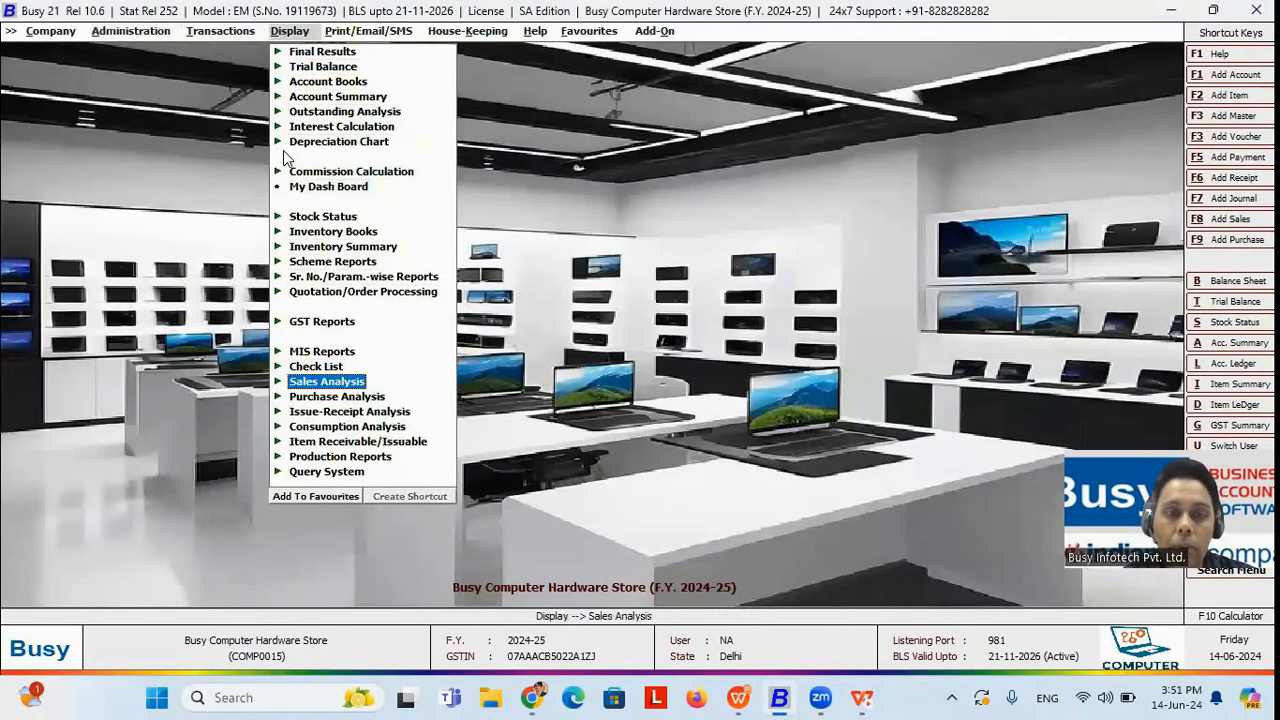
{"action": "key", "text": "Right"}
{"action": "key", "text": "Down"}
{"action": "key", "text": "Right"}
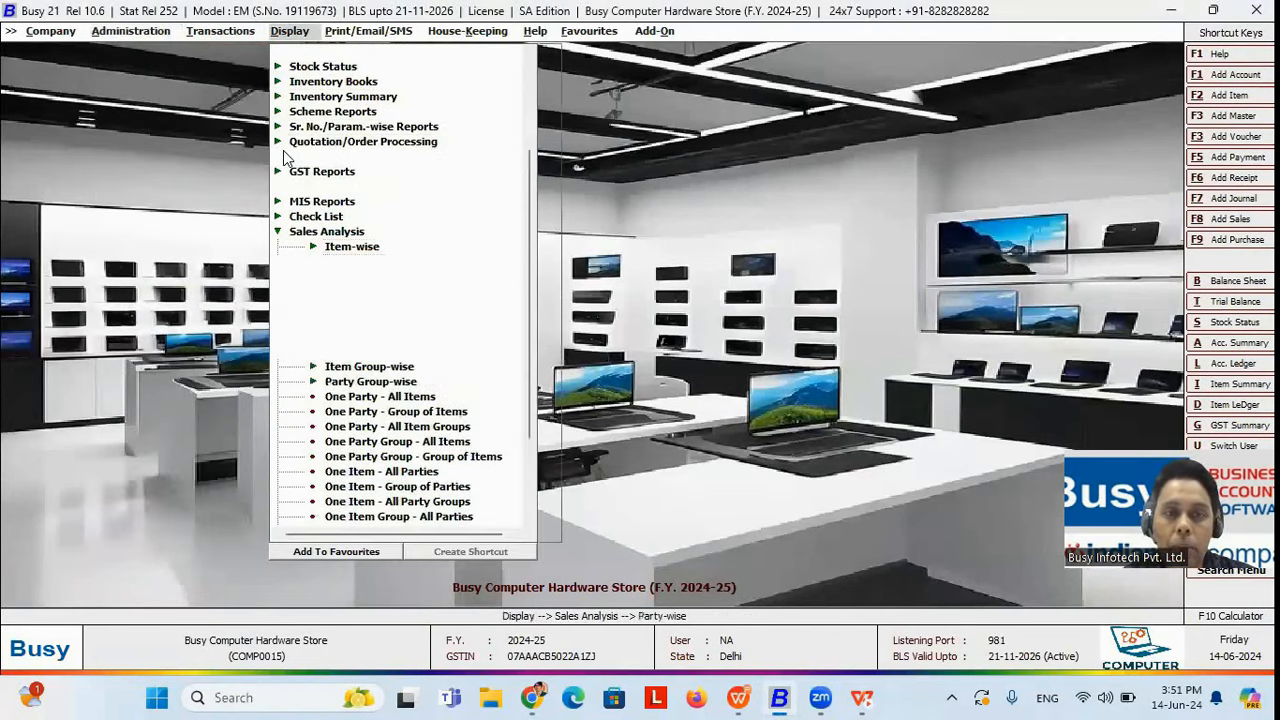
{"action": "key", "text": "Up"}
{"action": "key", "text": "Right"}
{"action": "key", "text": "Down"}
{"action": "key", "text": "Down"}
{"action": "key", "text": "Return"}
- Generate the monthly sales analysis for all accounts without salesman or centre filters, with Show Value of Items set to Y
{"action": "key", "text": "Return"}
{"action": "key", "text": "Return"}
{"action": "key", "text": "Return"}
{"action": "key", "text": "Return"}
{"action": "key", "text": "Return"}
{"action": "key", "text": "Return"}
{"action": "key", "text": "Return"}
{"action": "key", "text": "Return"}
{"action": "key", "text": "Return"}
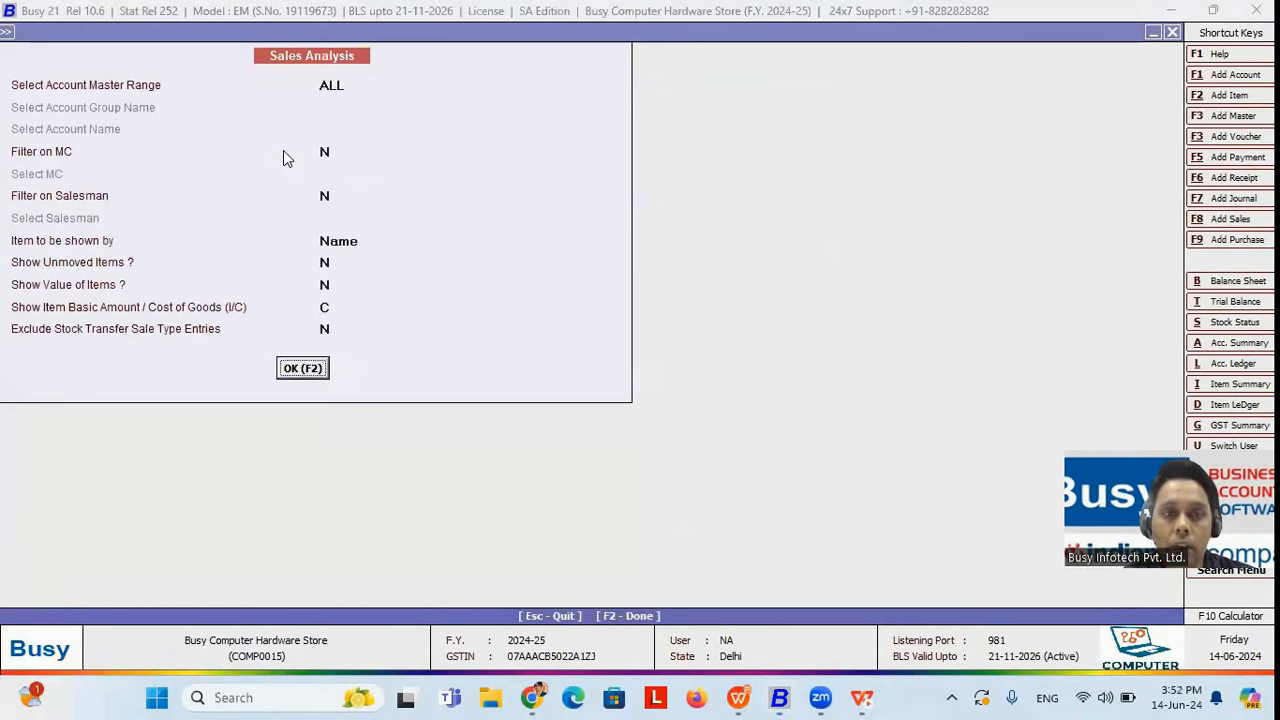
{"action": "key", "text": "Up"}
{"action": "key", "text": "Up"}
{"action": "key", "text": "Up"}
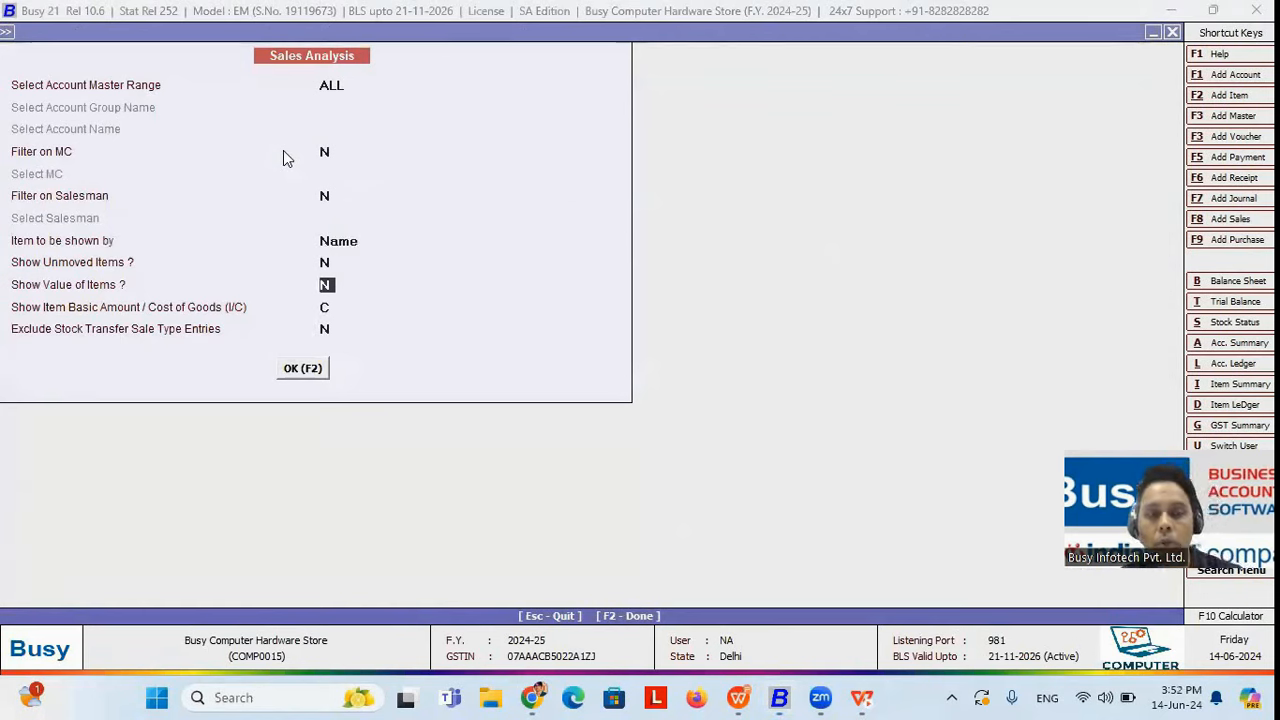
{"action": "type", "text": "Y"}
{"action": "key", "text": "Return"}
{"action": "key", "text": "Return"}
{"action": "key", "text": "Return"}
{"action": "key", "text": "Return"}
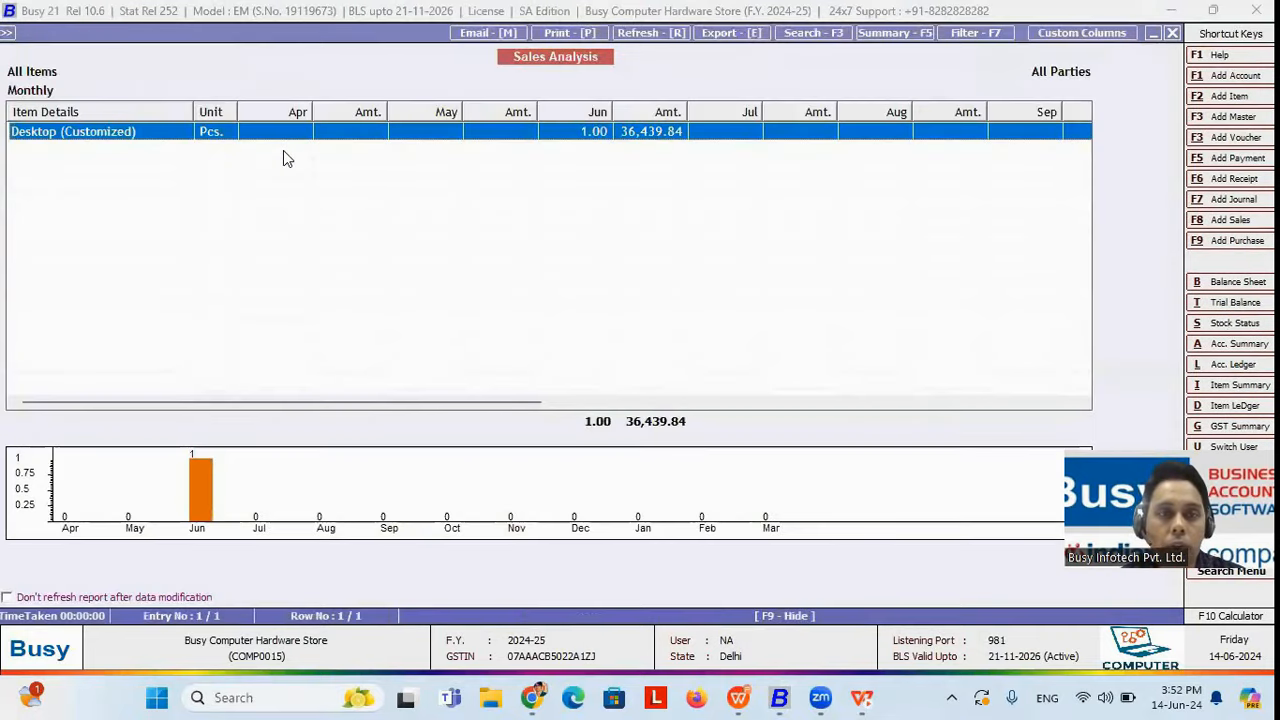
- Widen the June Amt. column, view the enlarged sales charts, and close the charts and the report
{"action": "left_click_drag", "start_coordinate": [683, 113], "coordinate": [709, 112]}
{"action": "left_click", "coordinate": [206, 465]}
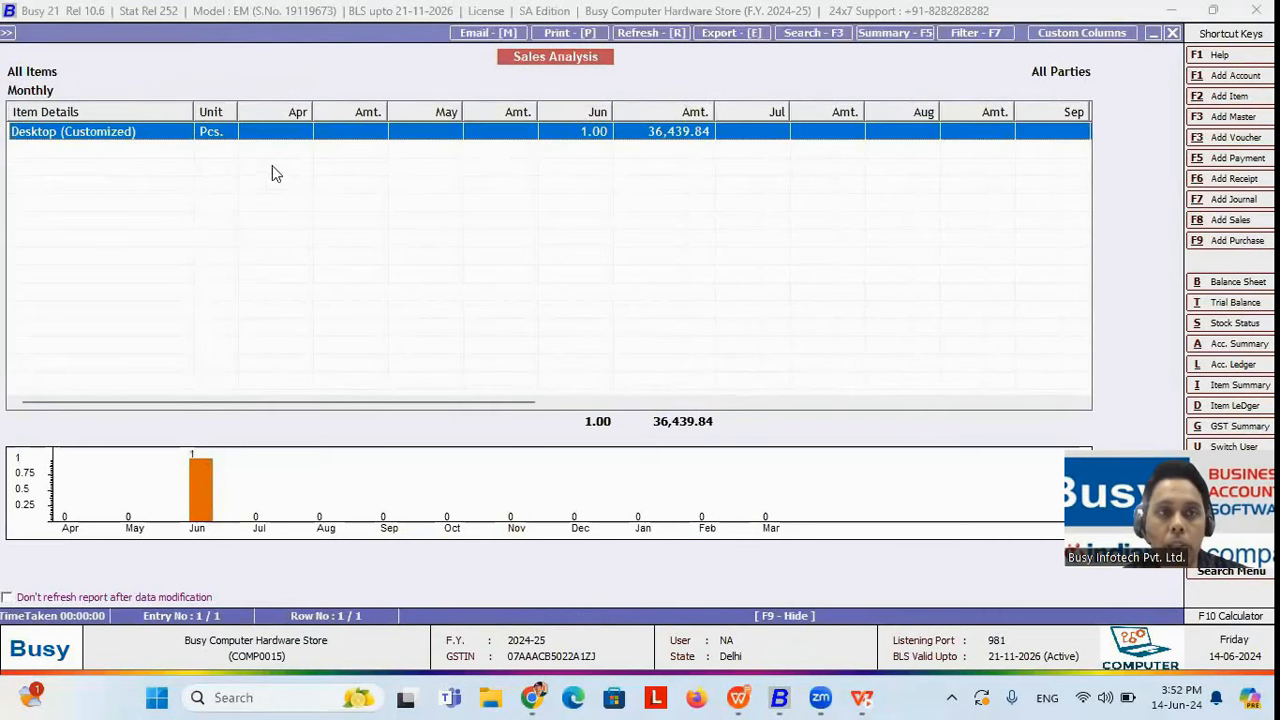
{"action": "double_click", "coordinate": [207, 468]}
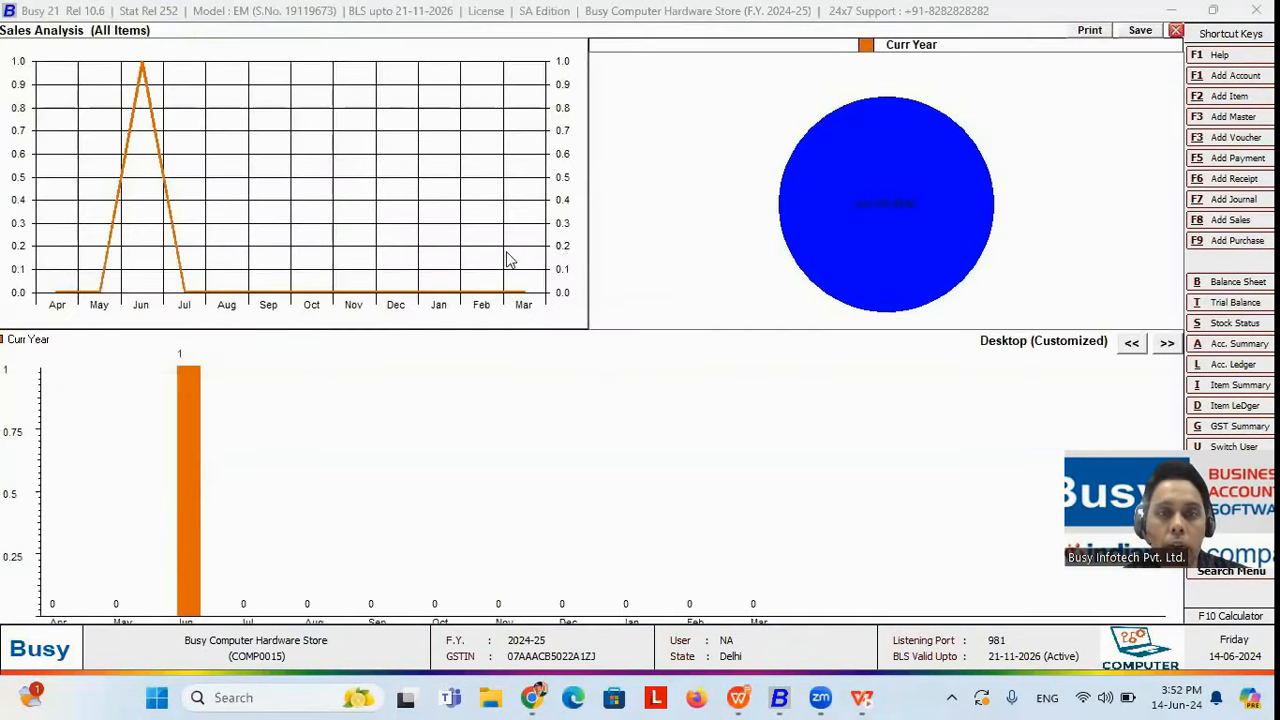
{"action": "left_click", "coordinate": [1178, 31]}
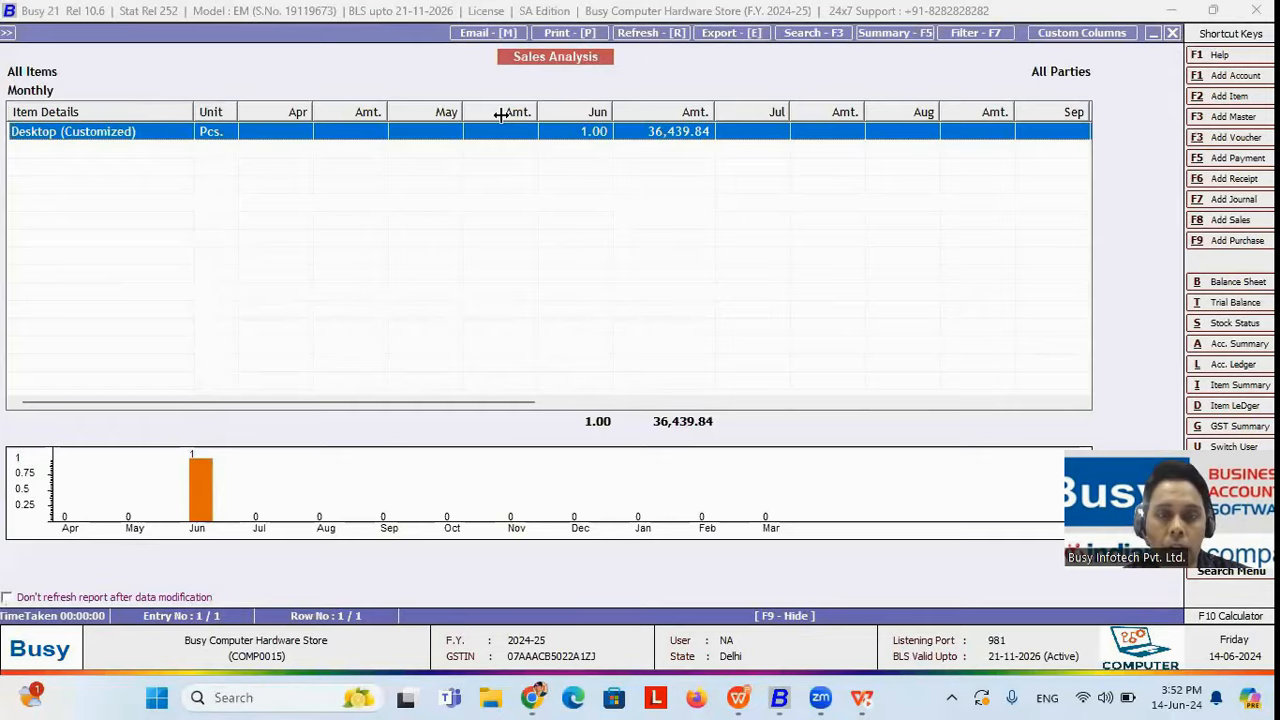
{"action": "key", "text": "Escape"}
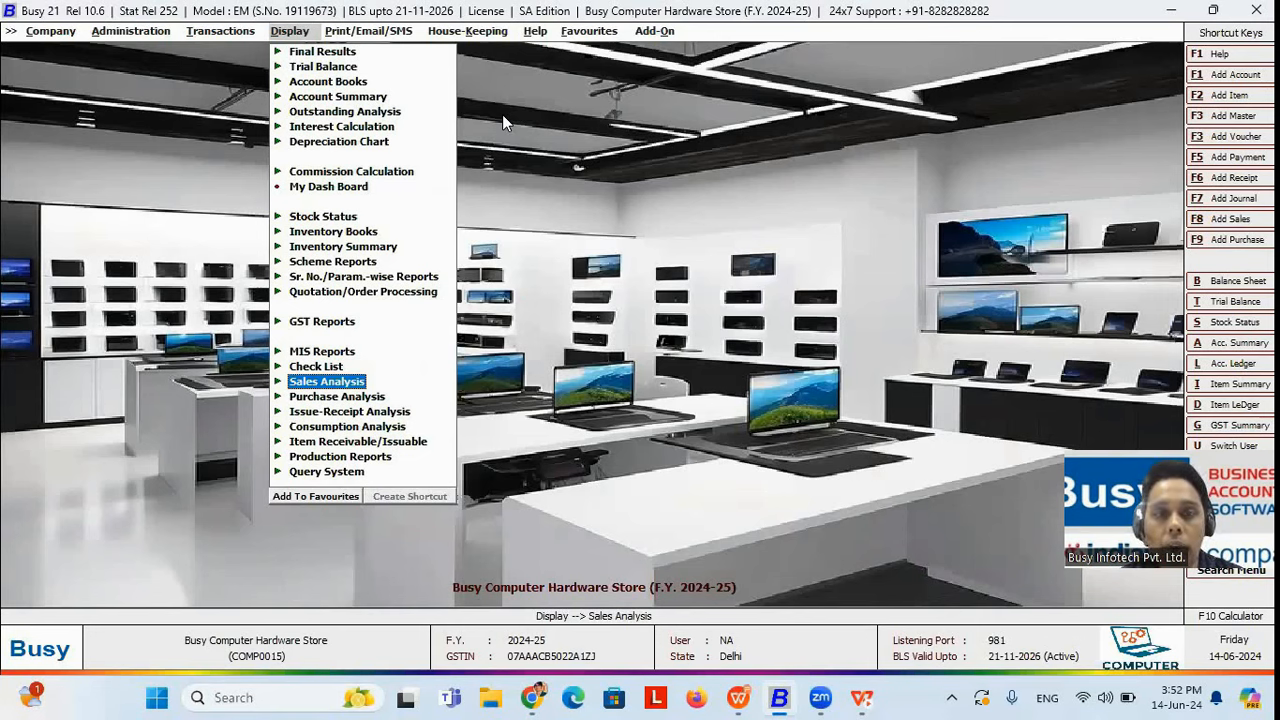
- Start a new Cash sales voucher with the default billing details and add one AOne 11th Gen I3 Pro Laptop
{"action": "key", "text": "Left"}
{"action": "key", "text": "Down"}
{"action": "key", "text": "Down"}
{"action": "key", "text": "Down"}
{"action": "key", "text": "Return"}
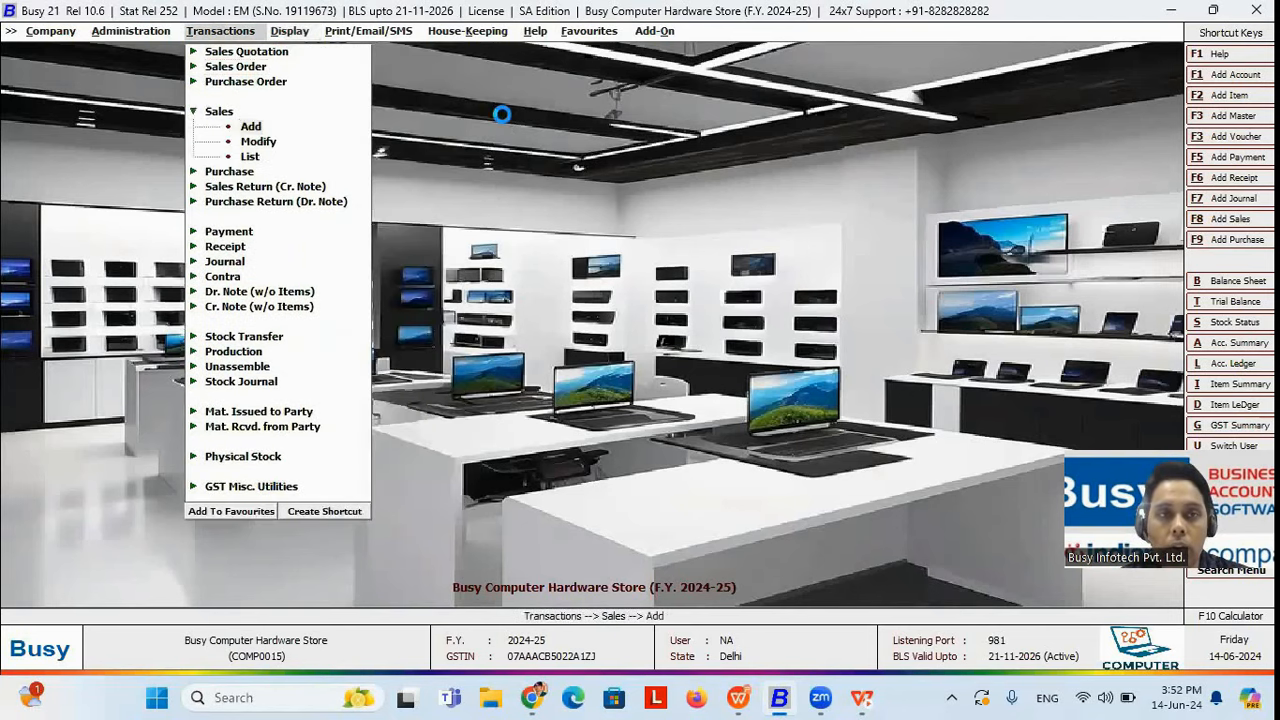
{"action": "key", "text": "Return"}
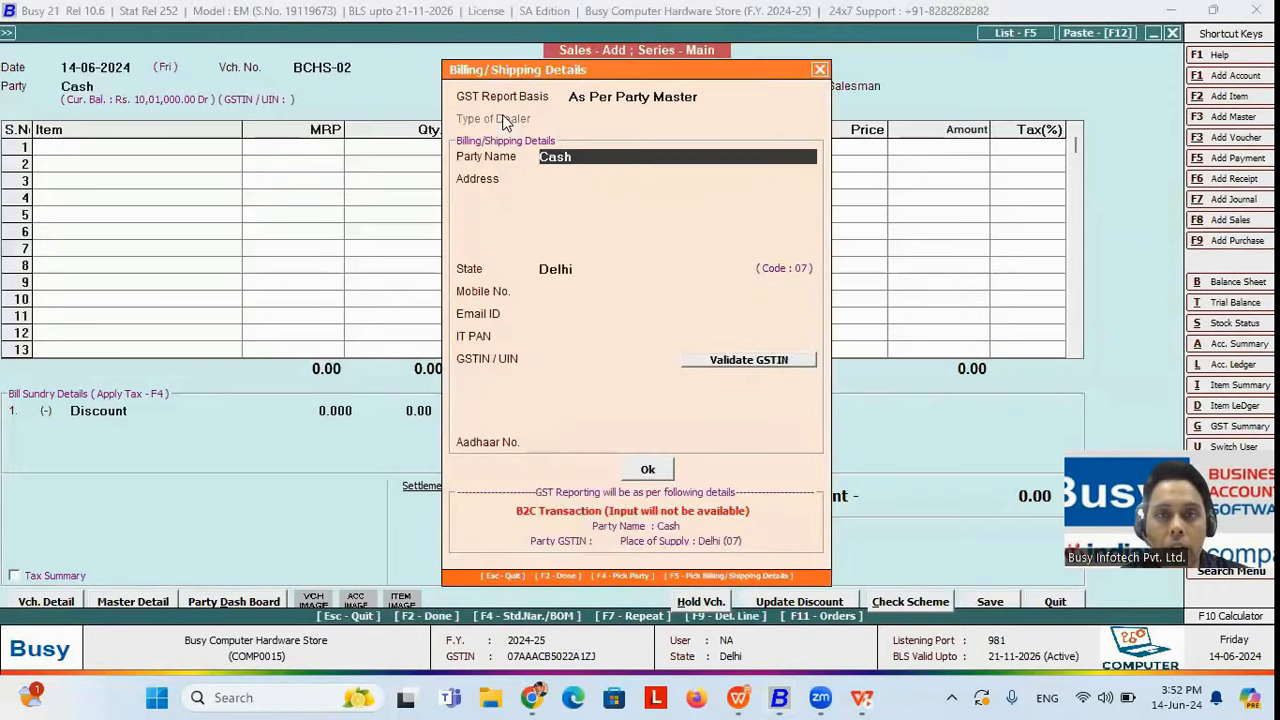
{"action": "key", "text": "F2"}
{"action": "key", "text": "Return"}
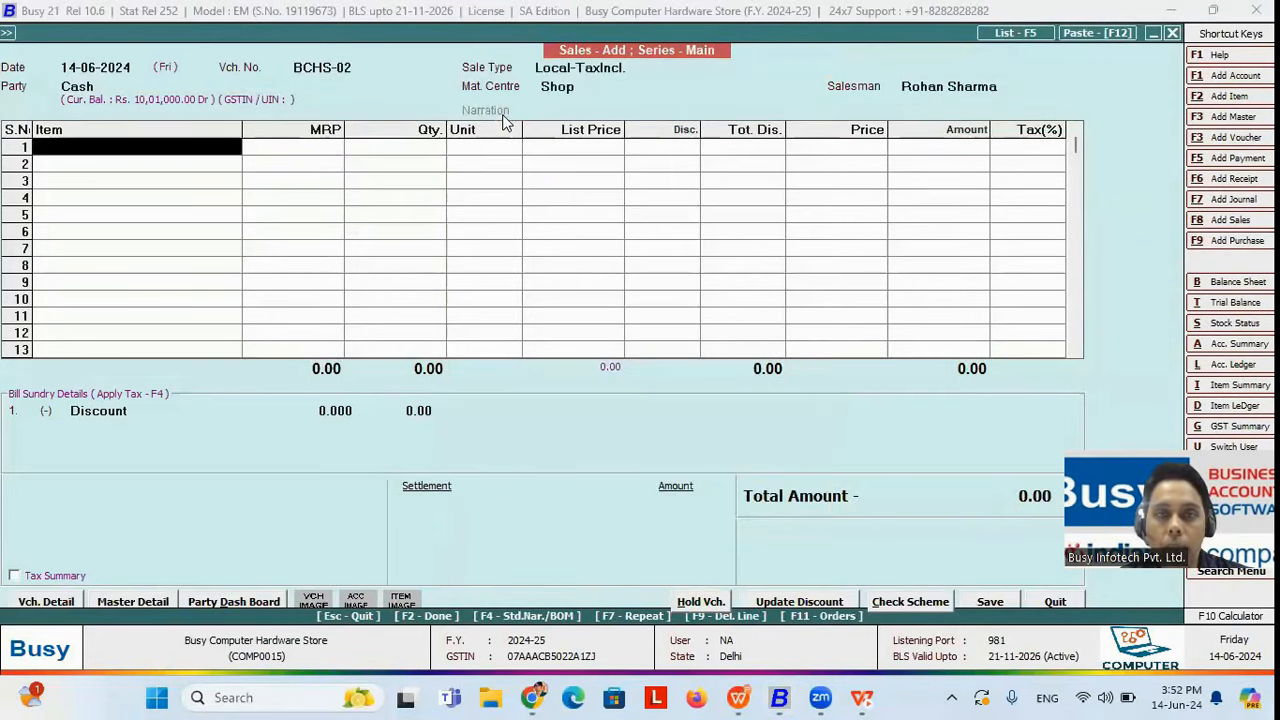
{"action": "key", "text": "Return"}
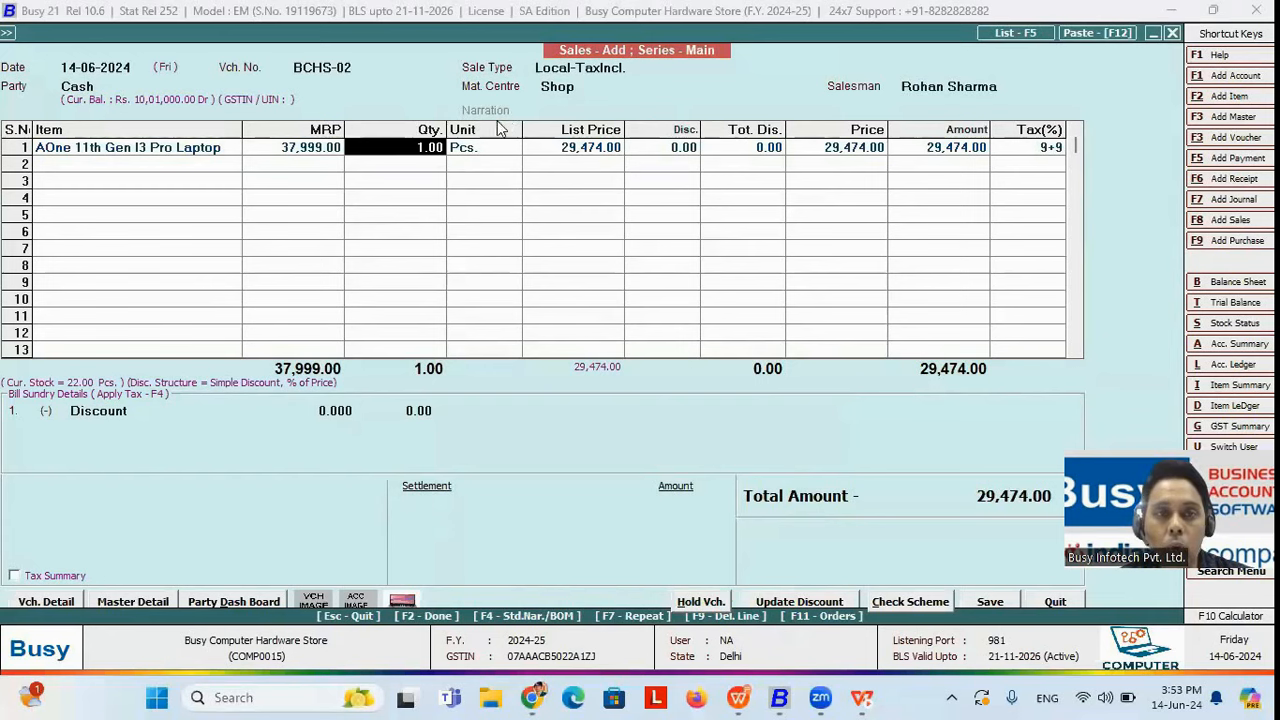
{"action": "key", "text": "Return"}
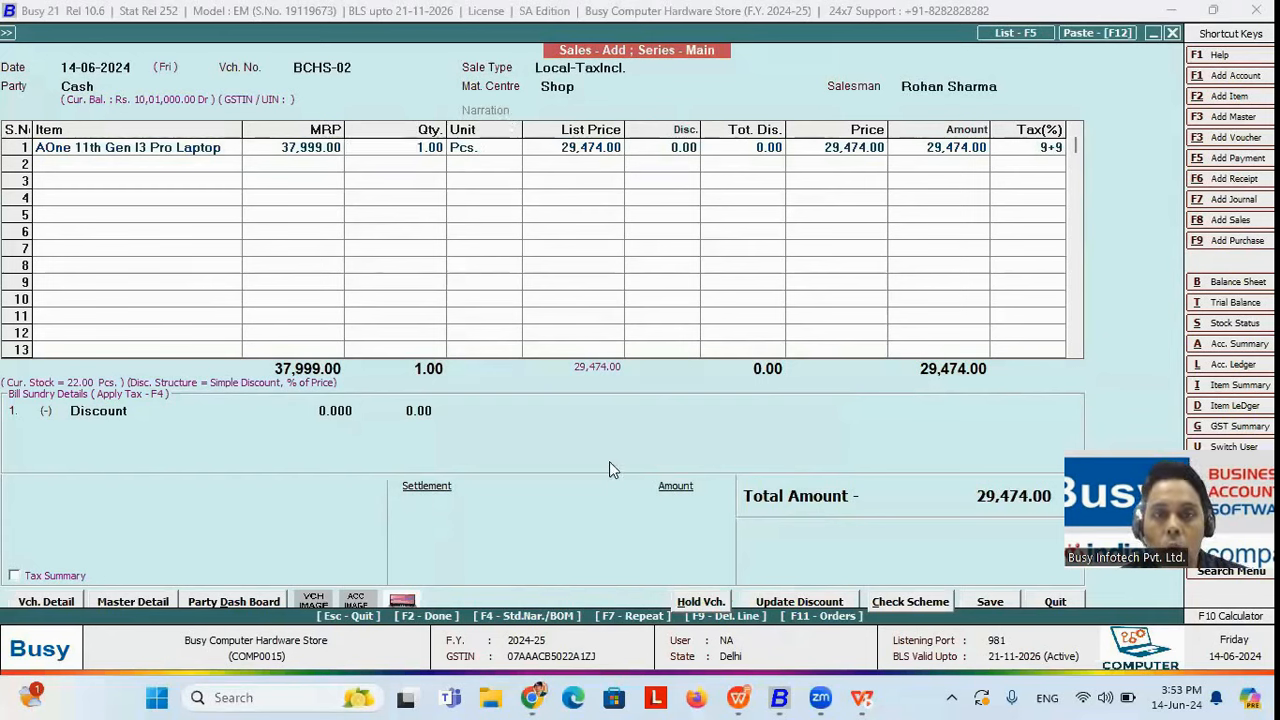
- Put the sales voucher on hold with the voucher identity bchs-02
{"action": "left_click", "coordinate": [702, 601]}
{"action": "left_click", "coordinate": [581, 335]}
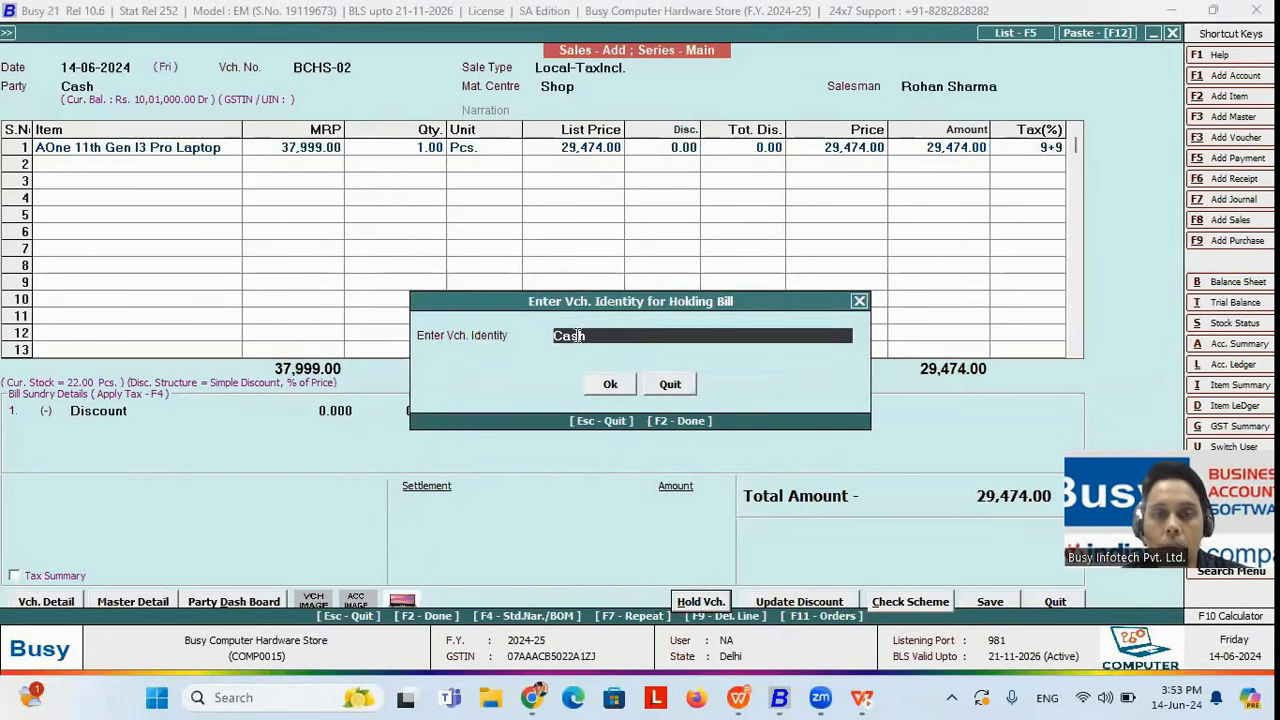
{"action": "key", "text": "BackSpace"}
{"action": "key", "text": "BackSpace"}
{"action": "key", "text": "BackSpace"}
{"action": "key", "text": "BackSpace"}
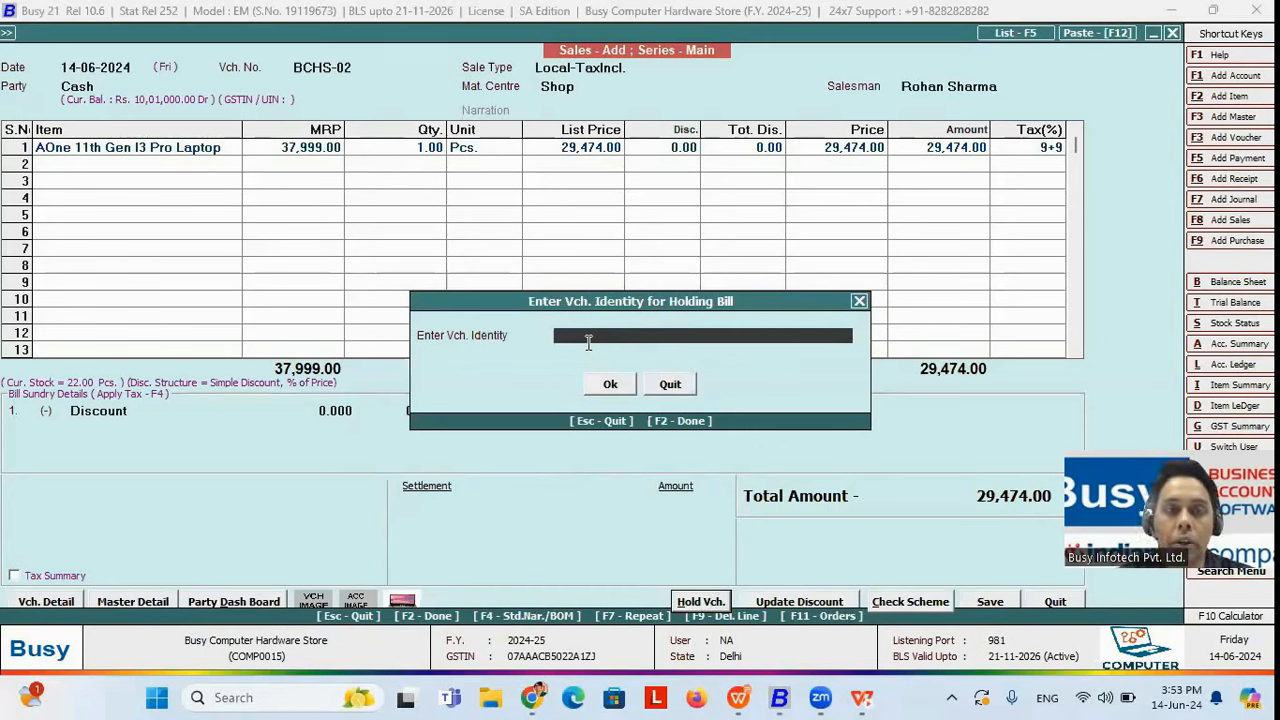
{"action": "type", "text": "b"}
{"action": "type", "text": "chs 02"}
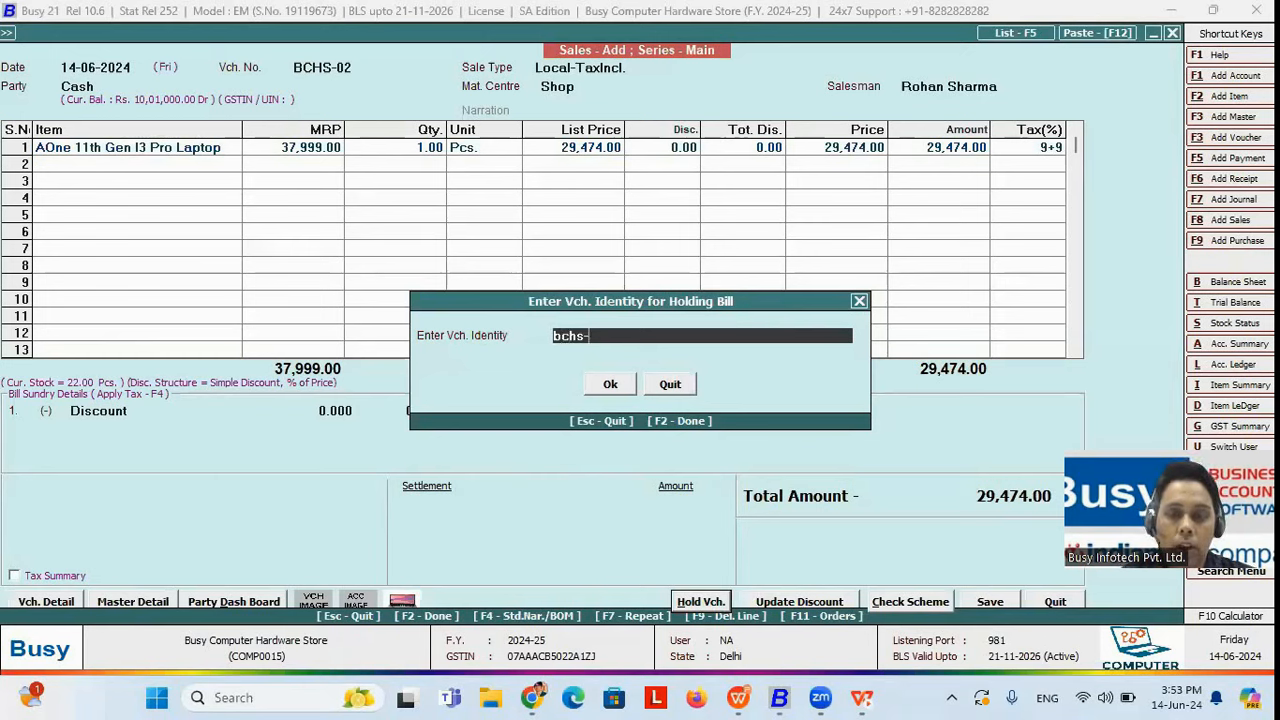
{"action": "key", "text": "Return"}
{"action": "key", "text": "Return"}
{"action": "key", "text": "Return"}
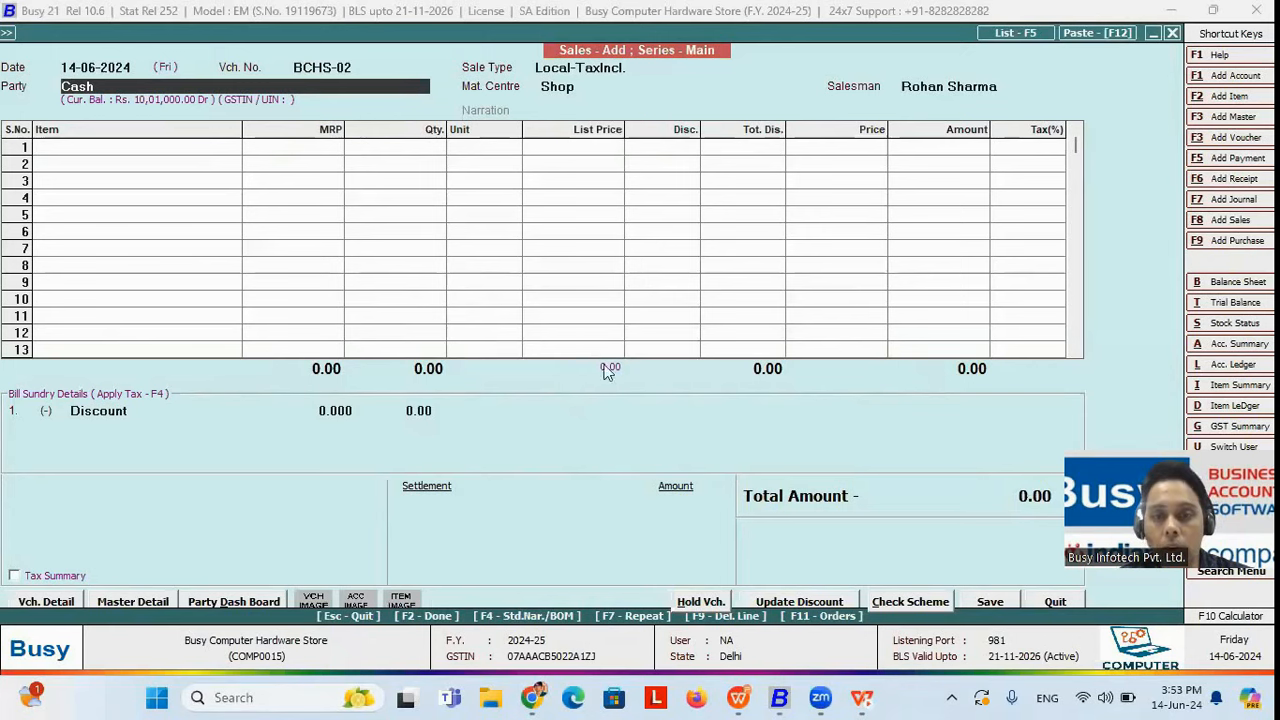
- Restore the held voucher bchs-02 into a Cash sales voucher and quit it without saving
{"action": "left_click", "coordinate": [703, 603]}
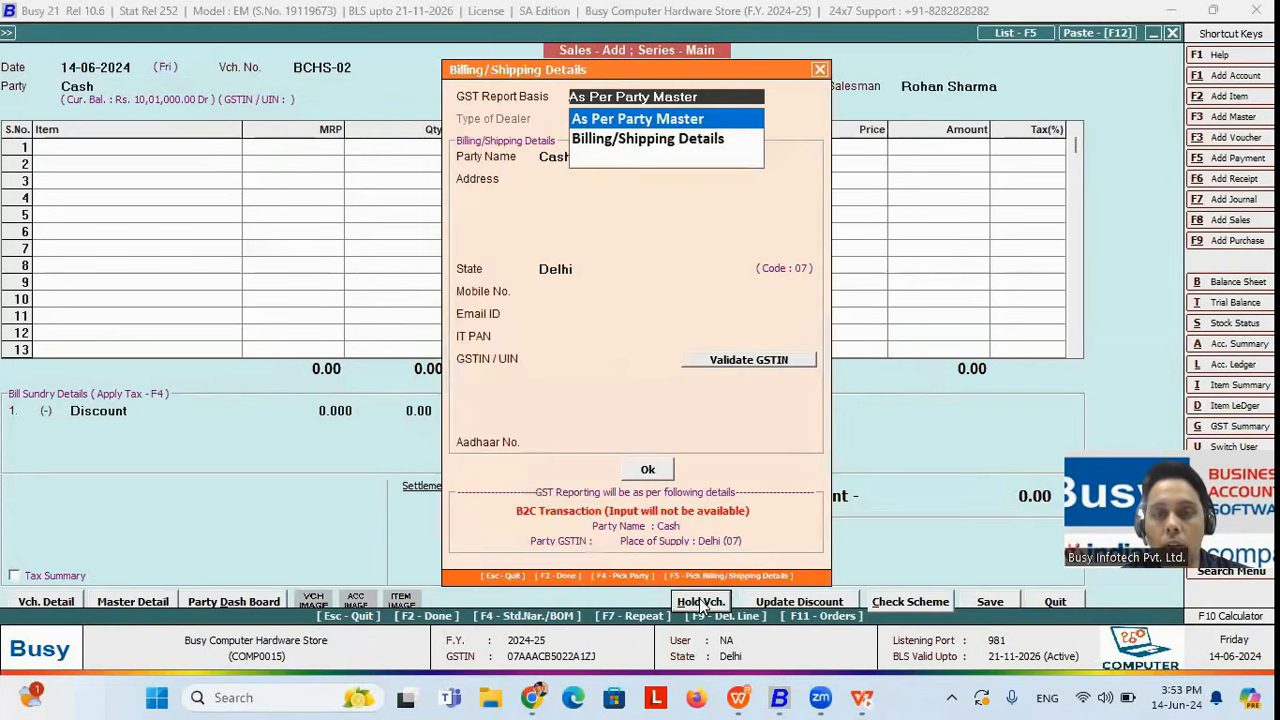
{"action": "left_click", "coordinate": [659, 476]}
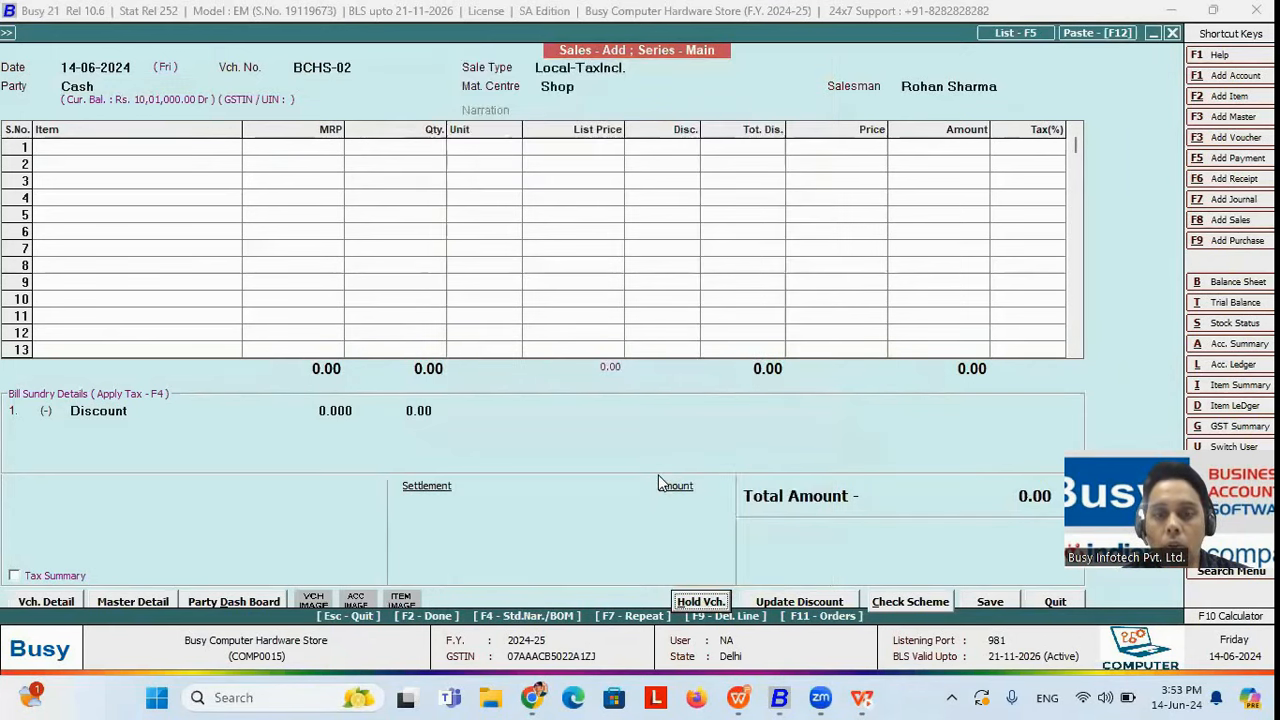
{"action": "left_click", "coordinate": [705, 603]}
{"action": "left_click", "coordinate": [596, 379]}
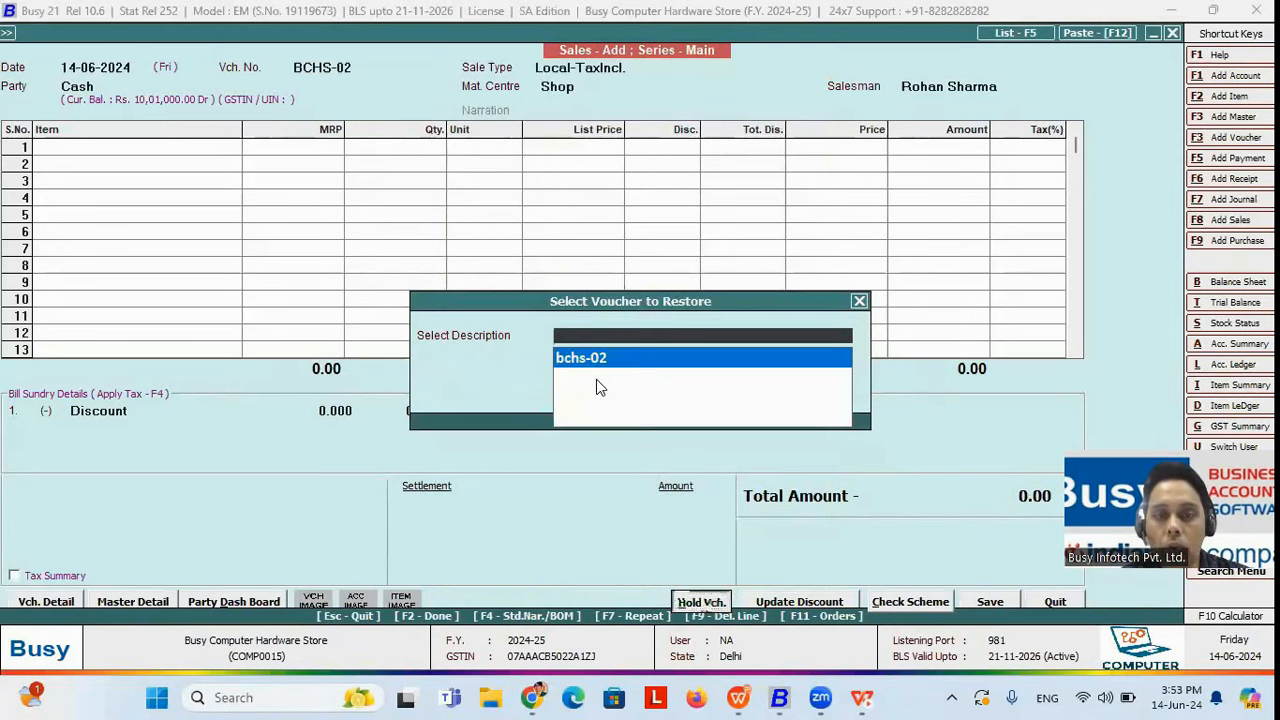
{"action": "left_click", "coordinate": [634, 357]}
{"action": "key", "text": "Return"}
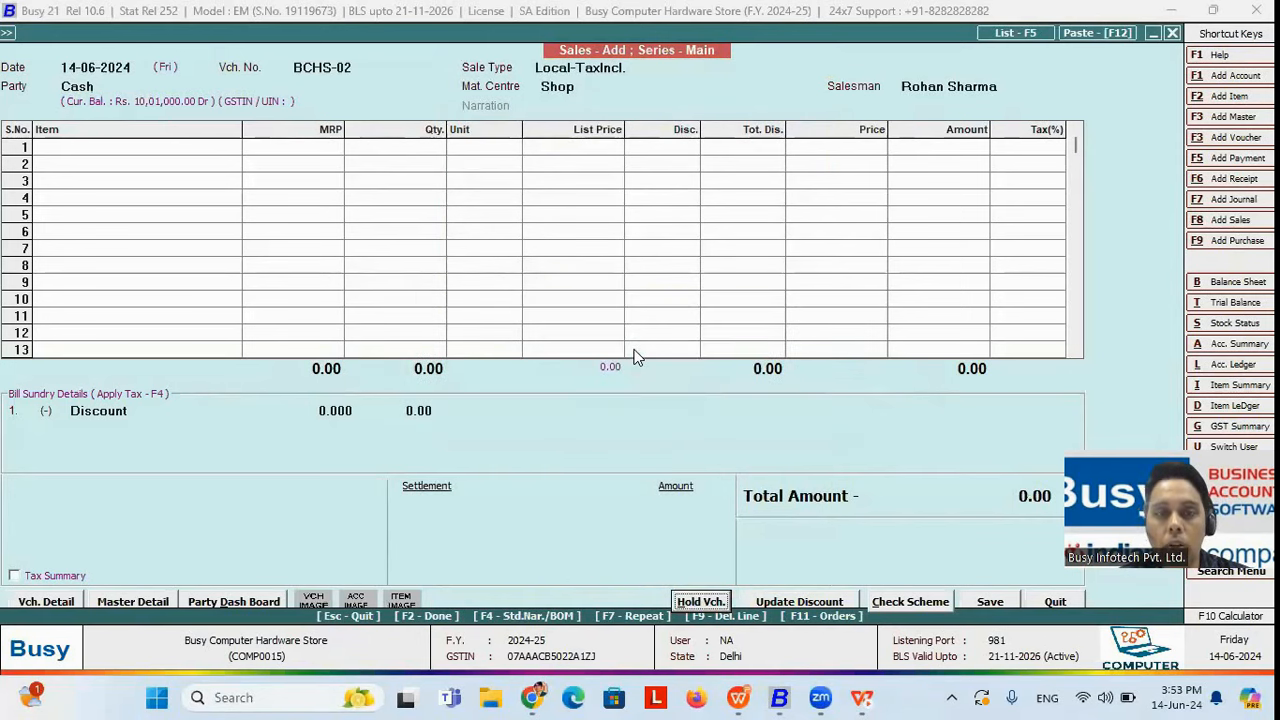
{"action": "left_click", "coordinate": [938, 152]}
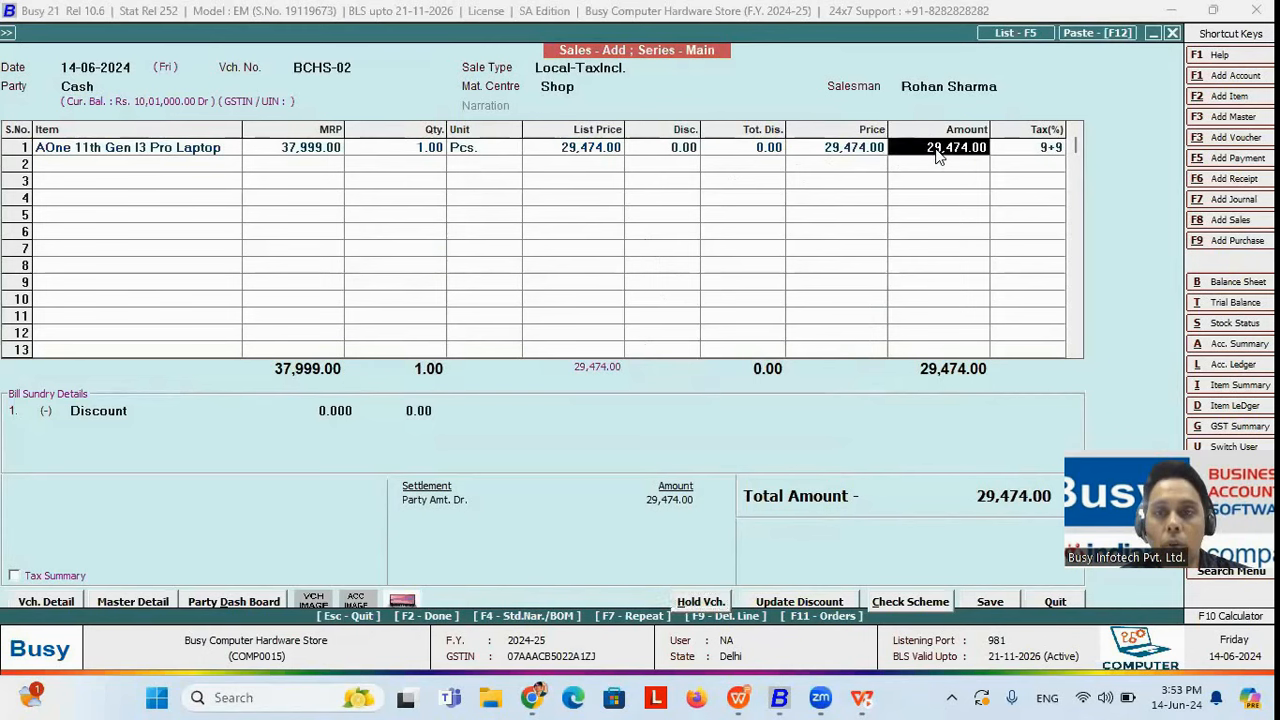
{"action": "left_click", "coordinate": [535, 152]}
{"action": "left_click", "coordinate": [497, 152]}
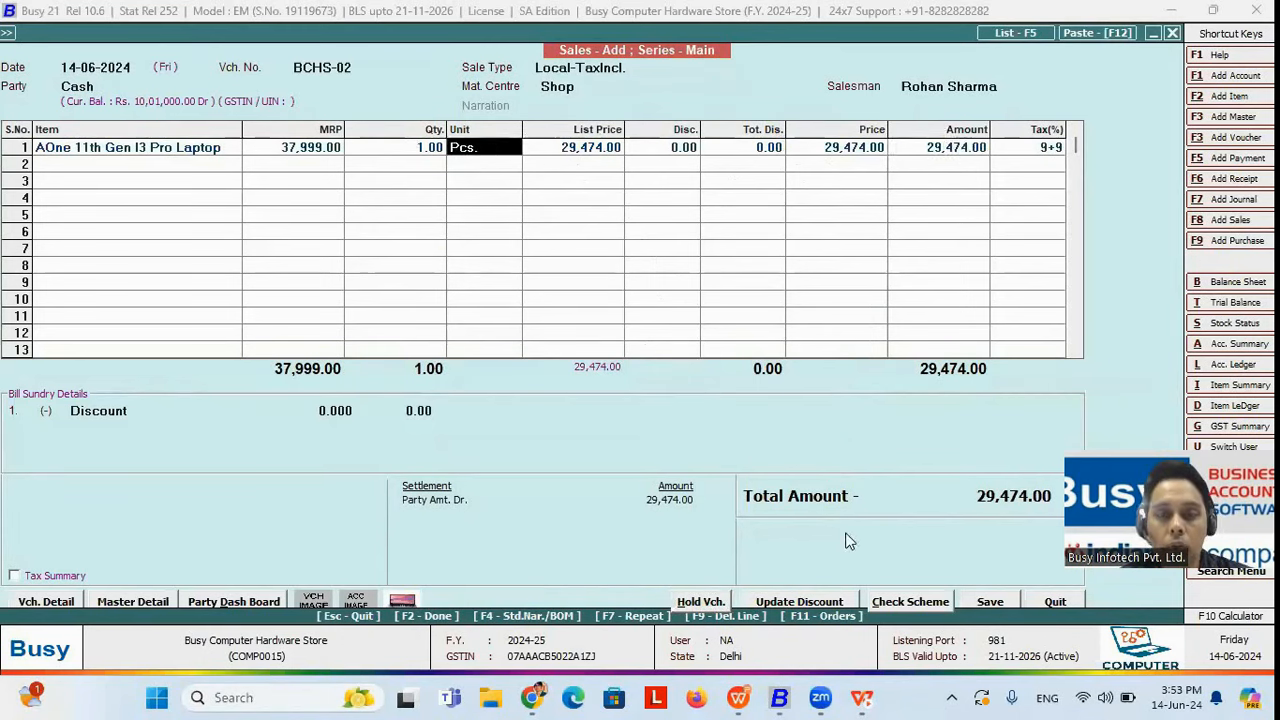
{"action": "key", "text": "Escape"}
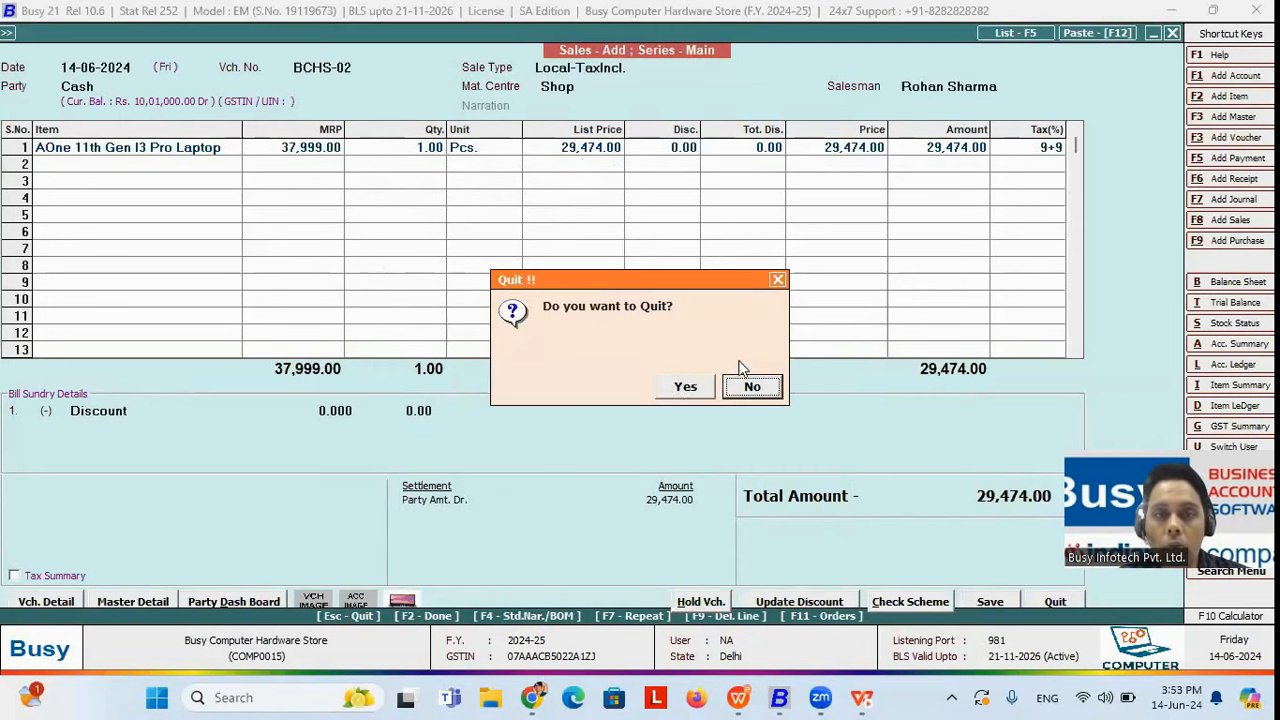
{"action": "left_click", "coordinate": [681, 385]}
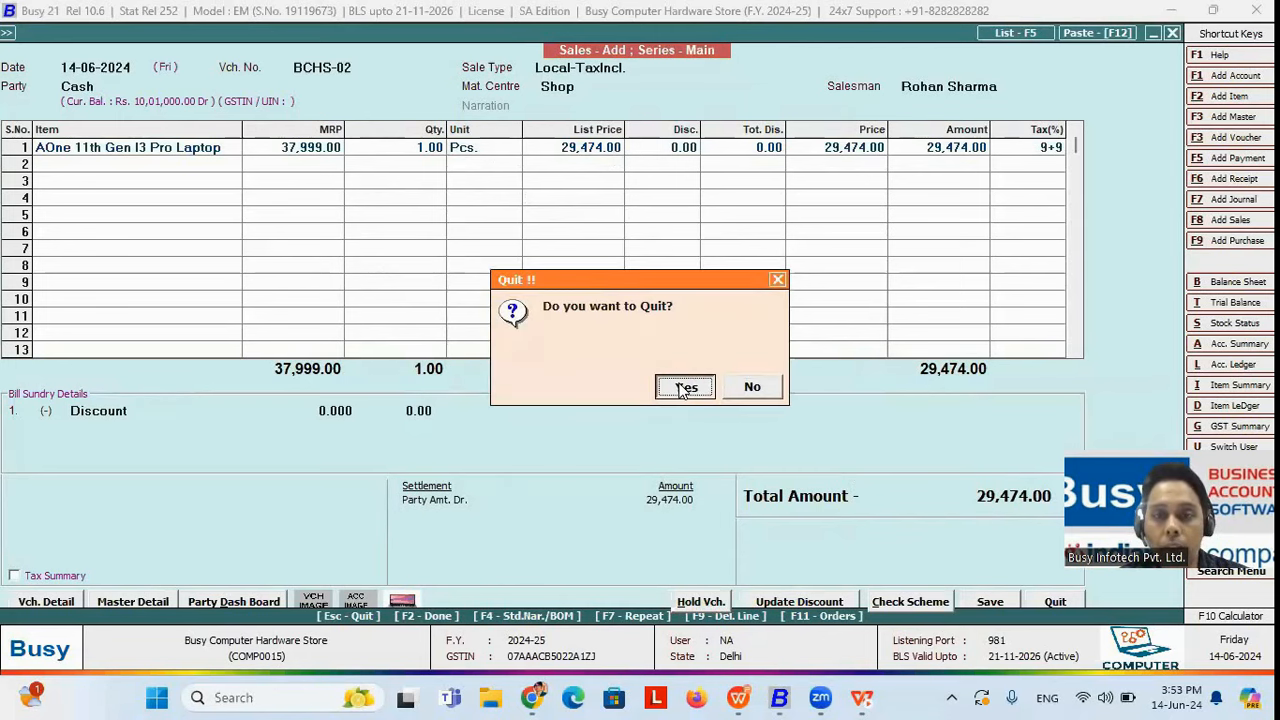
- Check the Enable Scheme option in the Inventory features configuration under Administration and close it without saving
{"action": "key", "text": "Left"}
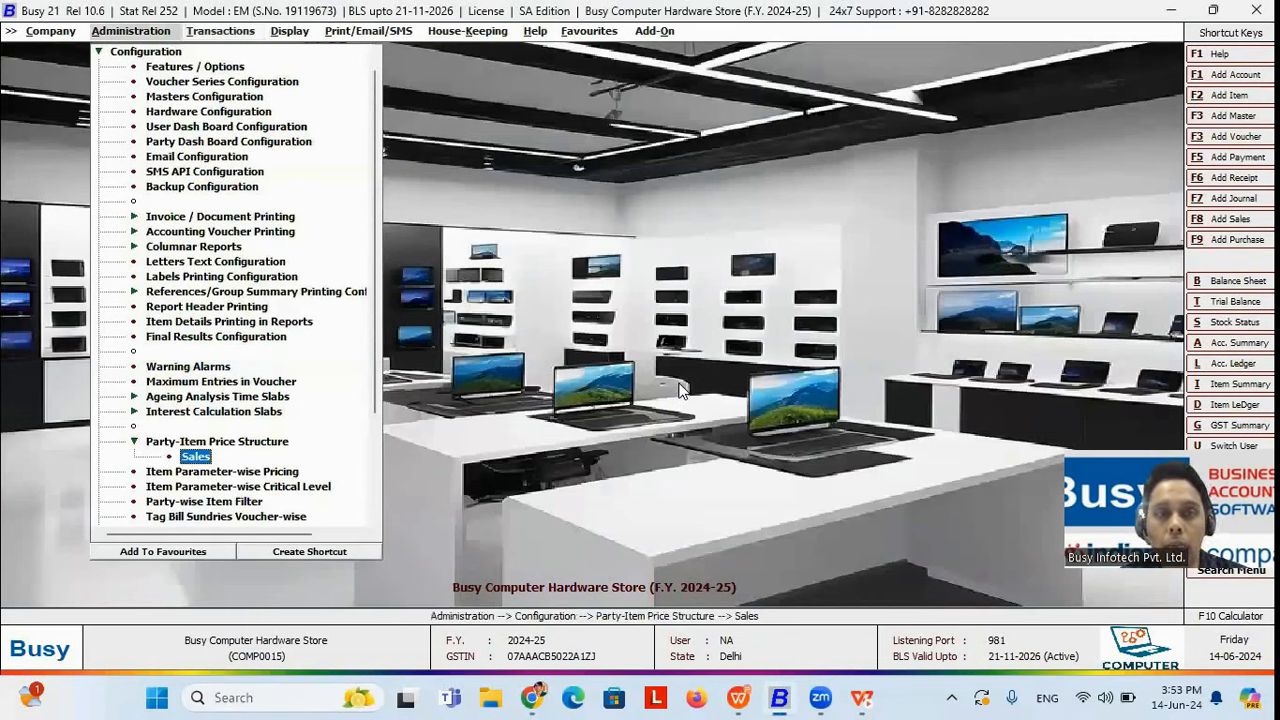
{"action": "key", "text": "Escape"}
{"action": "key", "text": "Escape"}
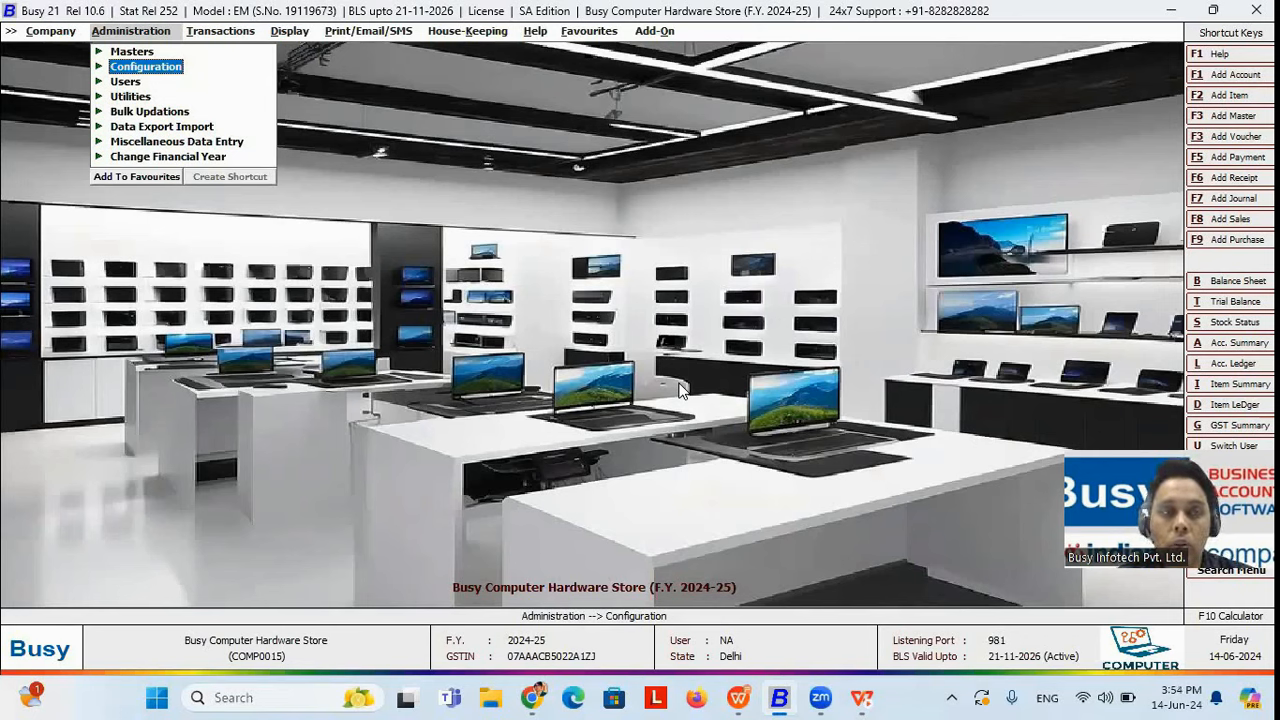
{"action": "key", "text": "Return"}
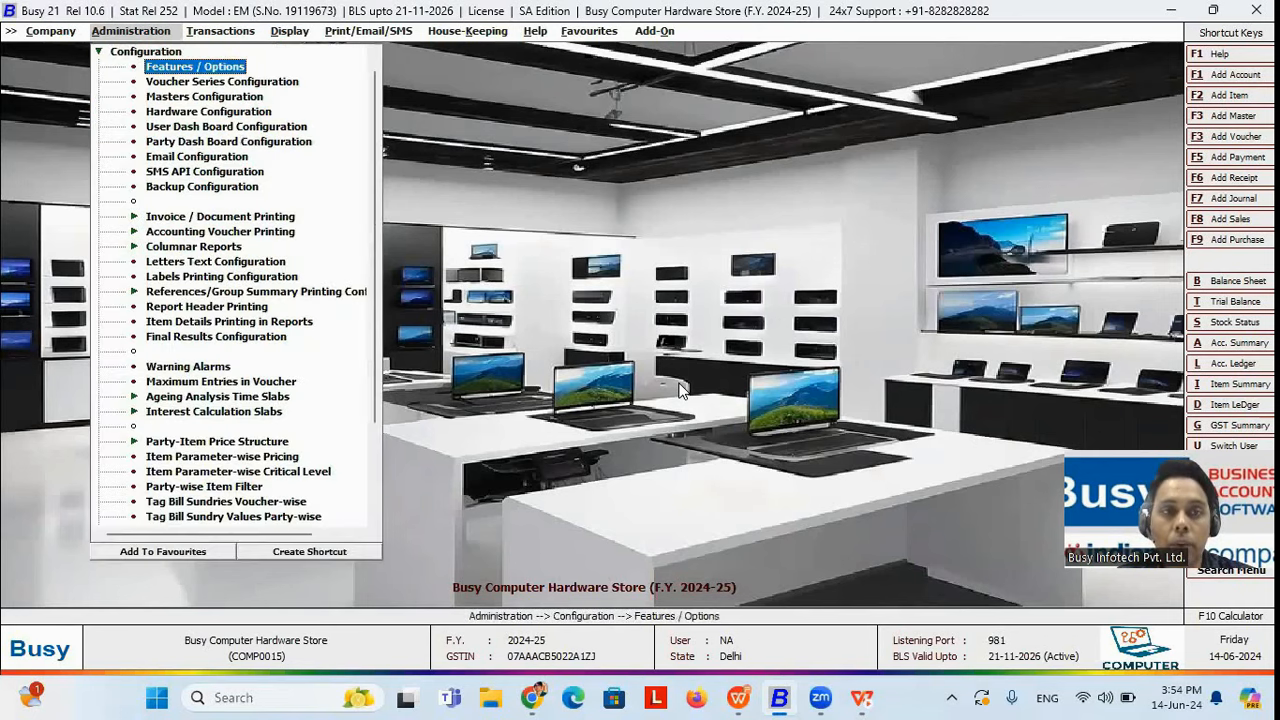
{"action": "key", "text": "Return"}
{"action": "key", "text": "Down"}
{"action": "key", "text": "Down"}
{"action": "key", "text": "Down"}
{"action": "key", "text": "Down"}
{"action": "key", "text": "Return"}
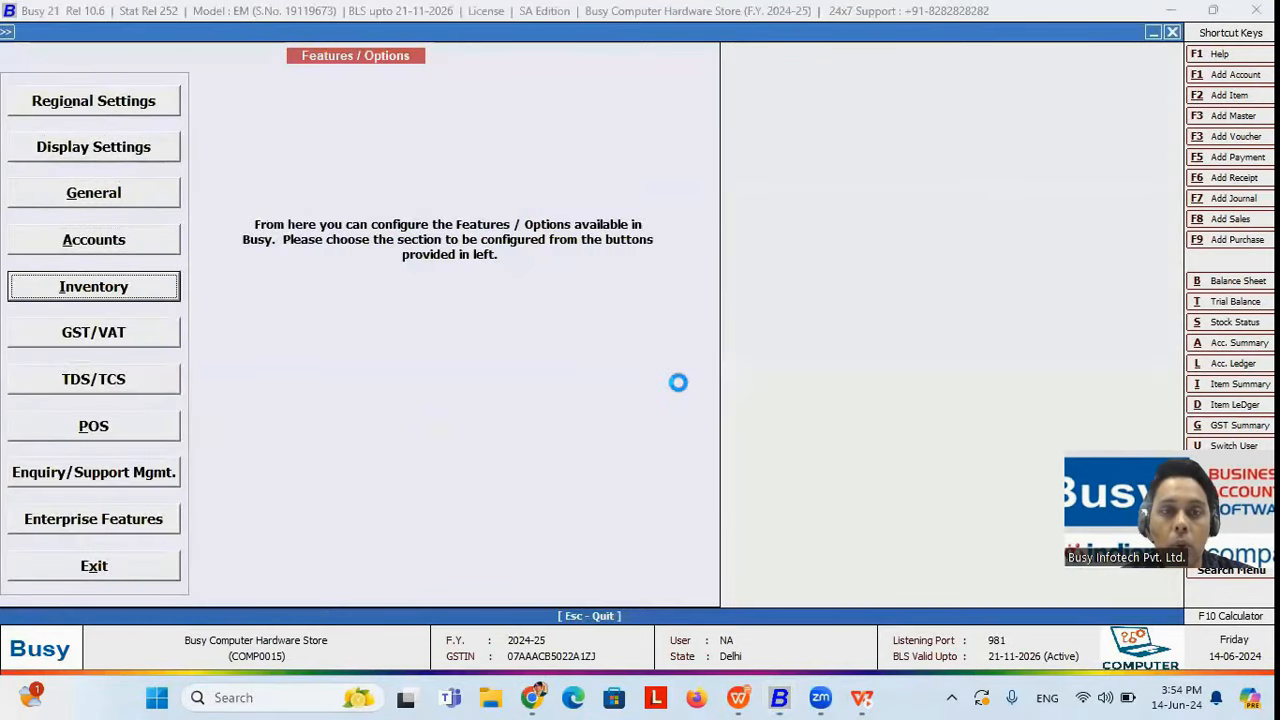
{"action": "left_click", "coordinate": [490, 135]}
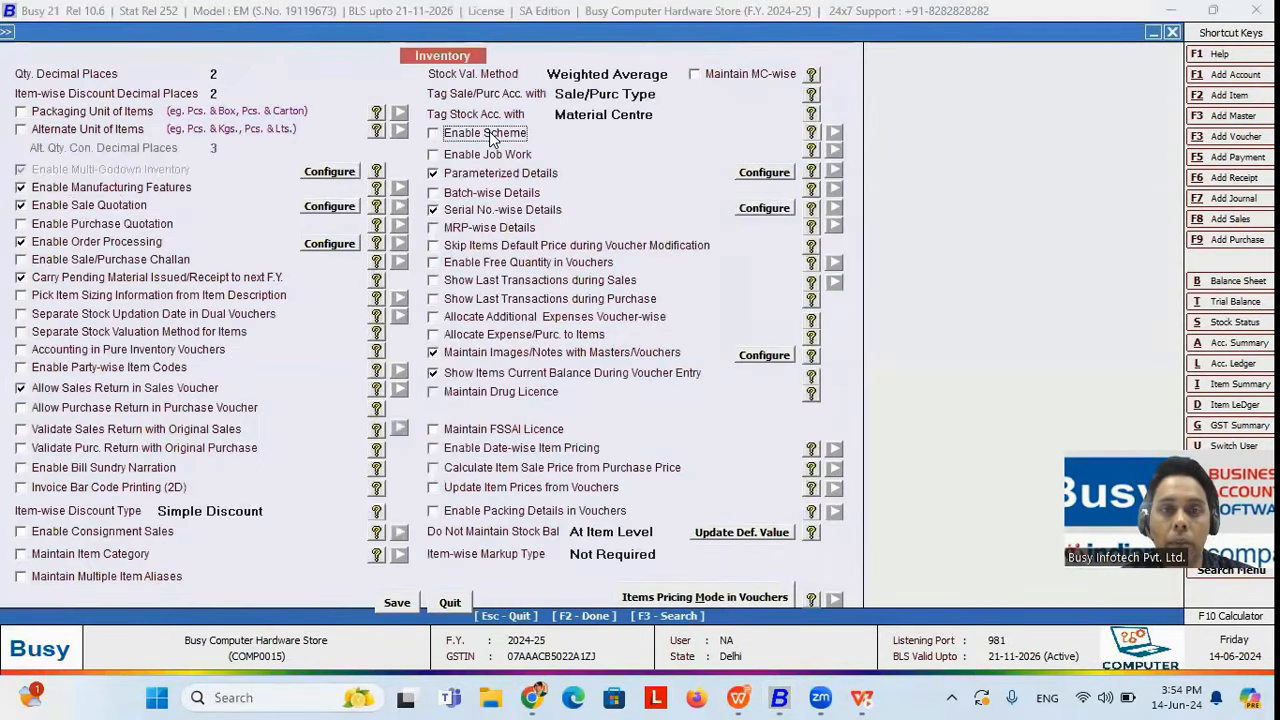
{"action": "key", "text": "Escape"}
{"action": "key", "text": "Escape"}
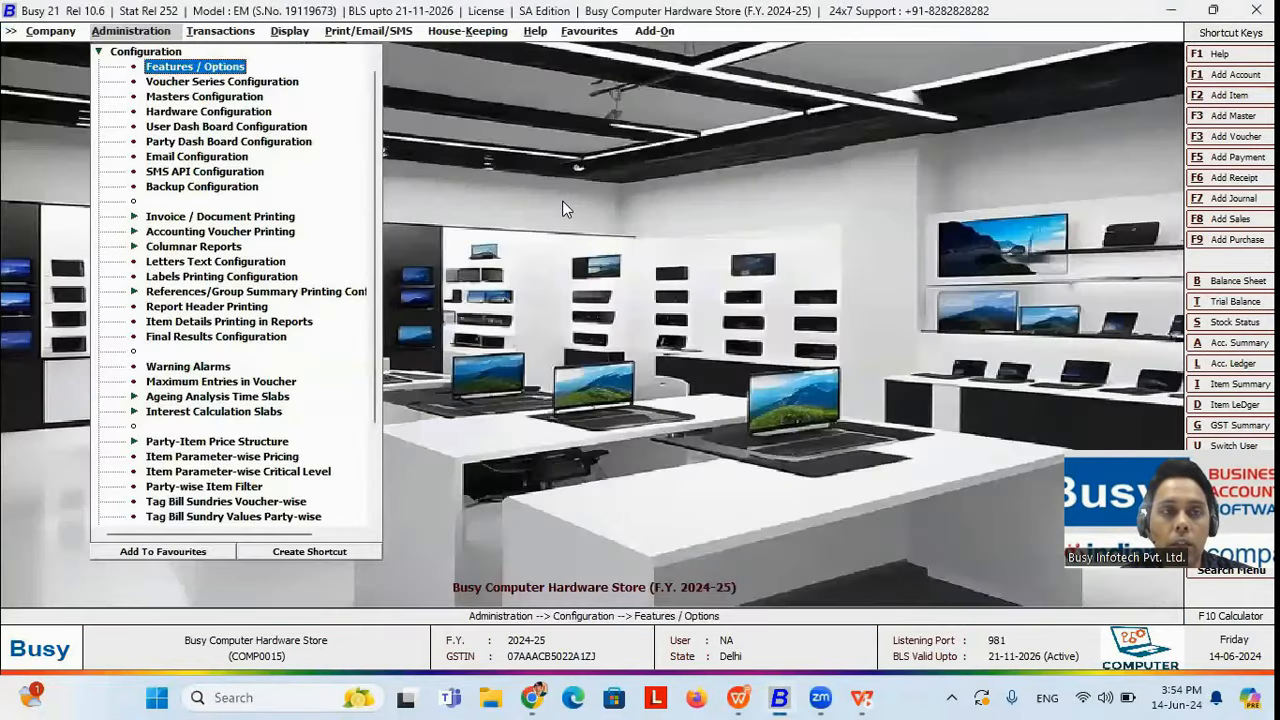
- Open a new scheme master for adding under the Administration masters
{"action": "key", "text": "Escape"}
{"action": "key", "text": "Return"}
{"action": "key", "text": "Down"}
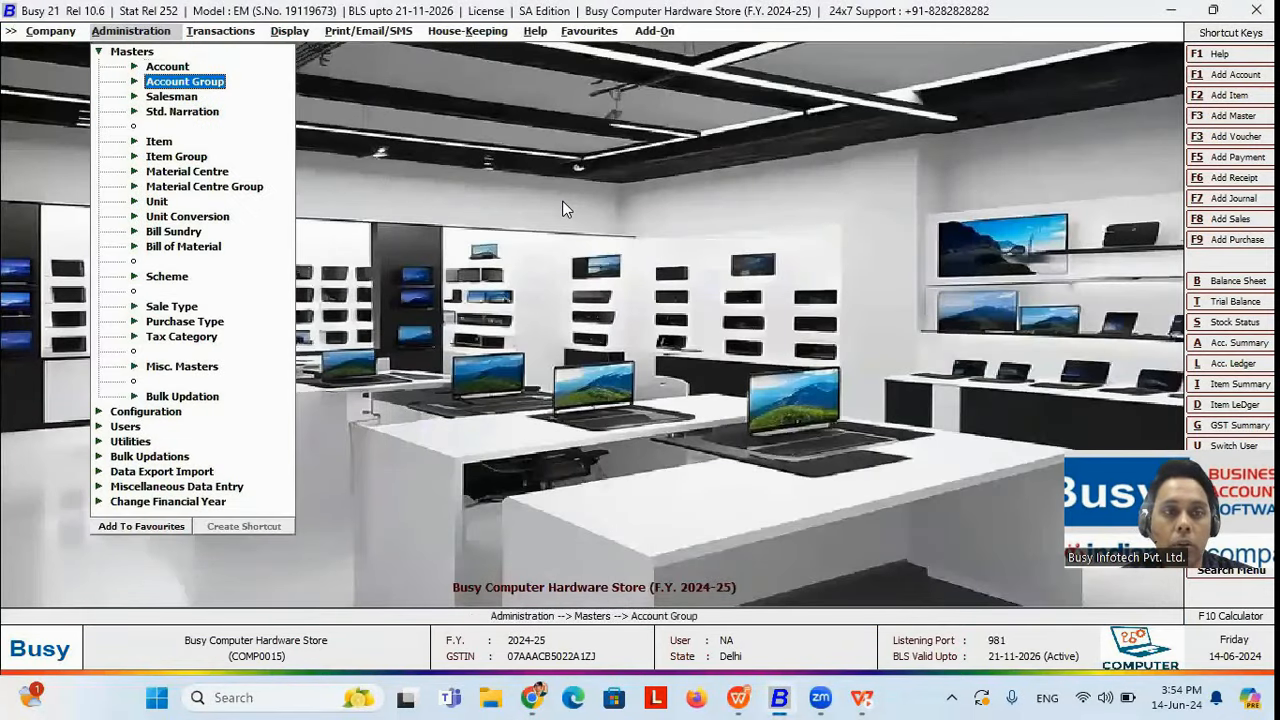
{"action": "key", "text": "Down"}
{"action": "key", "text": "Down"}
{"action": "key", "text": "Down"}
{"action": "key", "text": "Down"}
{"action": "key", "text": "Down"}
{"action": "key", "text": "Down"}
{"action": "key", "text": "Down"}
{"action": "key", "text": "Down"}
{"action": "key", "text": "Down"}
{"action": "key", "text": "Down"}
{"action": "key", "text": "Down"}
{"action": "key", "text": "Return"}
{"action": "key", "text": "Down"}
{"action": "key", "text": "Up"}
{"action": "key", "text": "Return"}
- Name the scheme "Buy 2 Get 10%" and set its date range from 01-04-2024 to 30-04-2024
{"action": "type", "text": "Buy 2 Get 10%"}
{"action": "key", "text": "Return"}
{"action": "key", "text": "Return"}
{"action": "key", "text": "Return"}
{"action": "key", "text": "Return"}
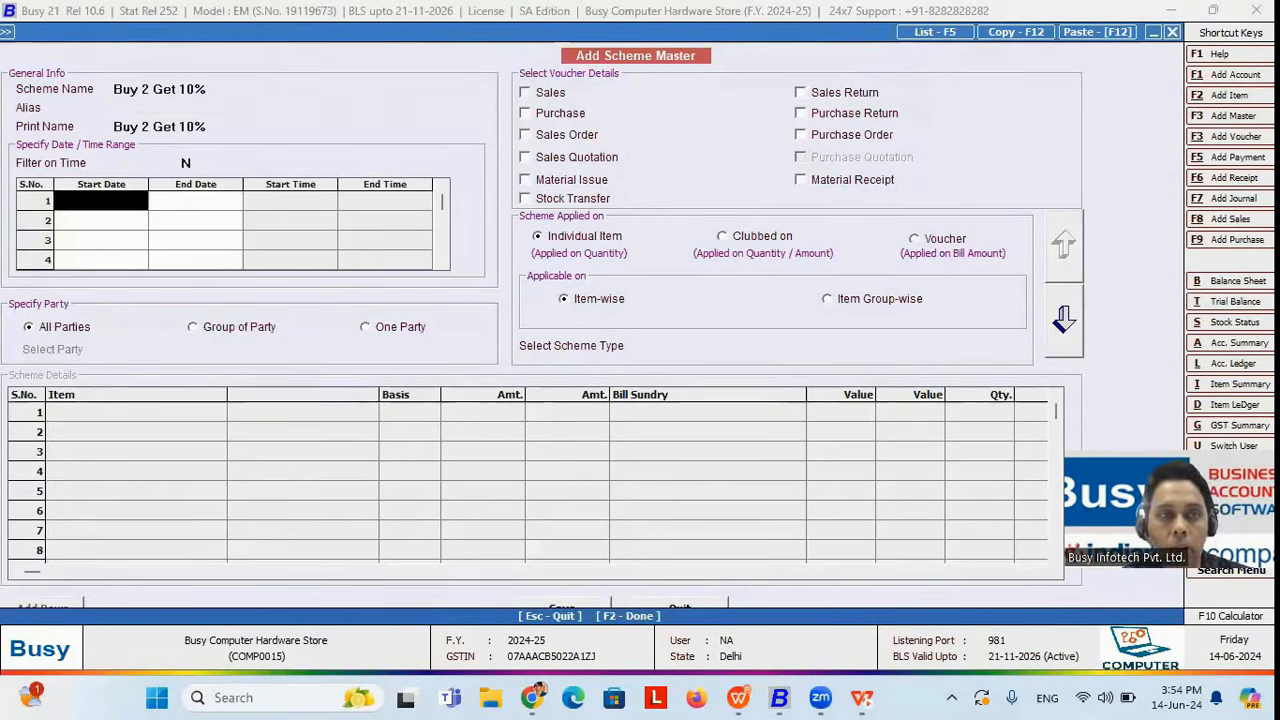
{"action": "key", "text": "Return"}
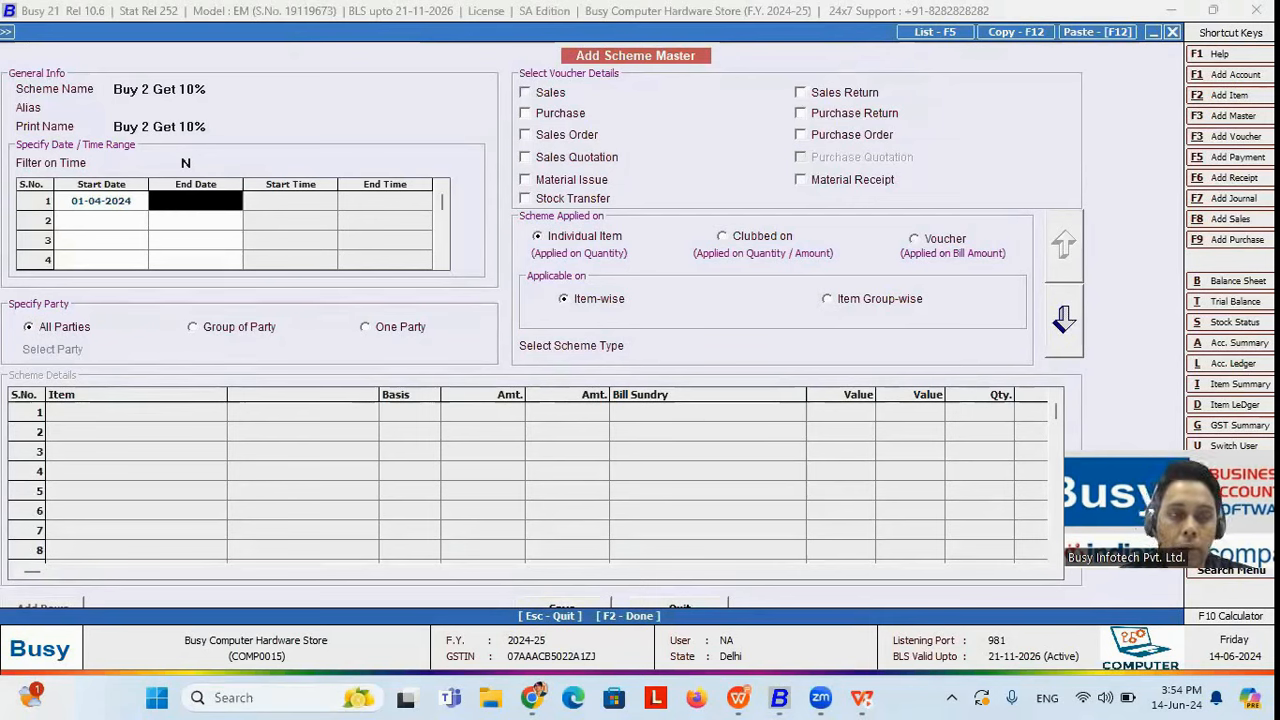
{"action": "type", "text": "30-04"}
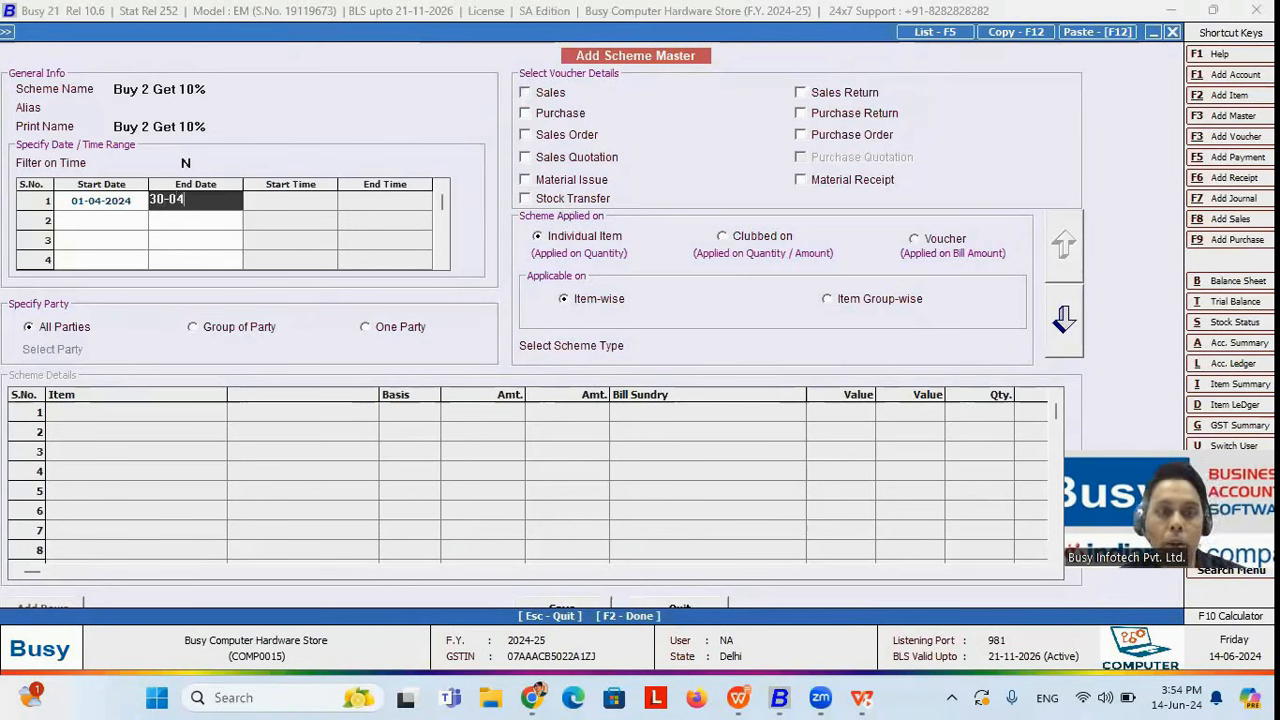
{"action": "key", "text": "Return"}
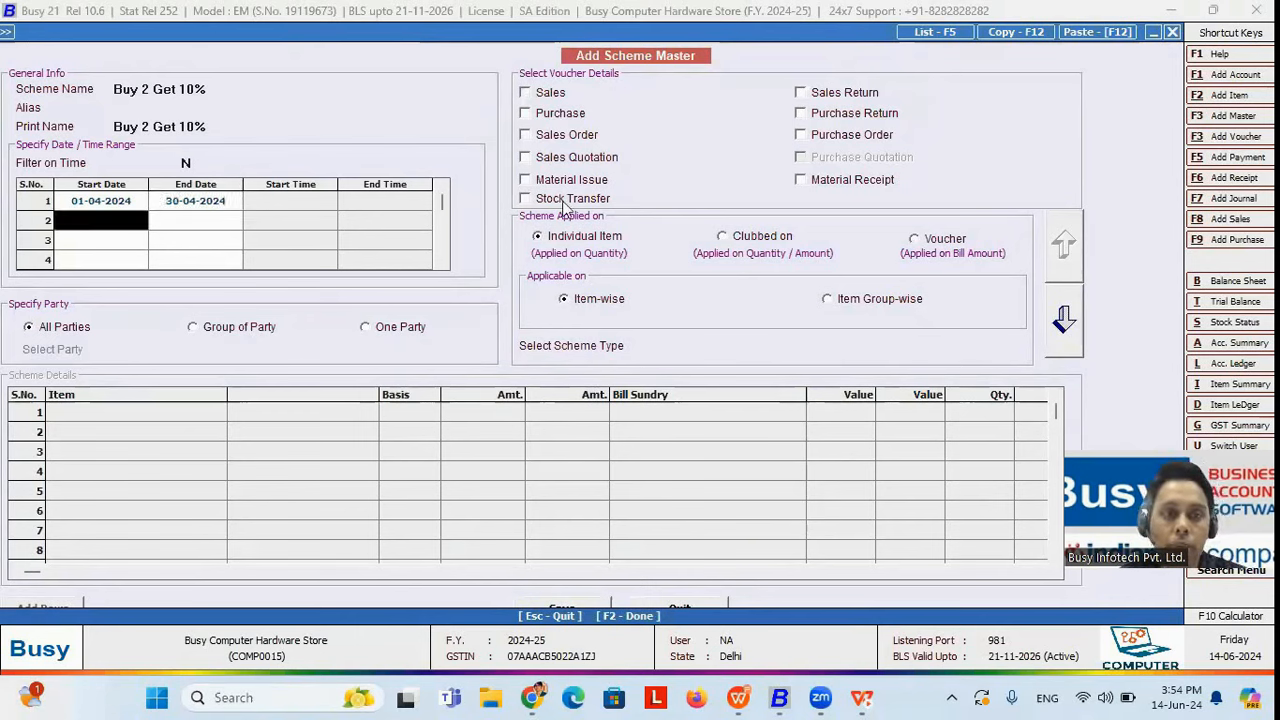
- Try the scheme's Filter on Time with Y, delete the extra second date row, and return the filter to N
{"action": "left_click", "coordinate": [188, 163]}
{"action": "key", "text": "Return"}
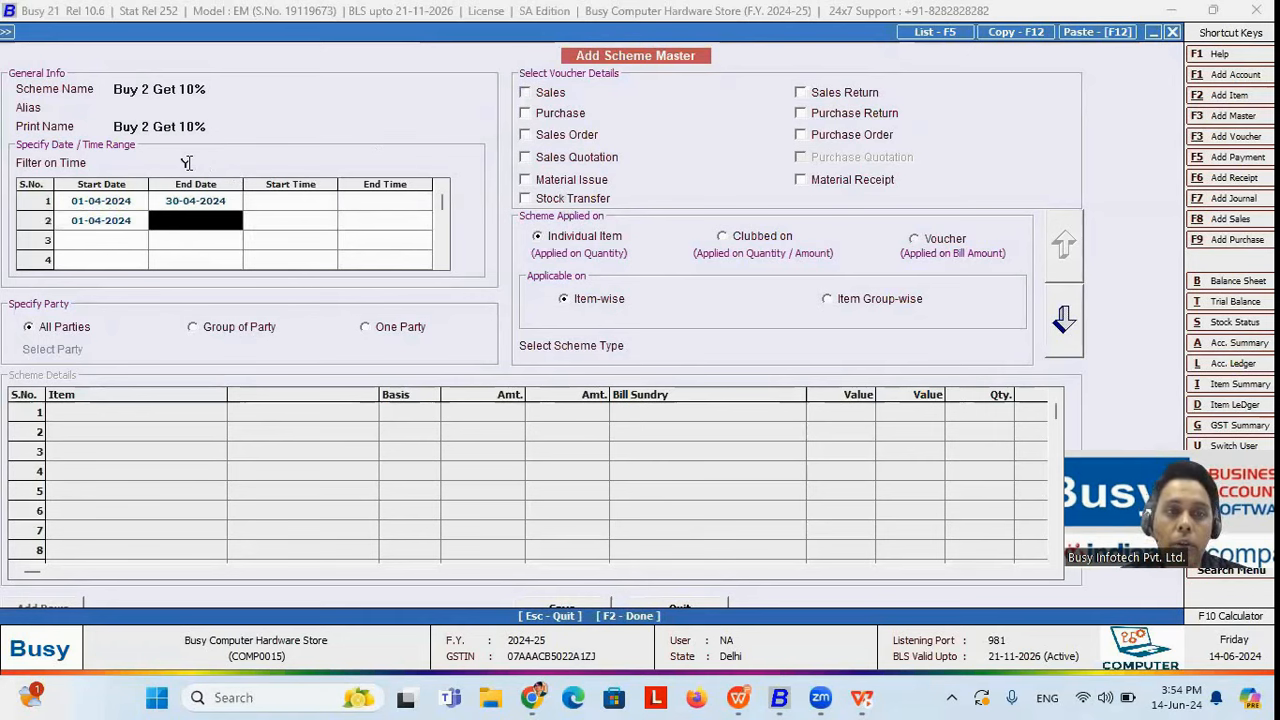
{"action": "left_click", "coordinate": [42, 220]}
{"action": "right_click", "coordinate": [42, 228]}
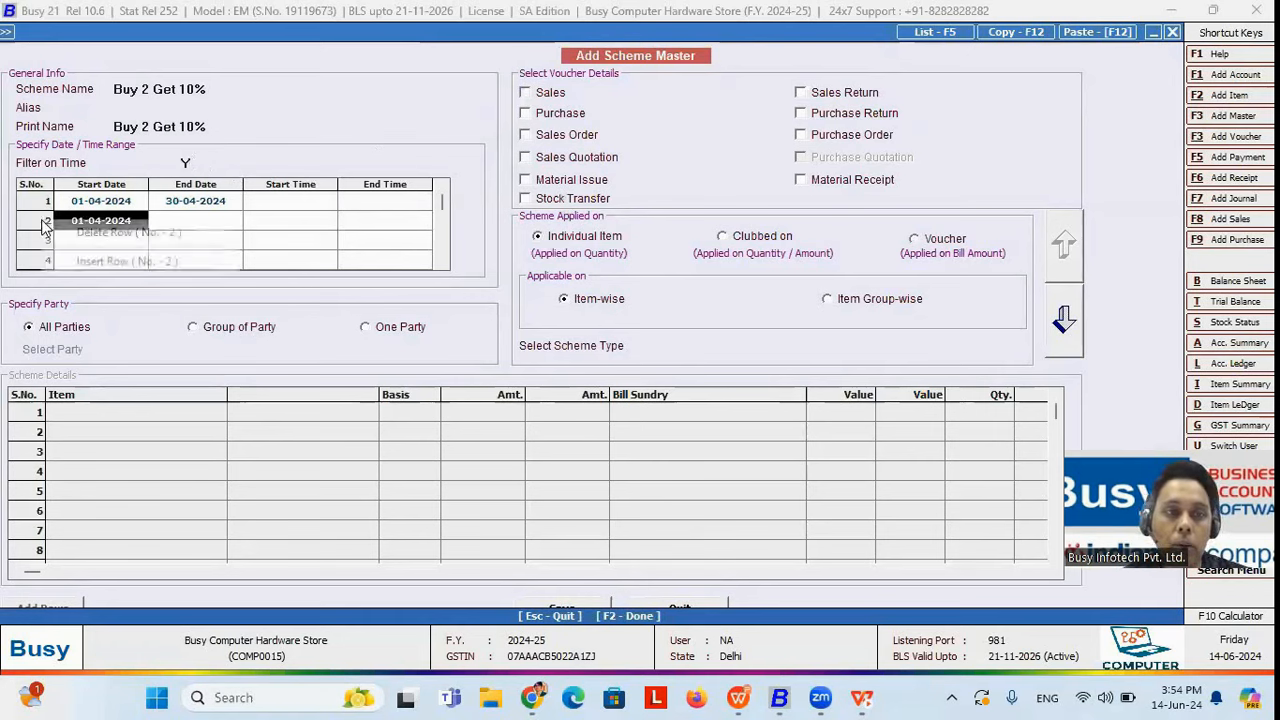
{"action": "left_click", "coordinate": [111, 237]}
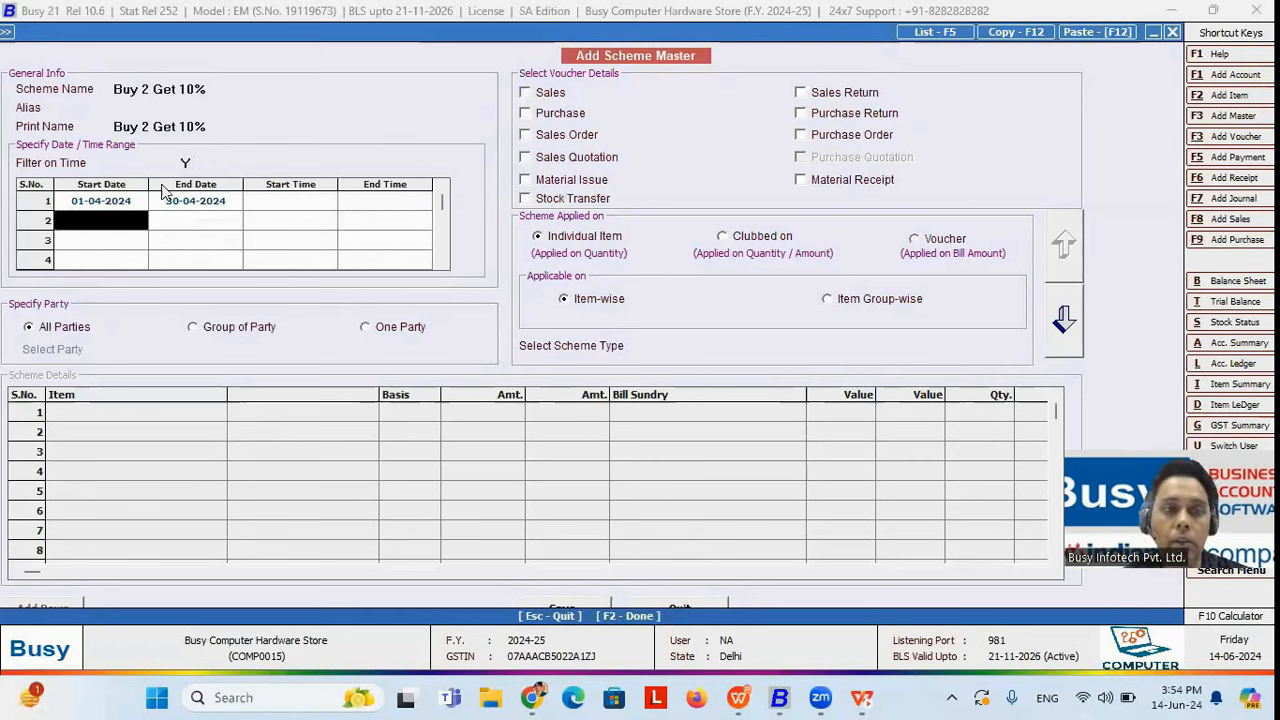
{"action": "left_click", "coordinate": [187, 164]}
{"action": "type", "text": "N"}
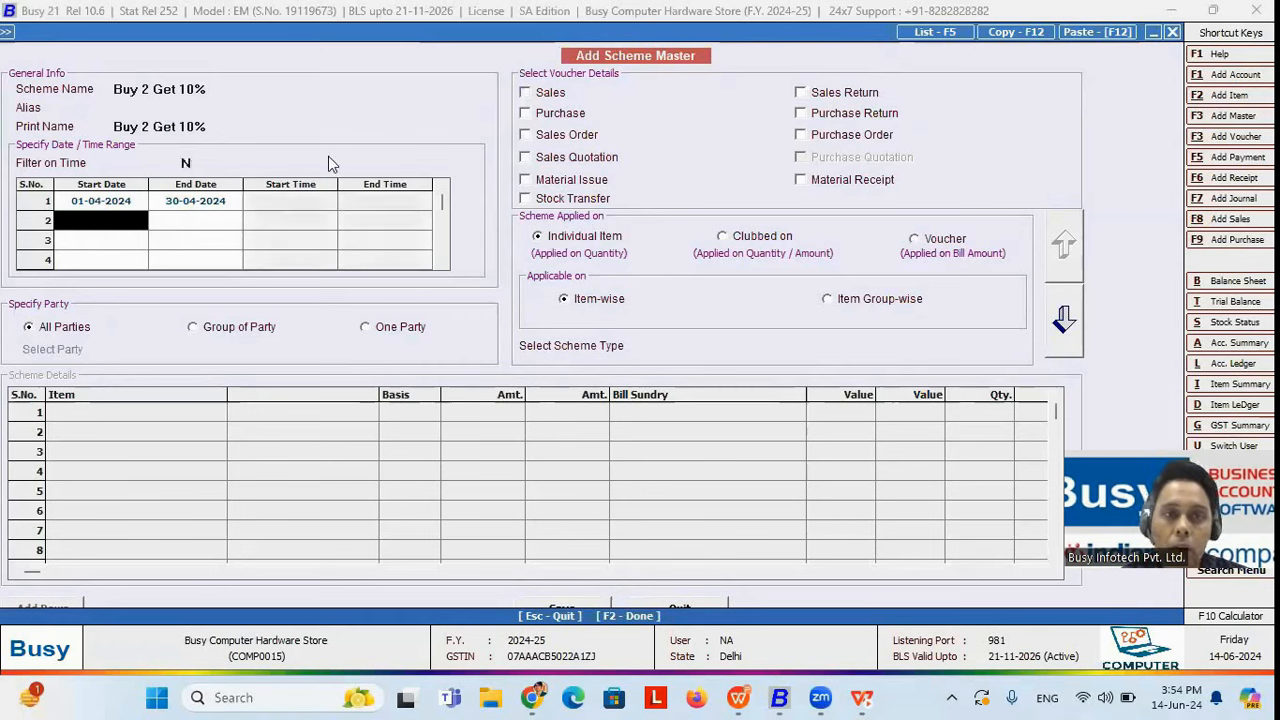
- Apply the scheme to Sales vouchers of all series and set its scheme type to Discount
{"action": "left_click", "coordinate": [526, 93]}
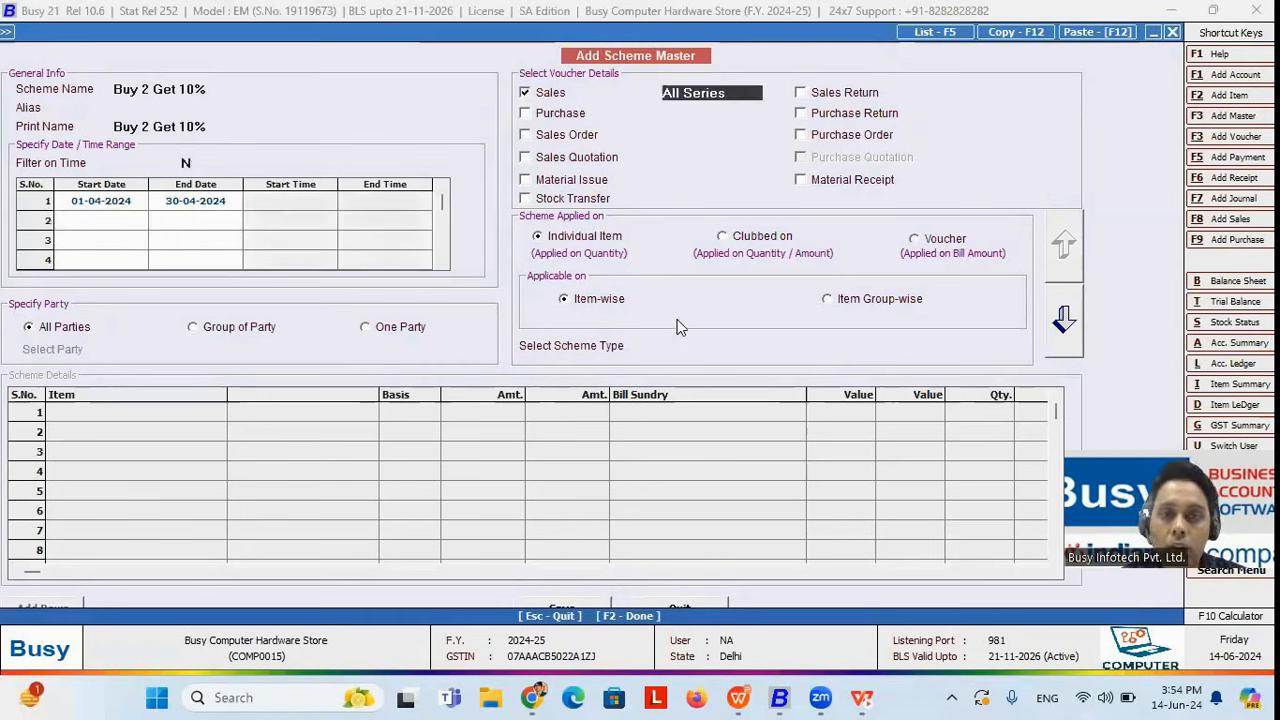
{"action": "left_click", "coordinate": [722, 340]}
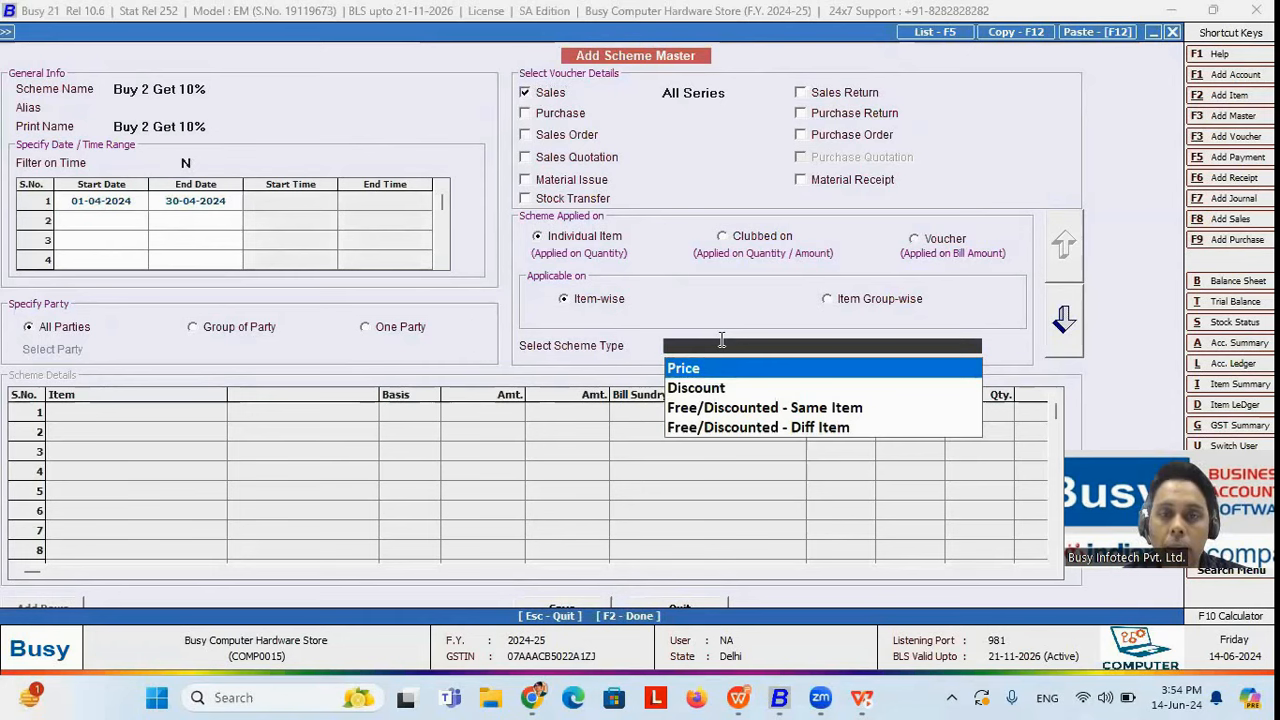
{"action": "key", "text": "Down"}
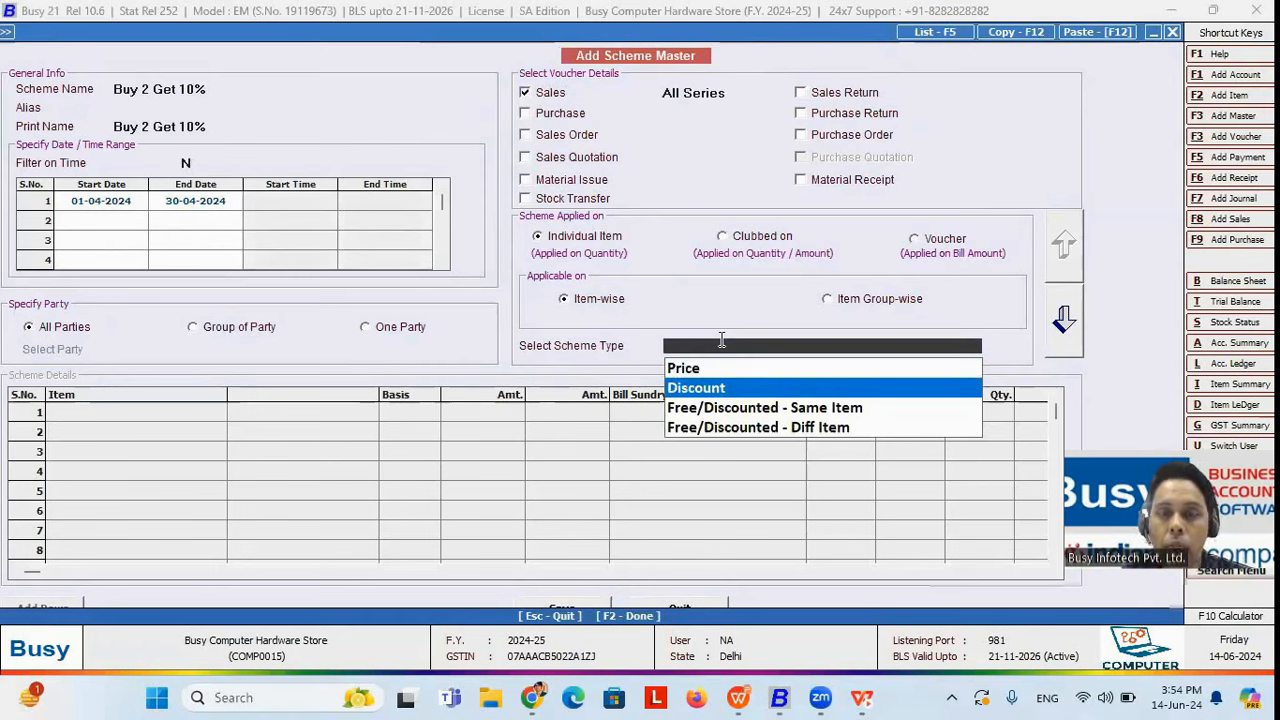
{"action": "key", "text": "Return"}
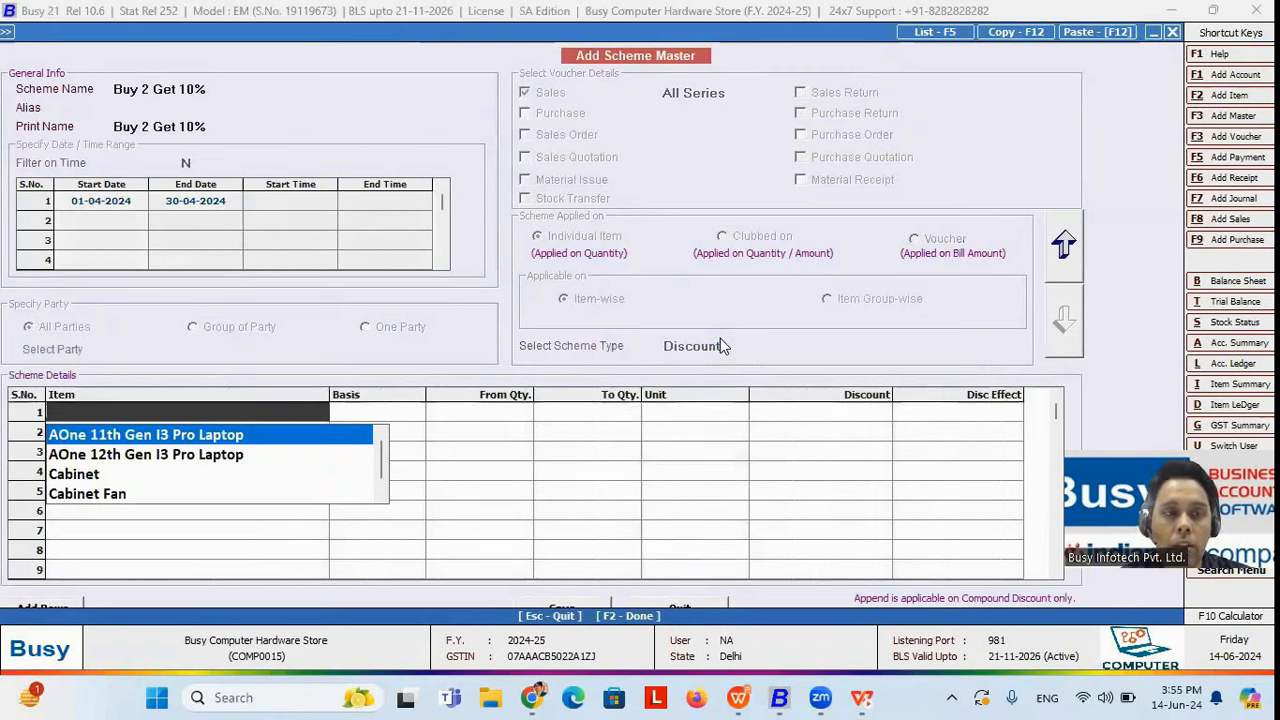
- Add AOne 11th Gen I3 Pro Laptop with basis >=, from quantity 2, discount 10 and effect Overwrite, and save the scheme
{"action": "key", "text": "Return"}
{"action": "key", "text": "Down"}
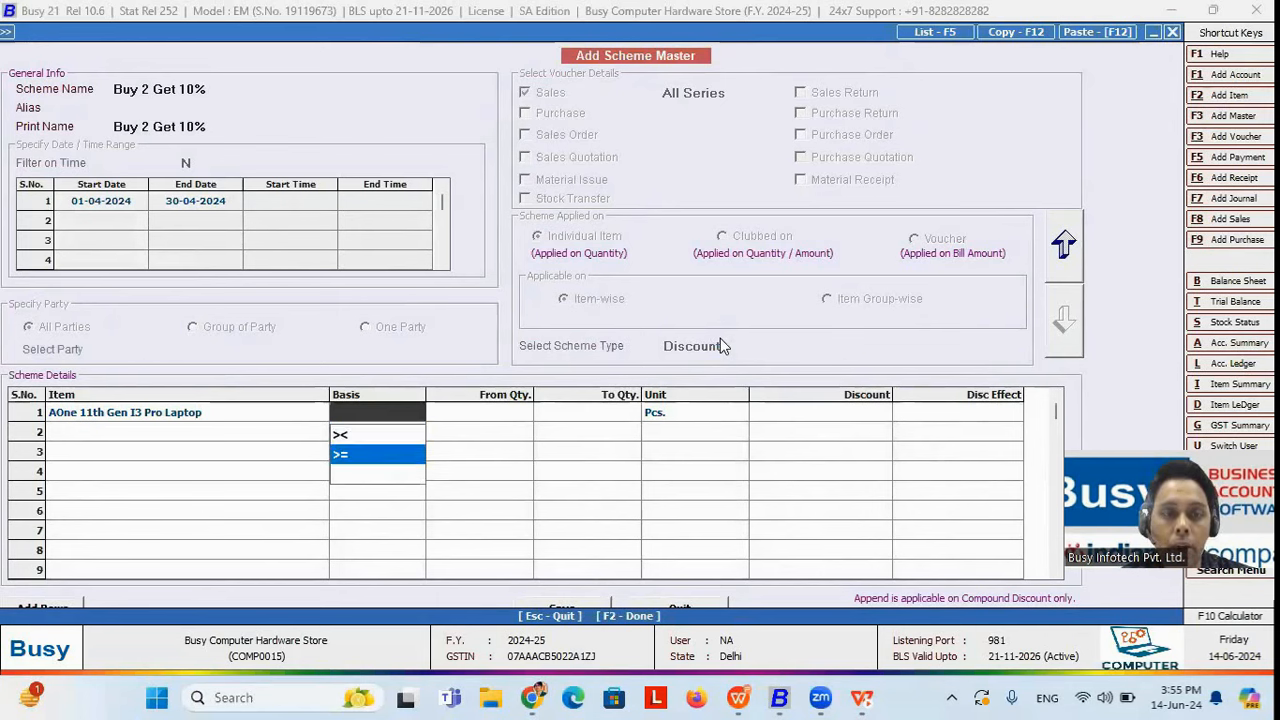
{"action": "key", "text": "Return"}
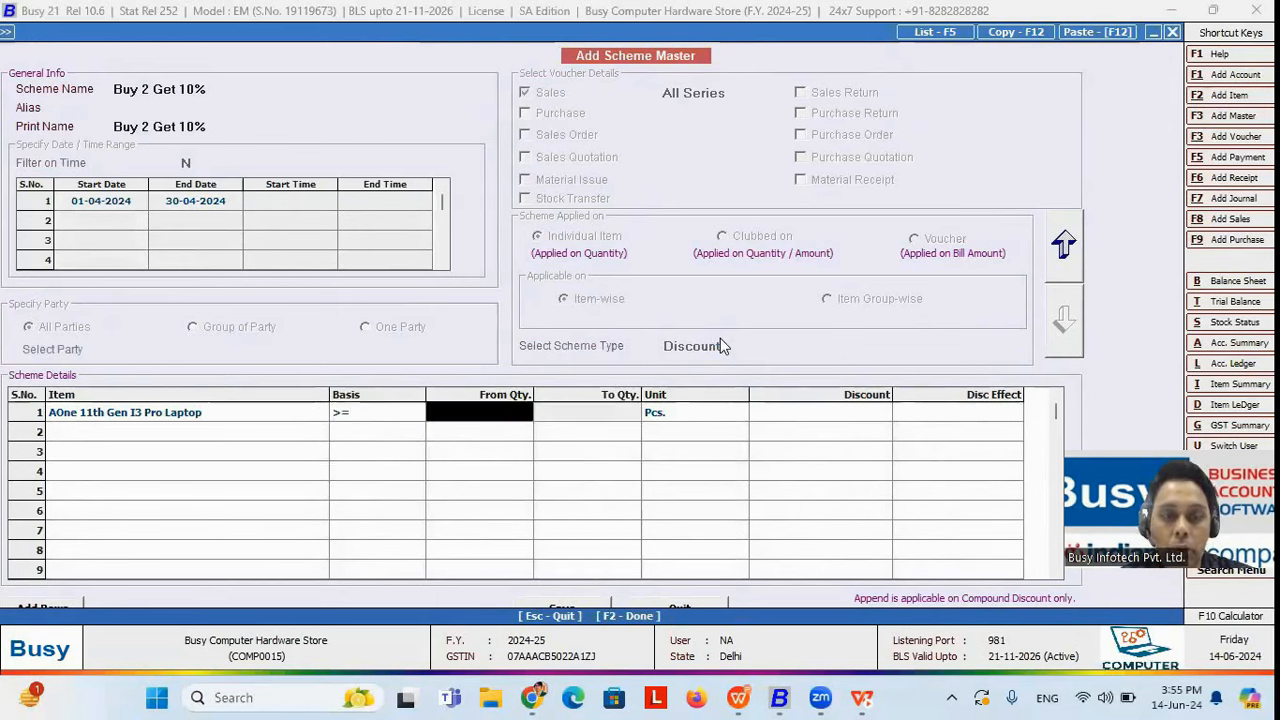
{"action": "type", "text": "2"}
{"action": "key", "text": "Return"}
{"action": "key", "text": "Return"}
{"action": "type", "text": "10"}
{"action": "key", "text": "Return"}
{"action": "key", "text": "Return"}
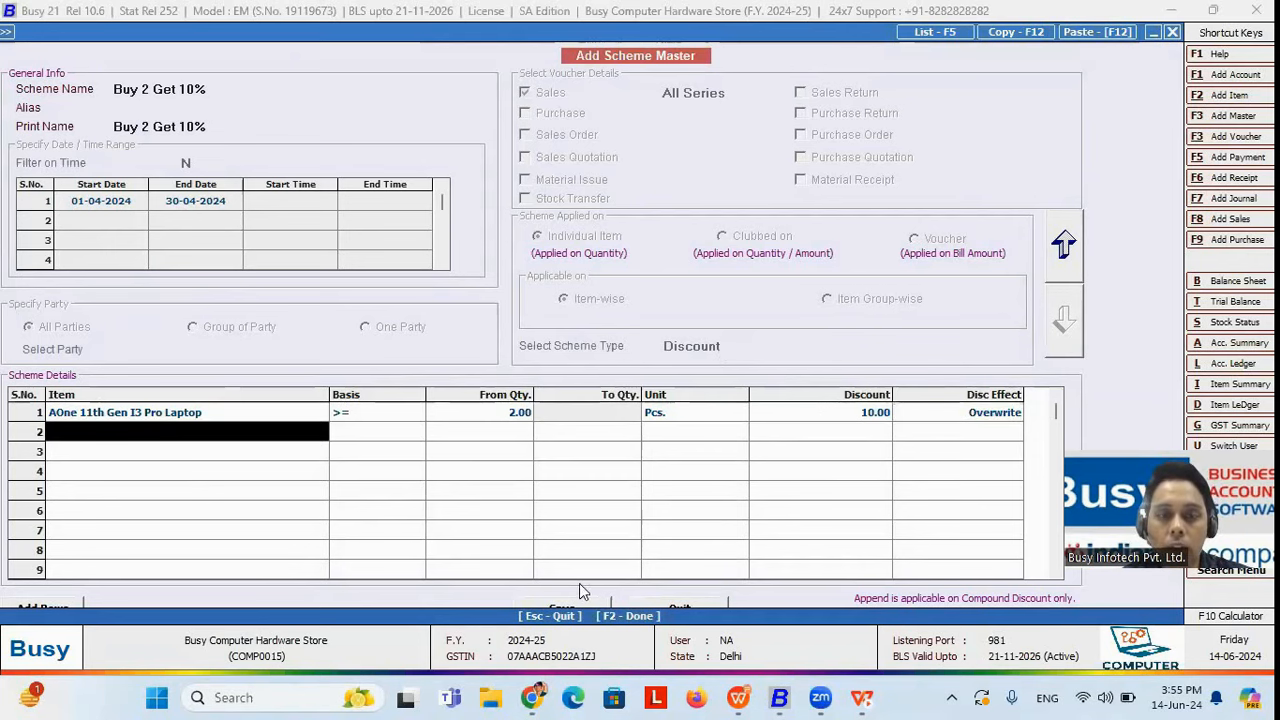
{"action": "left_click", "coordinate": [580, 603]}
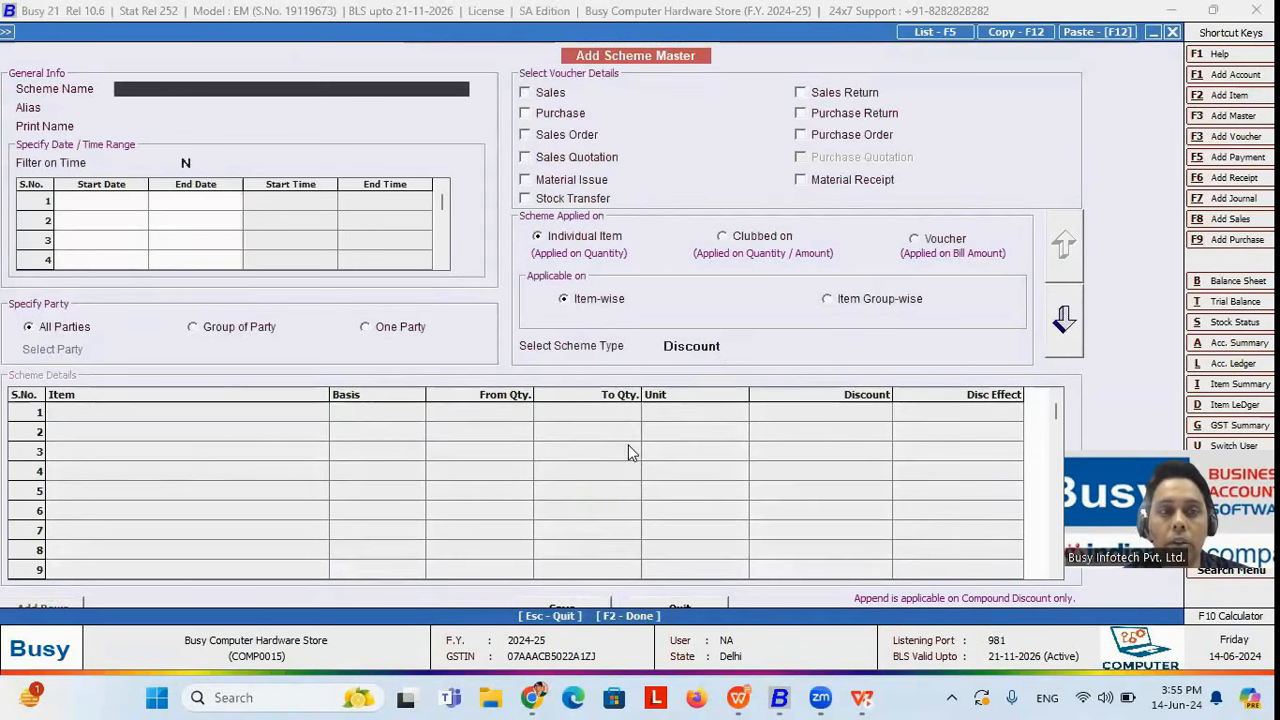
- Leave the scheme master and start a new Main-series sales voucher dated 01-04-2024 for party Cash, keeping the default salesman
{"action": "key", "text": "Escape"}
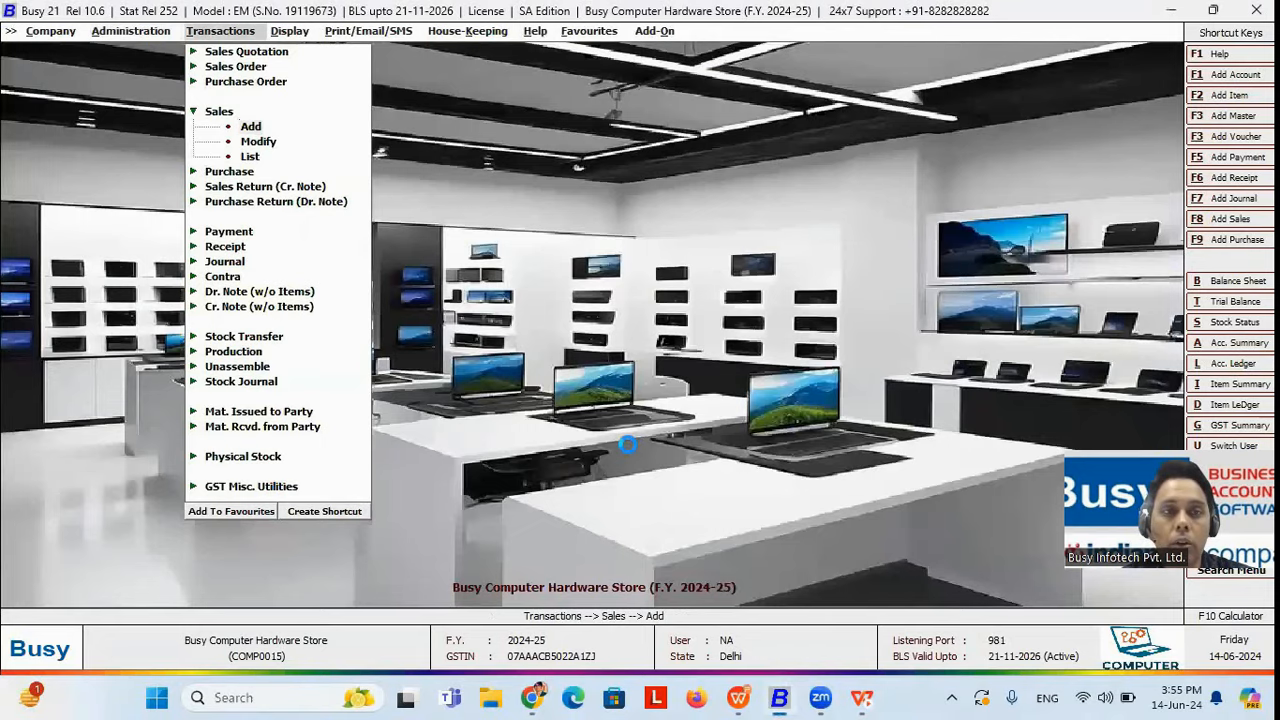
{"action": "key", "text": "Return"}
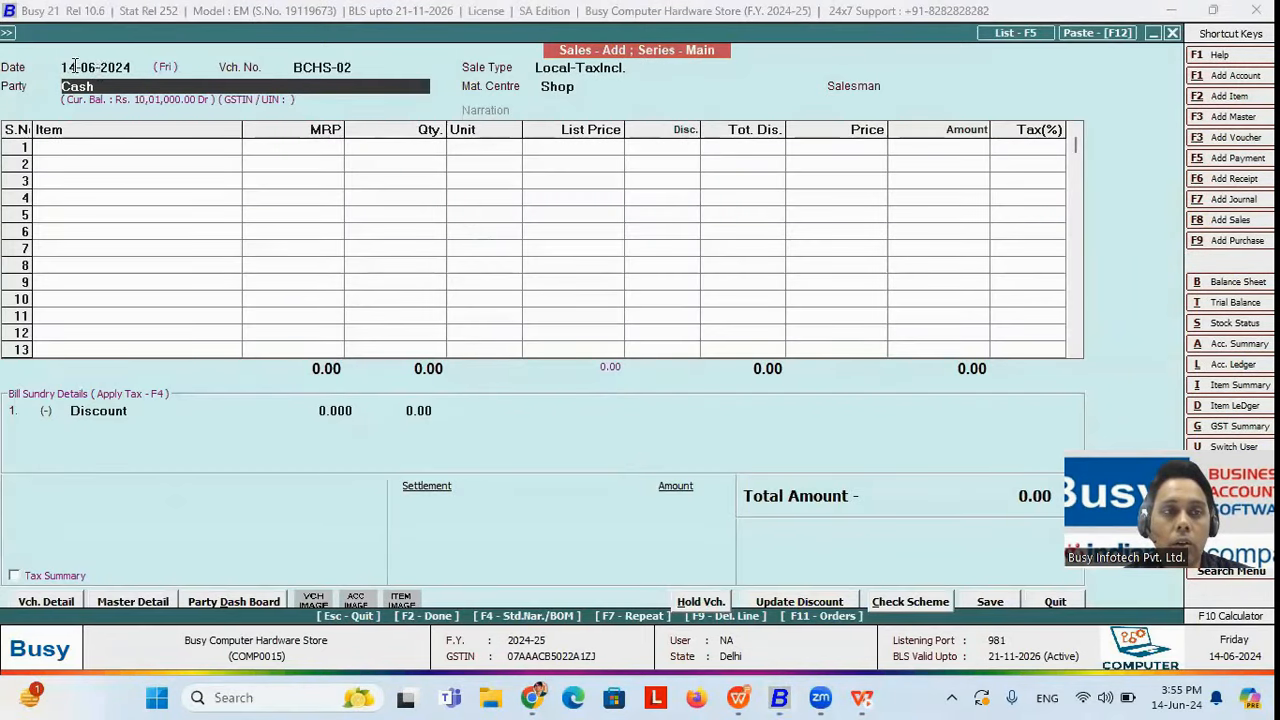
{"action": "type", "text": "0104"}
{"action": "key", "text": "Return"}
{"action": "key", "text": "Return"}
{"action": "key", "text": "Return"}
{"action": "key", "text": "Return"}
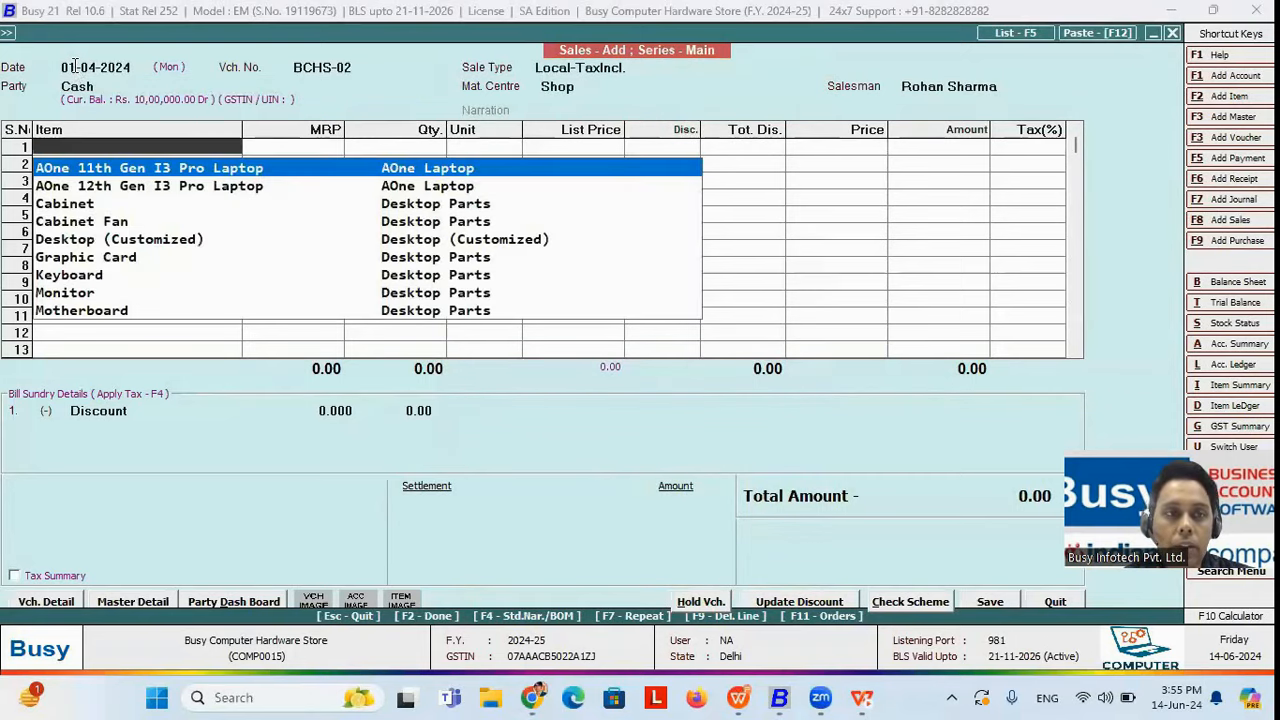
- Enter AOne 11th Gen I3 Pro Laptop in the first voucher row with quantity 2
{"action": "key", "text": "Return"}
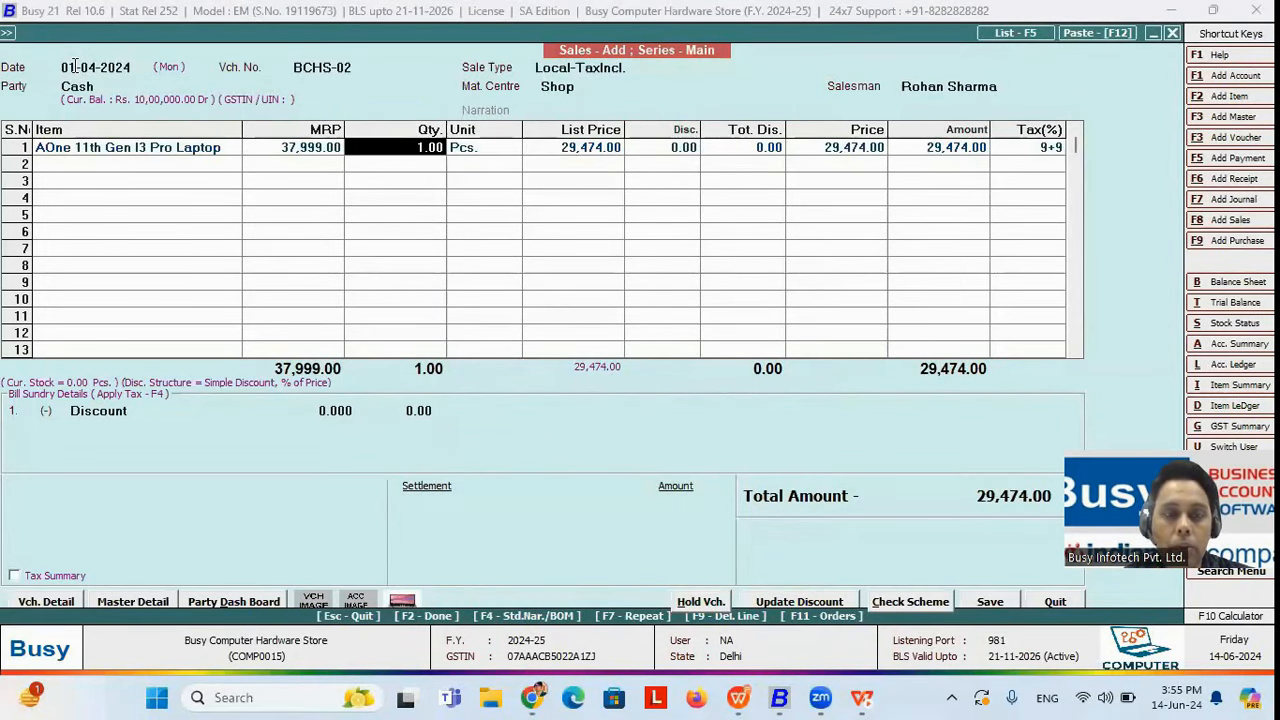
{"action": "type", "text": "2"}
{"action": "key", "text": "Return"}
{"action": "key", "text": "Return"}
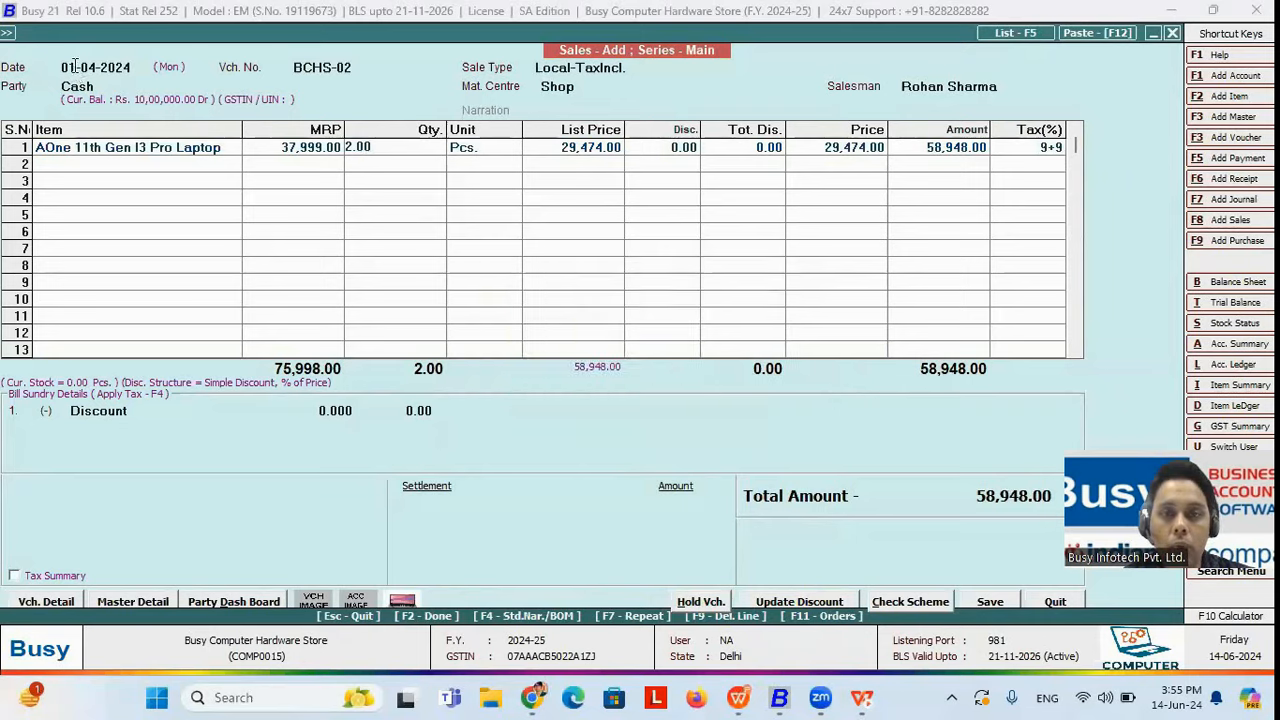
{"action": "key", "text": "Escape"}
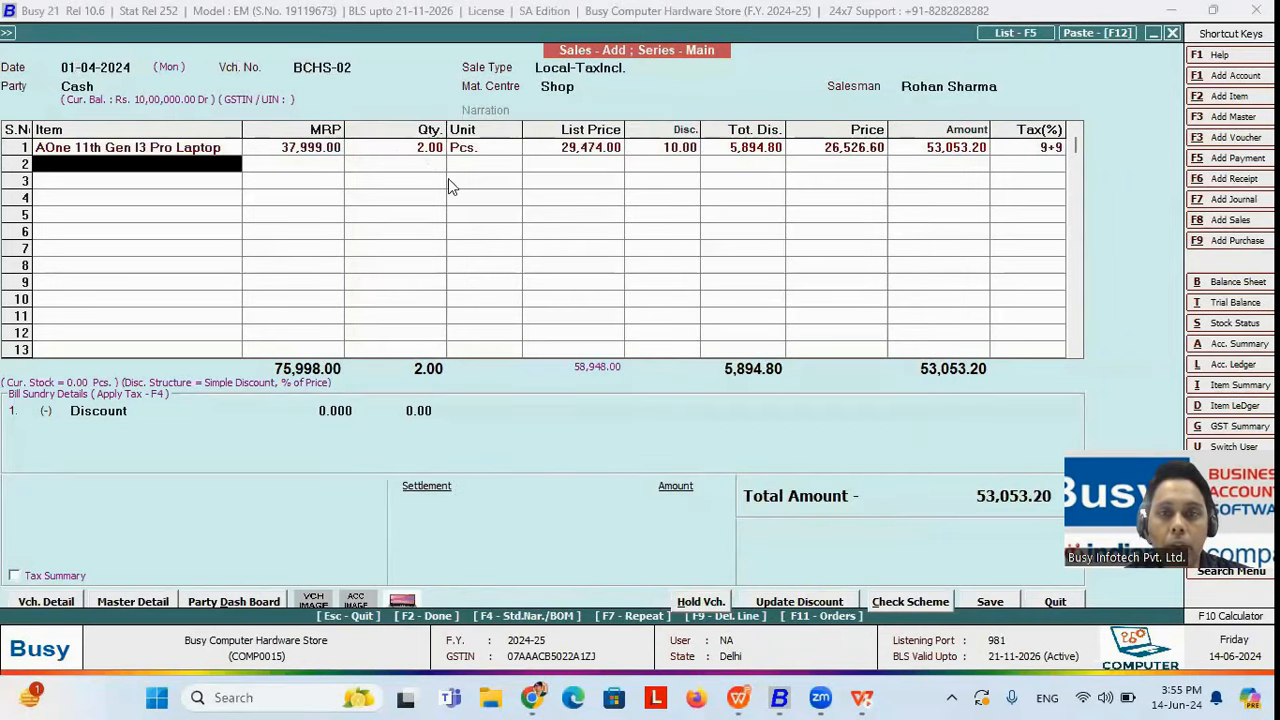
- Check the laptop line's discount and the scheme applied to it, and close the scheme information
{"action": "left_click", "coordinate": [671, 148]}
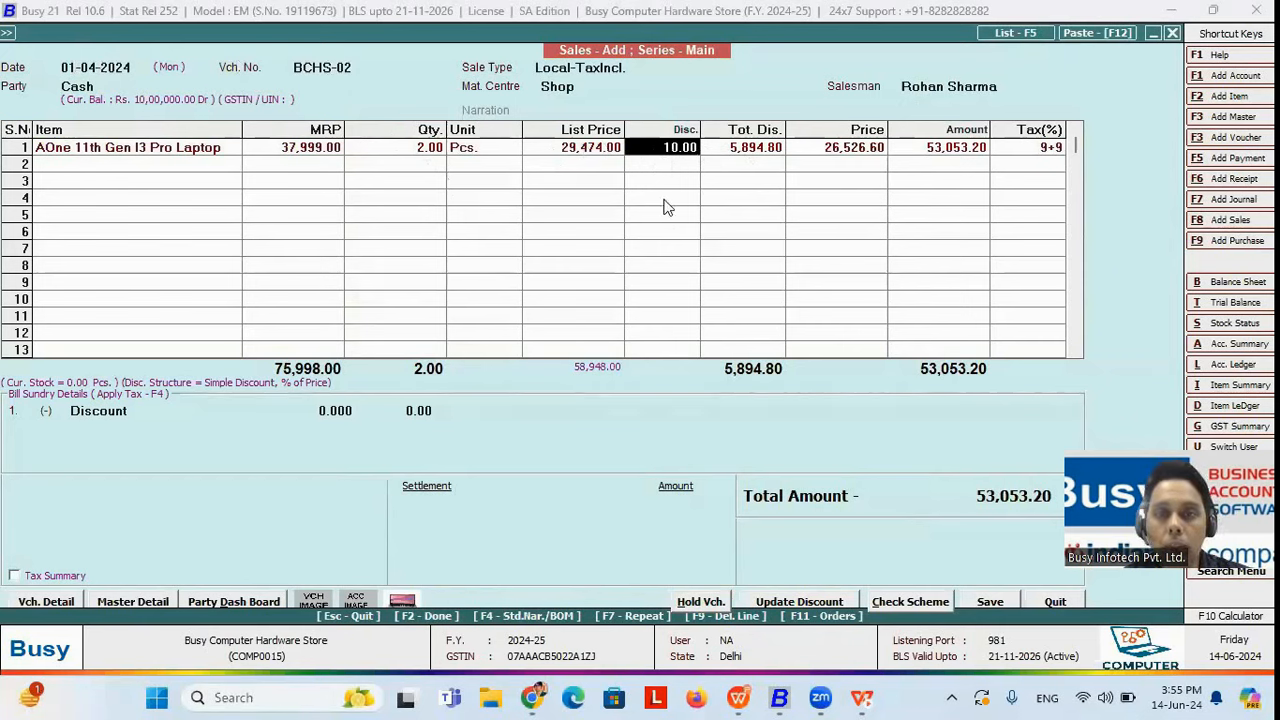
{"action": "left_click", "coordinate": [900, 606]}
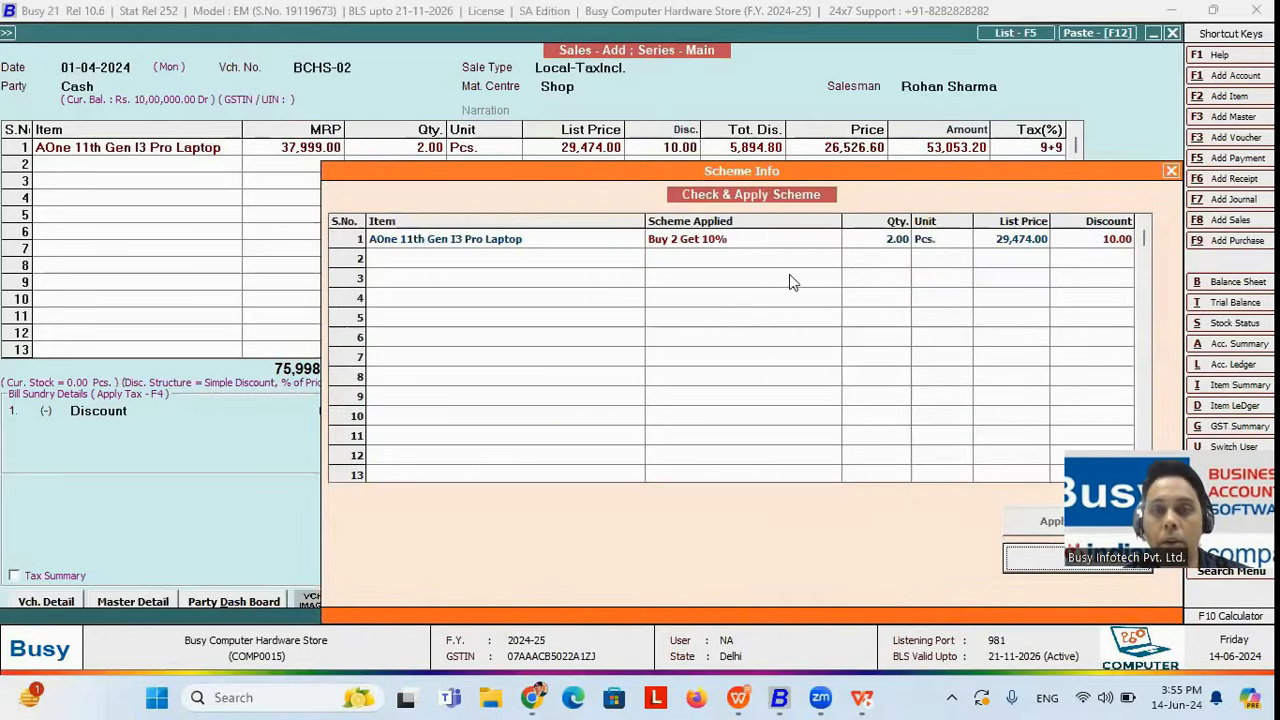
{"action": "left_click", "coordinate": [735, 240]}
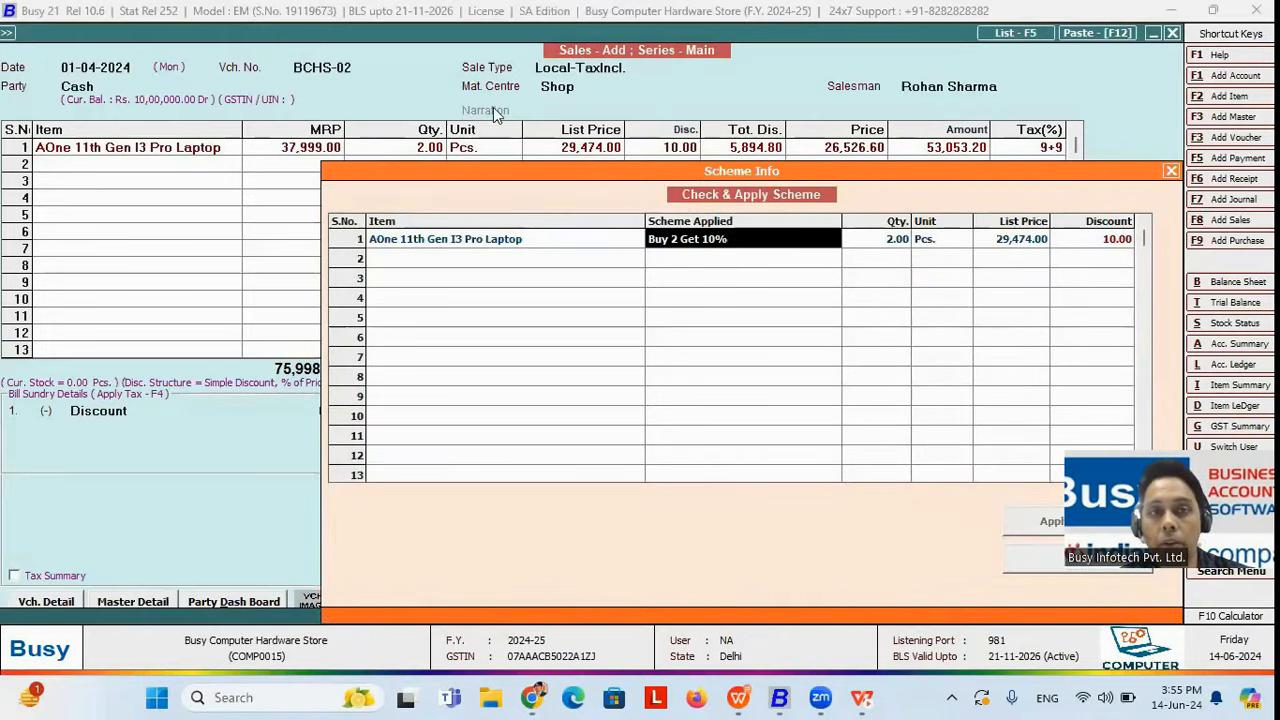
{"action": "key", "text": "Escape"}
{"action": "key", "text": "Escape"}
{"action": "key", "text": "Left"}
{"action": "key", "text": "Return"}
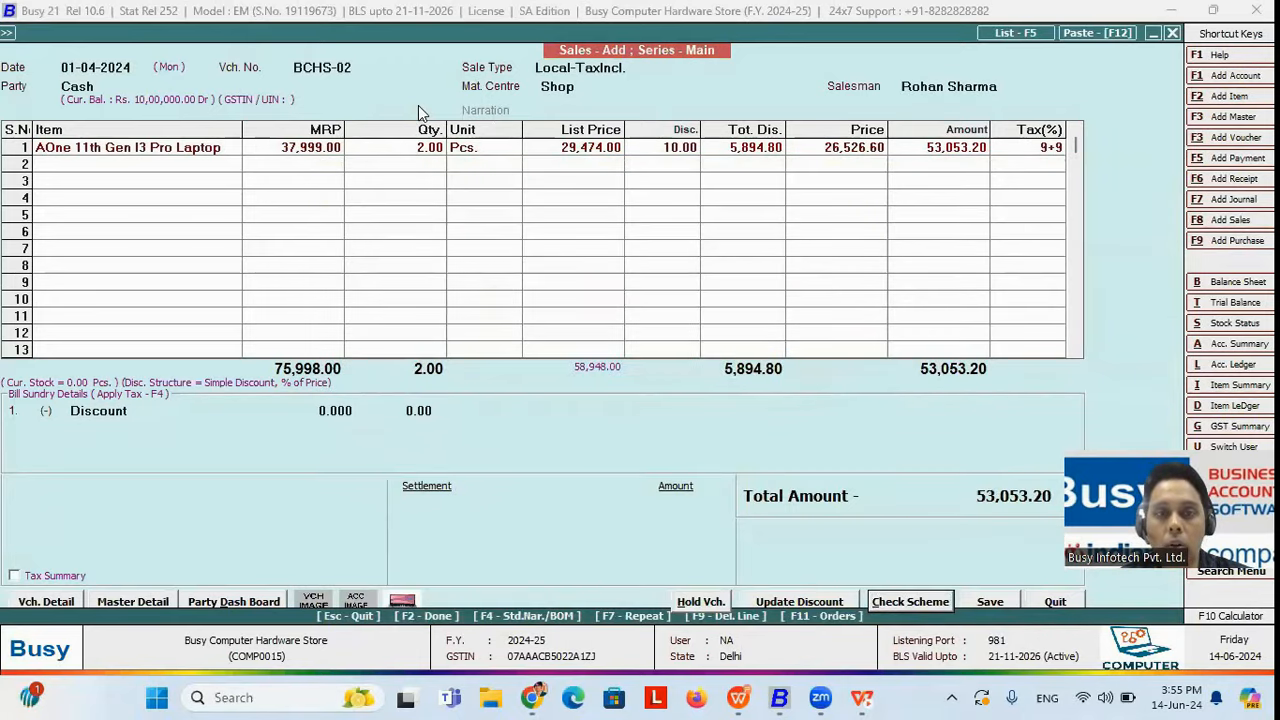